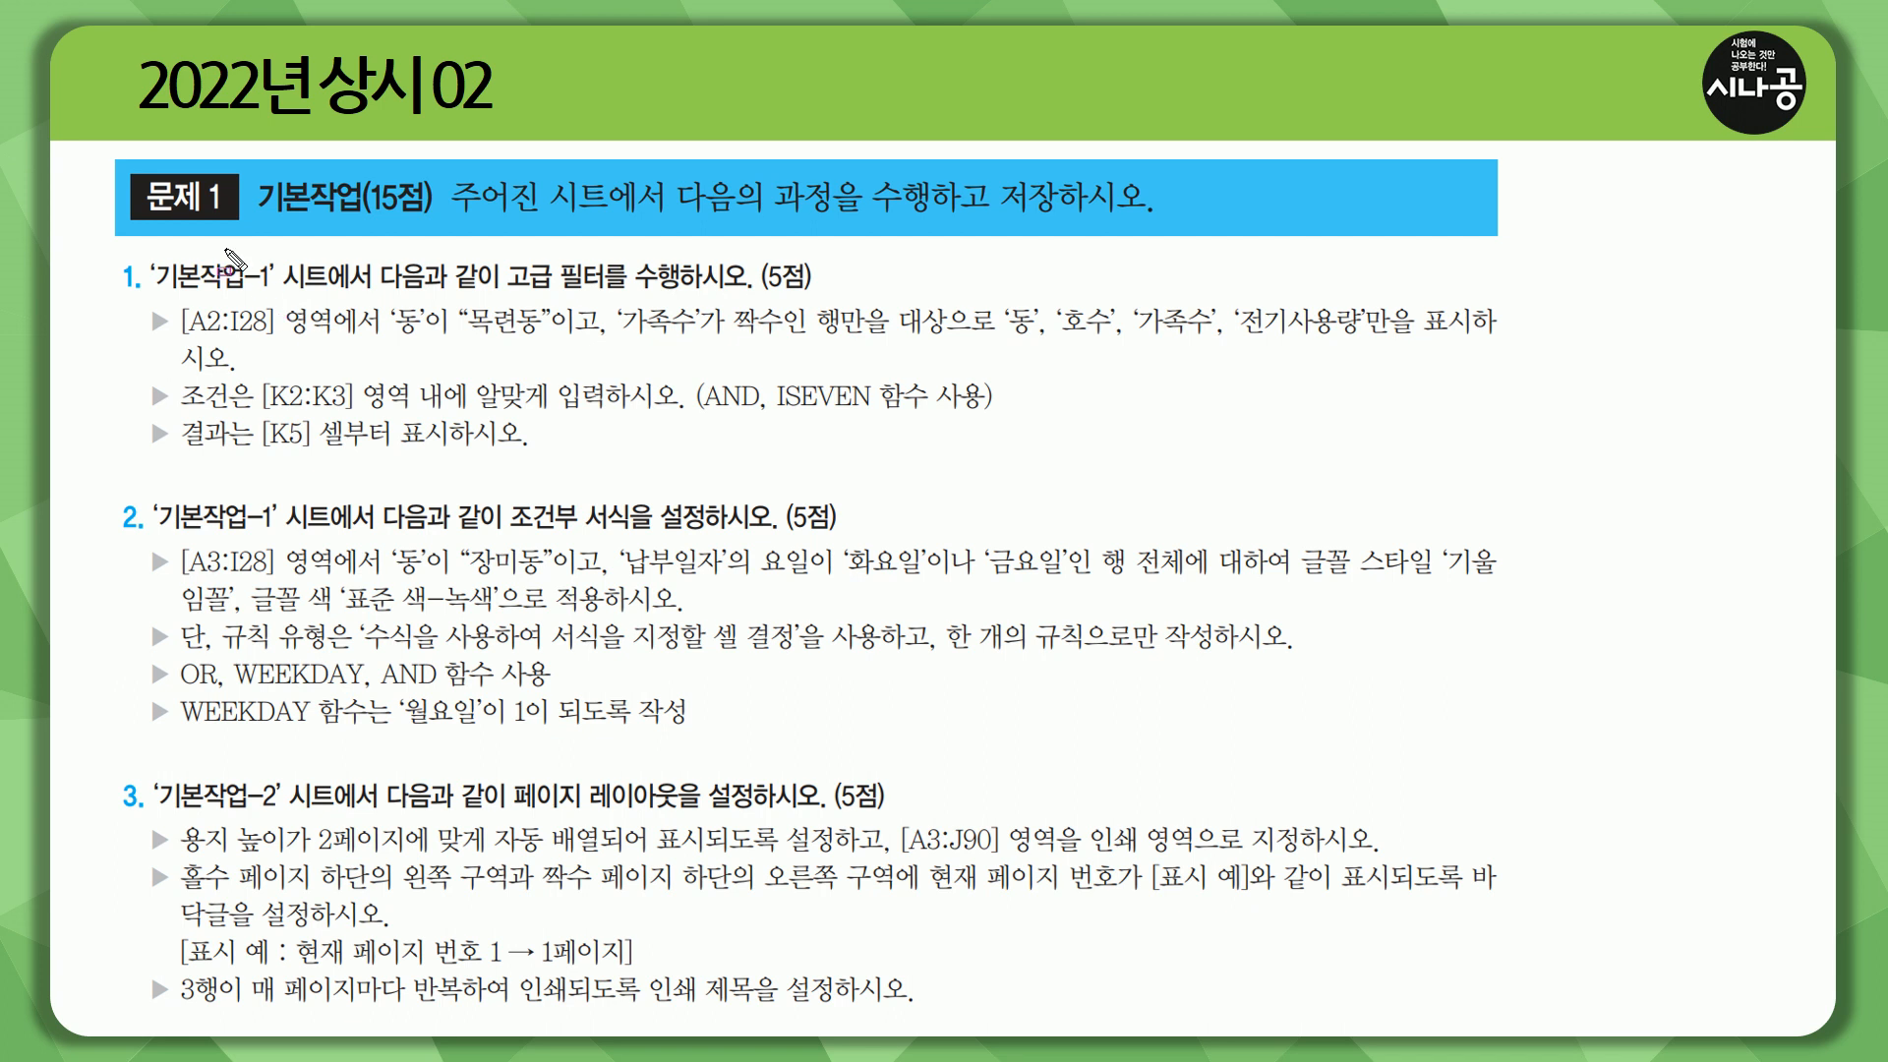
pyautogui.moveTo(248, 222); pyautogui.dragTo(1161, 225)
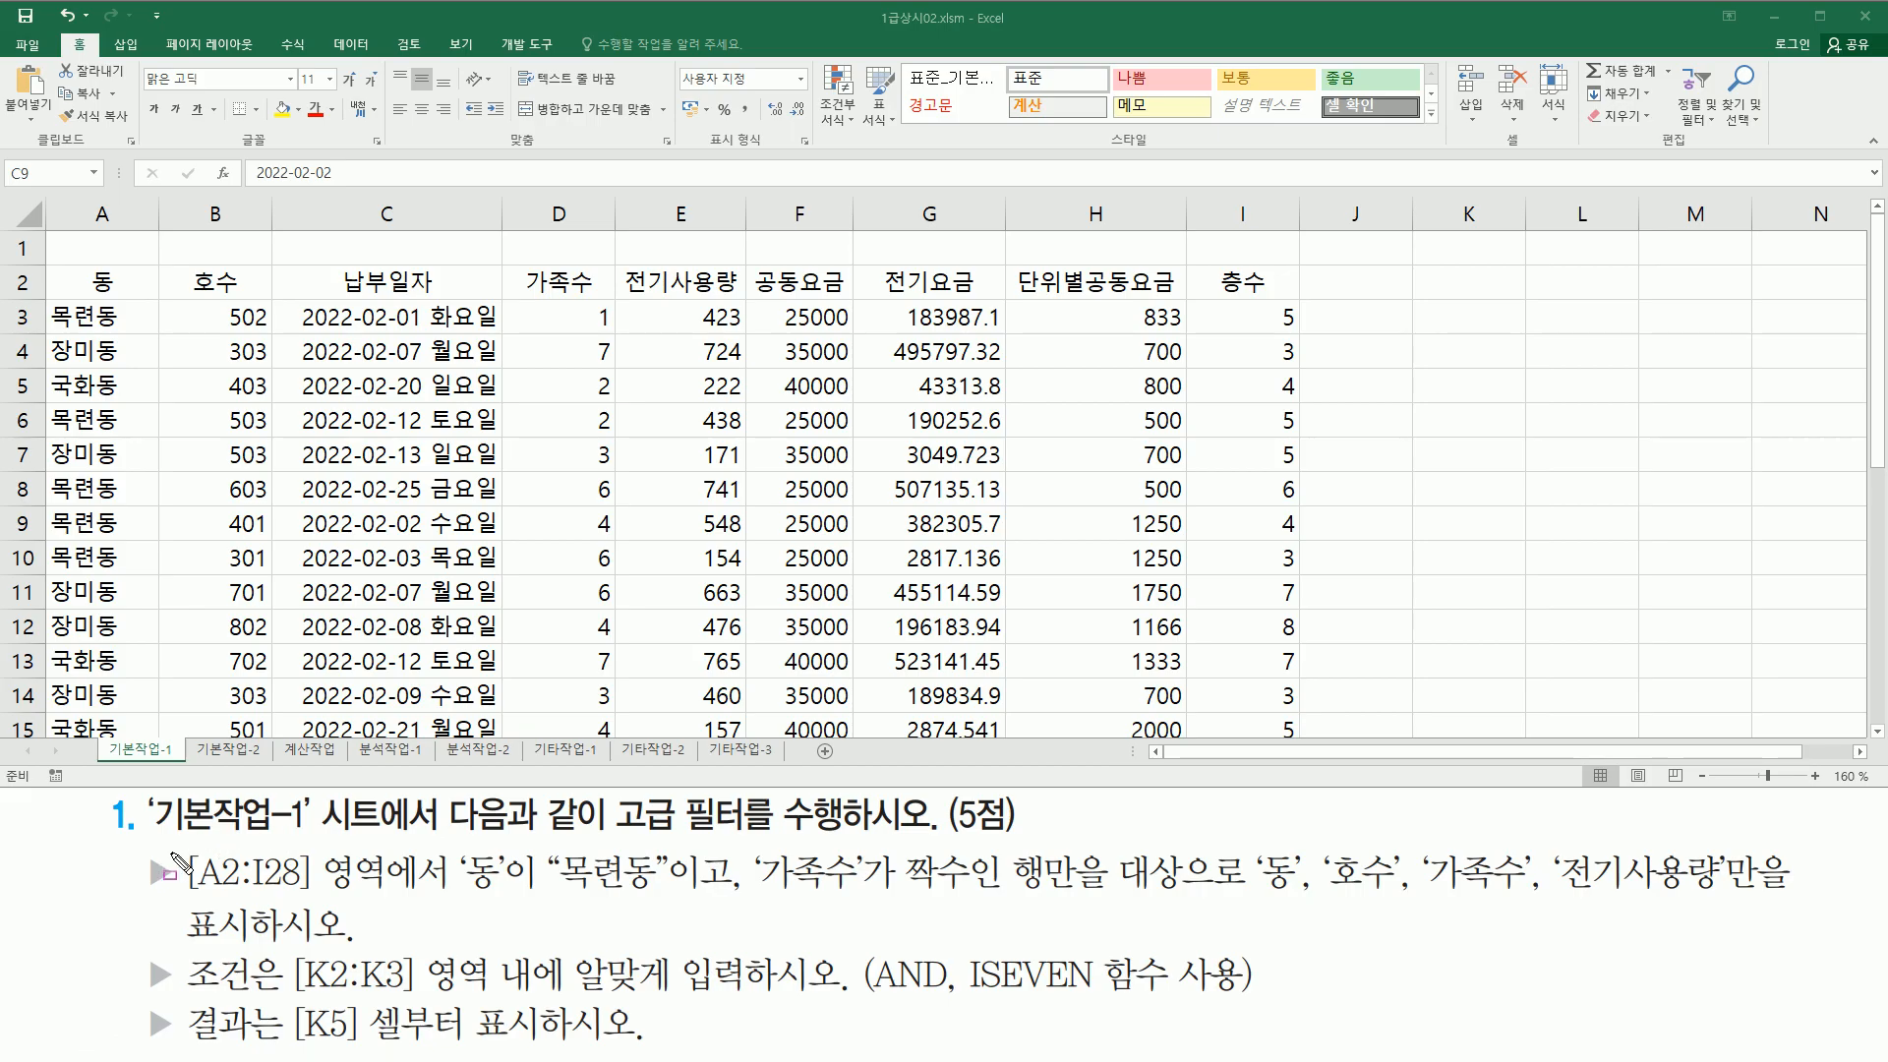
pyautogui.moveTo(155, 831); pyautogui.dragTo(311, 832)
pyautogui.moveTo(106, 733)
pyautogui.mouseDown()
pyautogui.moveTo(107, 759)
pyautogui.moveTo(179, 758)
pyautogui.moveTo(179, 734)
pyautogui.mouseUp()
pyautogui.moveTo(611, 833); pyautogui.dragTo(745, 835)
pyautogui.moveTo(939, 835); pyautogui.dragTo(1010, 835)
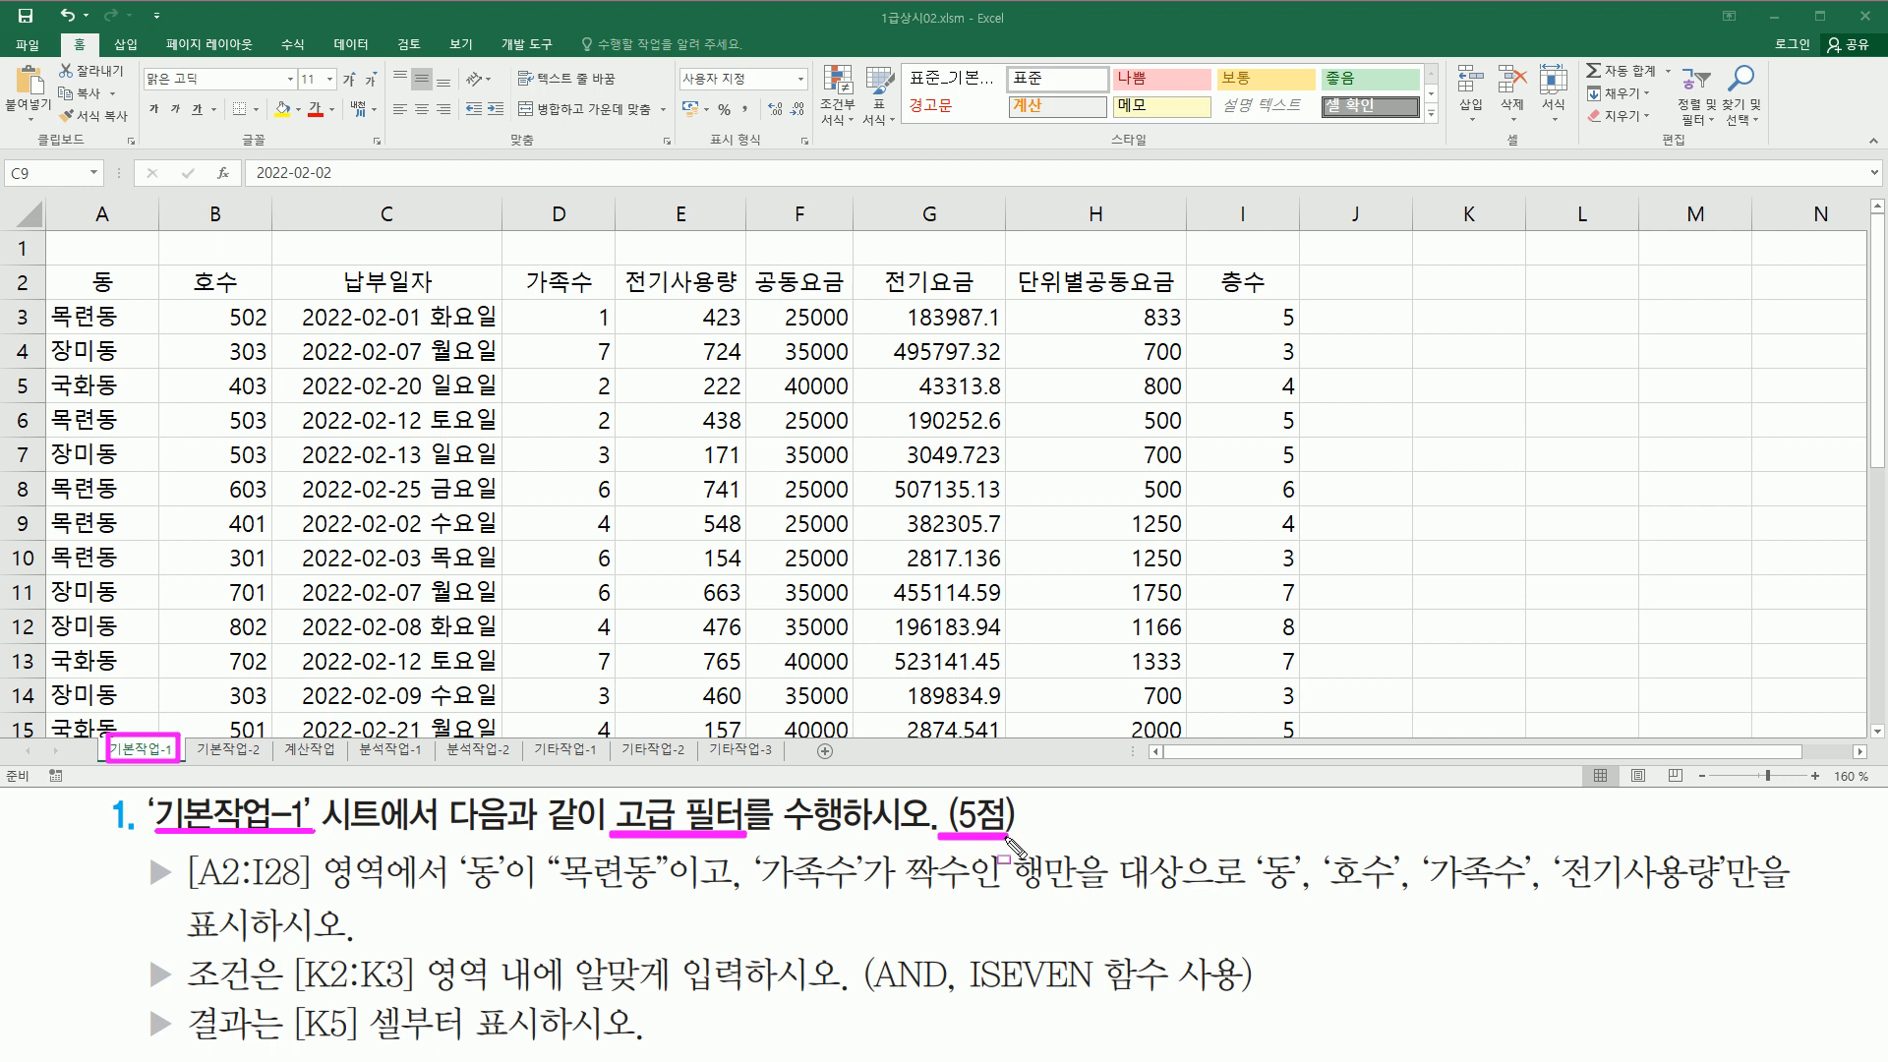
pyautogui.moveTo(137, 851); pyautogui.dragTo(182, 1052)
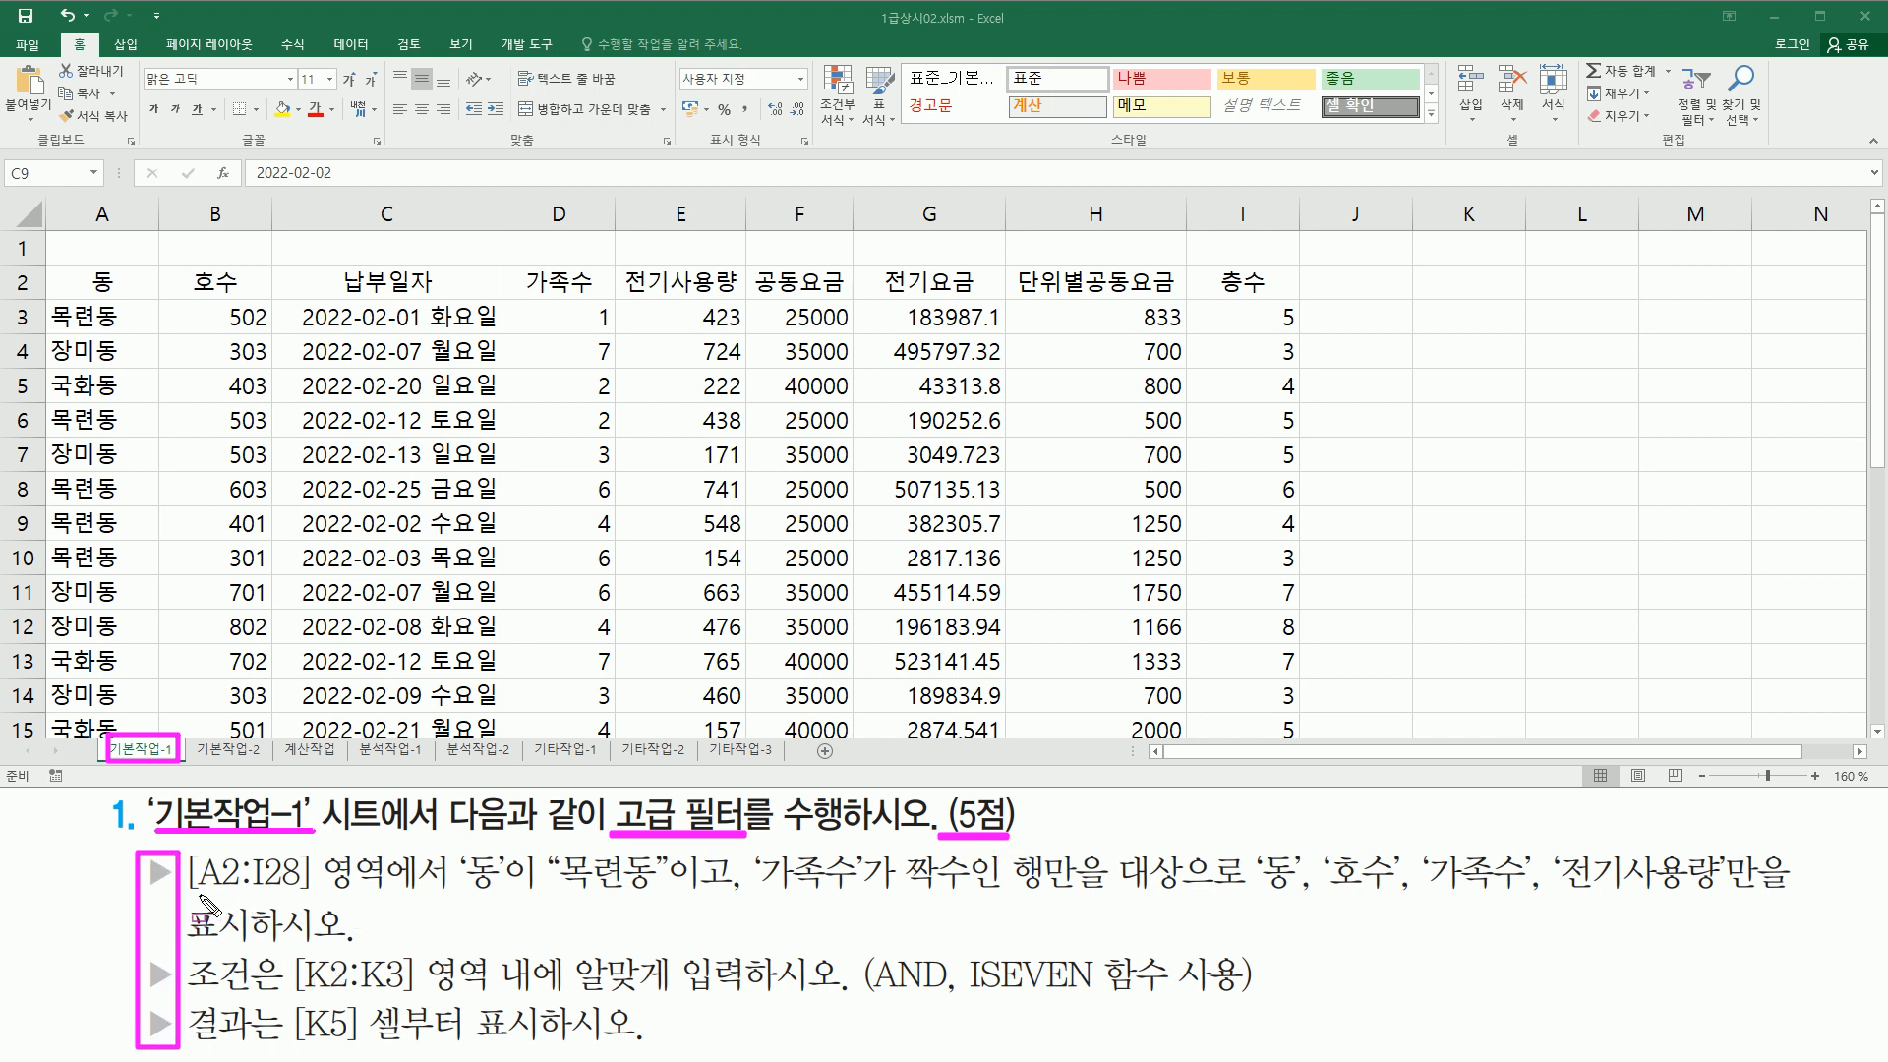
pyautogui.moveTo(199, 891); pyautogui.dragTo(403, 891)
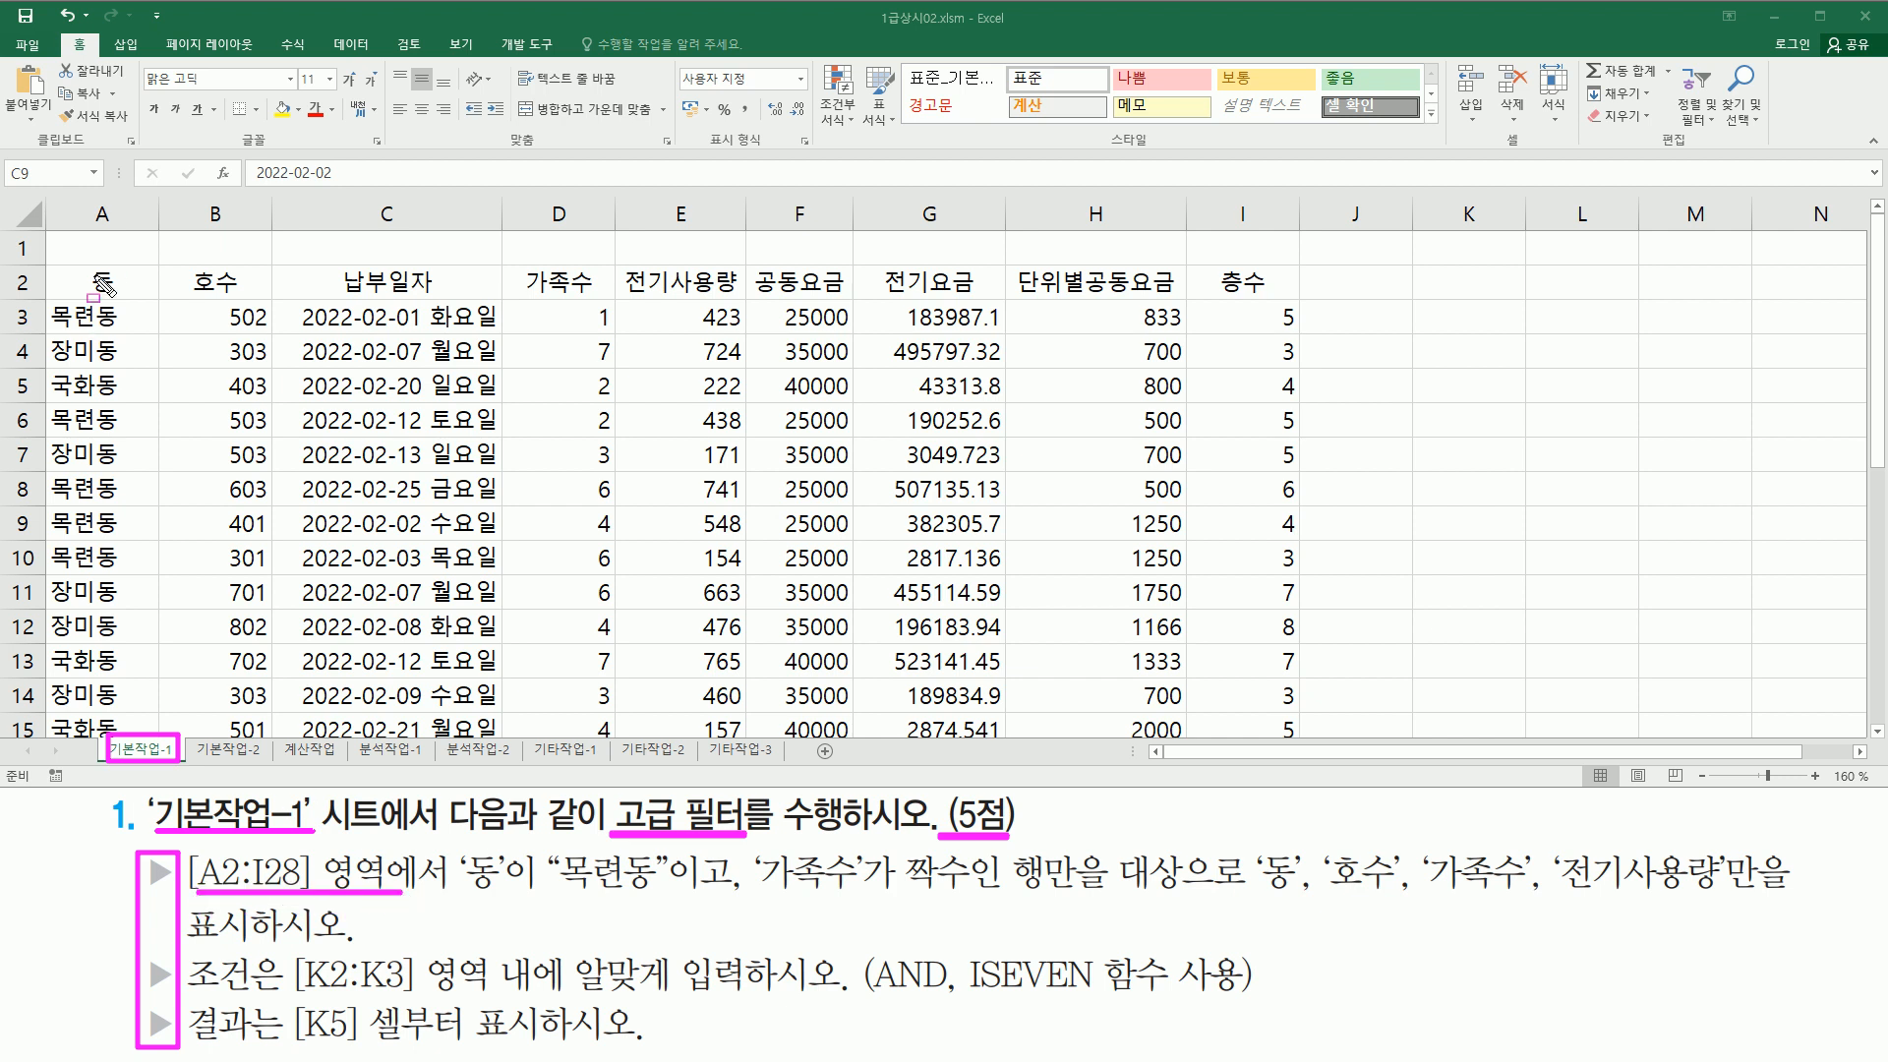
pyautogui.moveTo(52, 267)
pyautogui.mouseDown()
pyautogui.moveTo(1115, 545)
pyautogui.moveTo(1296, 757)
pyautogui.moveTo(1291, 732)
pyautogui.mouseUp()
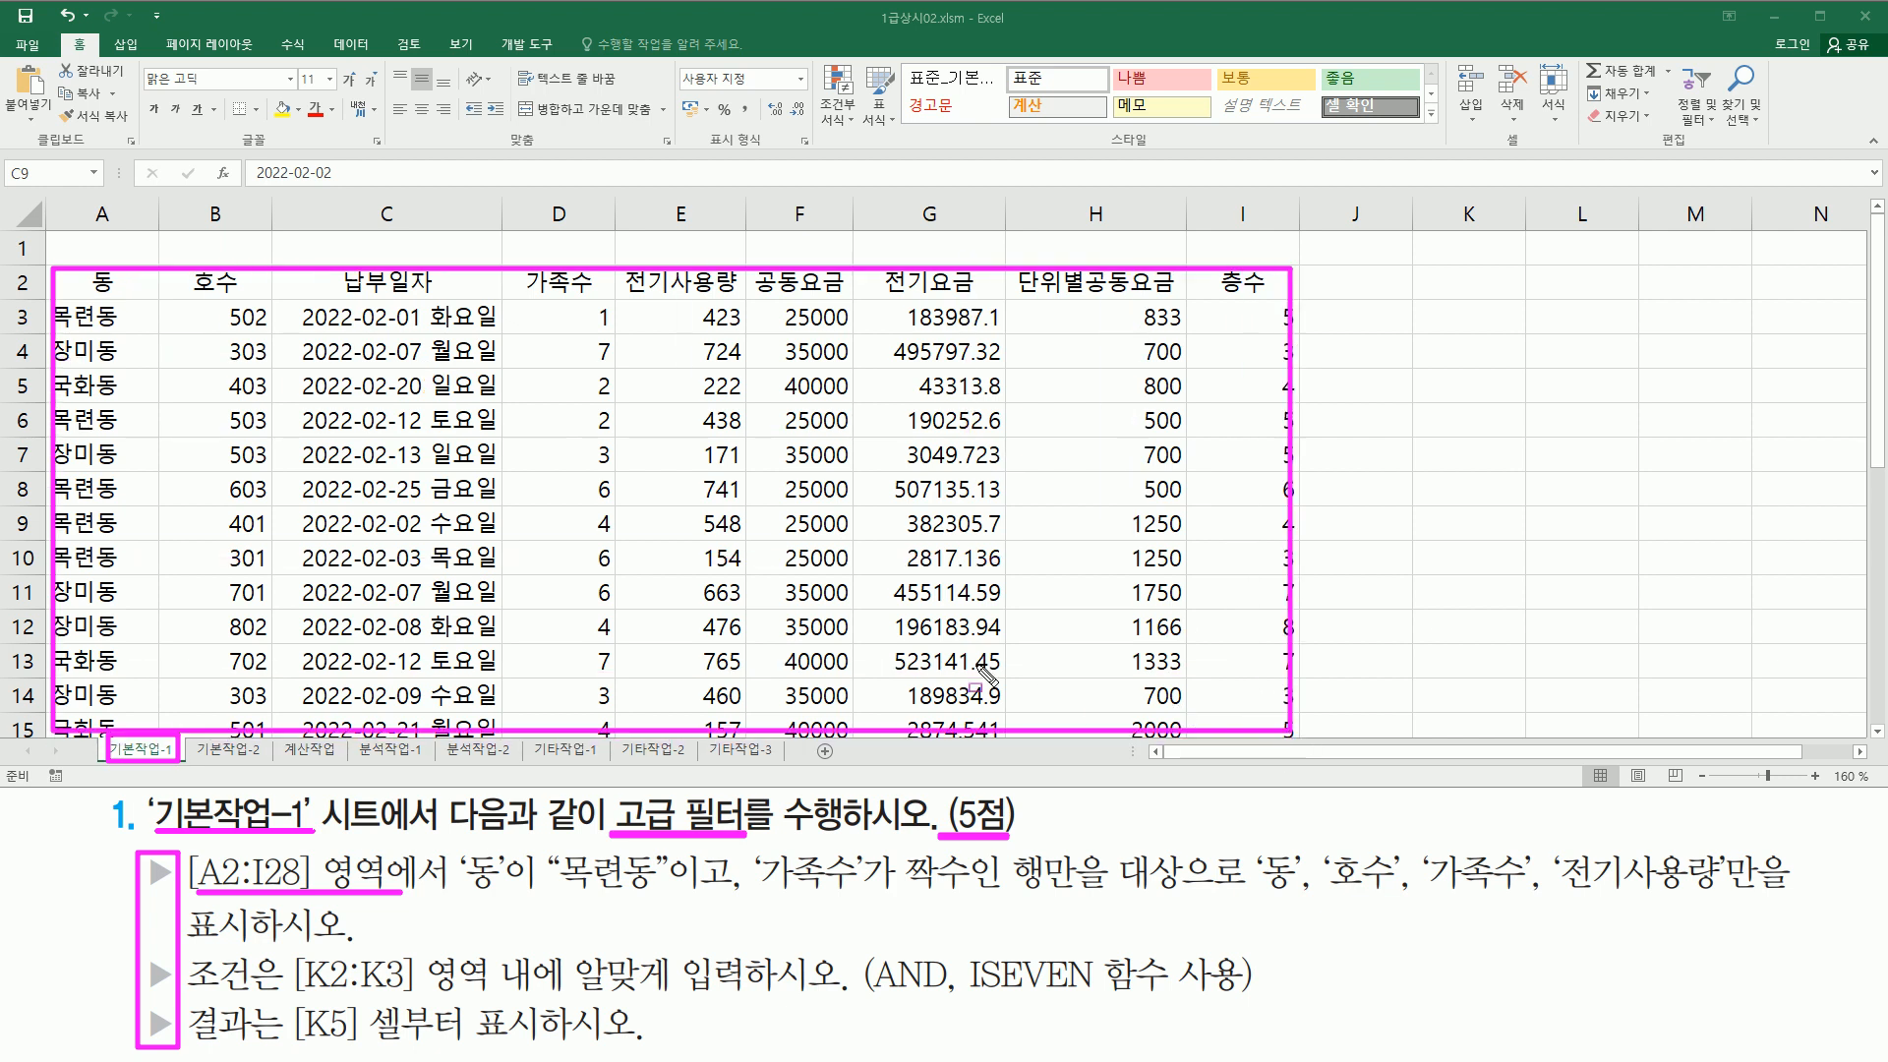
pyautogui.press('Escape')
pyautogui.moveTo(457, 883)
pyautogui.mouseDown()
pyautogui.moveTo(462, 919)
pyautogui.moveTo(639, 899)
pyautogui.moveTo(703, 914)
pyautogui.moveTo(659, 896)
pyautogui.moveTo(674, 842)
pyautogui.mouseUp()
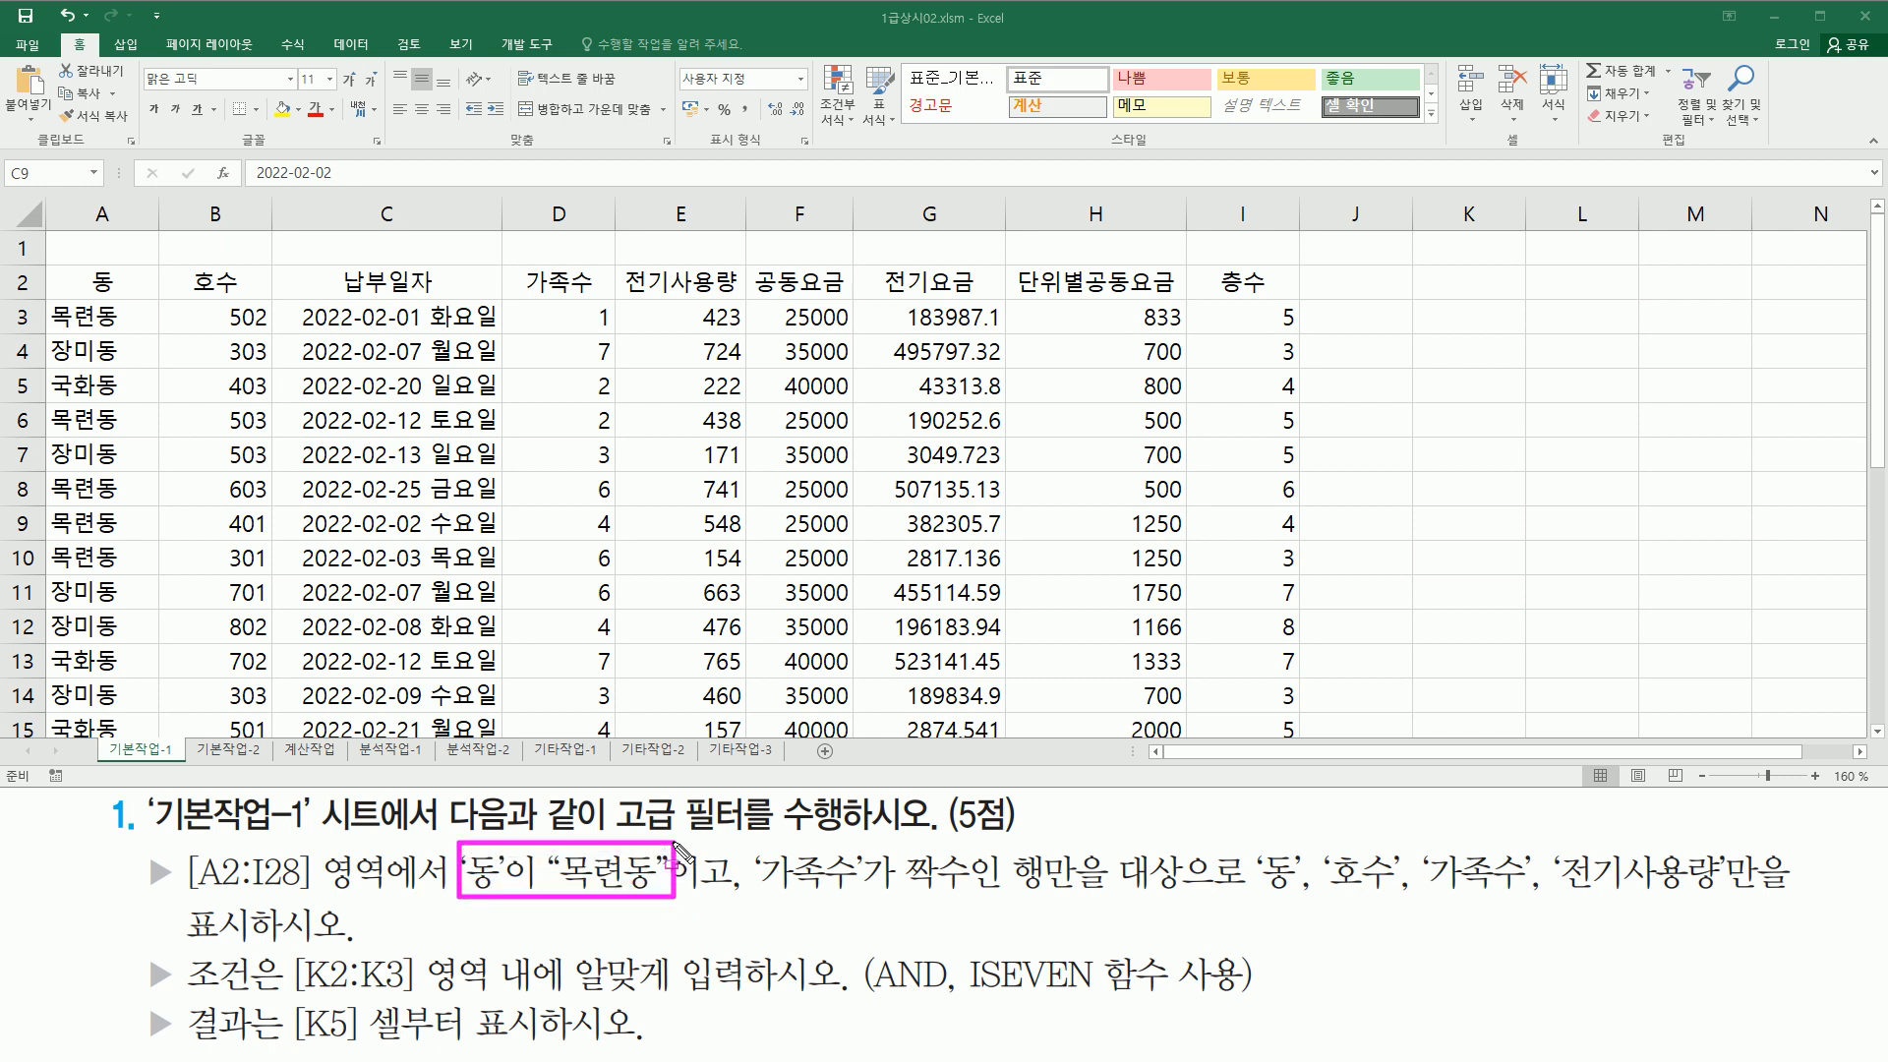
pyautogui.moveTo(101, 279)
pyautogui.mouseDown()
pyautogui.moveTo(79, 263)
pyautogui.moveTo(126, 293)
pyautogui.mouseUp()
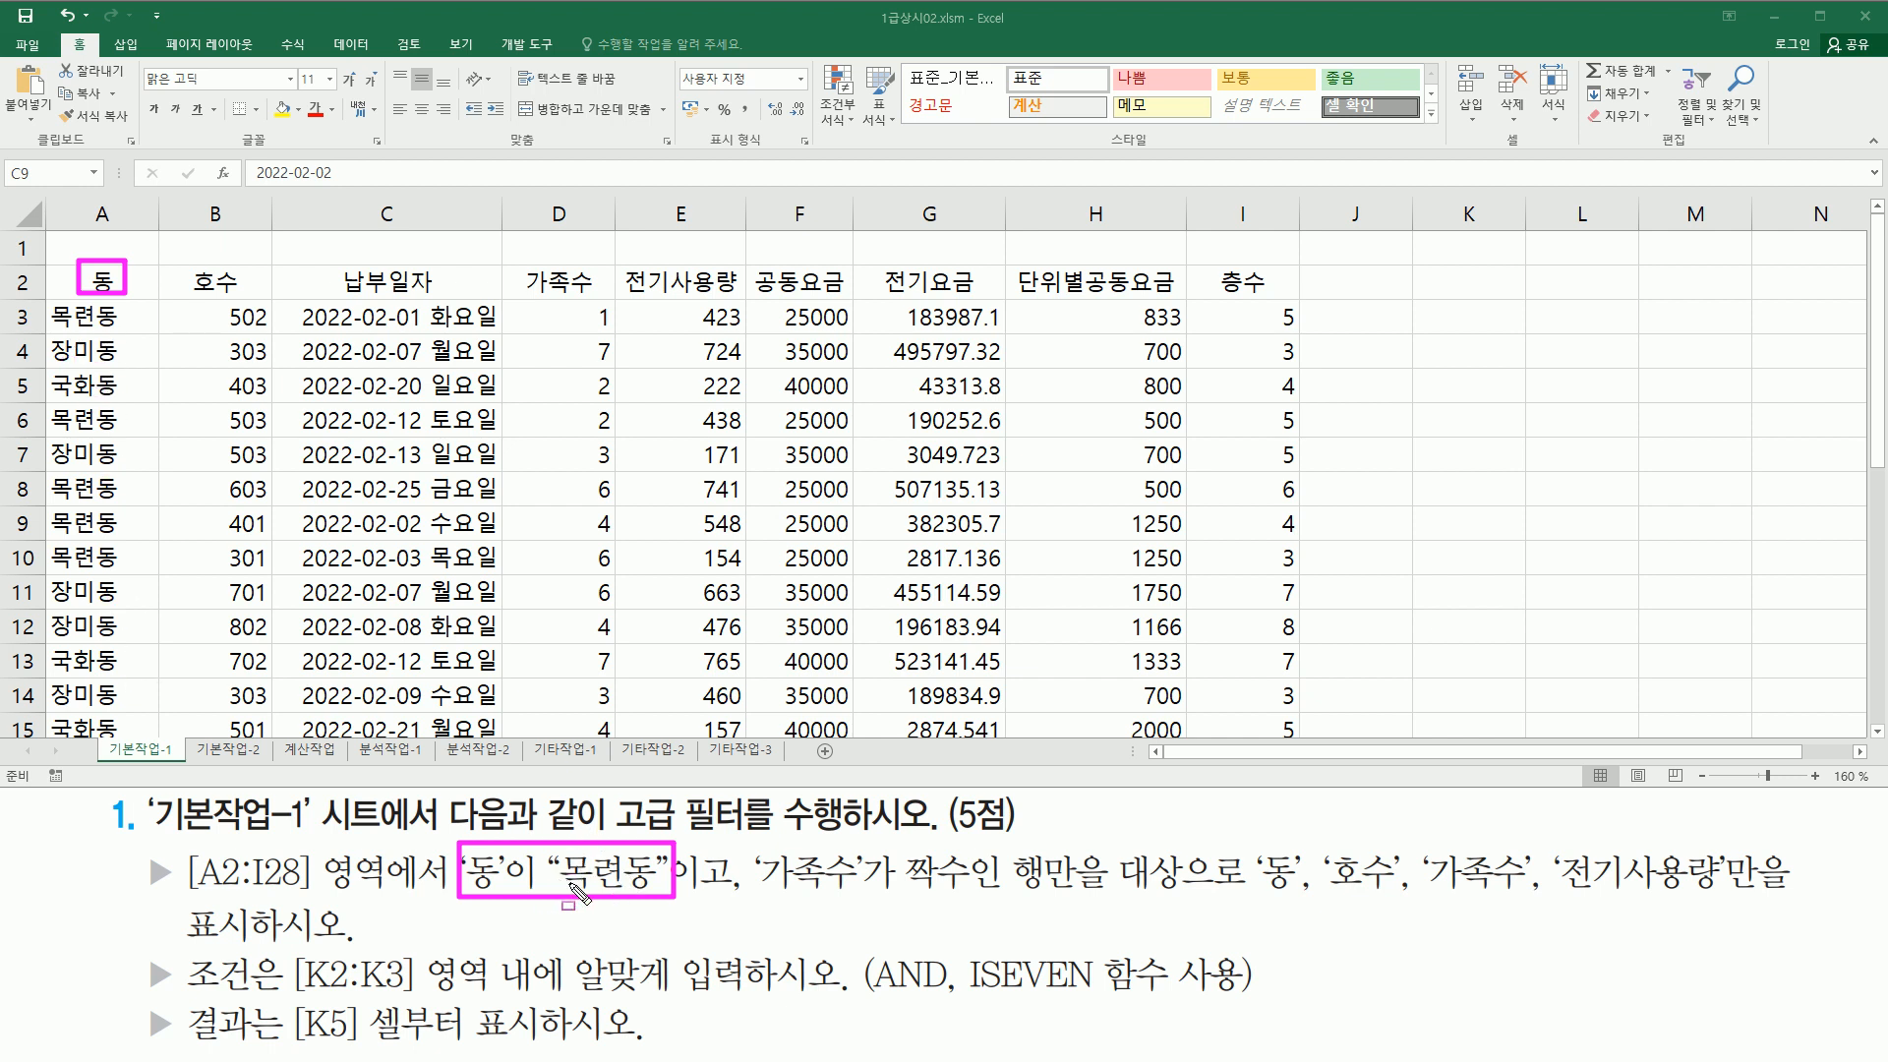
pyautogui.moveTo(750, 843)
pyautogui.mouseDown()
pyautogui.moveTo(845, 897)
pyautogui.moveTo(1103, 897)
pyautogui.mouseUp()
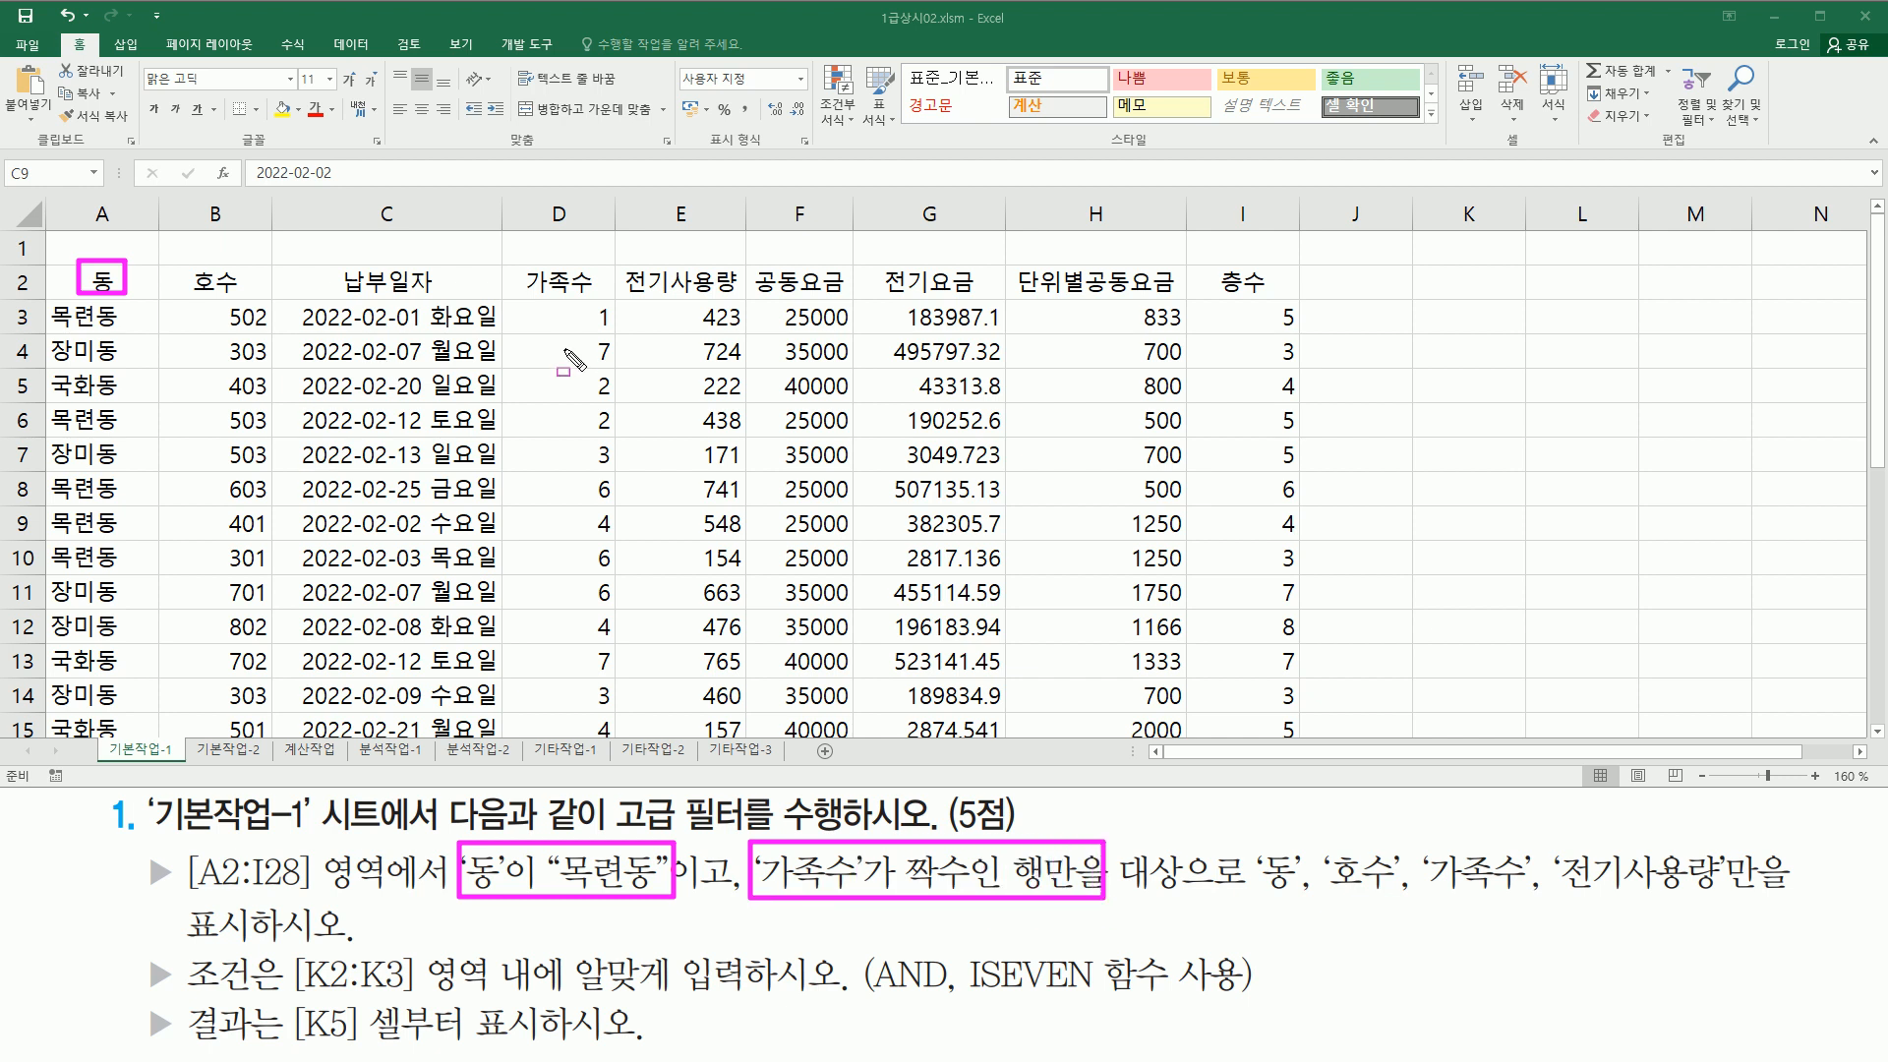
pyautogui.moveTo(528, 265); pyautogui.dragTo(602, 295)
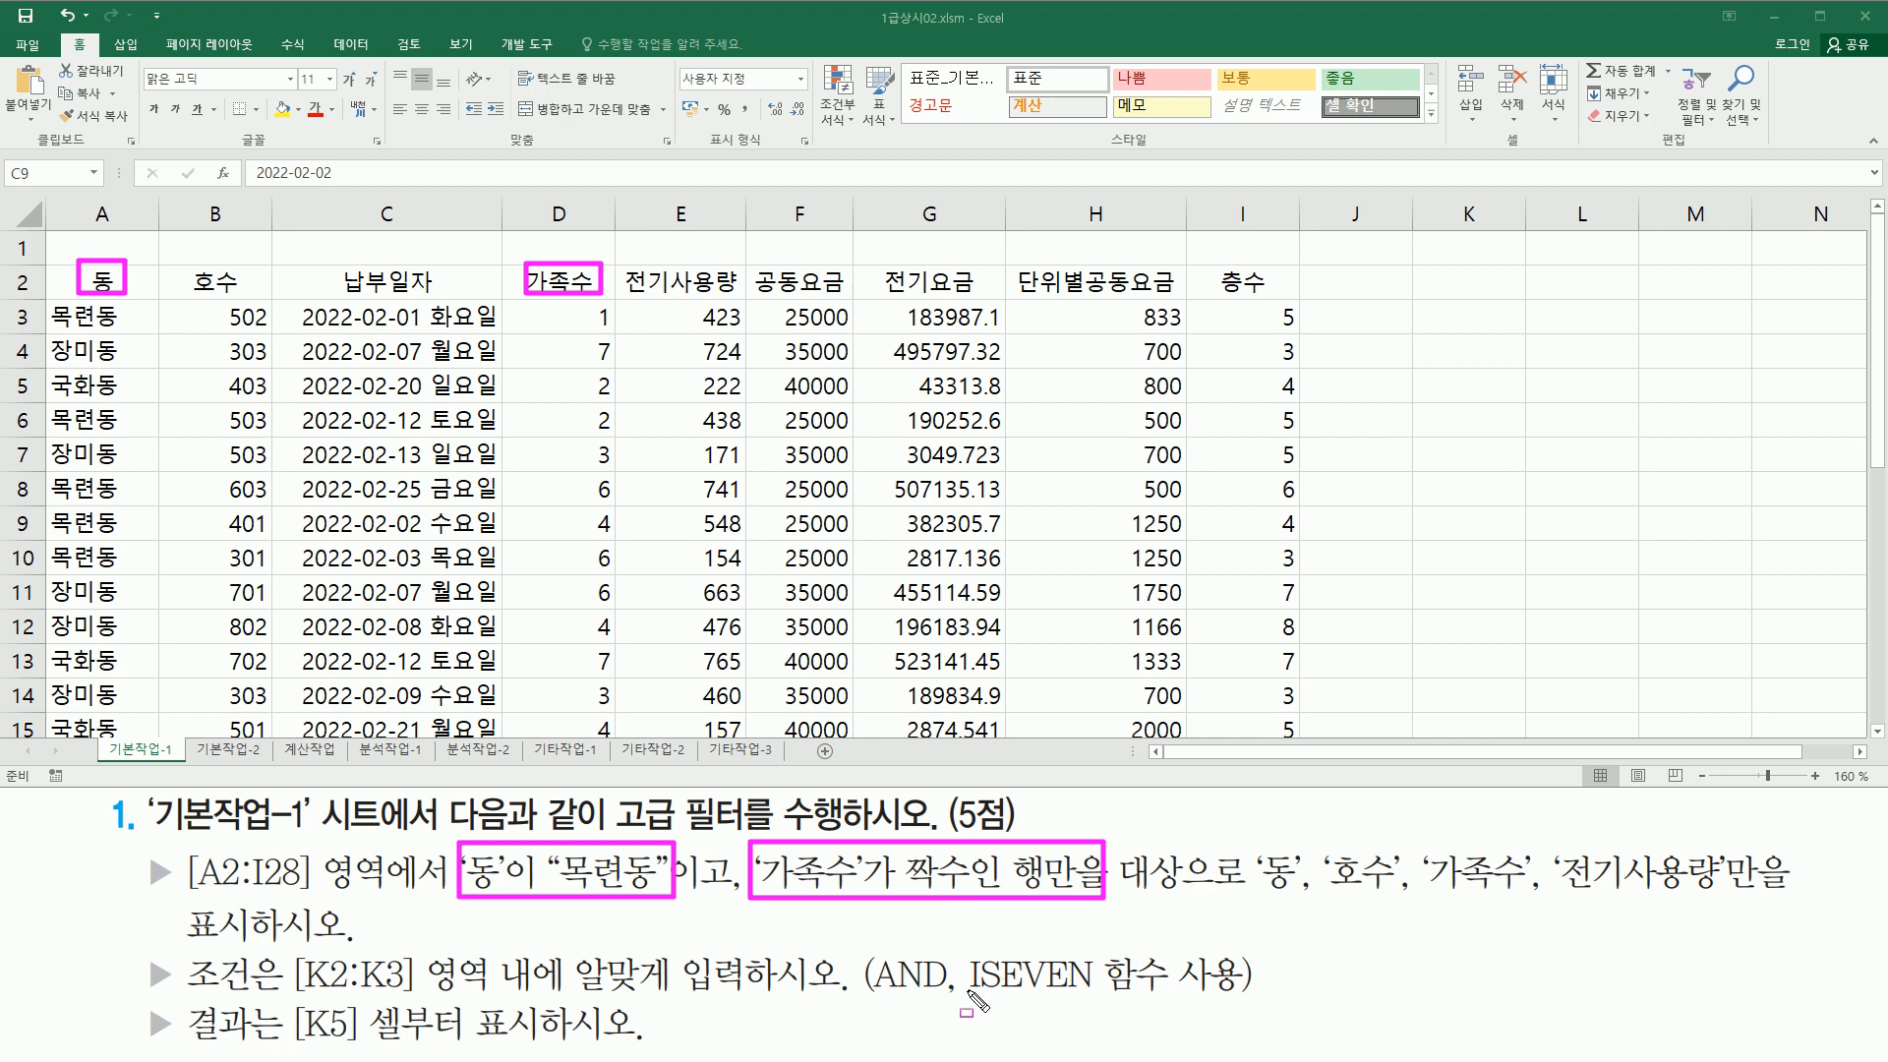
pyautogui.moveTo(968, 993); pyautogui.dragTo(1182, 995)
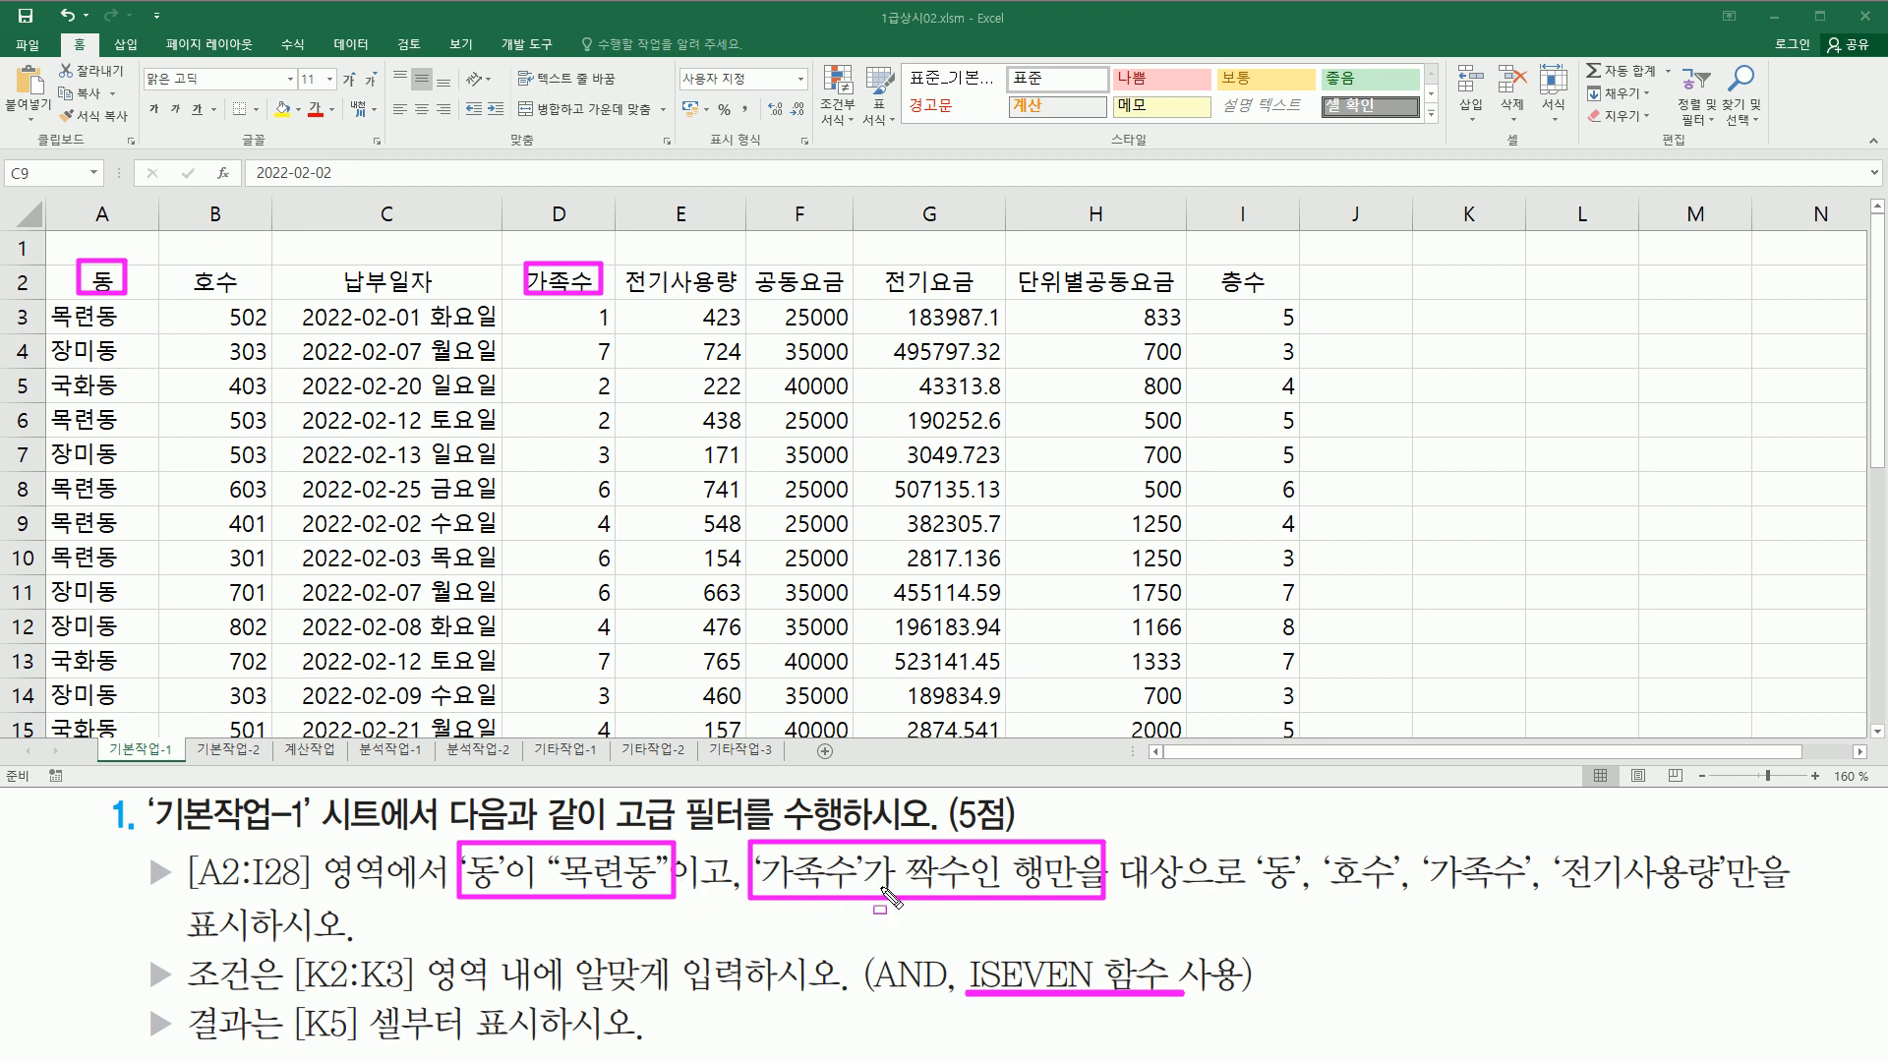
pyautogui.moveTo(680, 893); pyautogui.dragTo(737, 892)
pyautogui.moveTo(867, 952)
pyautogui.mouseDown()
pyautogui.moveTo(890, 987)
pyautogui.moveTo(952, 998)
pyautogui.mouseUp()
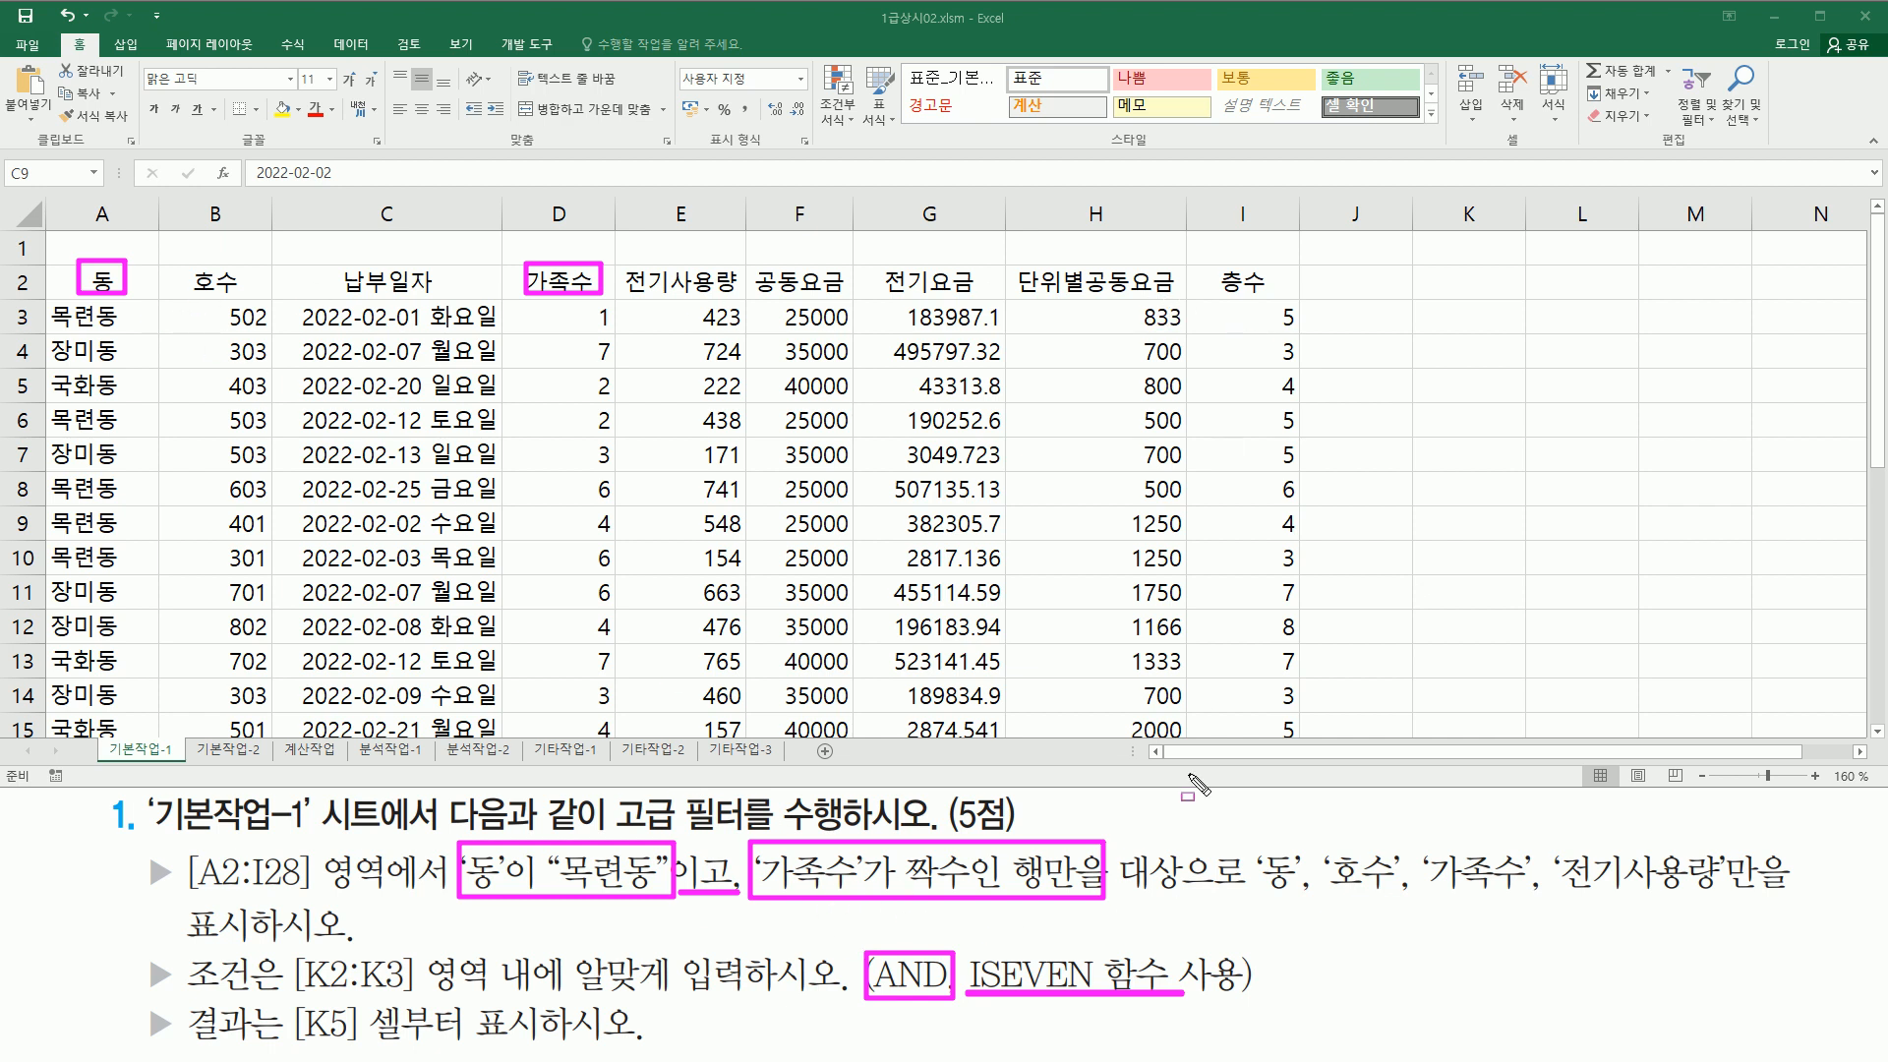
pyautogui.moveTo(1263, 901); pyautogui.dragTo(1718, 897)
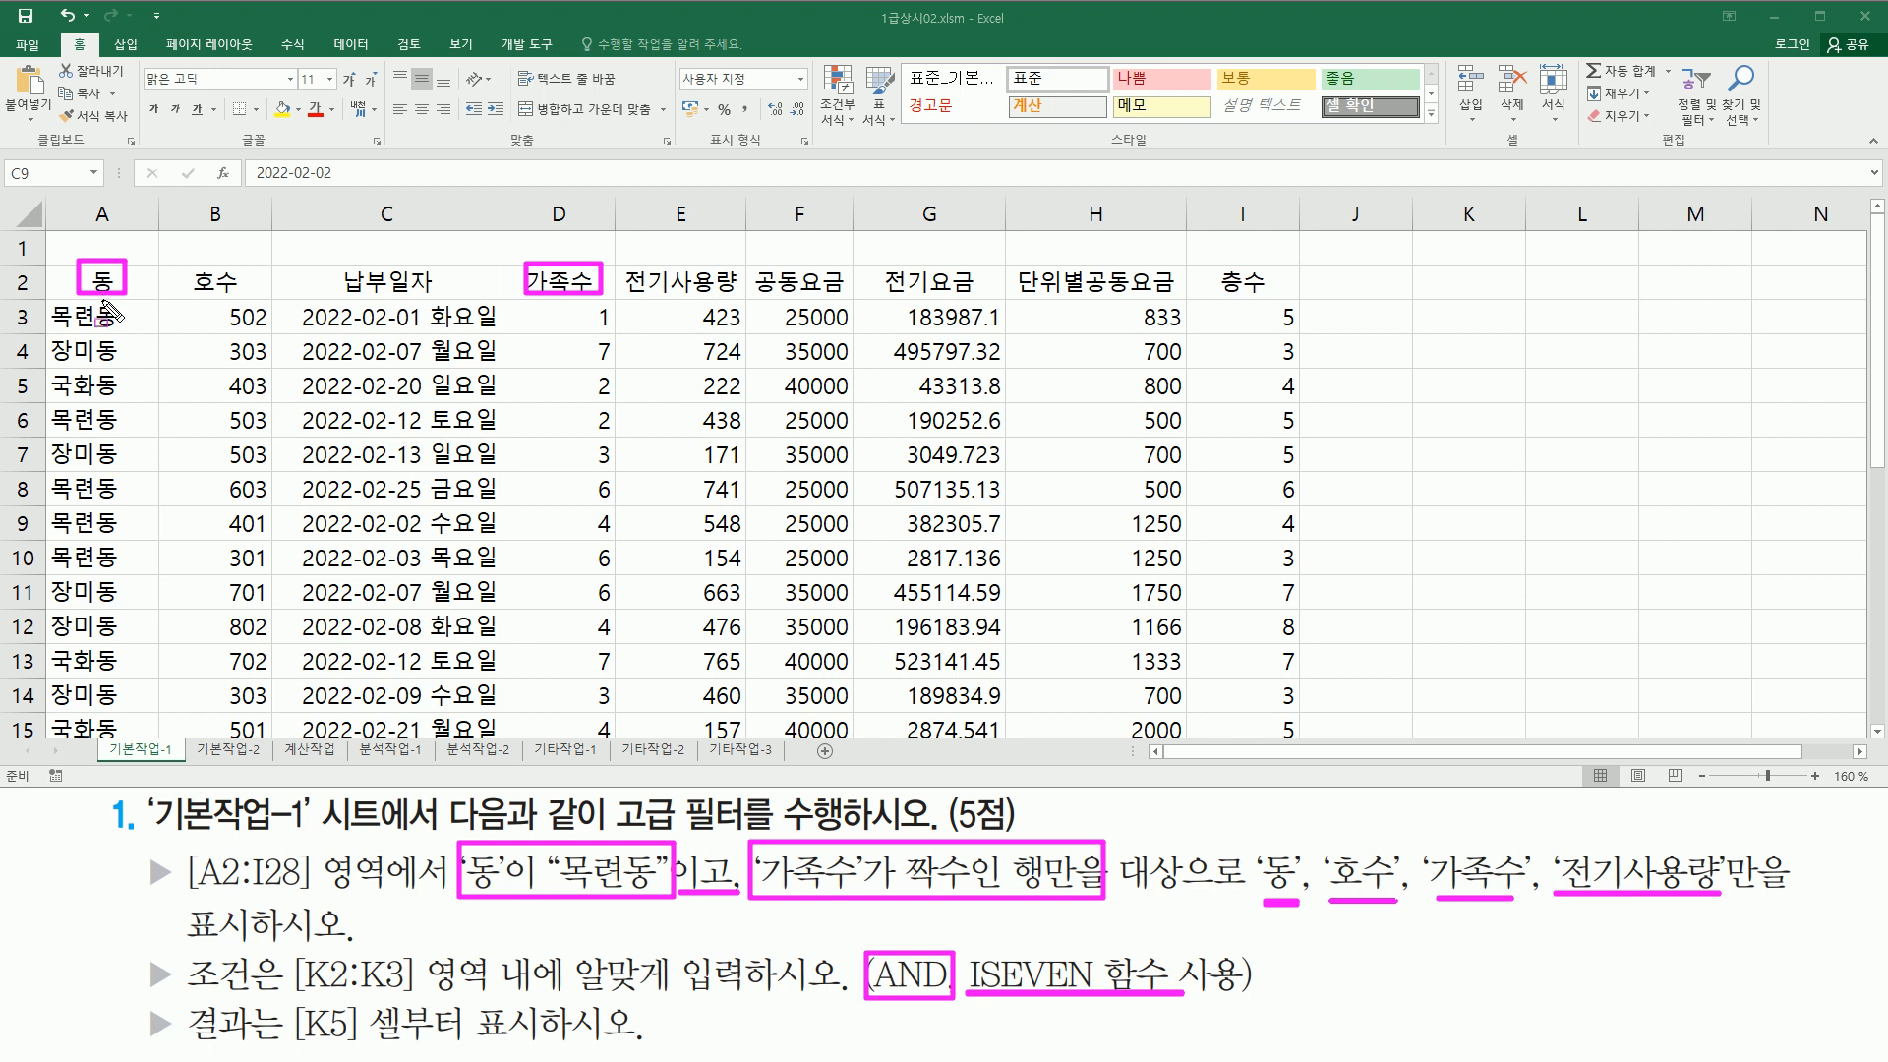
pyautogui.moveTo(65, 247)
pyautogui.mouseDown()
pyautogui.moveTo(111, 313)
pyautogui.moveTo(271, 311)
pyautogui.mouseUp()
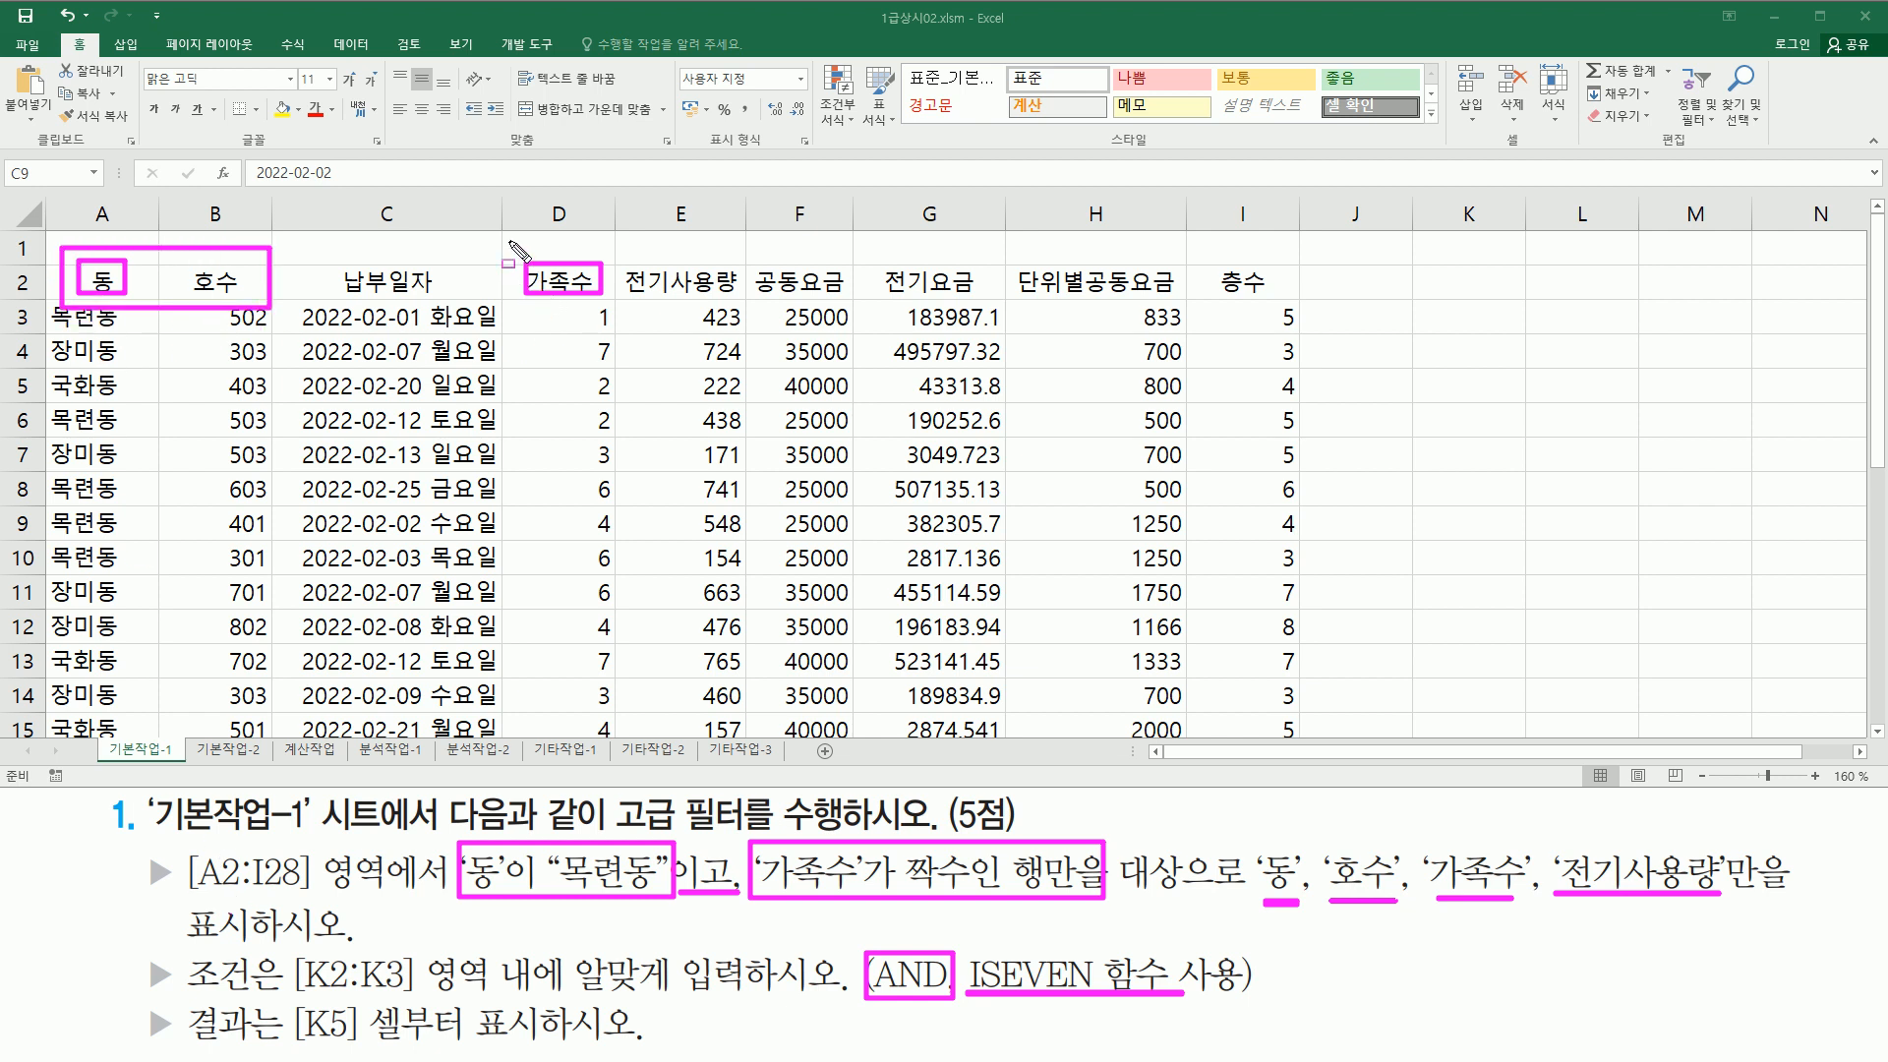
pyautogui.moveTo(507, 241)
pyautogui.mouseDown()
pyautogui.moveTo(592, 311)
pyautogui.moveTo(752, 311)
pyautogui.mouseUp()
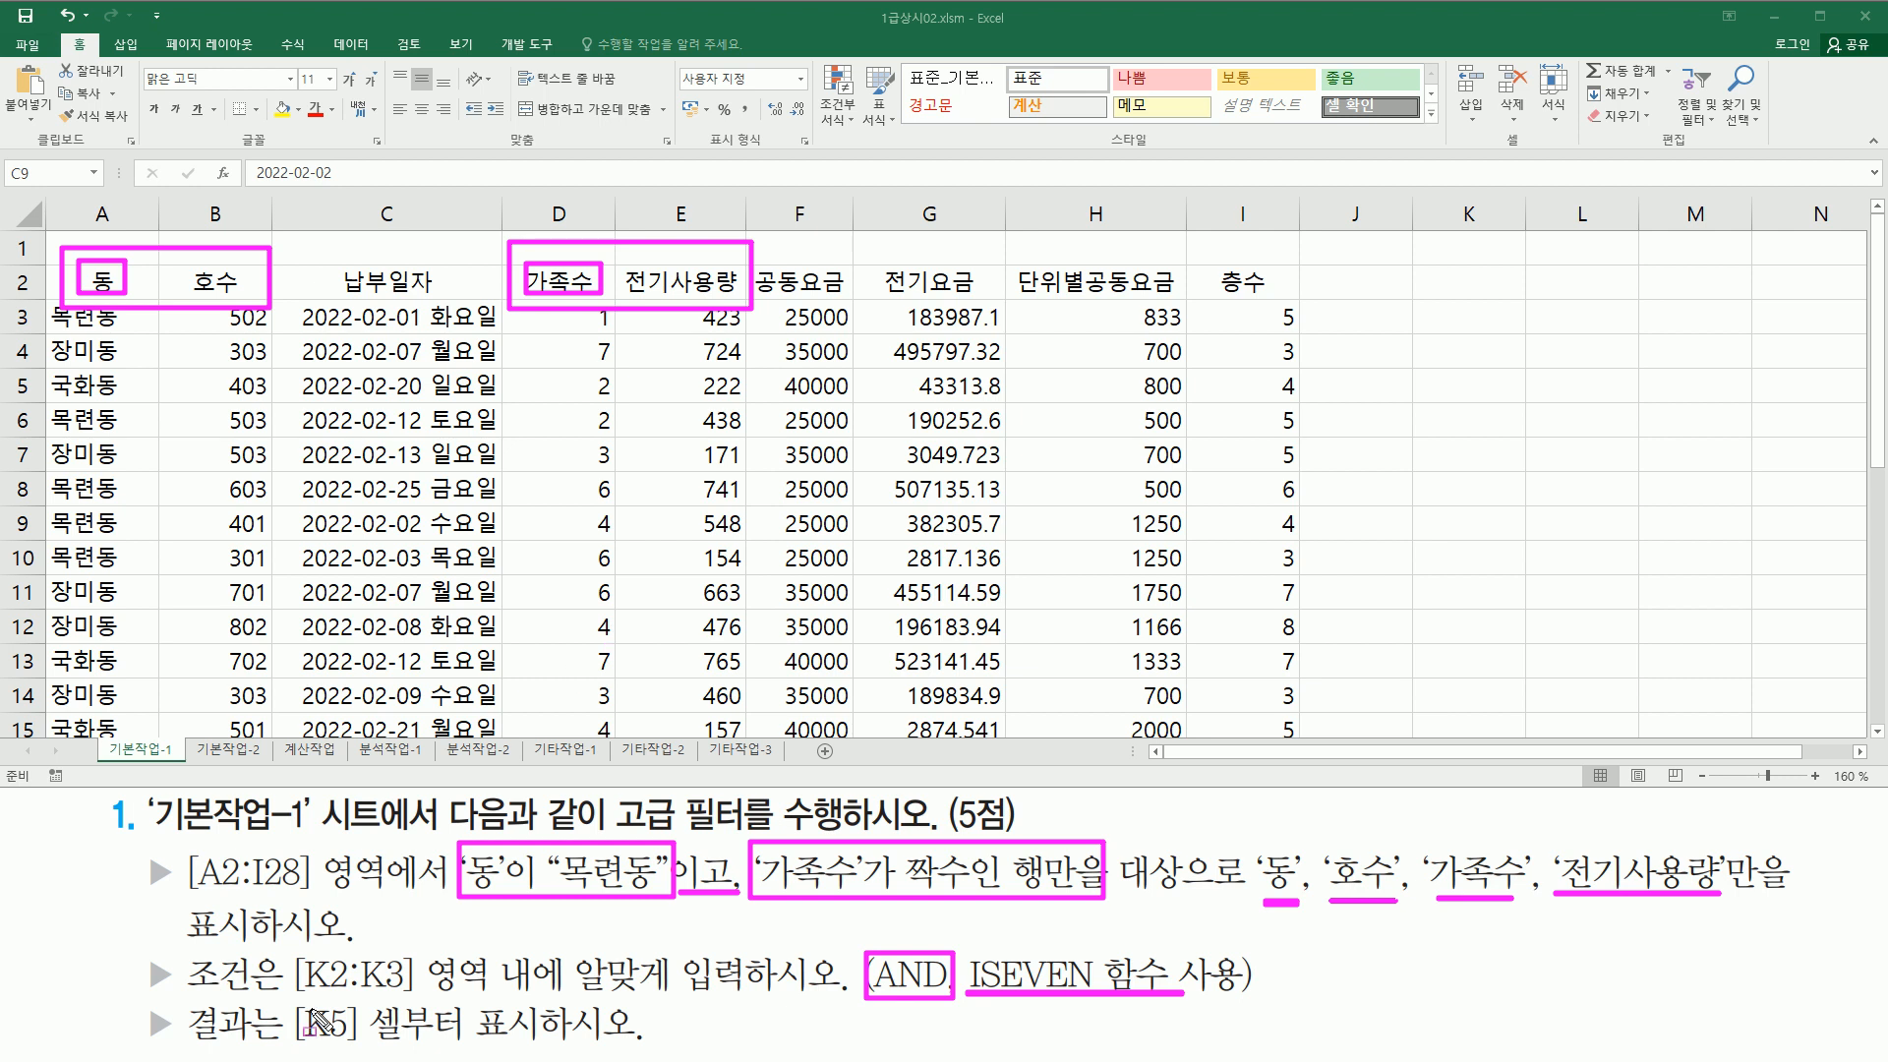
pyautogui.moveTo(293, 993)
pyautogui.mouseDown()
pyautogui.moveTo(423, 1023)
pyautogui.moveTo(420, 957)
pyautogui.mouseUp()
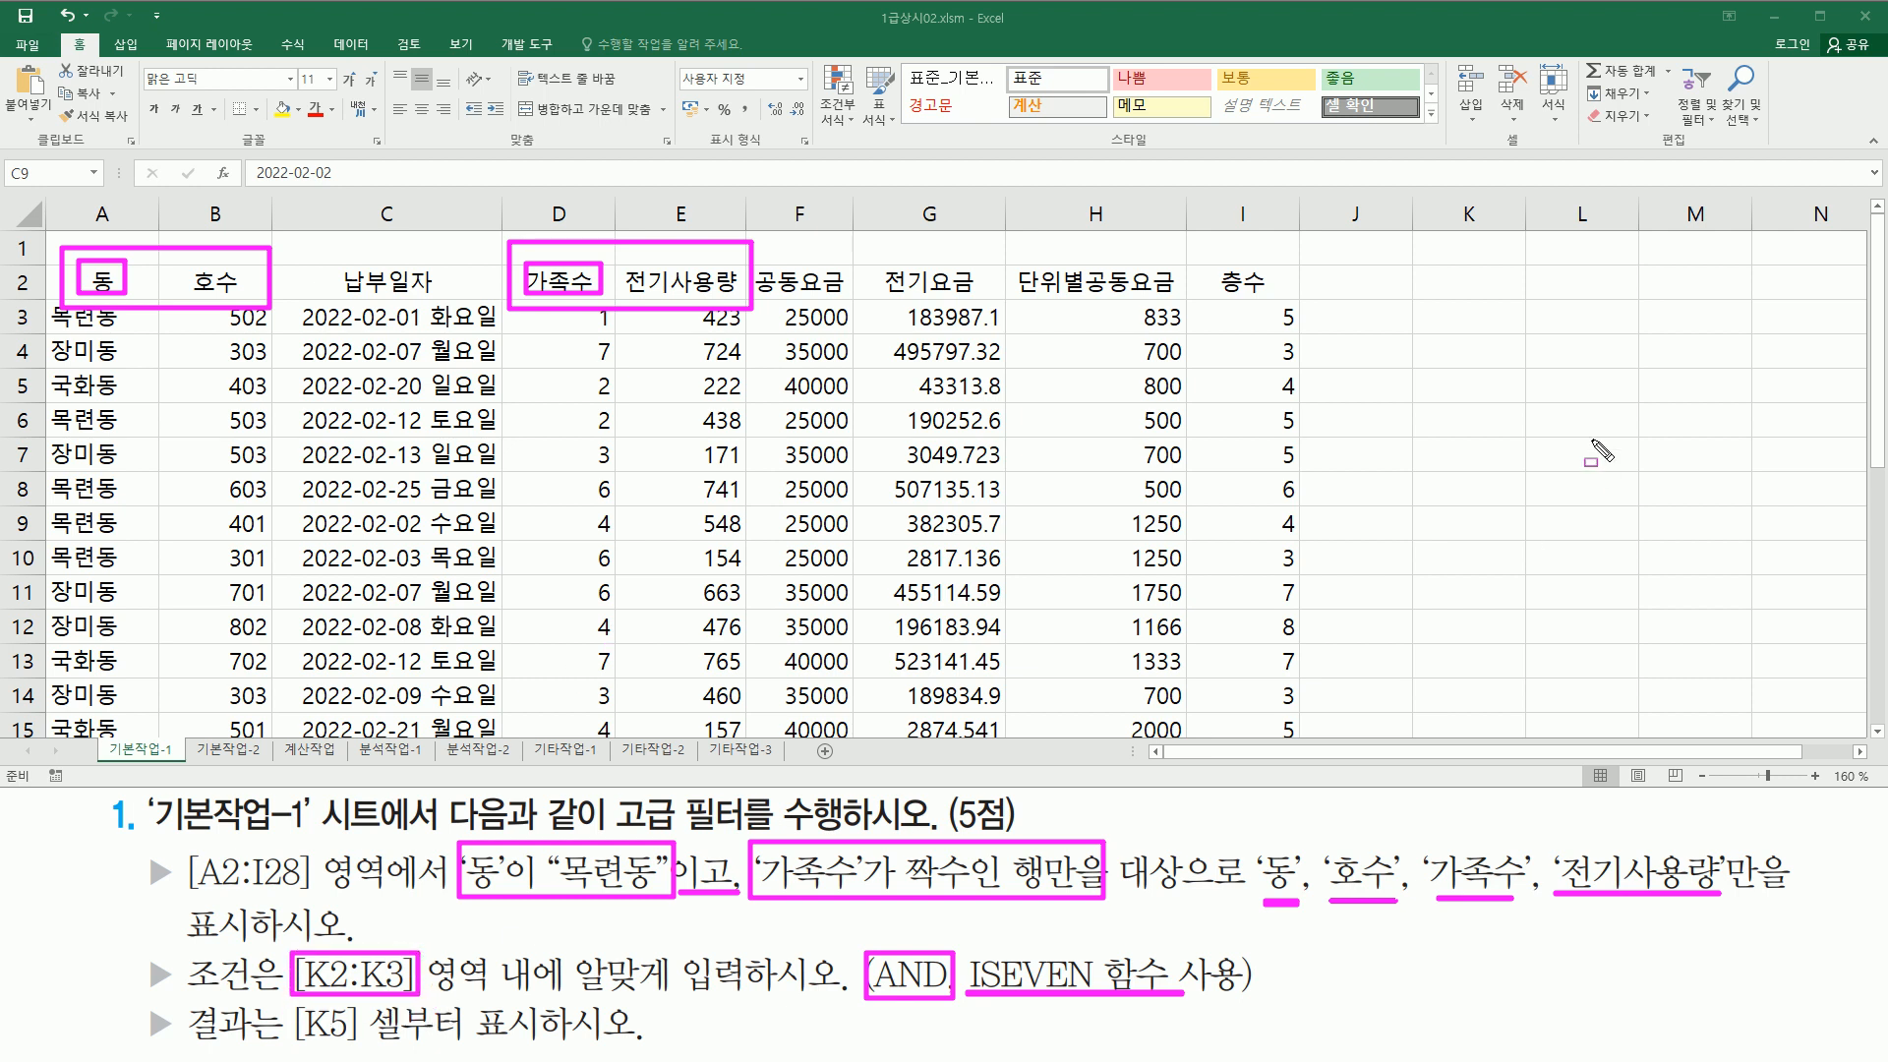
pyautogui.moveTo(1417, 267)
pyautogui.mouseDown()
pyautogui.moveTo(1465, 339)
pyautogui.moveTo(1519, 329)
pyautogui.mouseUp()
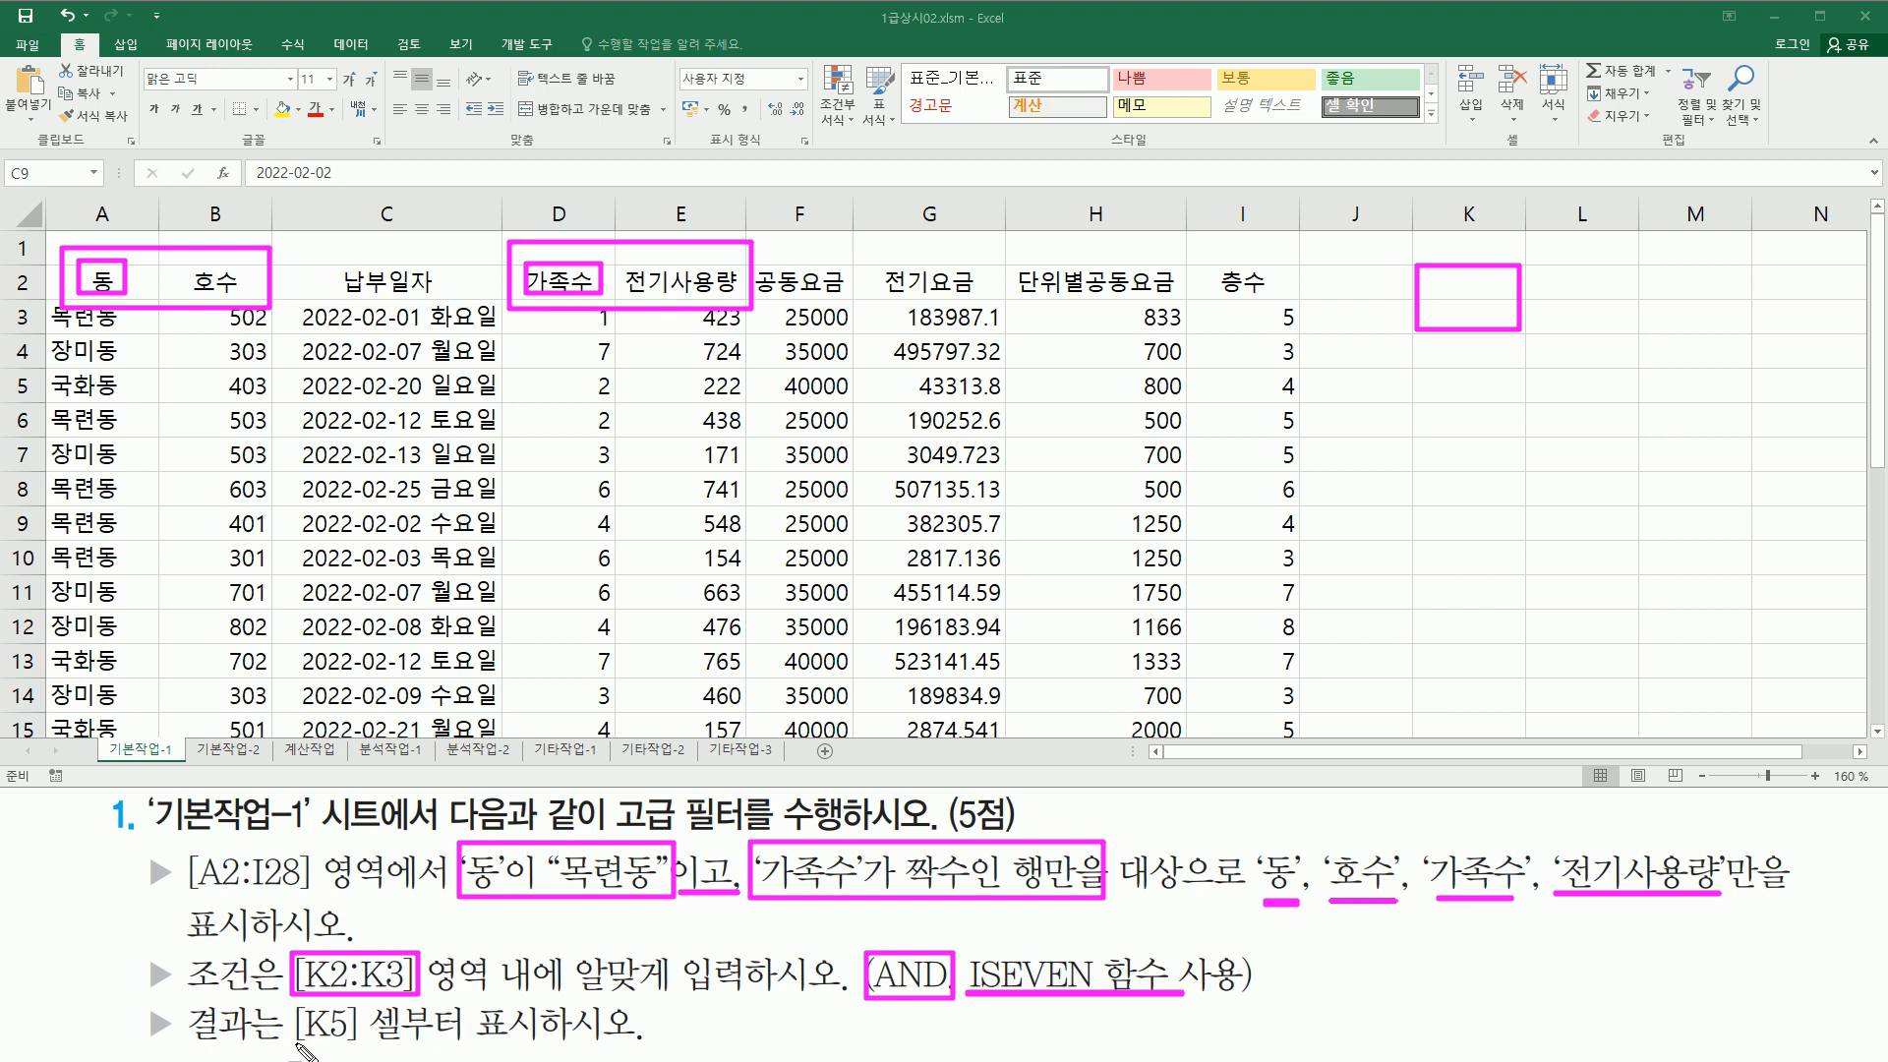
pyautogui.moveTo(291, 1040); pyautogui.dragTo(513, 1041)
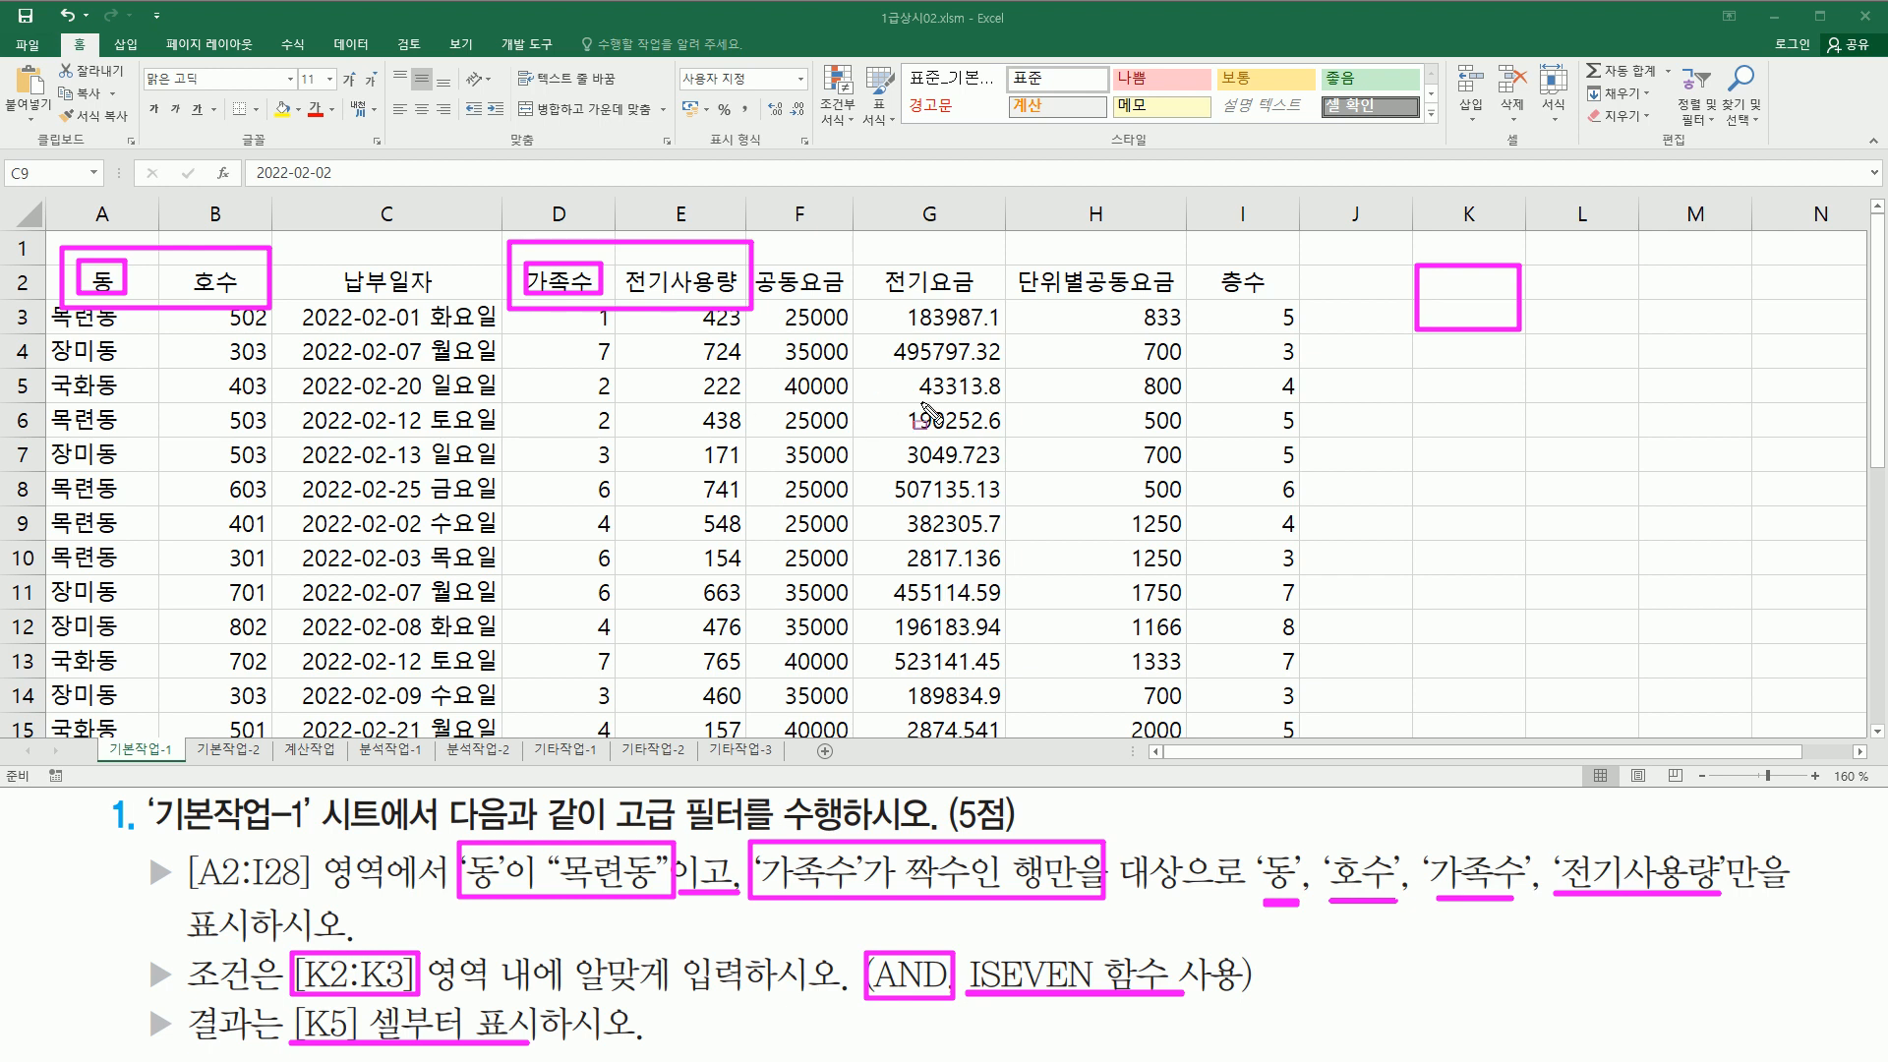
pyautogui.moveTo(1416, 374); pyautogui.dragTo(1514, 401)
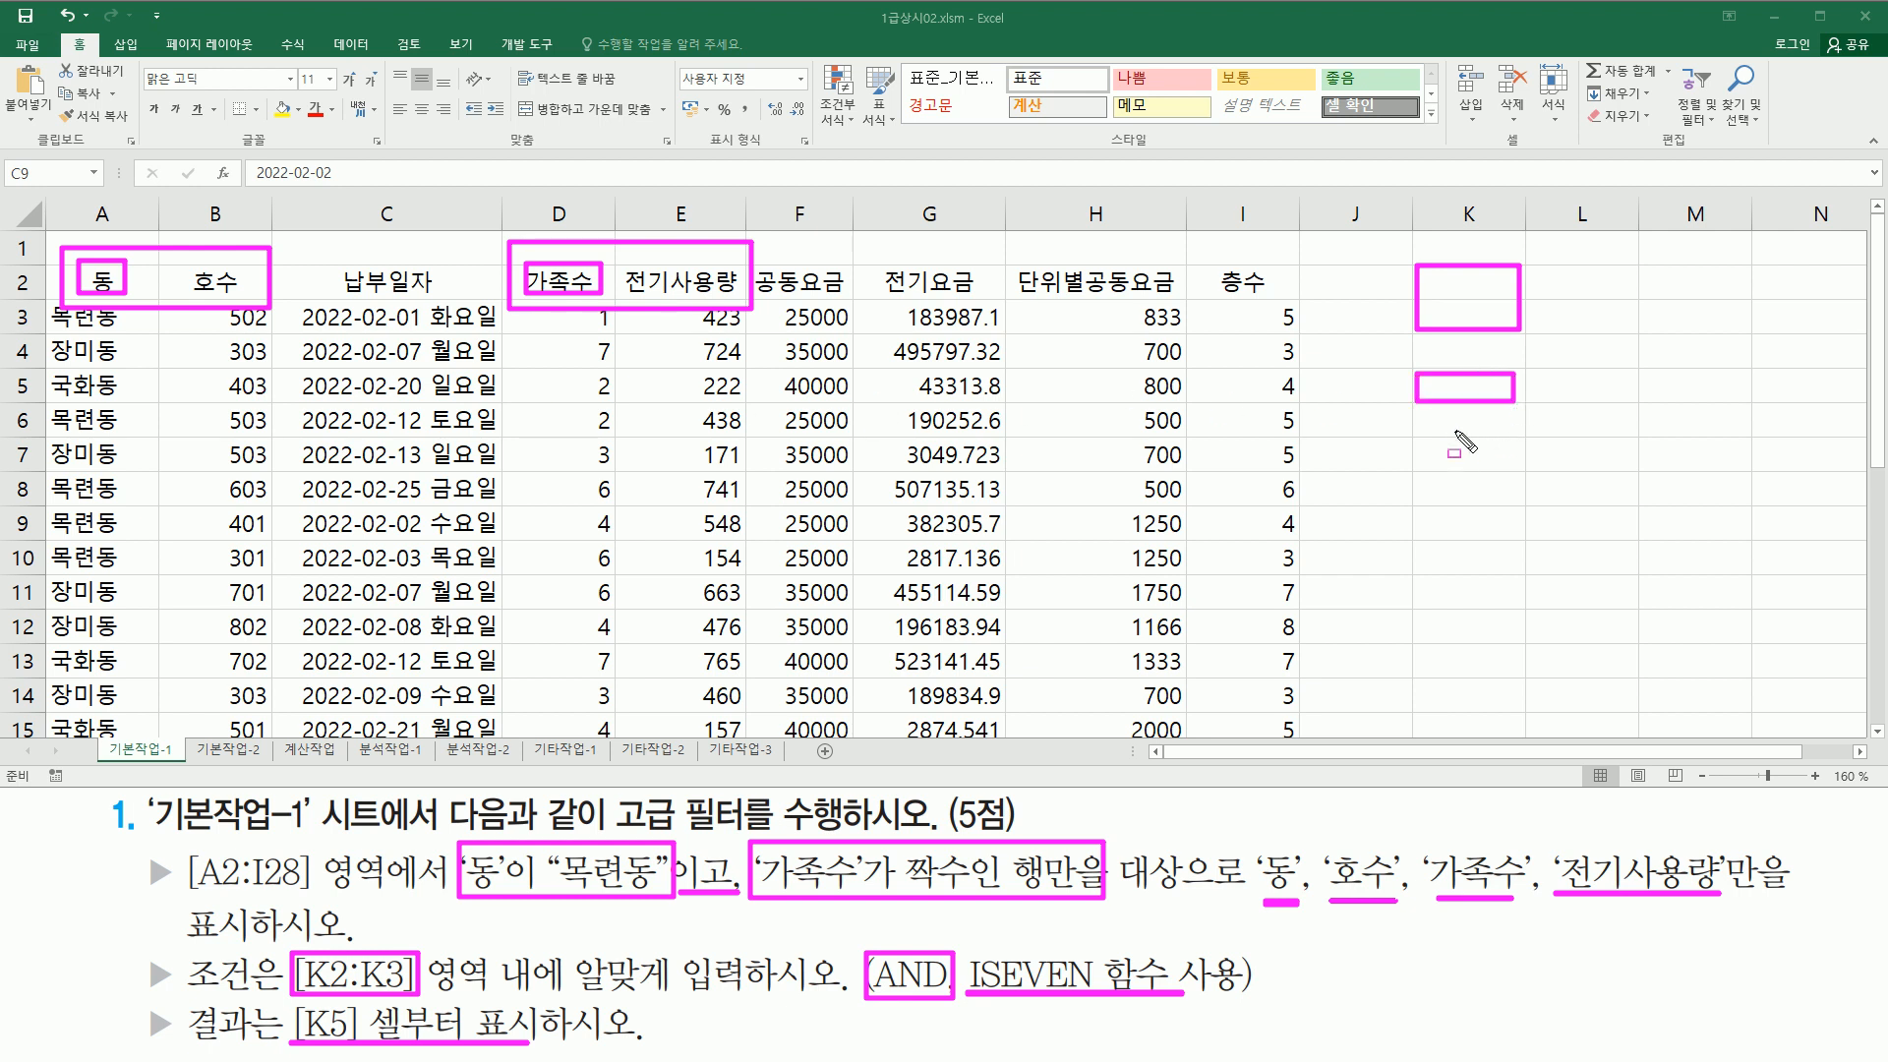
pyautogui.press('Escape')
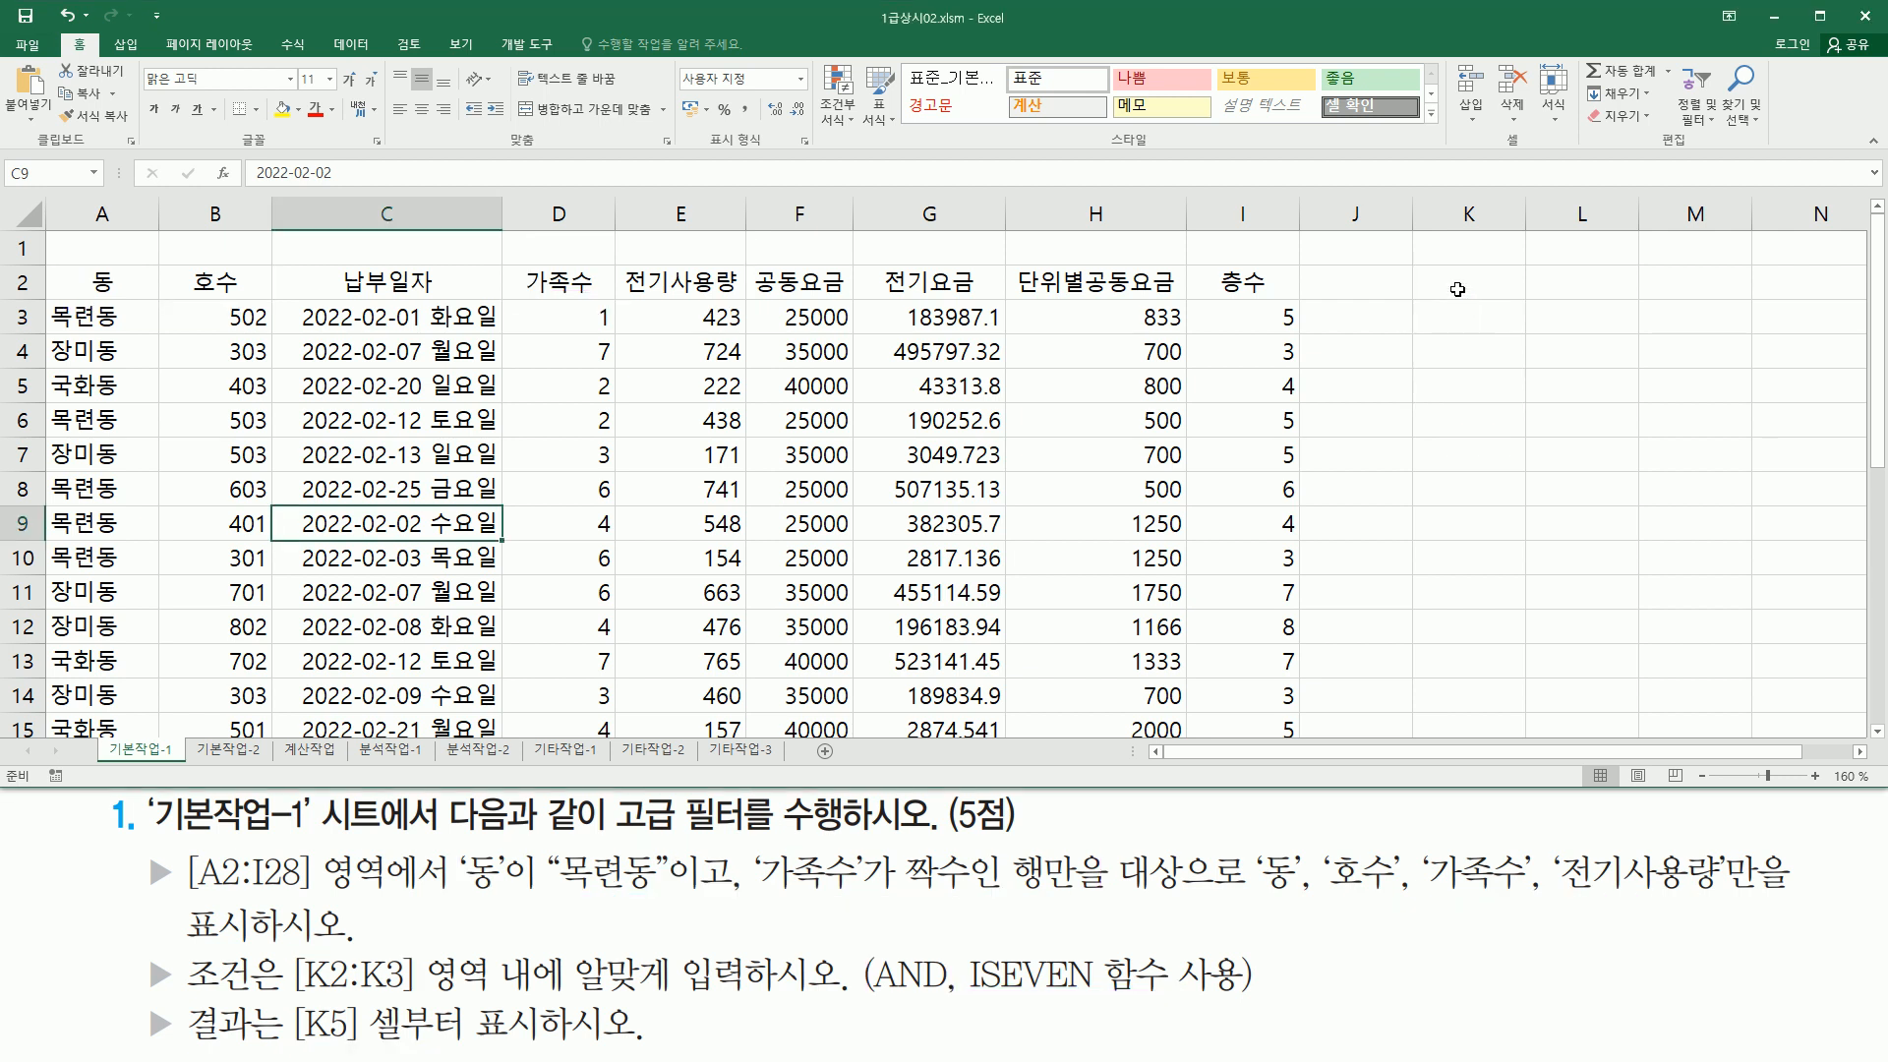
# Step: Enter the heading "조건" in cell K2 for the advanced filter criteria
pyautogui.click(1462, 300)
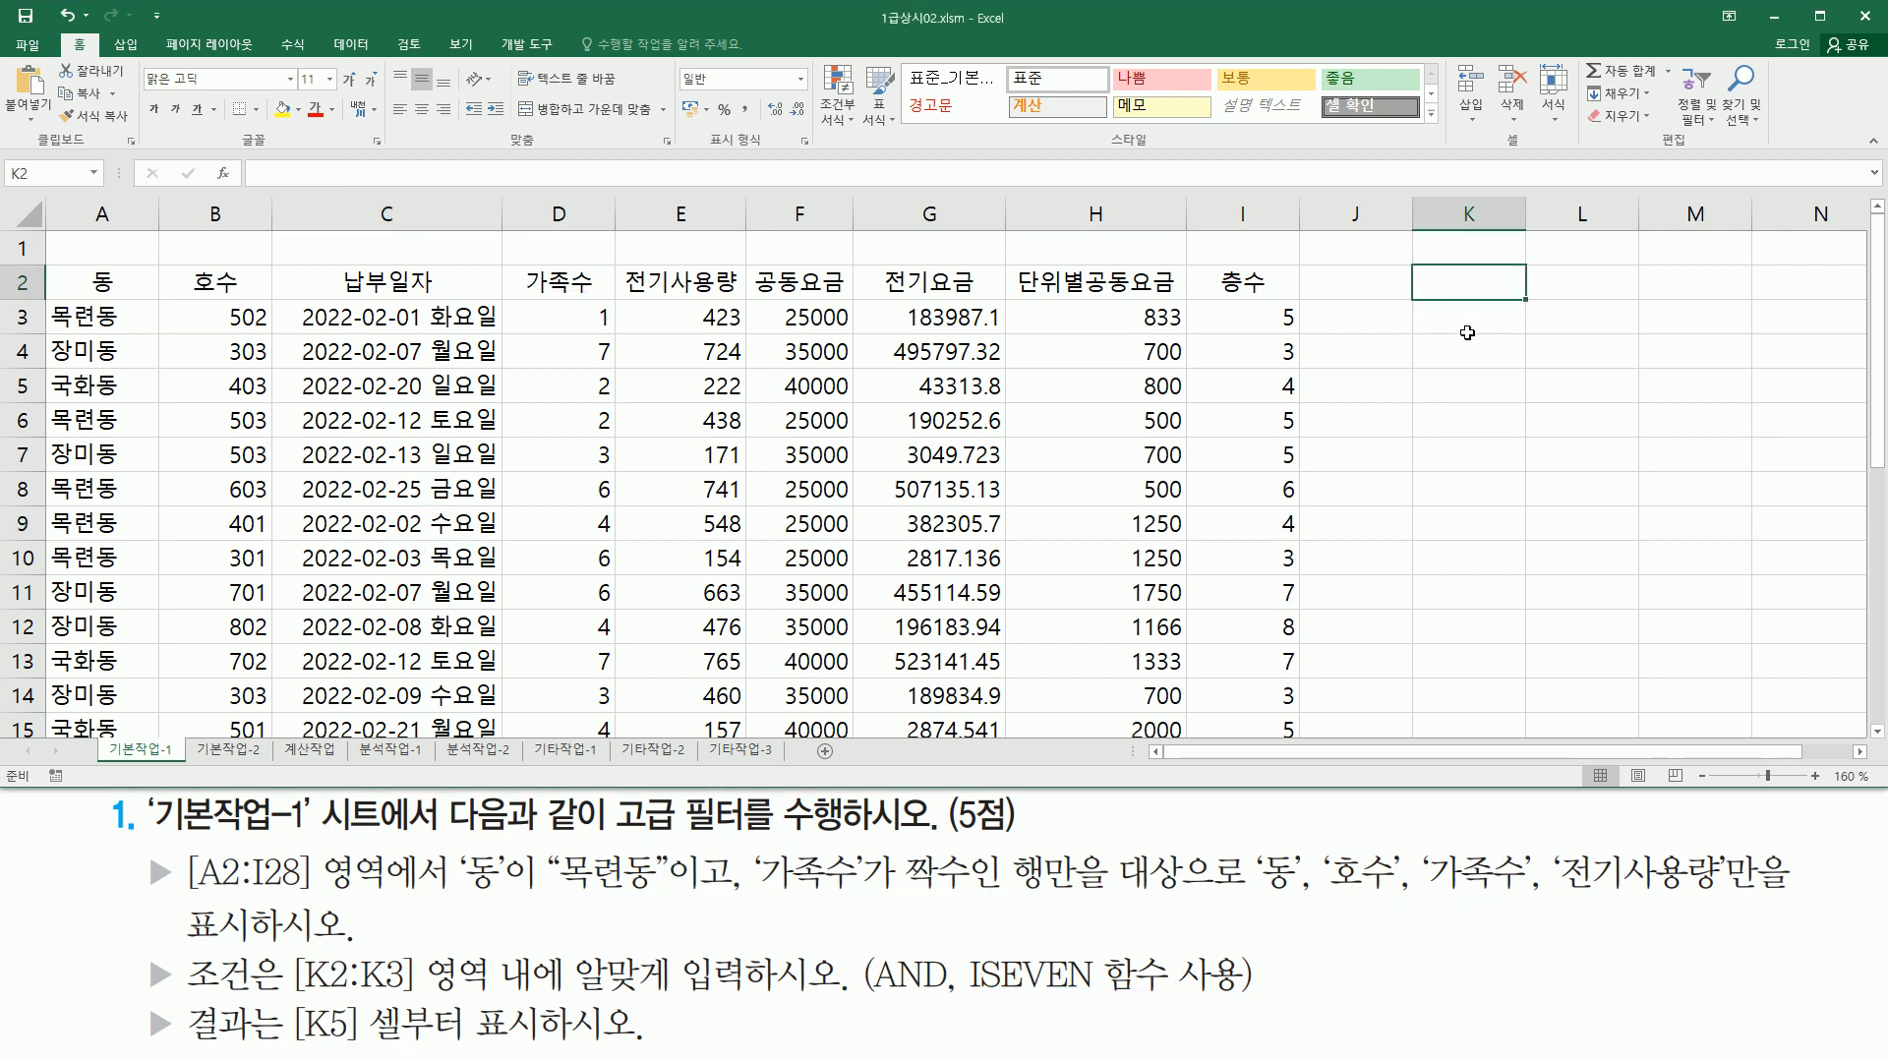
pyautogui.write('조거')
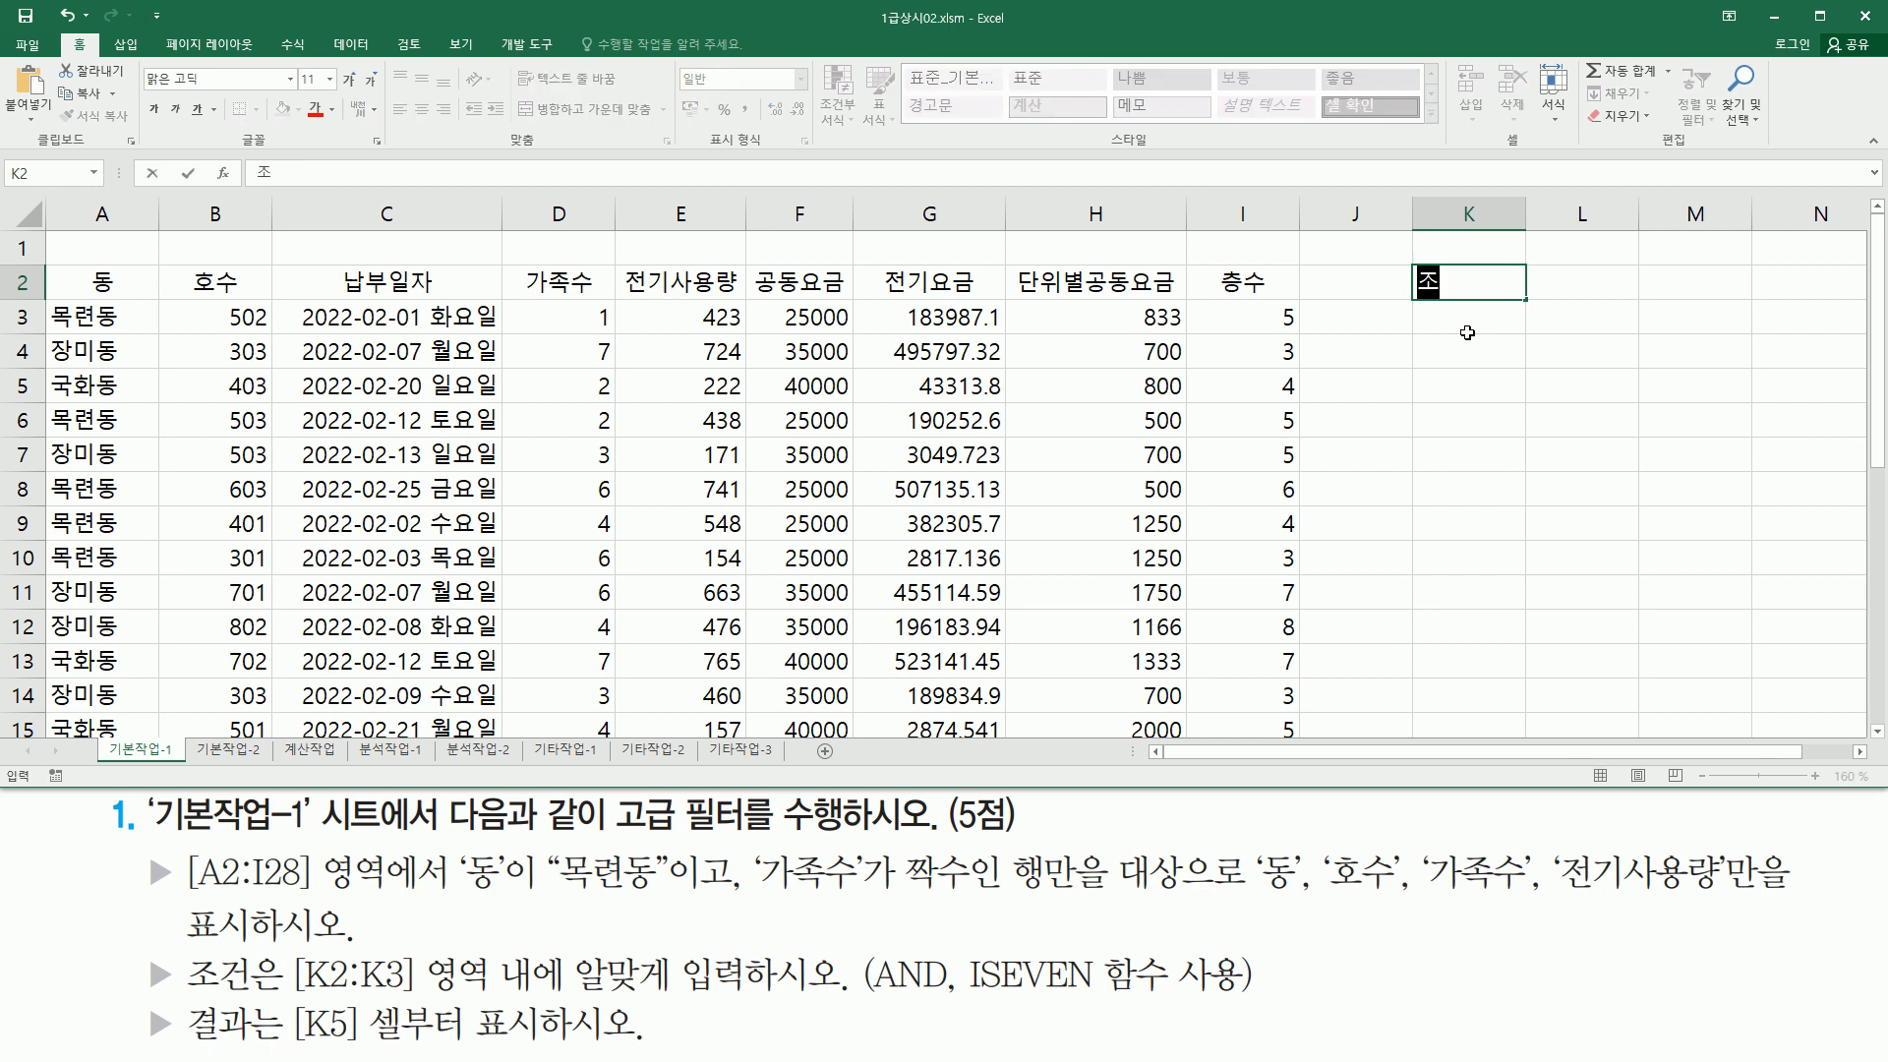
pyautogui.press('Return')
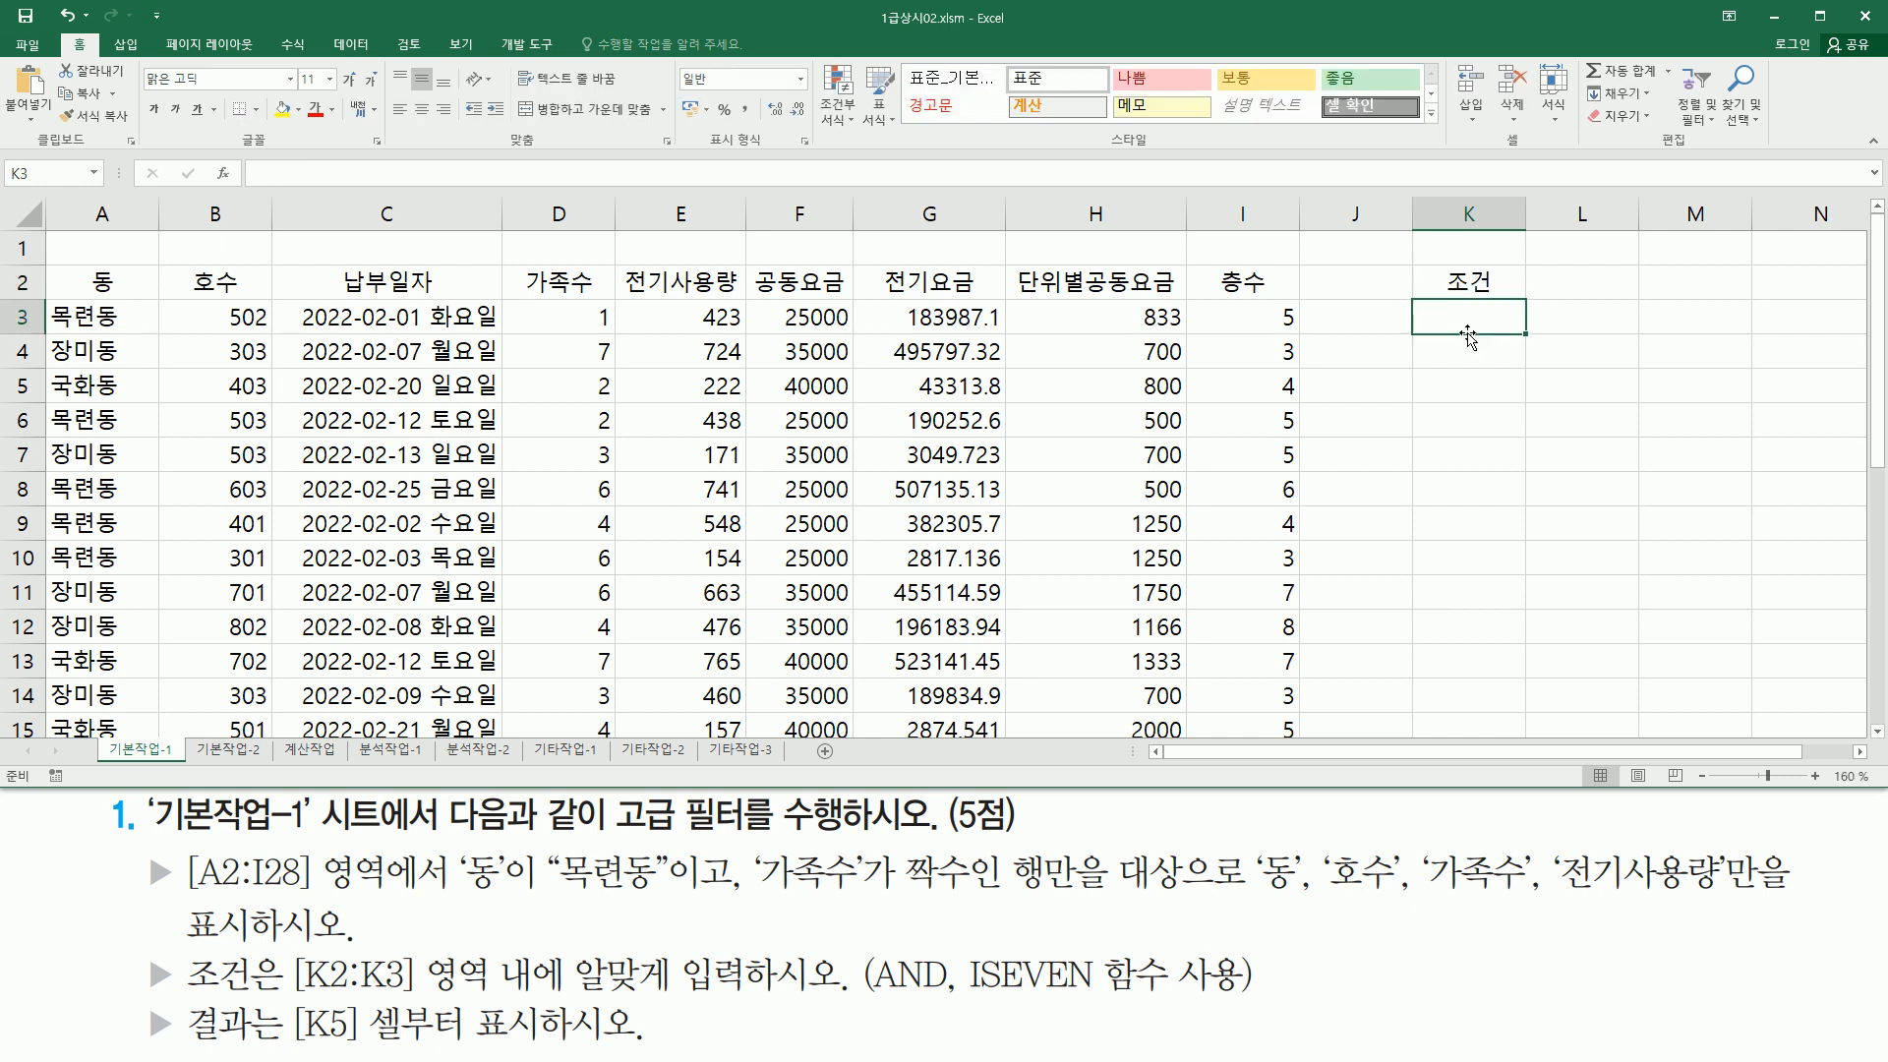
# Step: Enter the filter criterion =AND(A3="목련동", ISEVEN(D3)) in cell K3
pyautogui.write('=')
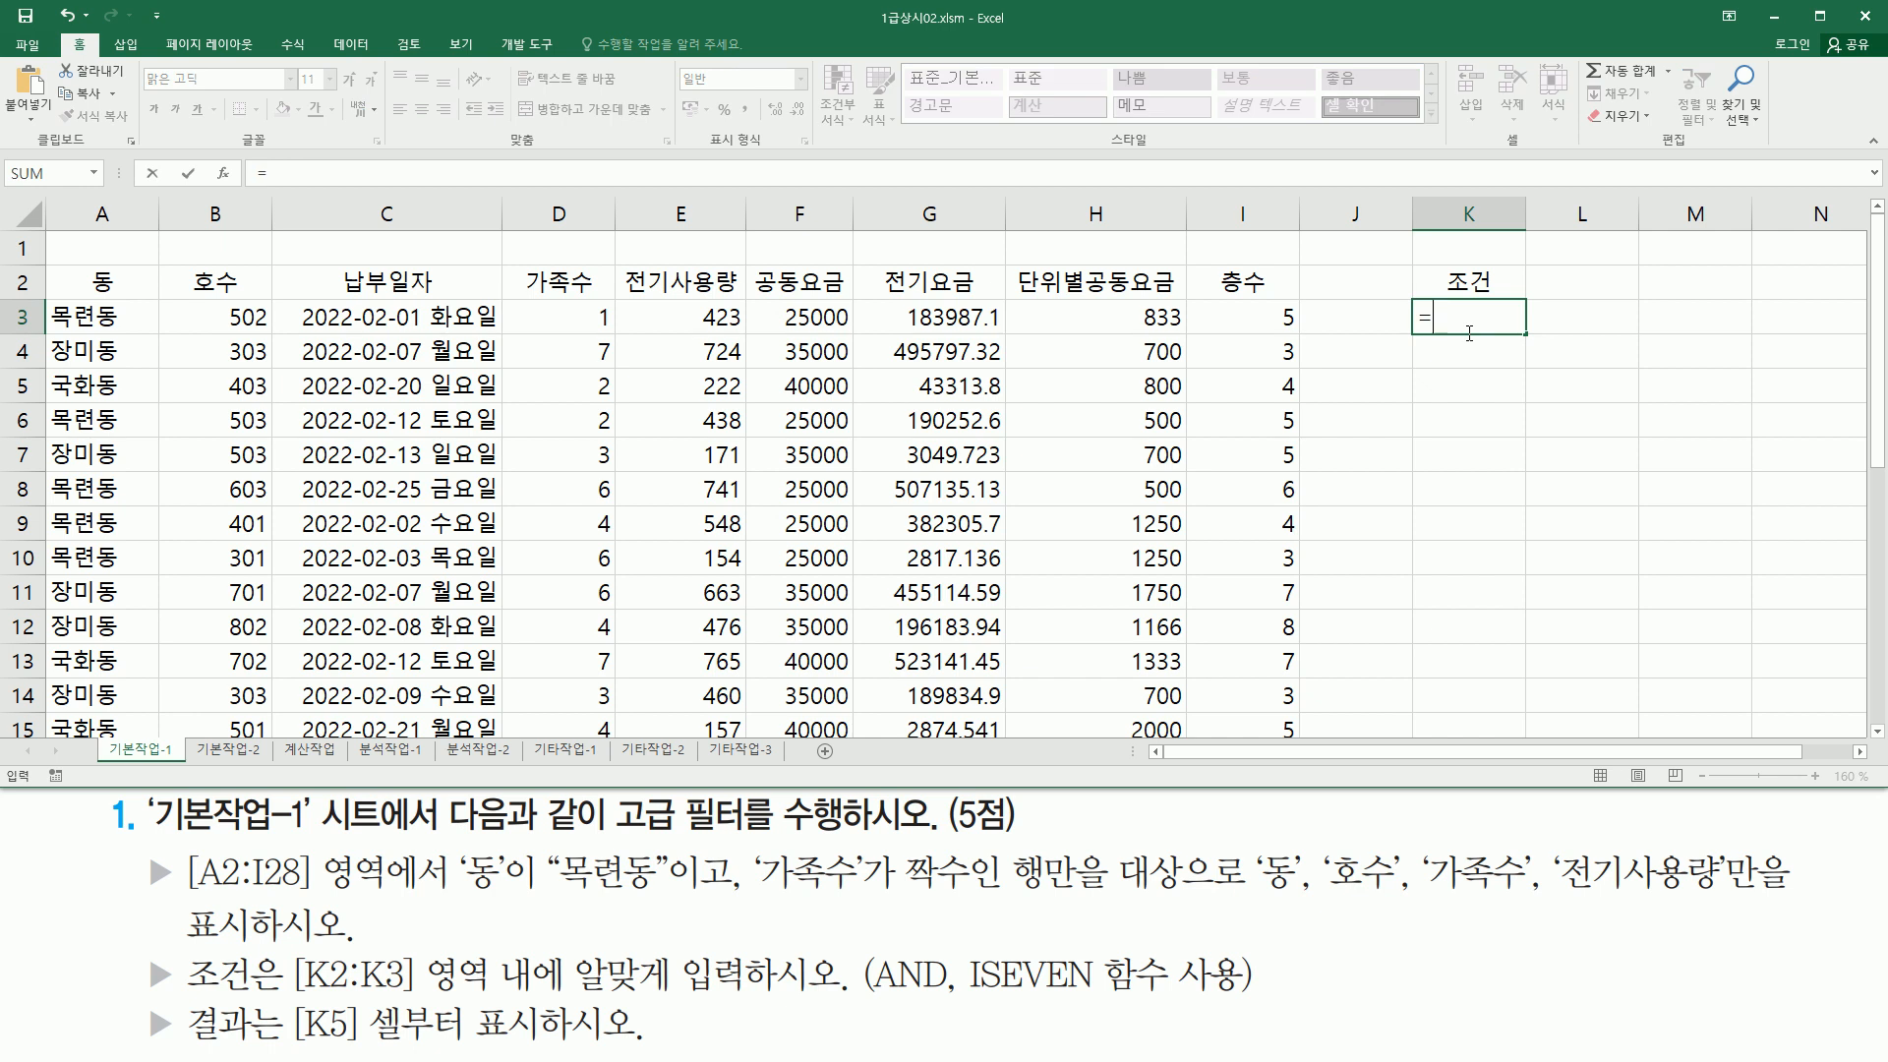
pyautogui.write('and(')
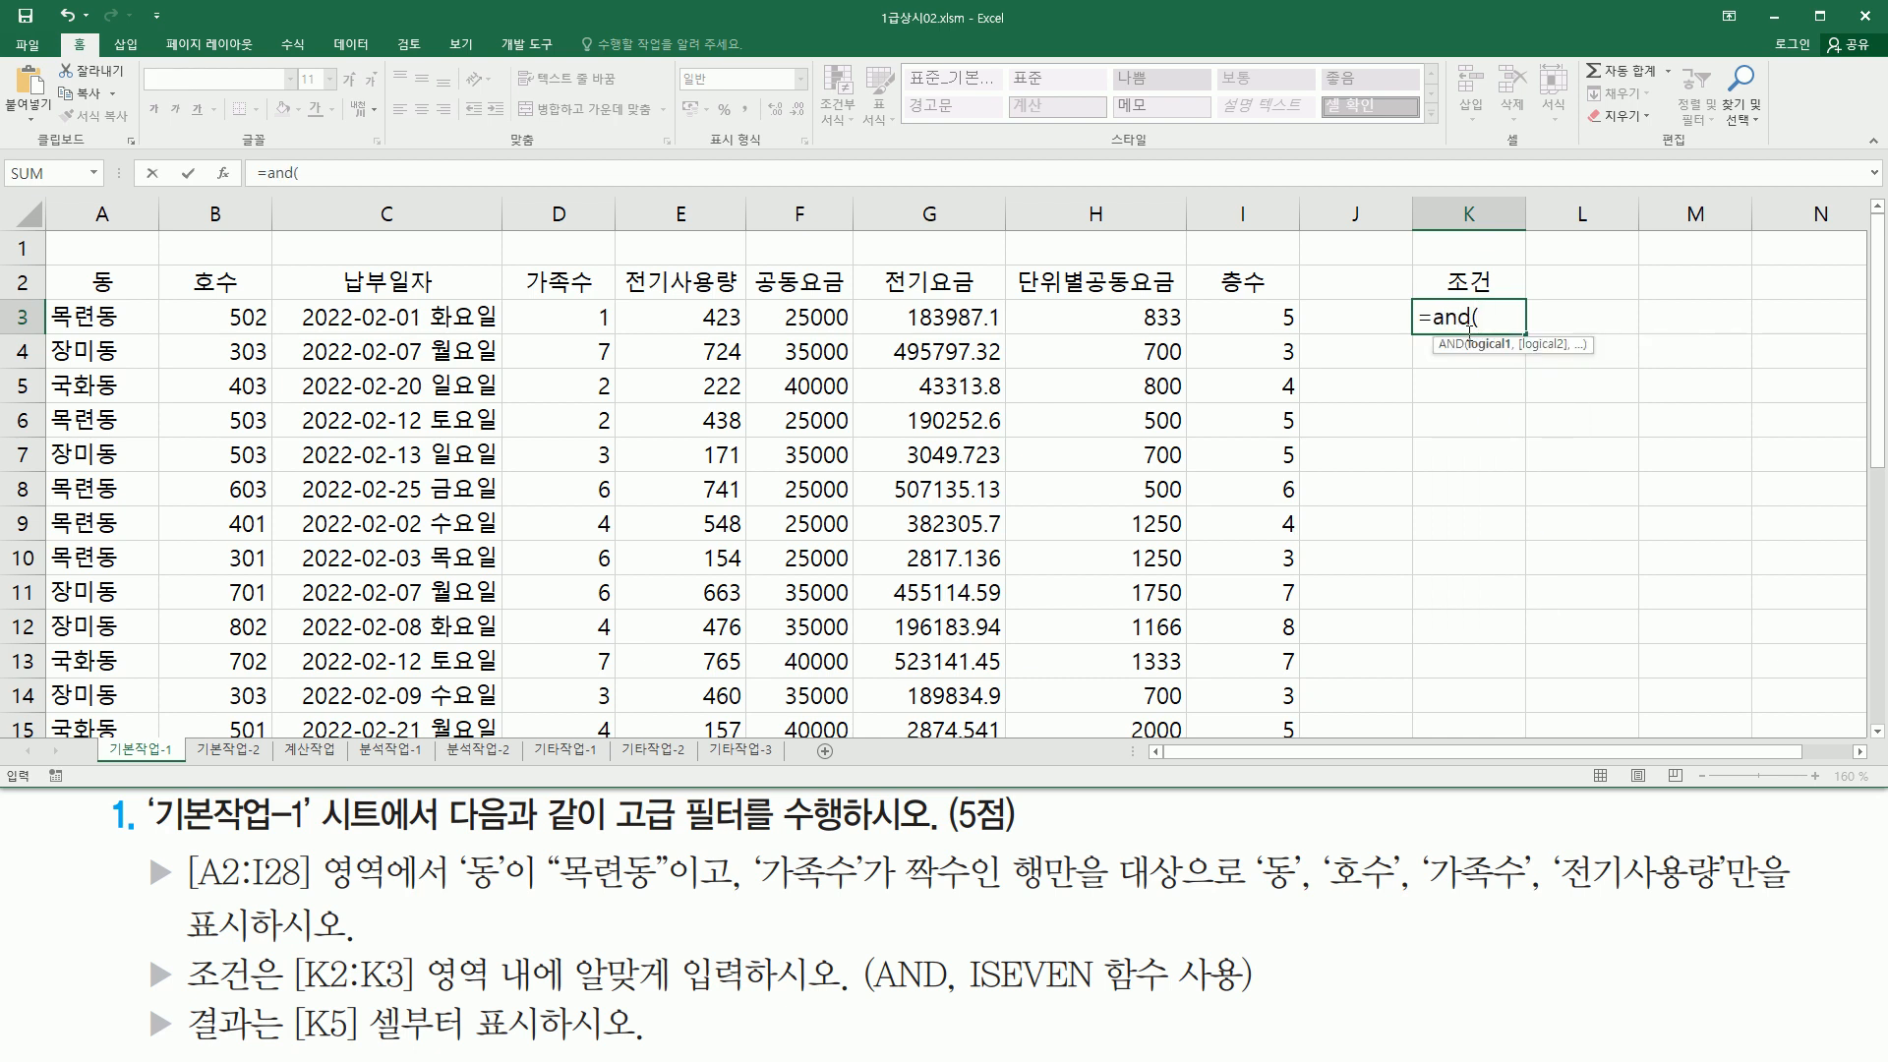
pyautogui.click(126, 318)
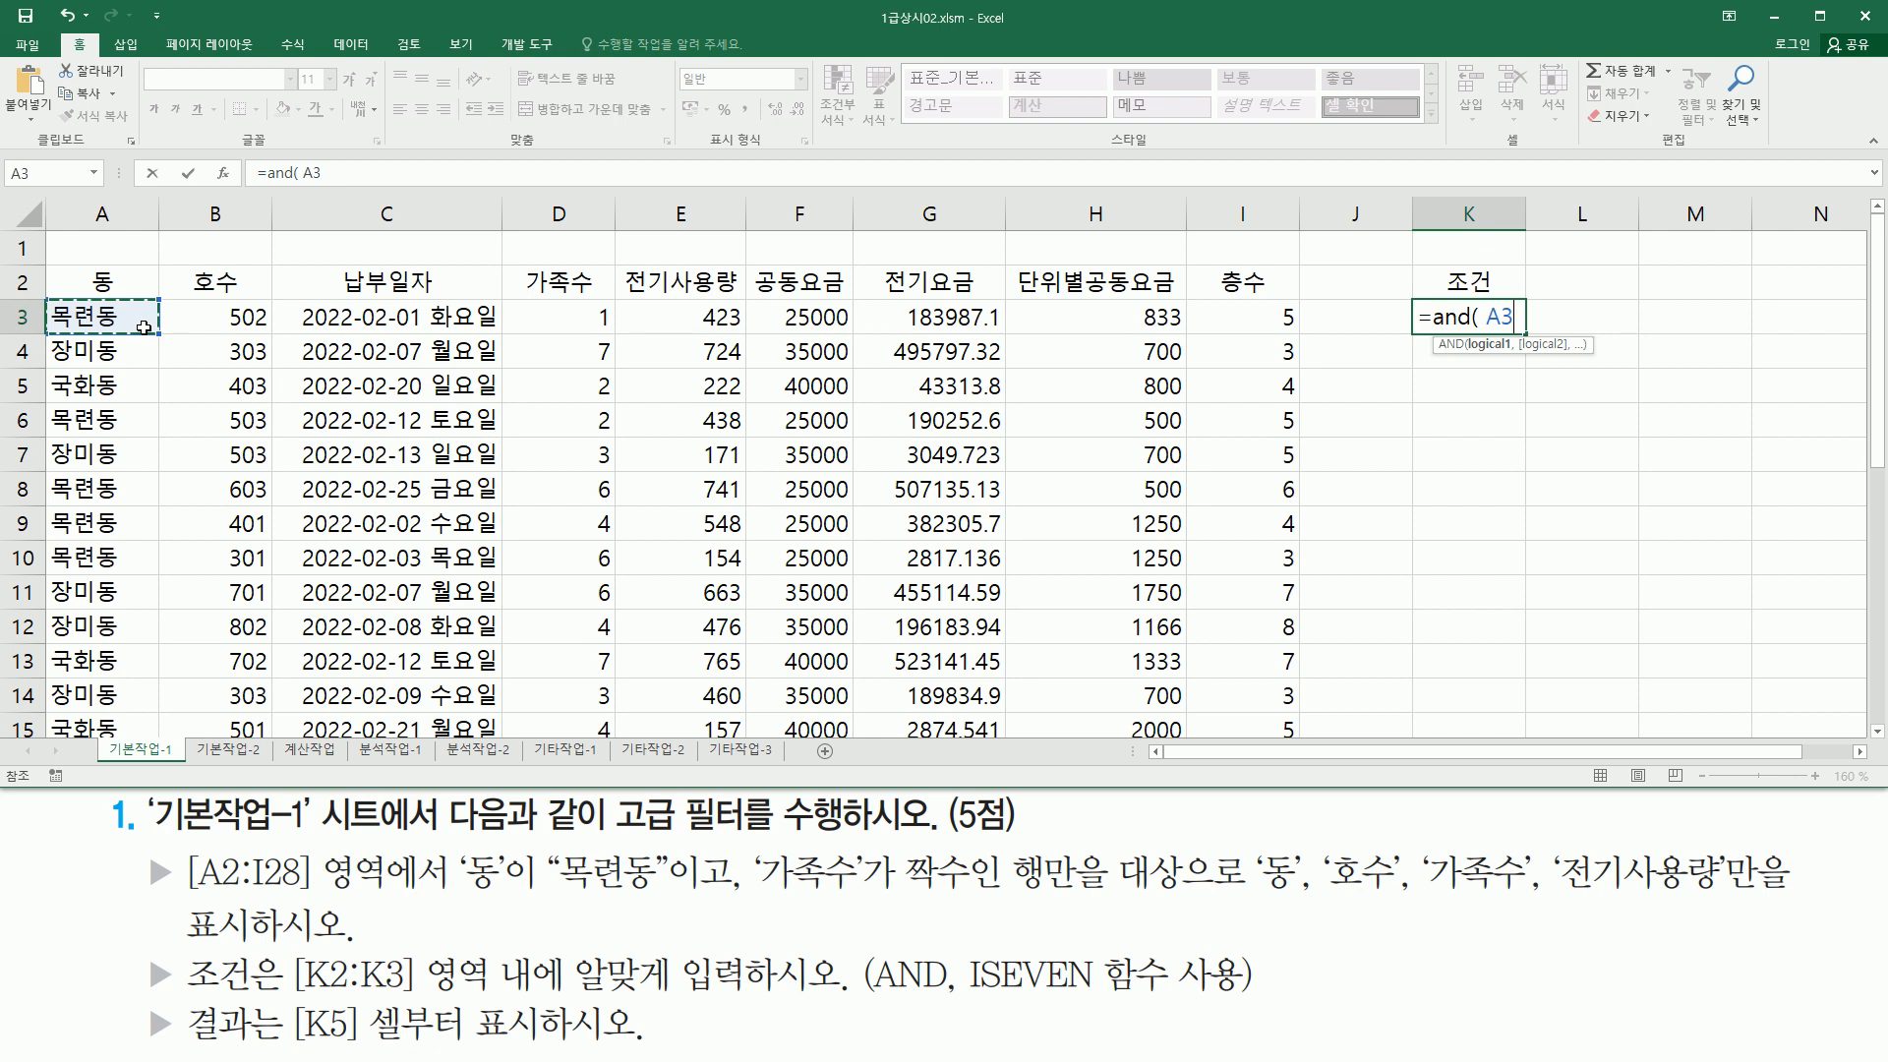
pyautogui.write('=')
pyautogui.write('"ㅁ')
pyautogui.write('련동')
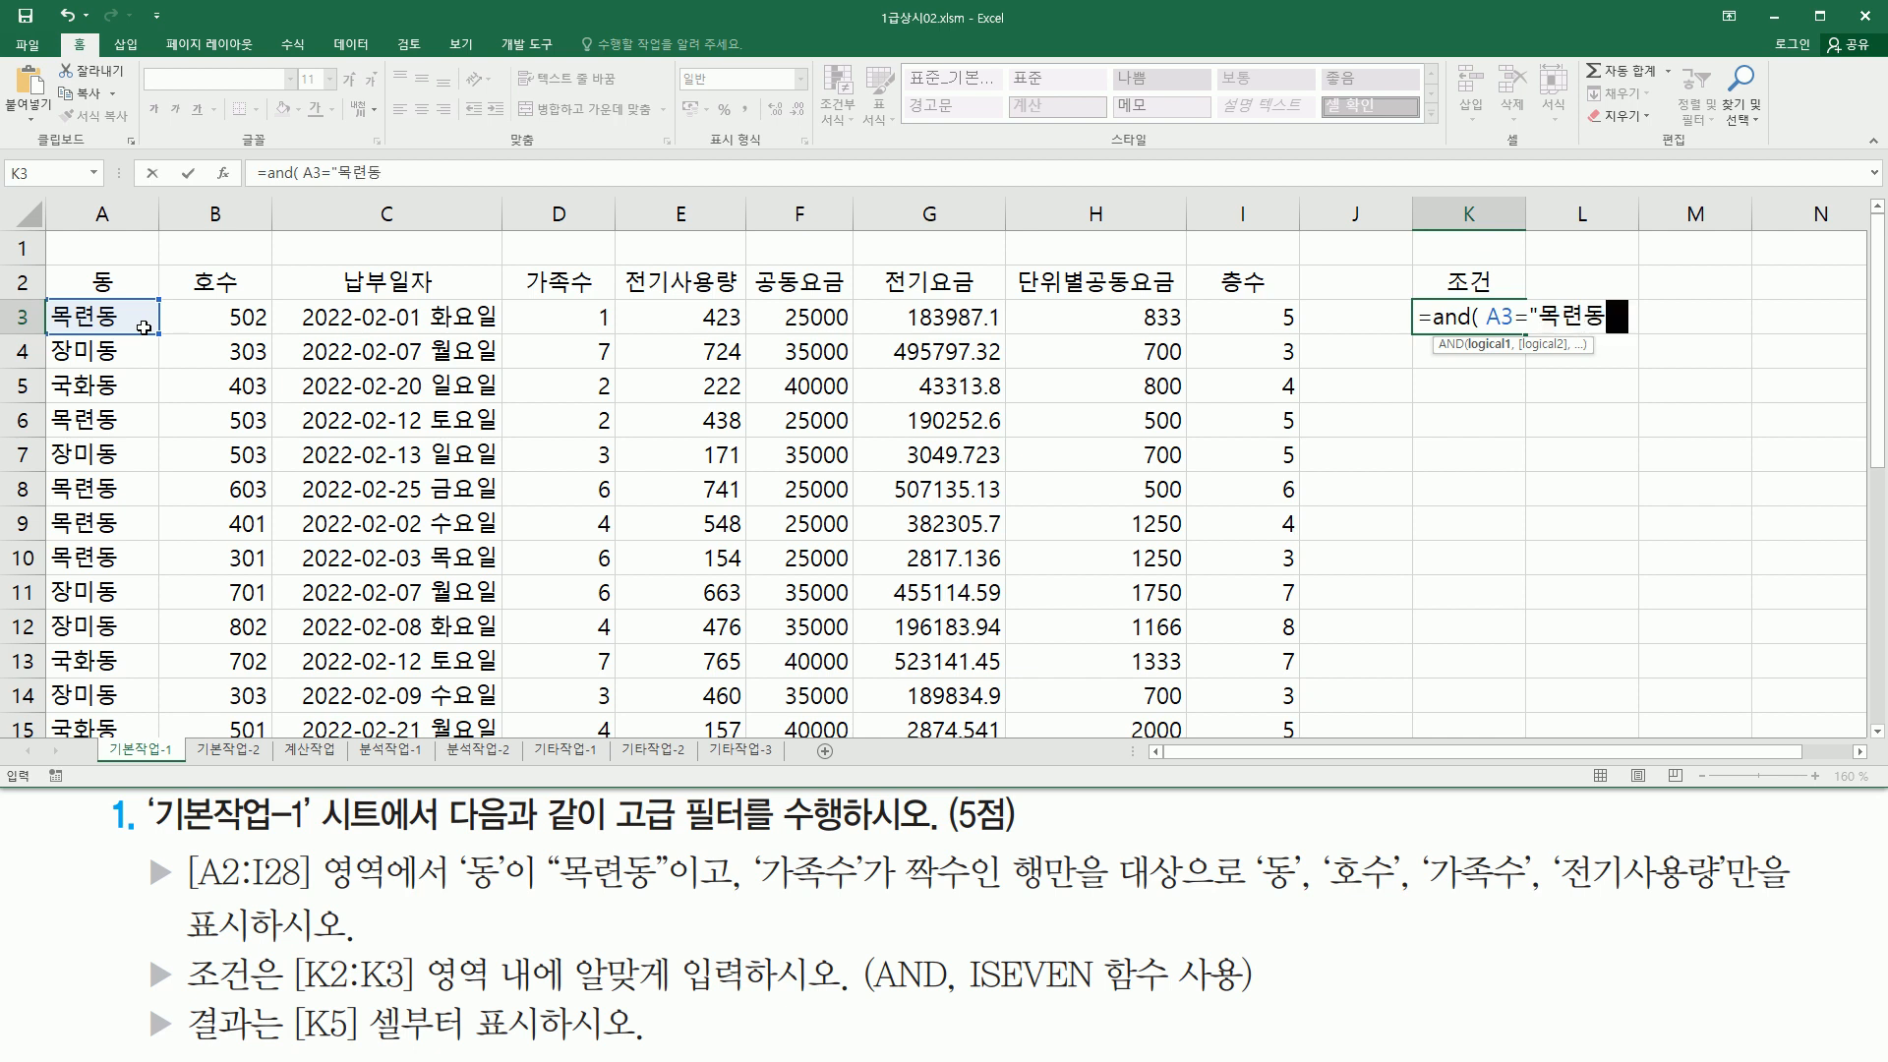
pyautogui.write('" ,')
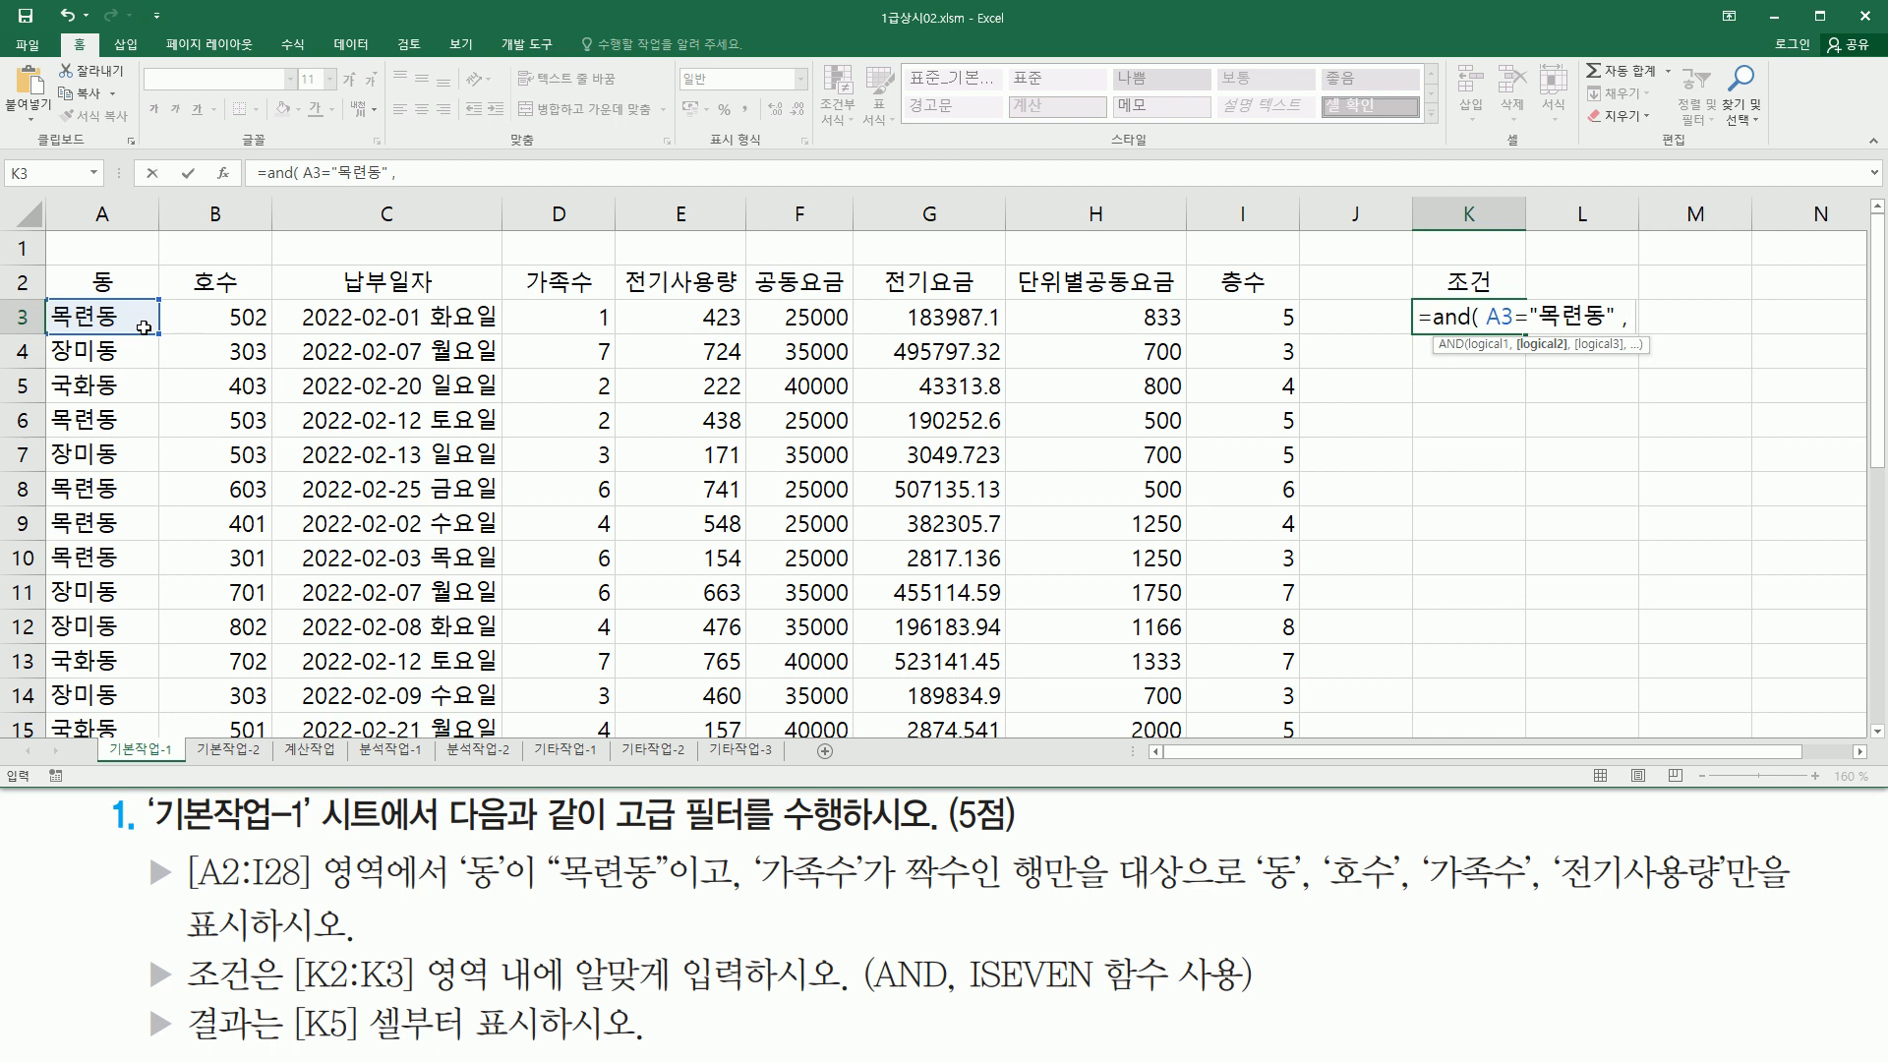
pyautogui.write('is')
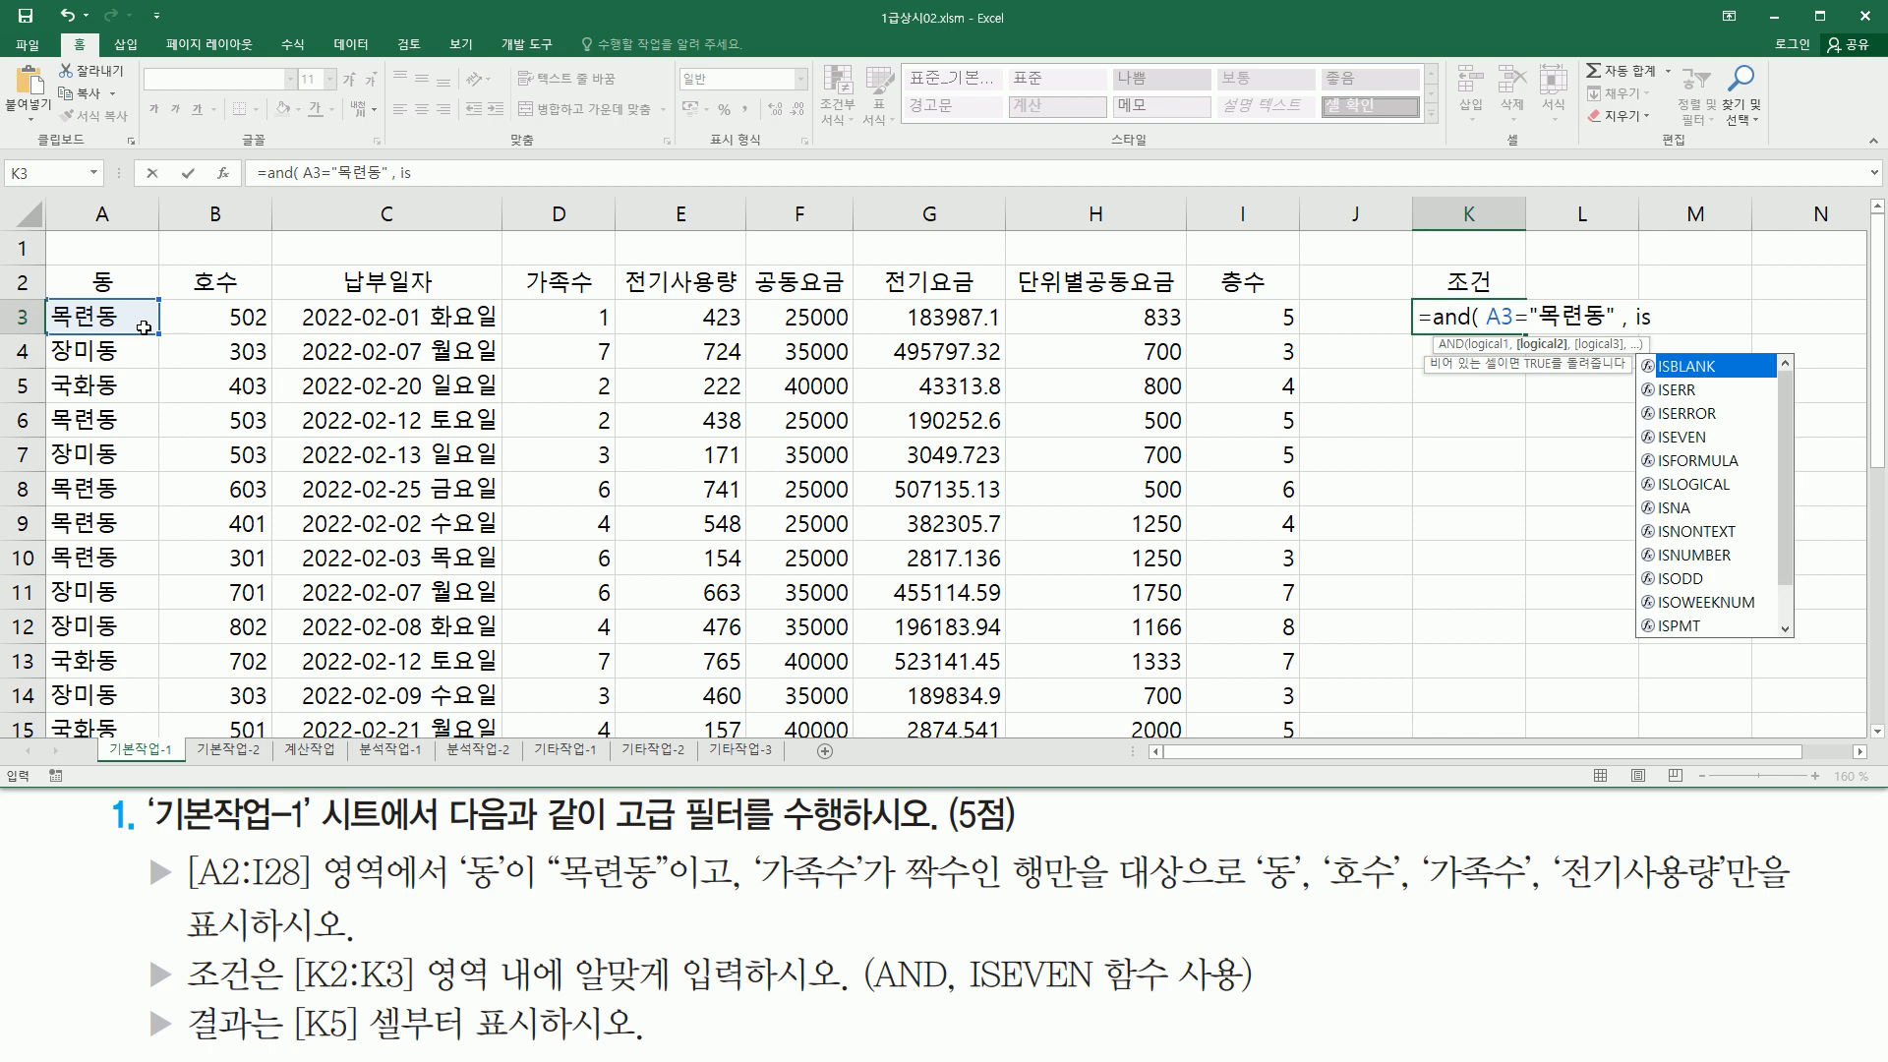
pyautogui.write('even')
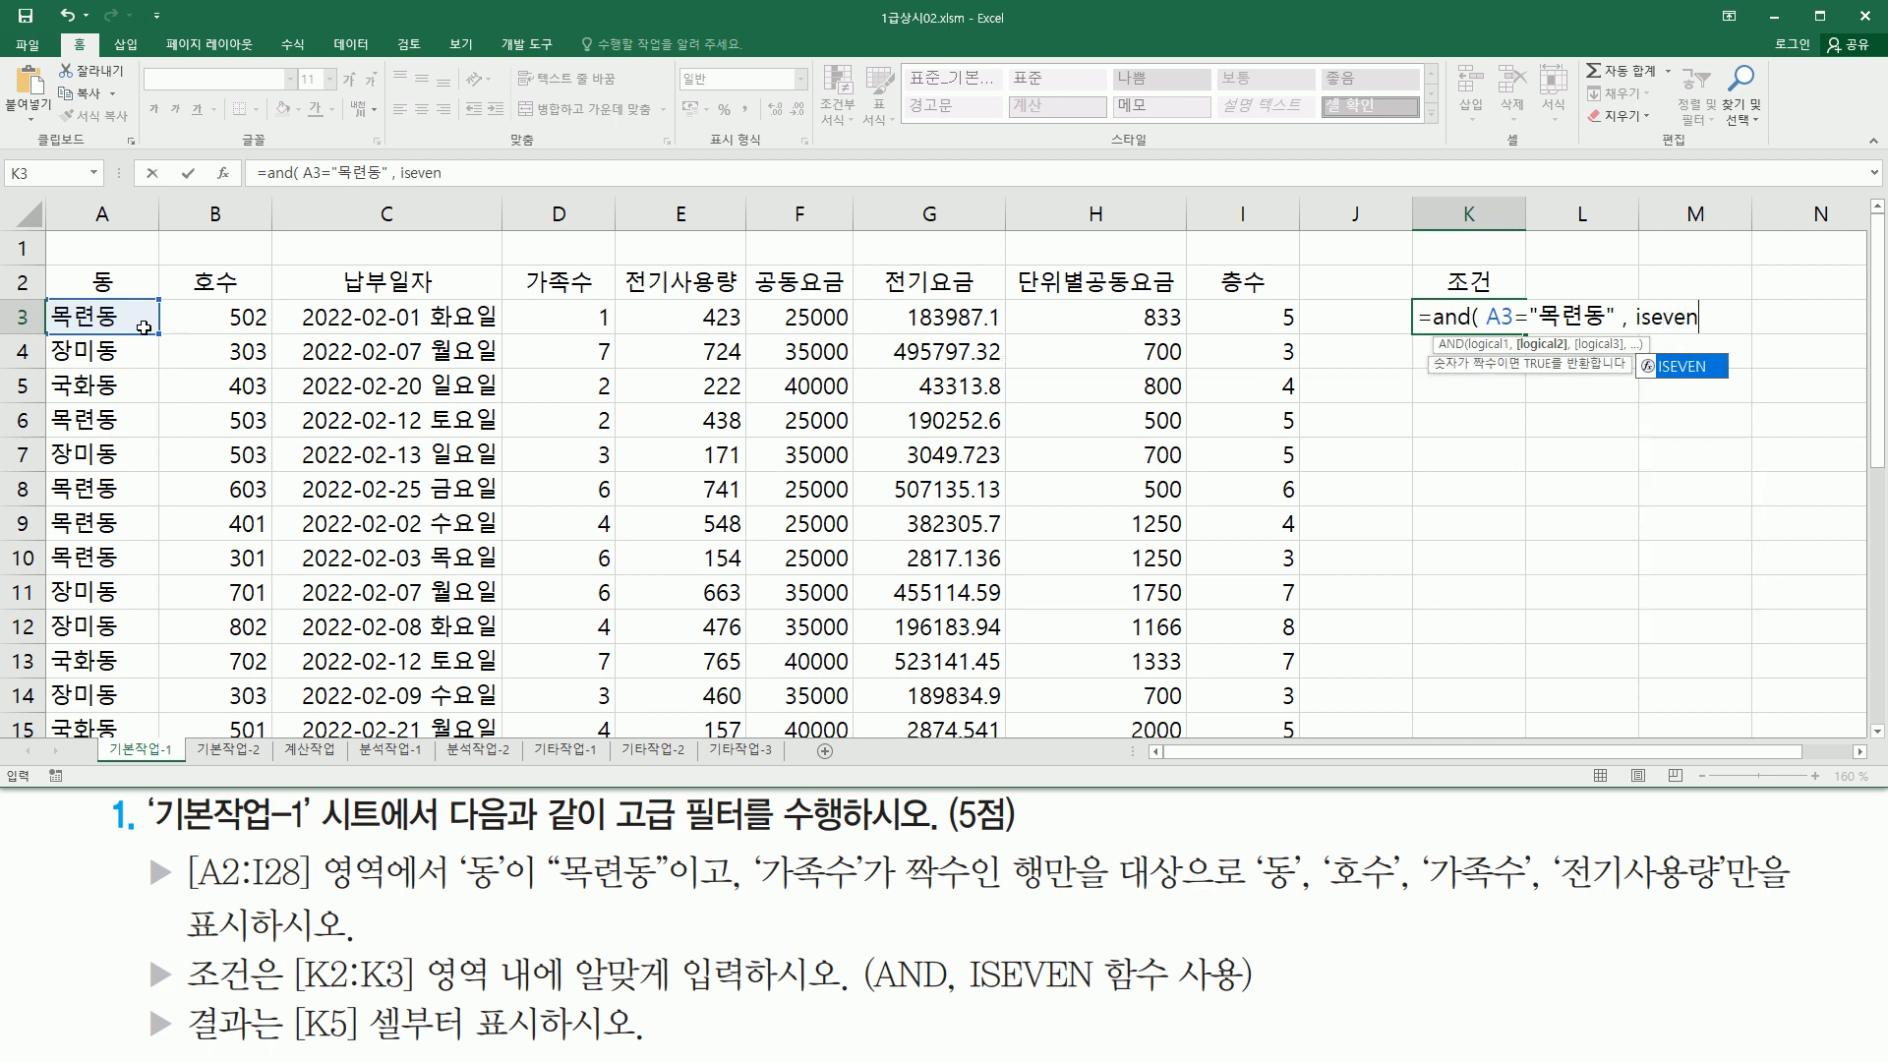
pyautogui.write('(')
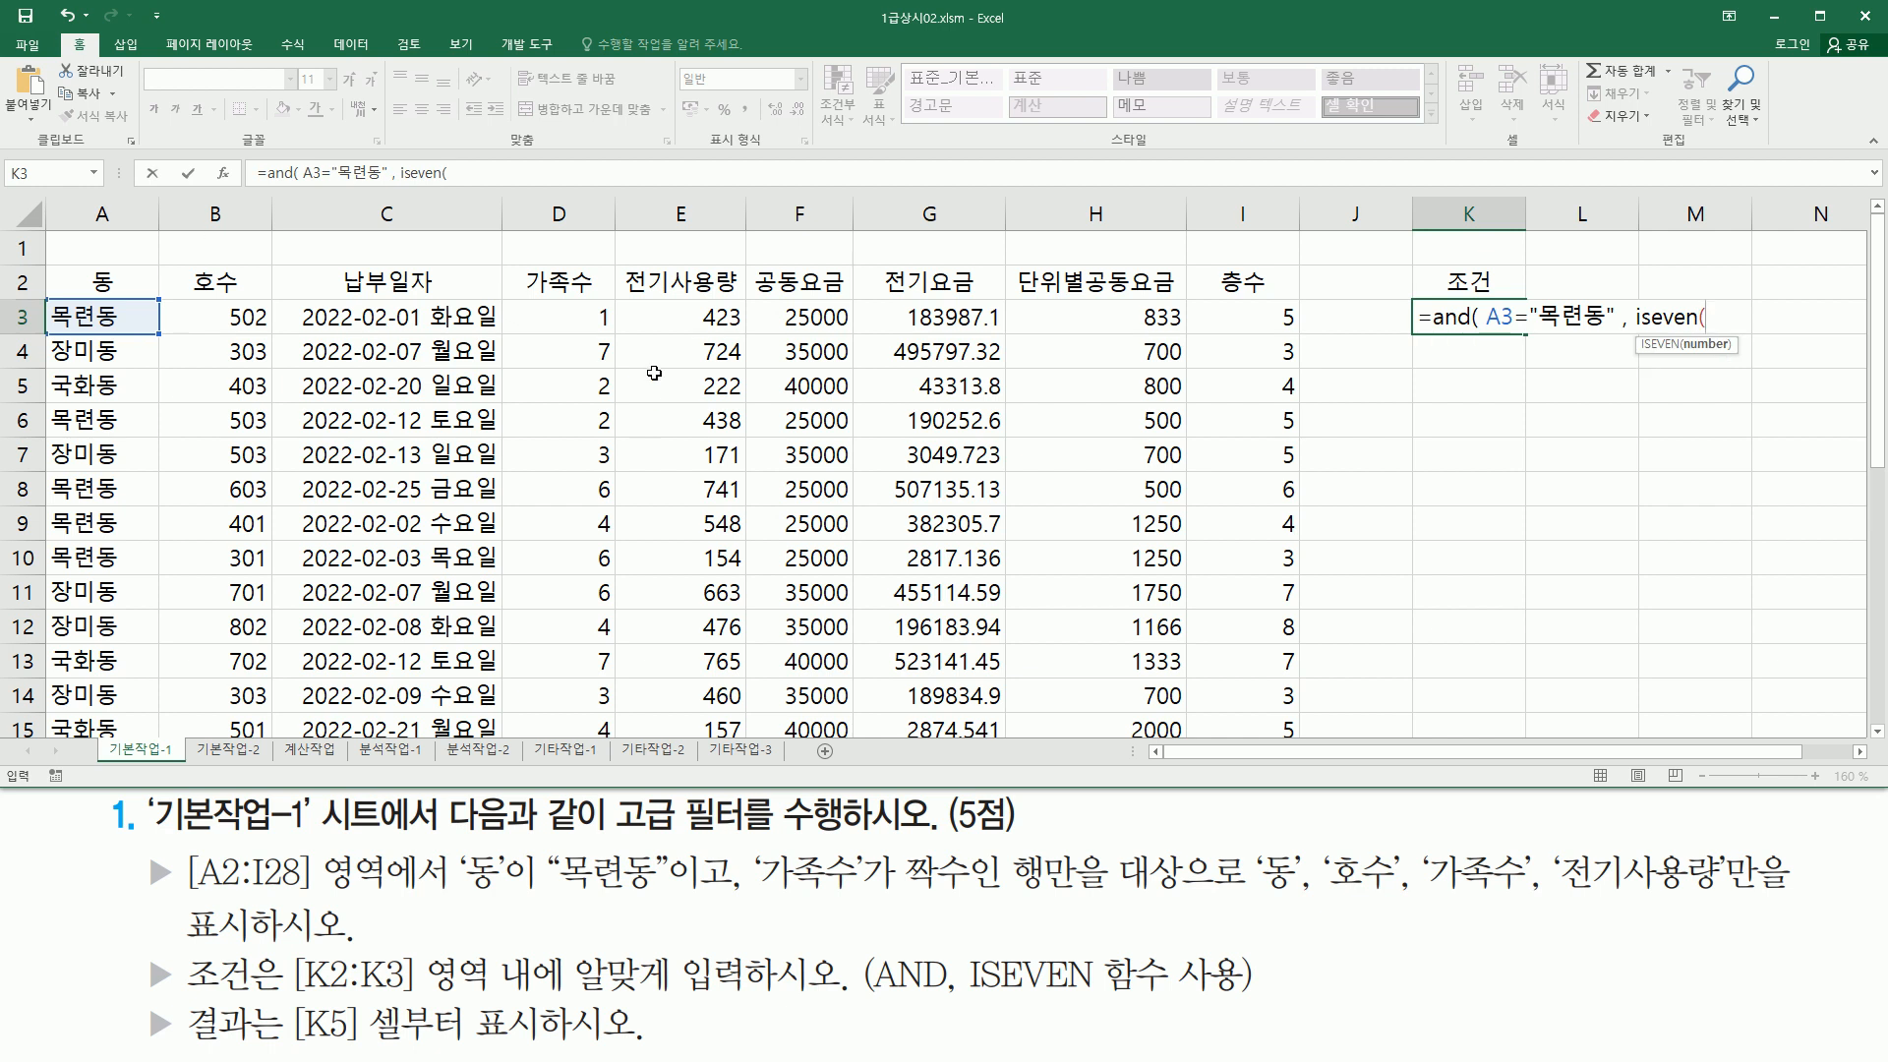
pyautogui.click(555, 320)
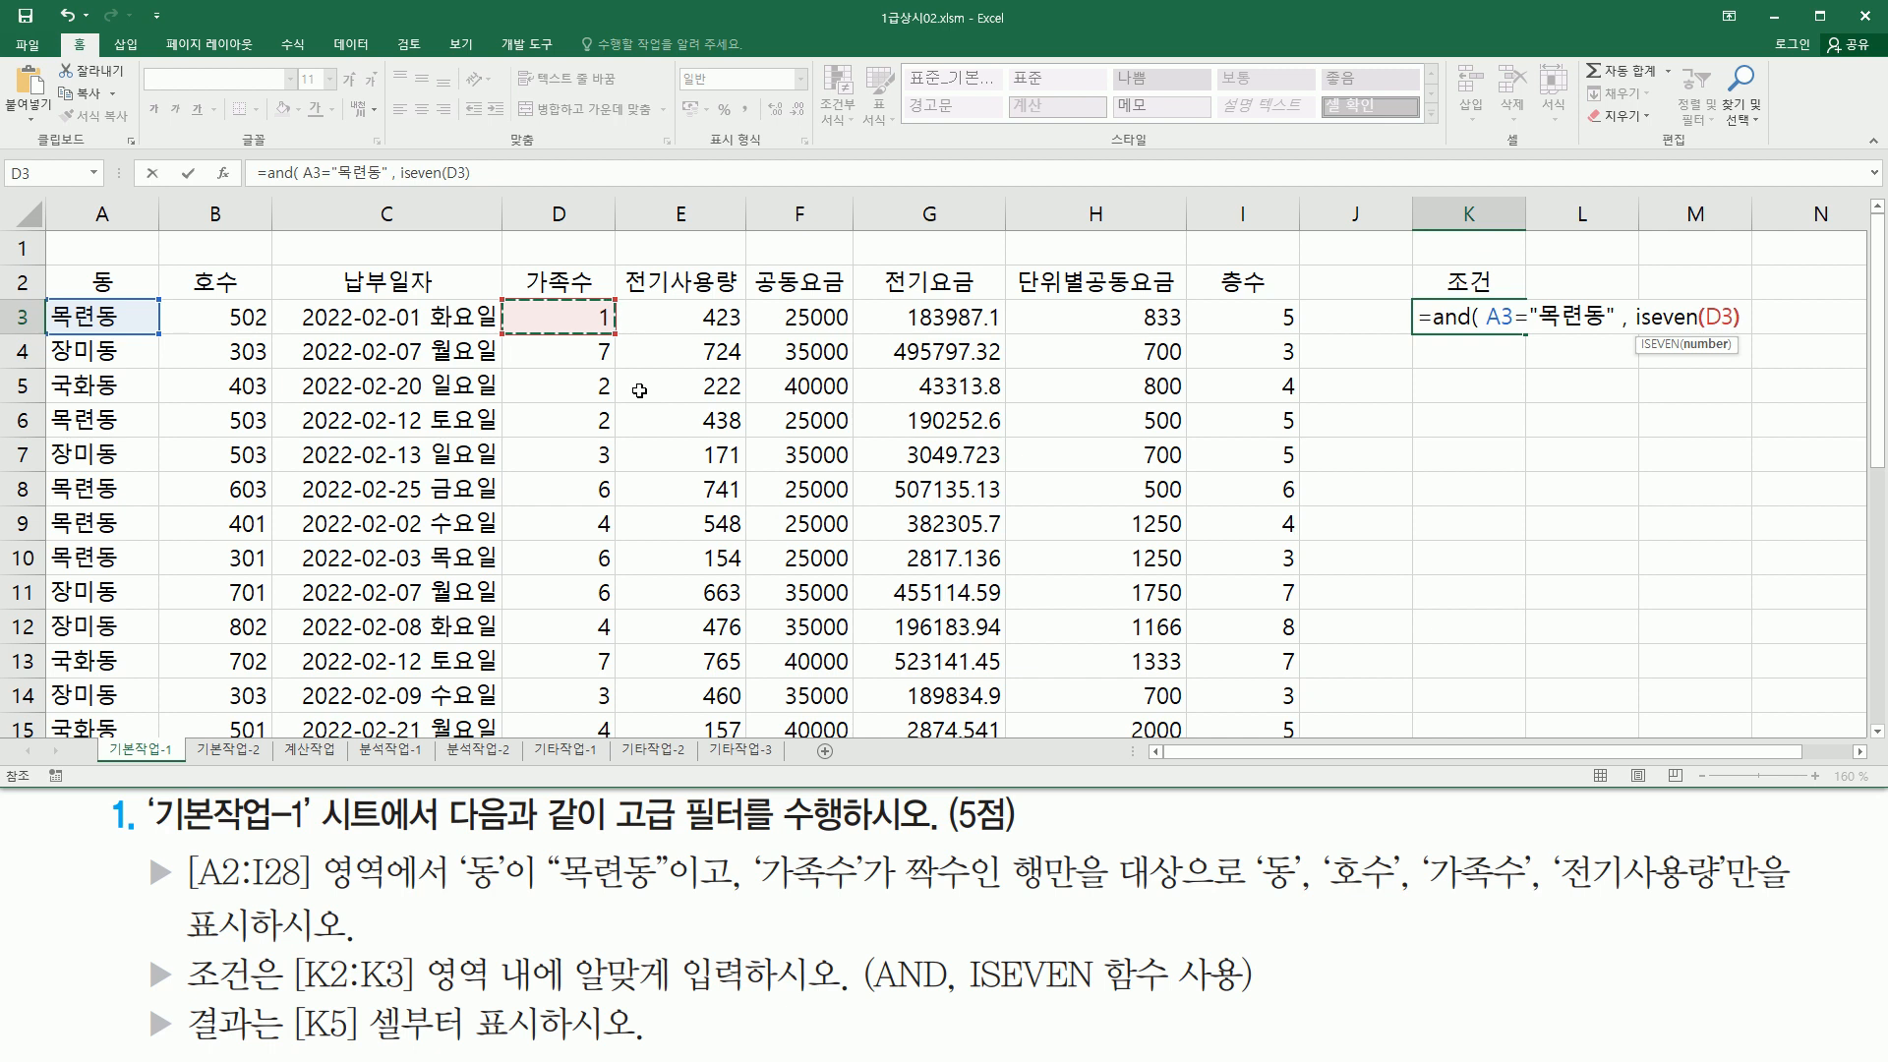
pyautogui.write(')')
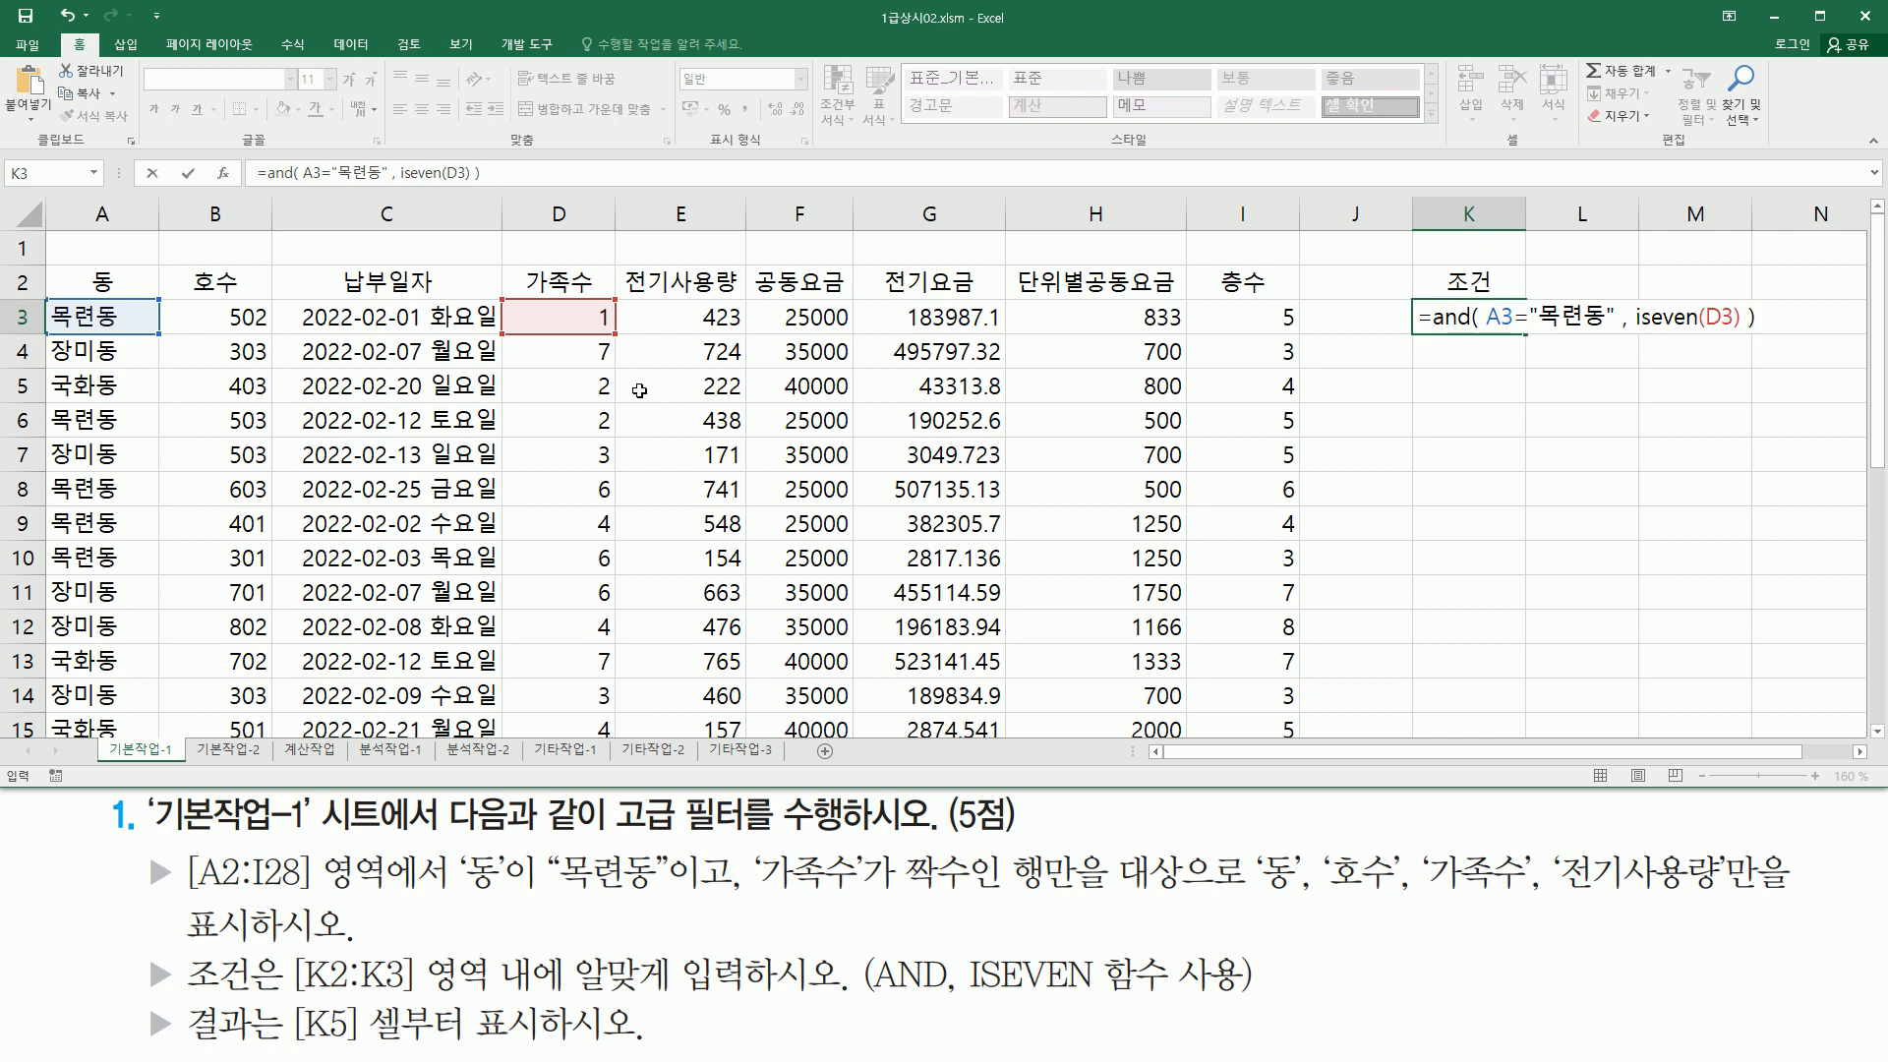
pyautogui.click(1742, 317)
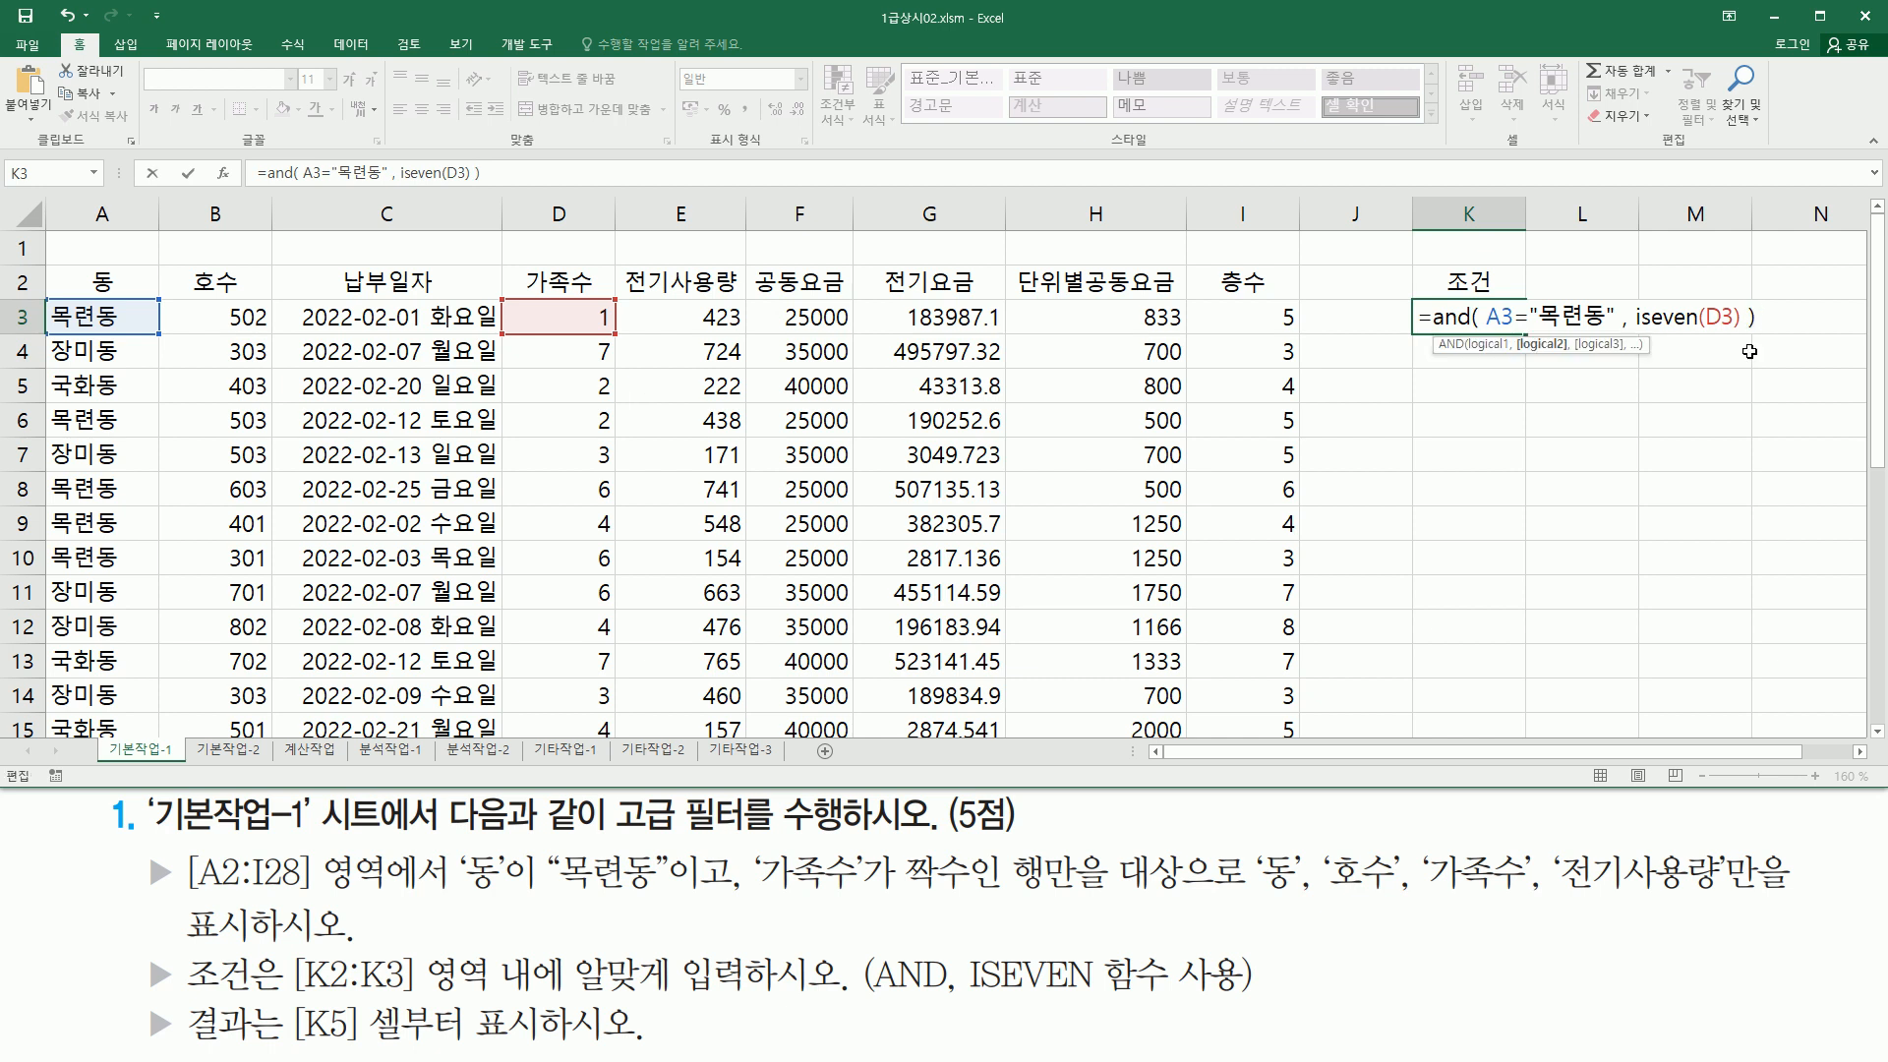
pyautogui.press('Return')
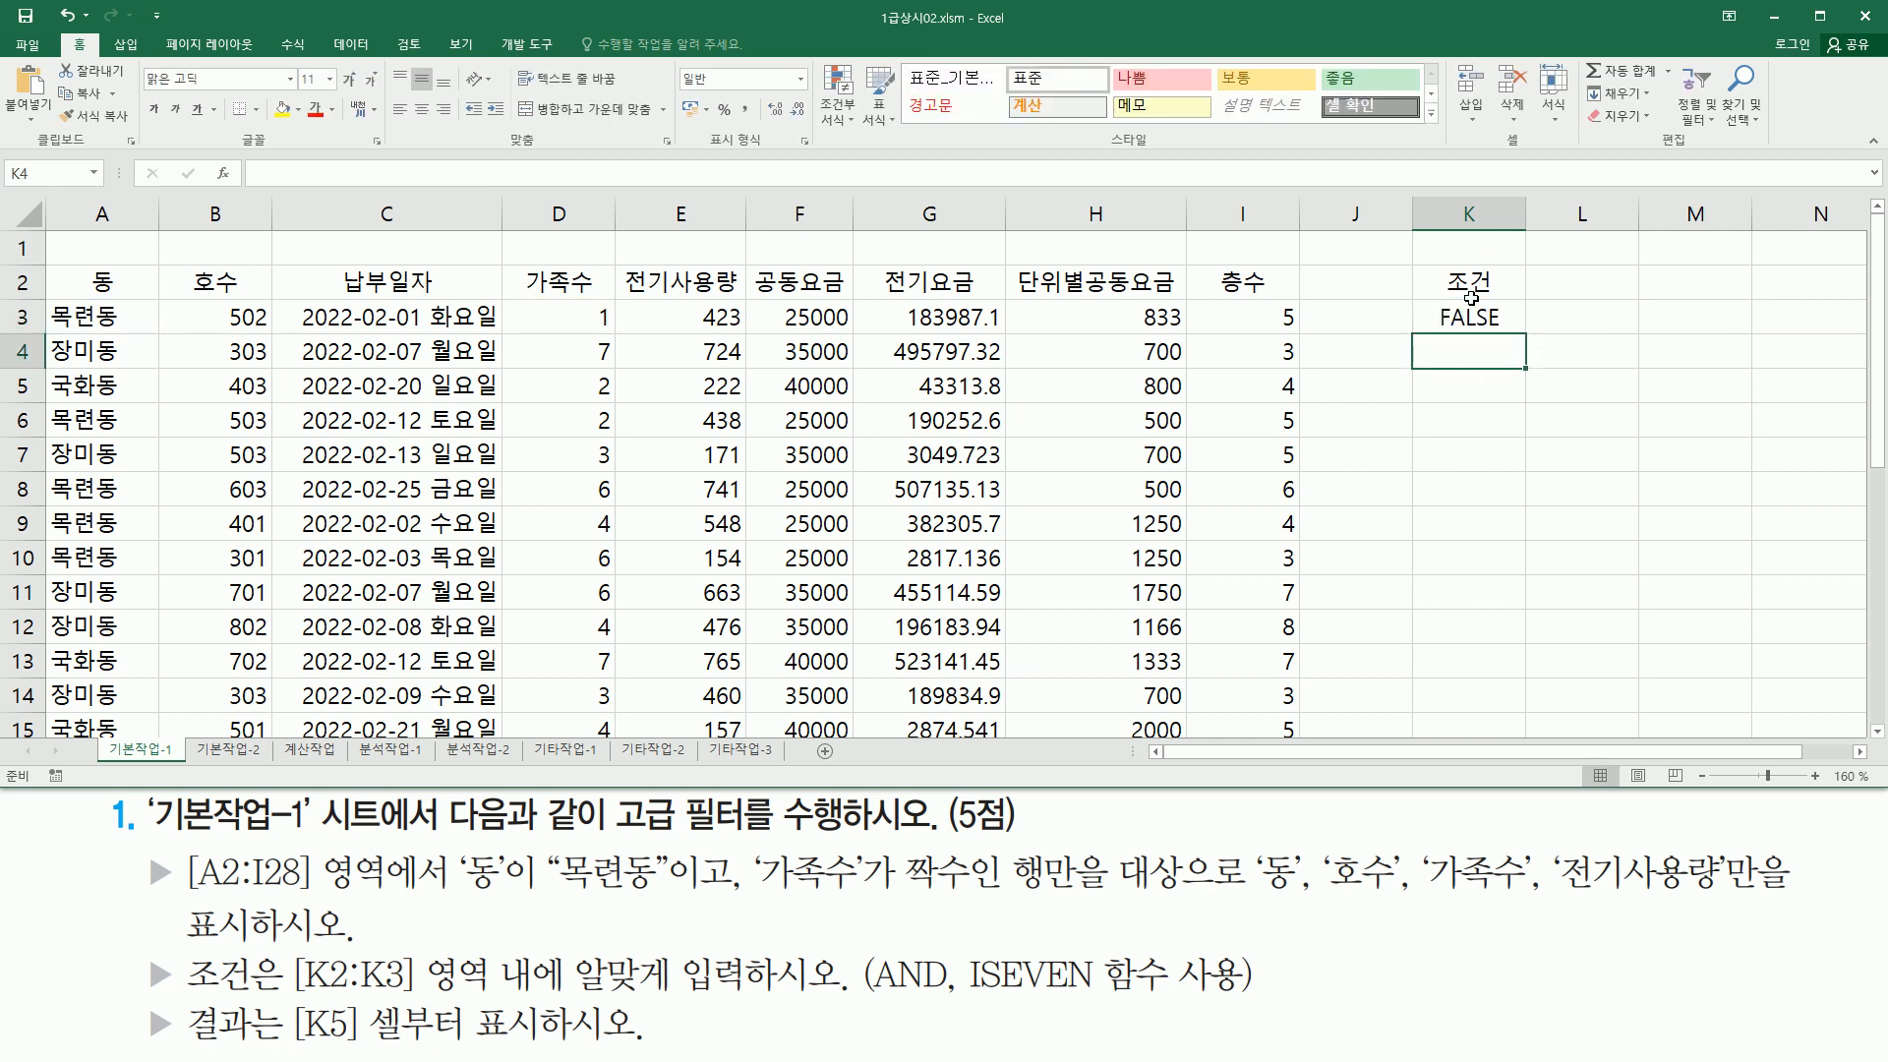
pyautogui.moveTo(56, 326); pyautogui.dragTo(114, 324)
pyautogui.moveTo(586, 301)
pyautogui.mouseDown()
pyautogui.moveTo(617, 303)
pyautogui.moveTo(602, 334)
pyautogui.moveTo(587, 320)
pyautogui.mouseUp()
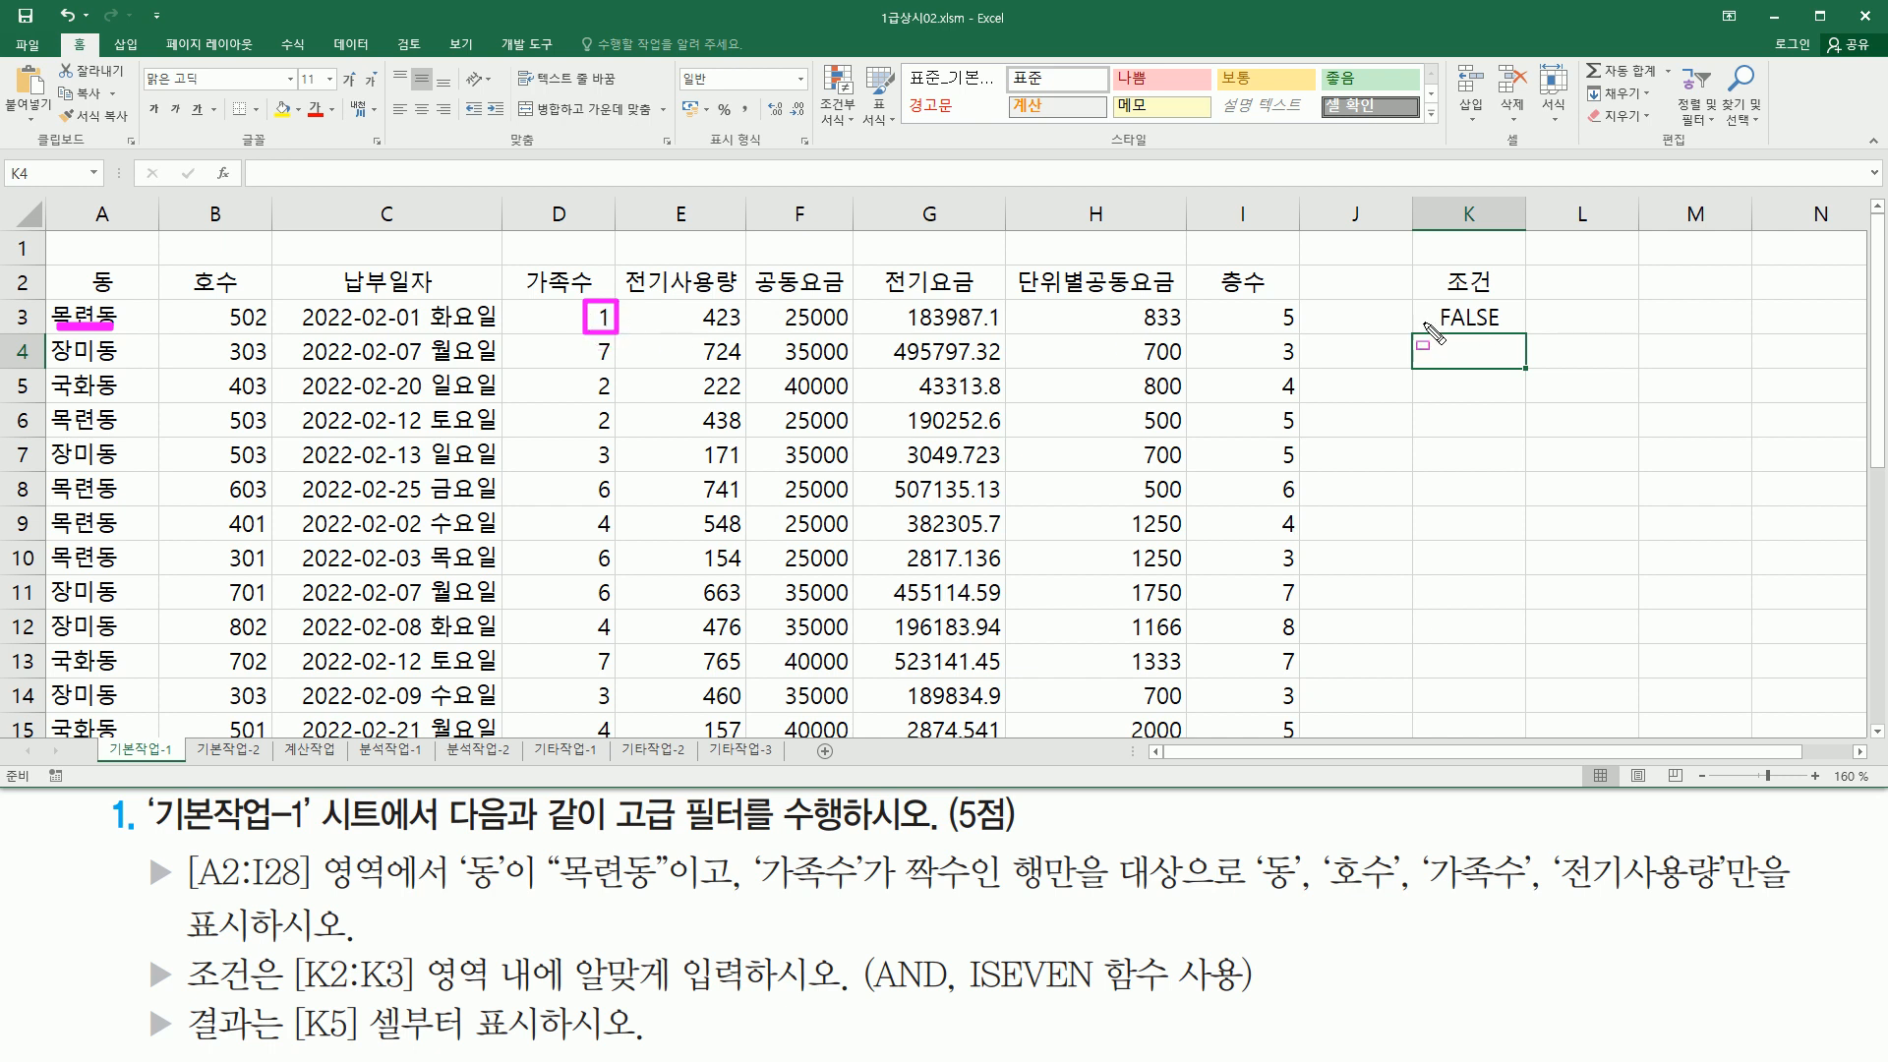
pyautogui.moveTo(1426, 331)
pyautogui.mouseDown()
pyautogui.moveTo(1521, 329)
pyautogui.moveTo(1504, 304)
pyautogui.moveTo(1506, 329)
pyautogui.mouseUp()
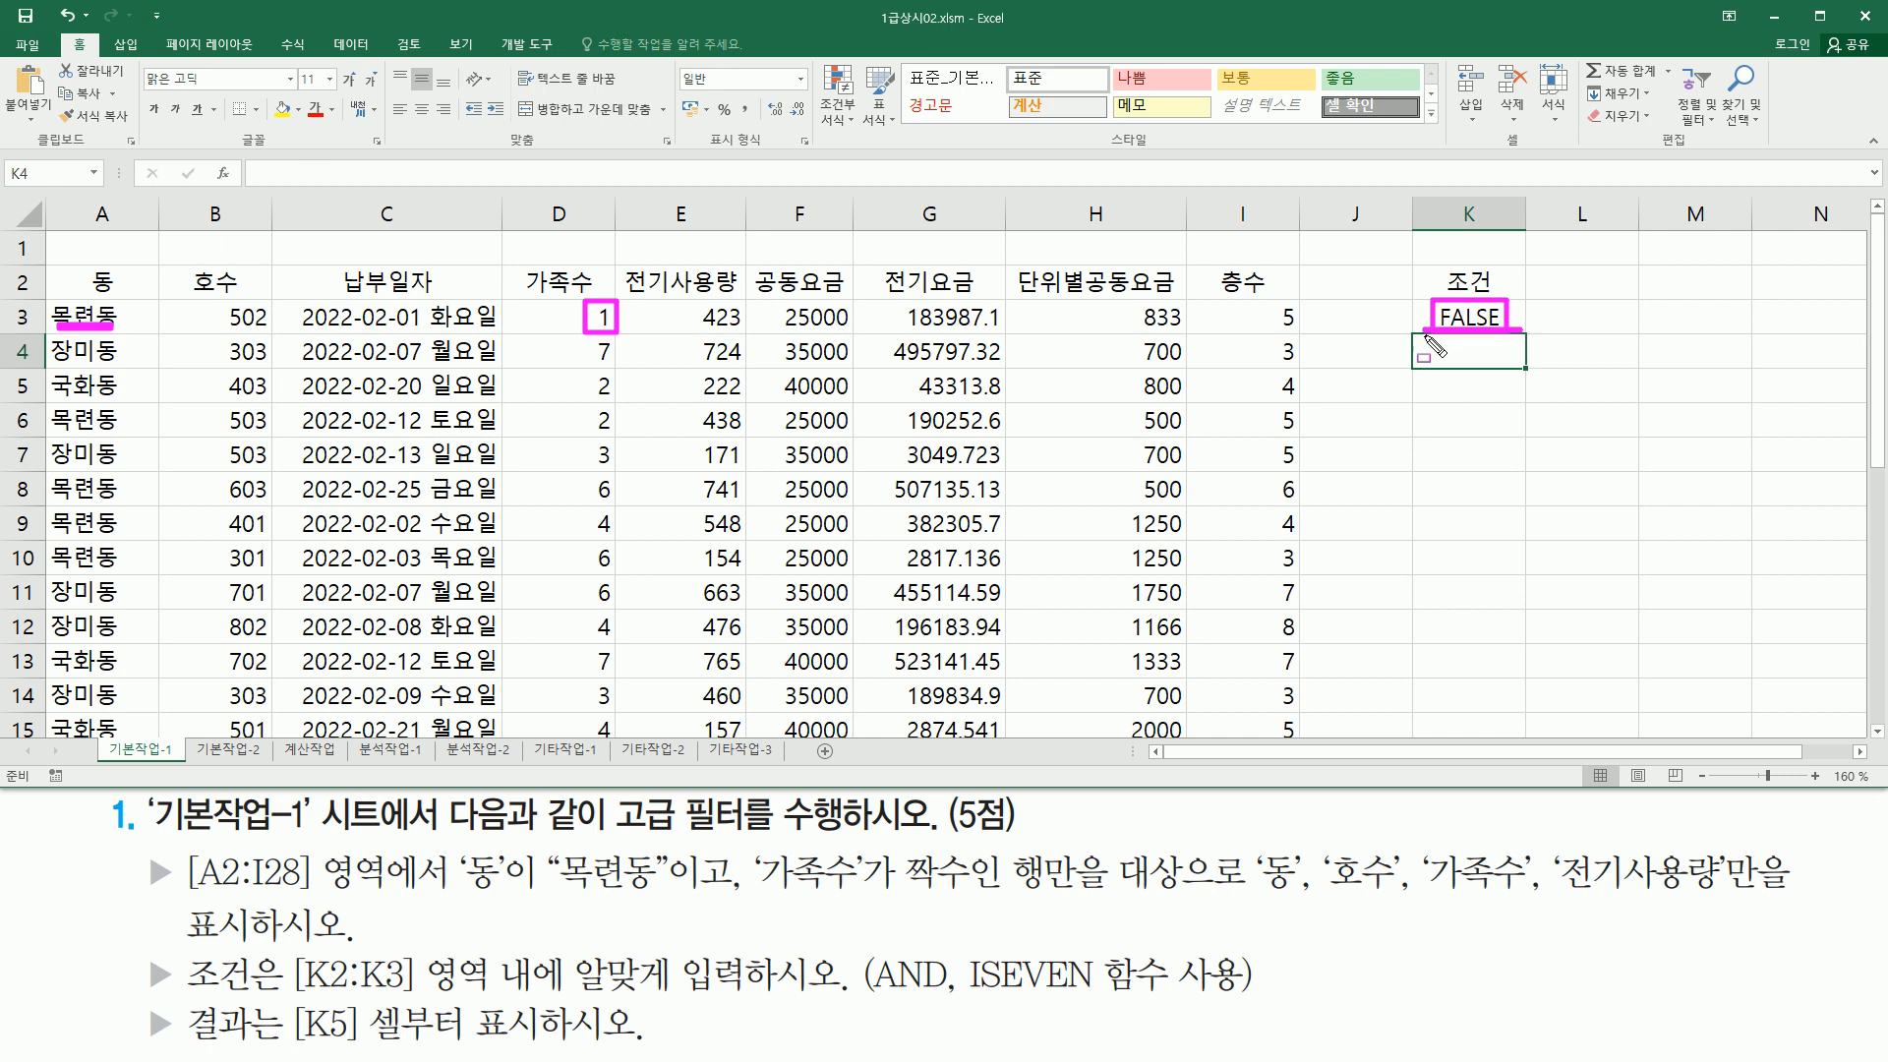
pyautogui.press('Escape')
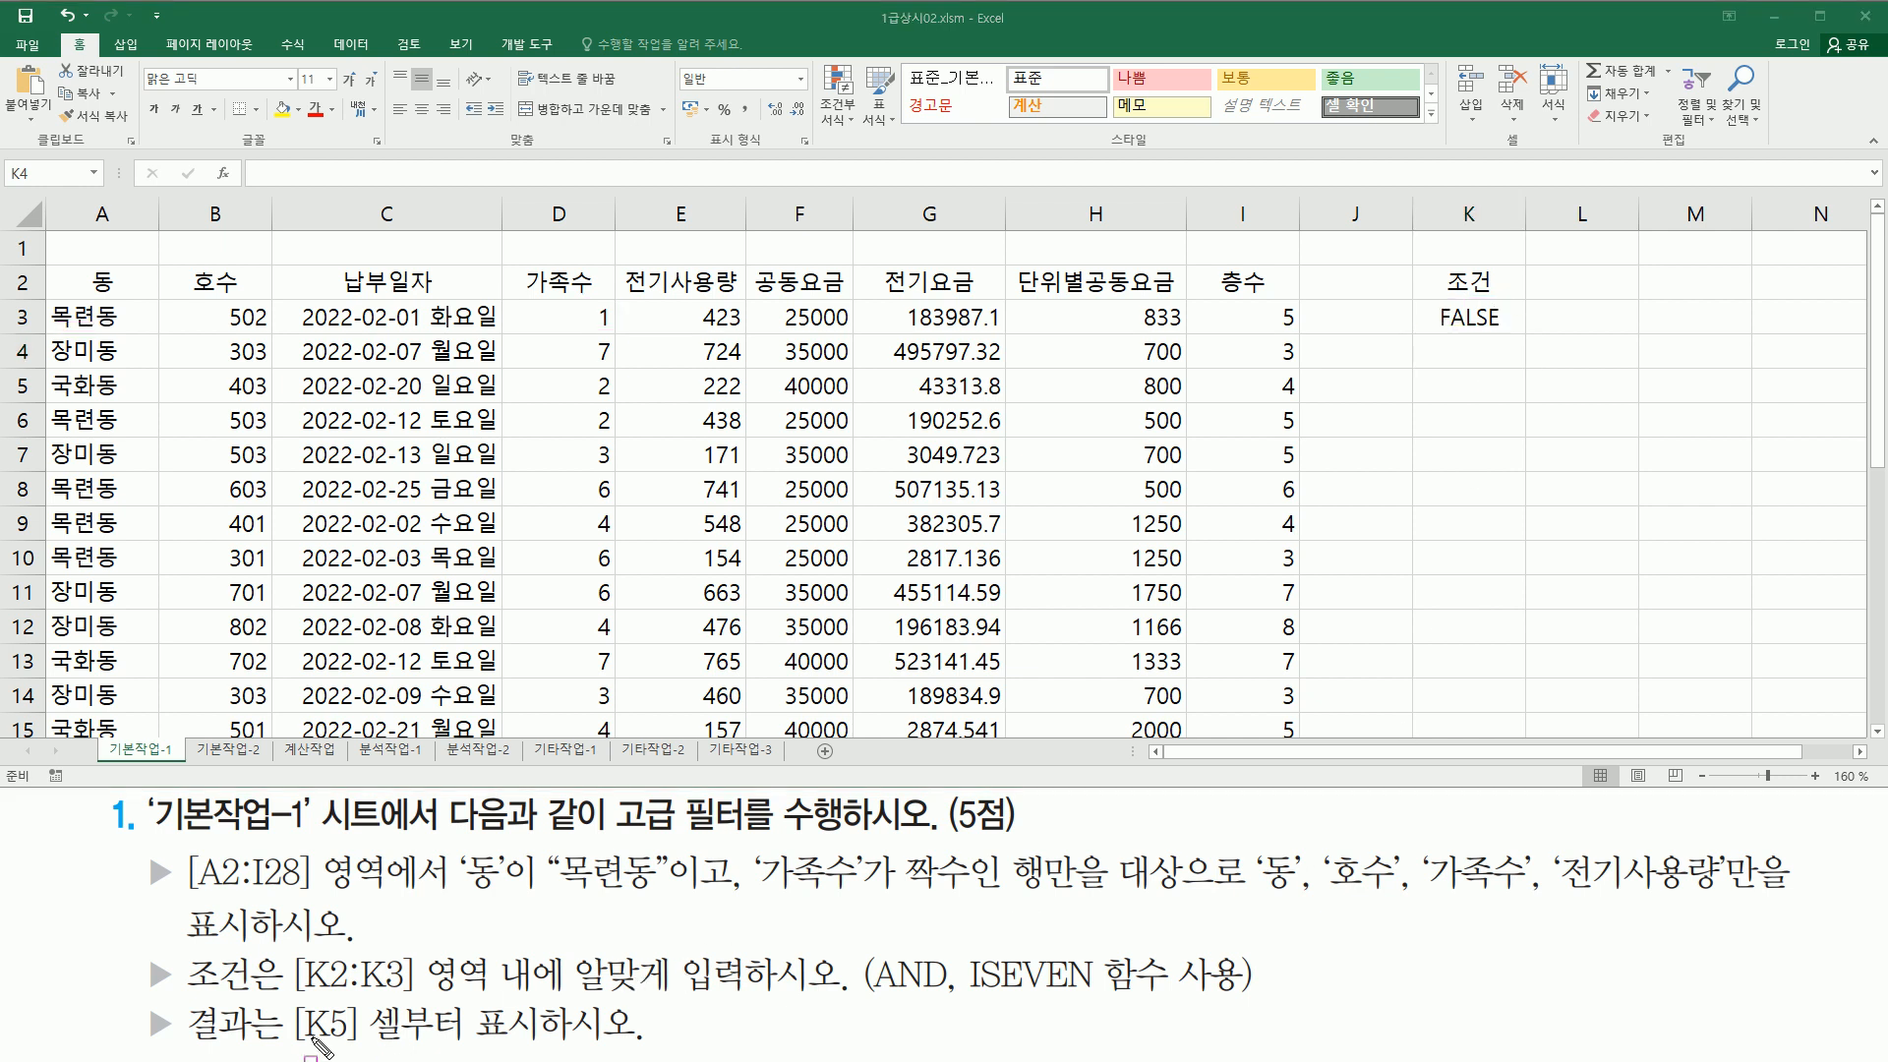
pyautogui.moveTo(291, 1045); pyautogui.dragTo(361, 1044)
pyautogui.moveTo(1419, 393)
pyautogui.mouseDown()
pyautogui.moveTo(1469, 371)
pyautogui.moveTo(1514, 398)
pyautogui.mouseUp()
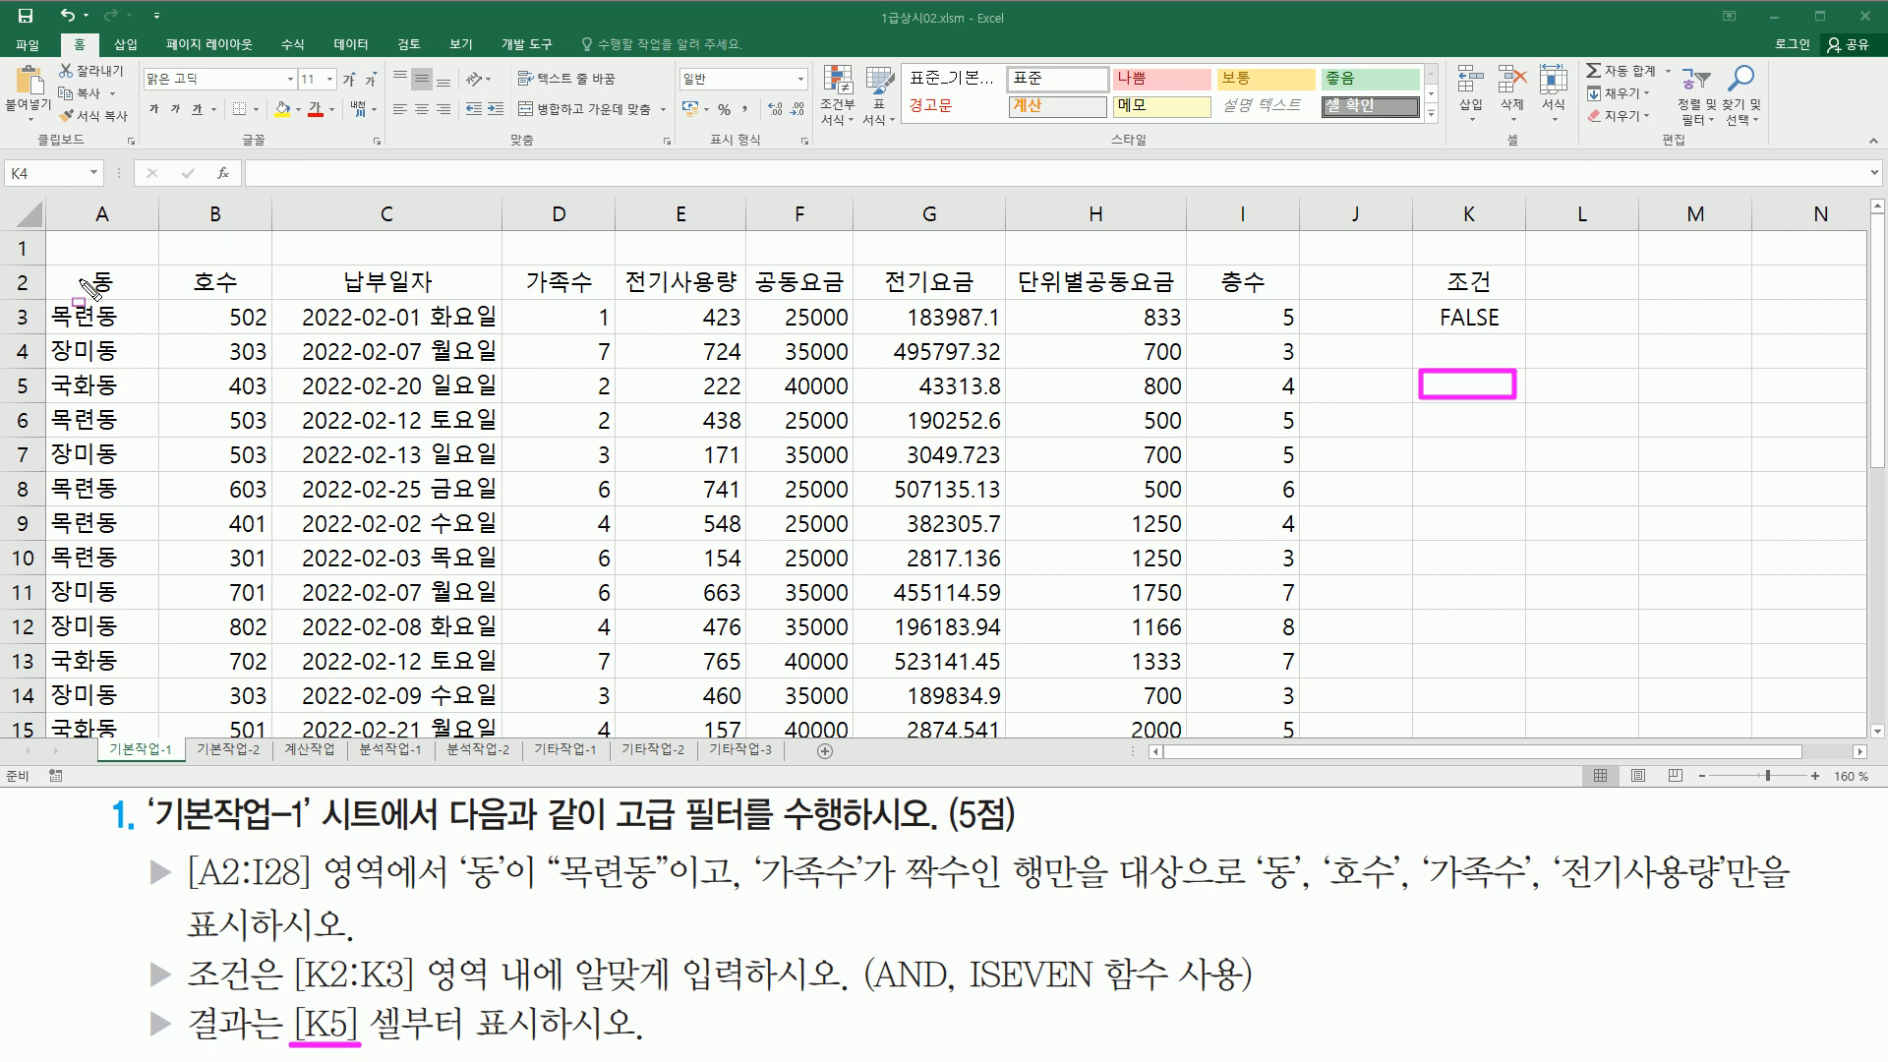
pyautogui.moveTo(1251, 897); pyautogui.dragTo(1721, 895)
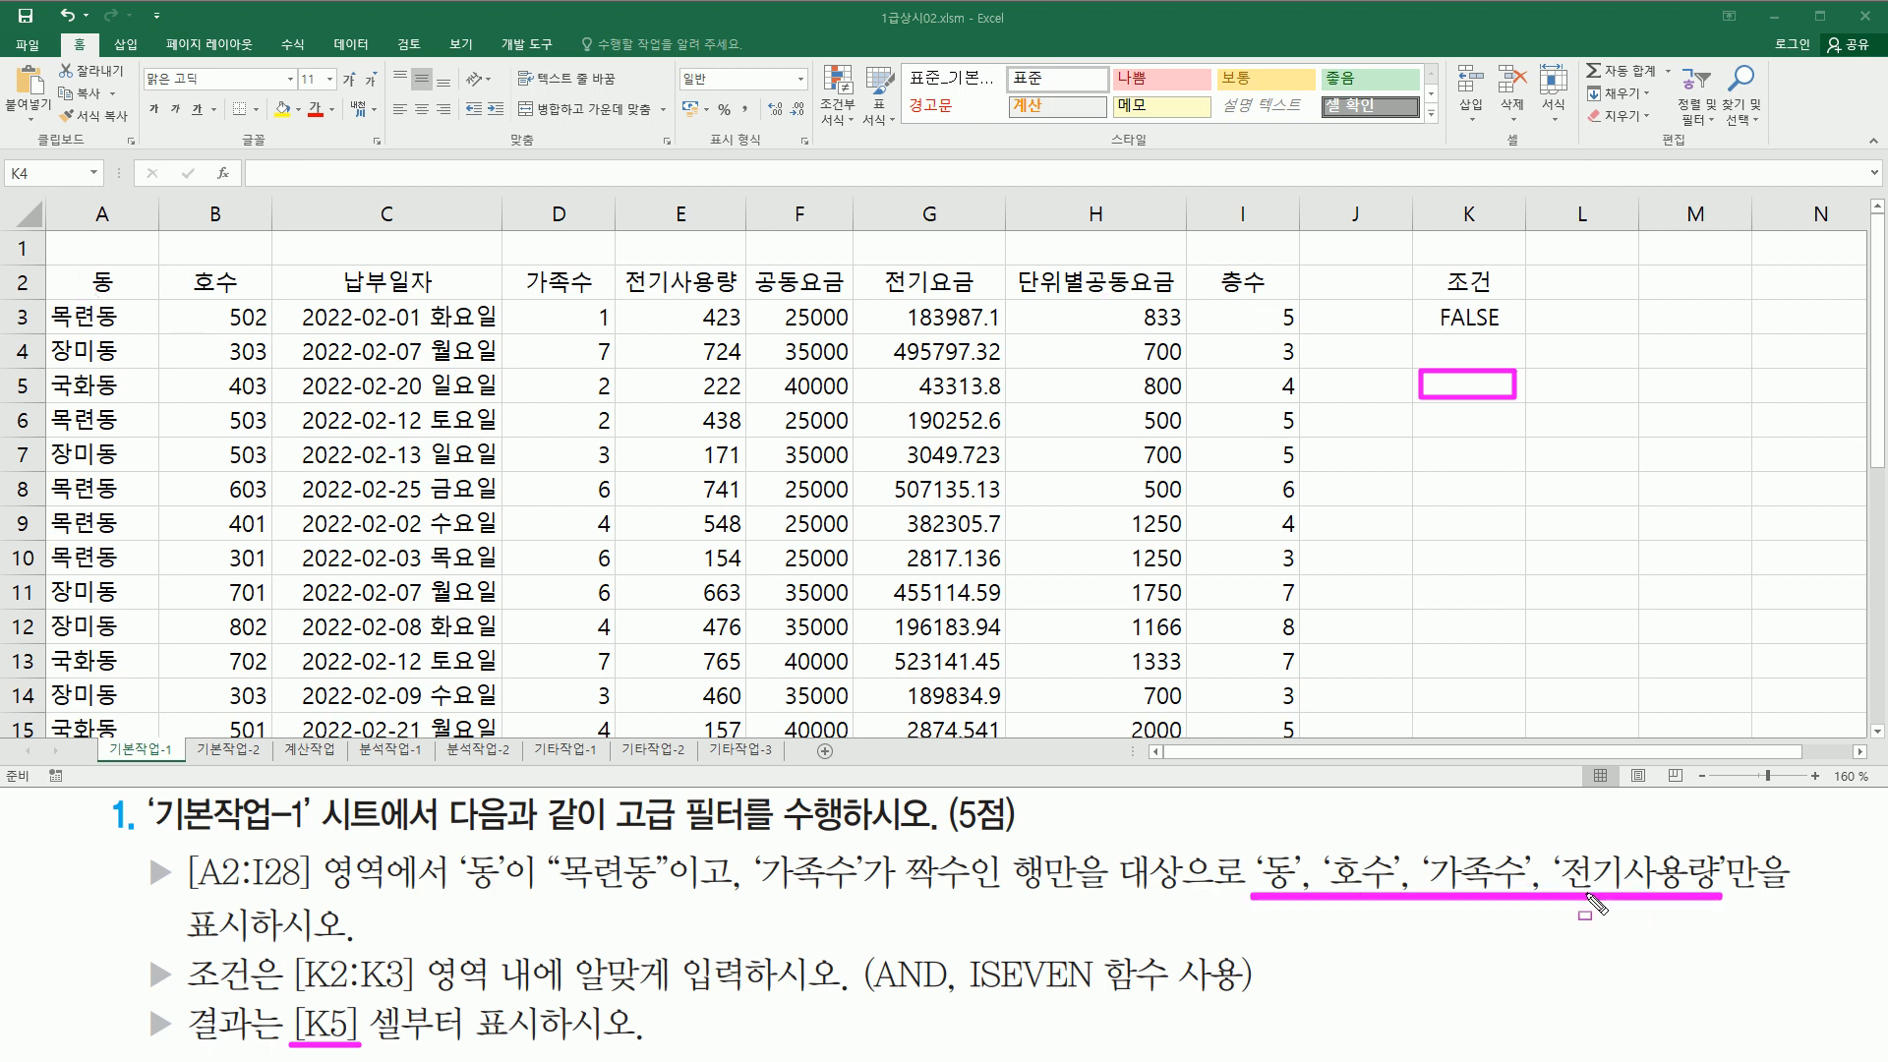
pyautogui.press('Escape')
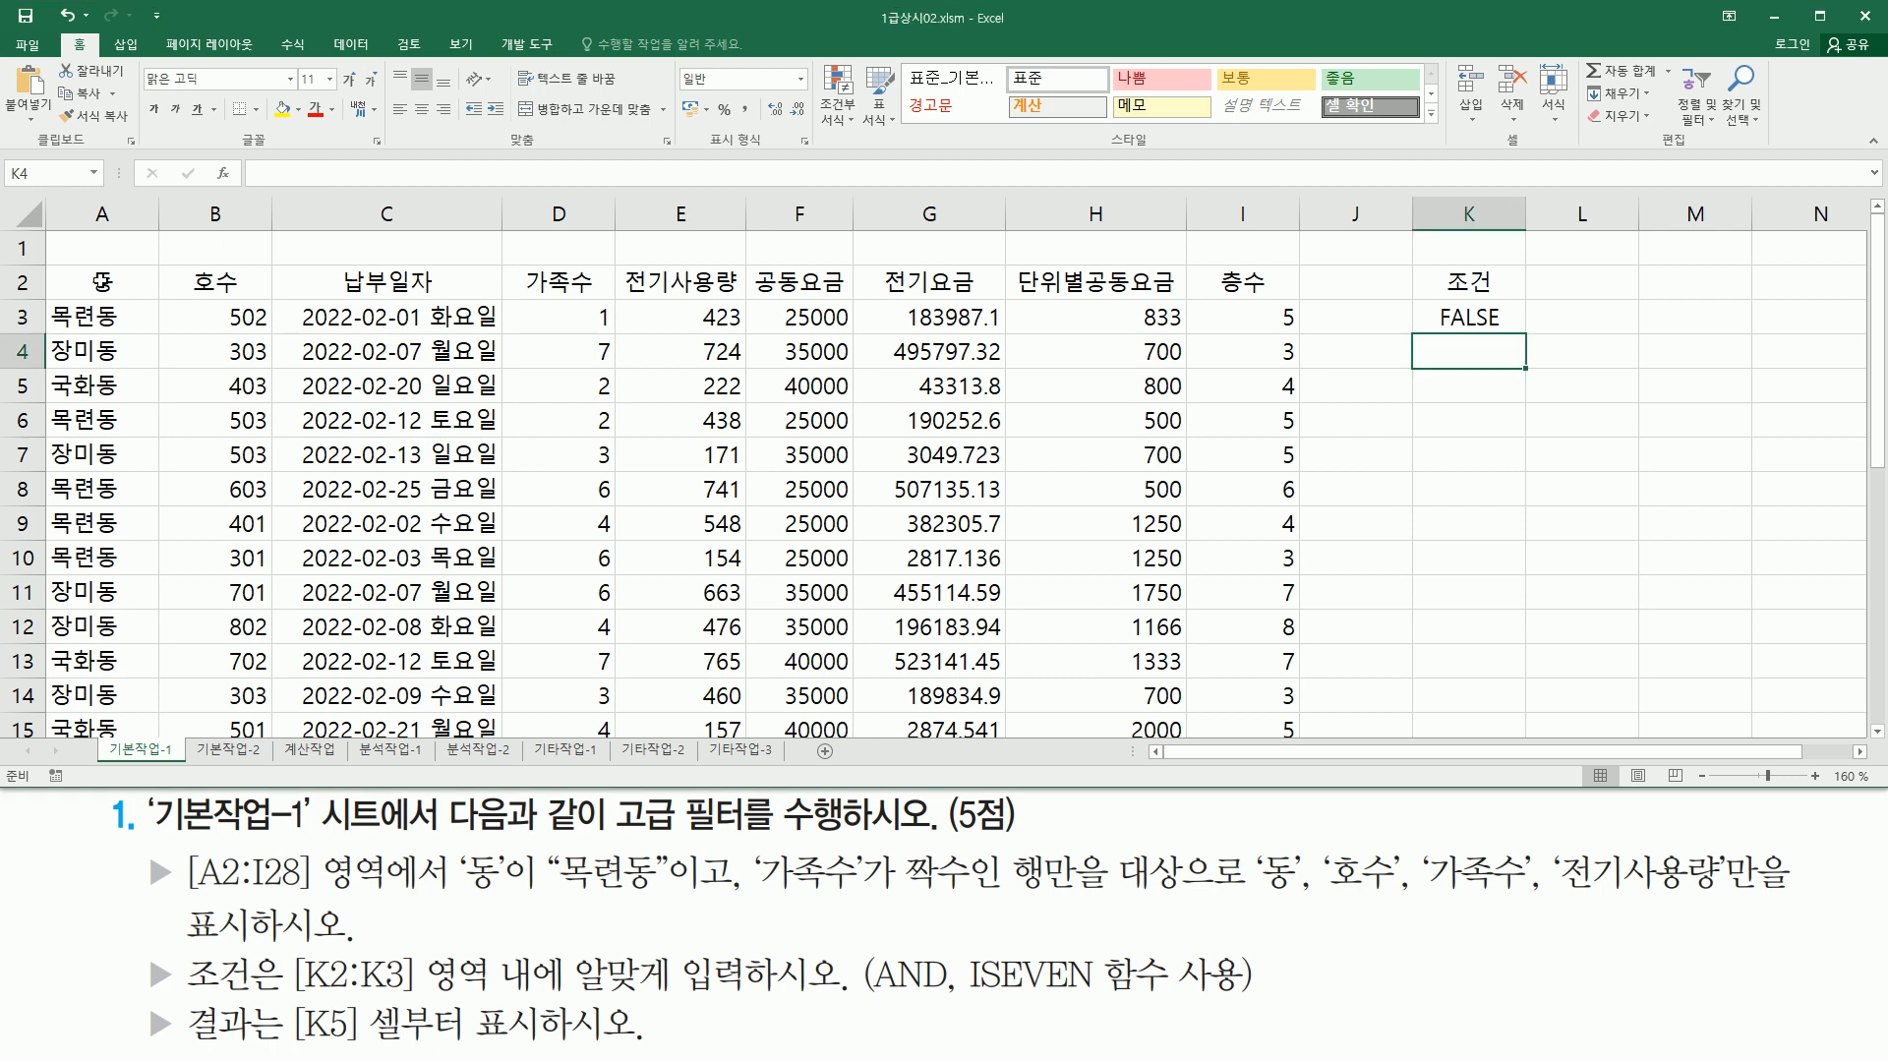
# Step: Copy the headings 동, 호수, 가족수 and 전기사용량 from row 2 to the output area starting at K5
pyautogui.click(101, 282)
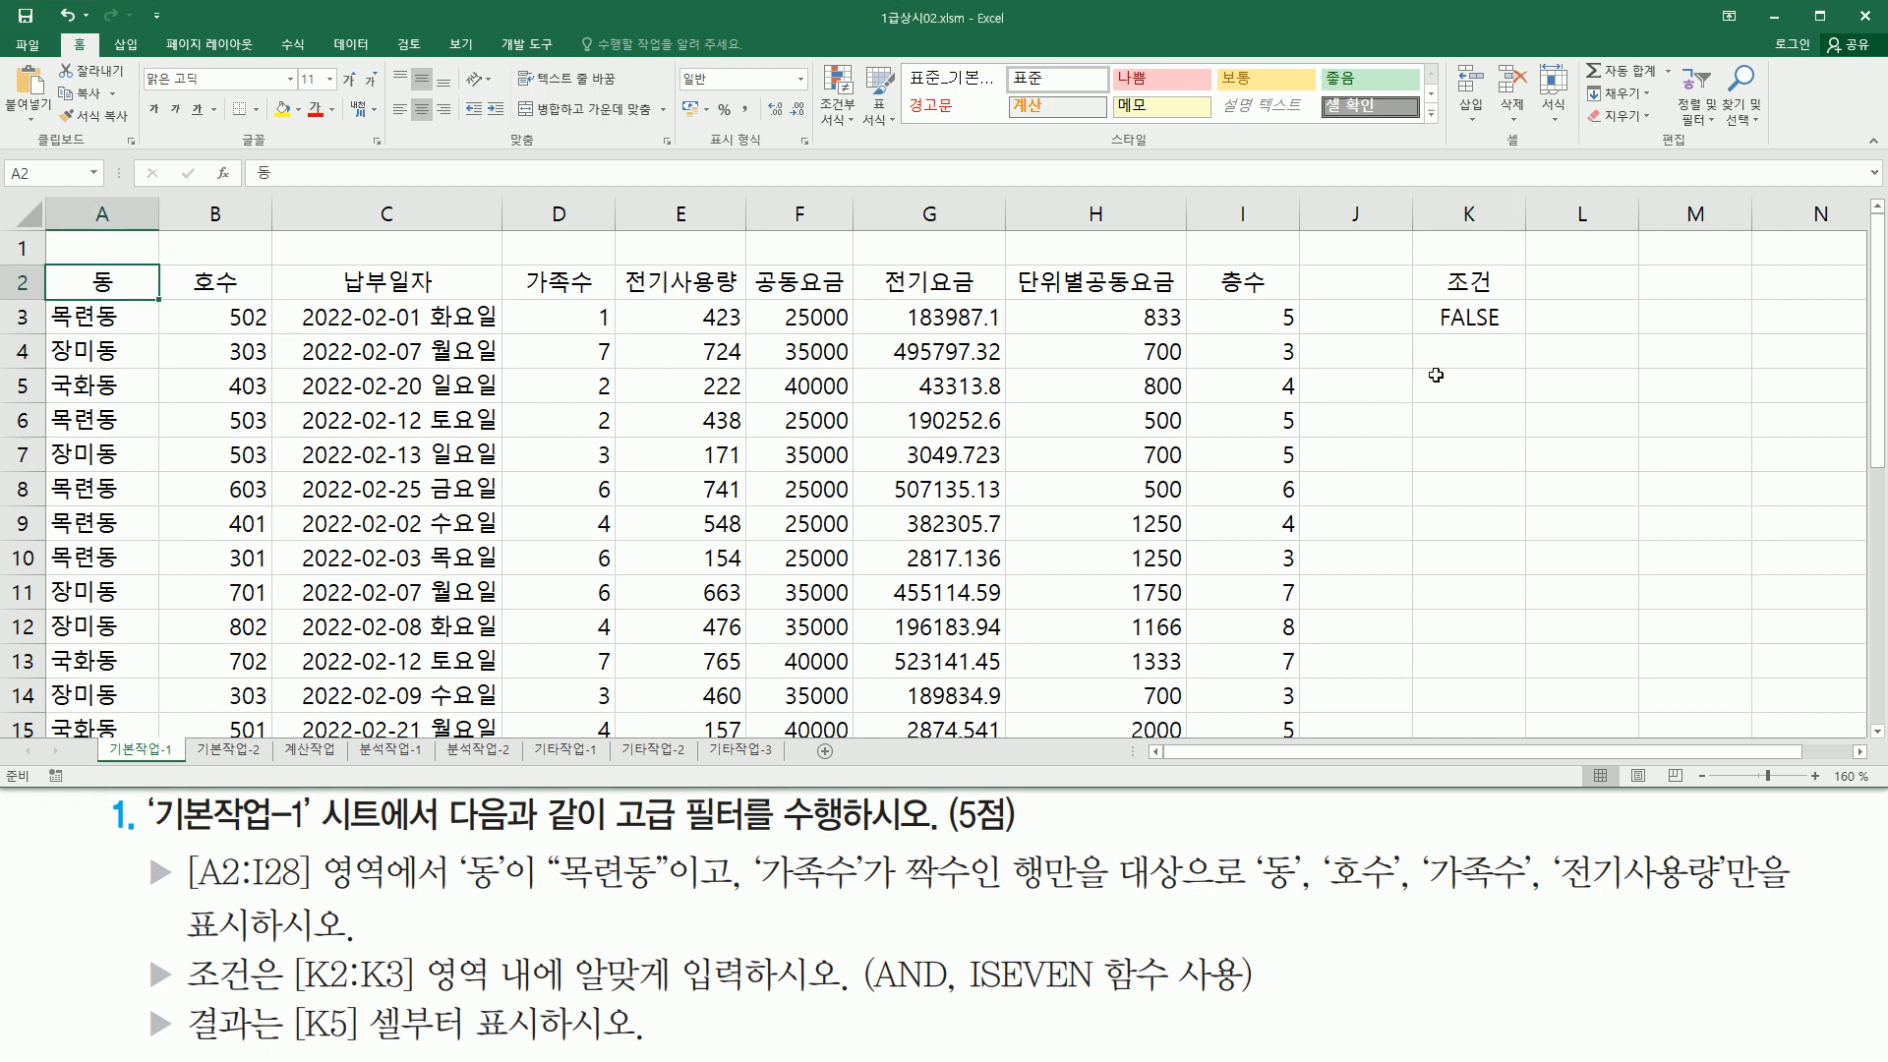
pyautogui.moveTo(117, 285); pyautogui.dragTo(168, 286)
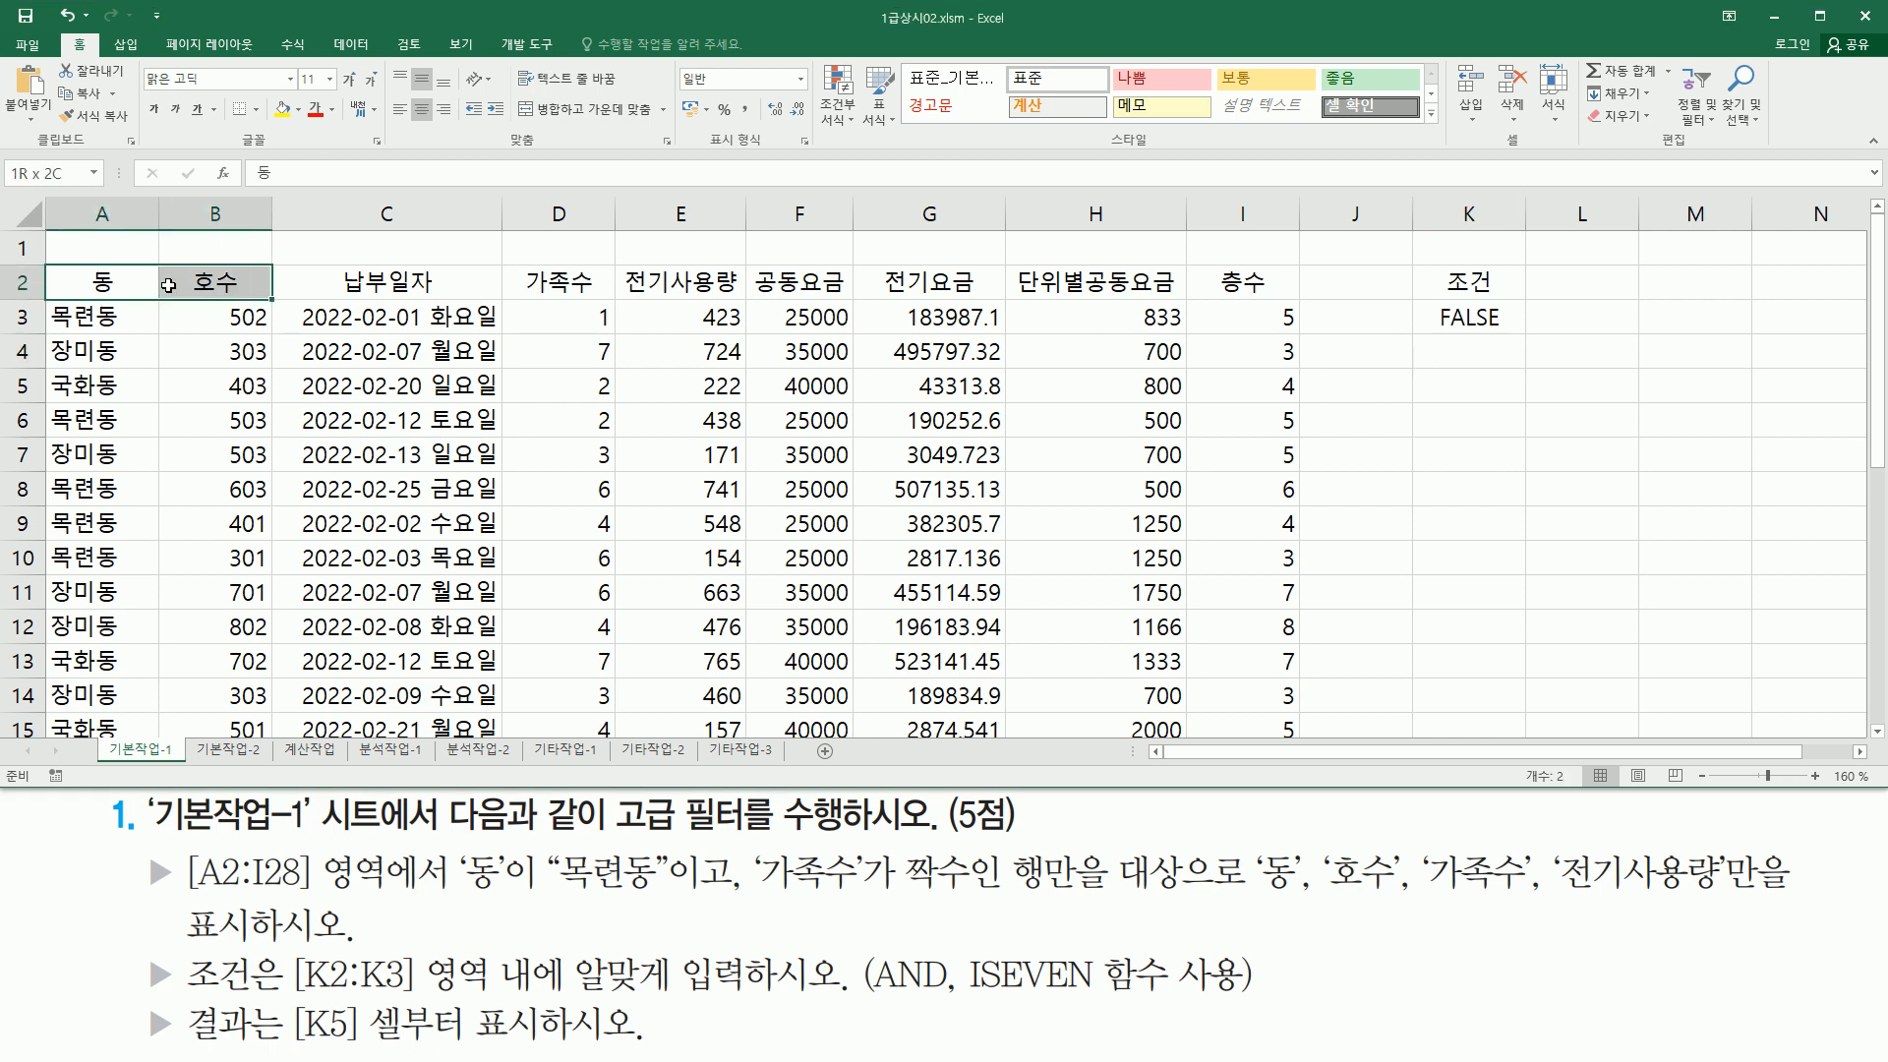
pyautogui.moveTo(546, 292); pyautogui.dragTo(655, 285)
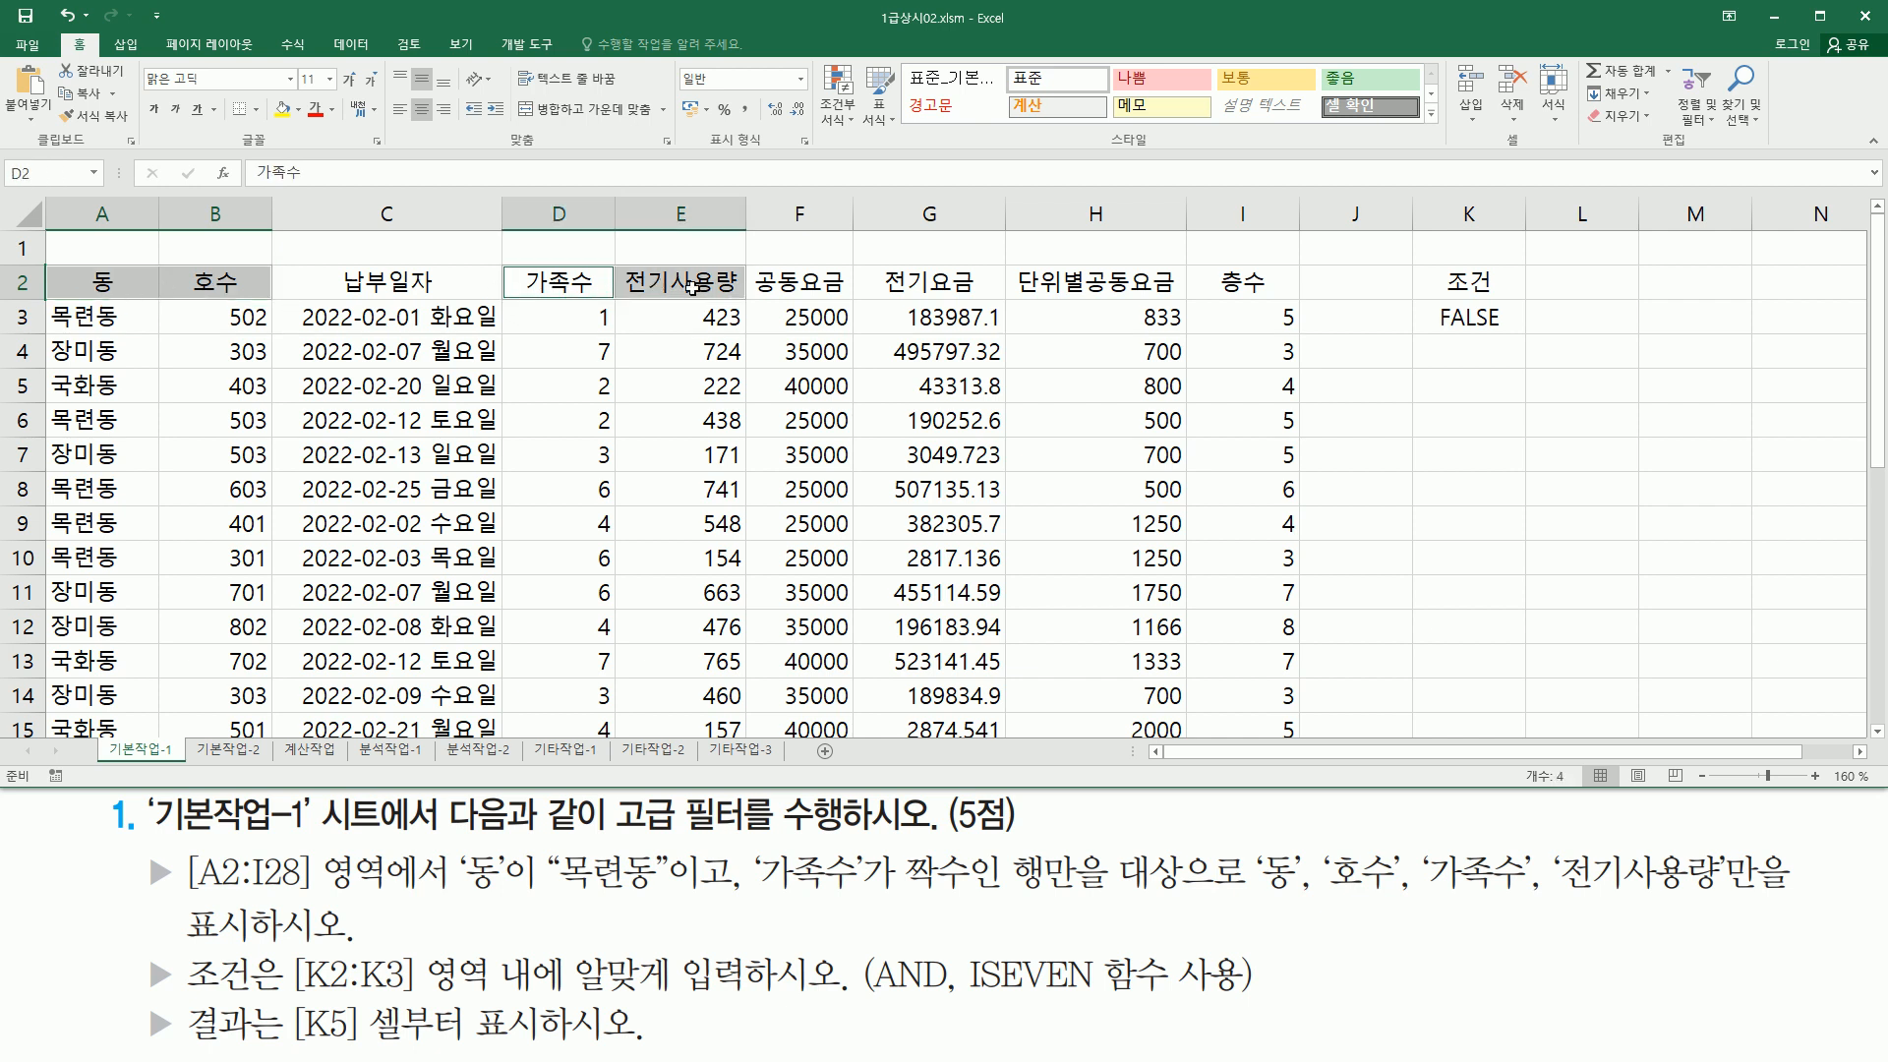
pyautogui.hotkey('ctrl', 'c')
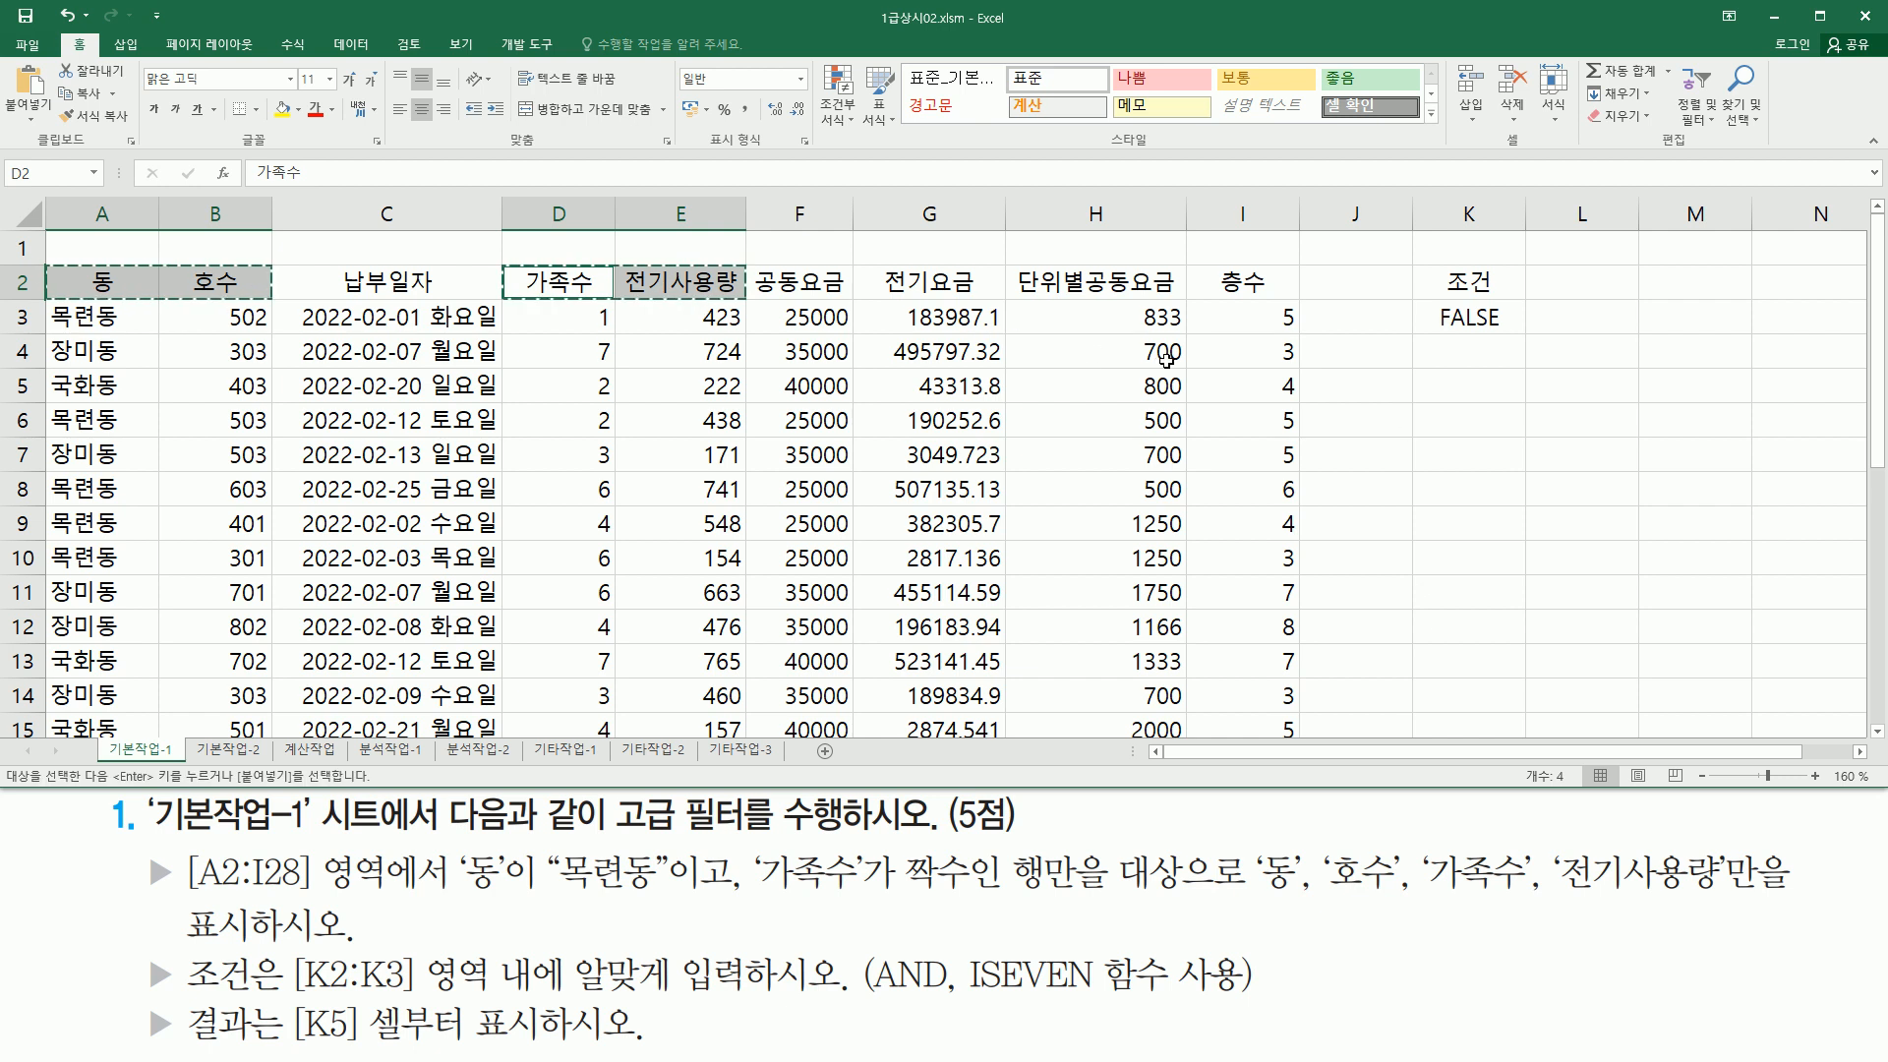
pyautogui.click(1473, 386)
pyautogui.hotkey('ctrl', 'v')
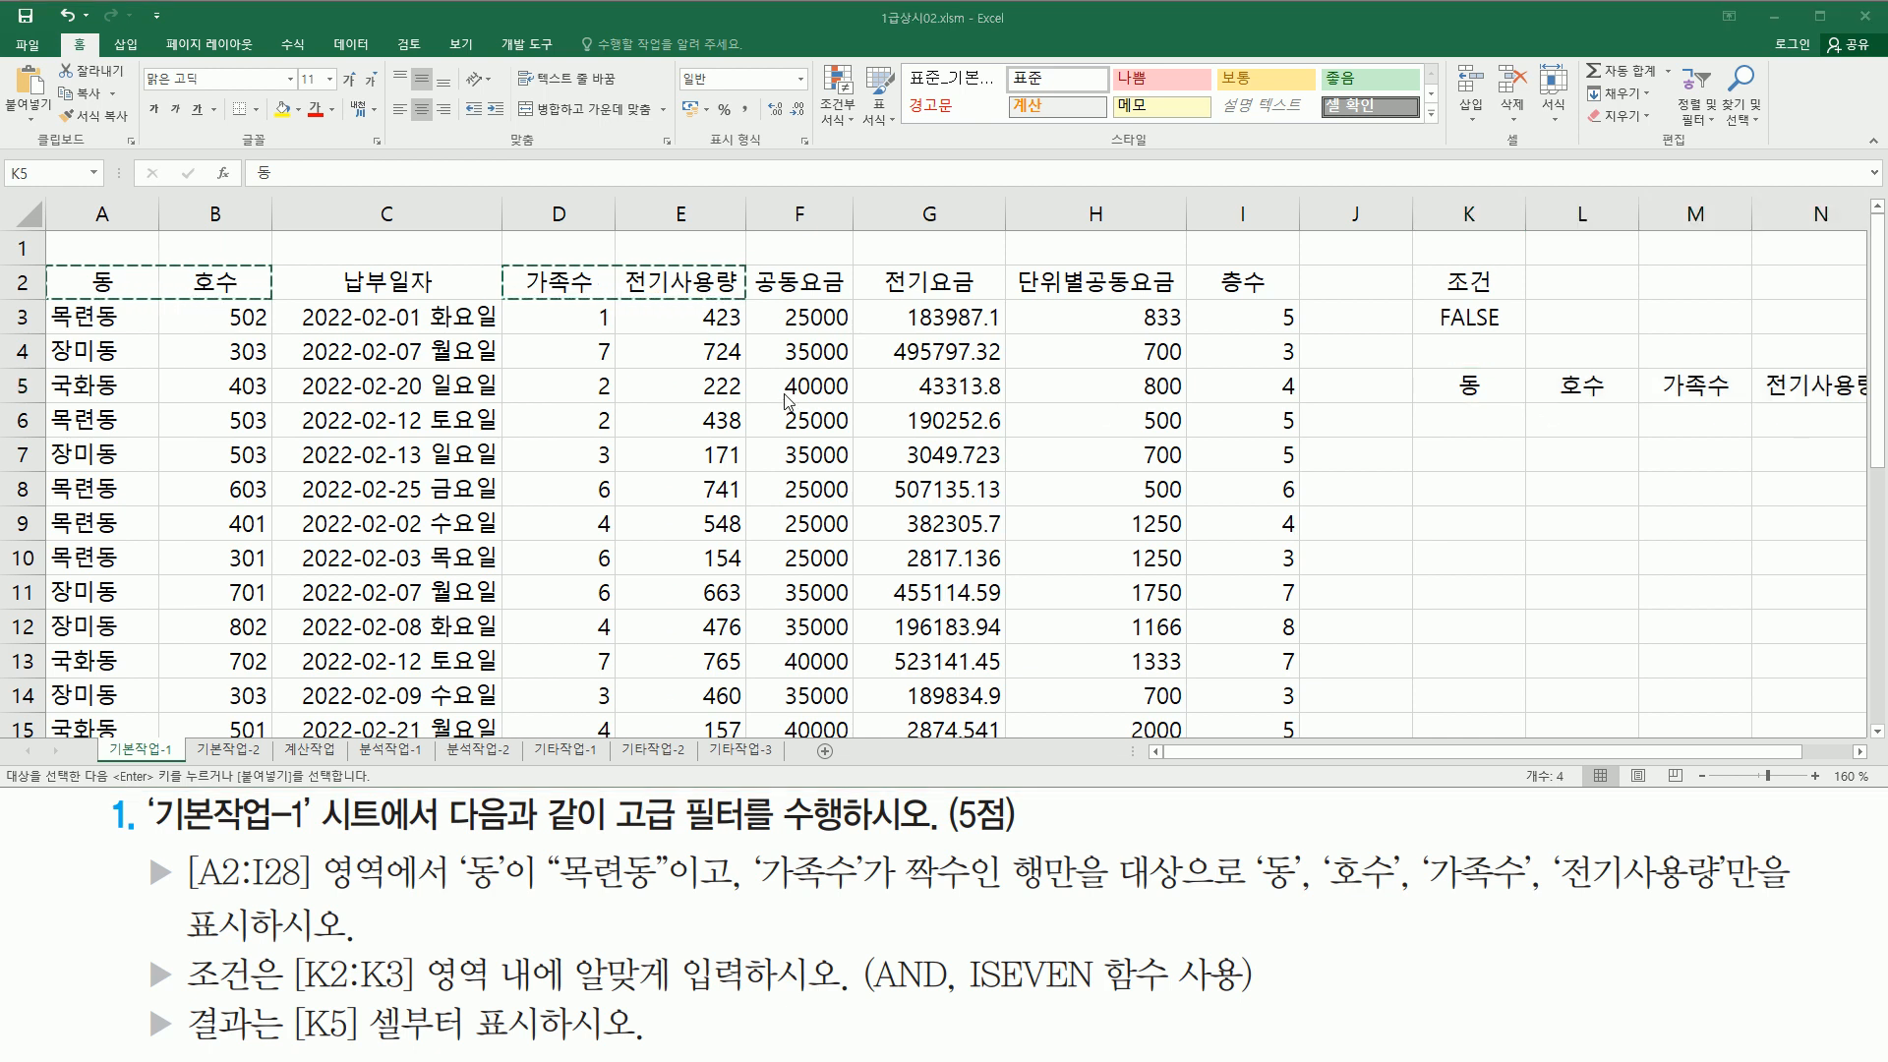
# Step: Open the Advanced Filter settings for the data list from a cell inside it
pyautogui.click(689, 443)
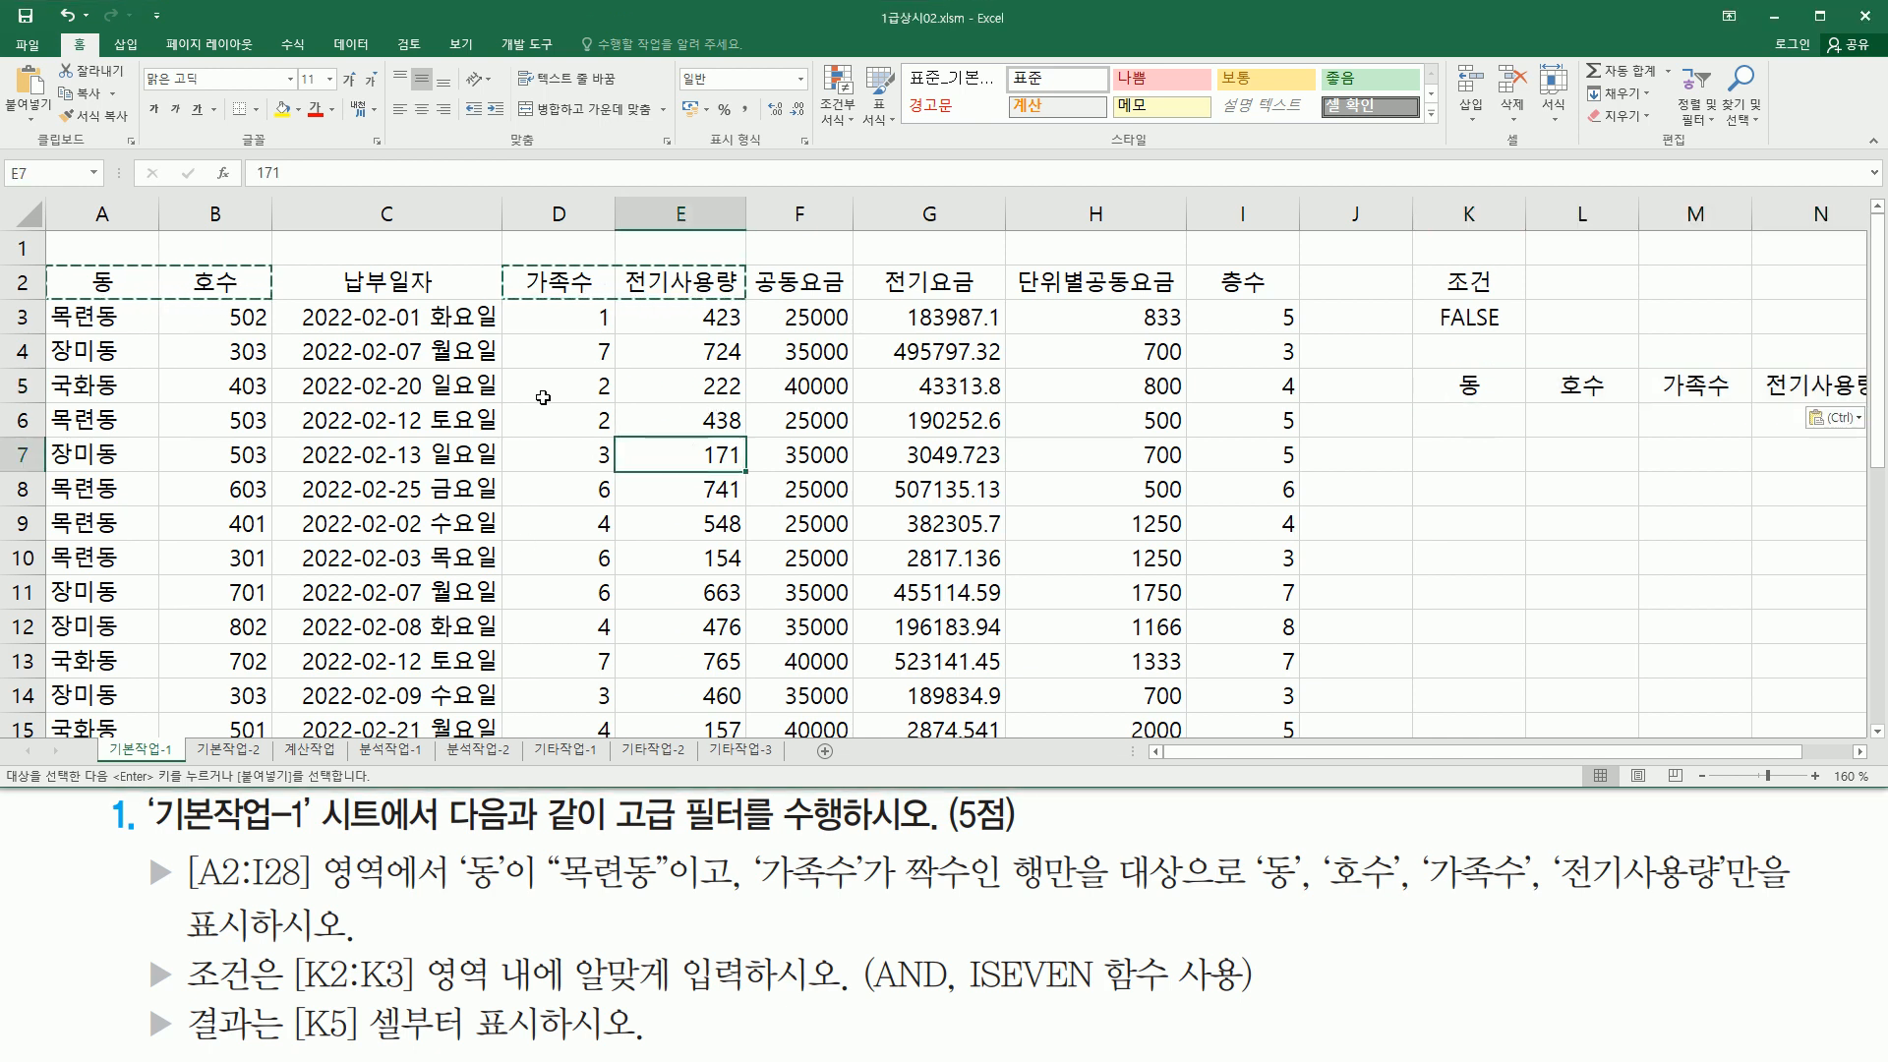
pyautogui.click(555, 445)
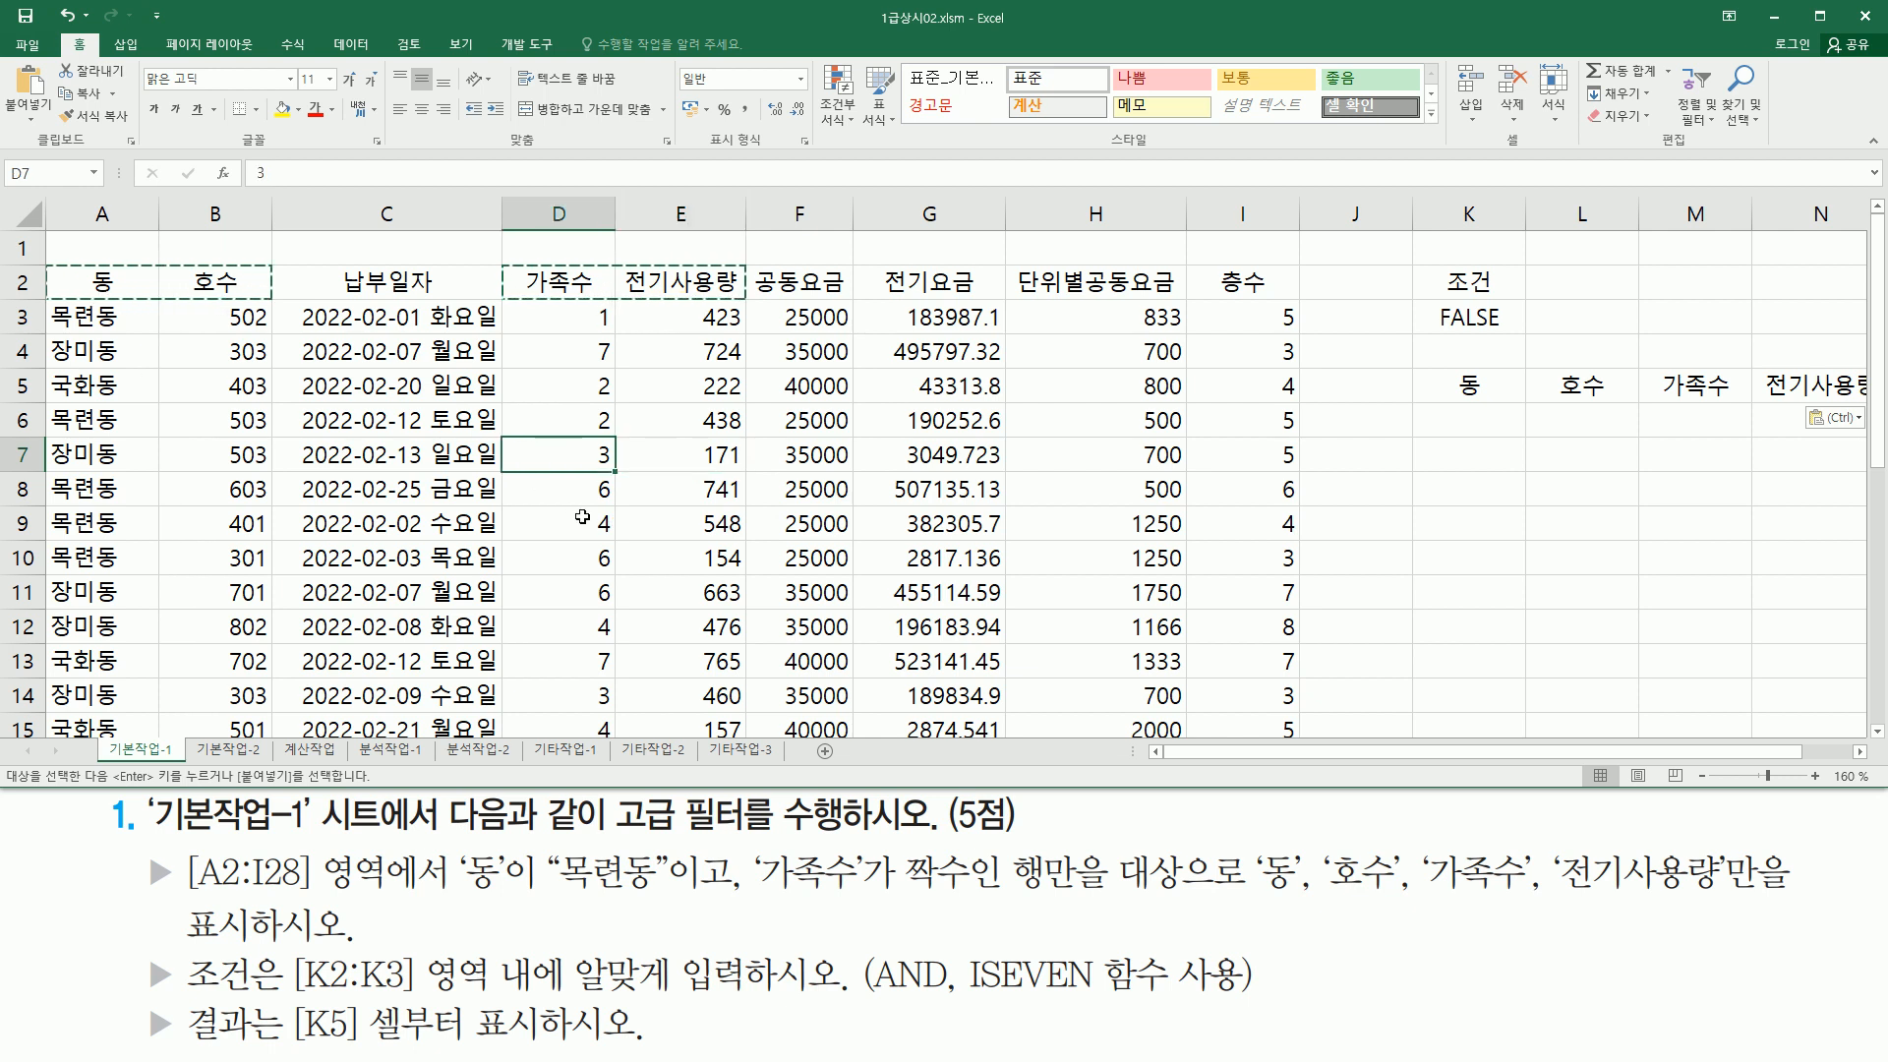
pyautogui.click(580, 477)
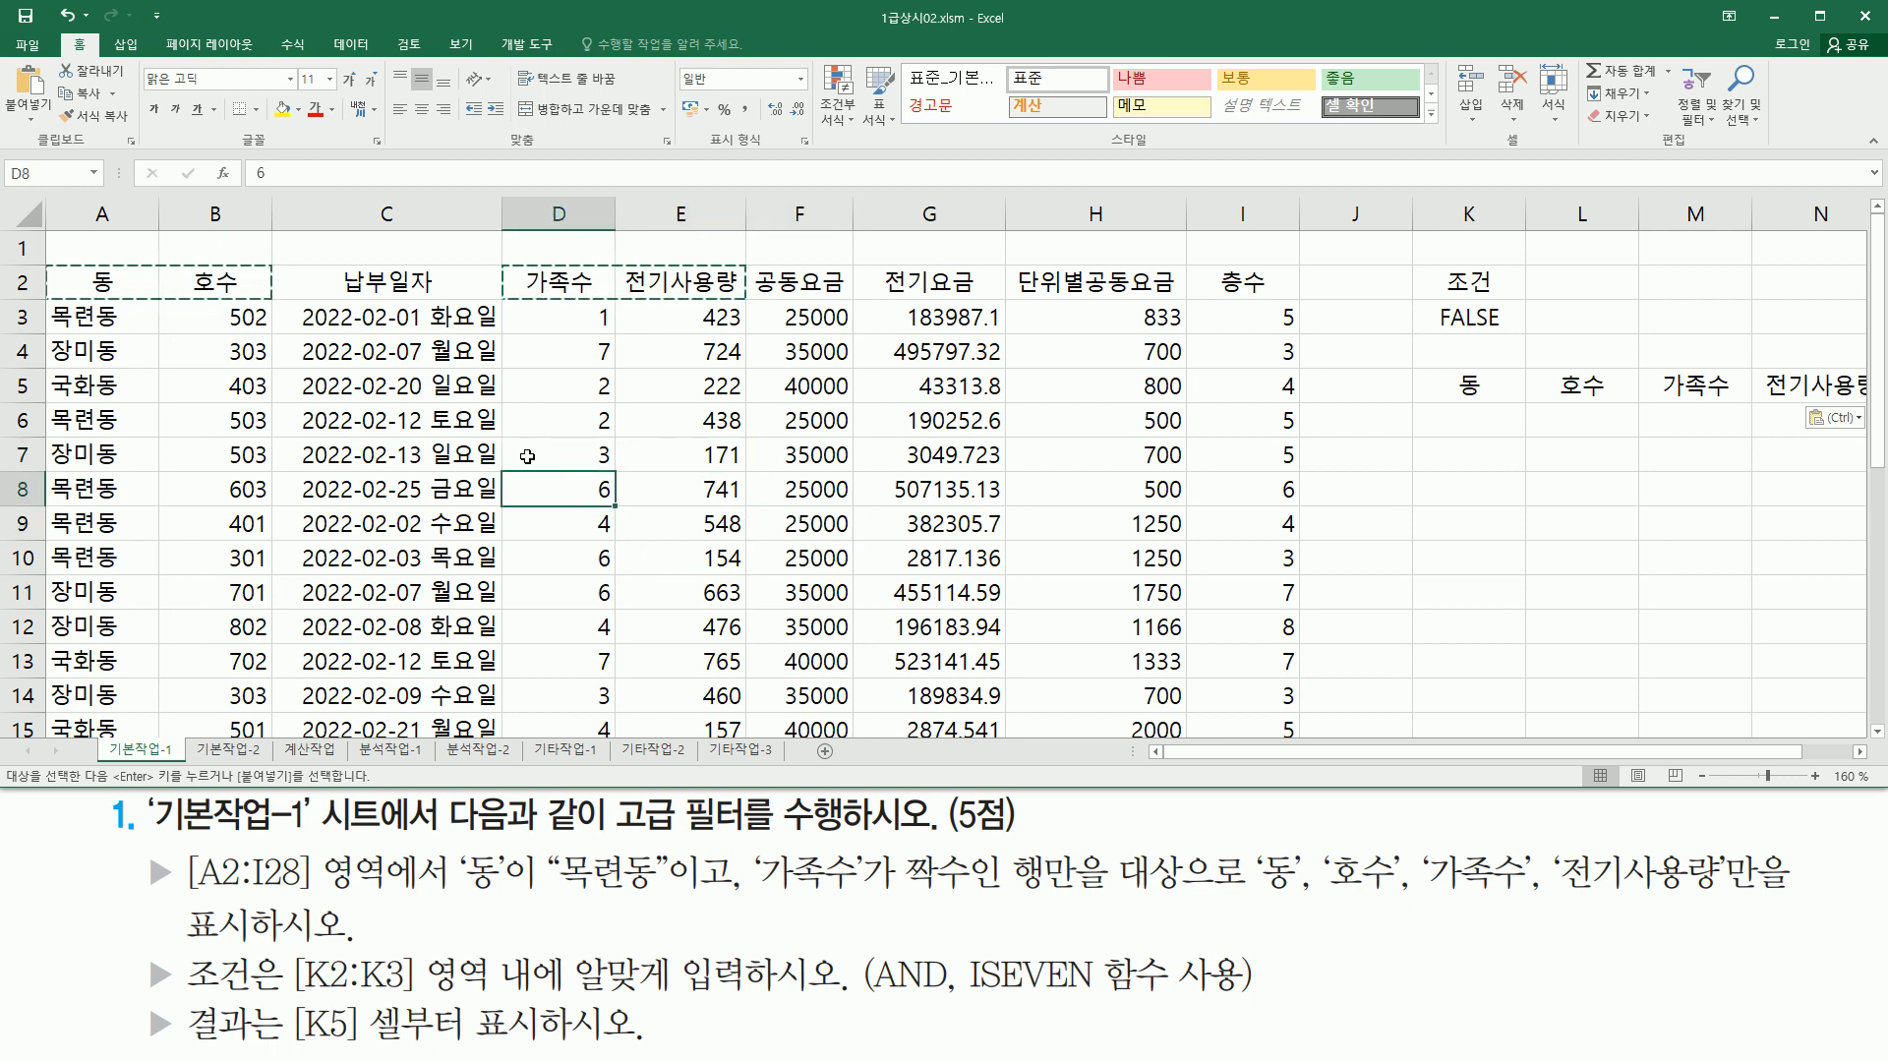
pyautogui.click(258, 454)
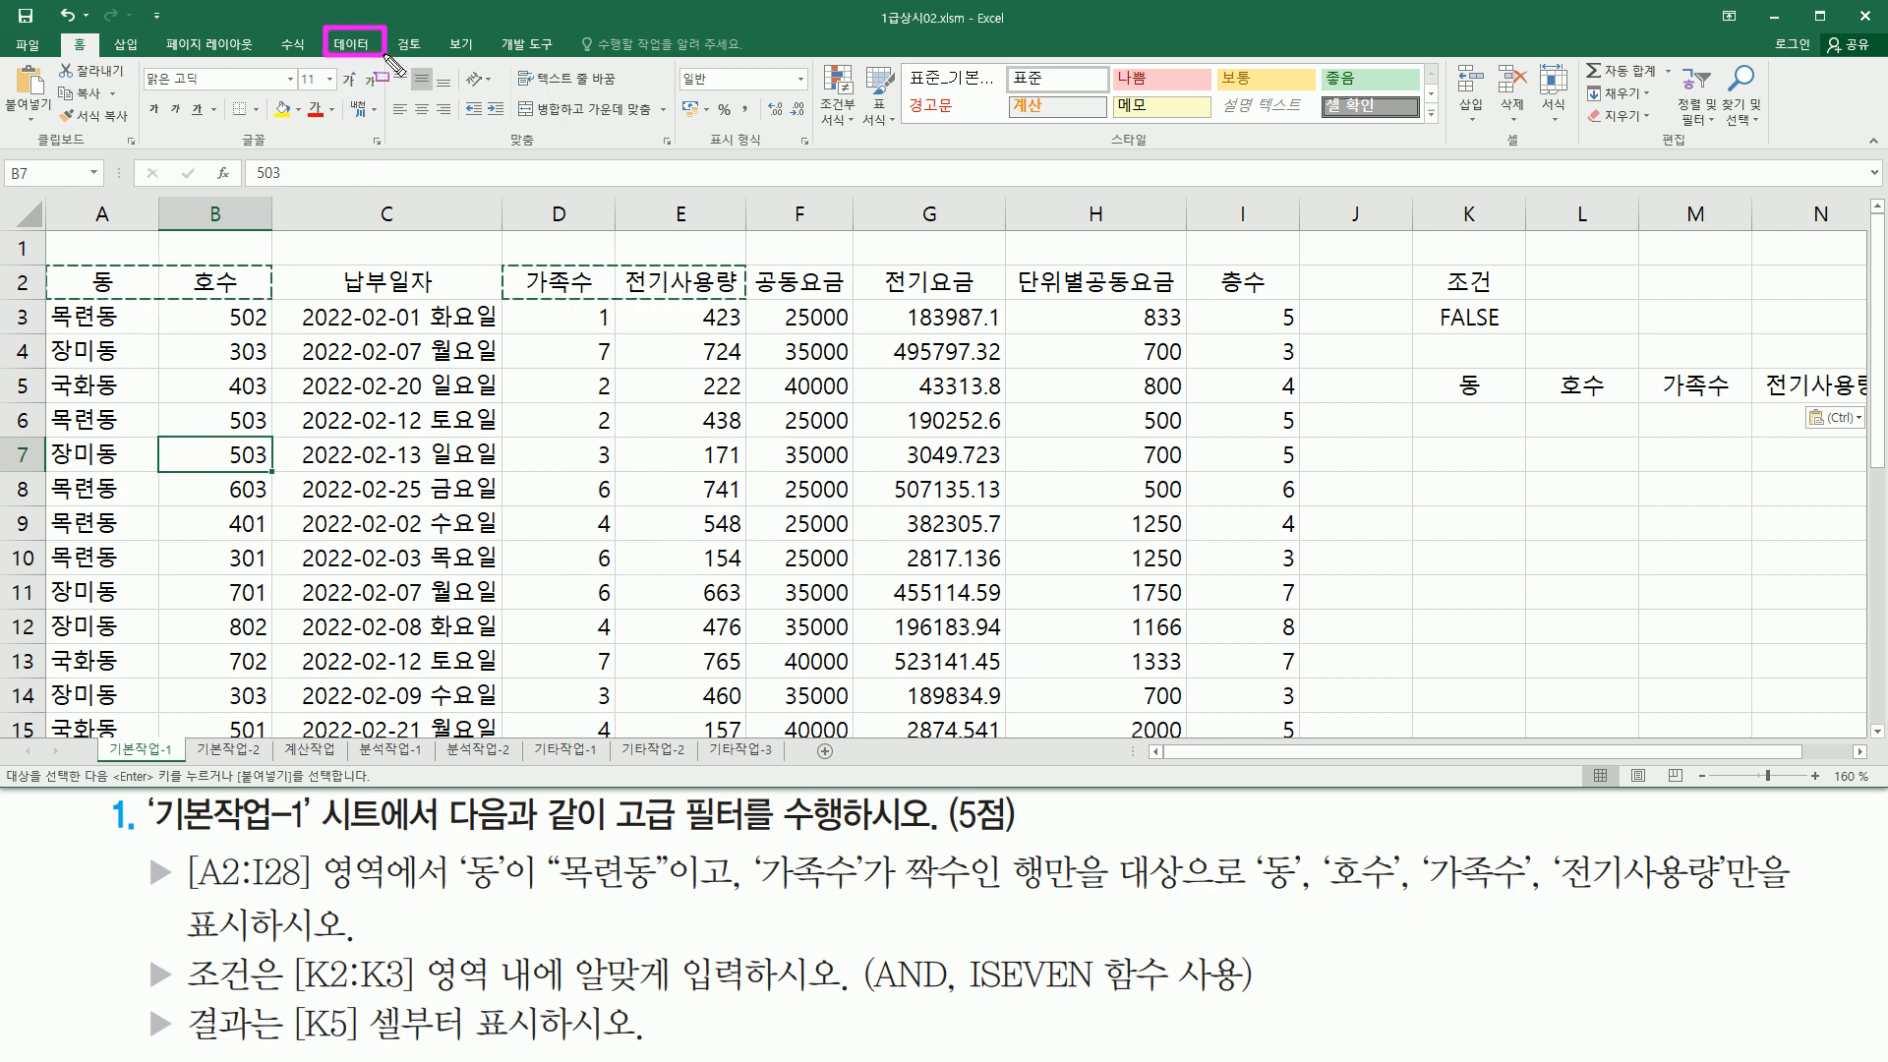
pyautogui.click(346, 46)
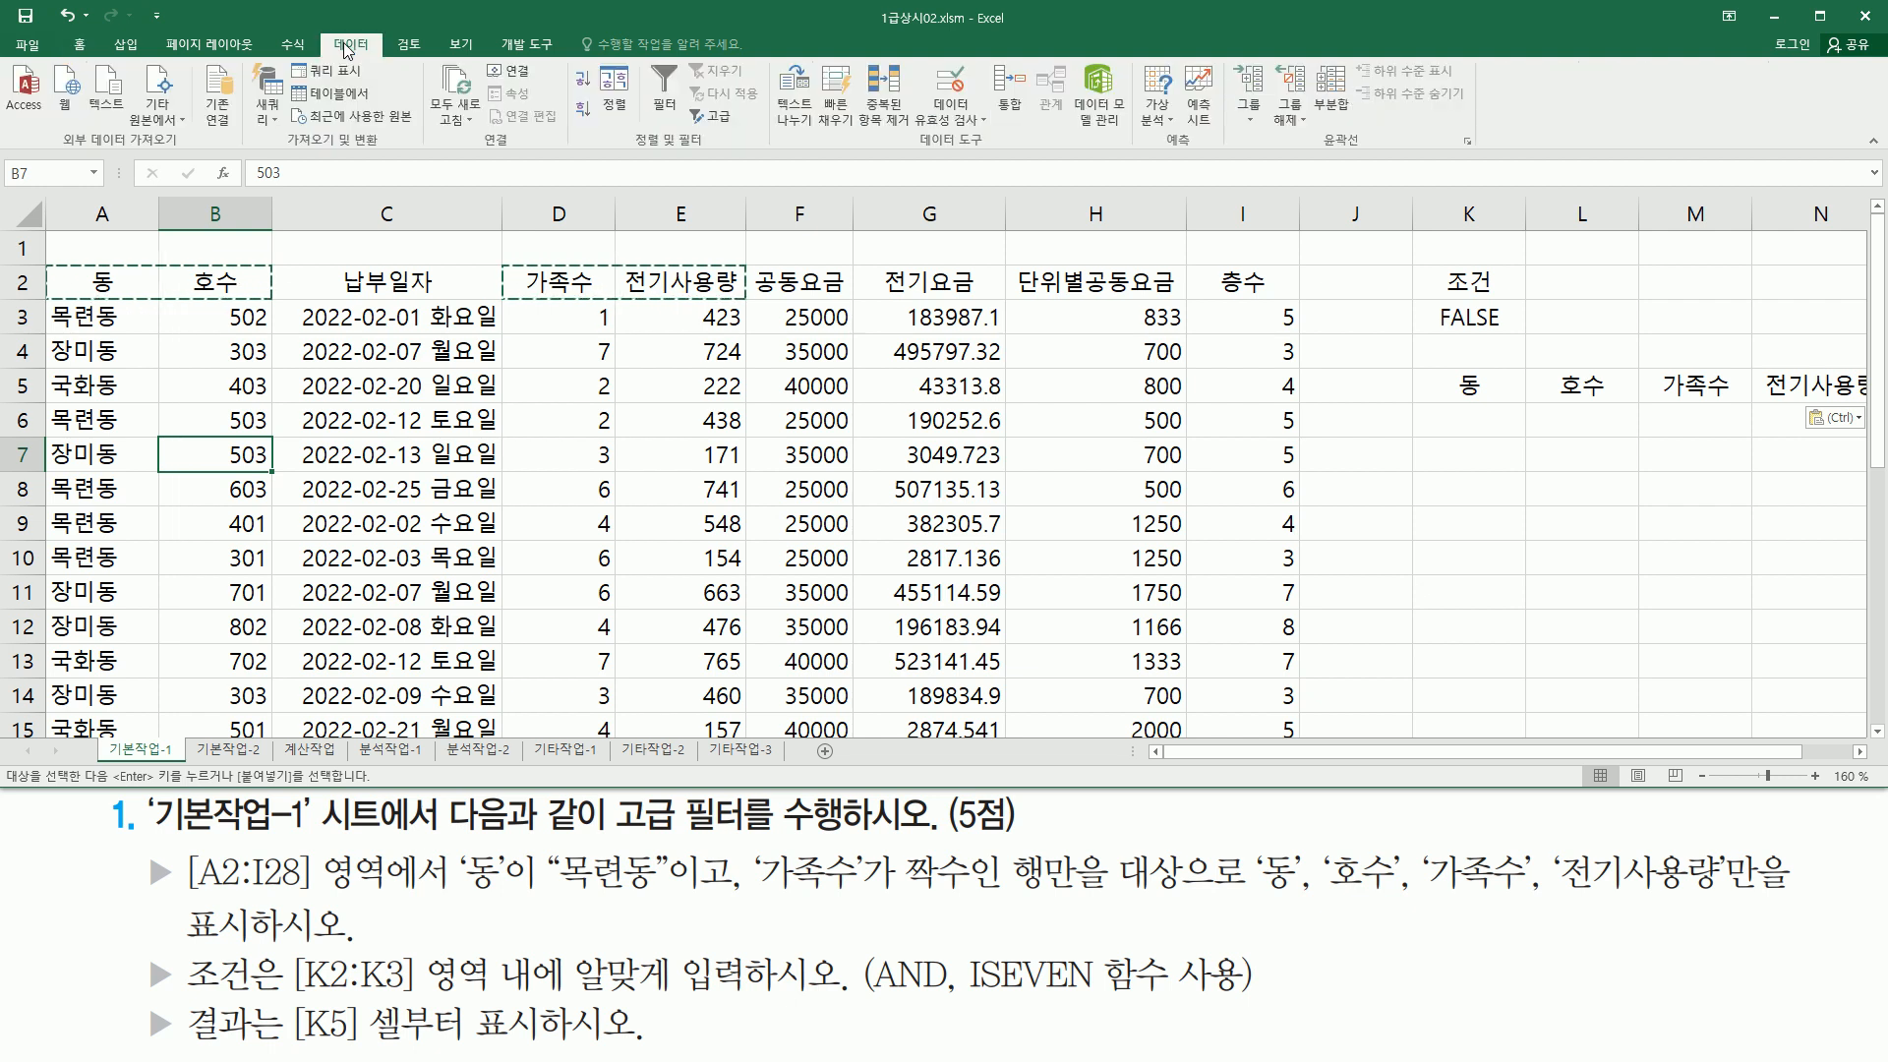
pyautogui.click(715, 116)
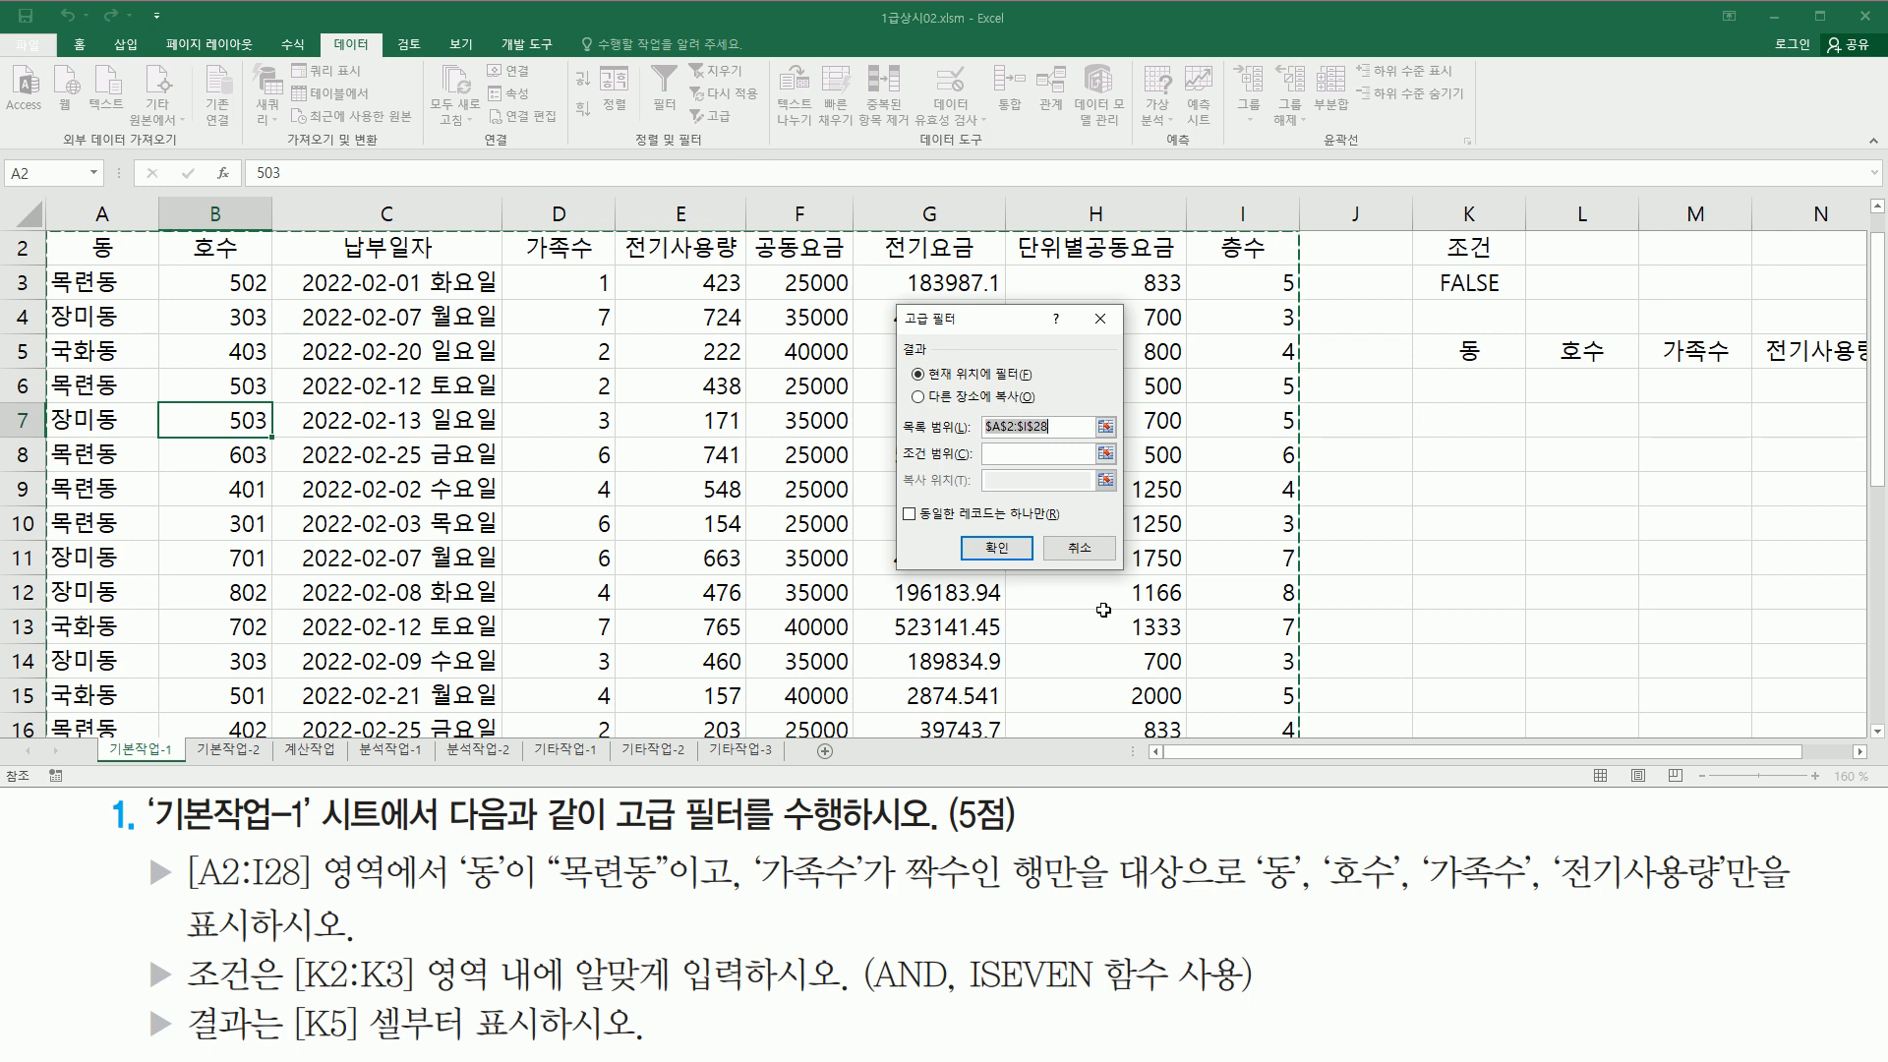
pyautogui.hotkey('ctrl', '2')
pyautogui.moveTo(899, 338); pyautogui.dragTo(942, 361)
pyautogui.moveTo(906, 385); pyautogui.dragTo(1032, 411)
pyautogui.moveTo(1422, 324); pyautogui.dragTo(1864, 366)
pyautogui.press('Escape')
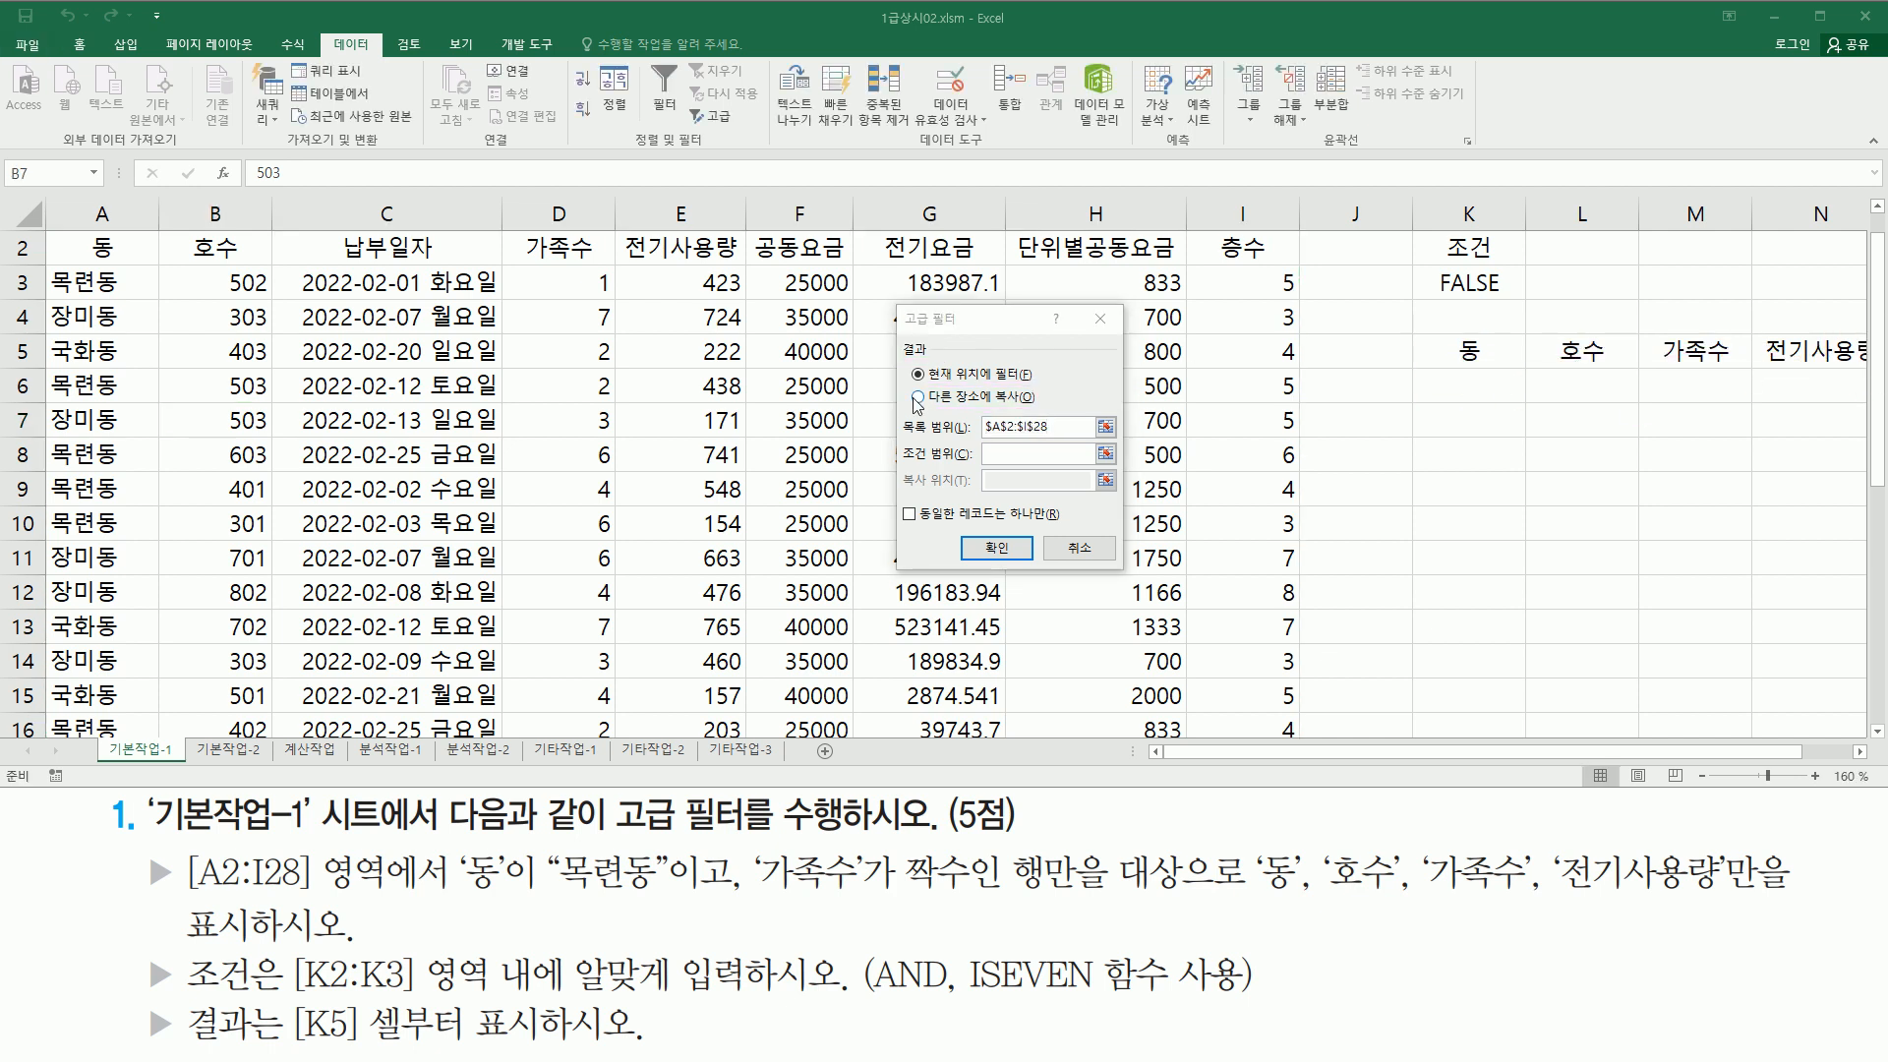
# Step: Set the advanced filter to copy to another location, with list range A2:I28 and criteria range K2:K3
pyautogui.click(921, 399)
pyautogui.click(1022, 428)
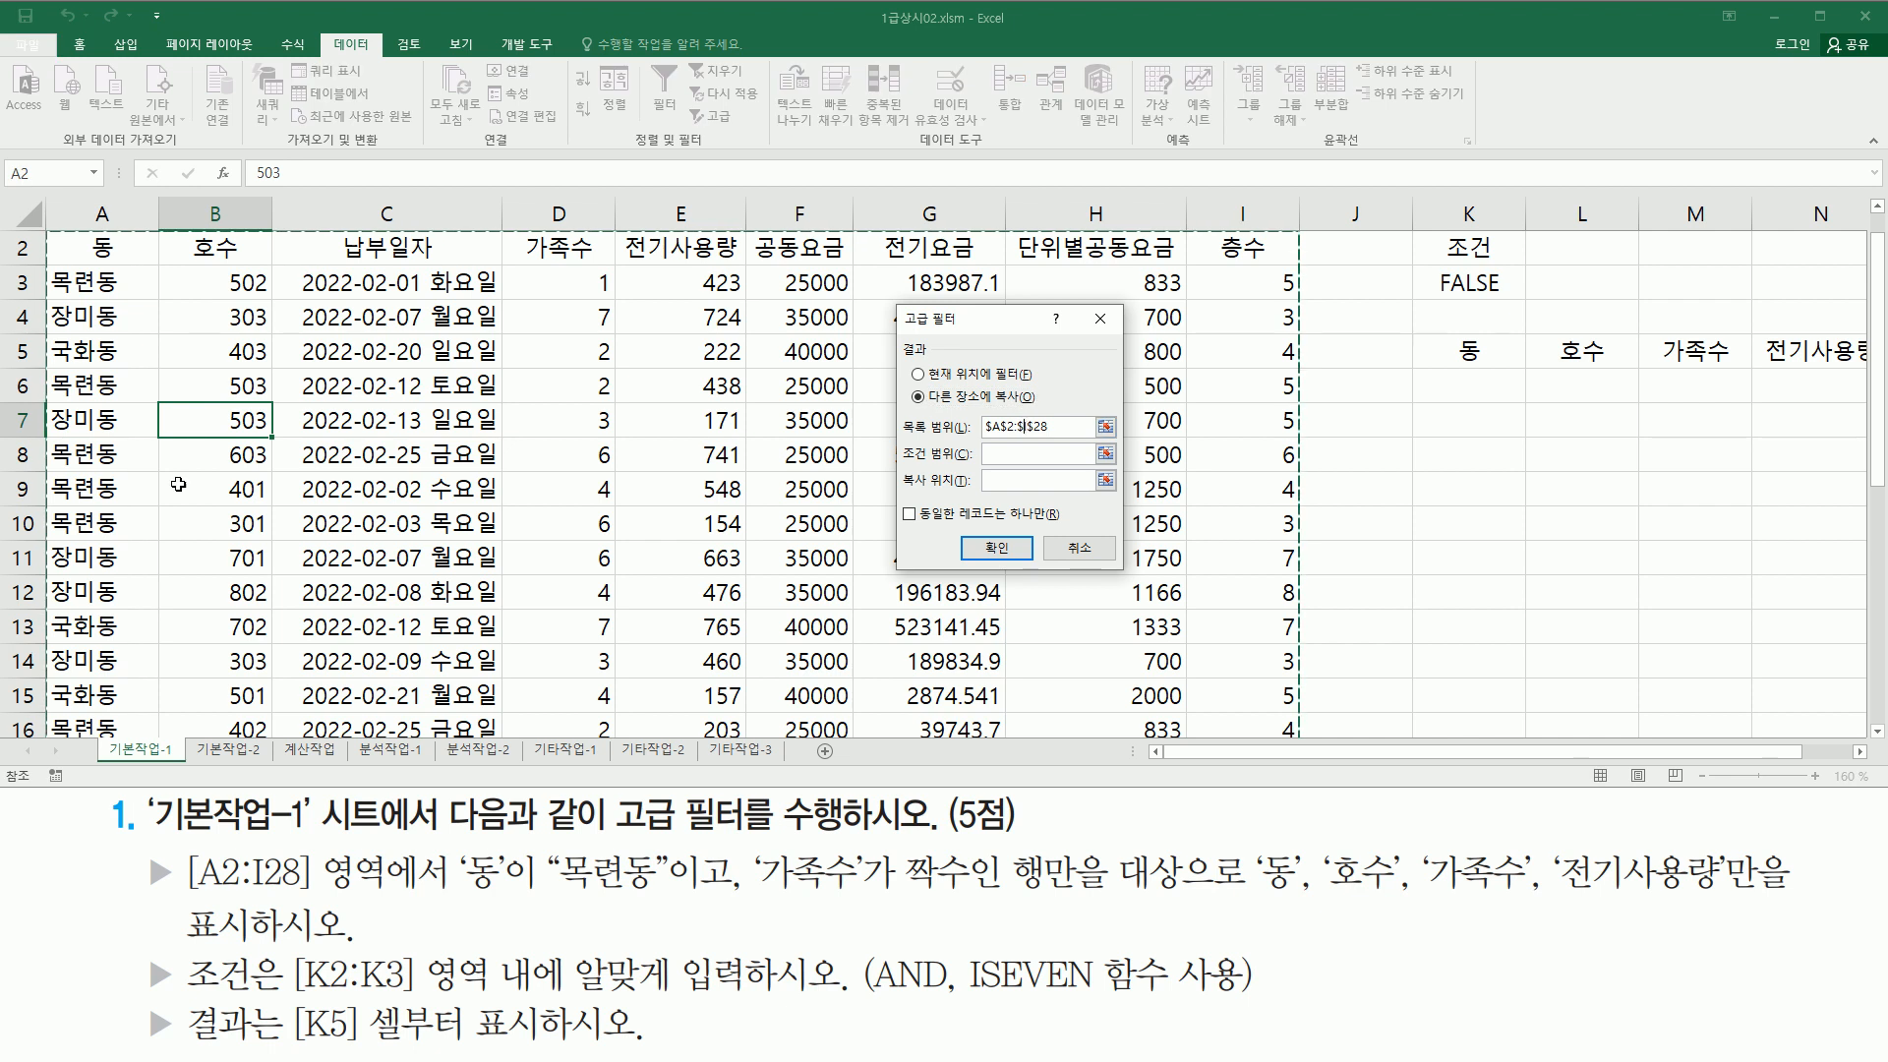
pyautogui.scroll(-7, 178, 483)
pyautogui.scroll(7, 1234, 331)
pyautogui.click(1016, 456)
pyautogui.moveTo(1468, 275); pyautogui.dragTo(1480, 321)
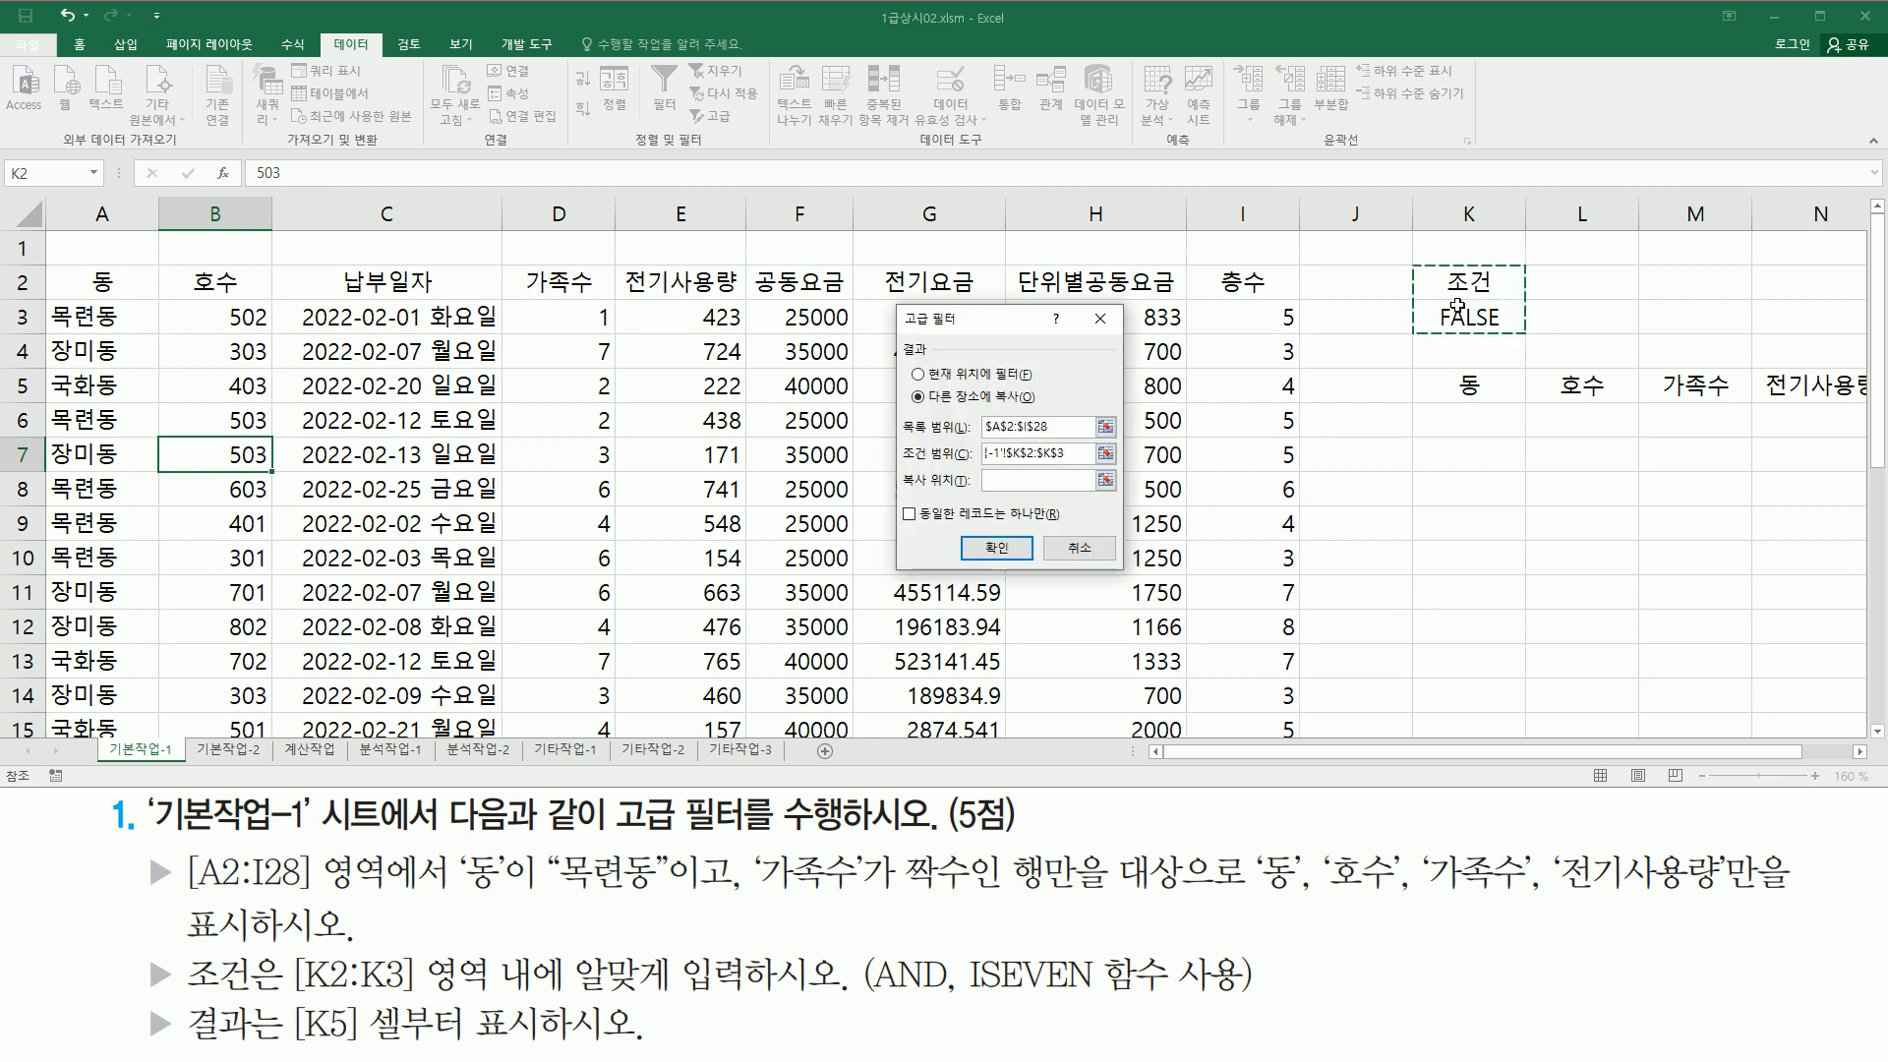
# Step: Set the copy destination to the headings in K5:N5 and run the advanced filter
pyautogui.click(1036, 482)
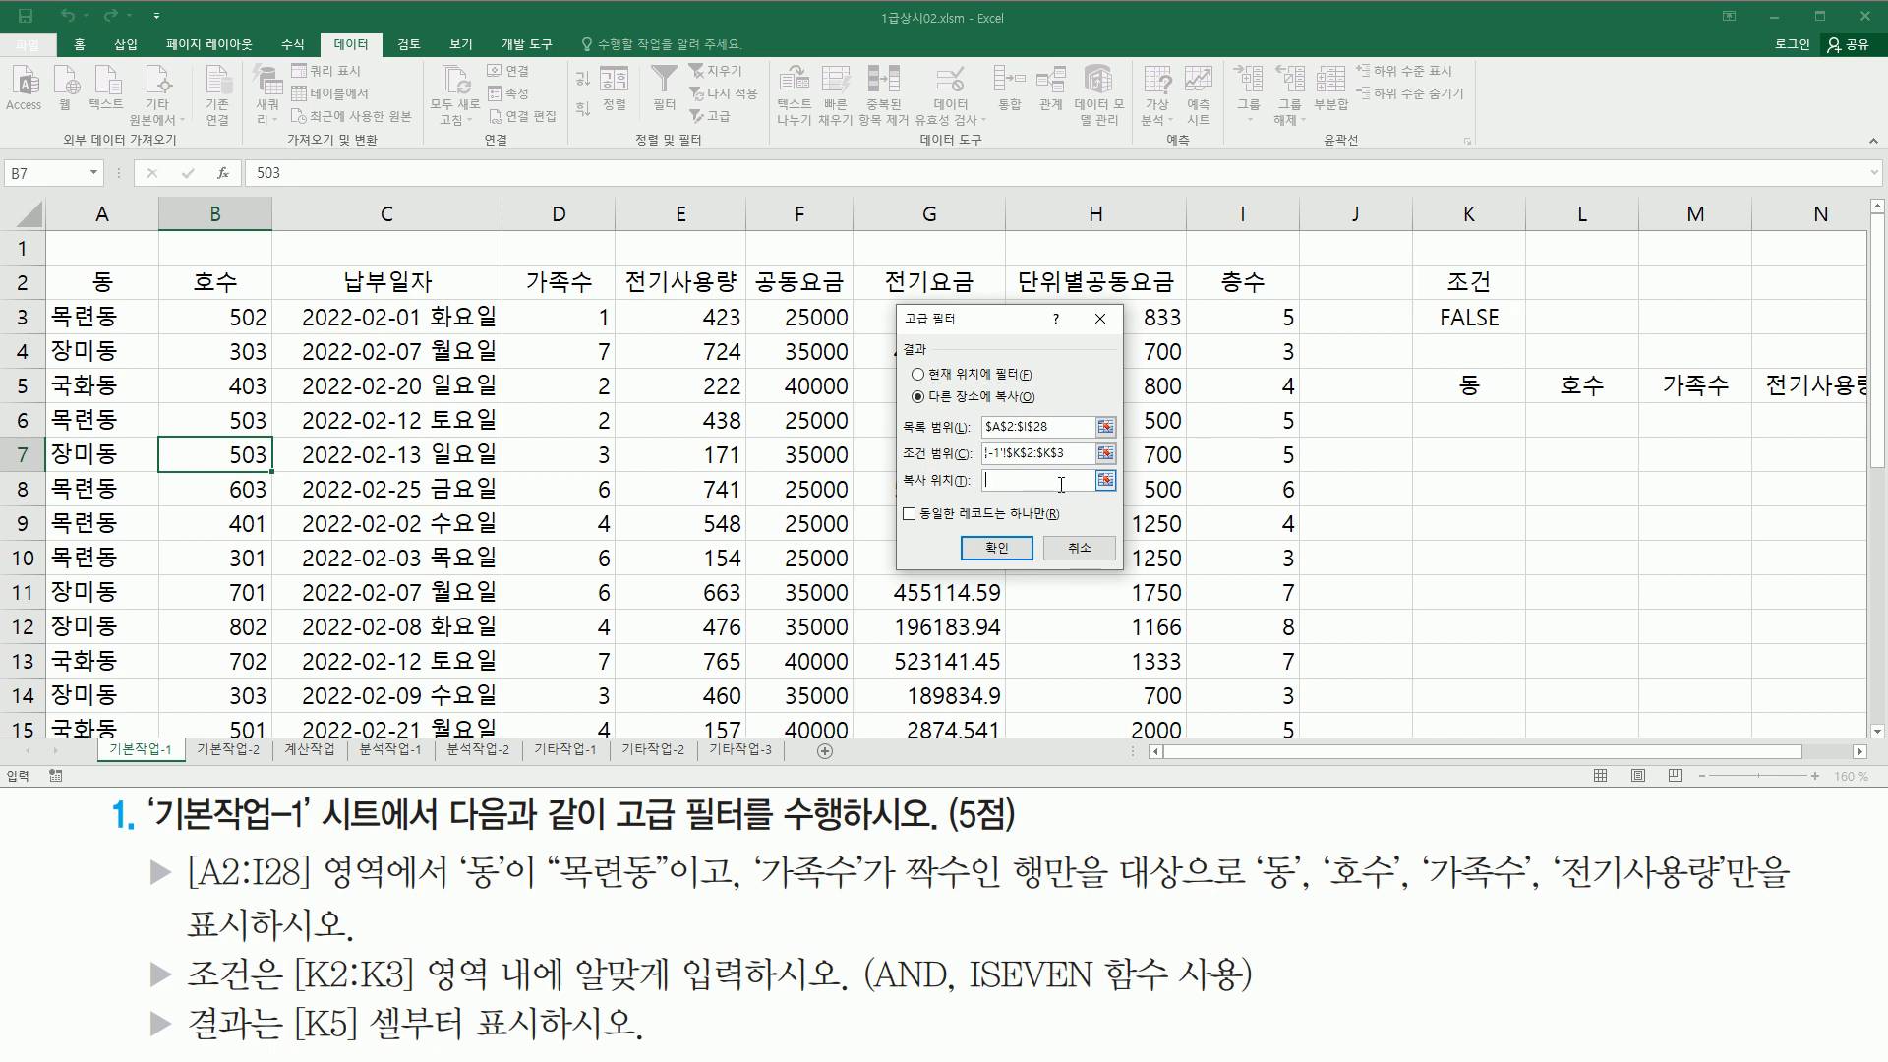
pyautogui.moveTo(1453, 384); pyautogui.dragTo(1796, 386)
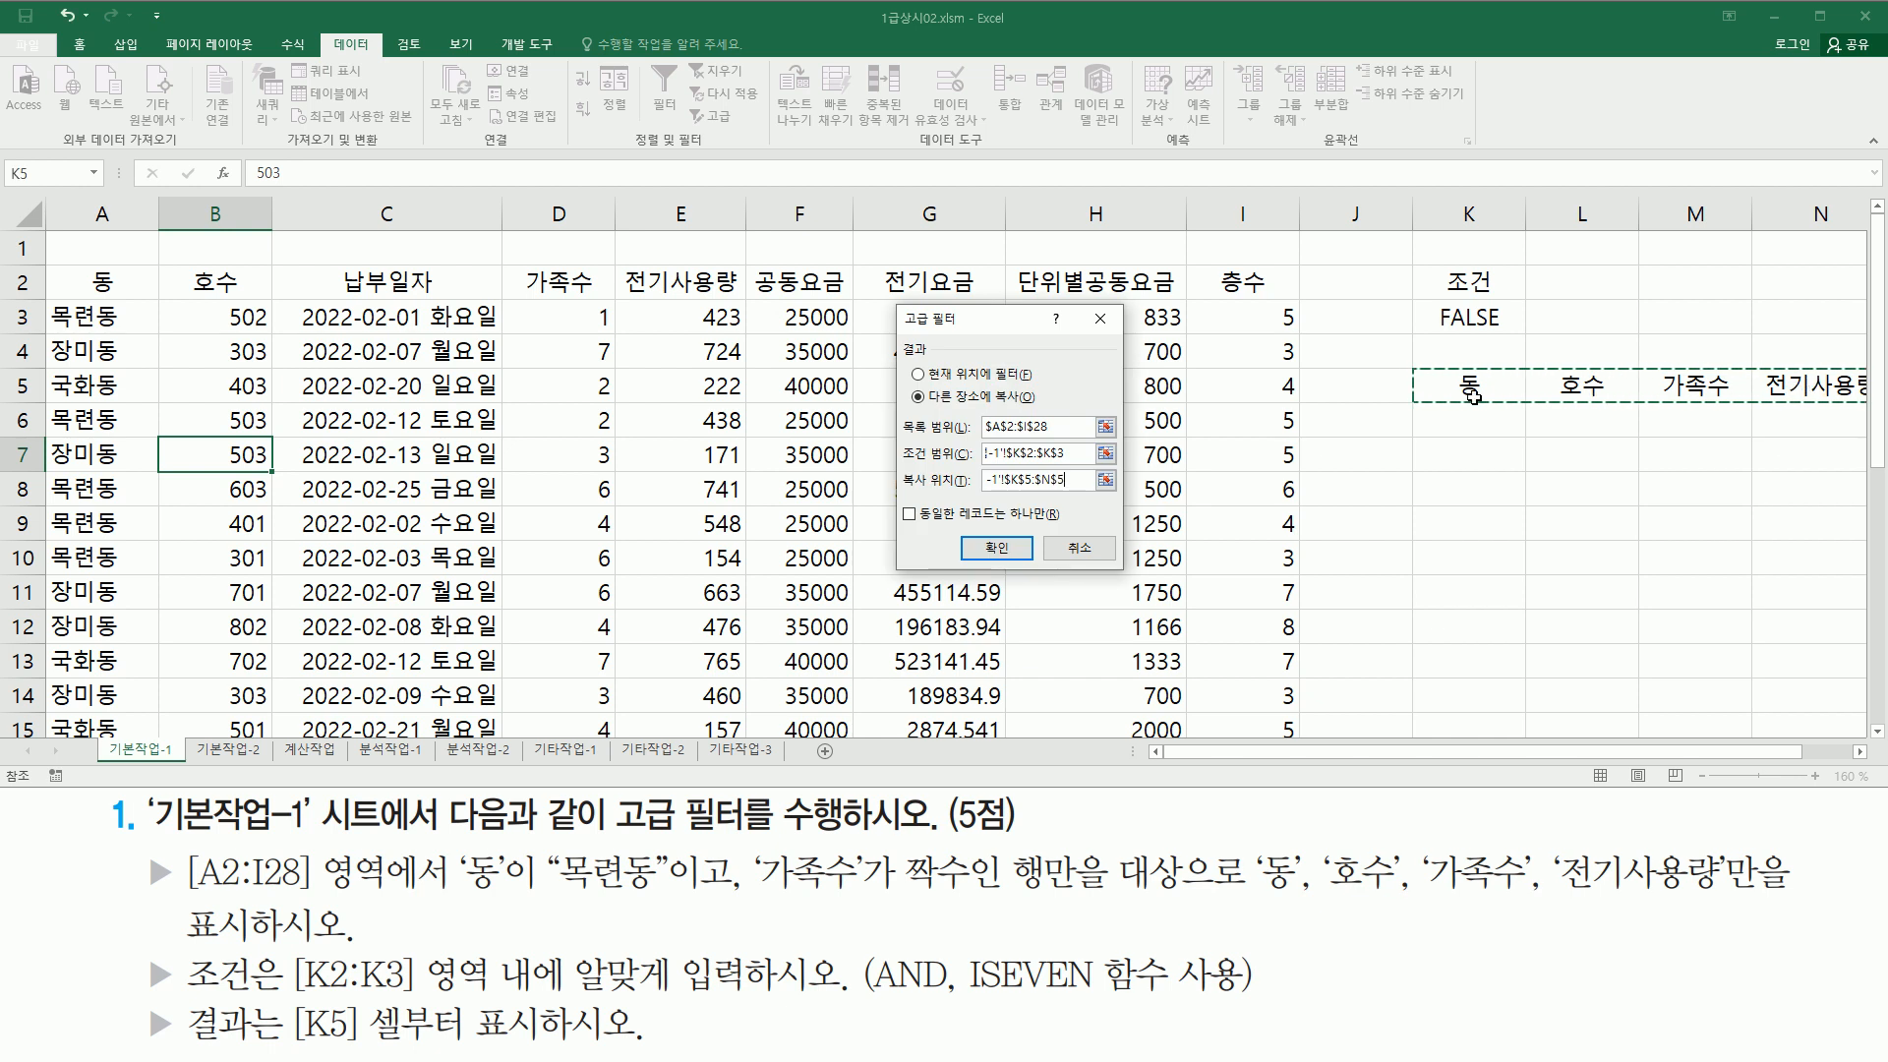
pyautogui.click(1010, 558)
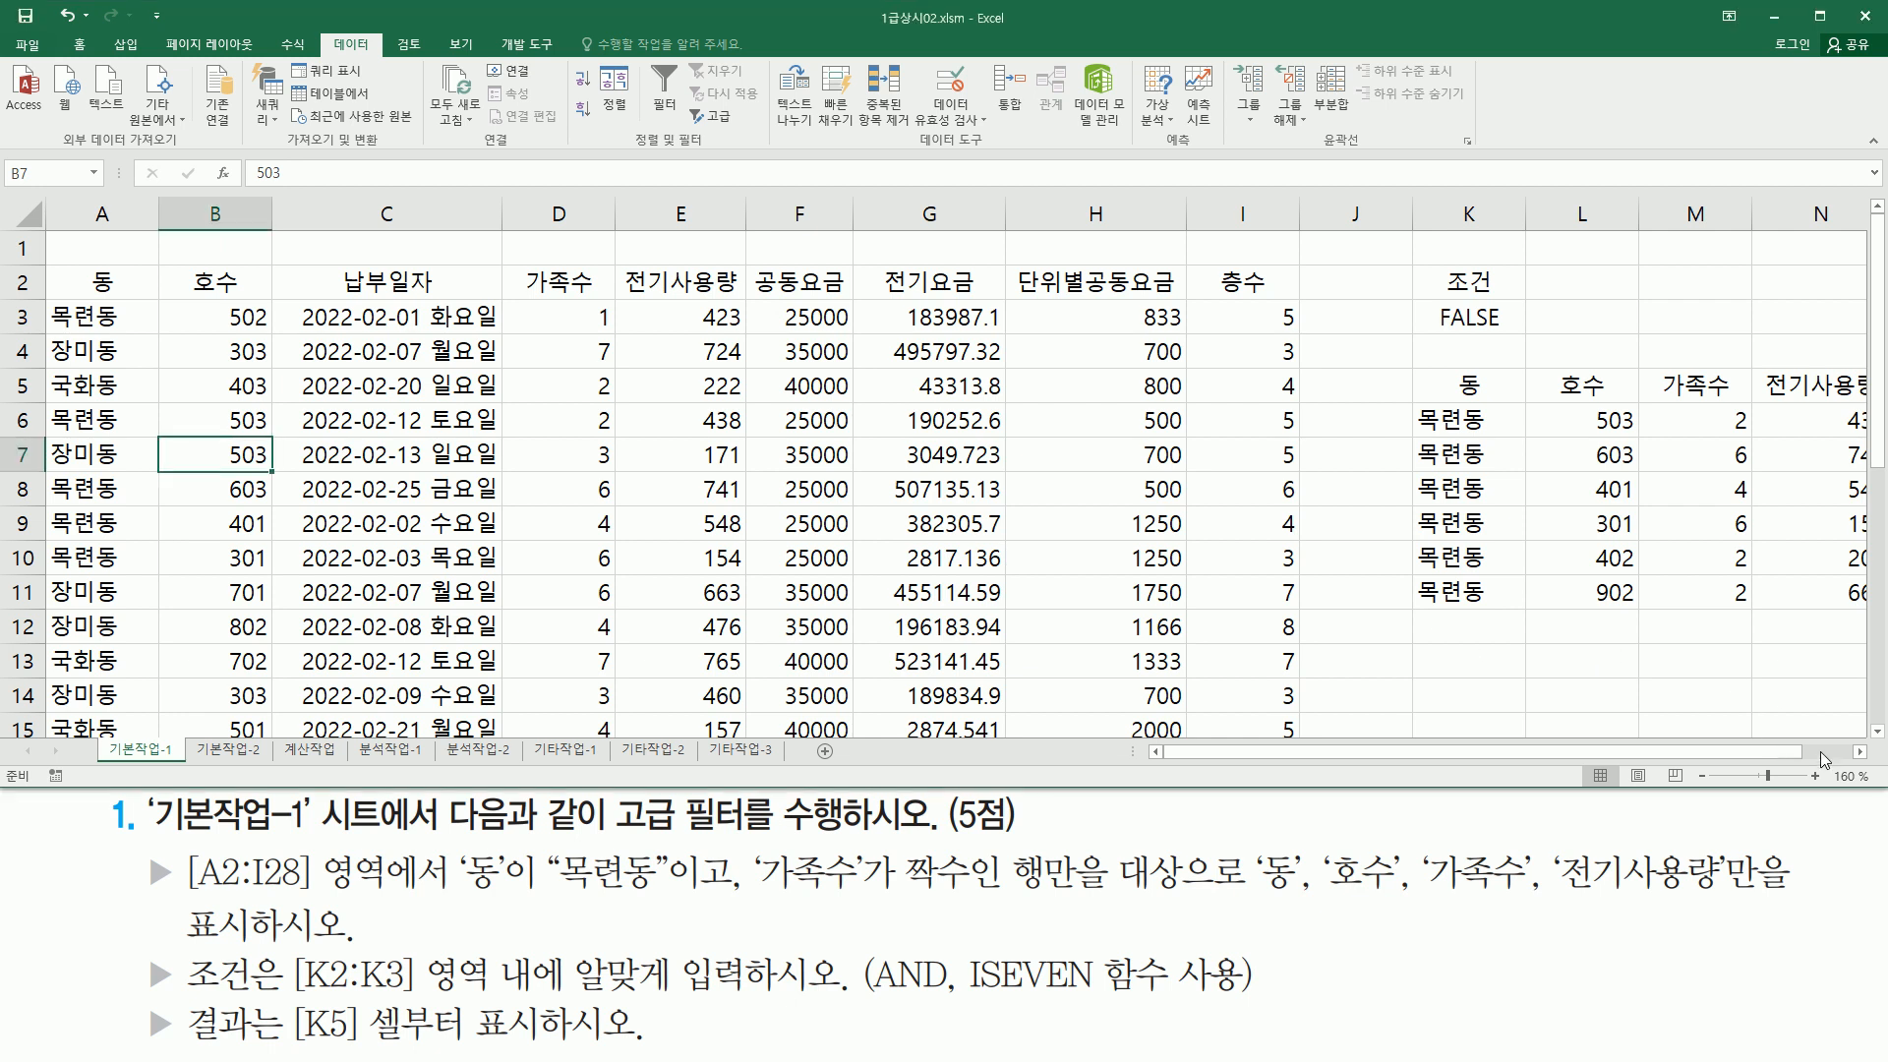
pyautogui.click(1861, 752)
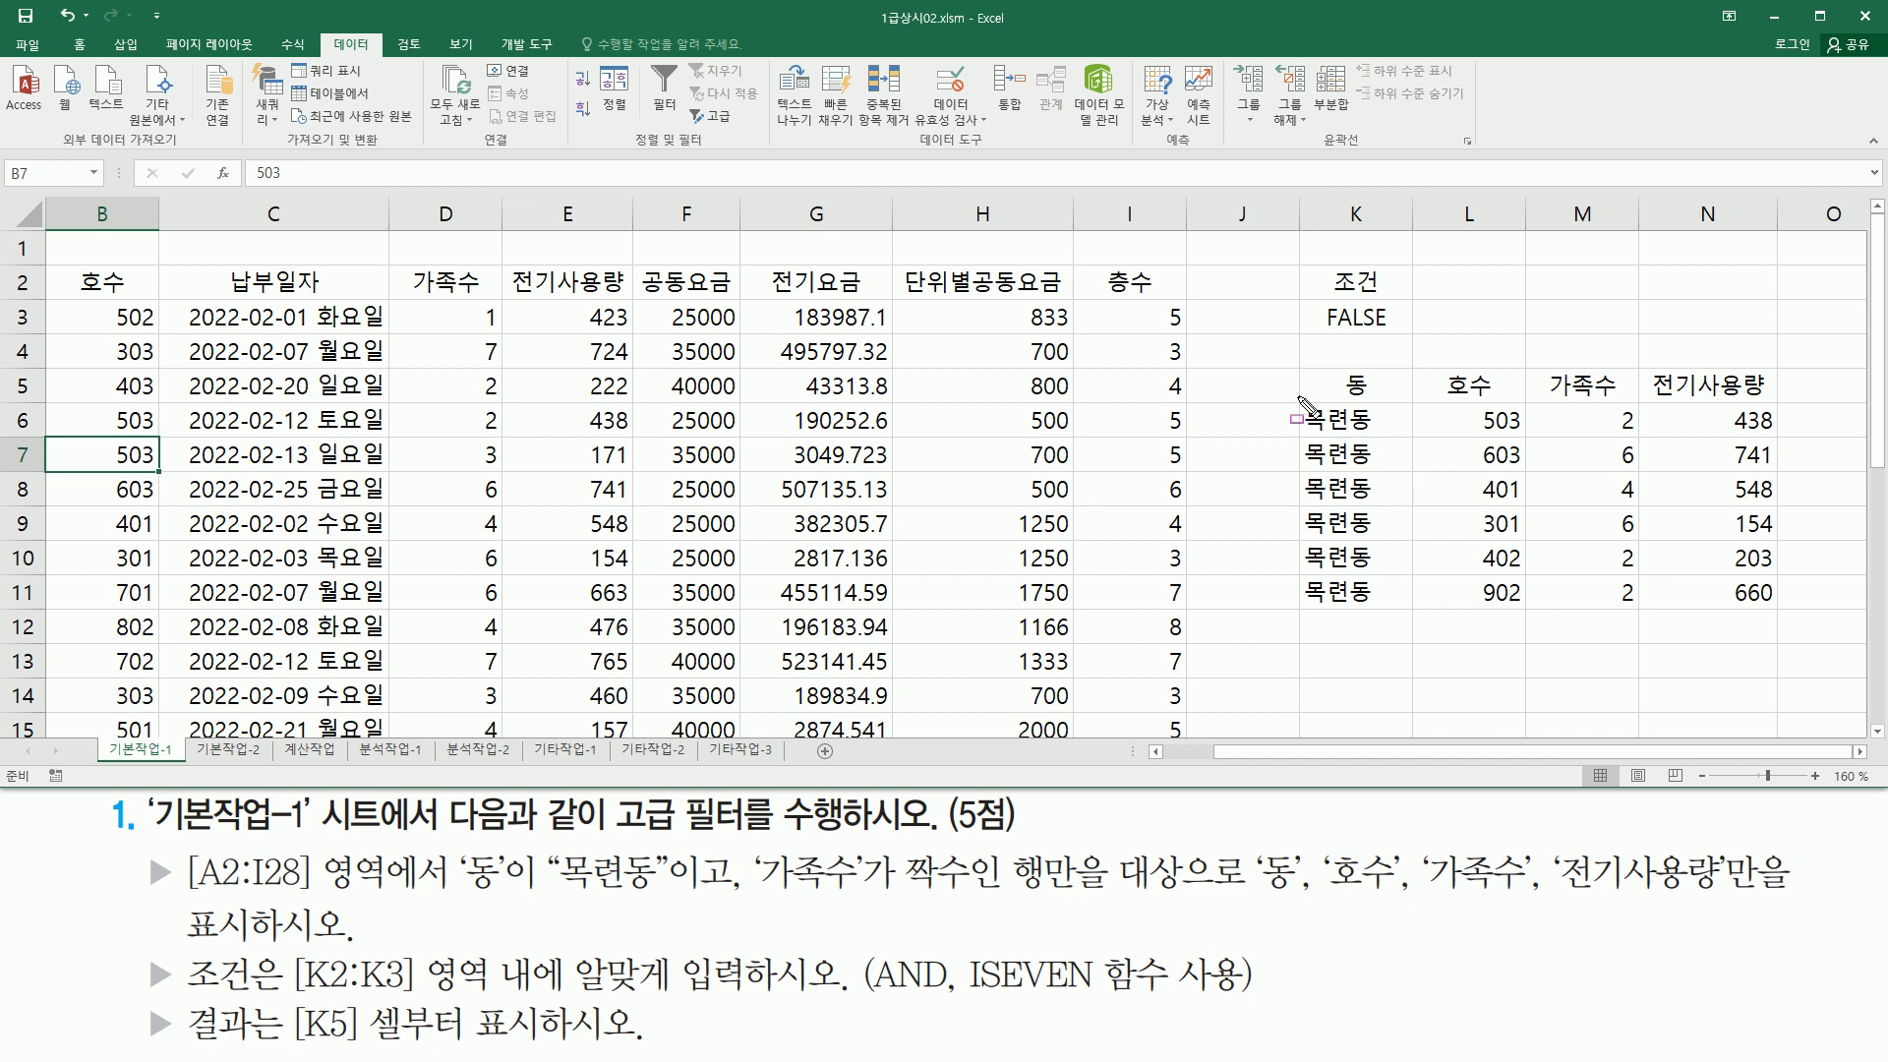
pyautogui.moveTo(1296, 406); pyautogui.dragTo(1386, 613)
pyautogui.moveTo(1614, 444); pyautogui.dragTo(1640, 612)
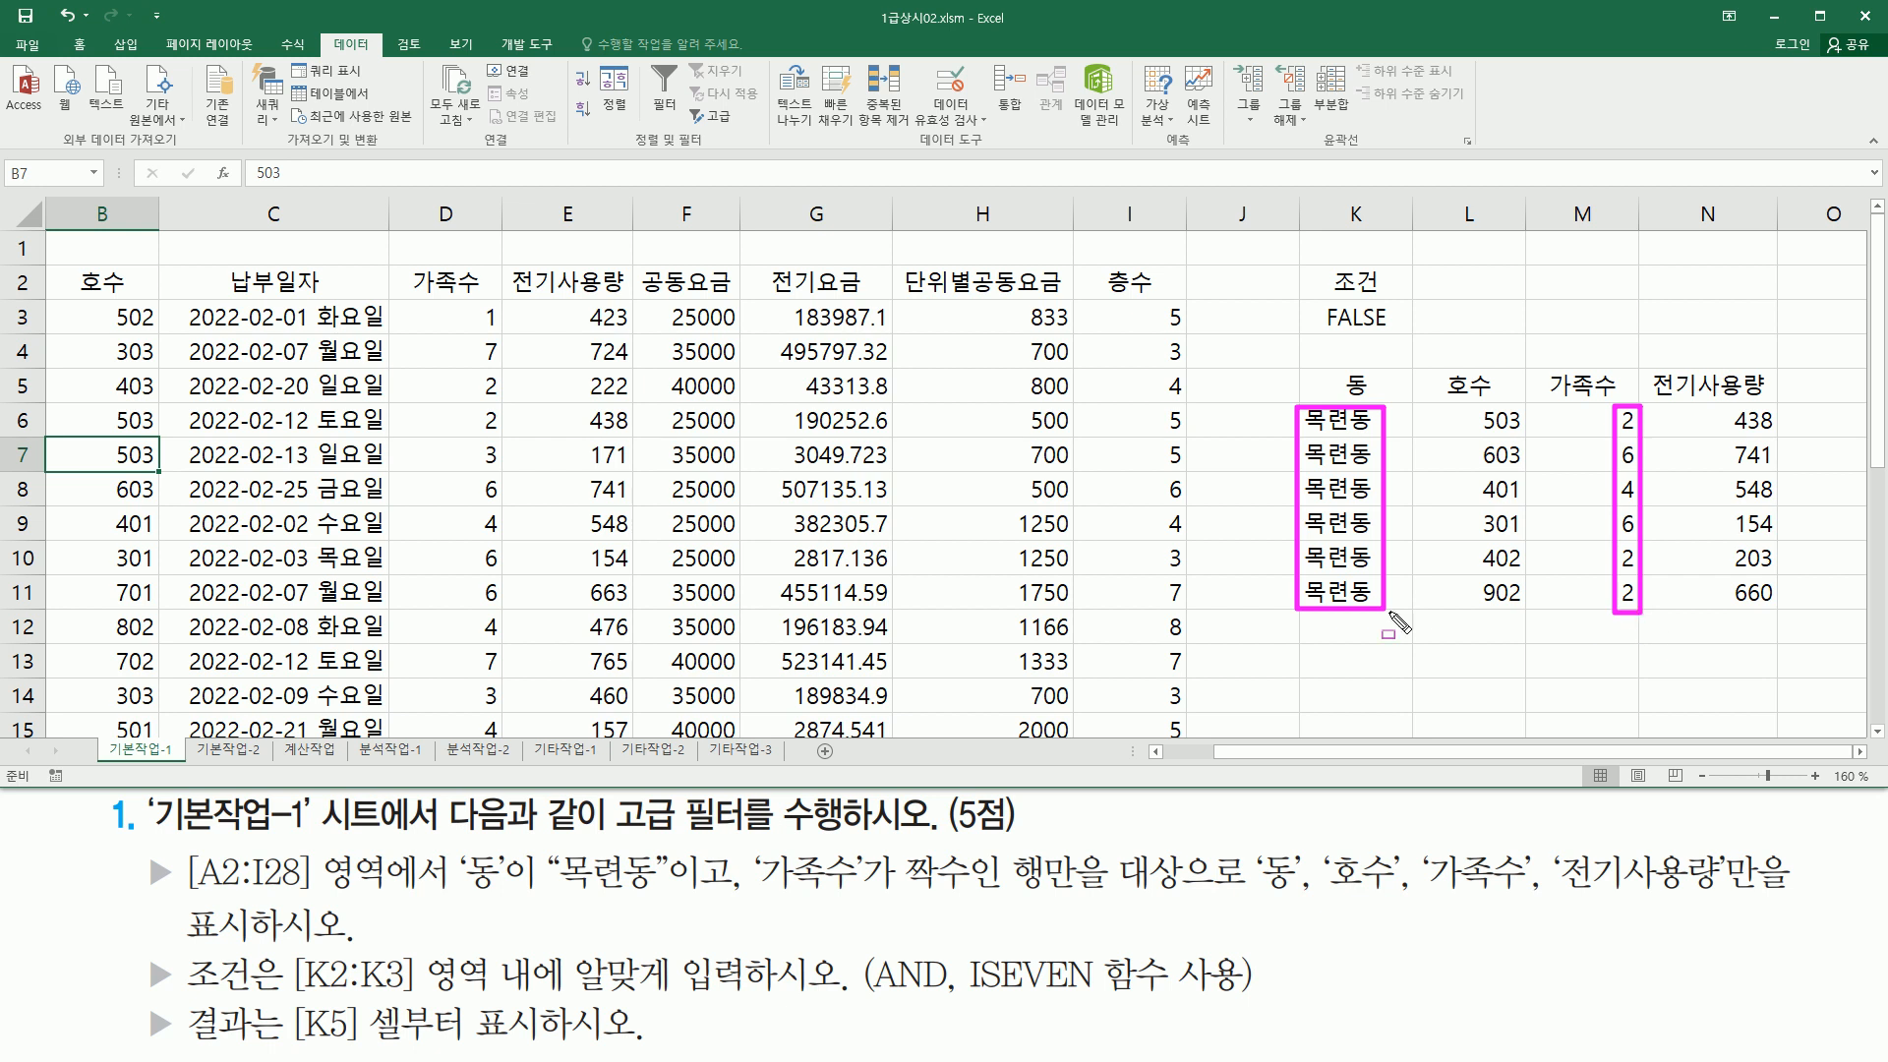
pyautogui.press('Escape')
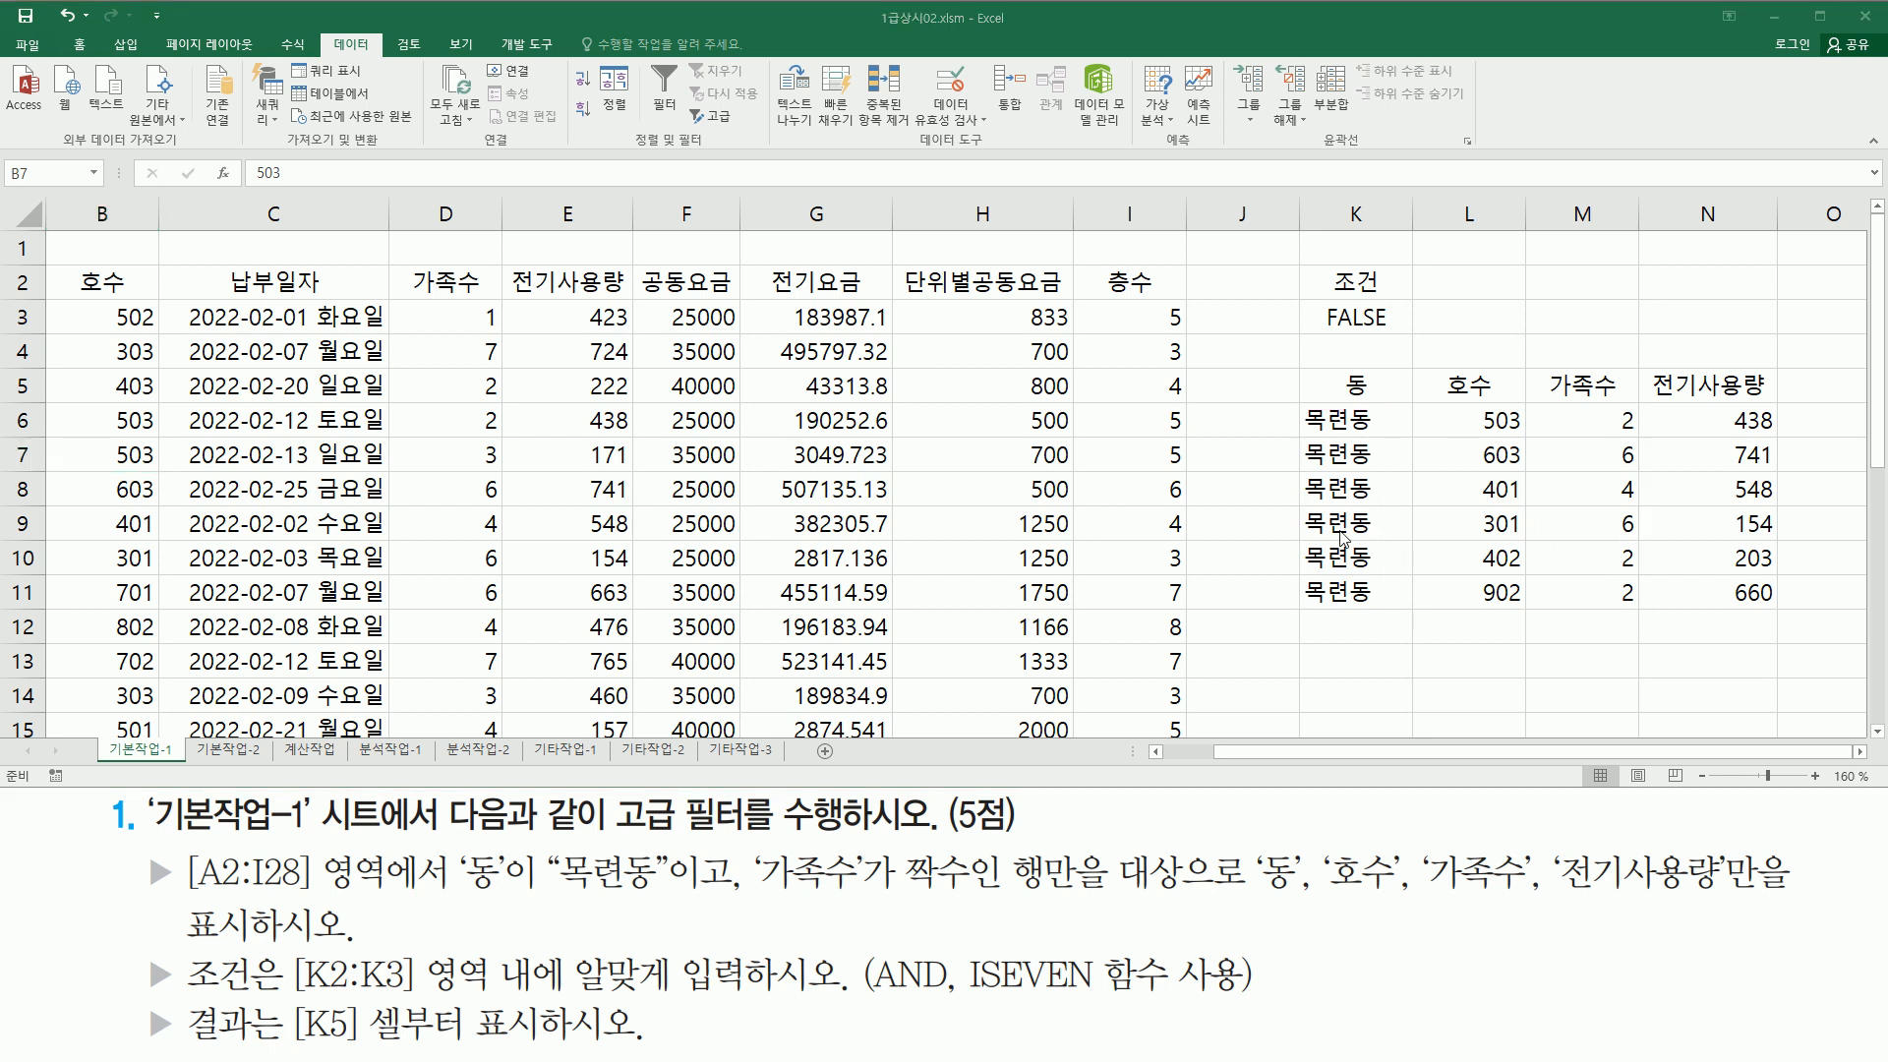
# Step: Paste the criterion formula =AND( A3="목련동", ISEVEN(D3) ) as a text note in cell K13
pyautogui.click(1357, 665)
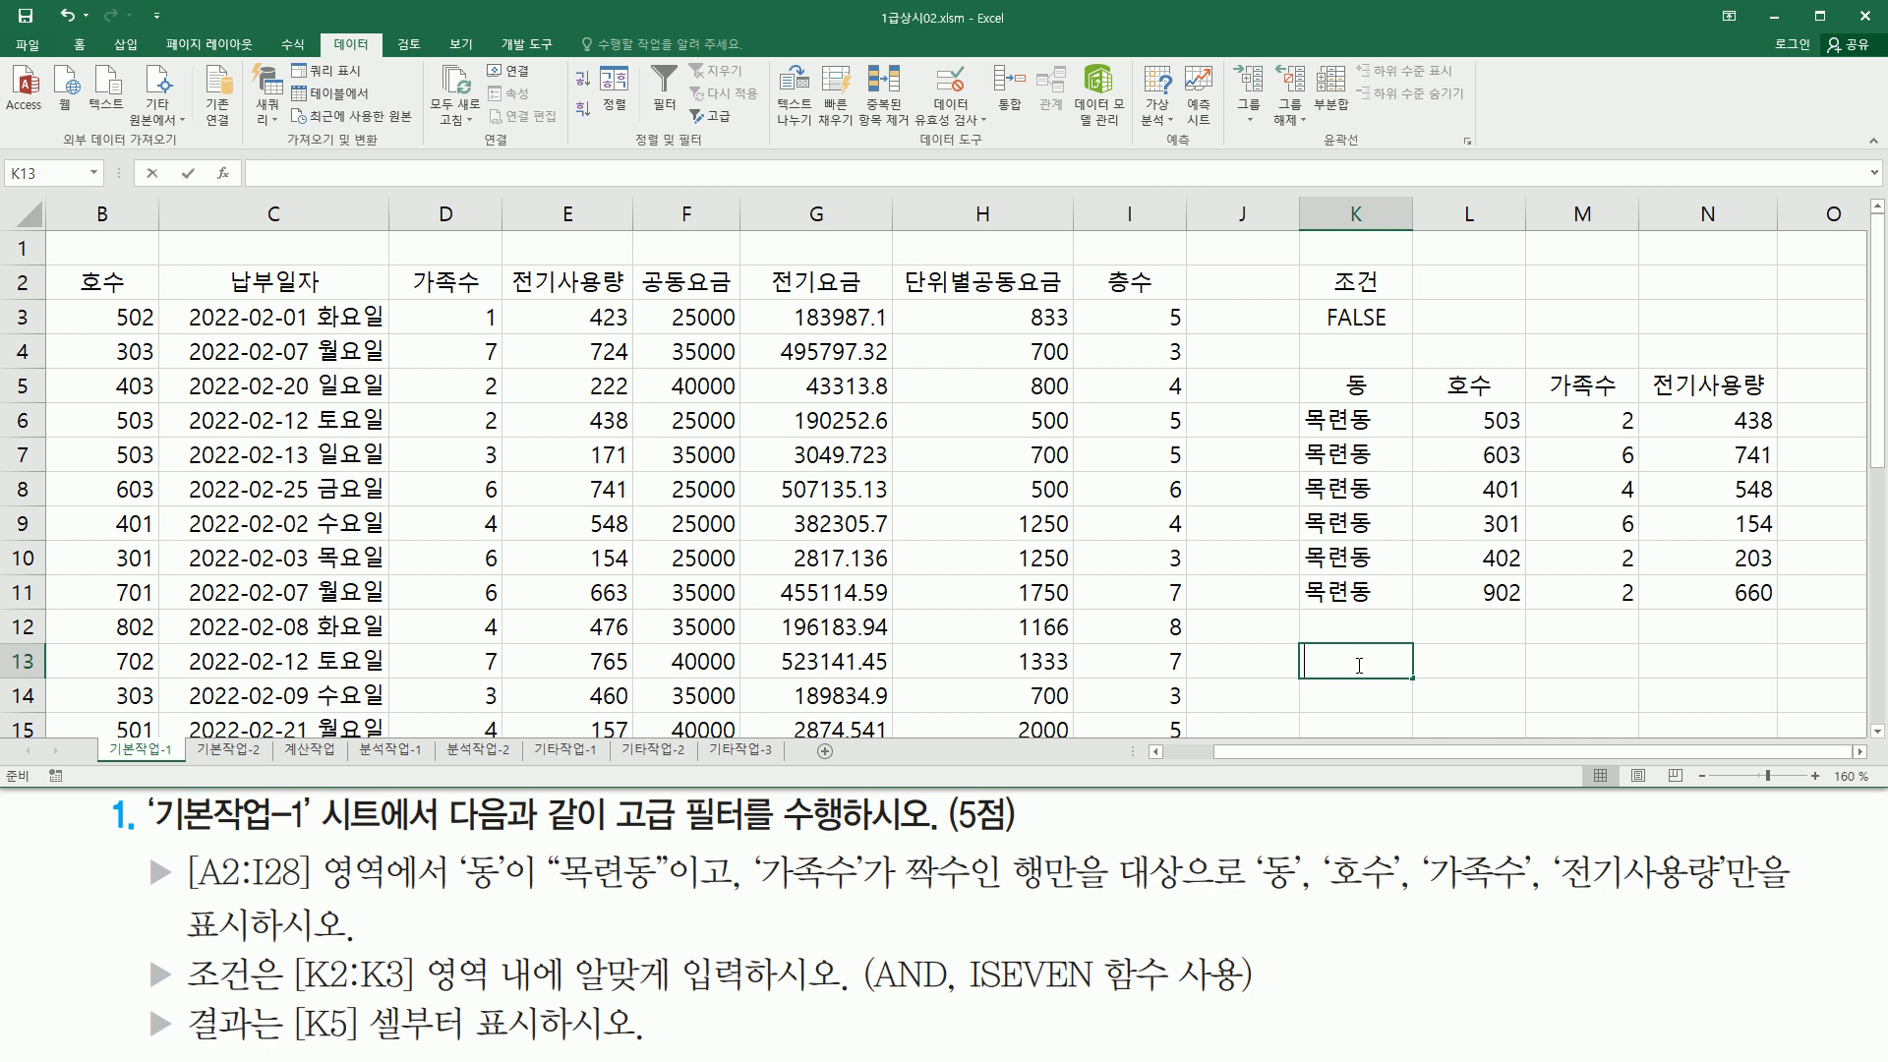
pyautogui.hotkey('ctrl', 'v')
pyautogui.press('Return')
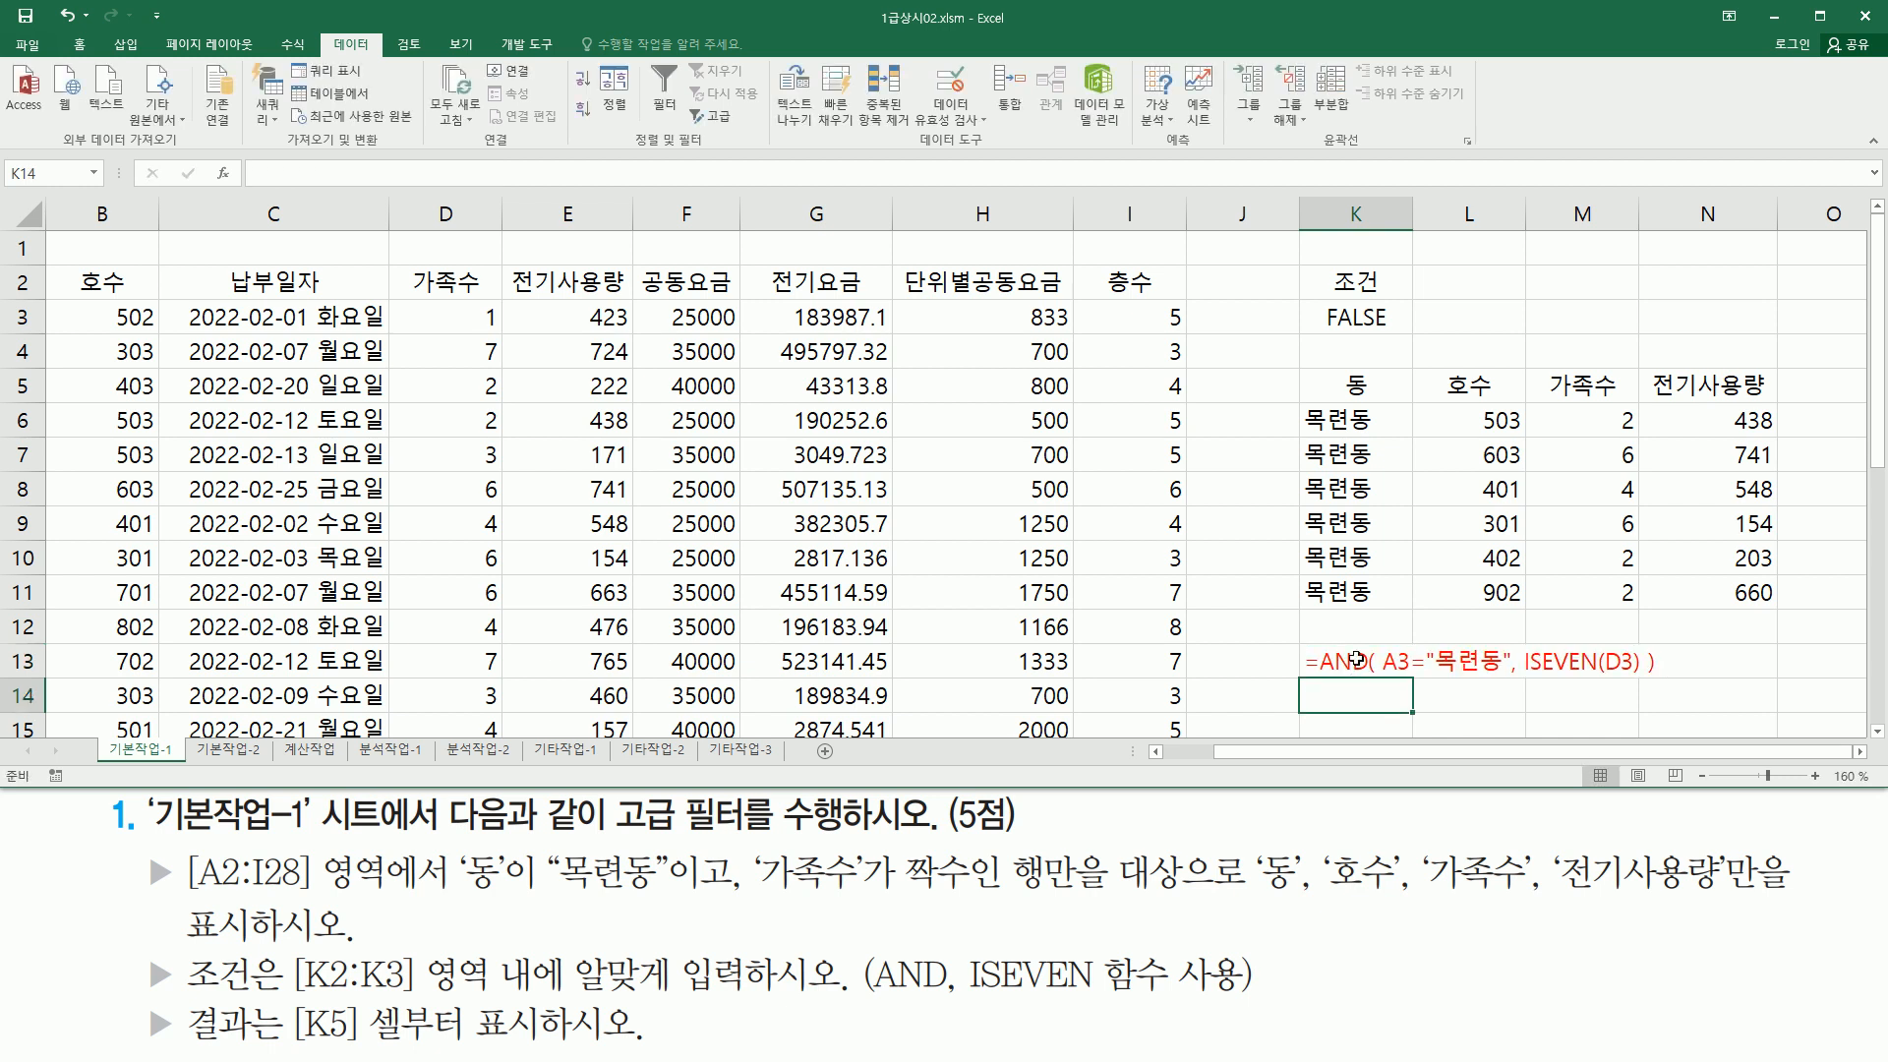
pyautogui.hotkey('ctrl', '2')
pyautogui.moveTo(1383, 677); pyautogui.dragTo(1640, 678)
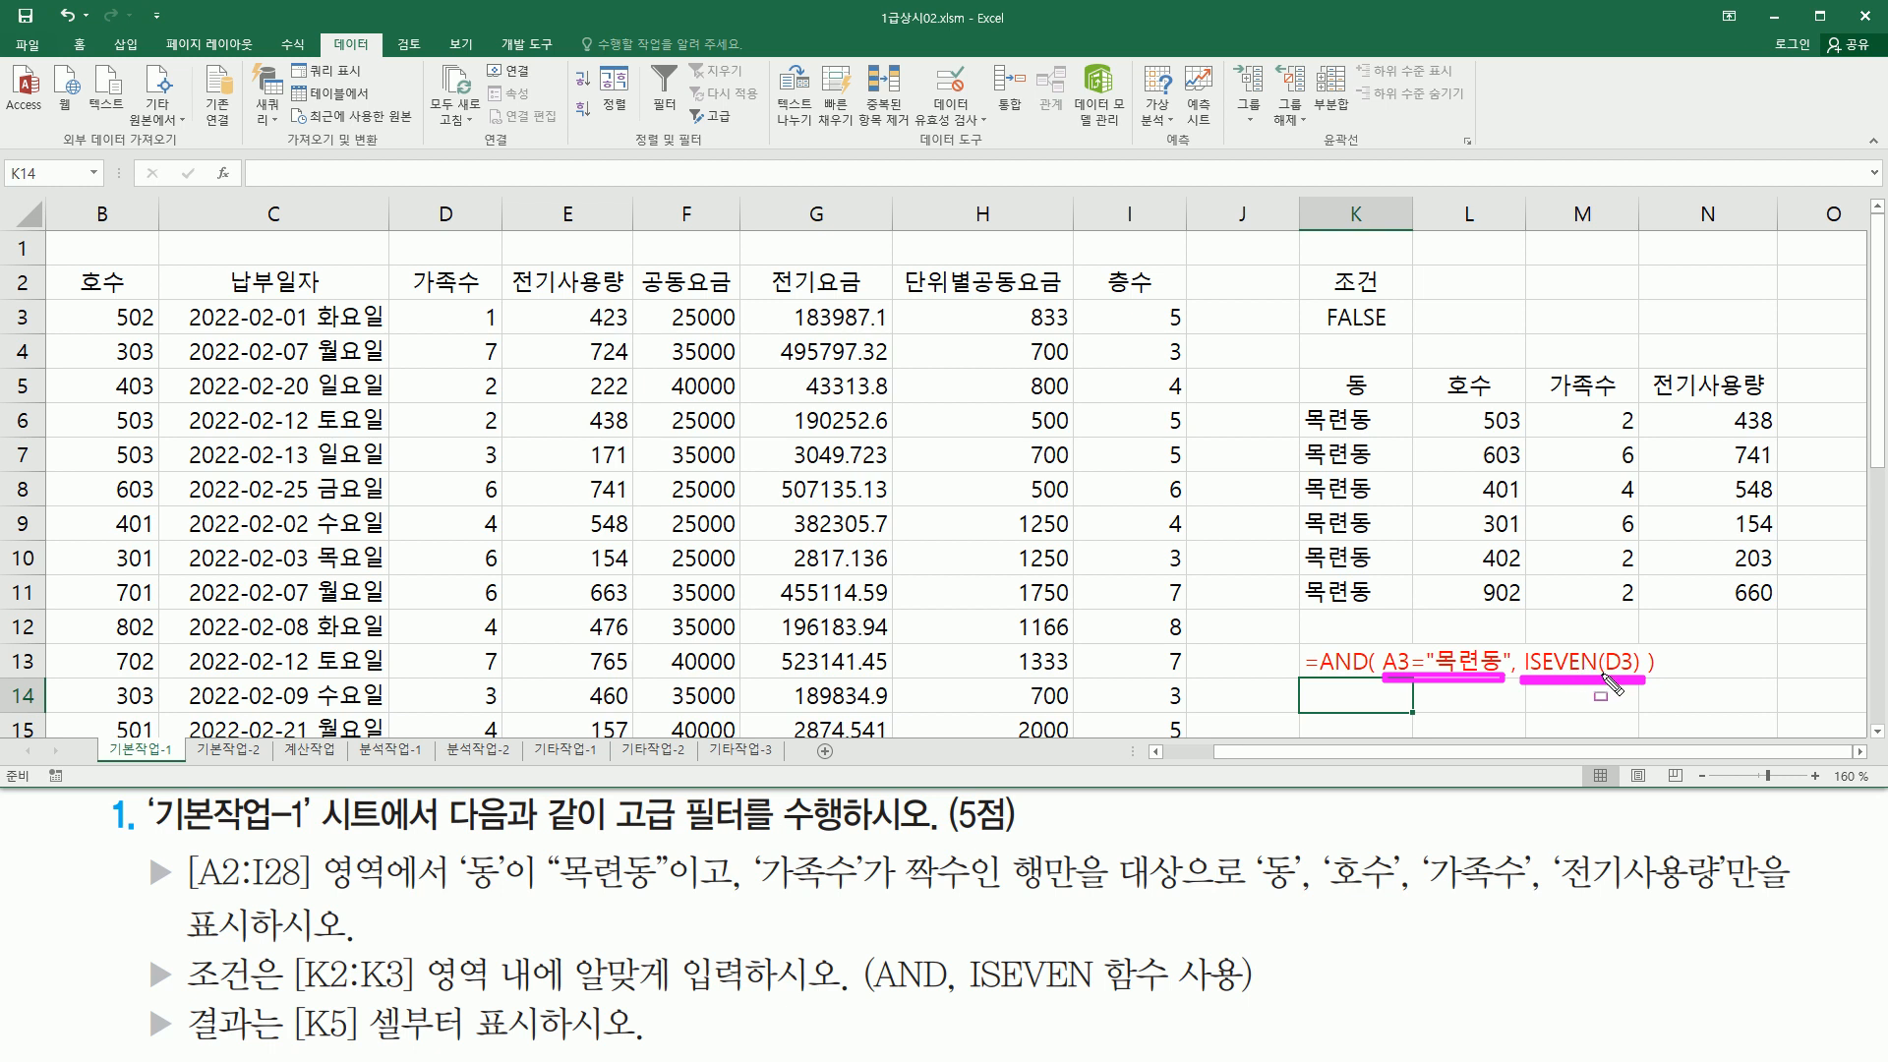
pyautogui.press('Escape')
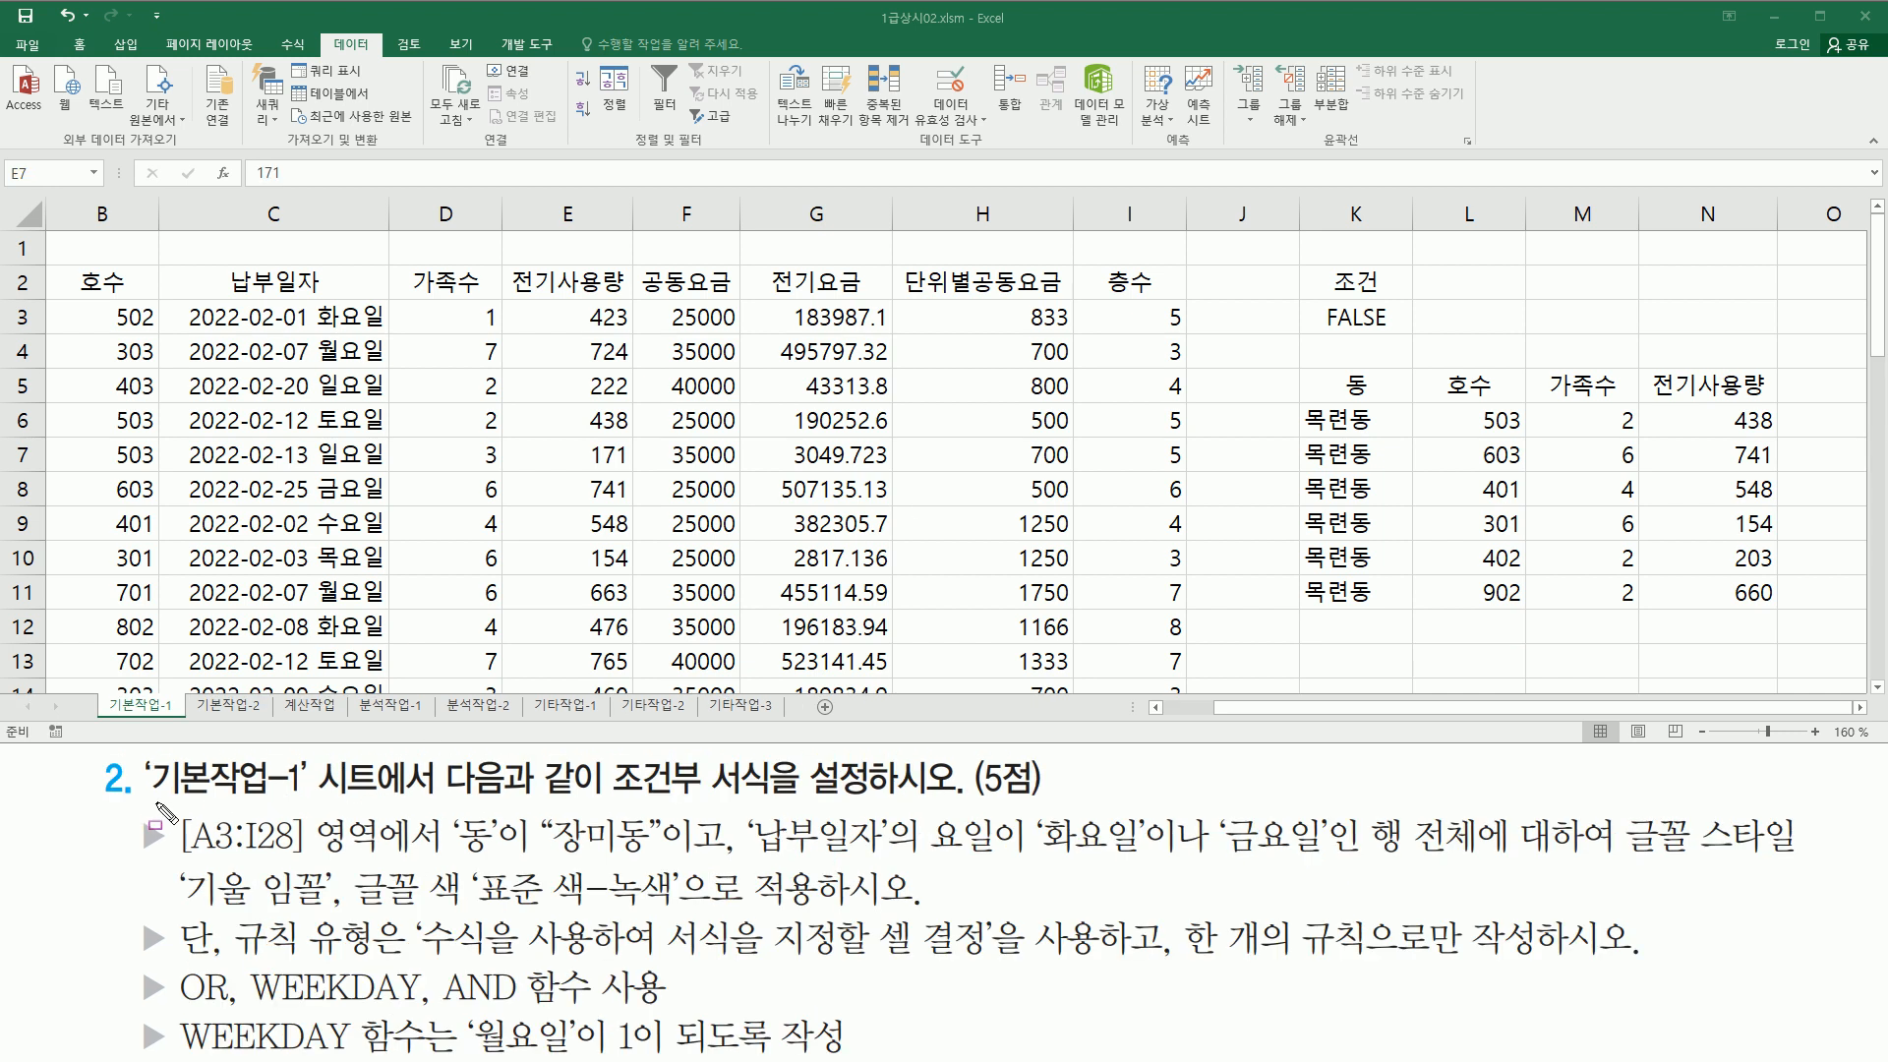
pyautogui.moveTo(144, 798)
pyautogui.mouseDown()
pyautogui.moveTo(314, 826)
pyautogui.moveTo(318, 761)
pyautogui.mouseUp()
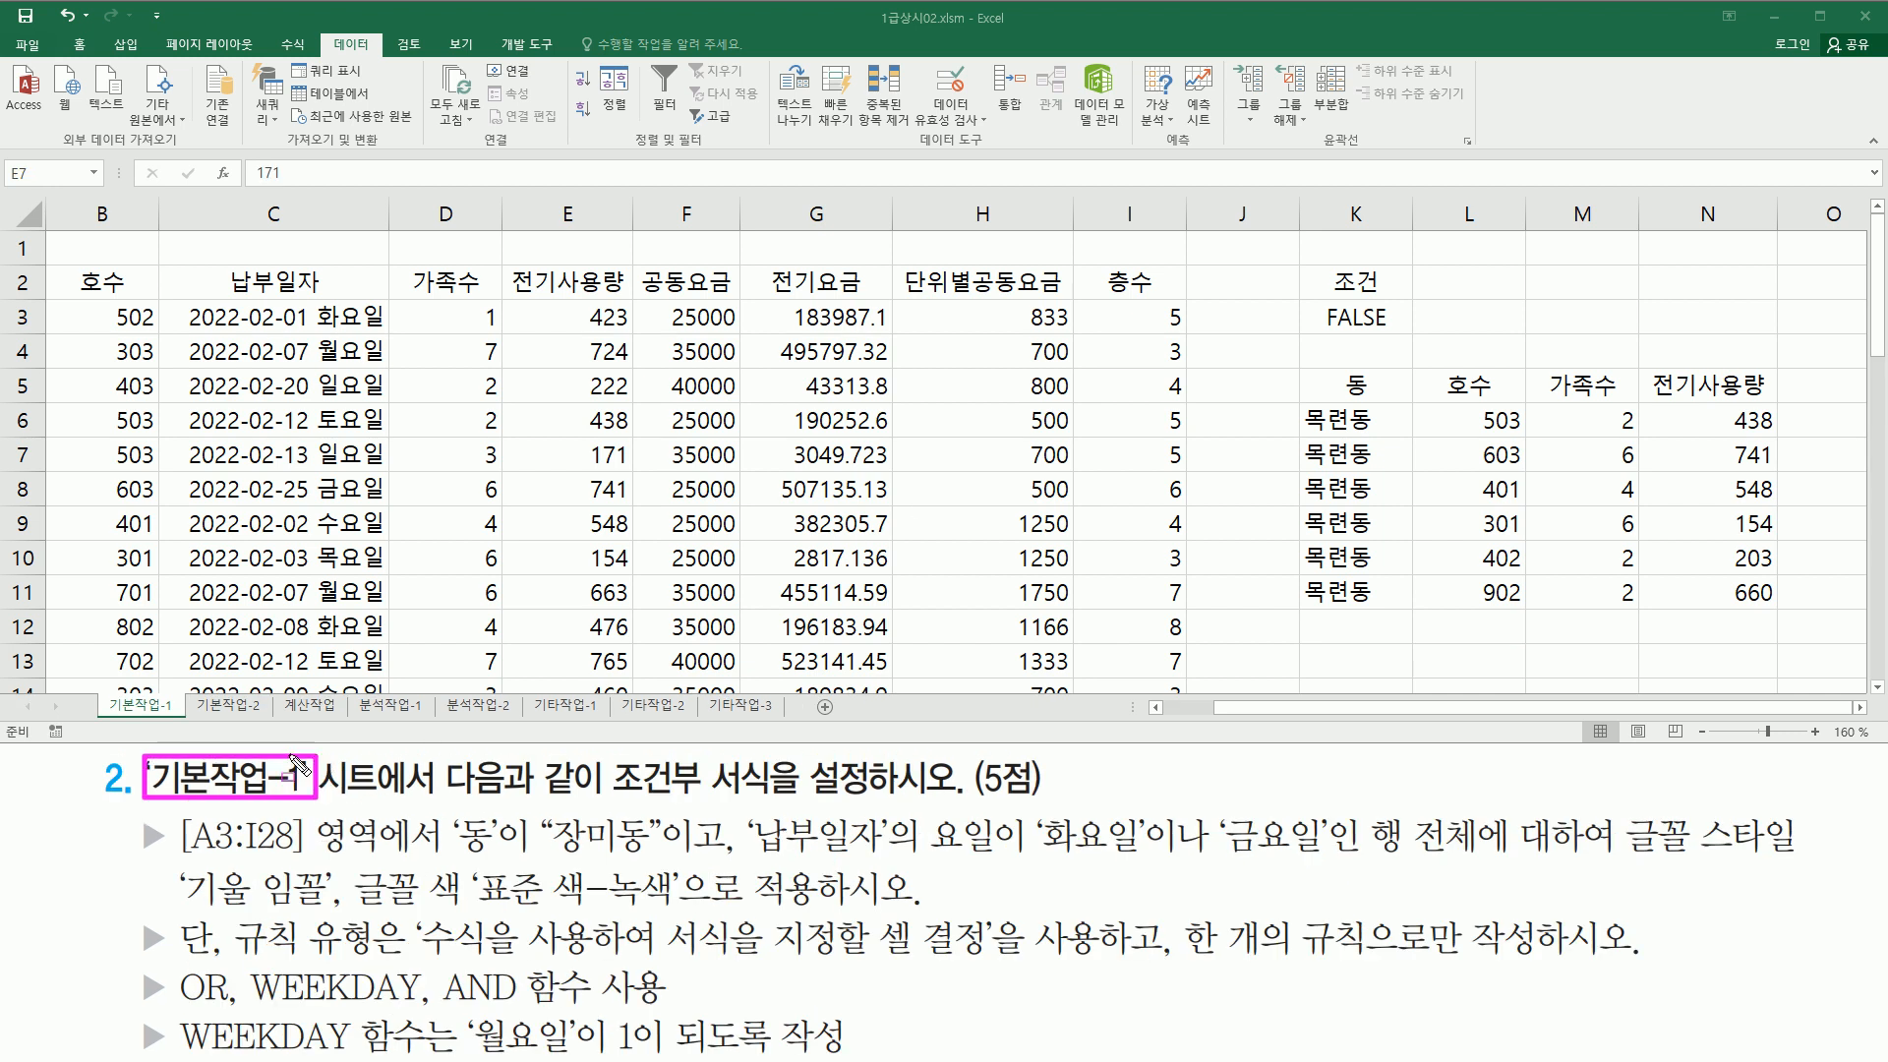
pyautogui.moveTo(112, 688)
pyautogui.mouseDown()
pyautogui.moveTo(148, 726)
pyautogui.moveTo(179, 722)
pyautogui.mouseUp()
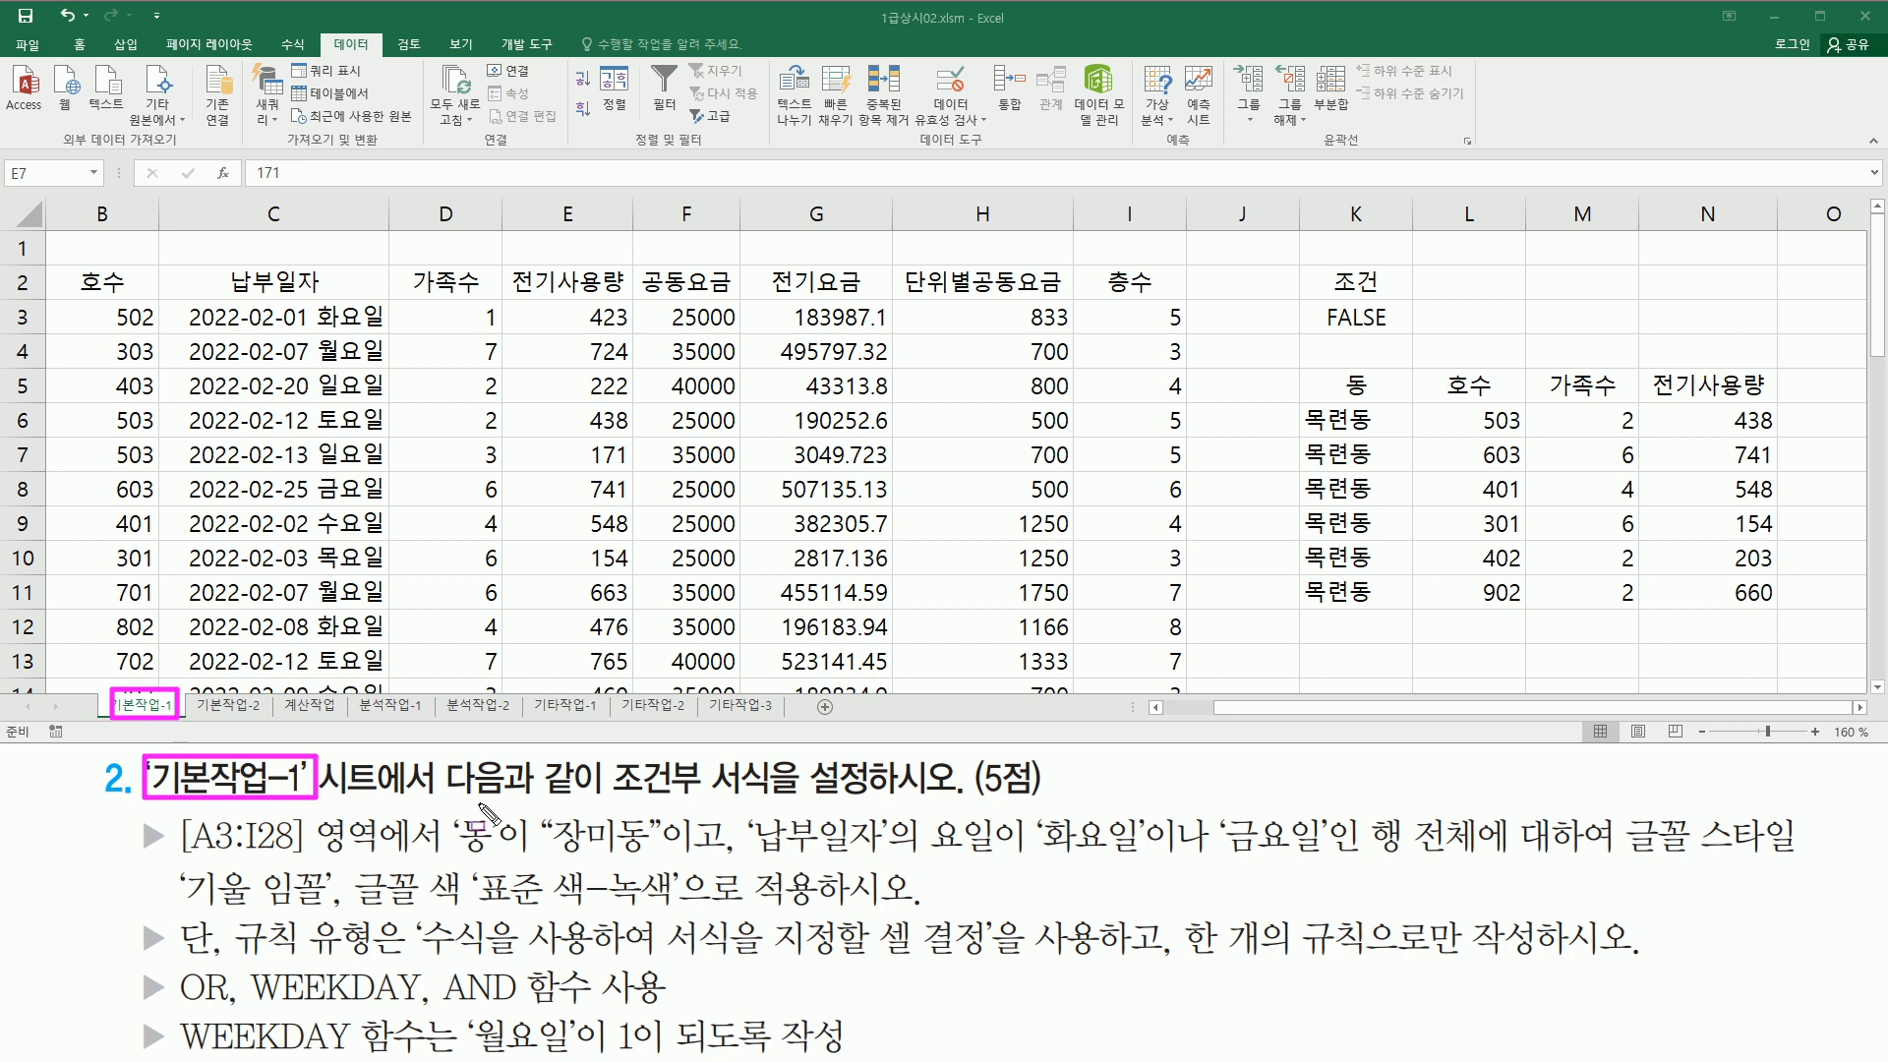
pyautogui.moveTo(605, 798); pyautogui.dragTo(785, 799)
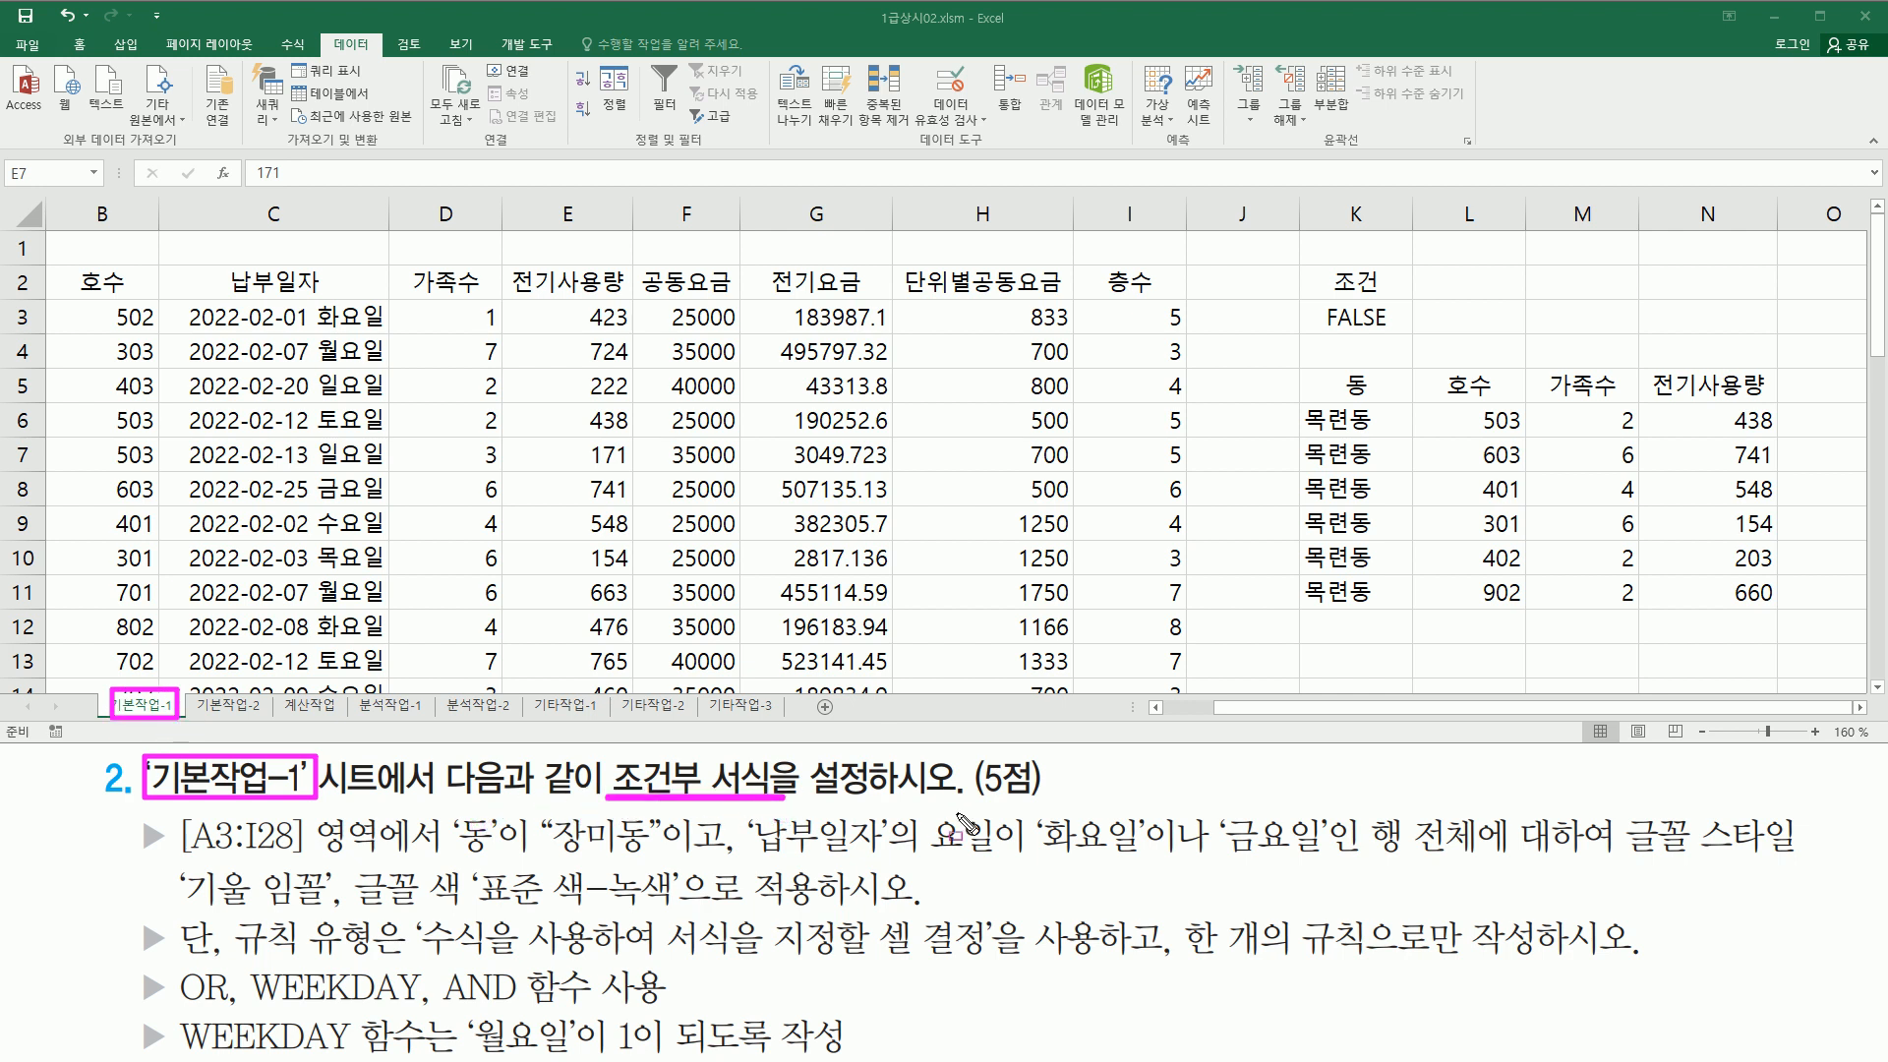
pyautogui.moveTo(973, 800); pyautogui.dragTo(1054, 801)
pyautogui.moveTo(138, 818); pyautogui.dragTo(171, 1055)
pyautogui.press('Escape')
pyautogui.hotkey('ctrl', '2')
pyautogui.moveTo(172, 809)
pyautogui.mouseDown()
pyautogui.moveTo(285, 885)
pyautogui.moveTo(377, 862)
pyautogui.mouseUp()
pyautogui.press('Escape')
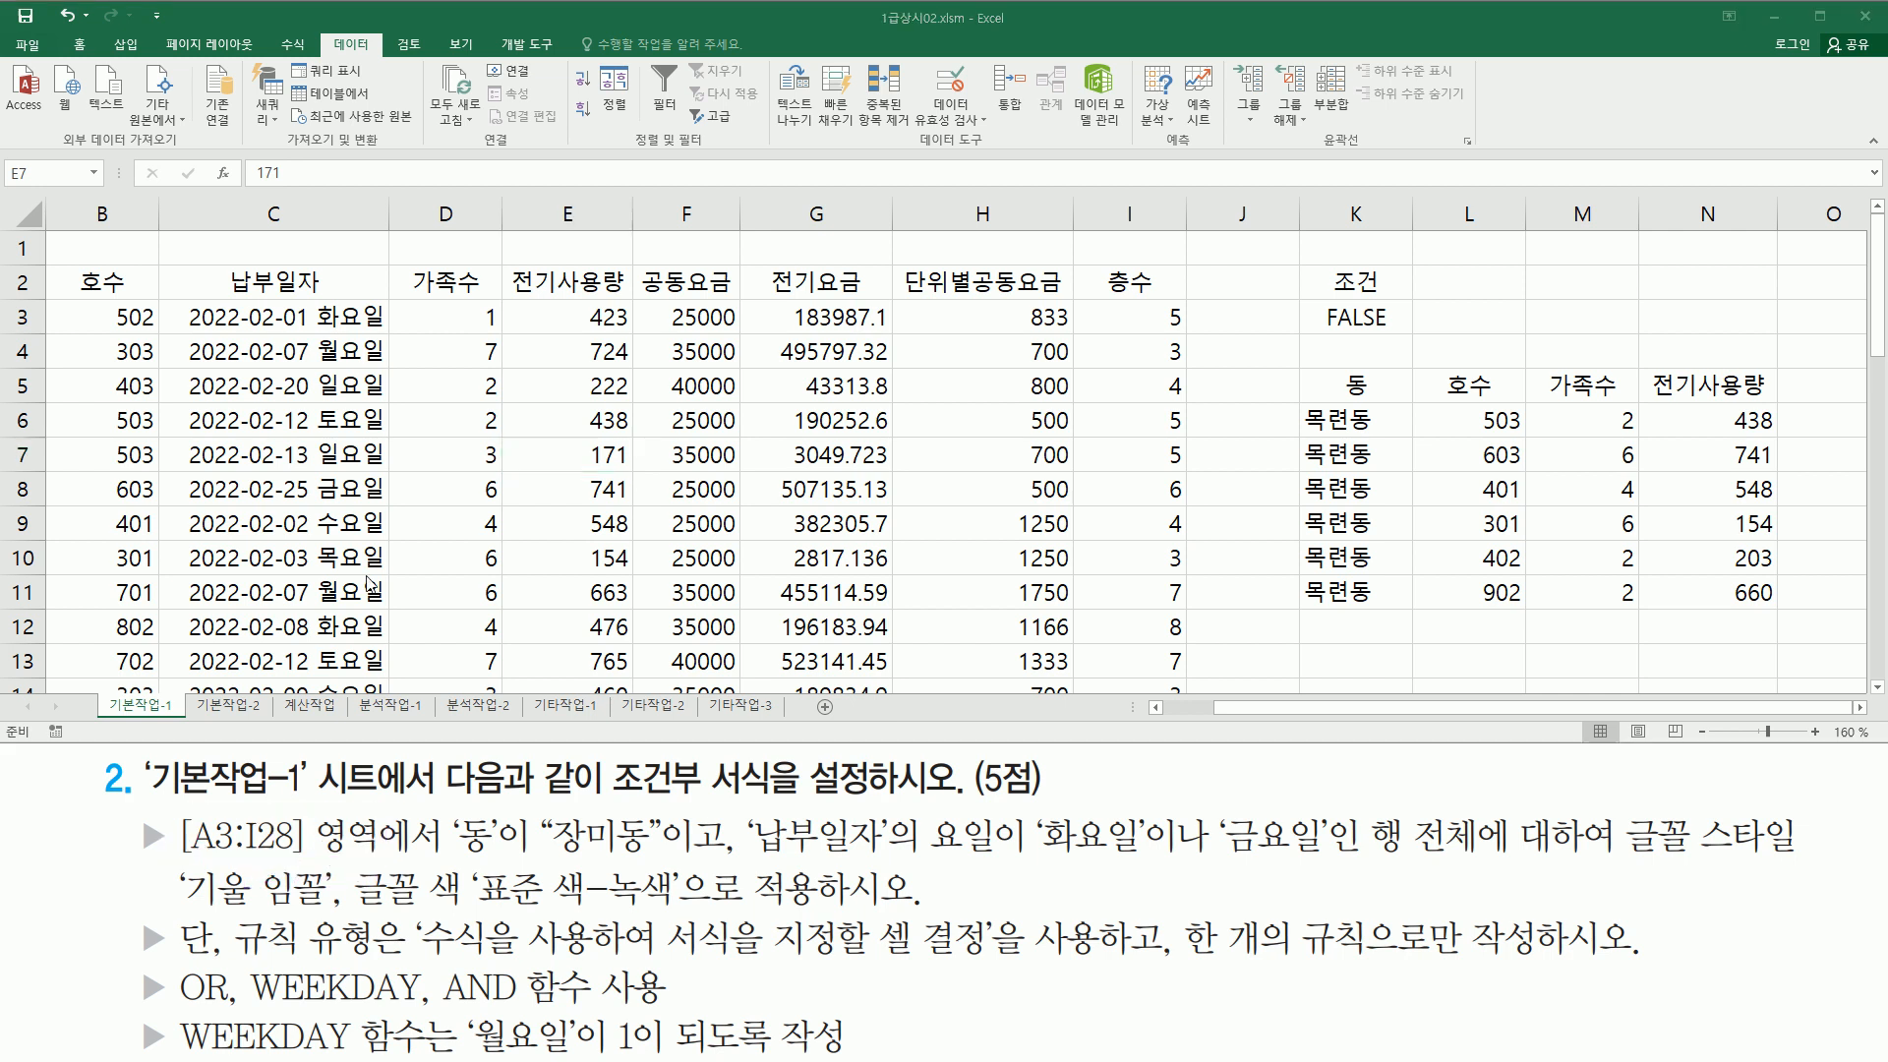
# Step: Examine the data in A3:I28 against the conditional formatting requirements for 동, 납부일자 and the WEEKDAY function
pyautogui.click(1183, 710)
pyautogui.click(132, 290)
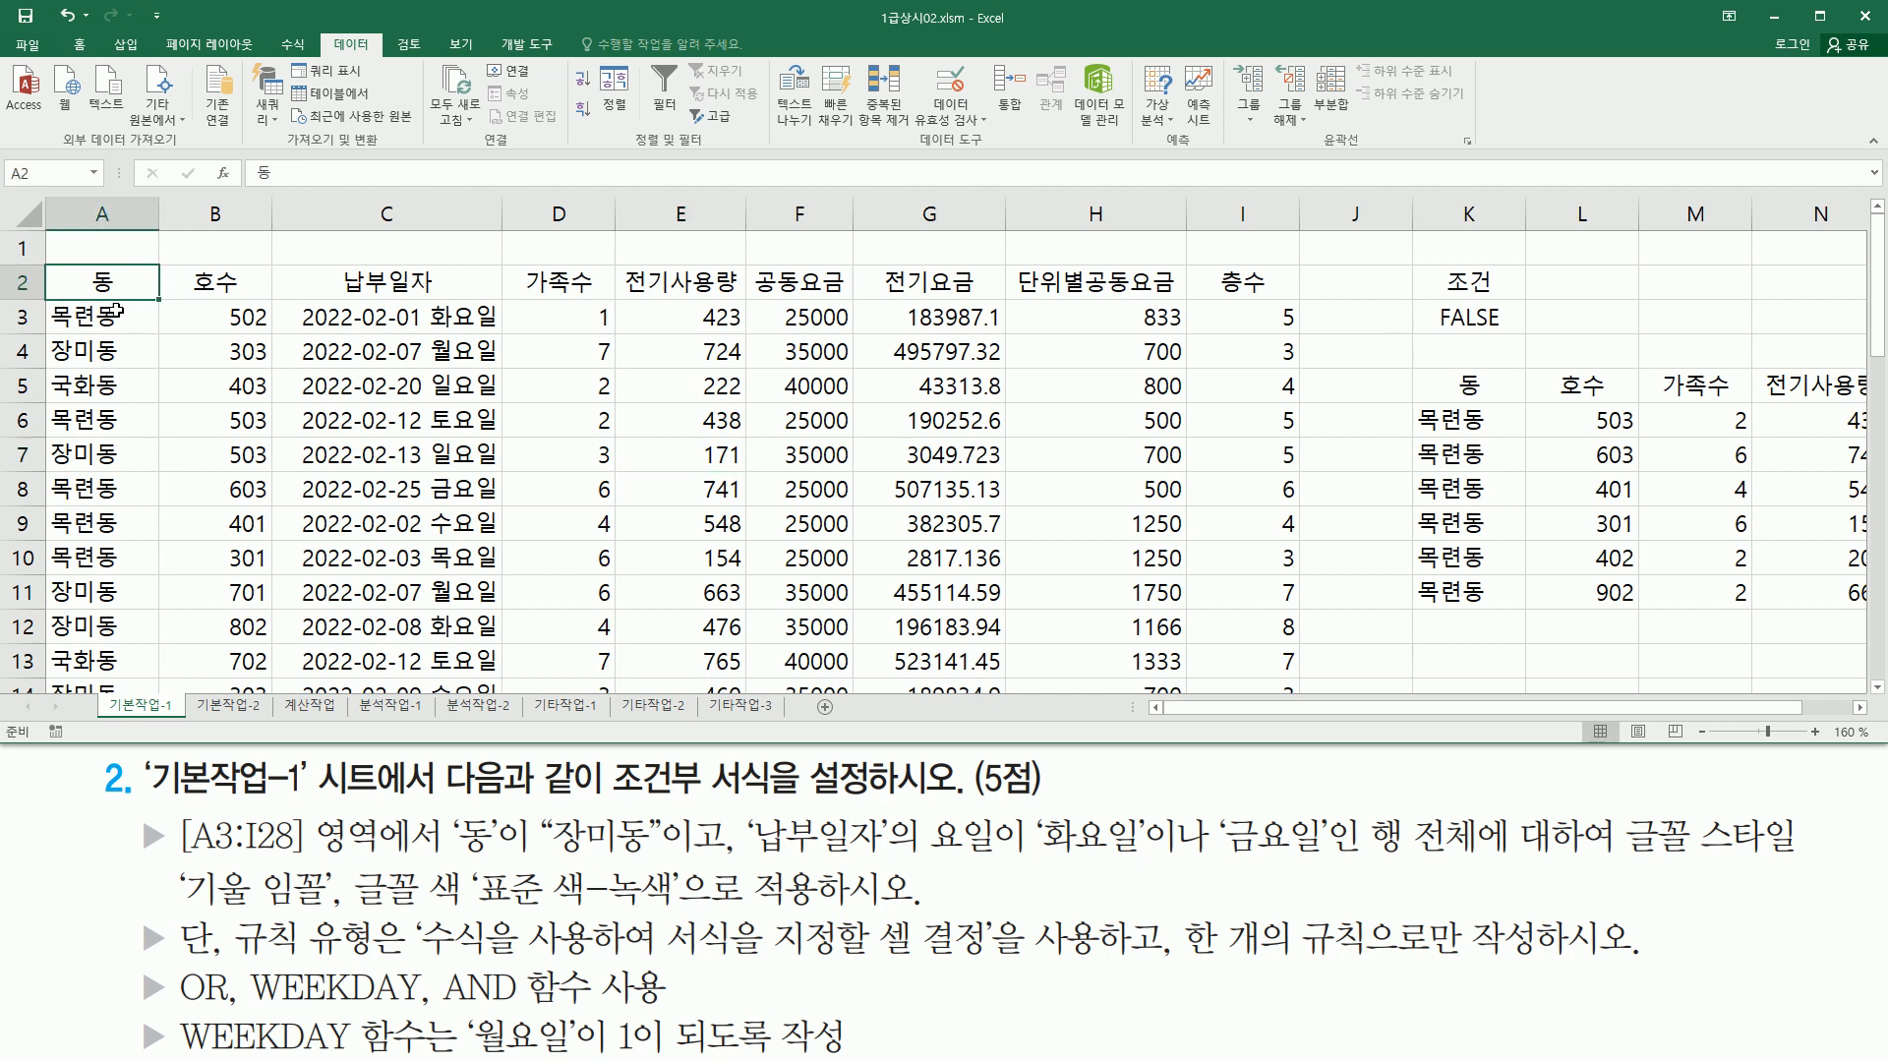
pyautogui.click(108, 316)
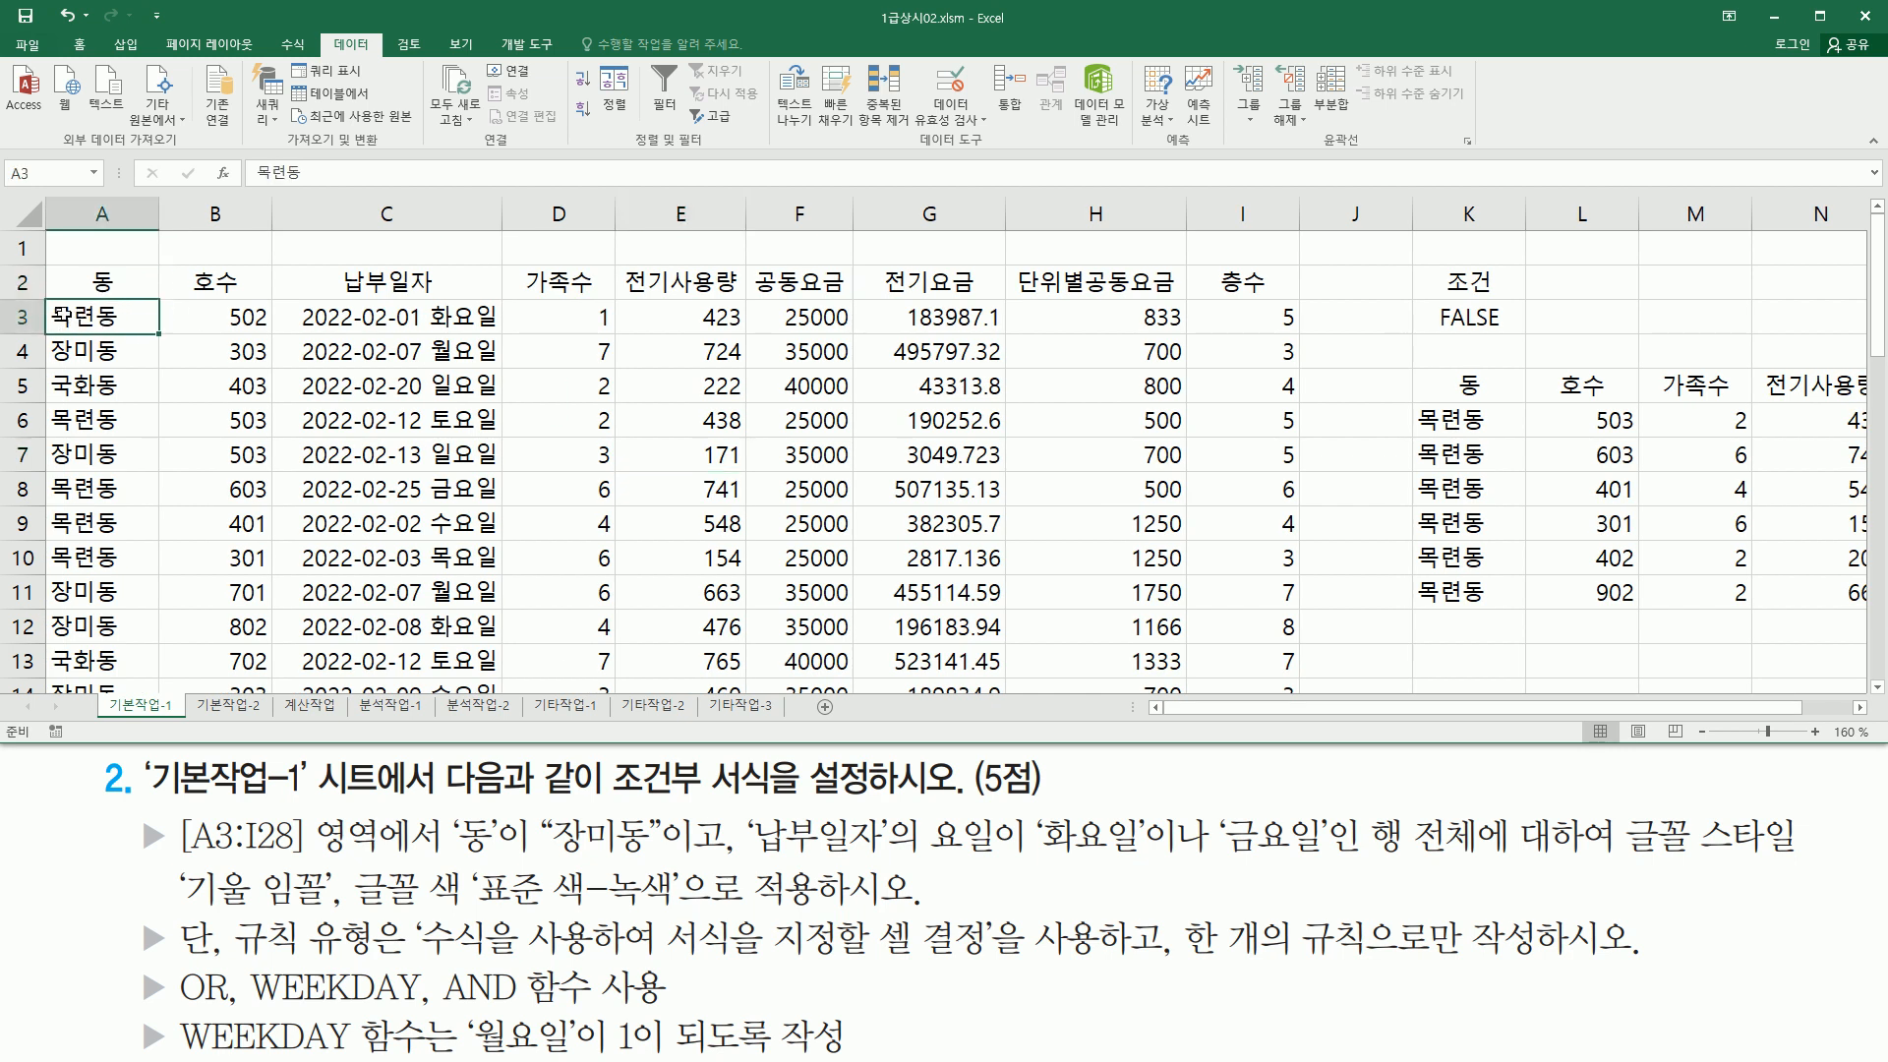
pyautogui.moveTo(56, 308)
pyautogui.mouseDown()
pyautogui.moveTo(1290, 492)
pyautogui.moveTo(1303, 723)
pyautogui.moveTo(1303, 696)
pyautogui.mouseUp()
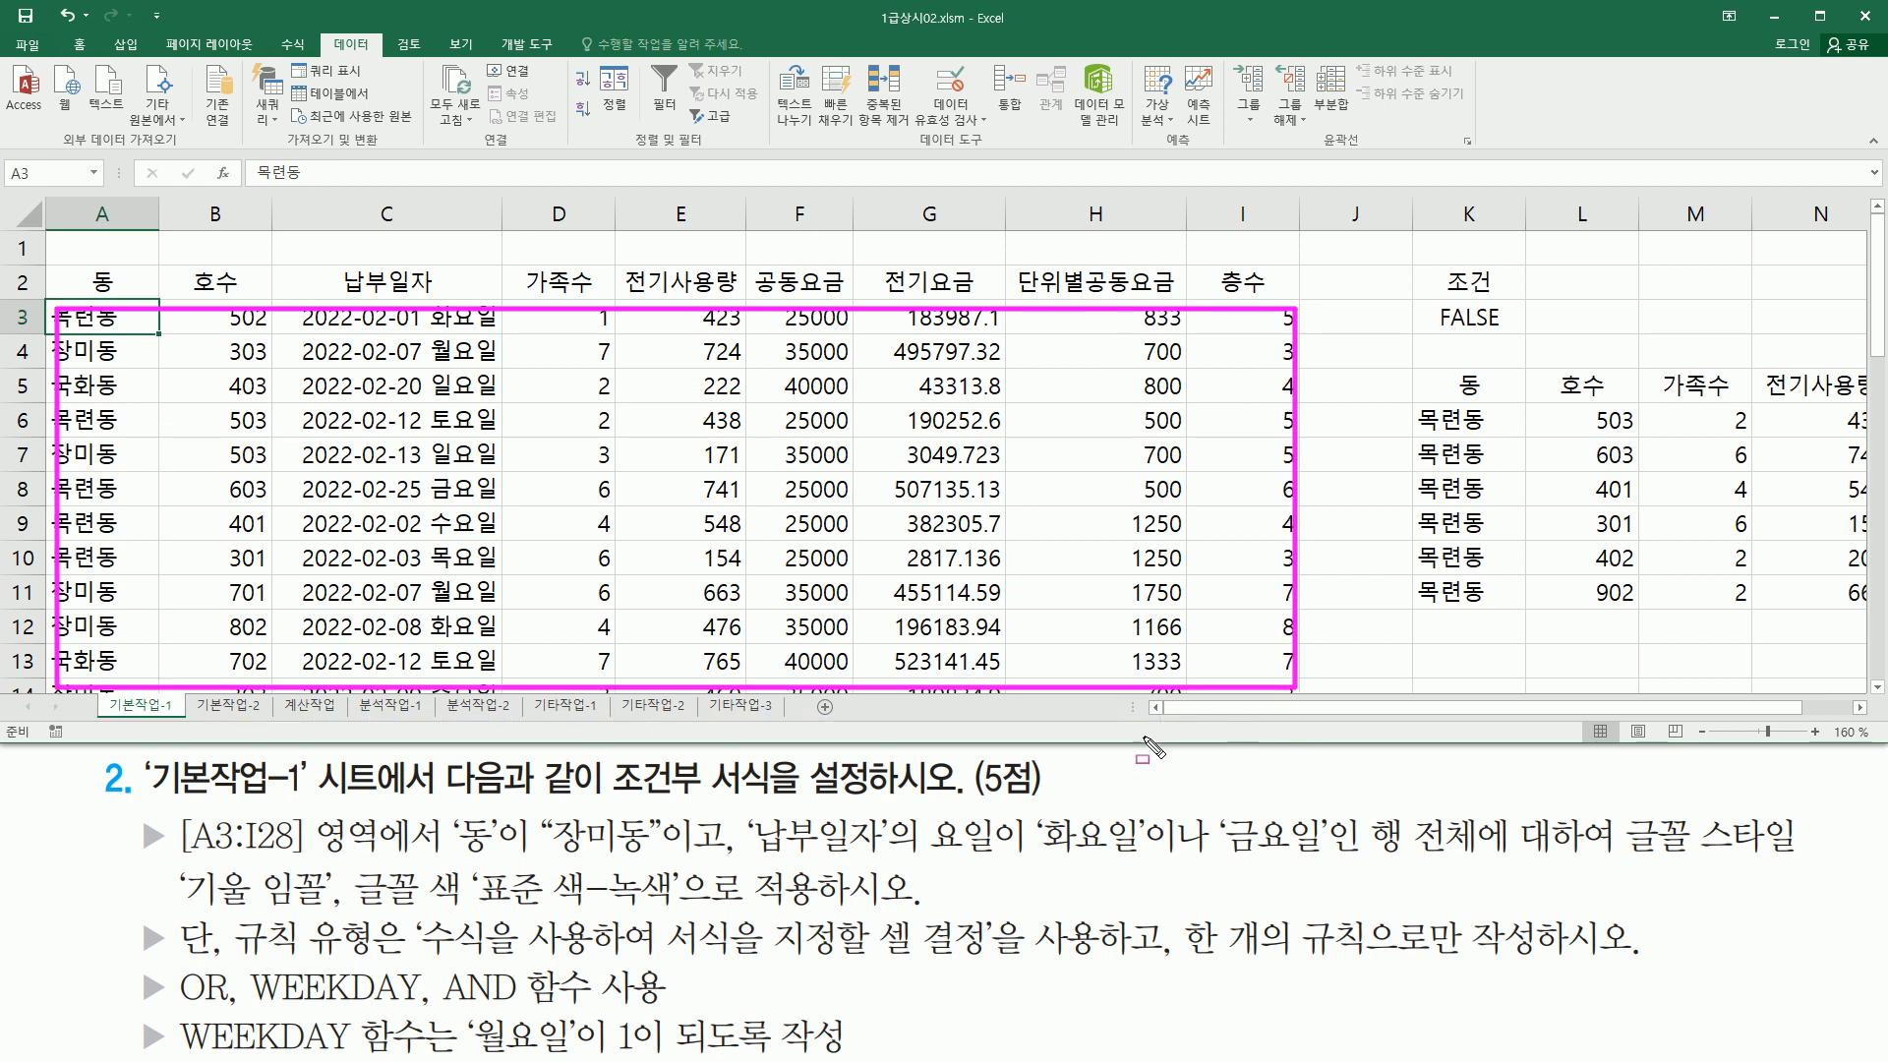
pyautogui.press('Escape')
pyautogui.moveTo(455, 858); pyautogui.dragTo(675, 860)
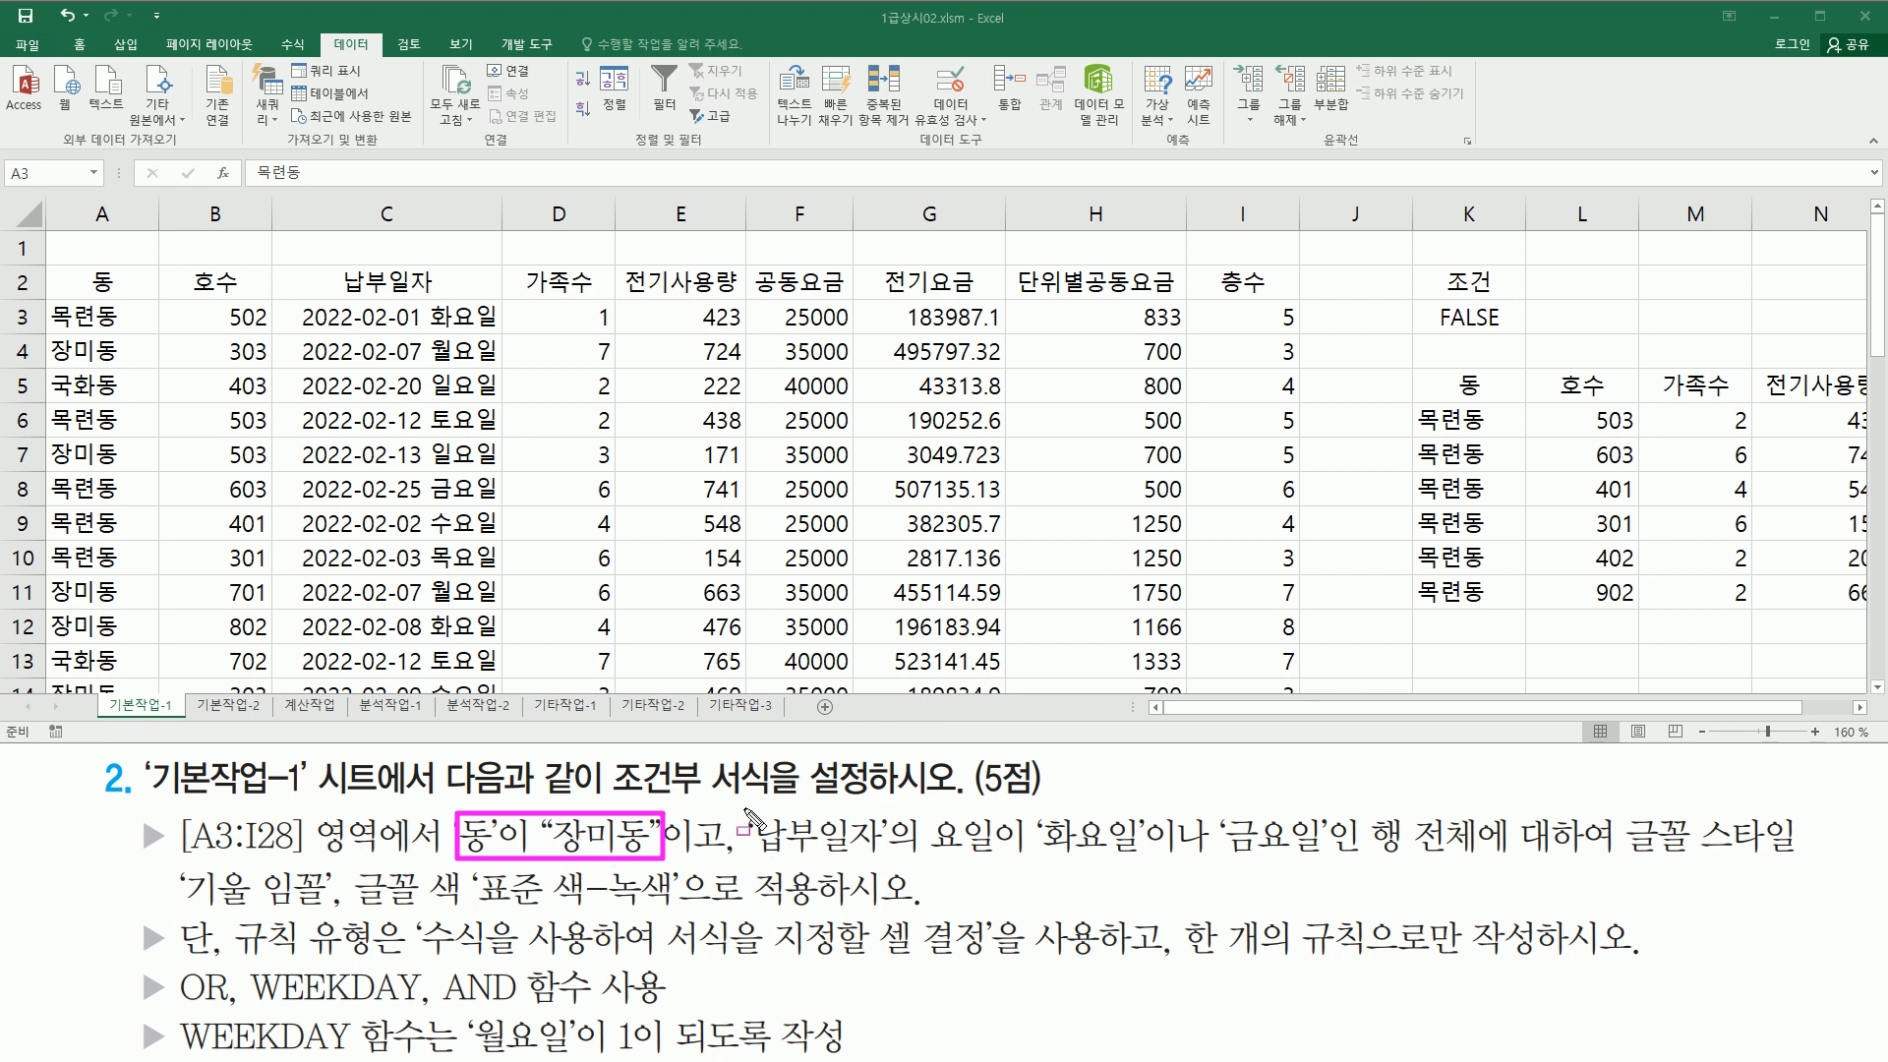
pyautogui.moveTo(740, 812)
pyautogui.mouseDown()
pyautogui.moveTo(779, 856)
pyautogui.moveTo(901, 861)
pyautogui.mouseUp()
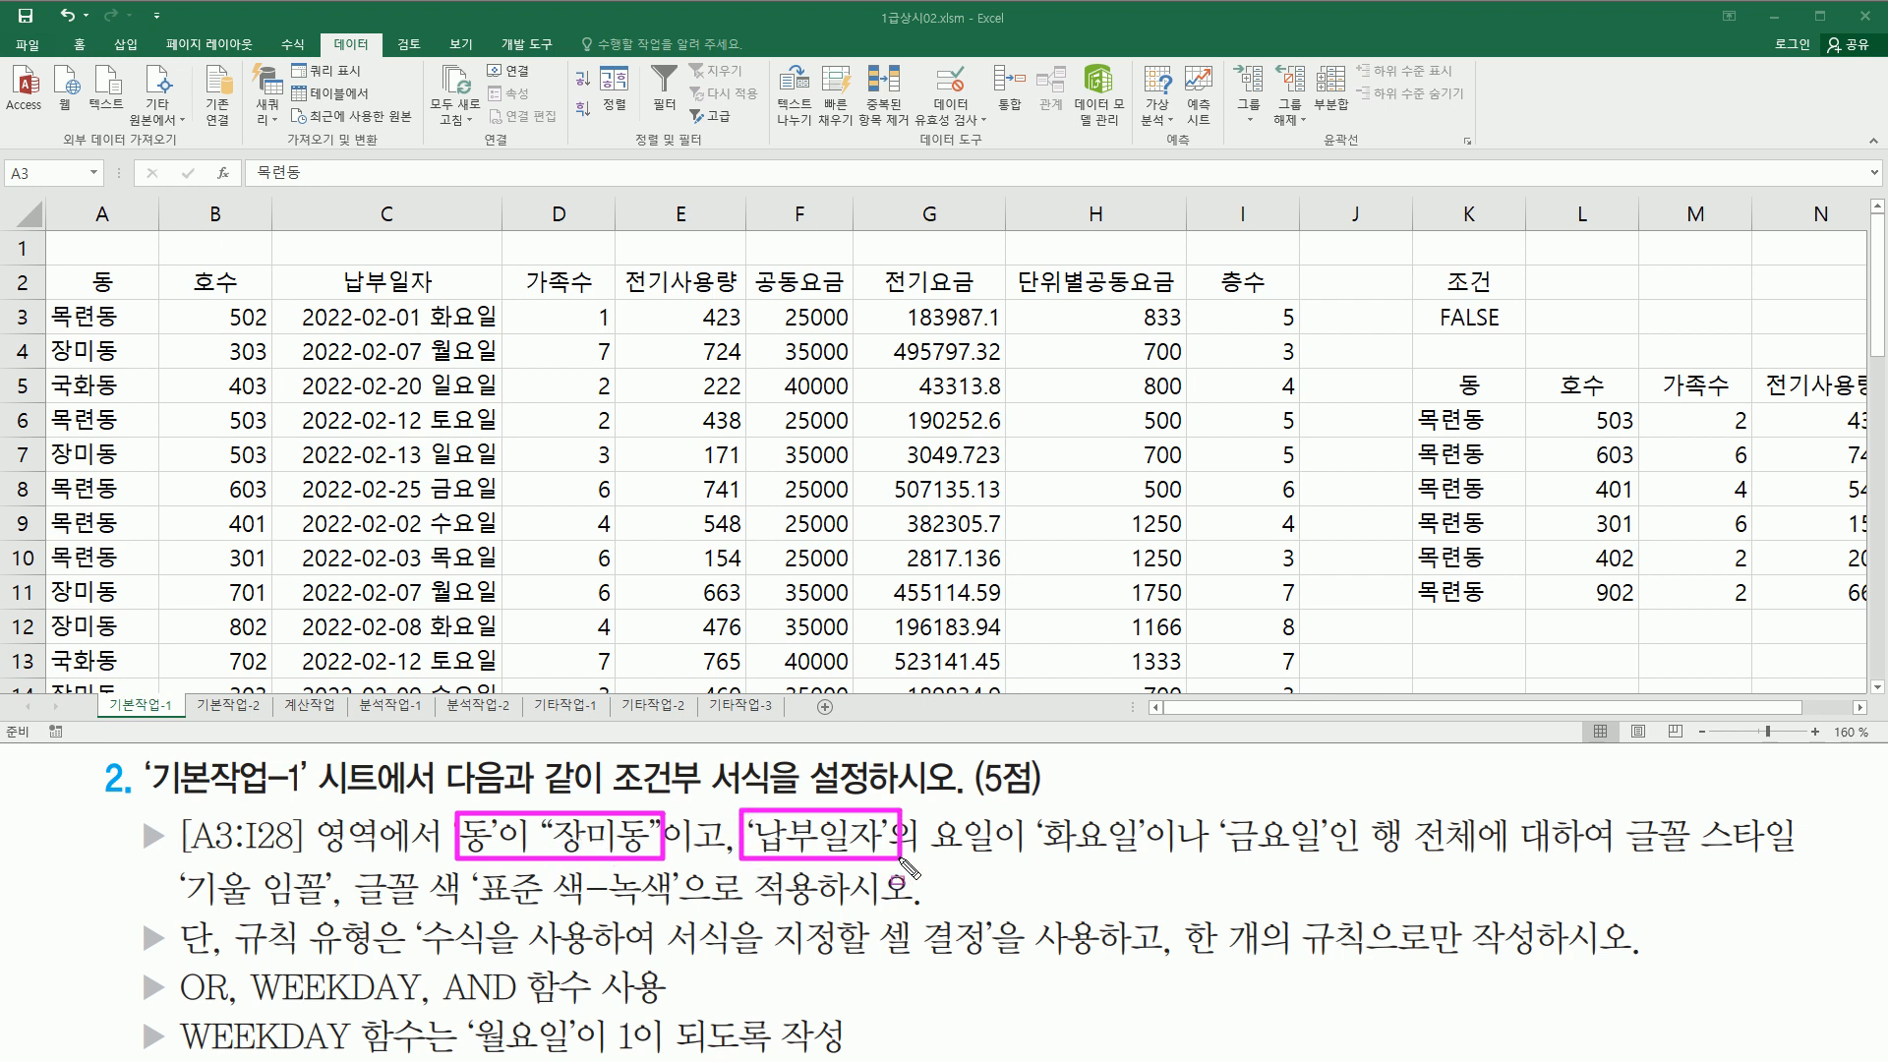
pyautogui.moveTo(284, 301); pyautogui.dragTo(501, 687)
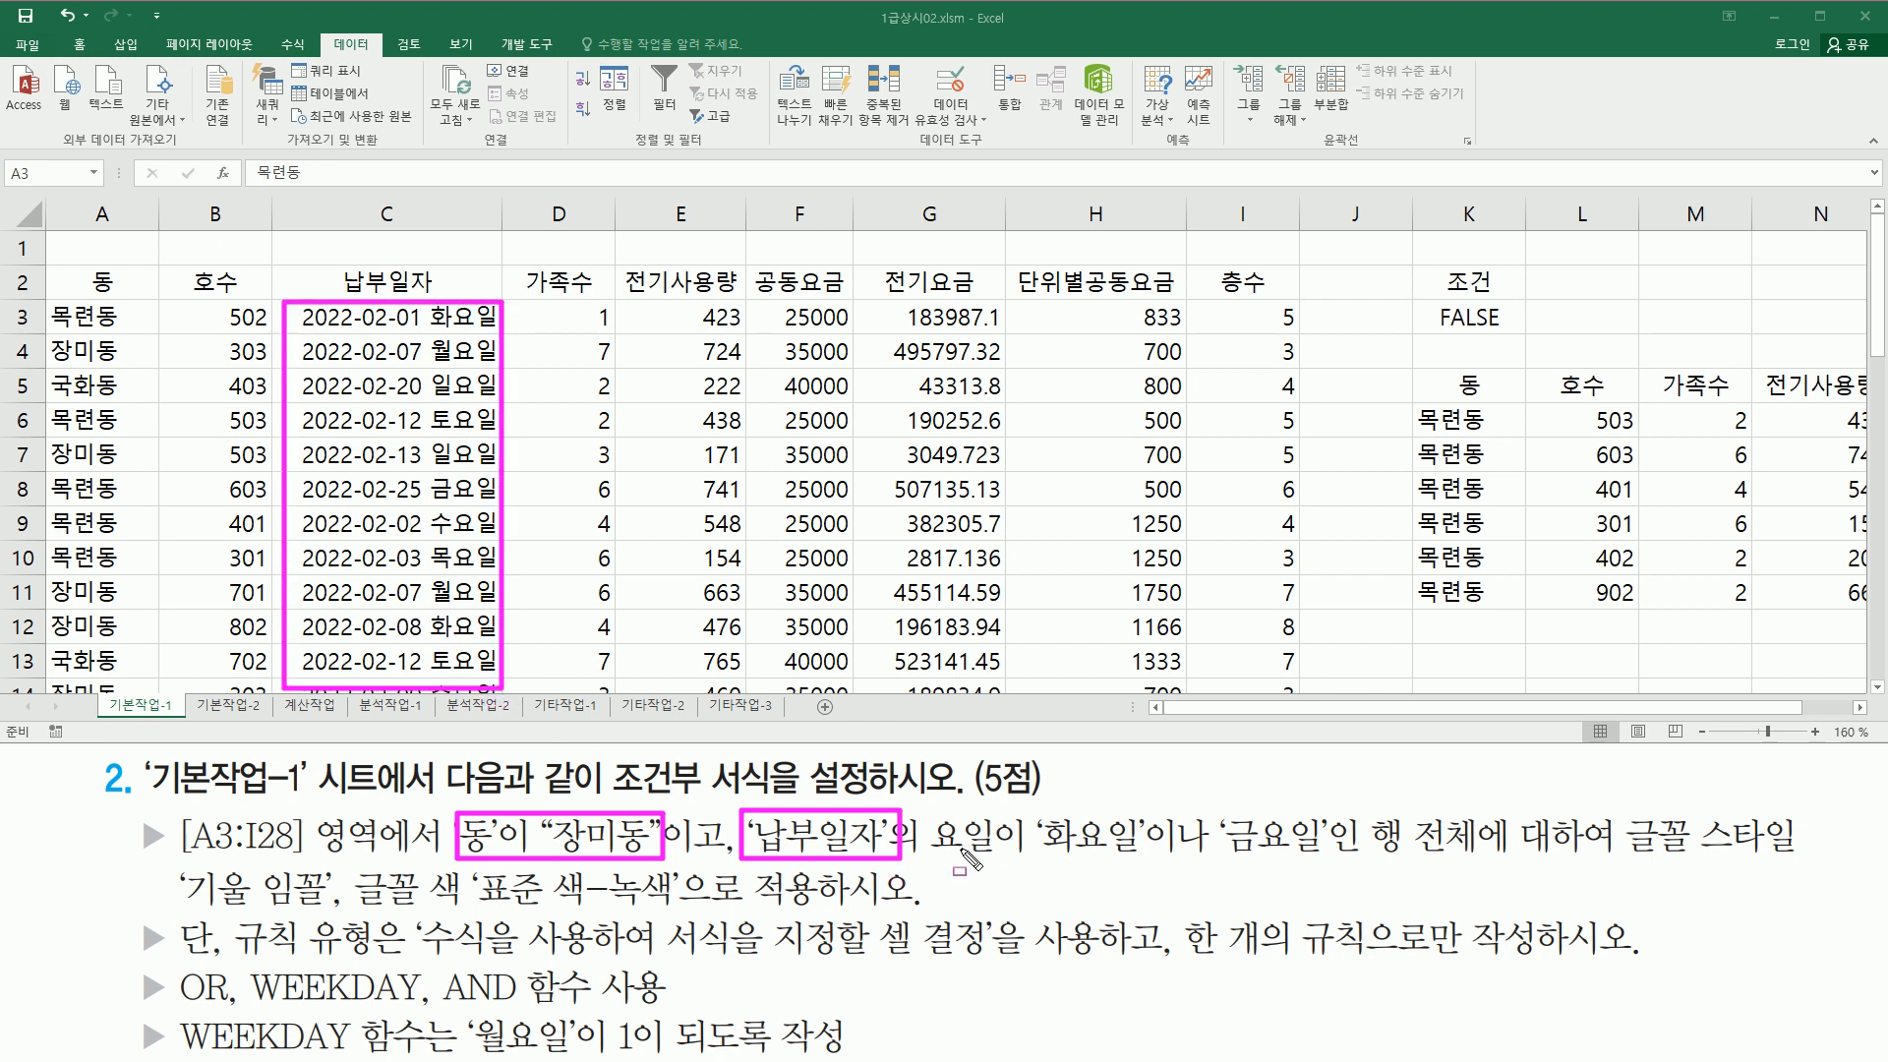
pyautogui.moveTo(1026, 859); pyautogui.dragTo(1482, 875)
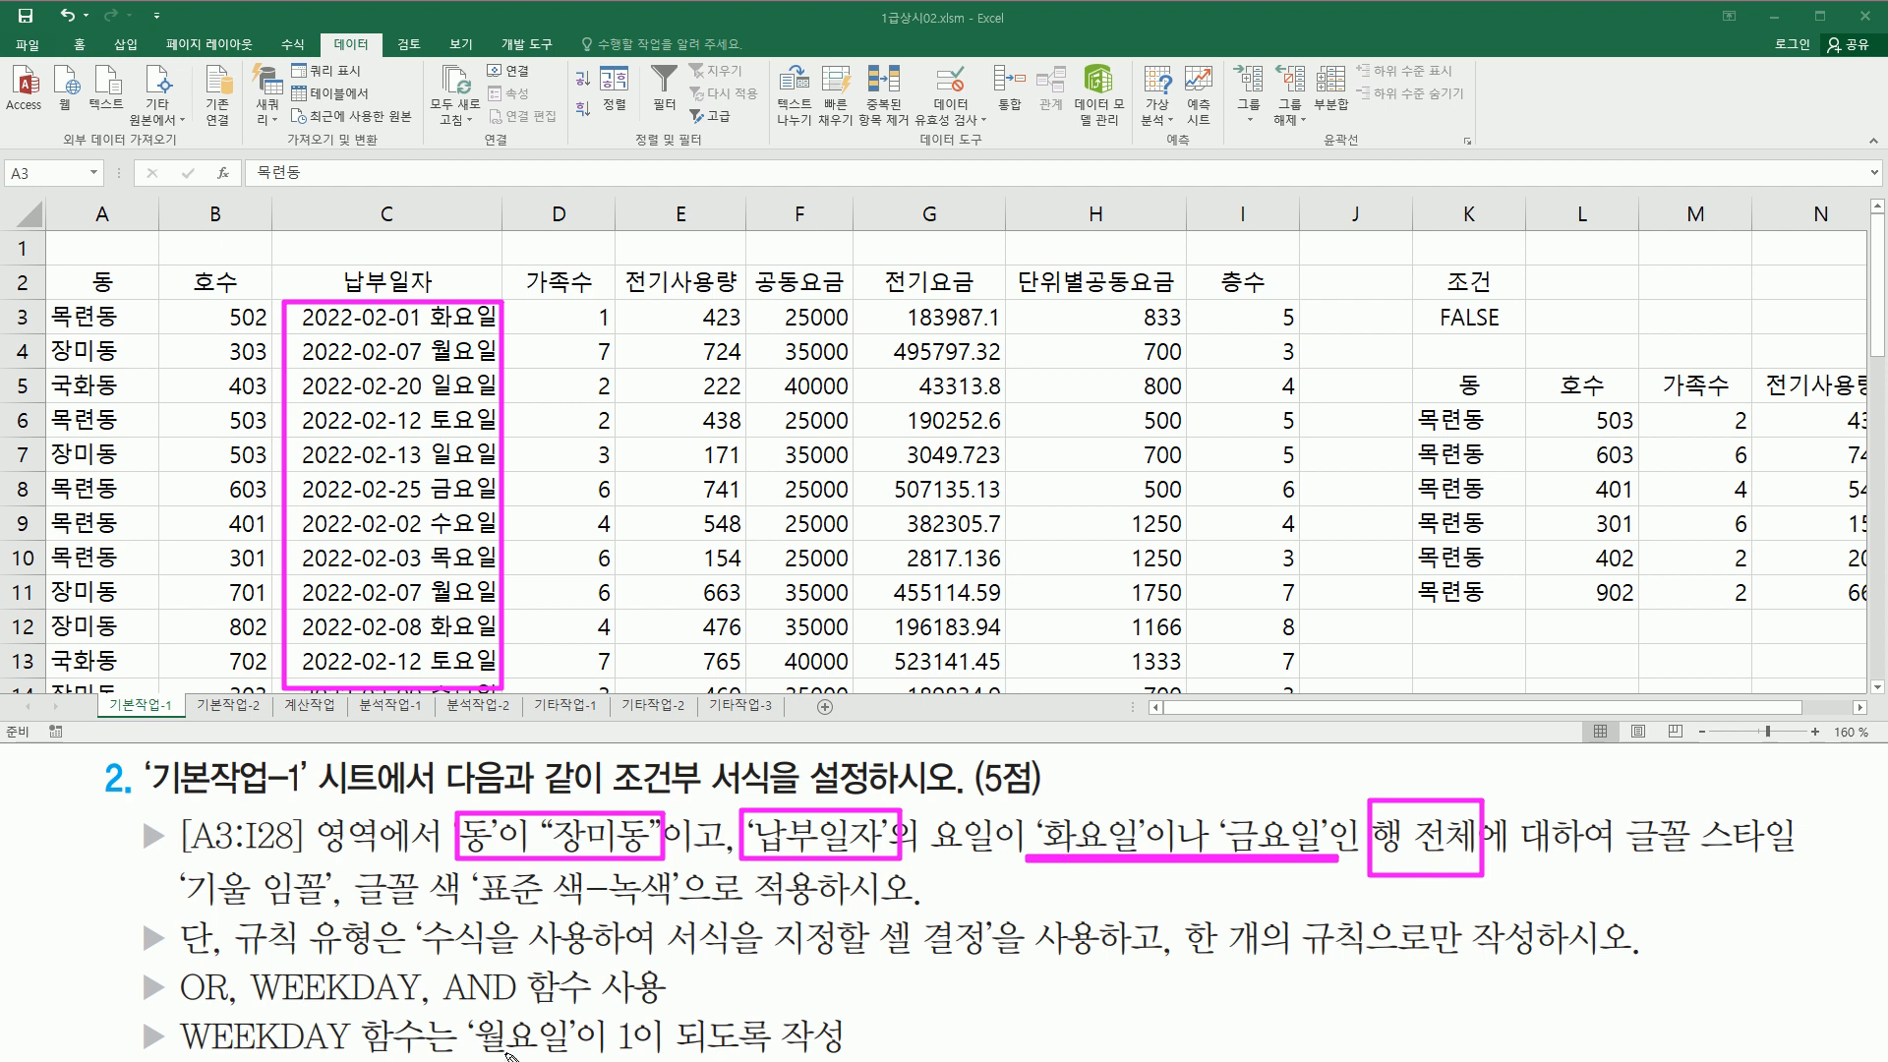
pyautogui.moveTo(180, 1013)
pyautogui.mouseDown()
pyautogui.moveTo(192, 1045)
pyautogui.moveTo(357, 1048)
pyautogui.mouseUp()
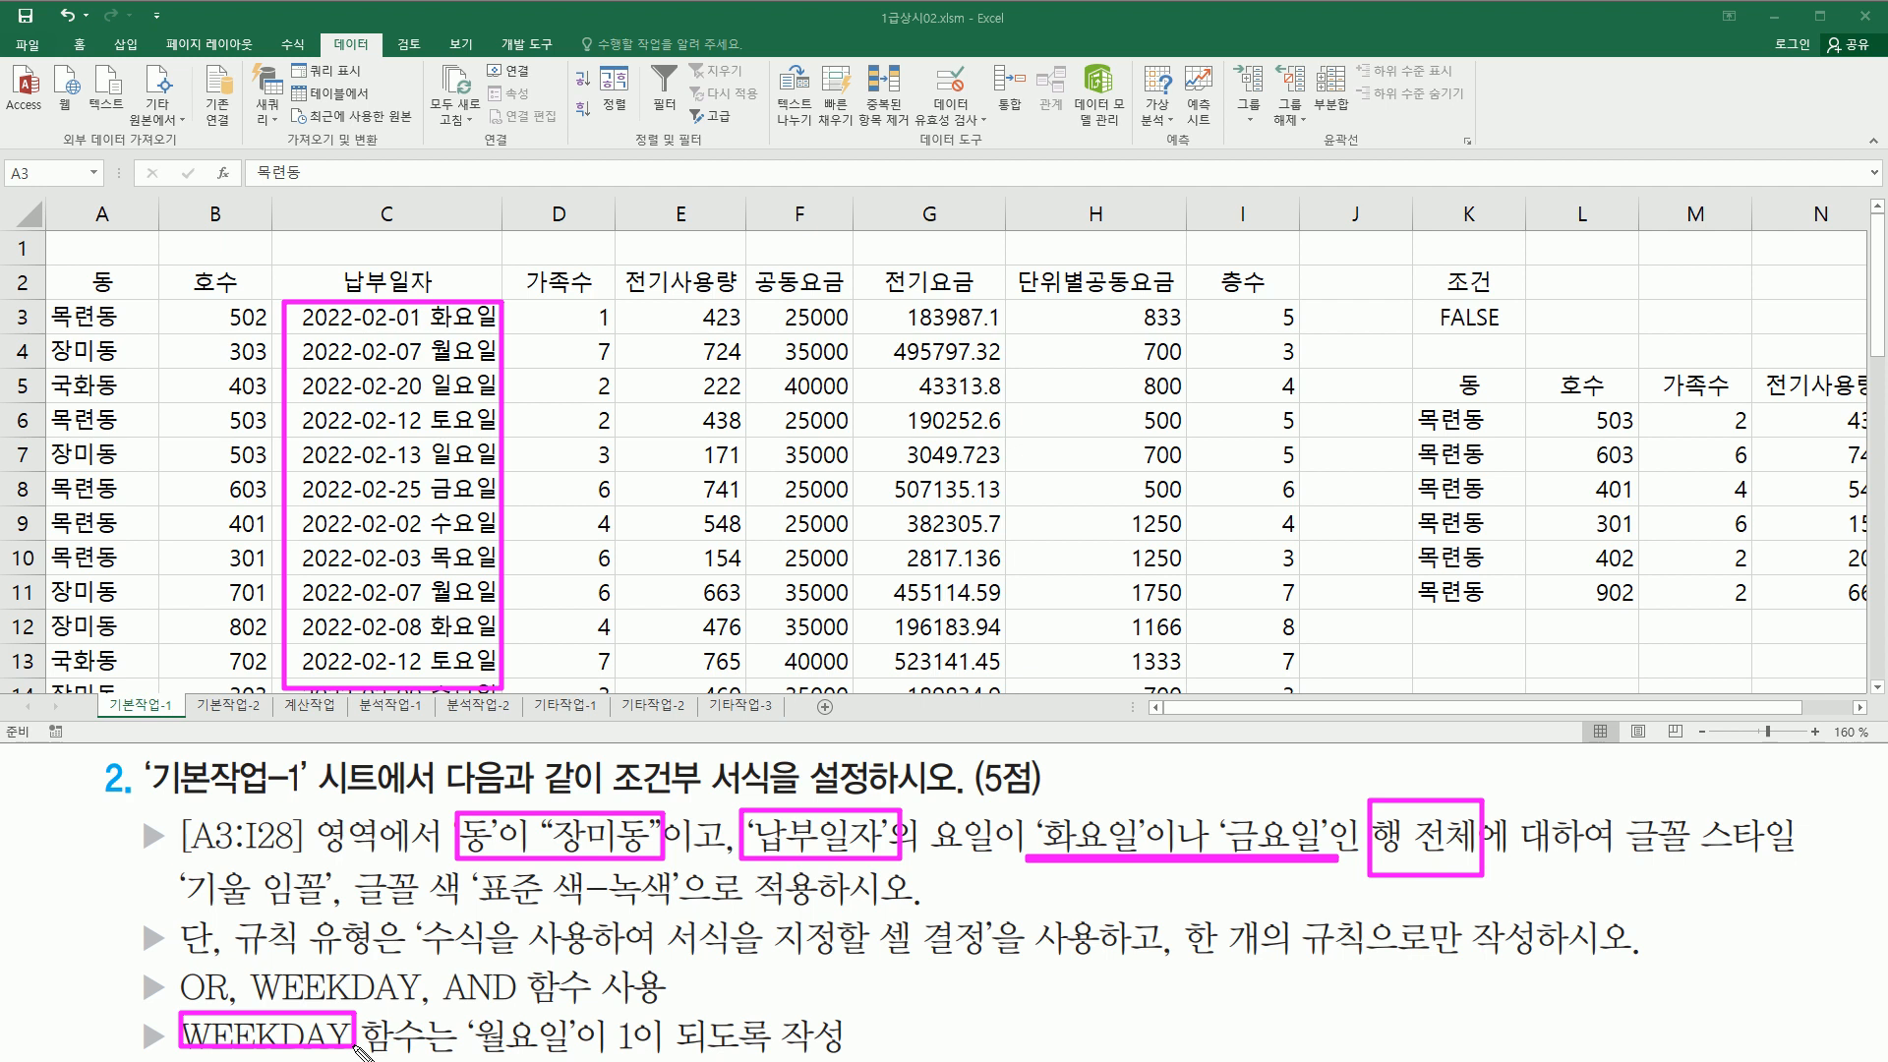
pyautogui.moveTo(475, 1051); pyautogui.dragTo(670, 1052)
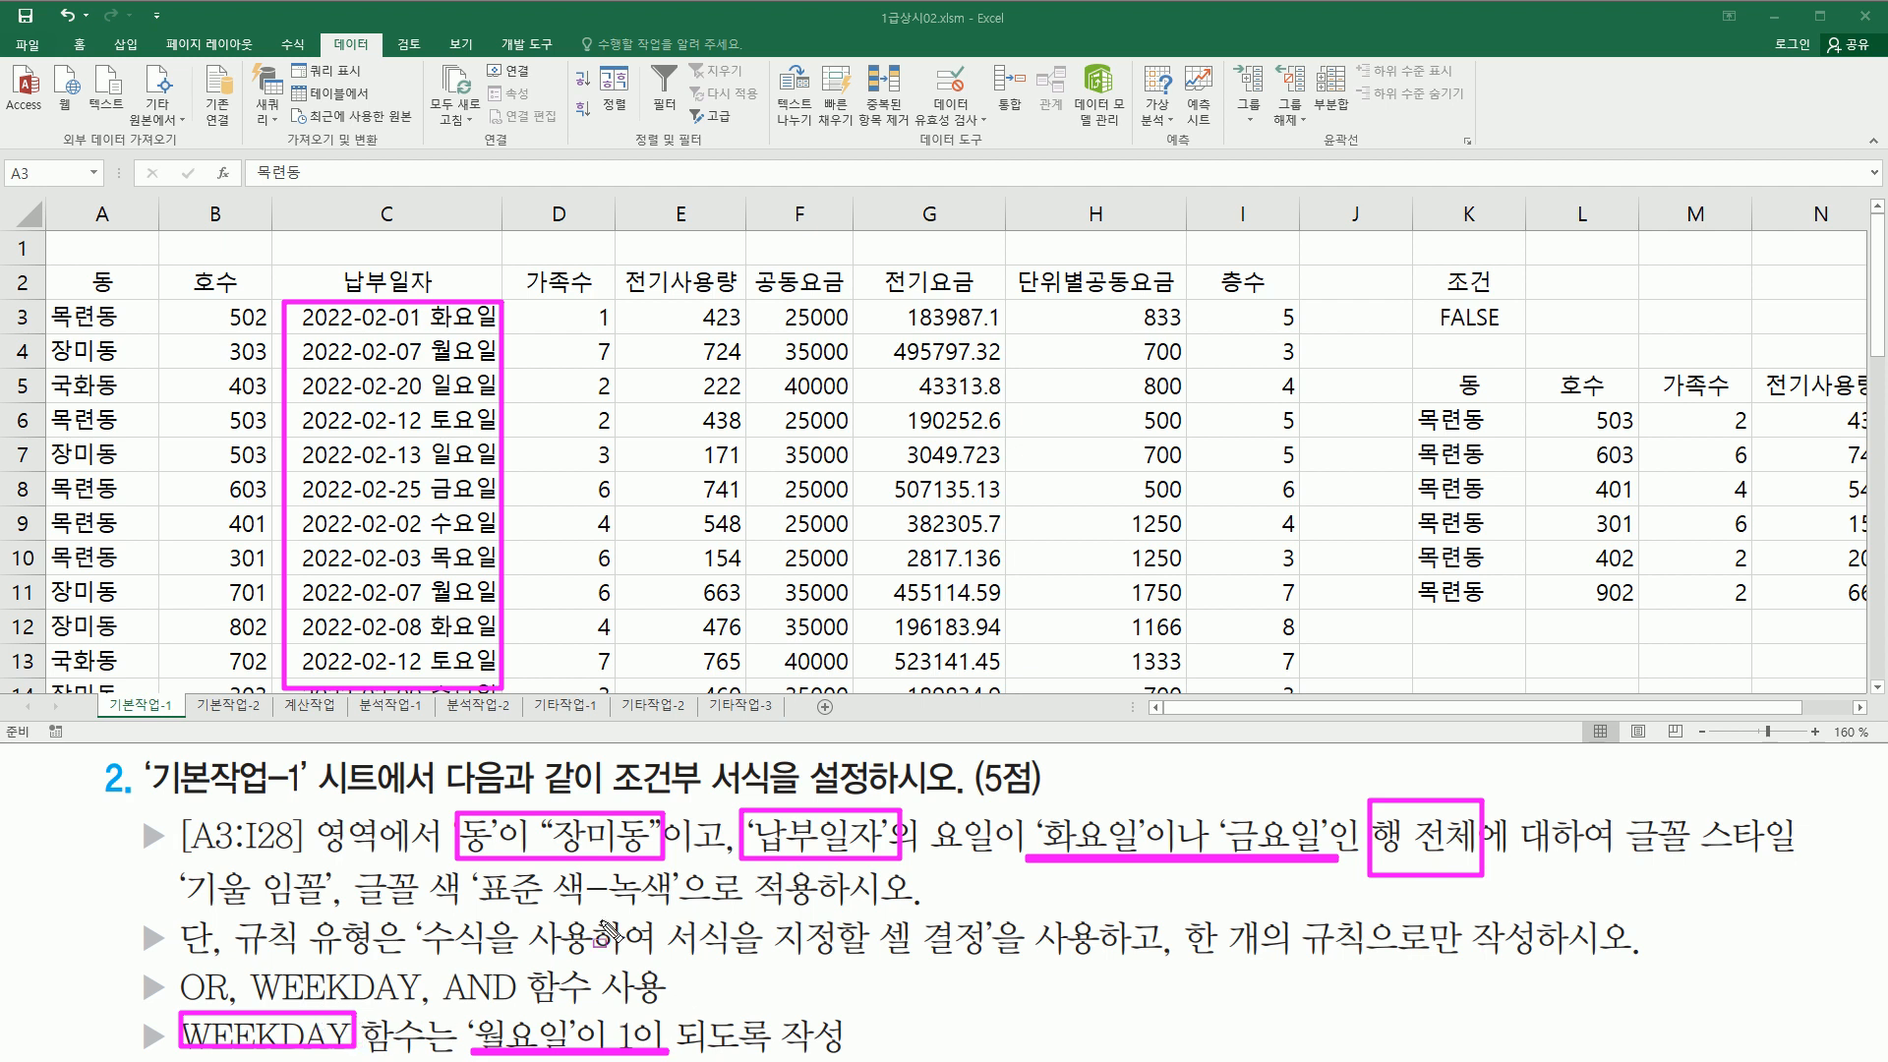
pyautogui.press('Escape')
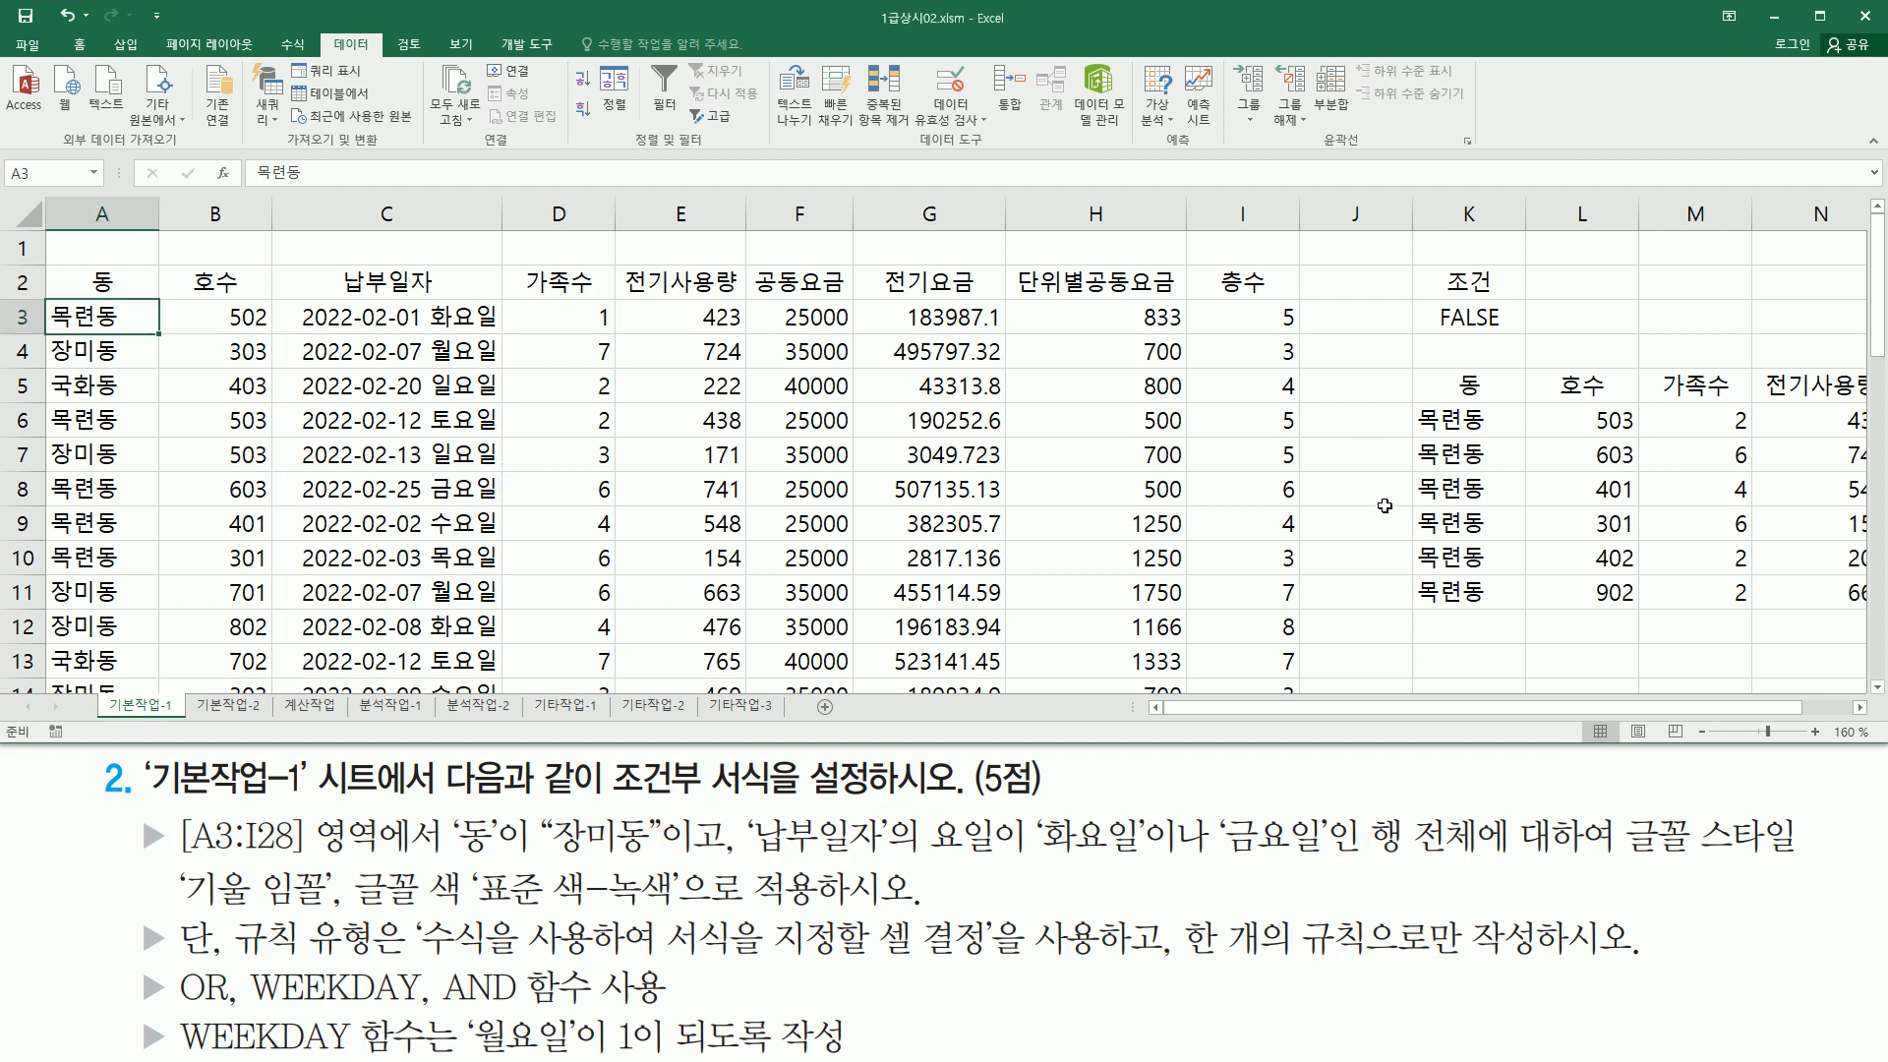
# Step: Enter the syntax note weekday(날짜 , 옵션) as text in cell K13
pyautogui.click(1450, 659)
pyautogui.scroll(-3, 1450, 659)
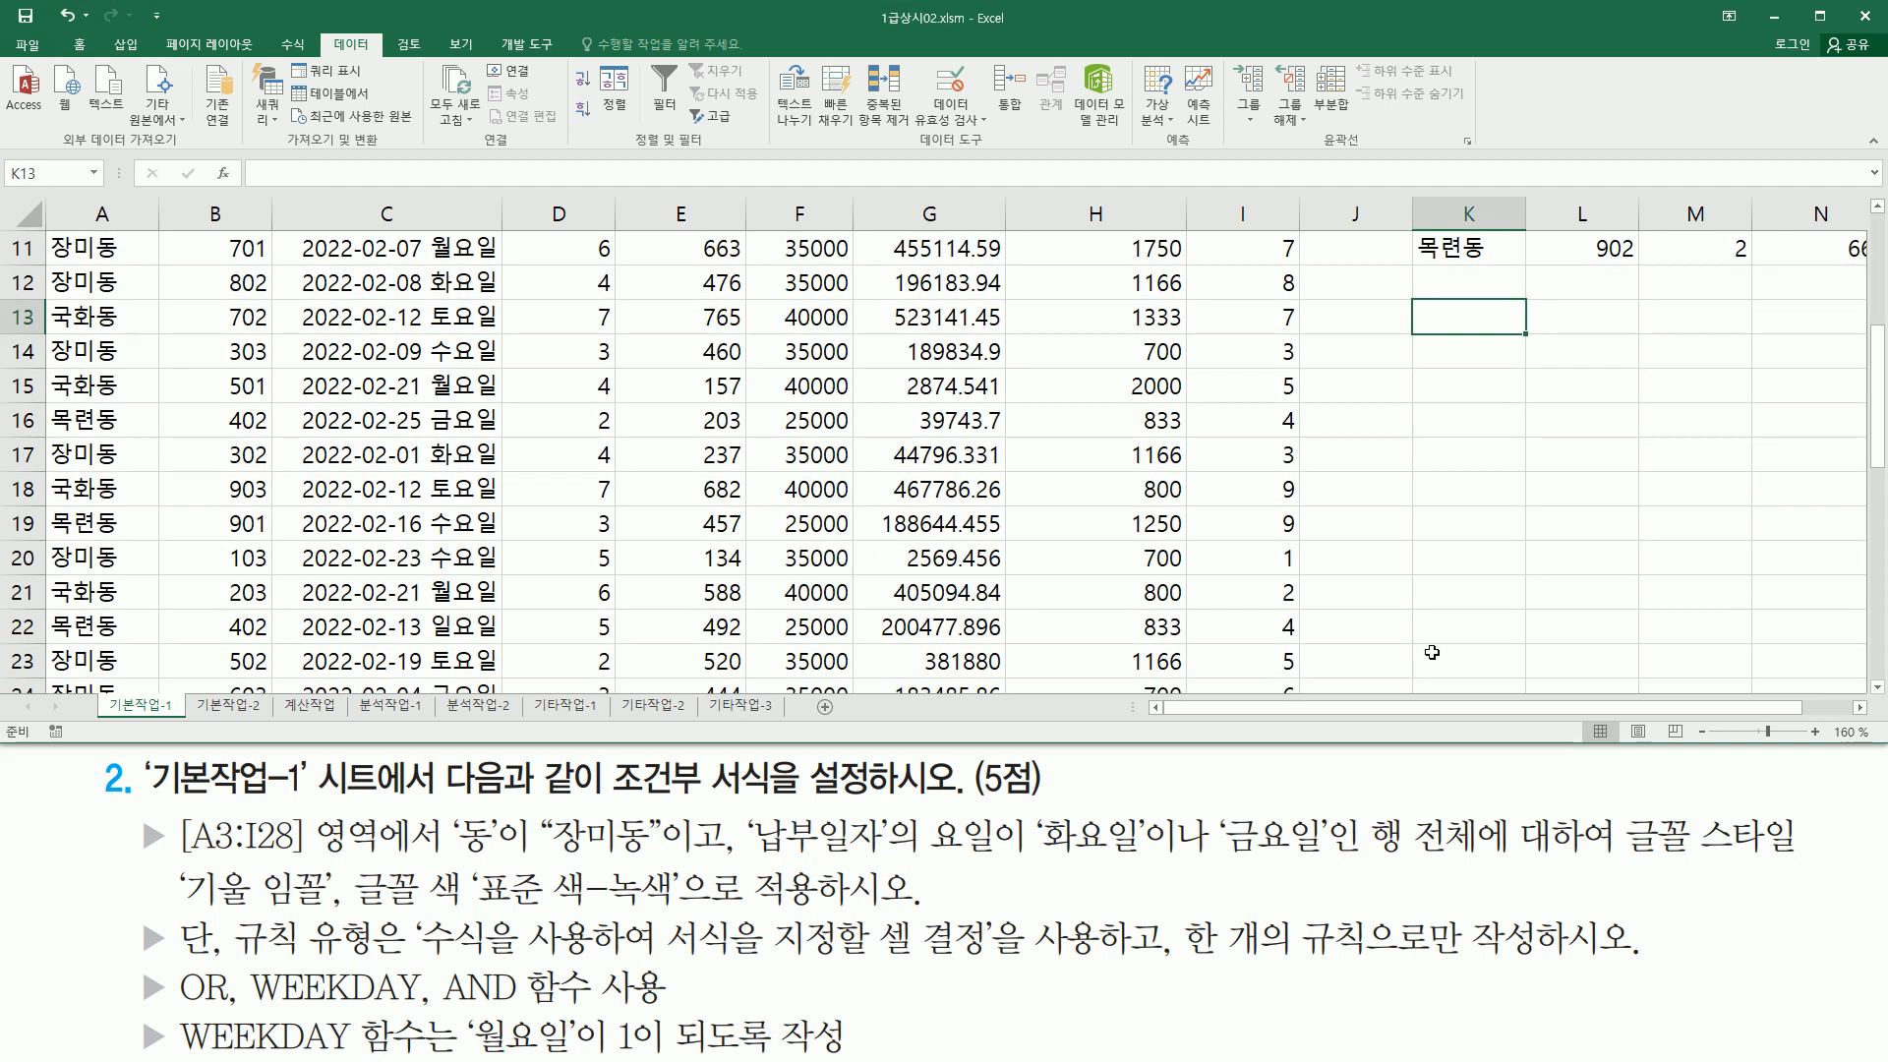
pyautogui.write('weekday(')
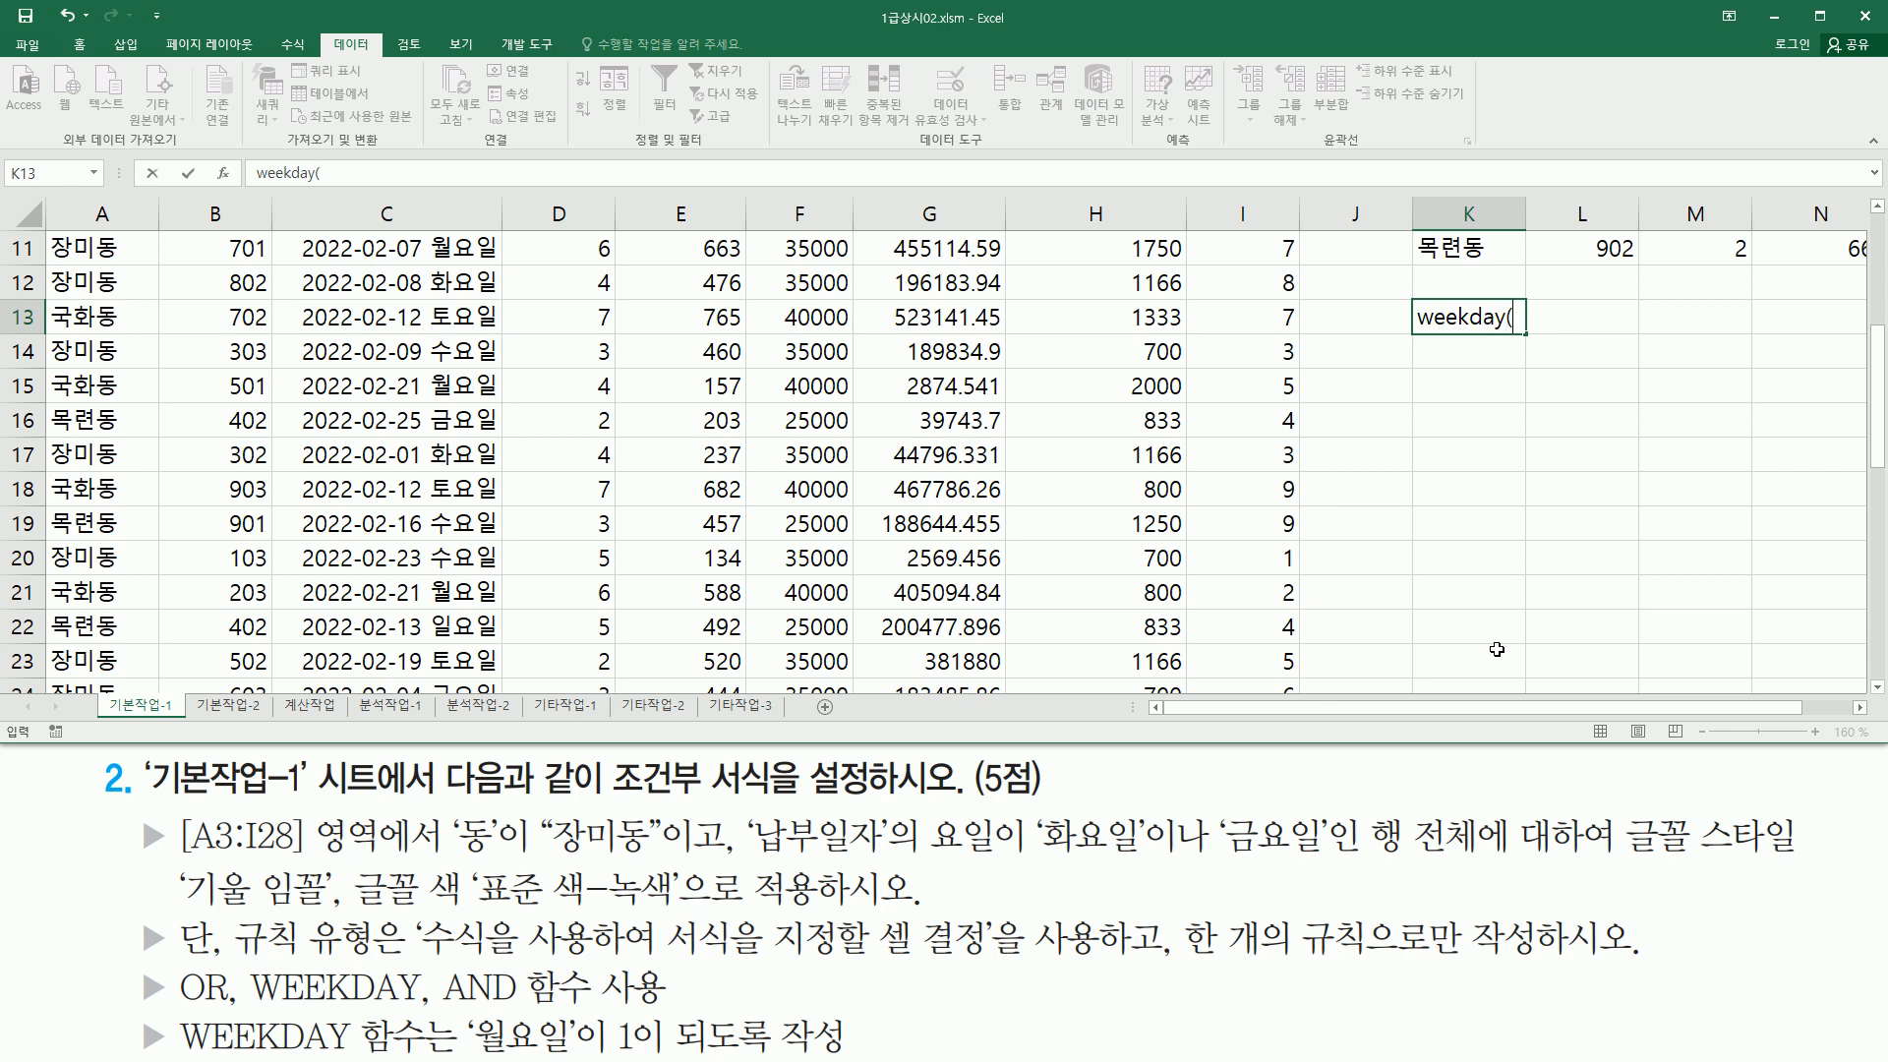
pyautogui.write('날짜')
pyautogui.write(' , 옵션)')
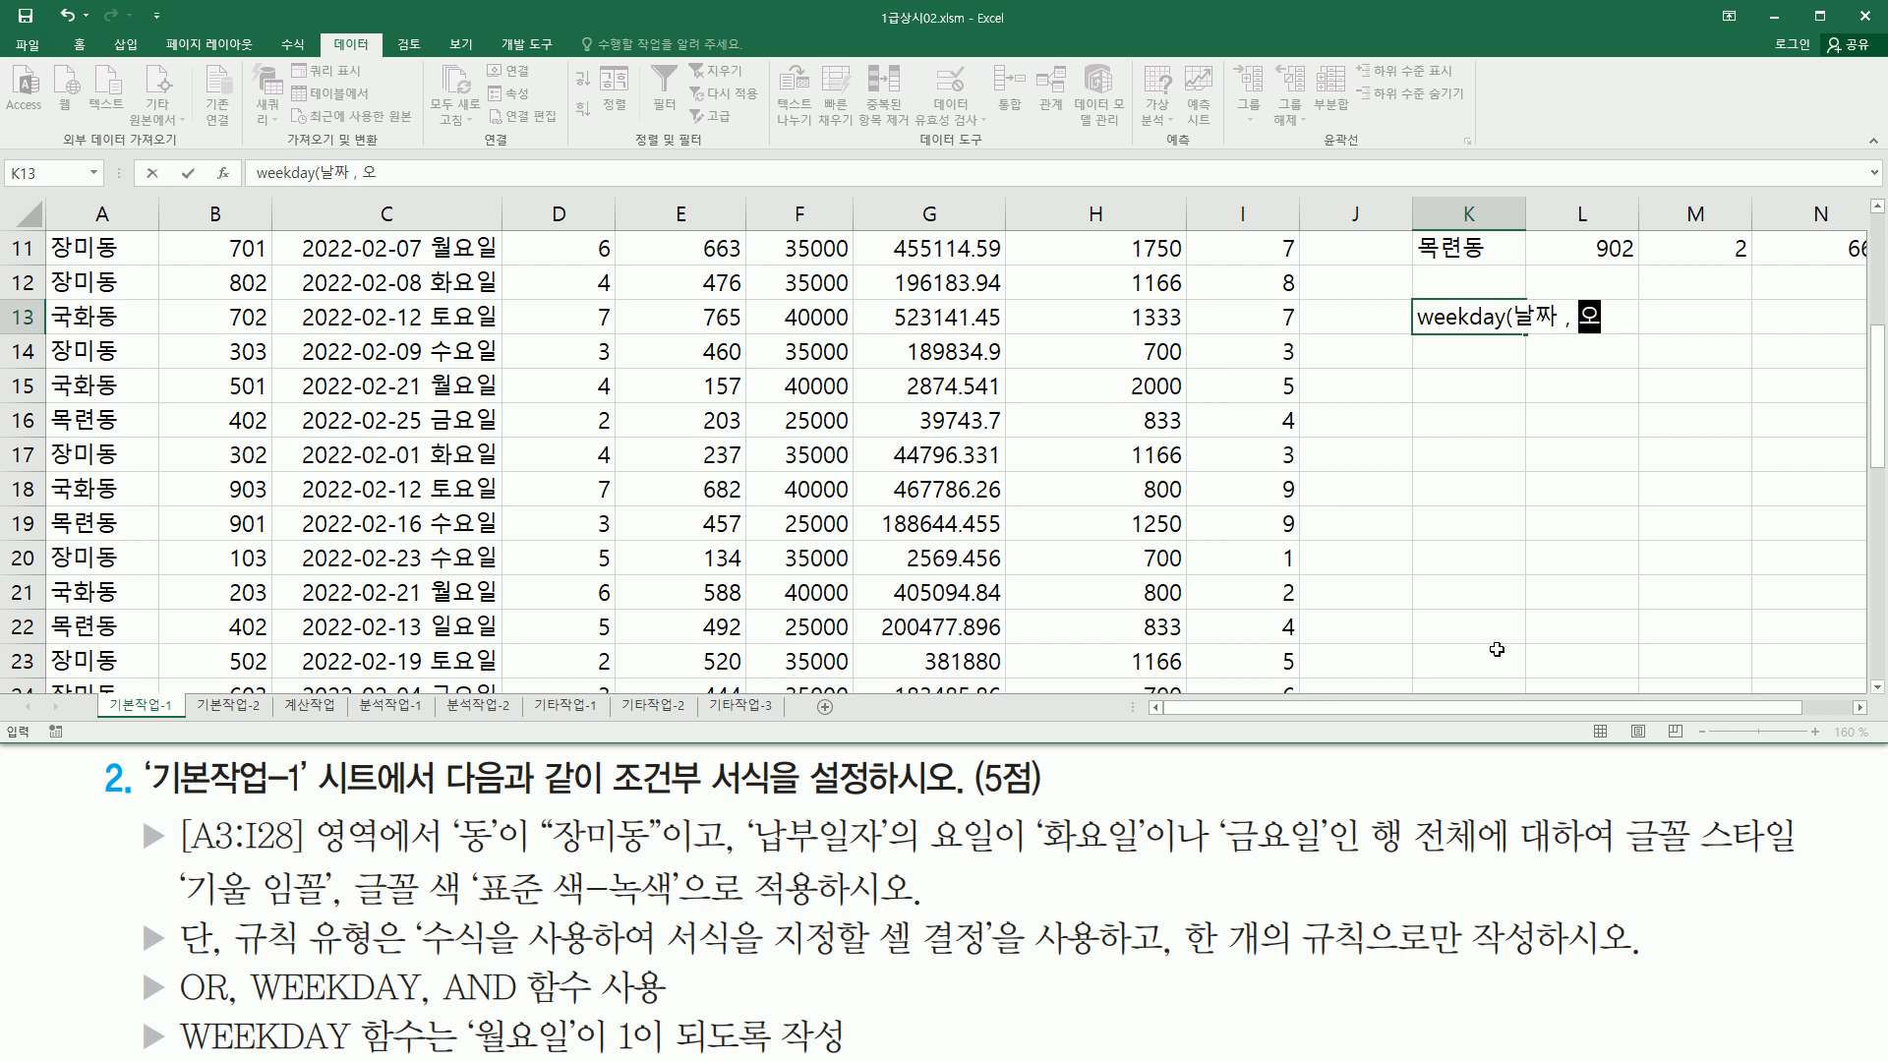
pyautogui.press('Return')
pyautogui.press('Return')
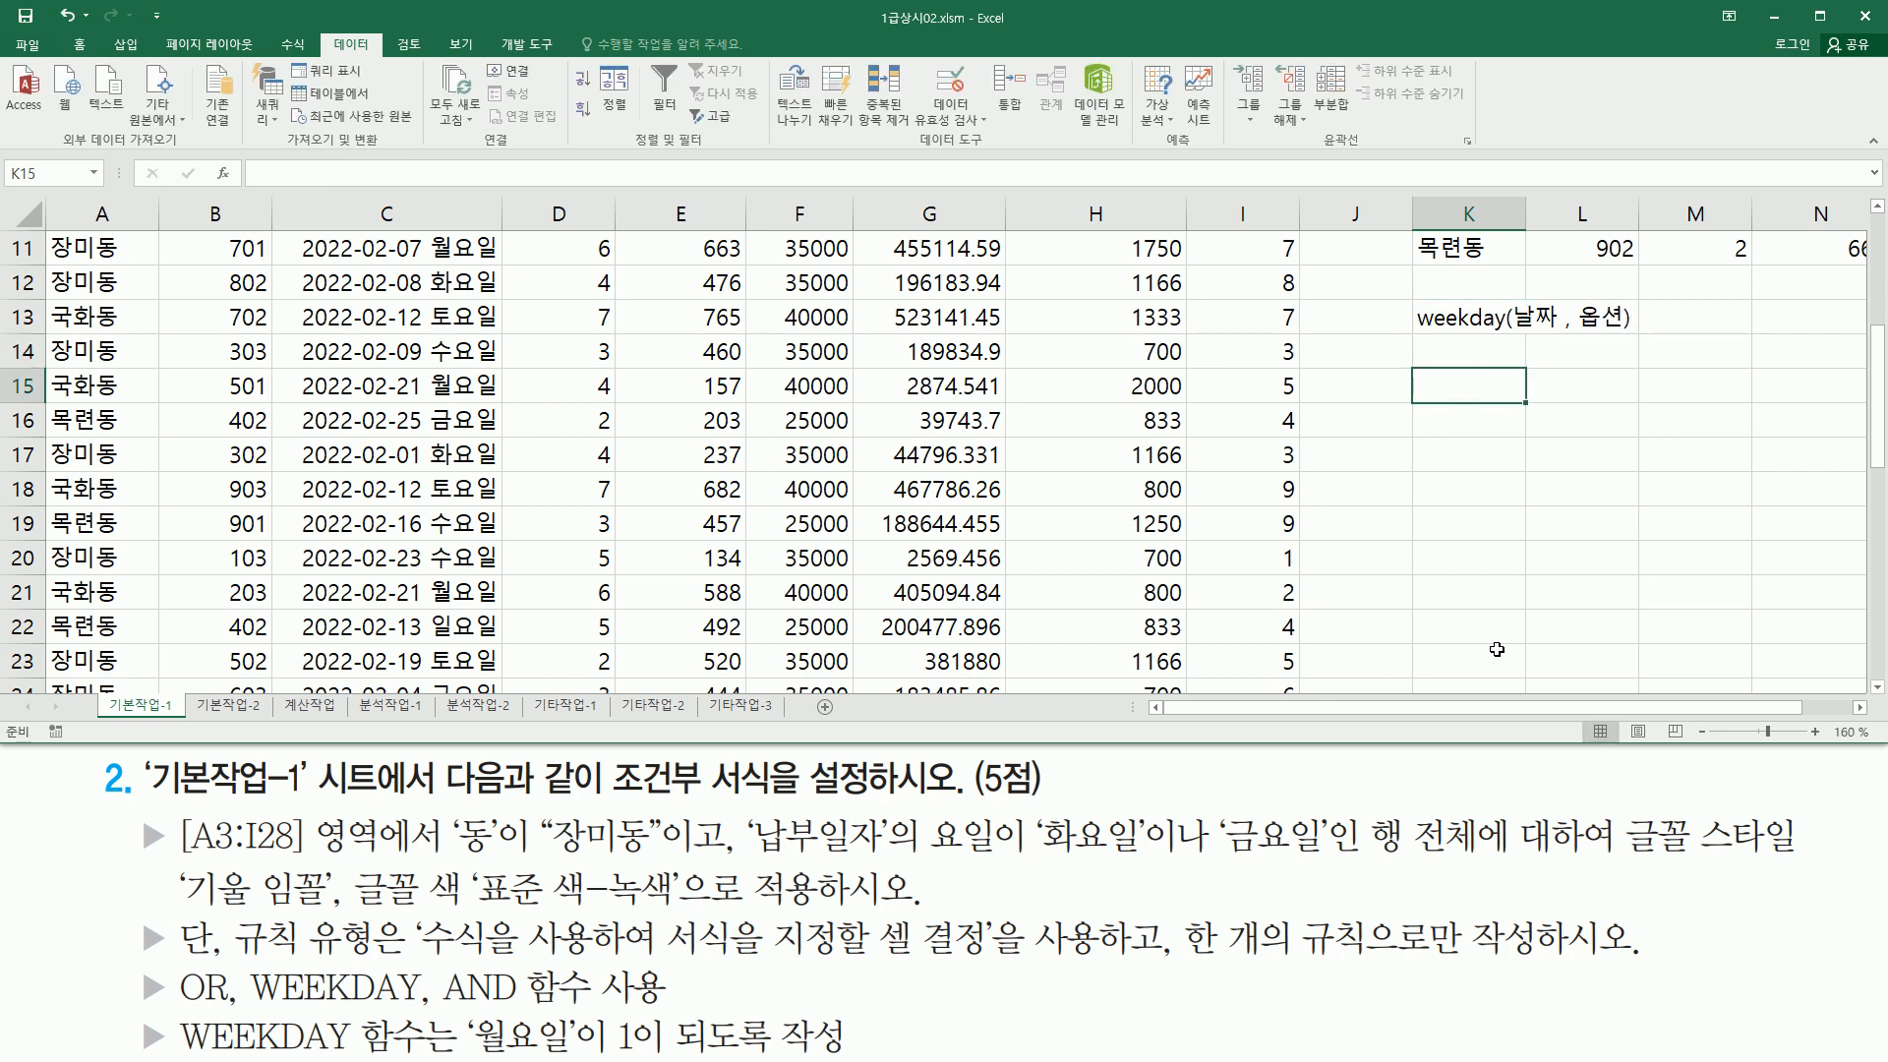
# Step: List the WEEKDAY options 1(생략), 2 and 3 in cells K15:K17
pyautogui.write('1')
pyautogui.press('Return')
pyautogui.write('2')
pyautogui.press('Return')
pyautogui.write('3')
pyautogui.press('Return')
pyautogui.press('Up')
pyautogui.press('Up')
pyautogui.press('Up')
pyautogui.press('F2')
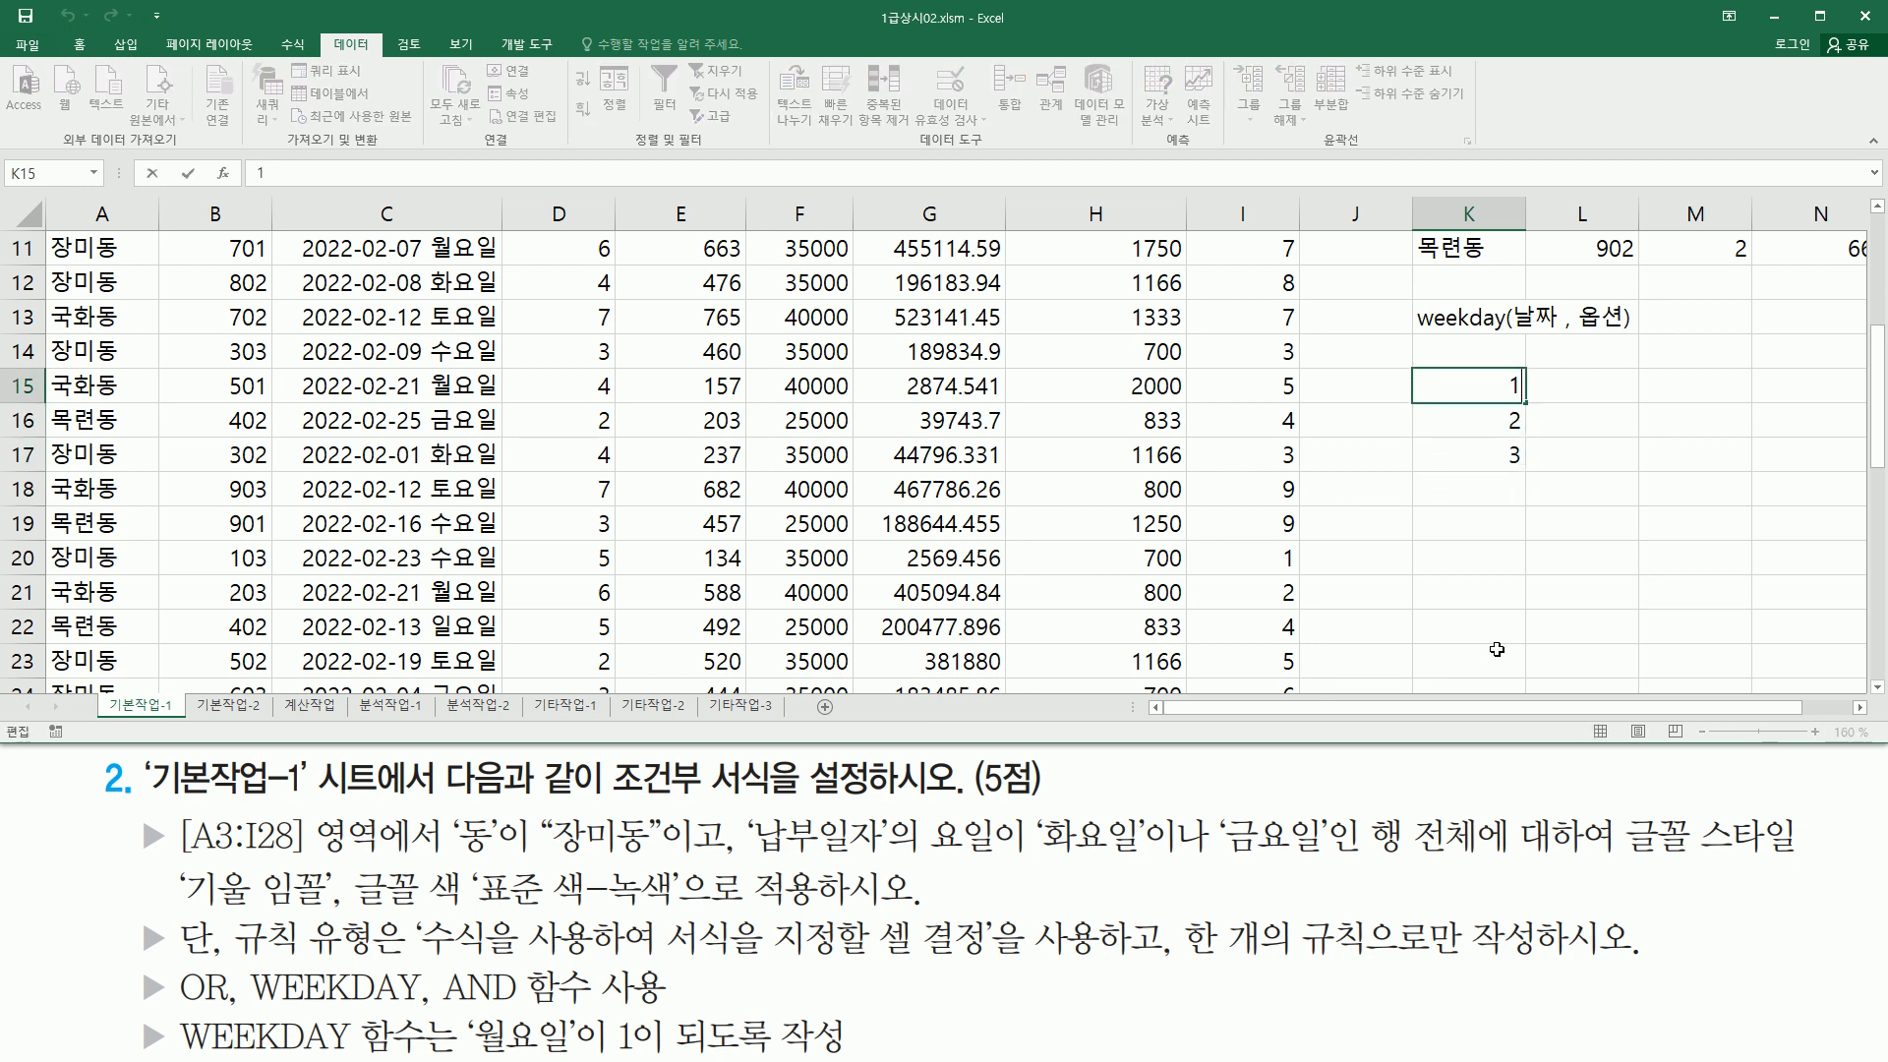
pyautogui.write('(생략)')
pyautogui.press('Return')
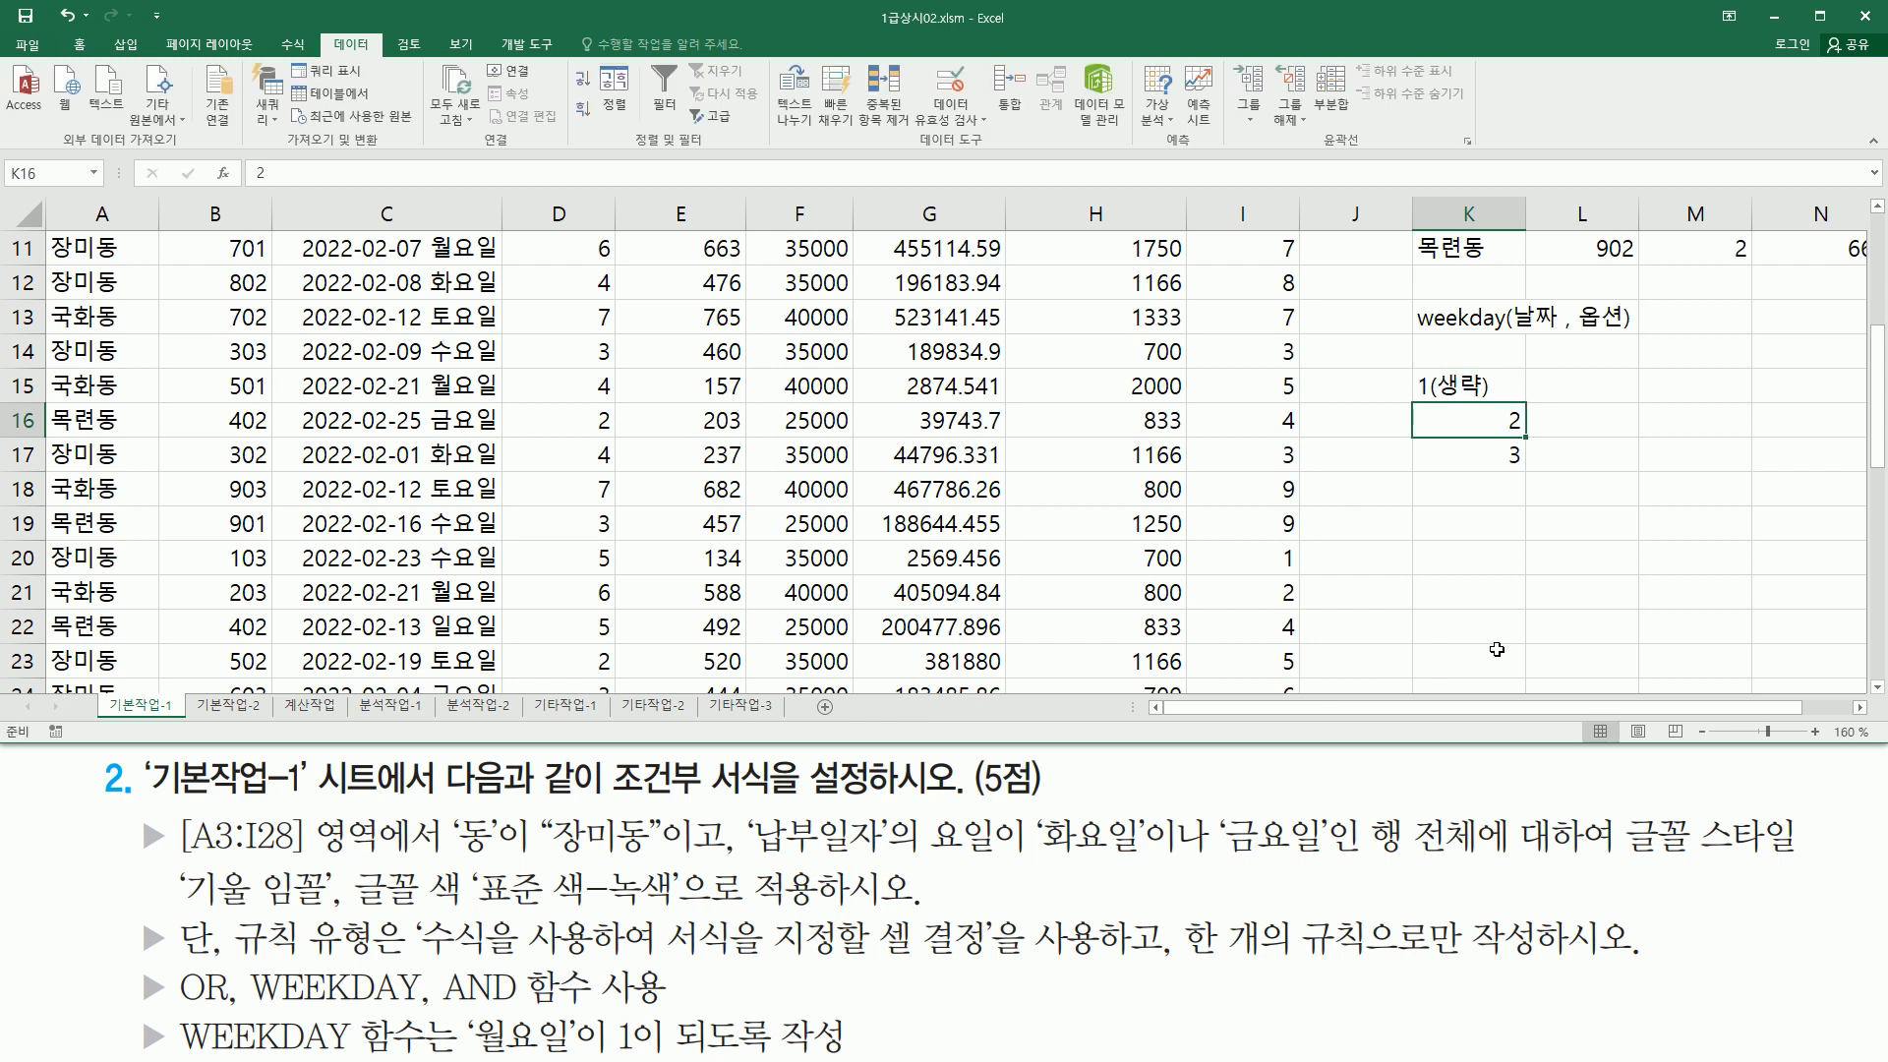
# Step: Centre the option entries in K15:K17 horizontally
pyautogui.moveTo(1478, 386); pyautogui.dragTo(1532, 477)
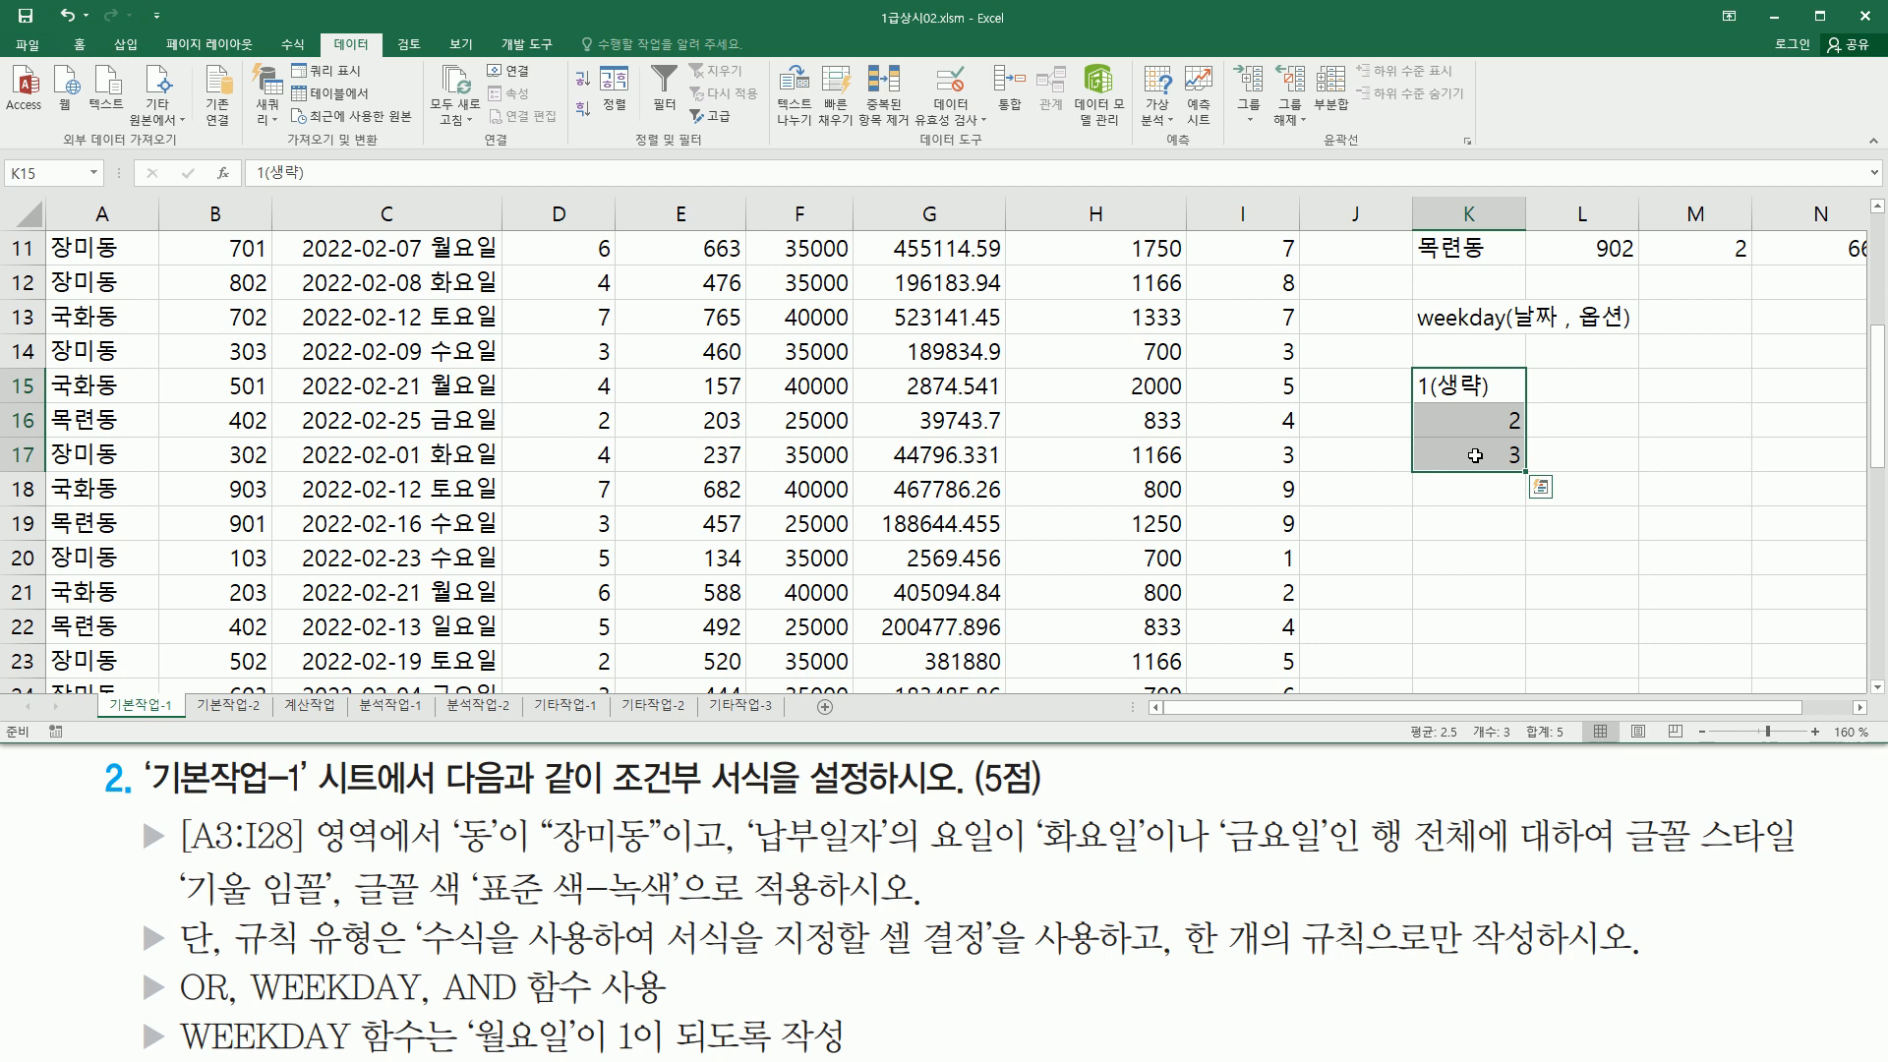
pyautogui.click(80, 45)
pyautogui.click(421, 108)
# Step: Enter the number ranges 1~7, 1~7 and 0~6 in cells L15:L17 beside the WEEKDAY options
pyautogui.click(1540, 385)
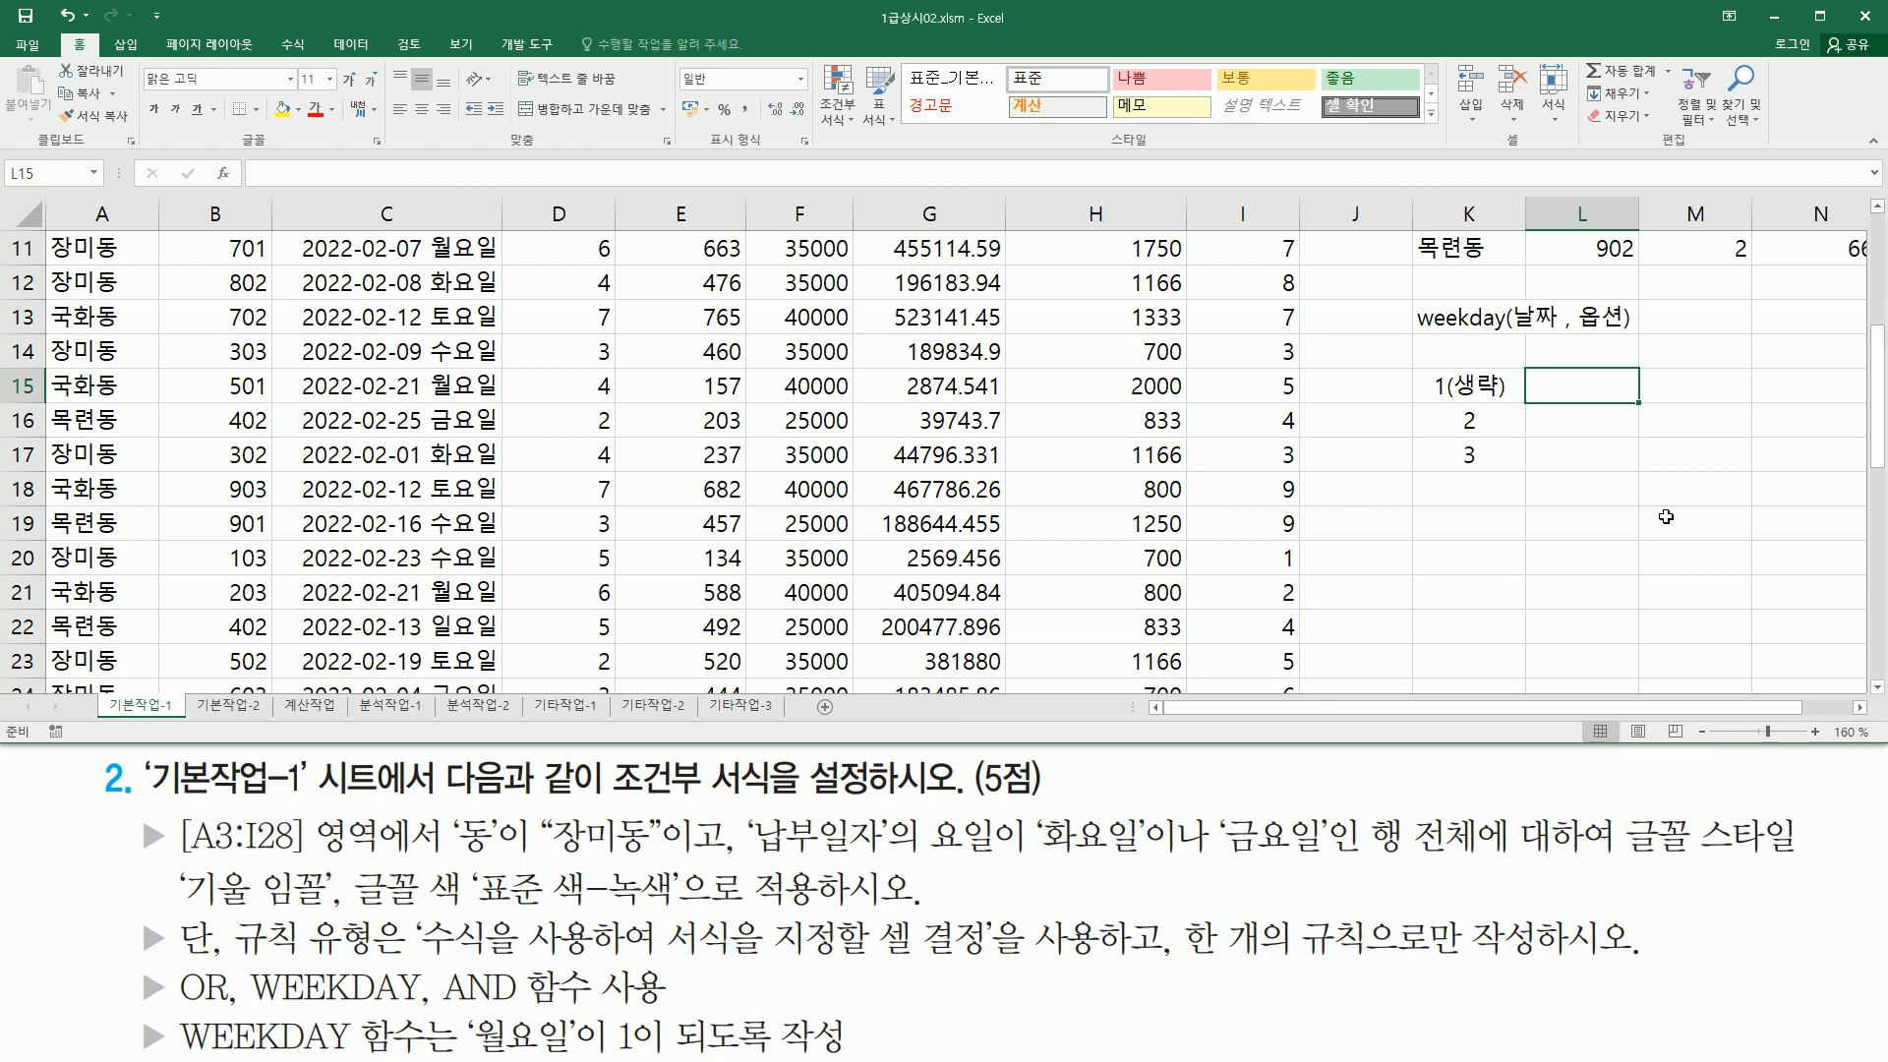
pyautogui.write('1~7')
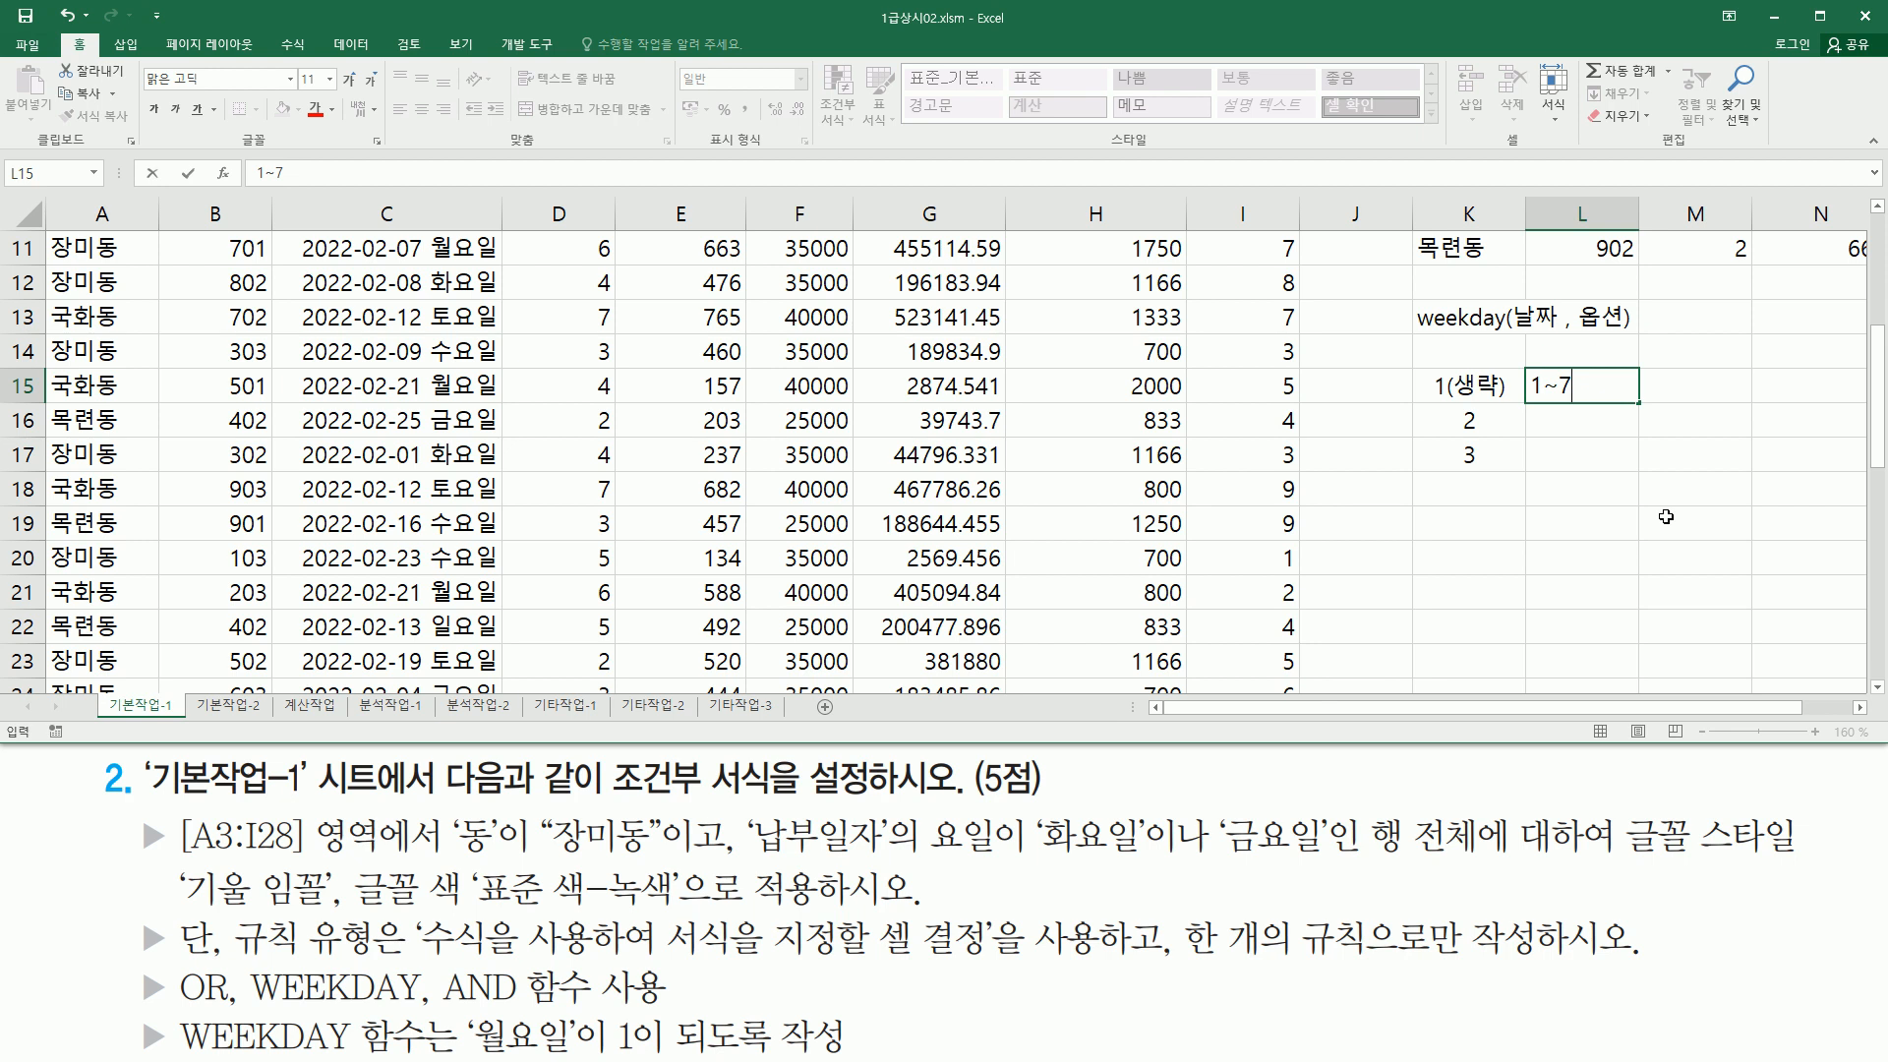
pyautogui.press('Return')
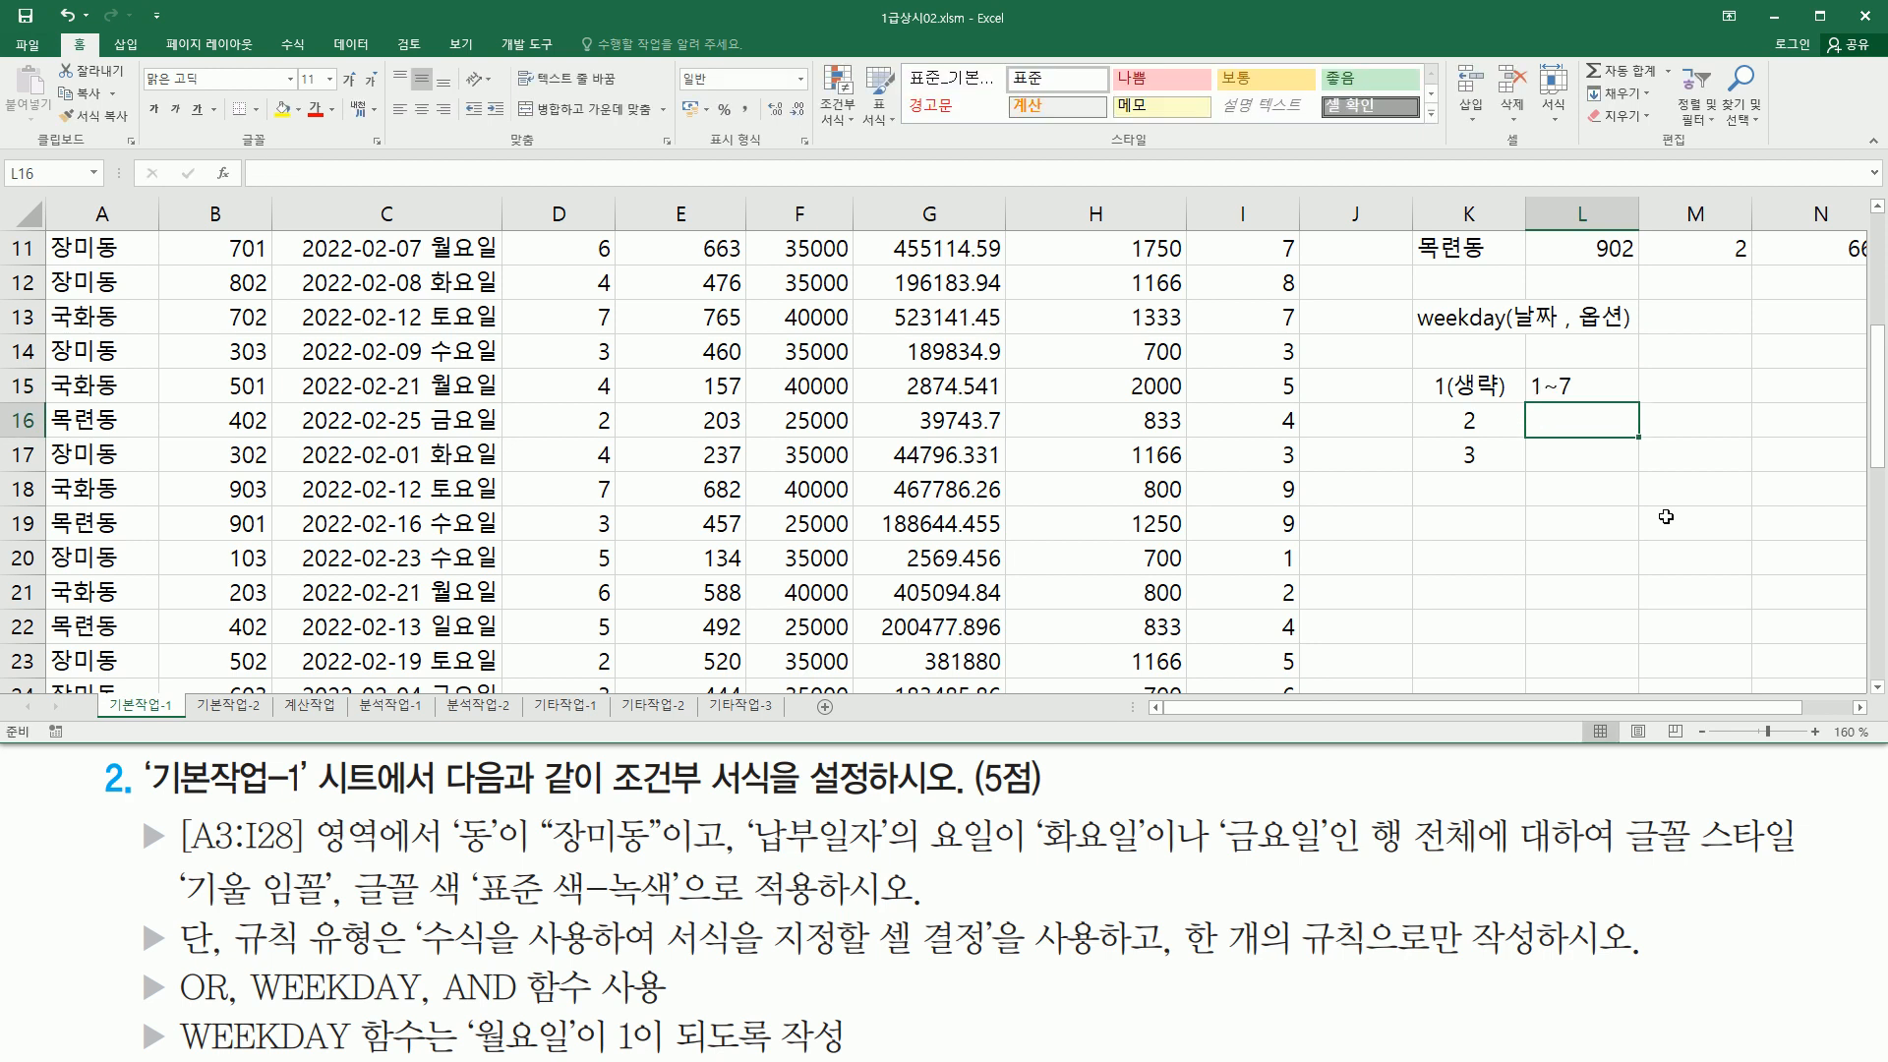
pyautogui.write('1~7')
pyautogui.press('Return')
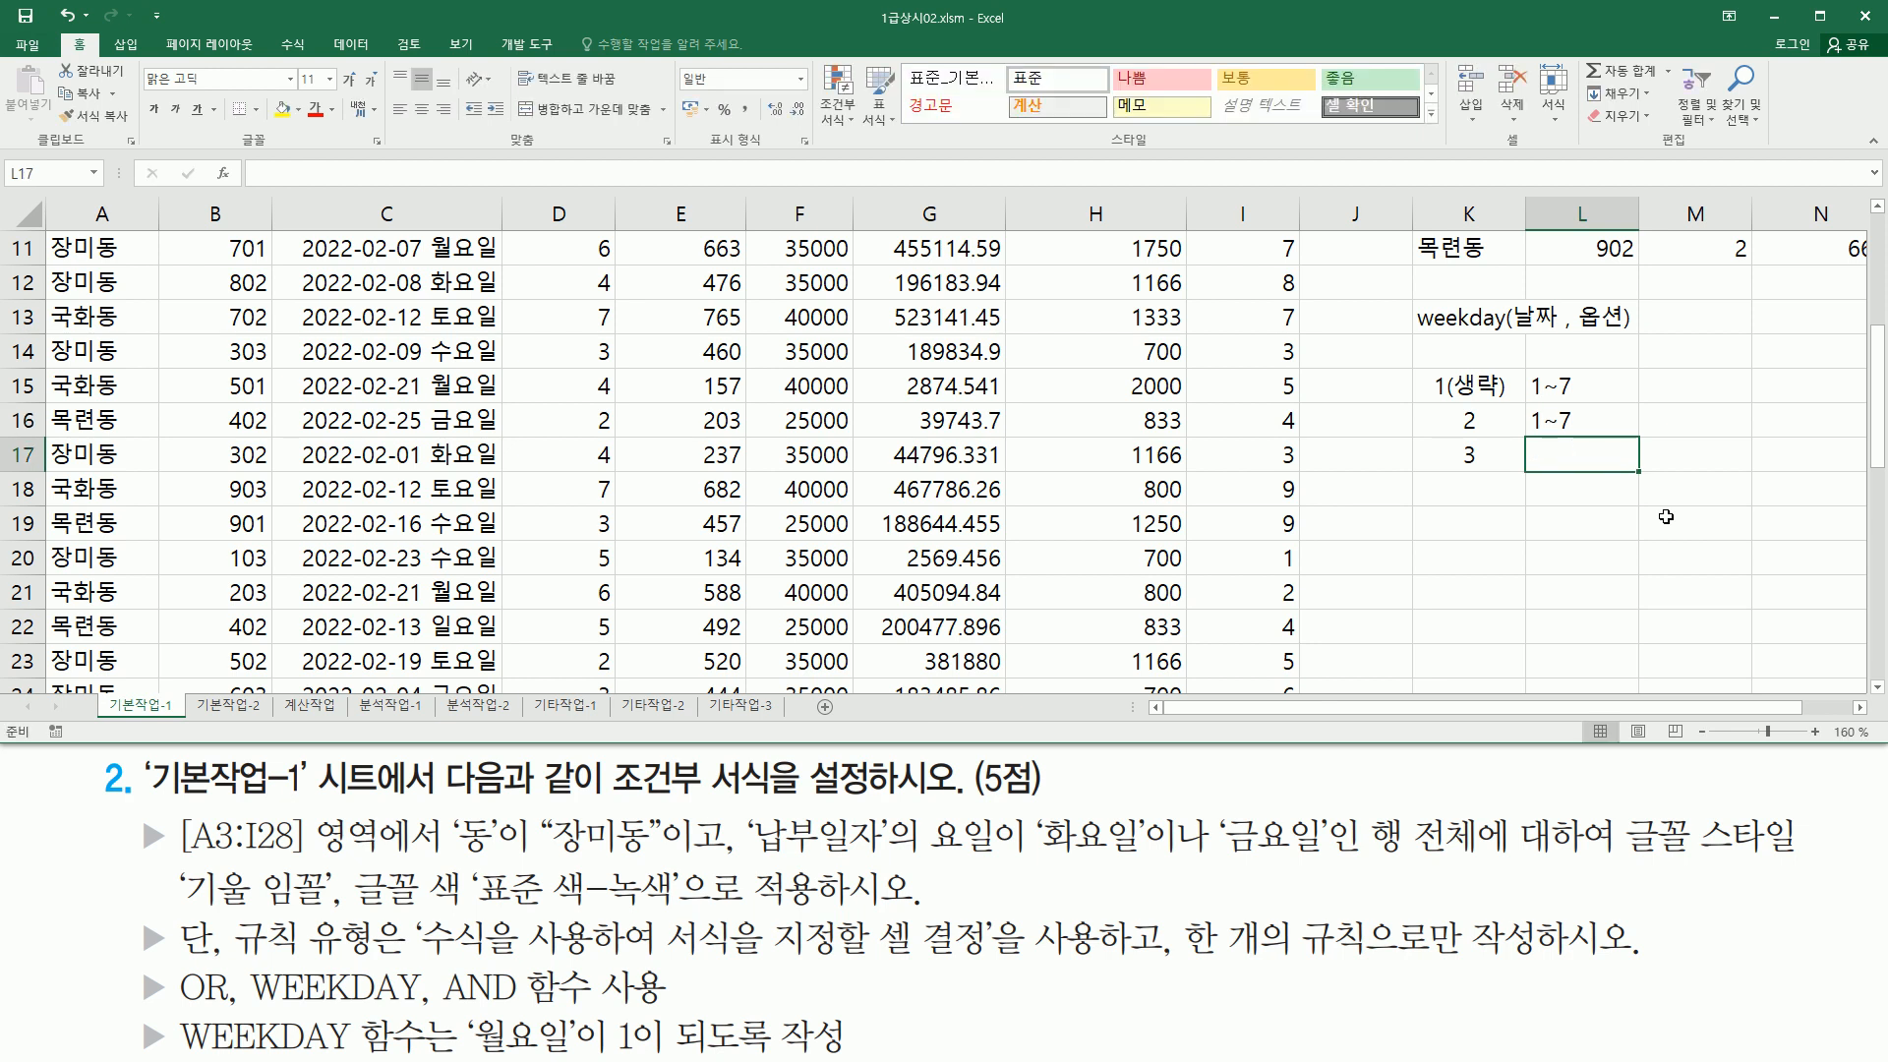
pyautogui.write('0')
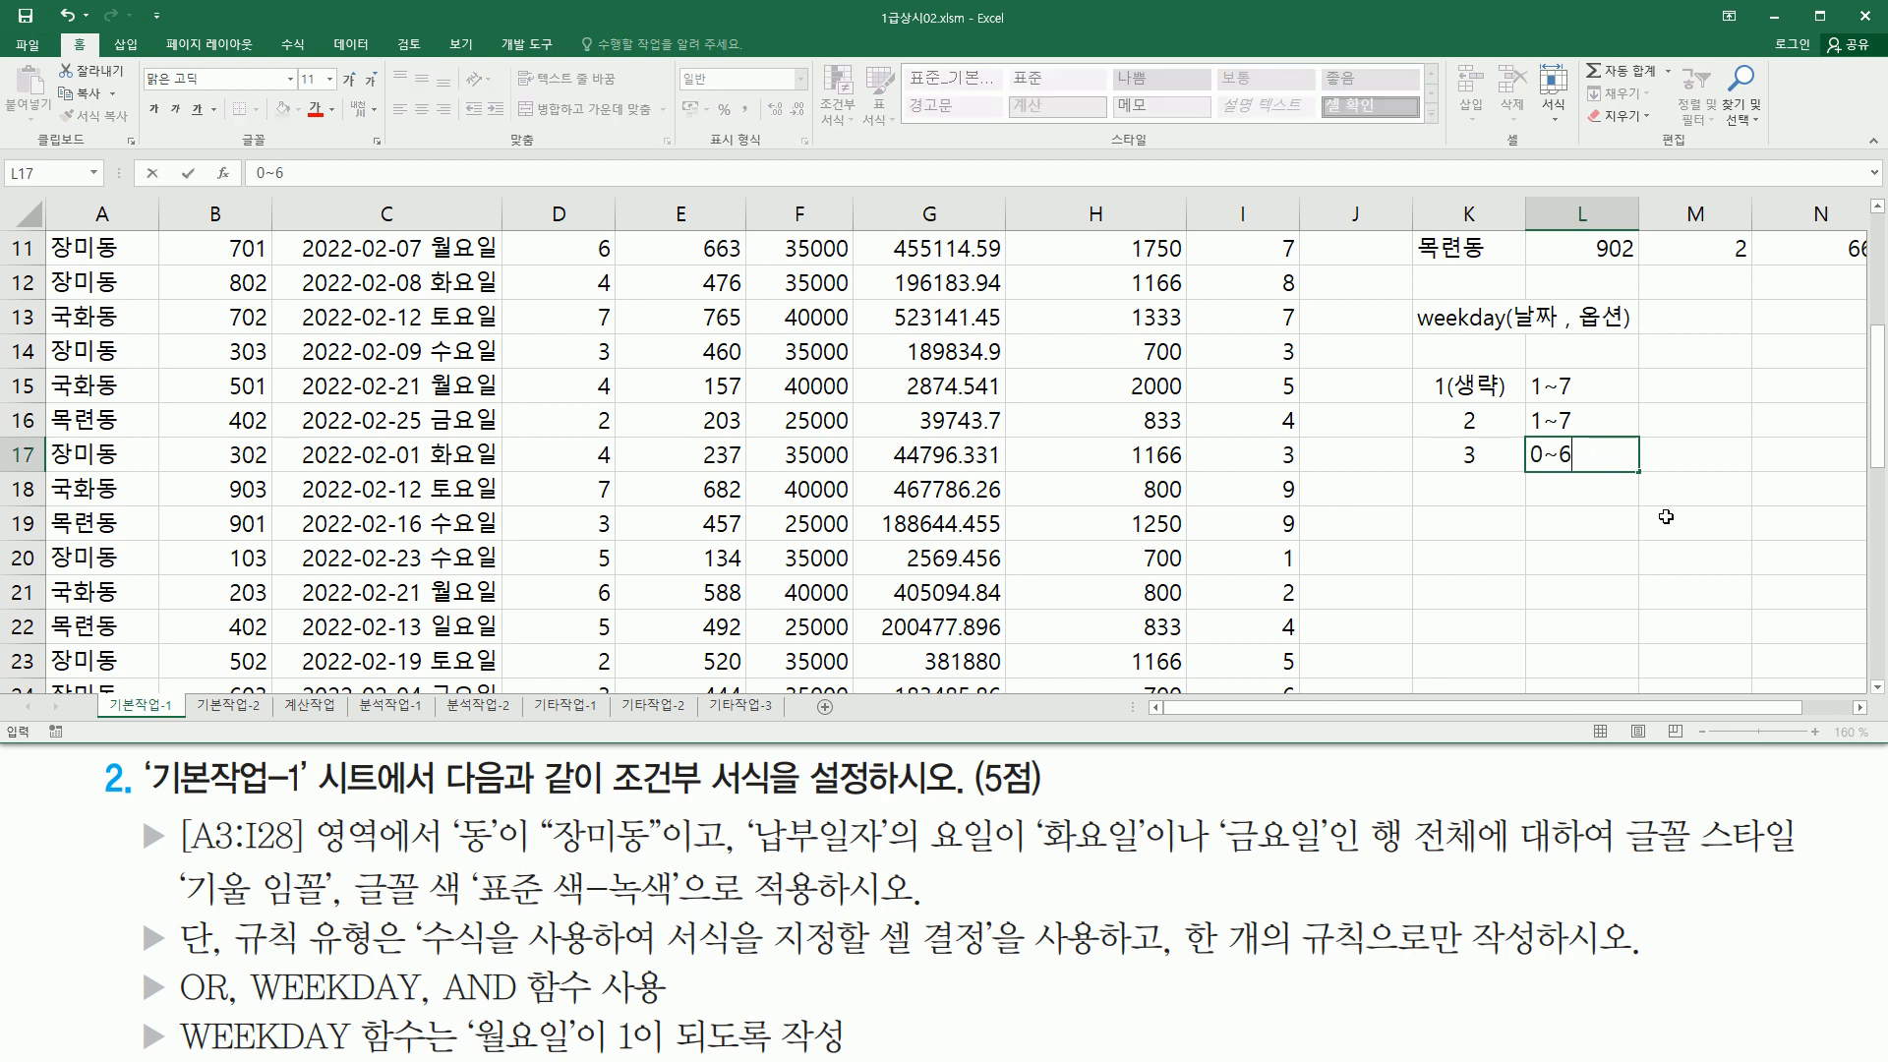
pyautogui.write('~6')
pyautogui.press('Up')
# Step: Add the start and end weekdays to the range in L15 so it reads 1일~7토
pyautogui.press('Up')
pyautogui.hotkey('shift', 'Down')
pyautogui.press('Up')
pyautogui.press('Down')
pyautogui.hotkey('shift', 'Down')
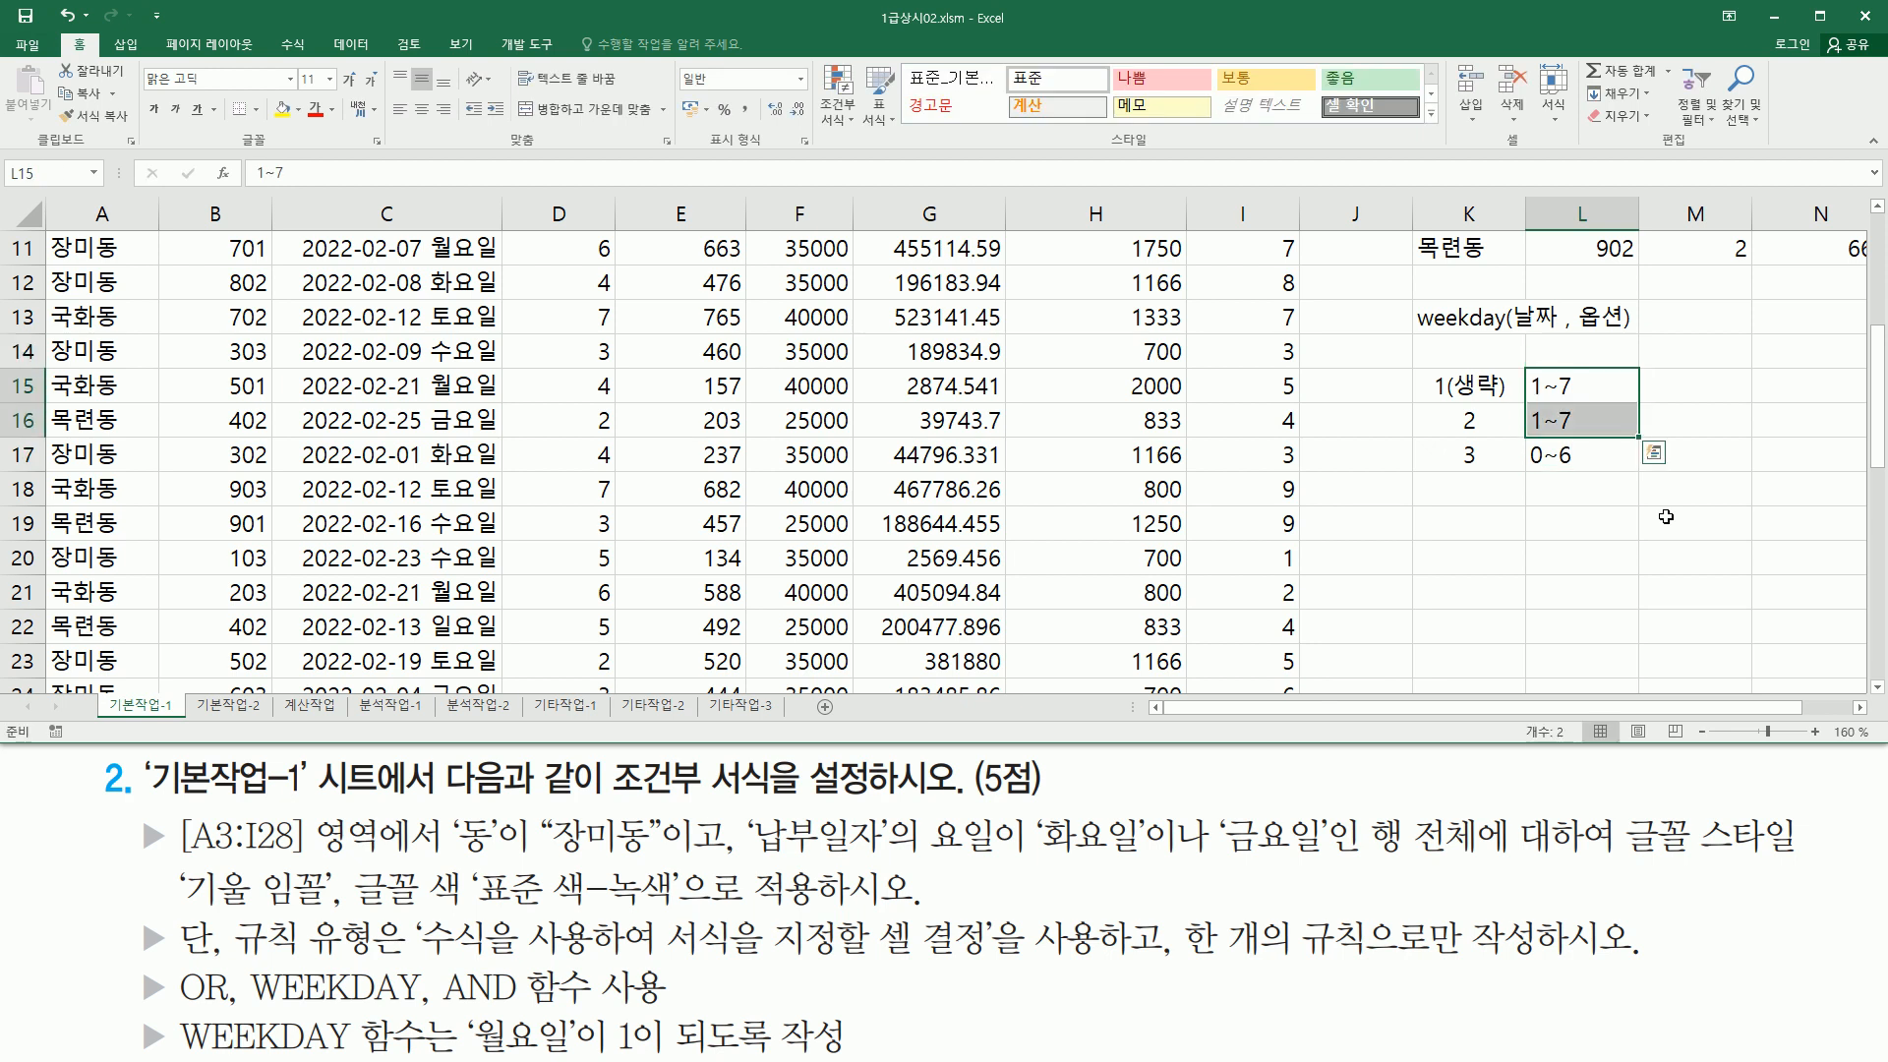
pyautogui.press('Up')
pyautogui.press('Down')
pyautogui.press('F2')
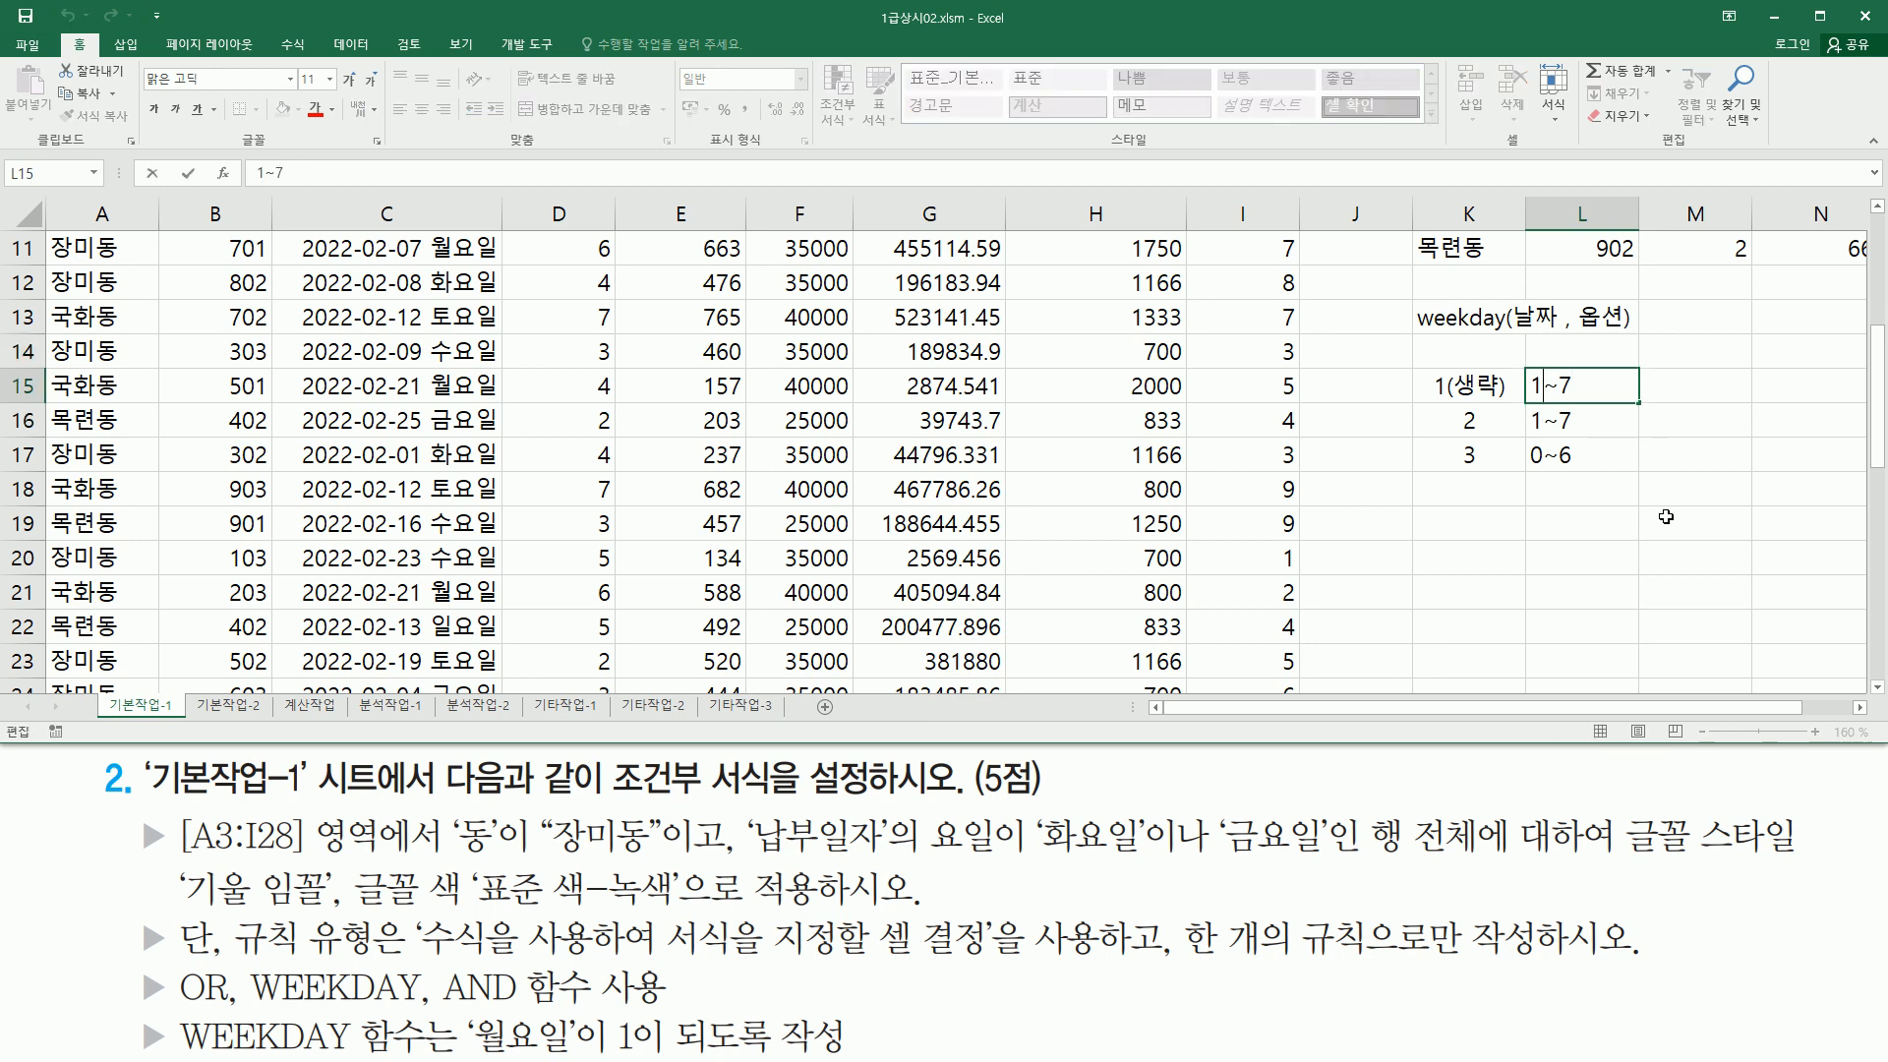
pyautogui.write('이')
pyautogui.press('End')
pyautogui.write('토')
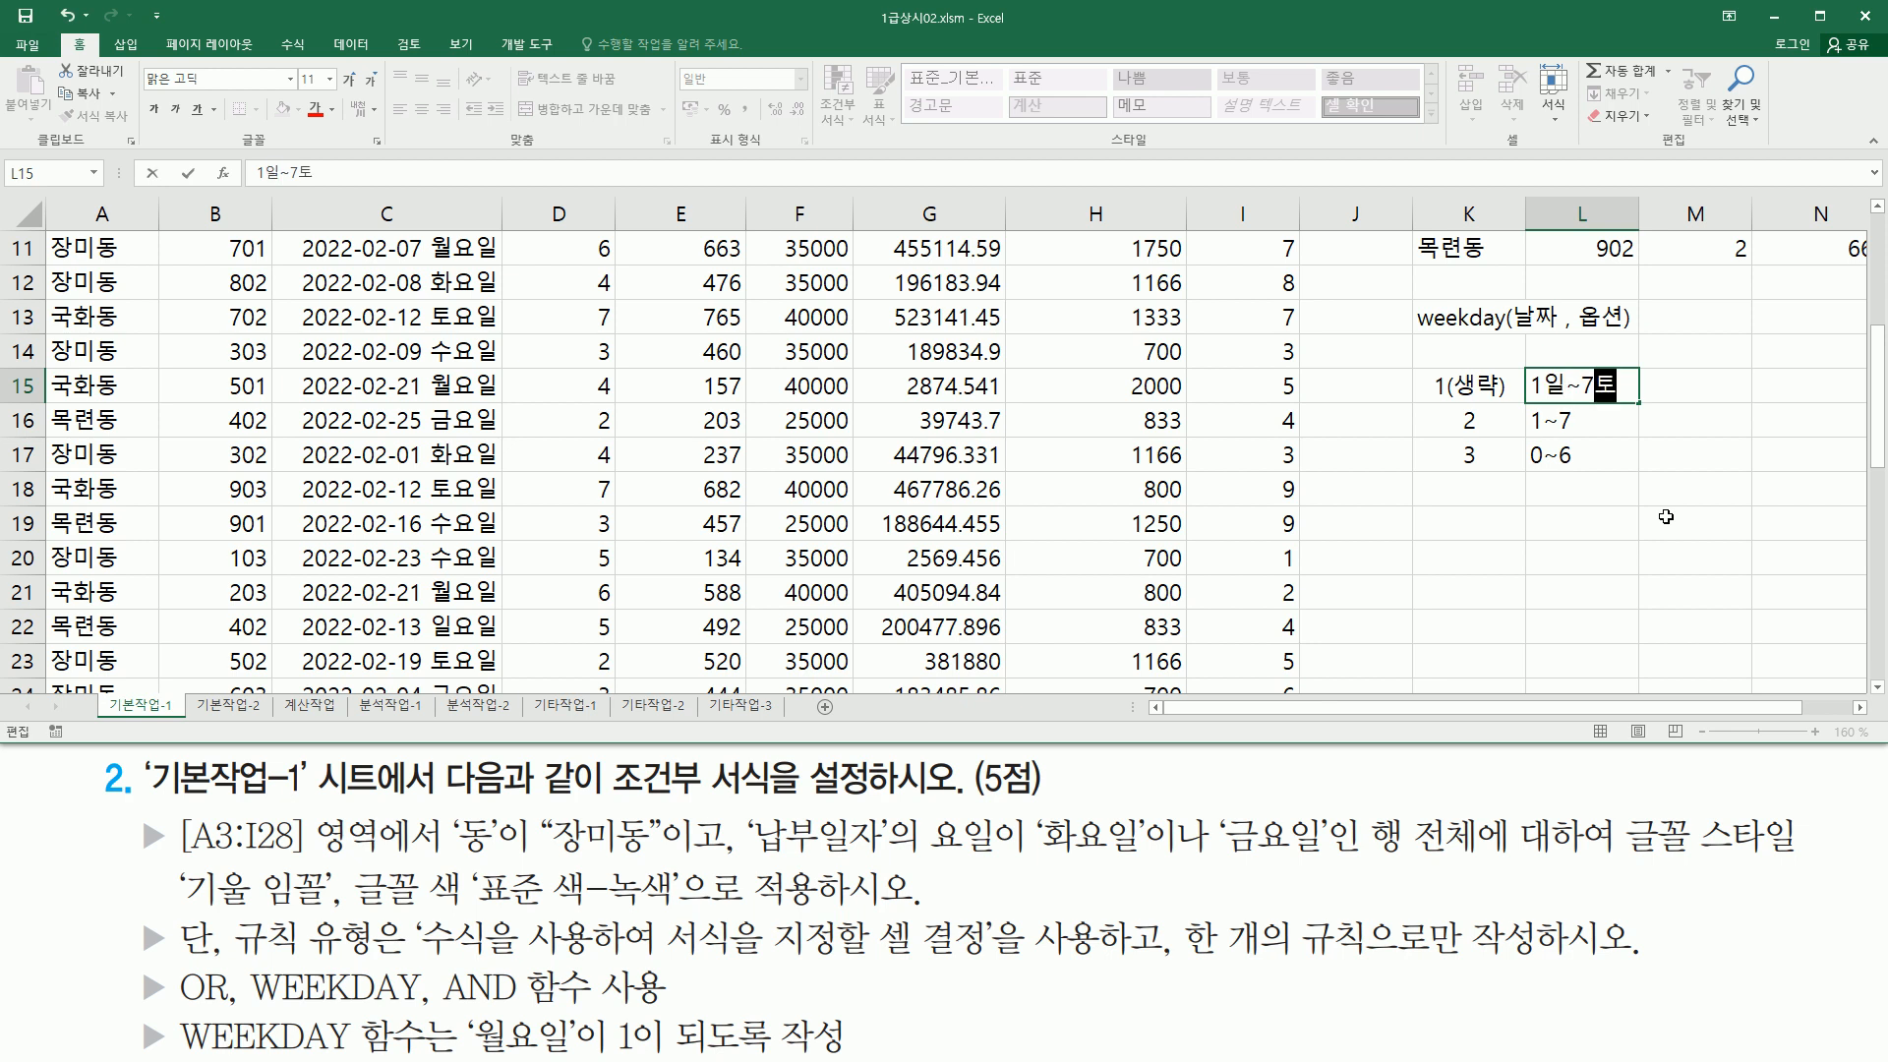
pyautogui.press('Return')
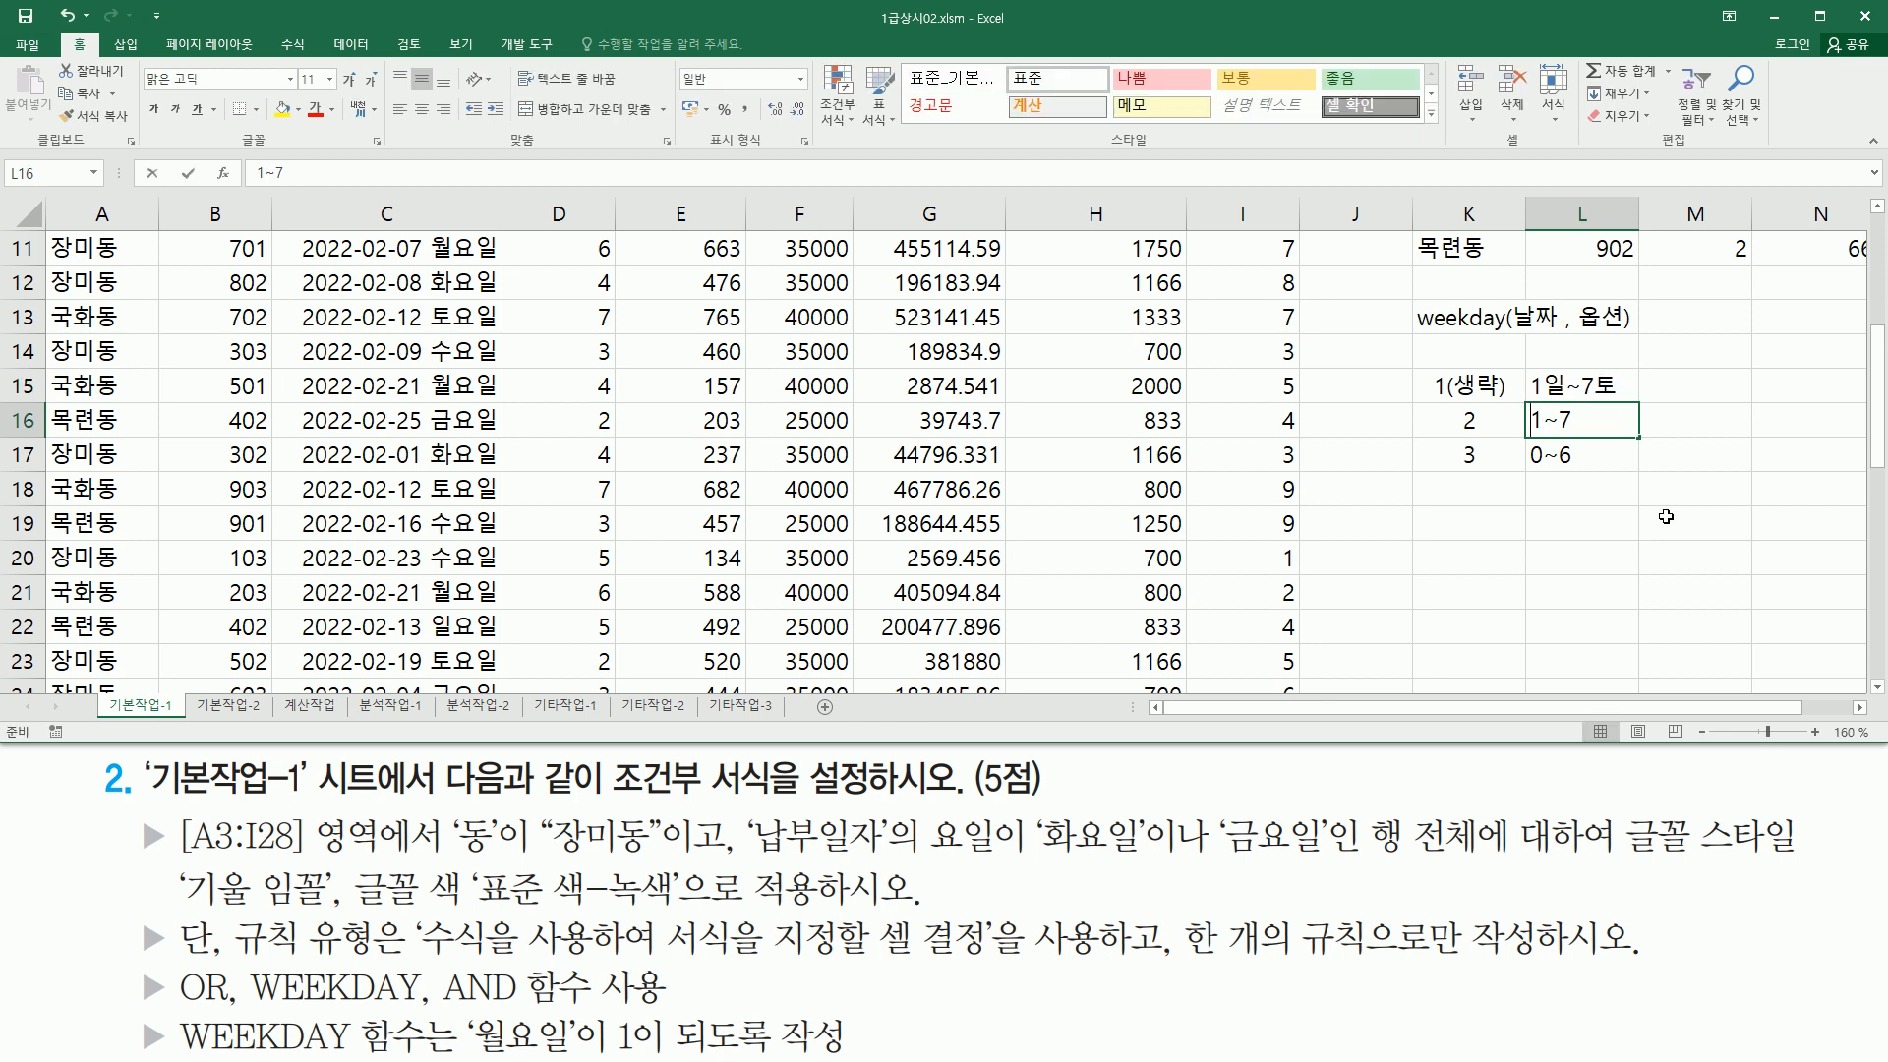
# Step: Add the start and end weekdays to the range in L16 so it reads 1월~7일
pyautogui.press('F2')
pyautogui.press('Left')
pyautogui.write('ㅇ')
pyautogui.press('End')
pyautogui.write('ㅇ')
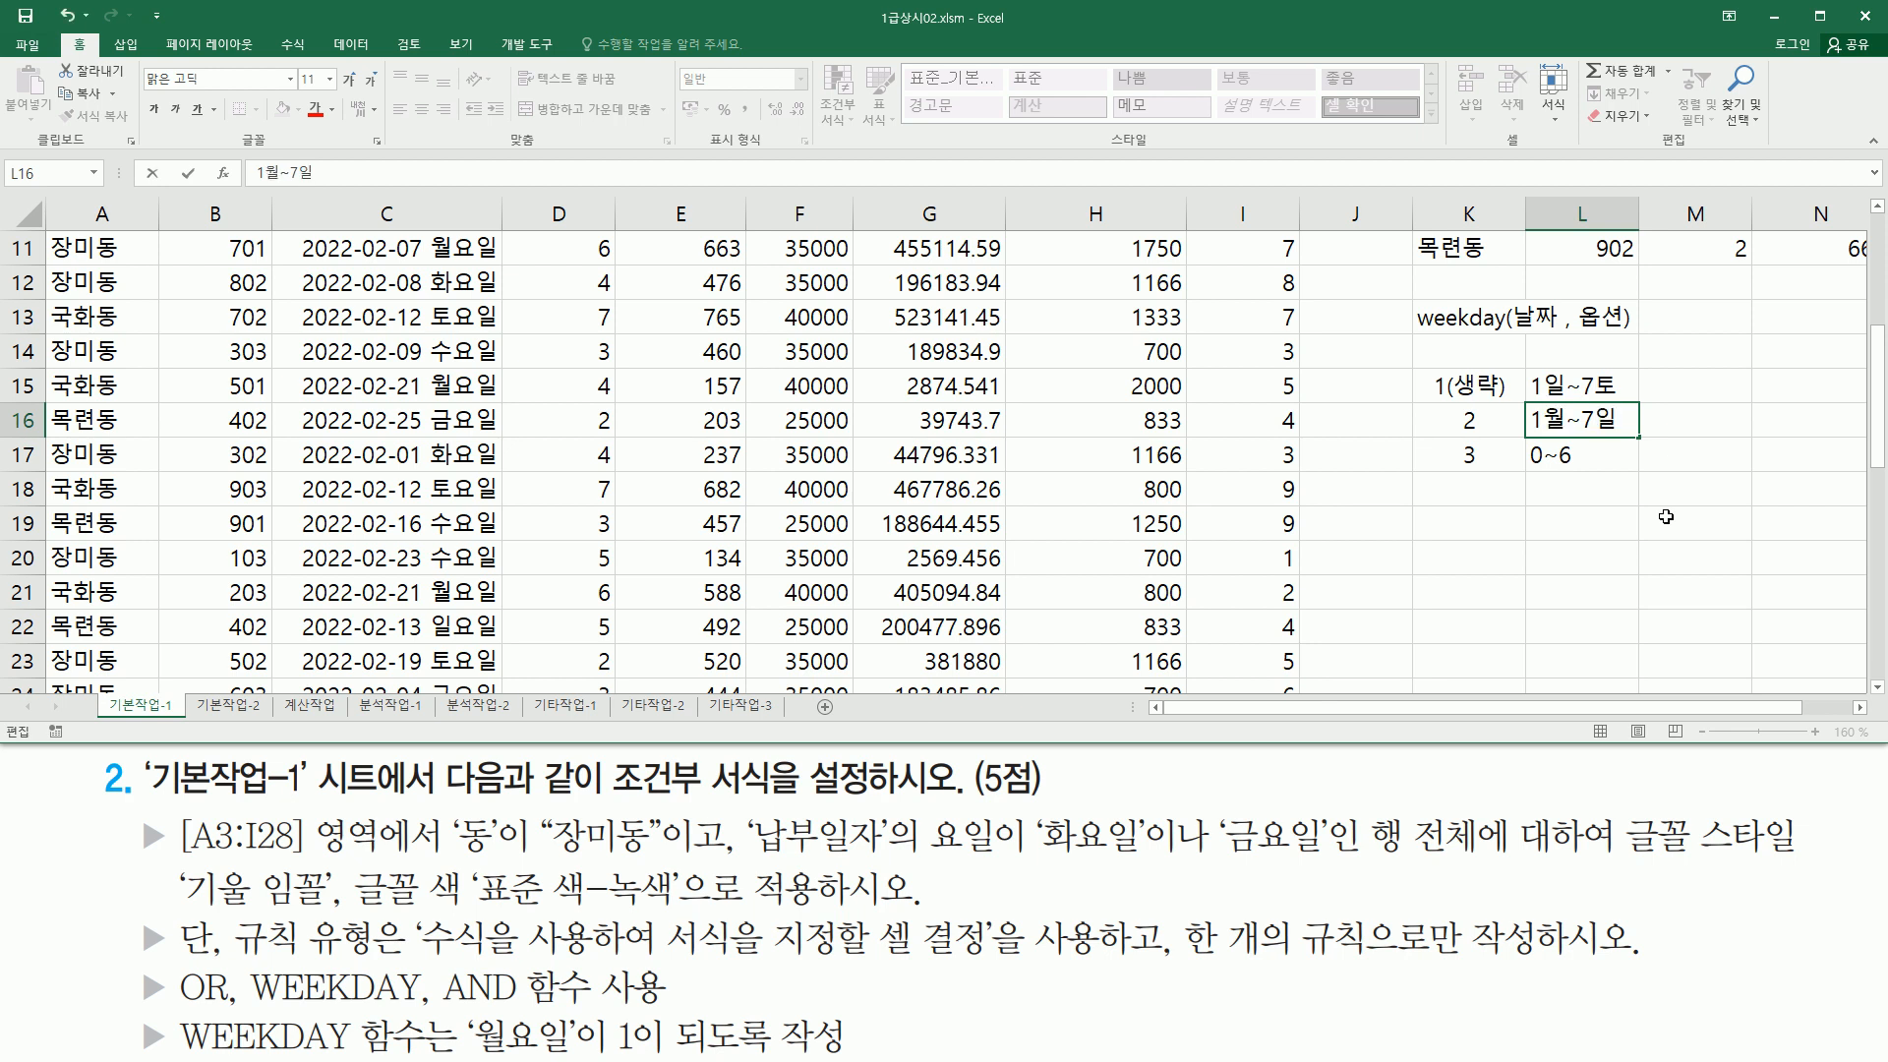
pyautogui.press('Return')
# Step: Add the start and end weekdays to the range in L17 so it reads 0월~6일
pyautogui.press('F2')
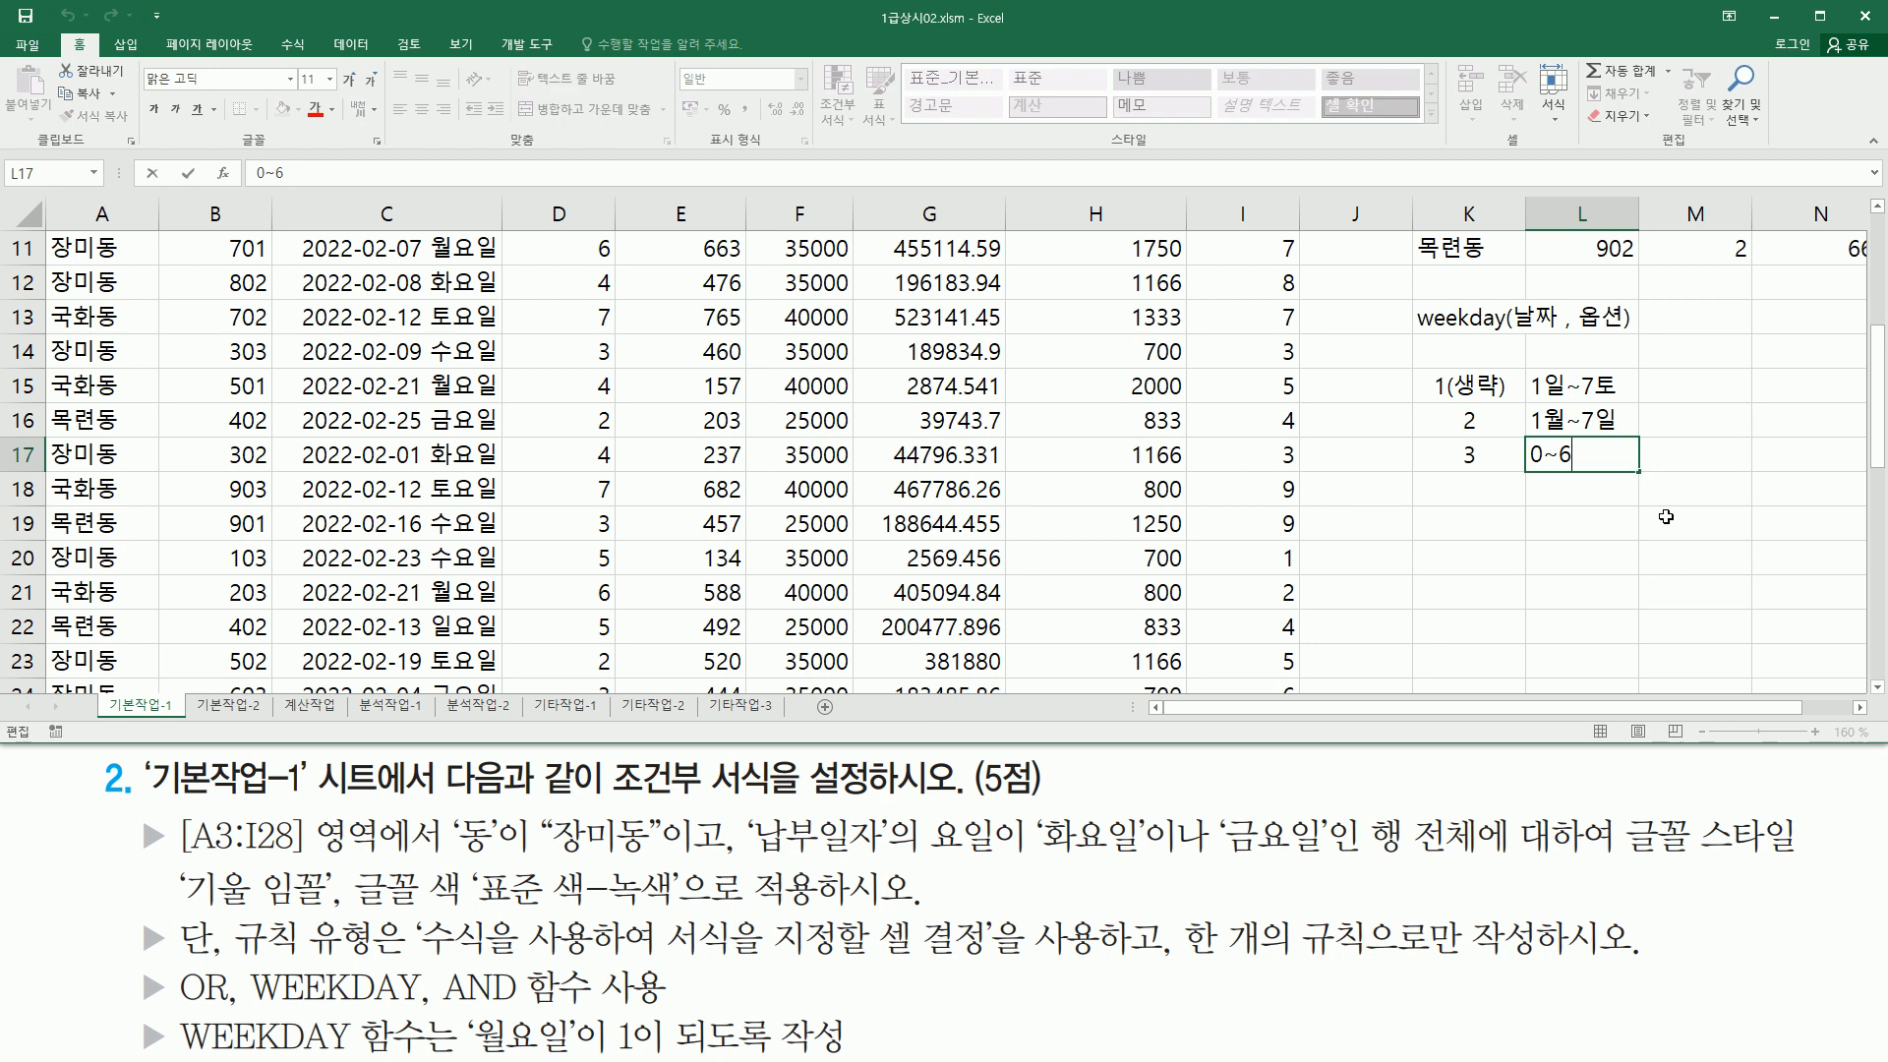
pyautogui.press('Left')
pyautogui.press('Left')
pyautogui.write('워')
pyautogui.press('Right')
pyautogui.press('Right')
pyautogui.write('이')
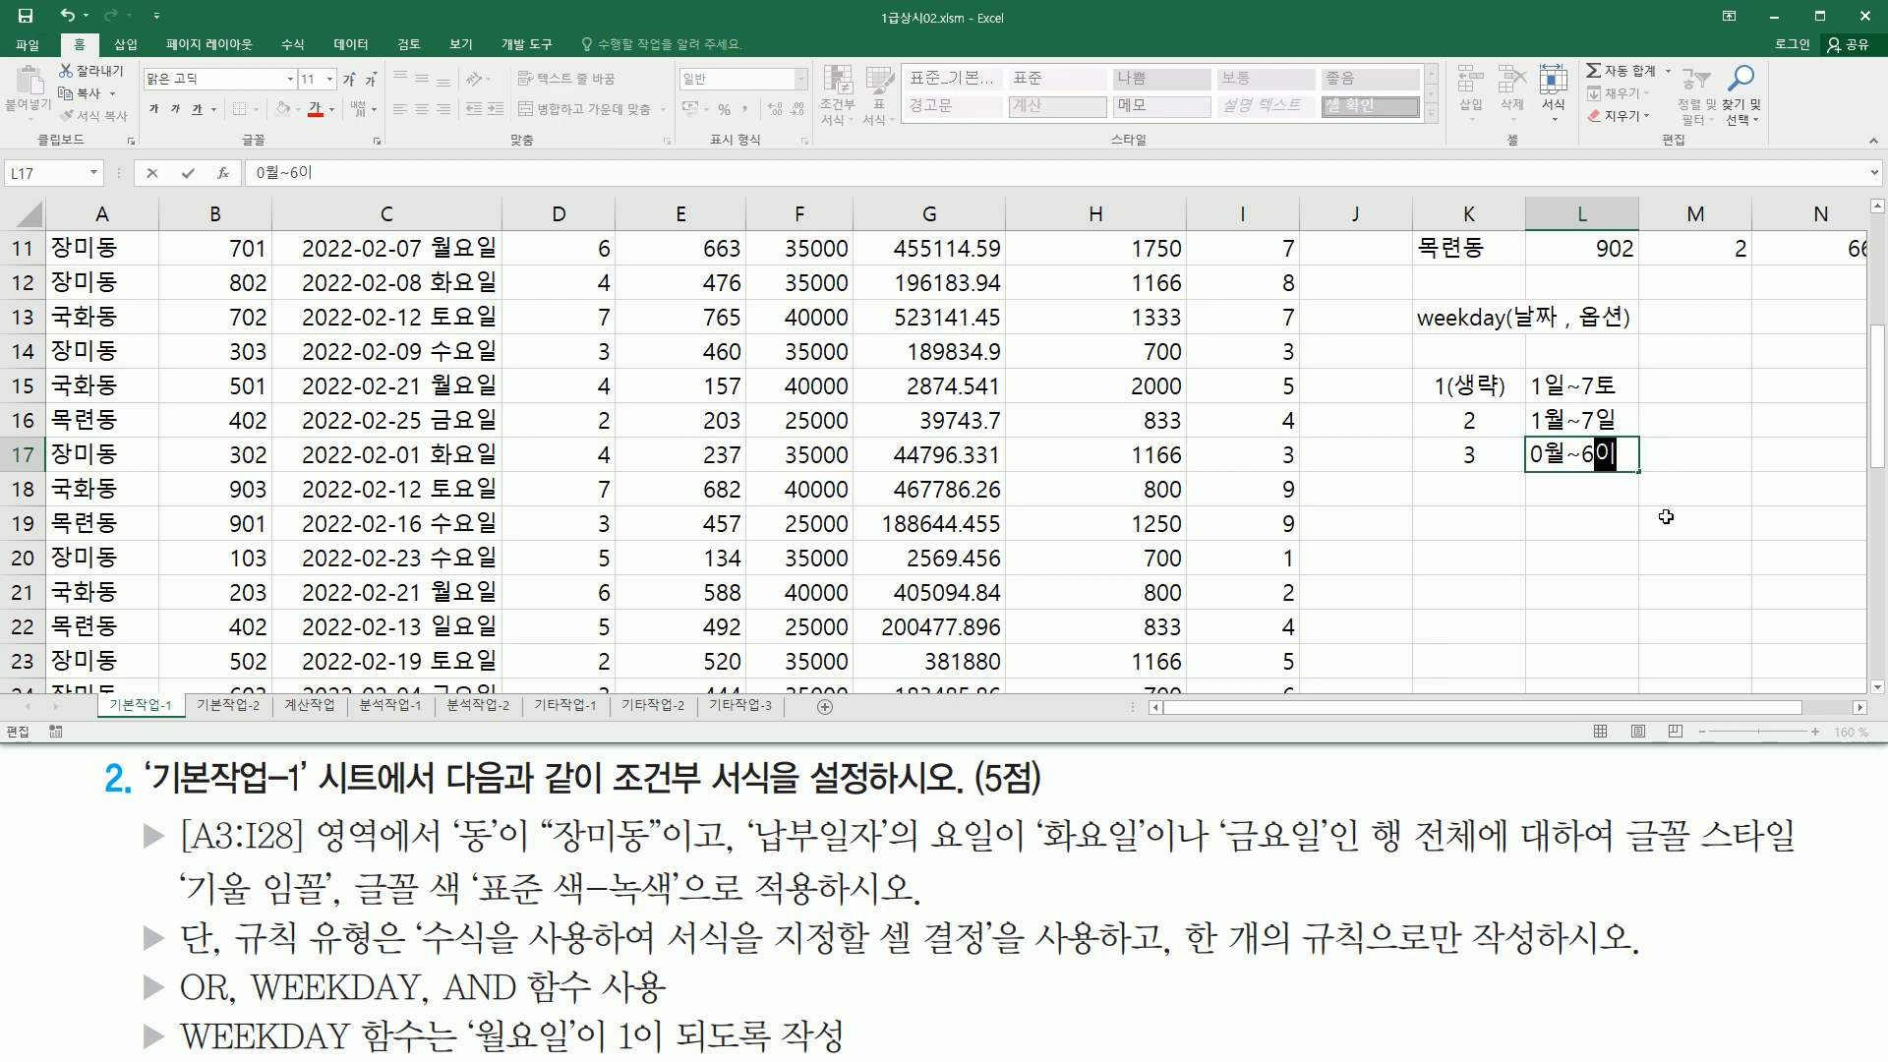
pyautogui.press('Return')
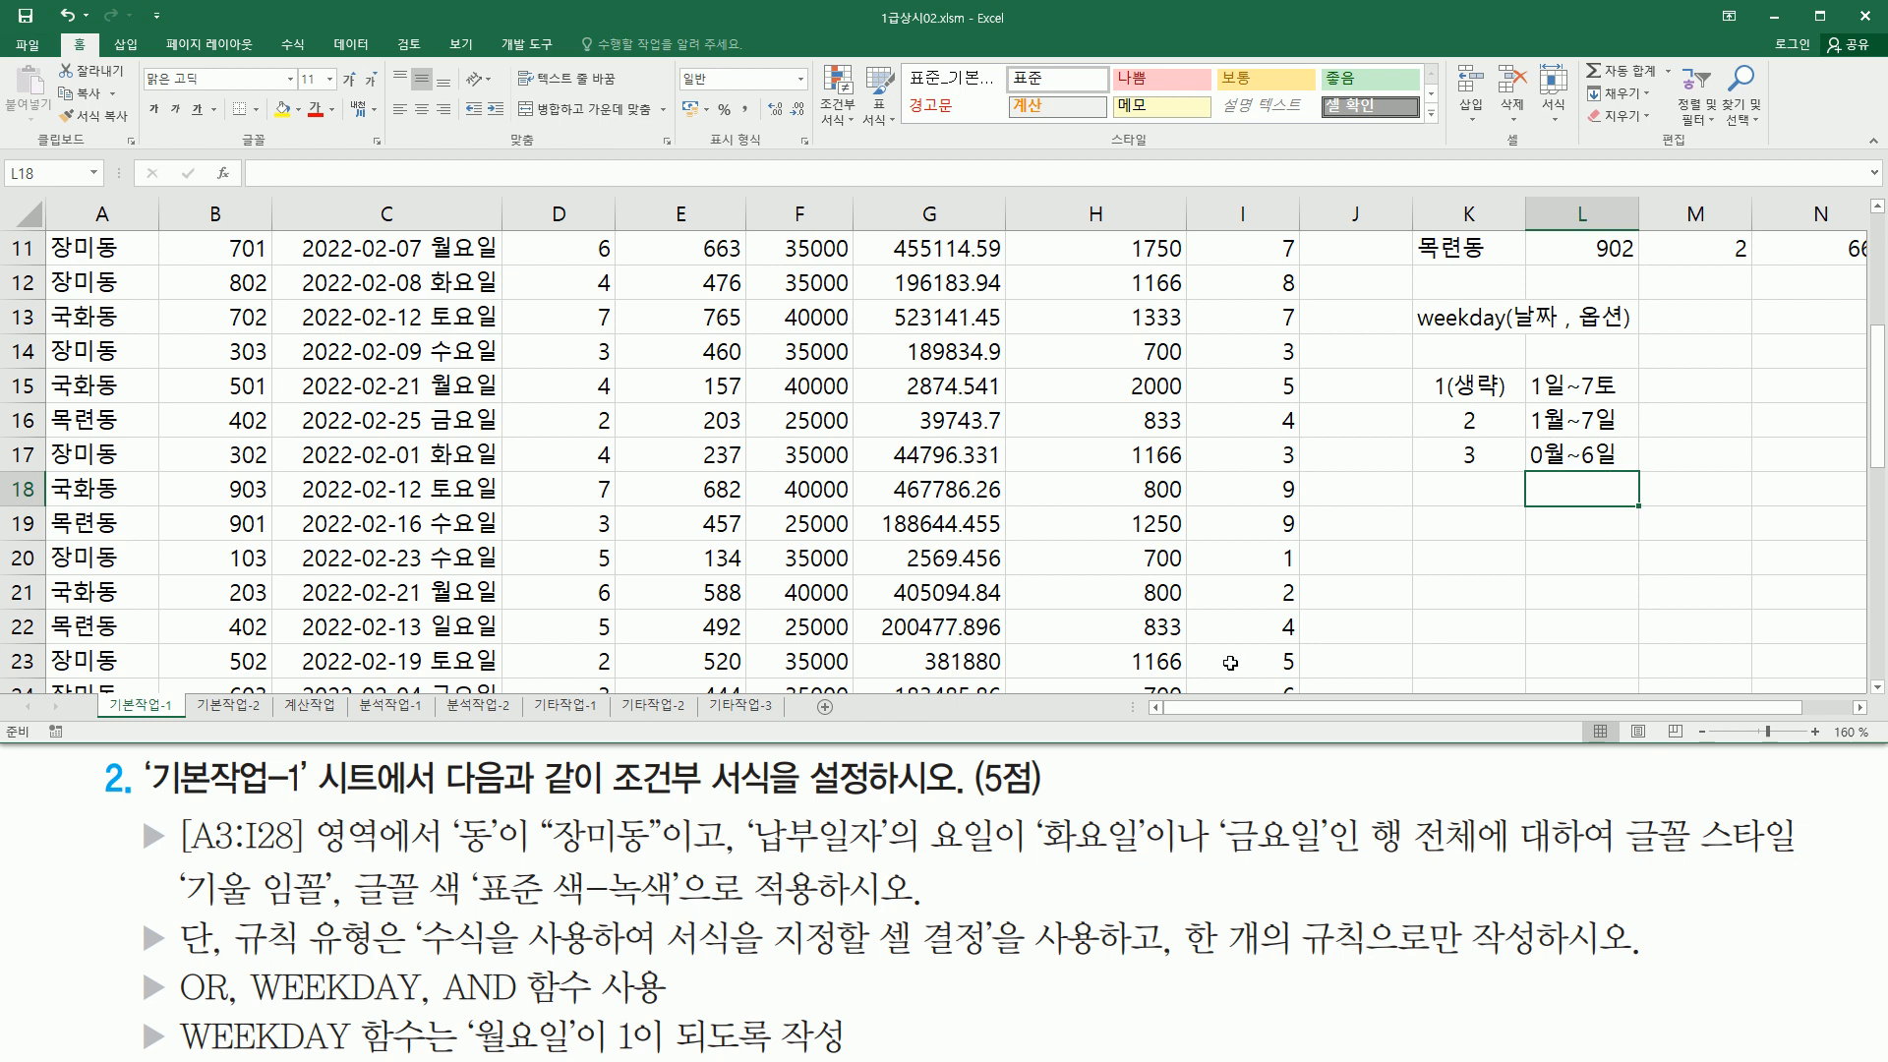
pyautogui.moveTo(465, 1006); pyautogui.dragTo(666, 1058)
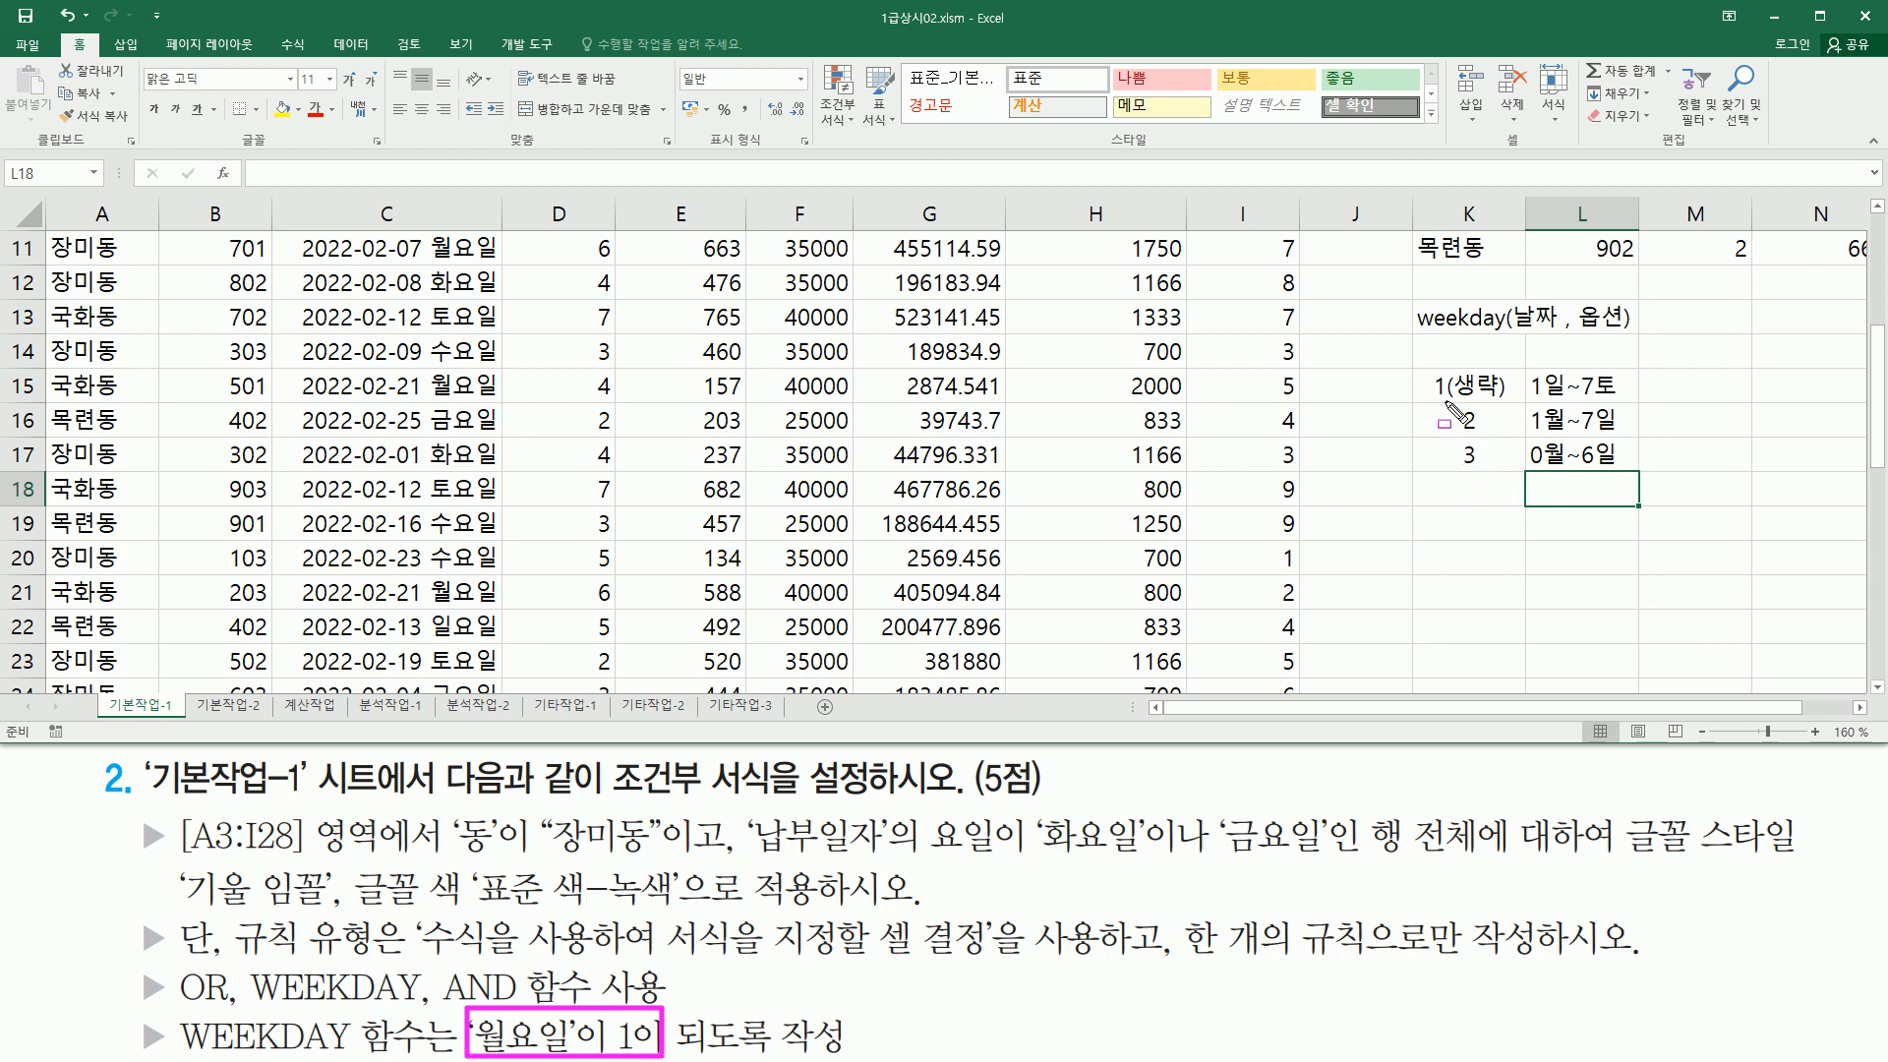
pyautogui.moveTo(1418, 334); pyautogui.dragTo(1637, 334)
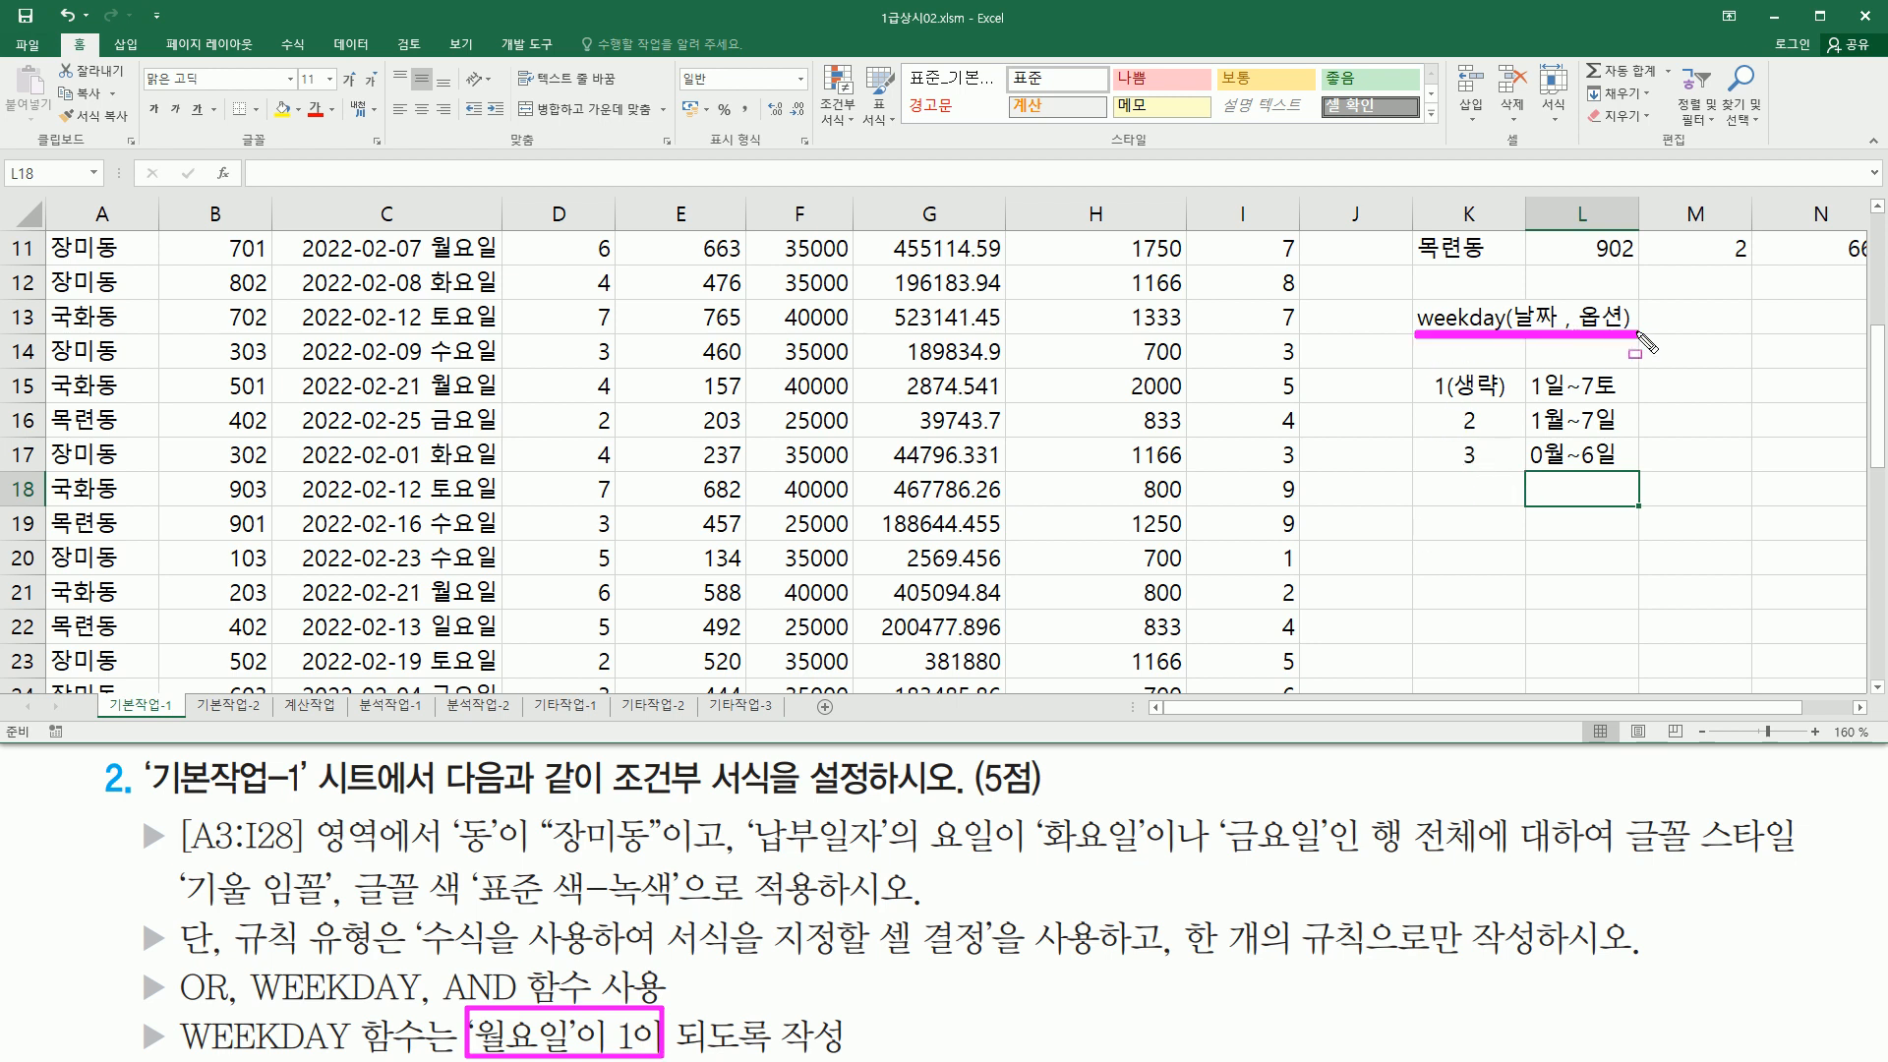
pyautogui.moveTo(1456, 403)
pyautogui.mouseDown()
pyautogui.moveTo(1489, 435)
pyautogui.moveTo(1617, 436)
pyautogui.mouseUp()
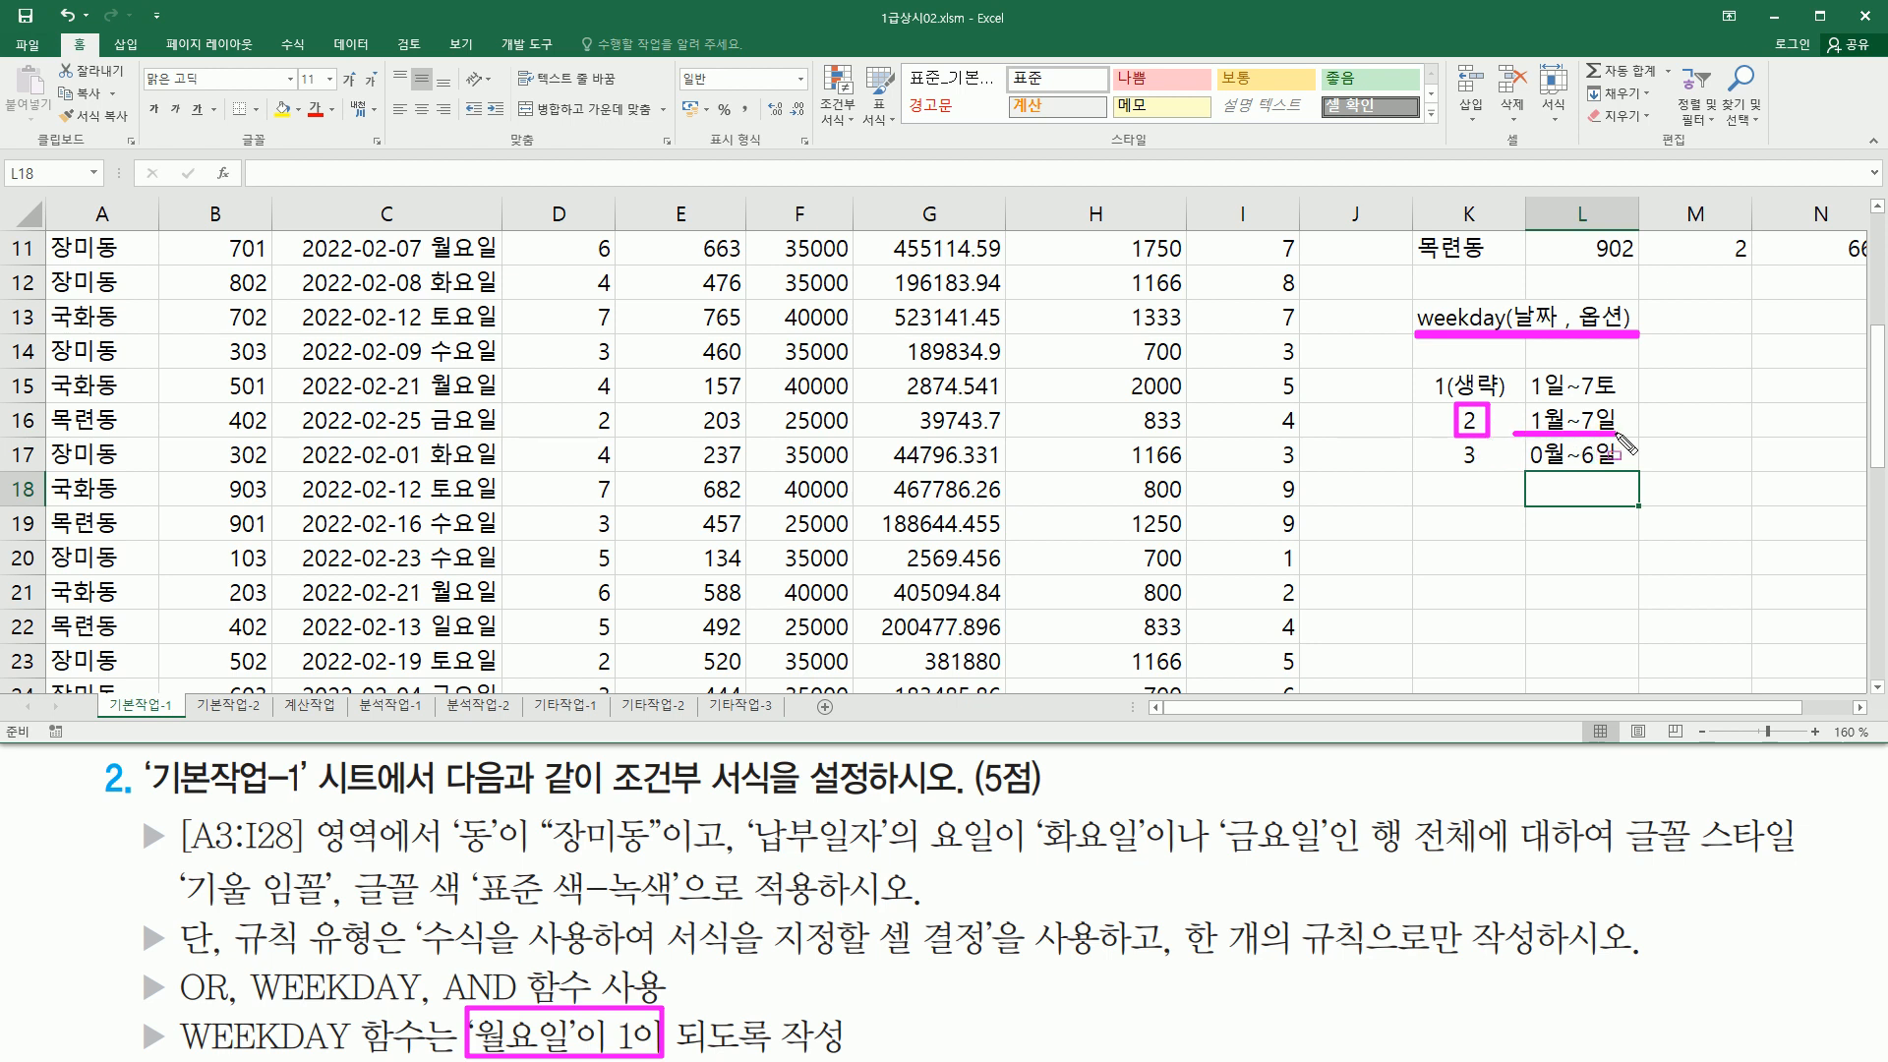
pyautogui.press('Escape')
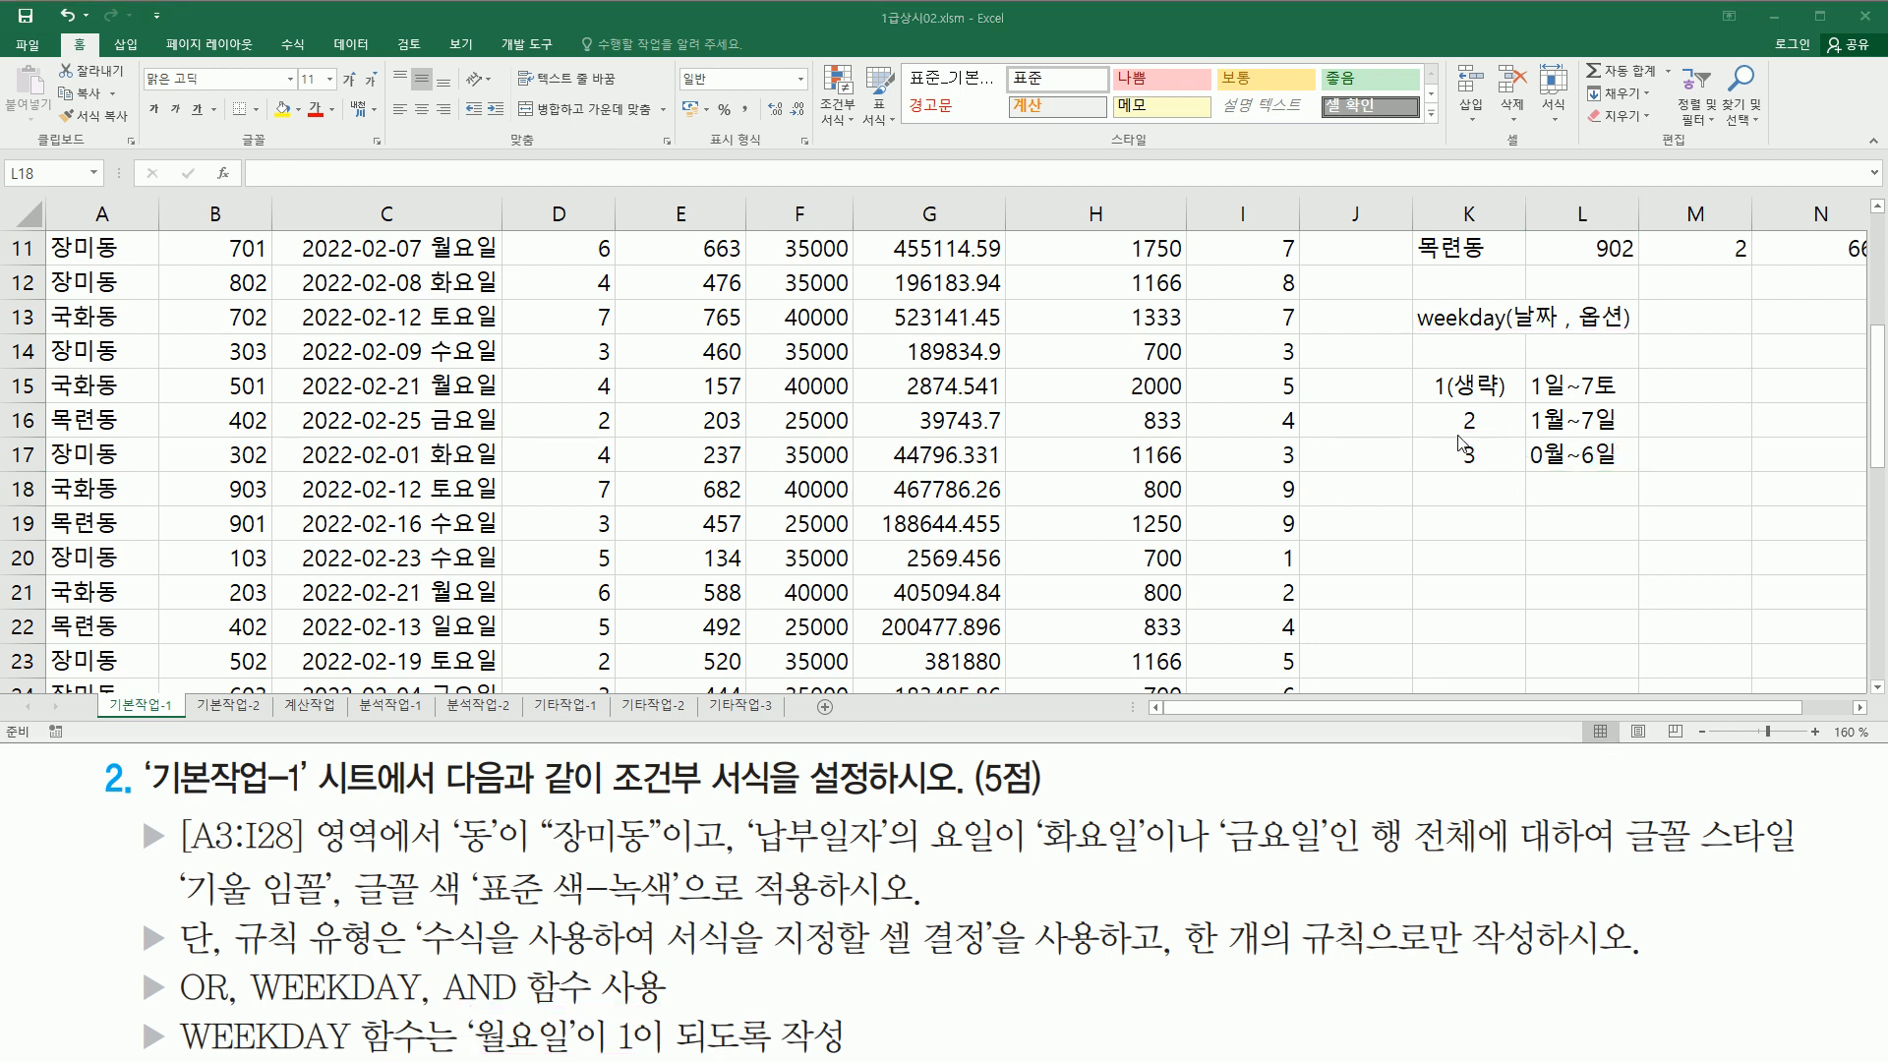
# Step: Enter the Monday-first weekday numbering "1월, 2화, 3수, 4목, 5금, 6토, 7일" in cell K19
pyautogui.click(1456, 523)
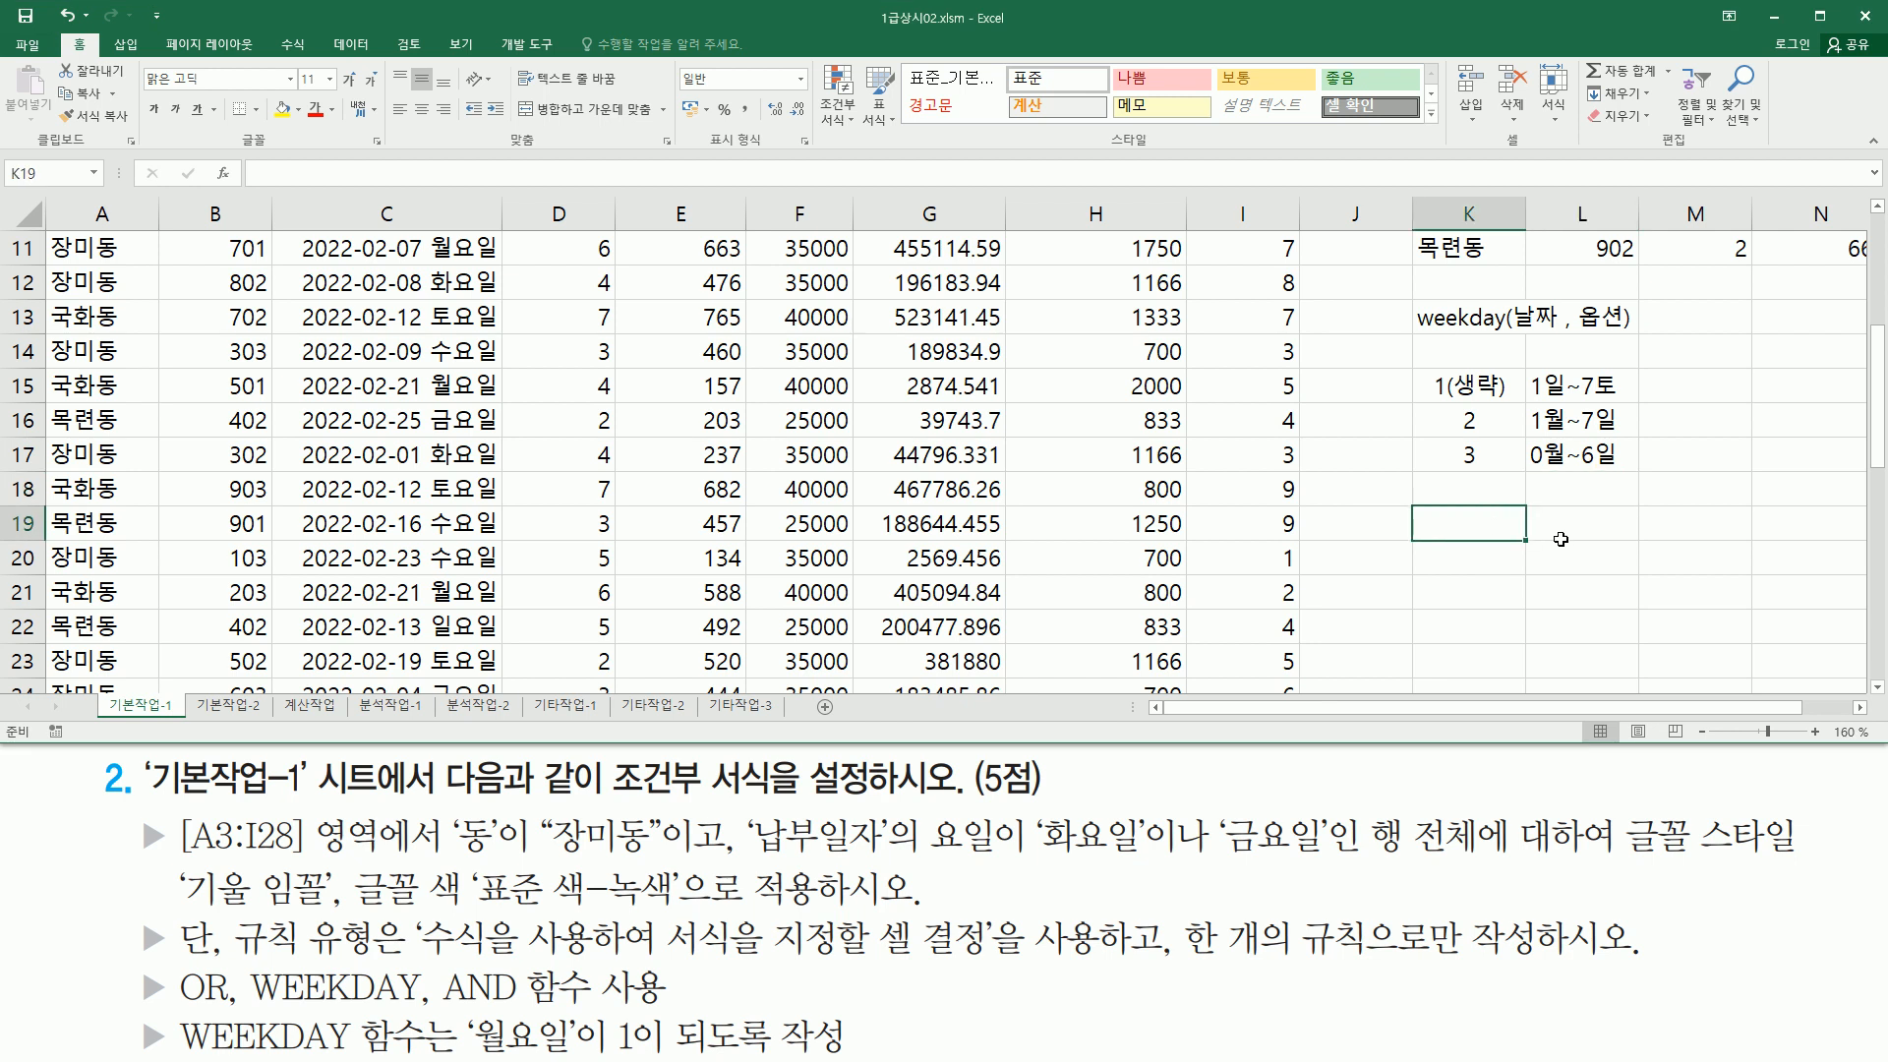
pyautogui.write('1ㅇㅓㄹ,ㅡ,')
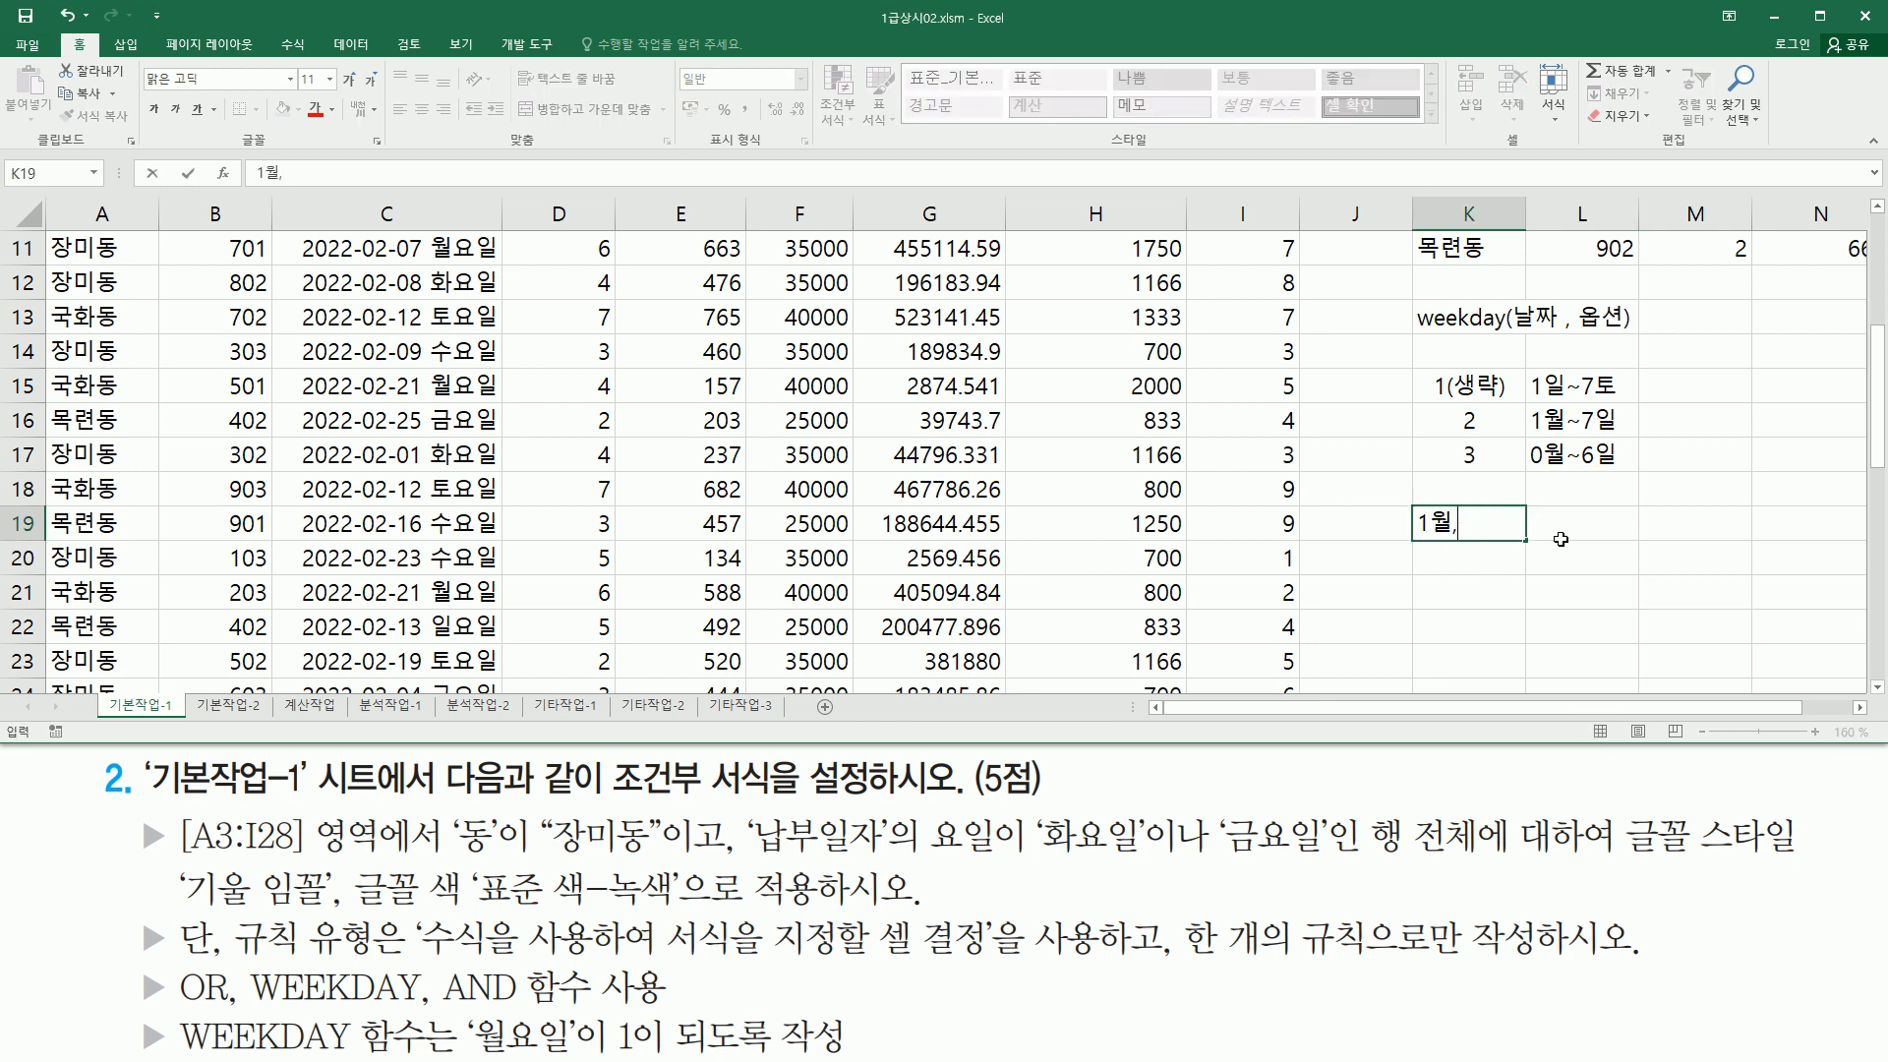
pyautogui.write('화, 3수, ')
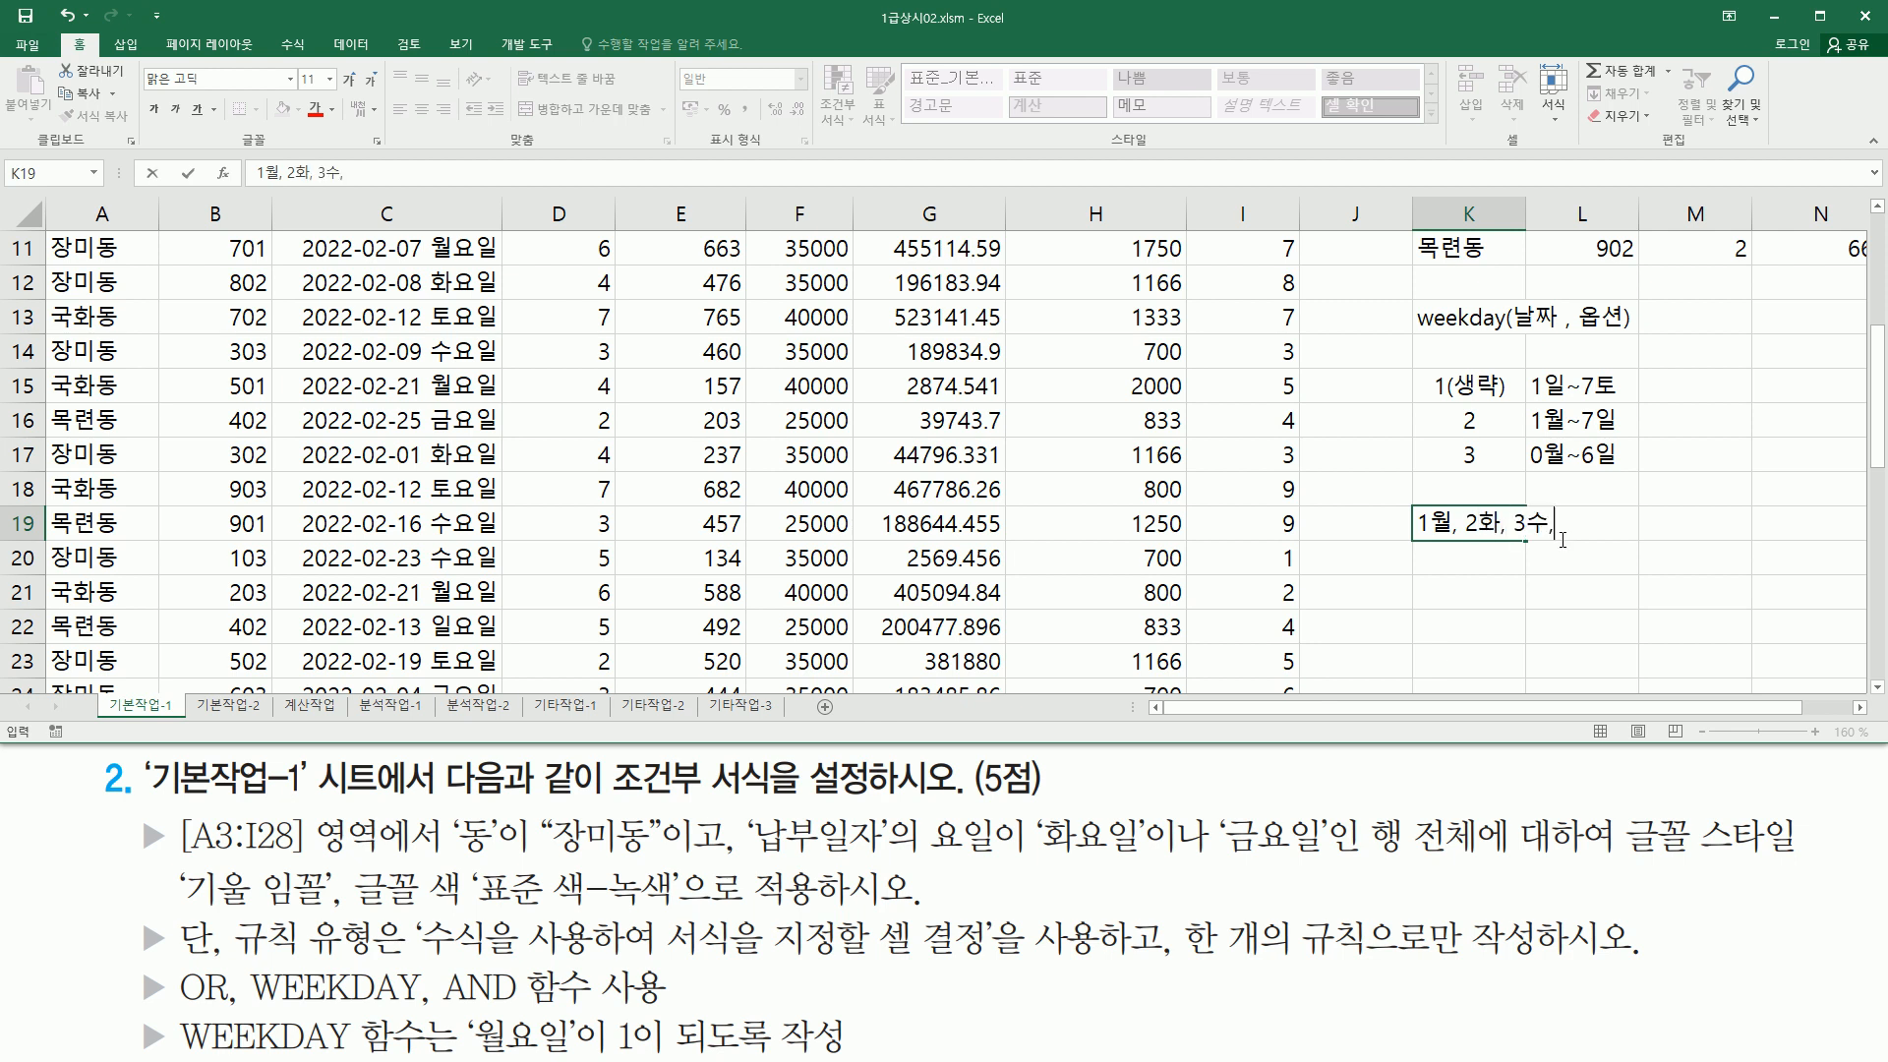
pyautogui.write('4목, 5금, 6토')
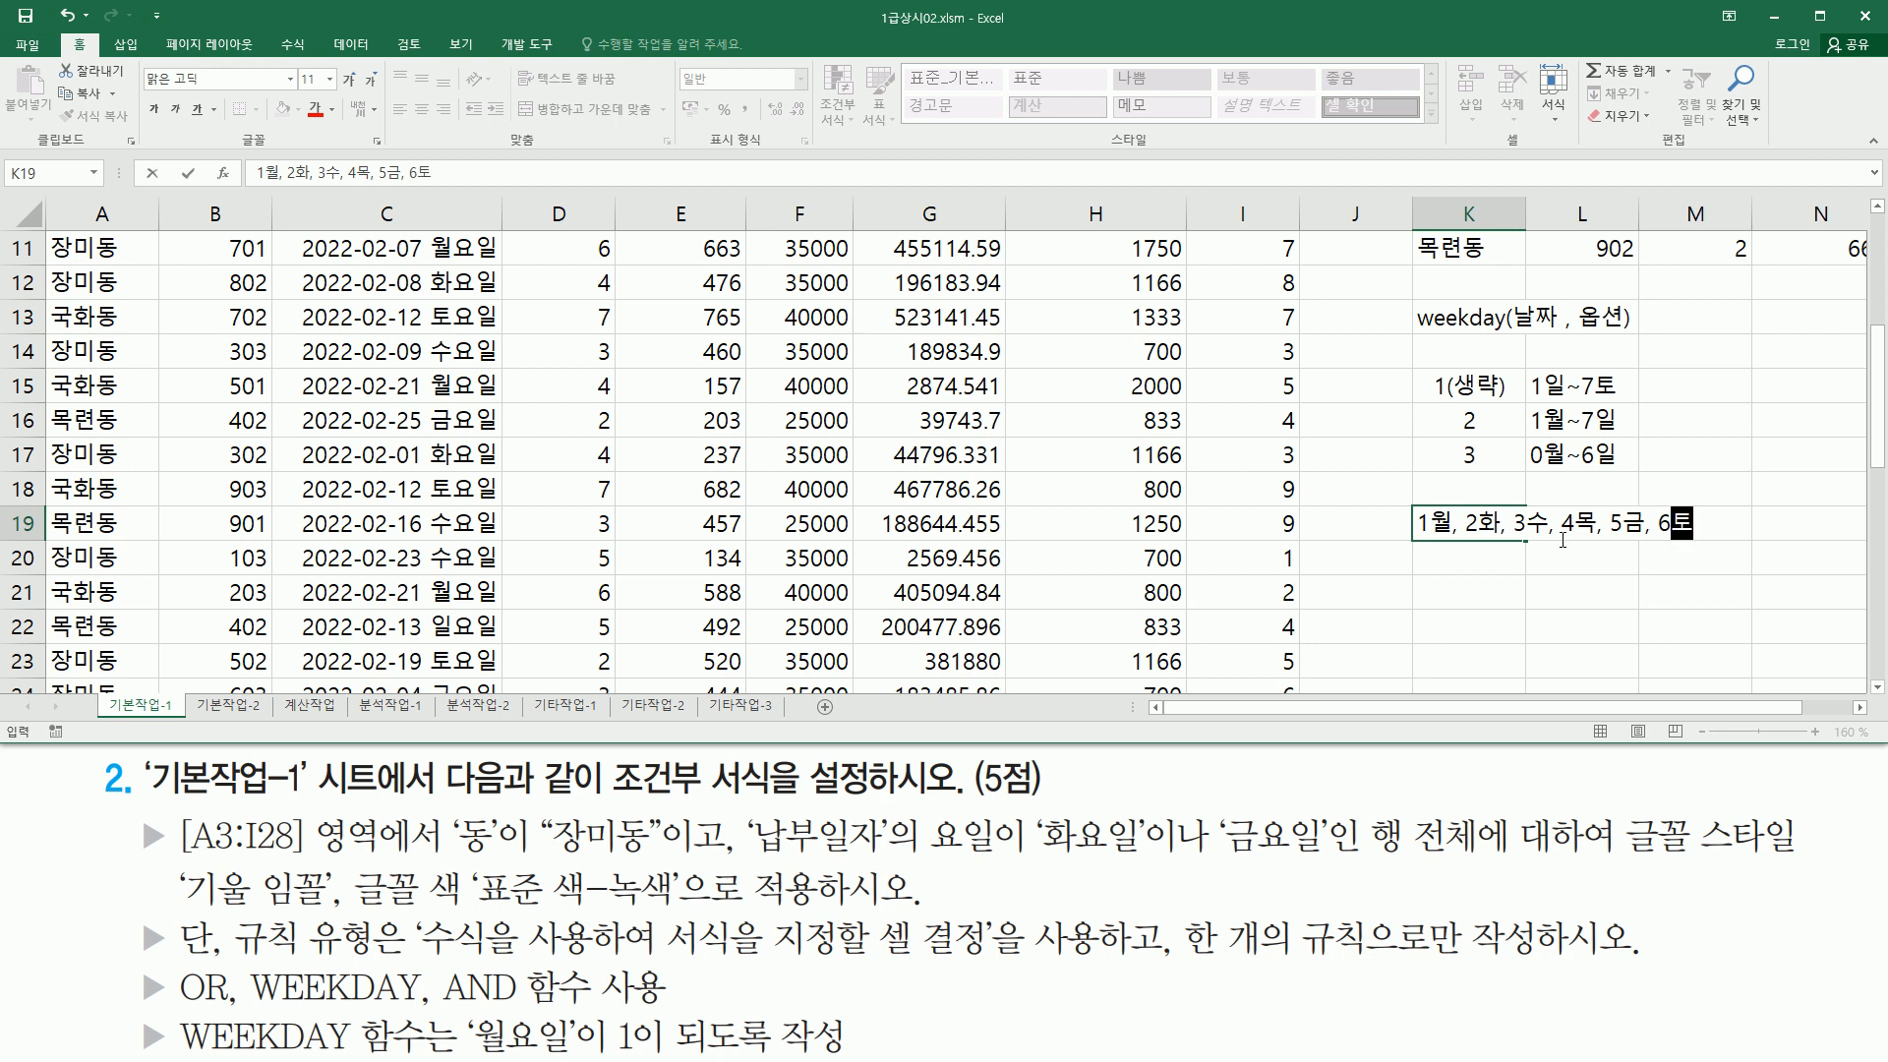
pyautogui.write(', 7일')
pyautogui.press('Return')
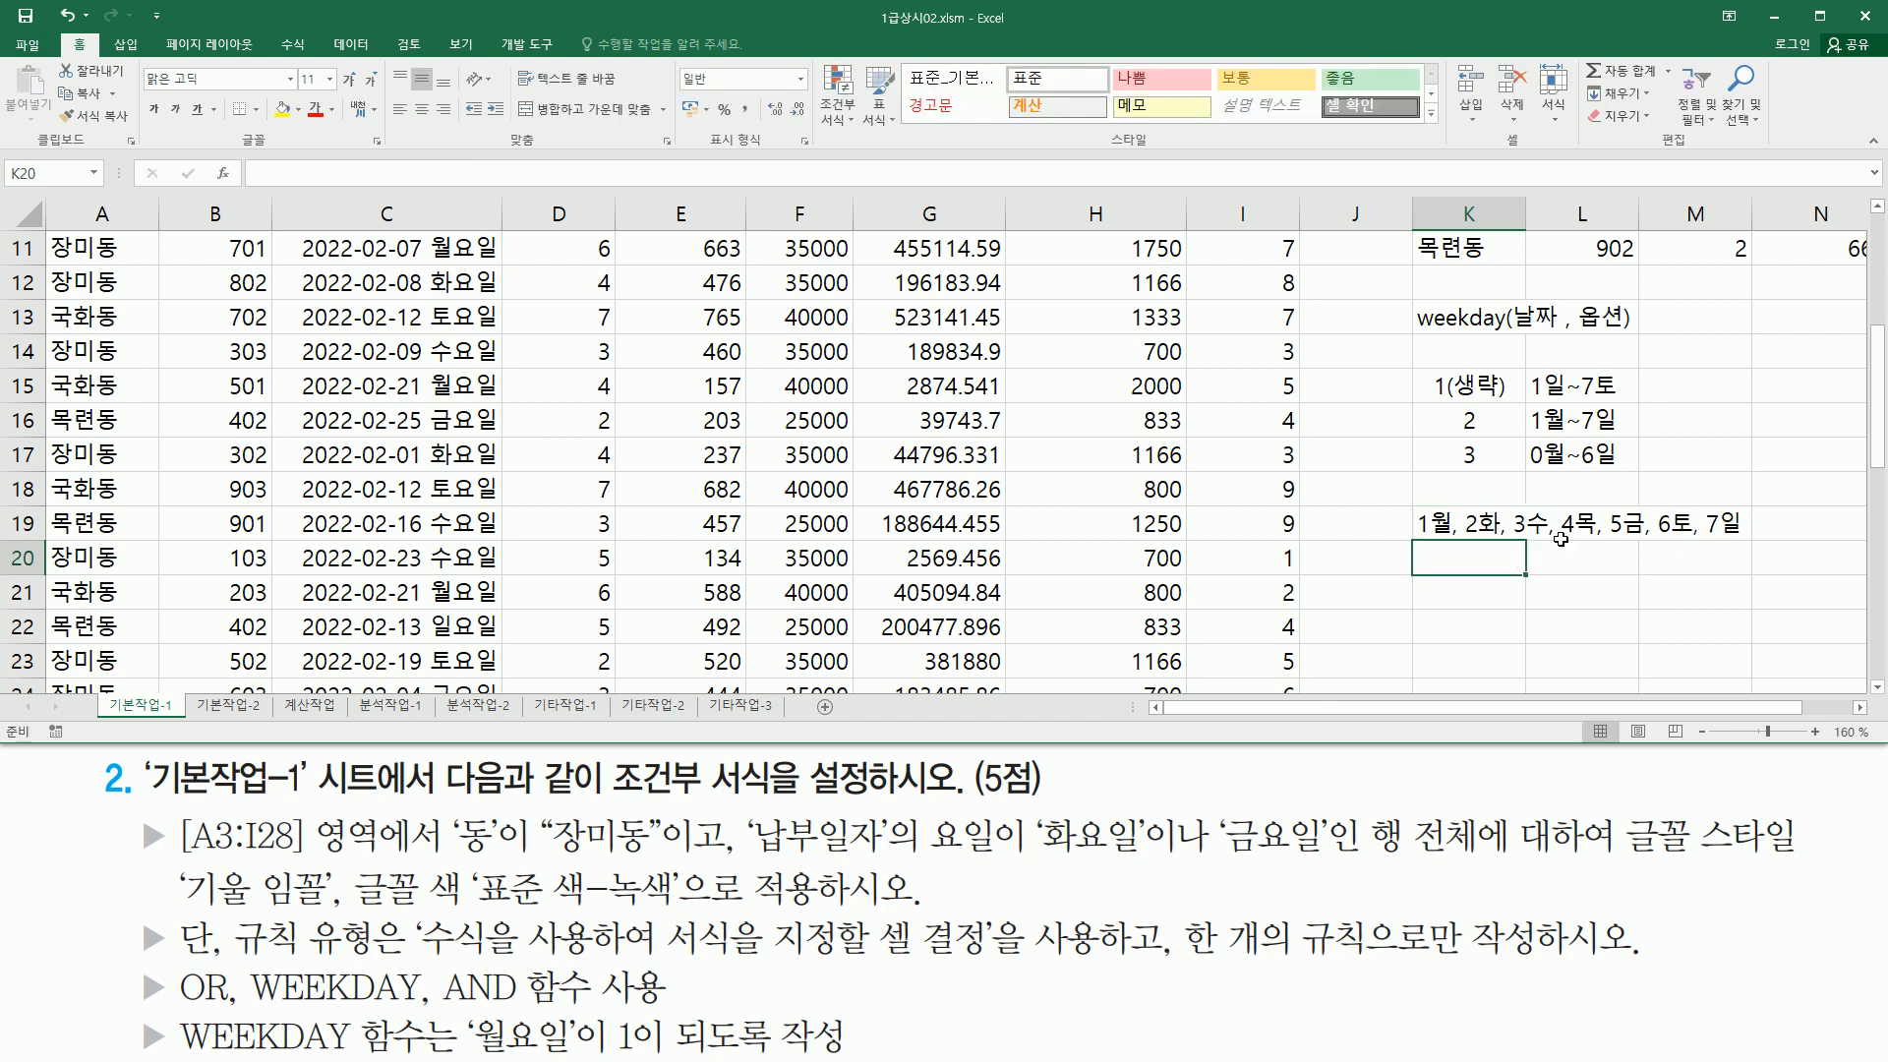
# Step: Examine the task's 동 and 납부일자 weekday conditions against the weekday notes, along with the required functions and the single-rule requirement
pyautogui.moveTo(749, 858)
pyautogui.mouseDown()
pyautogui.moveTo(846, 863)
pyautogui.moveTo(898, 822)
pyautogui.moveTo(1038, 818)
pyautogui.moveTo(1010, 816)
pyautogui.moveTo(1163, 856)
pyautogui.moveTo(1339, 855)
pyautogui.mouseUp()
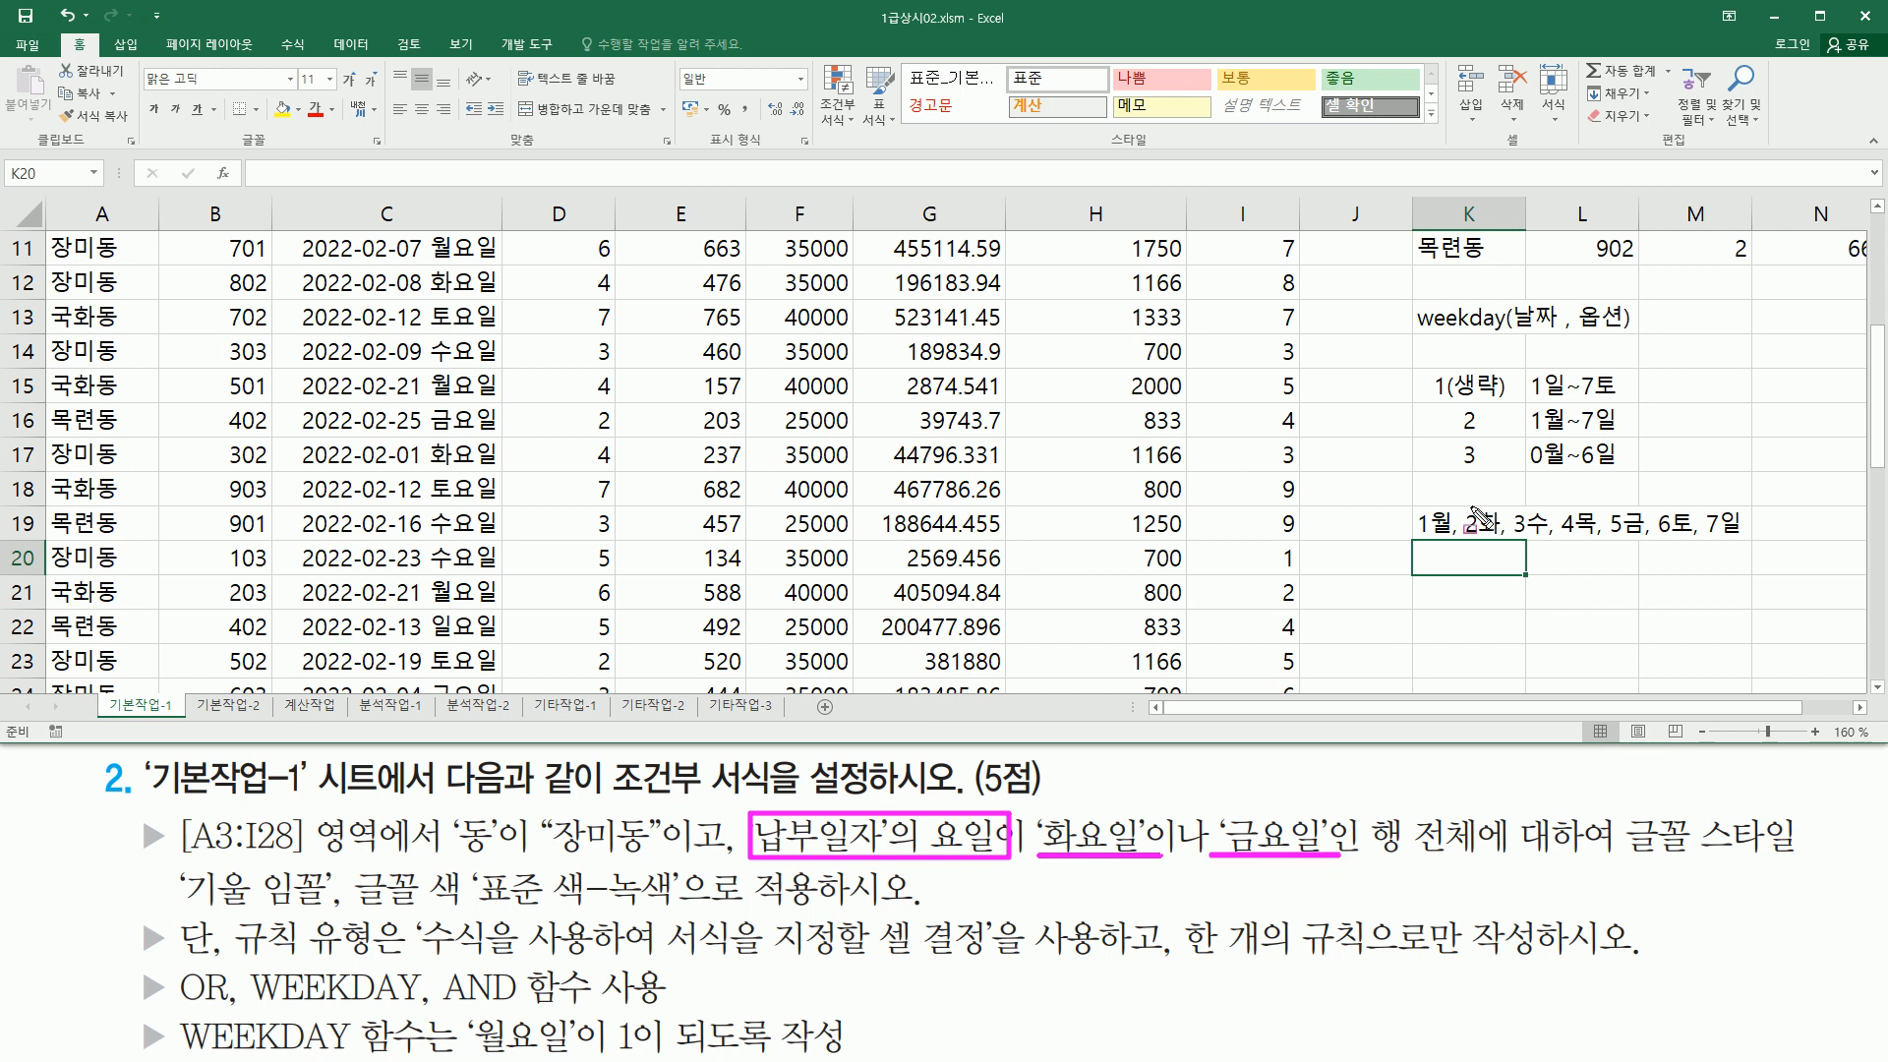
pyautogui.moveTo(1466, 498)
pyautogui.mouseDown()
pyautogui.moveTo(1467, 536)
pyautogui.moveTo(1502, 552)
pyautogui.mouseUp()
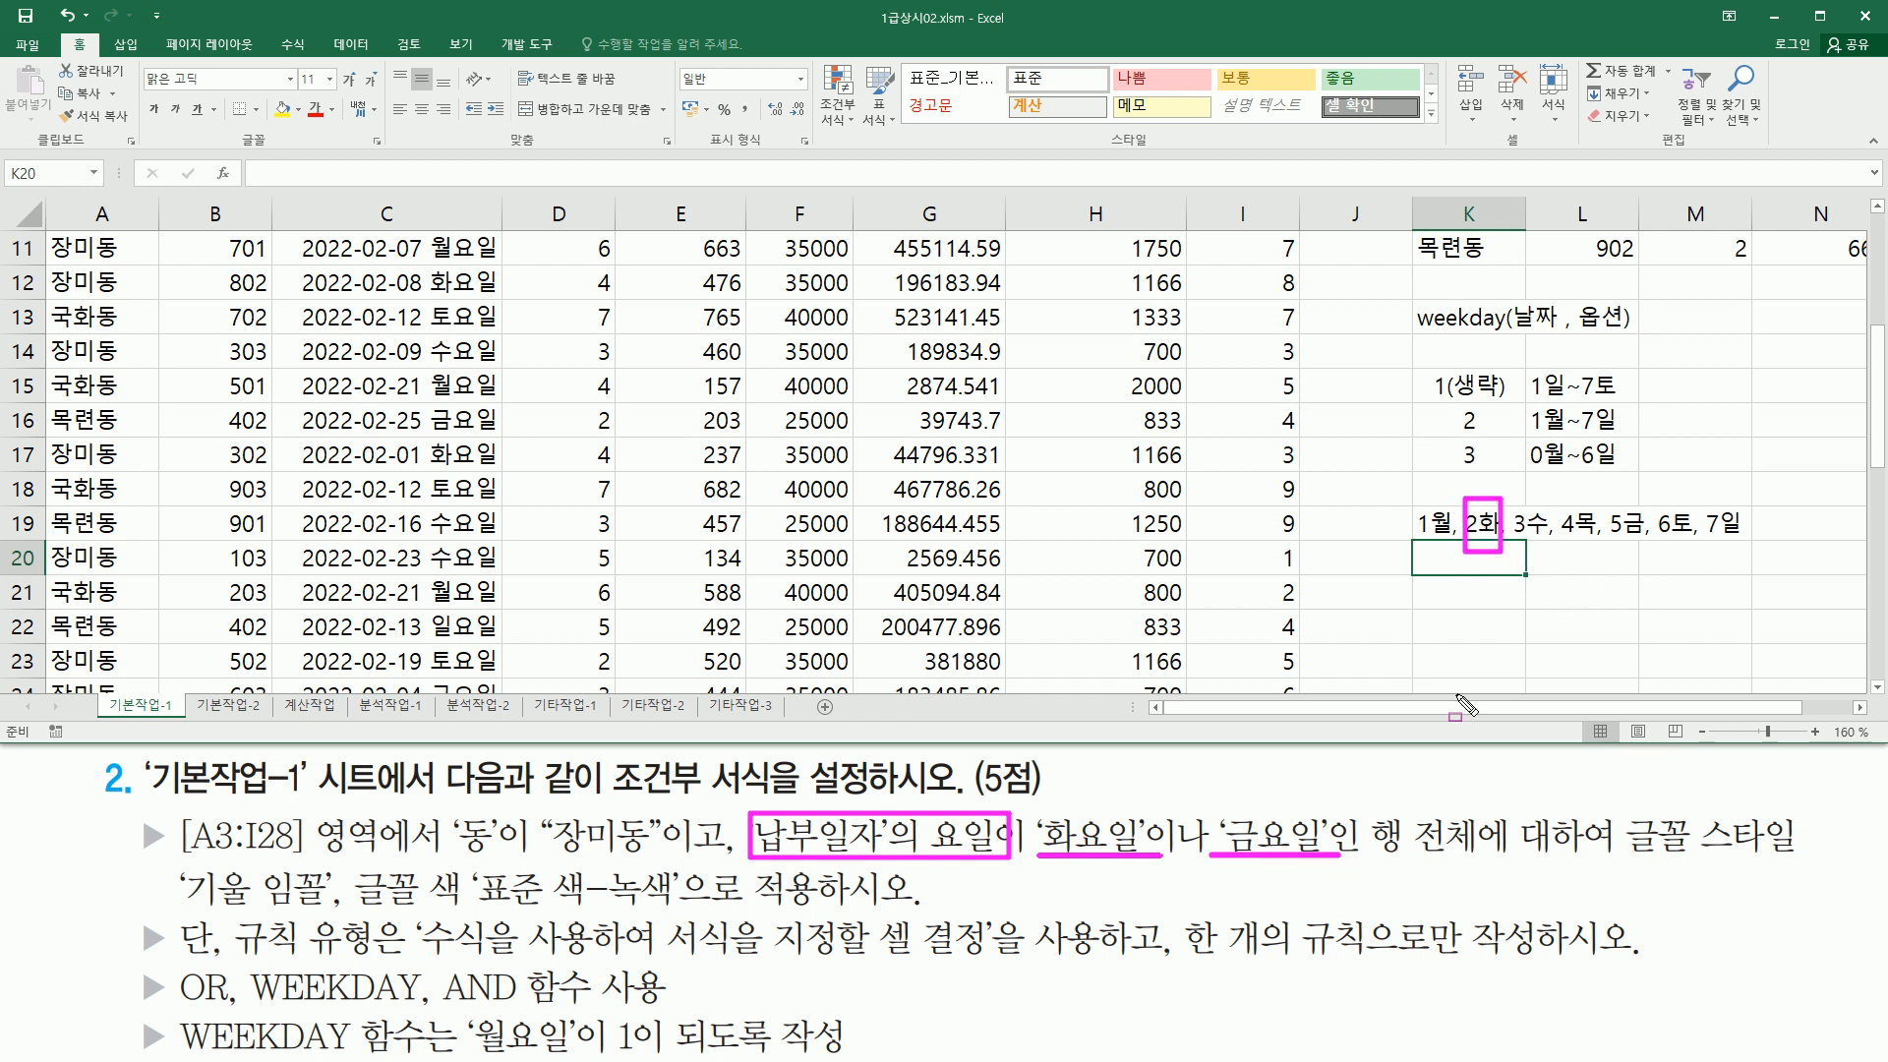
pyautogui.moveTo(1606, 502); pyautogui.dragTo(1650, 555)
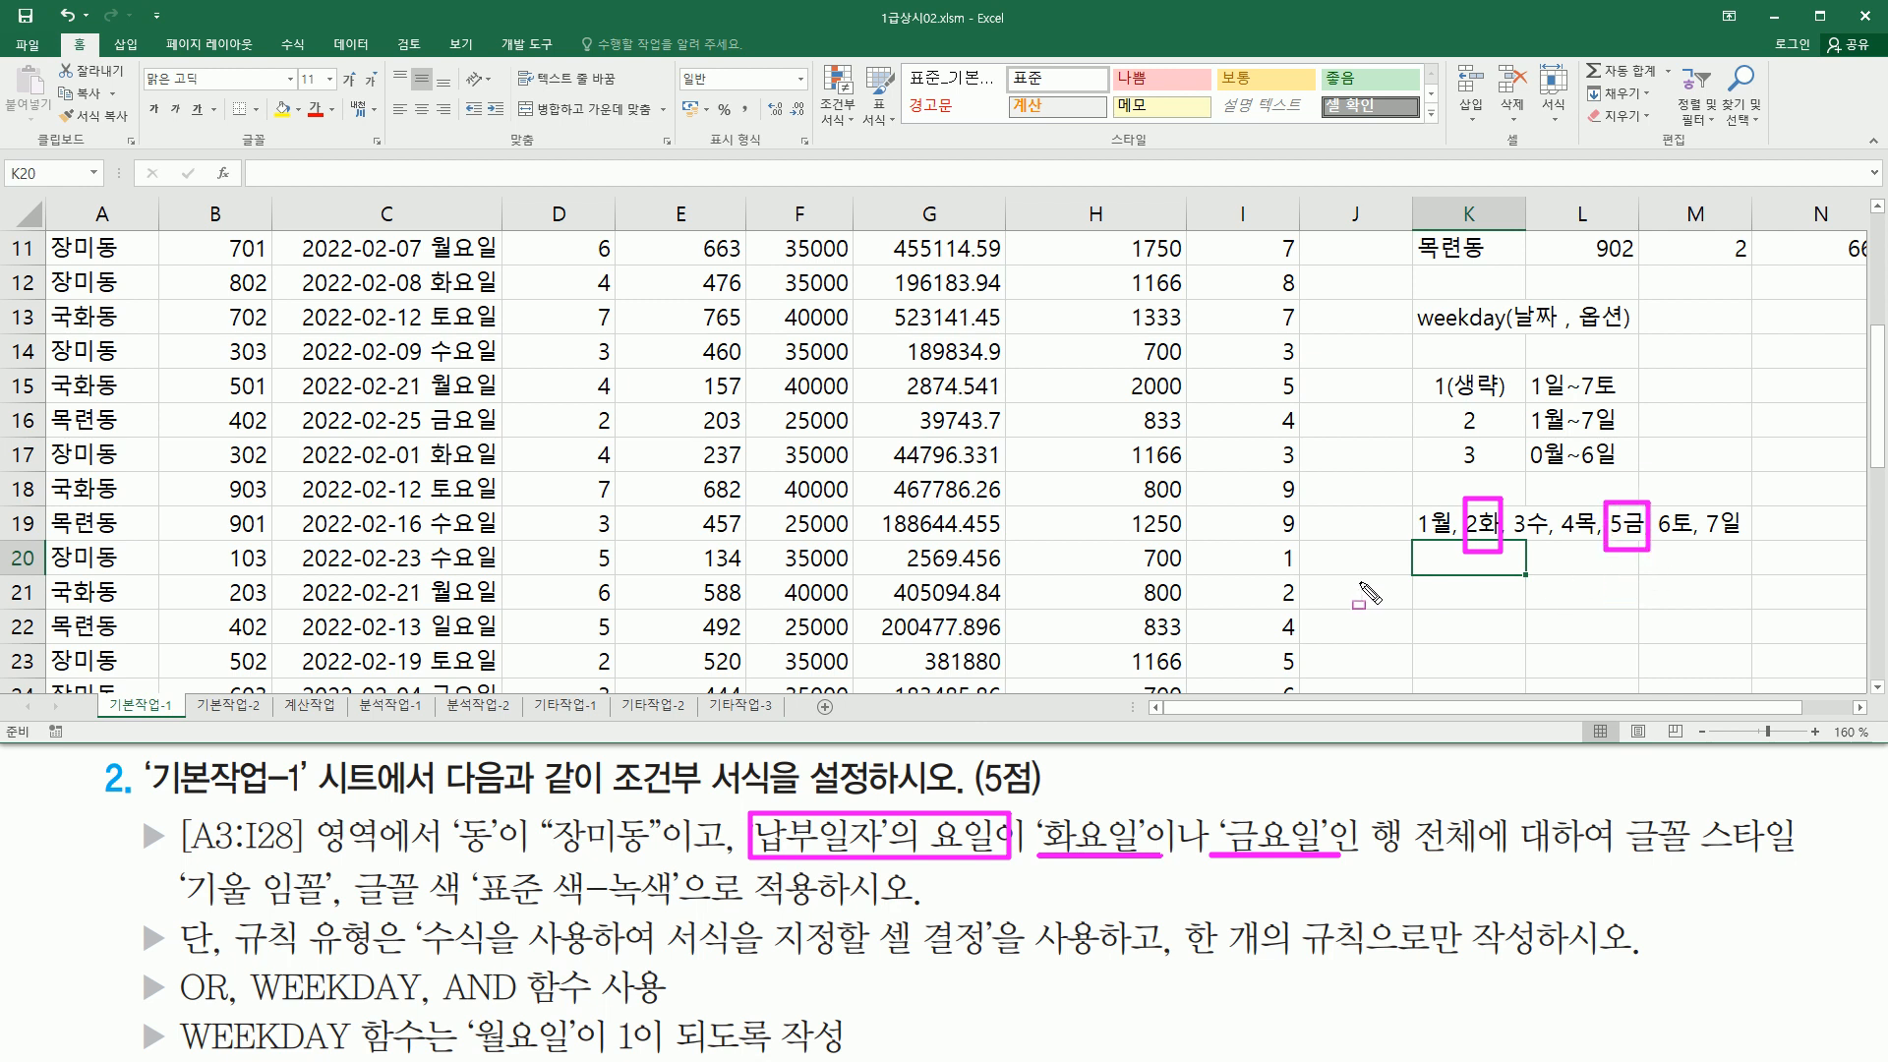
pyautogui.moveTo(1409, 337)
pyautogui.mouseDown()
pyautogui.moveTo(1636, 338)
pyautogui.moveTo(1642, 296)
pyautogui.mouseUp()
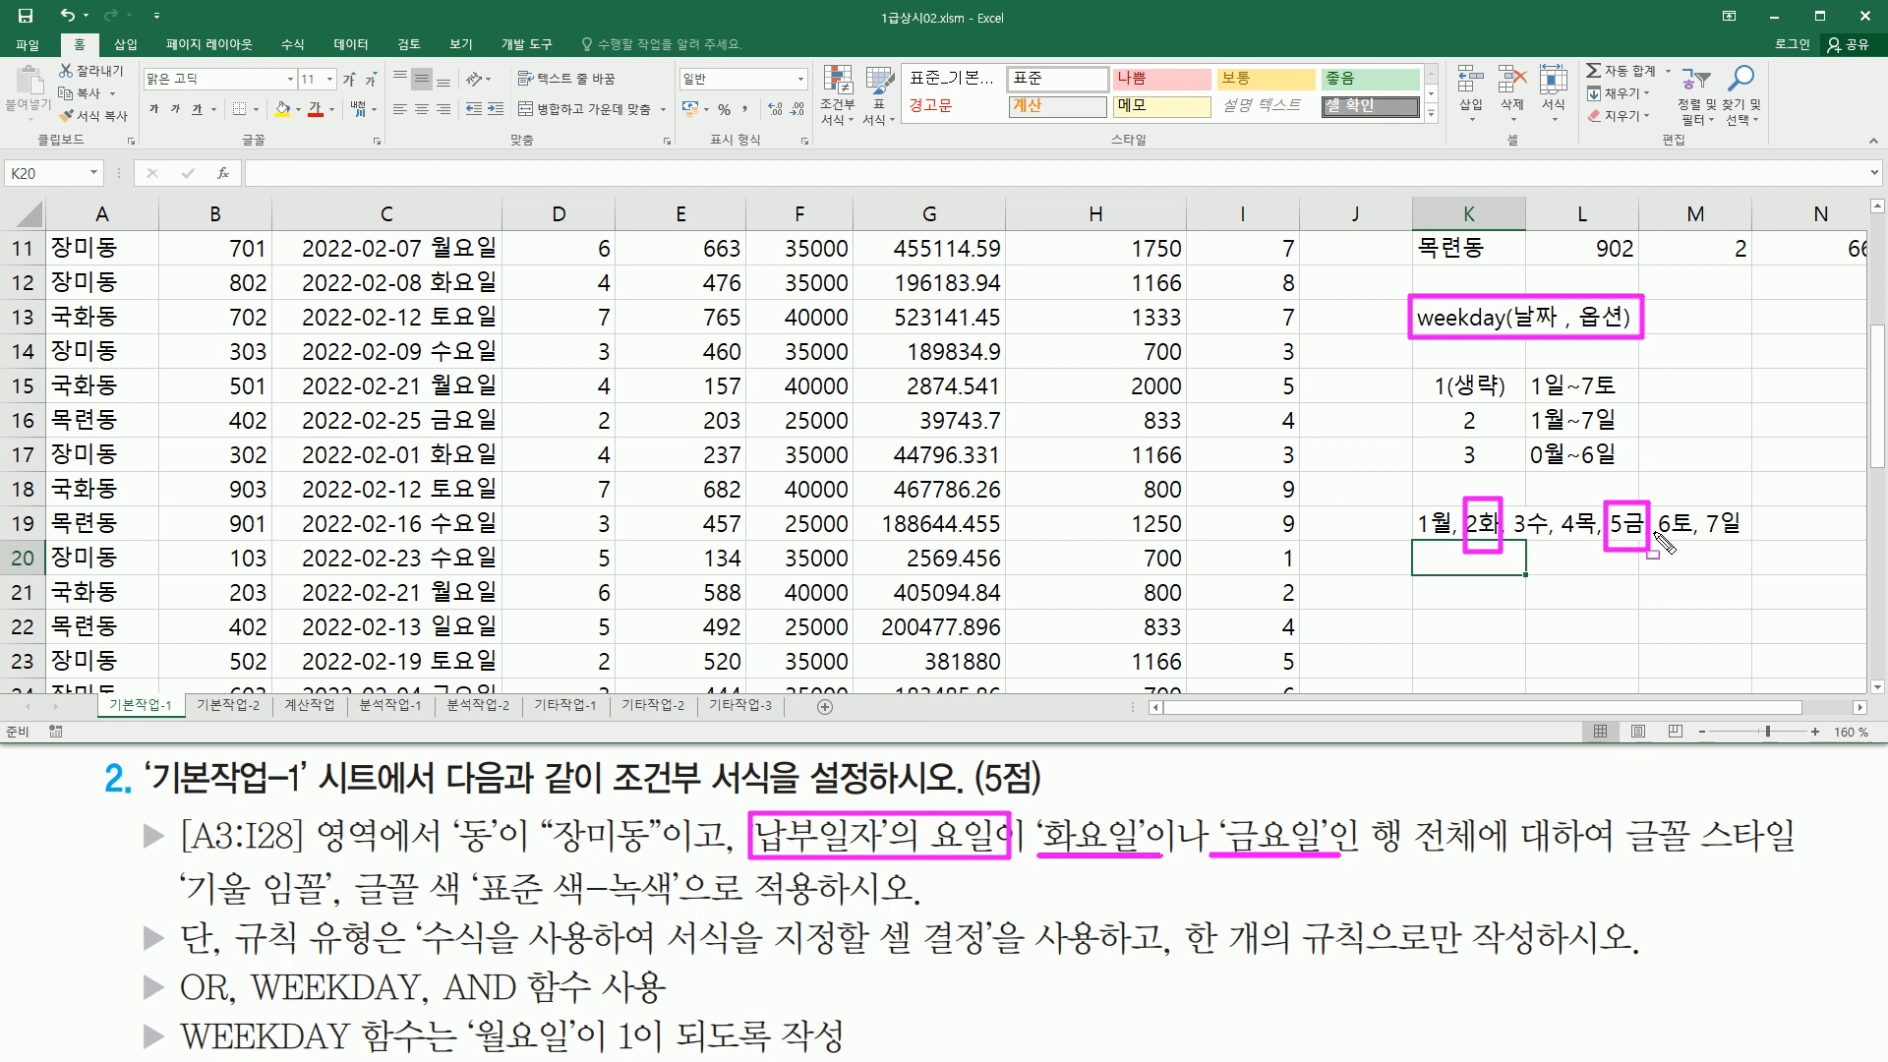
pyautogui.press('e')
pyautogui.moveTo(440, 810)
pyautogui.mouseDown()
pyautogui.moveTo(539, 874)
pyautogui.moveTo(703, 878)
pyautogui.moveTo(660, 876)
pyautogui.mouseUp()
pyautogui.moveTo(748, 804)
pyautogui.mouseDown()
pyautogui.moveTo(806, 861)
pyautogui.moveTo(1375, 871)
pyautogui.mouseUp()
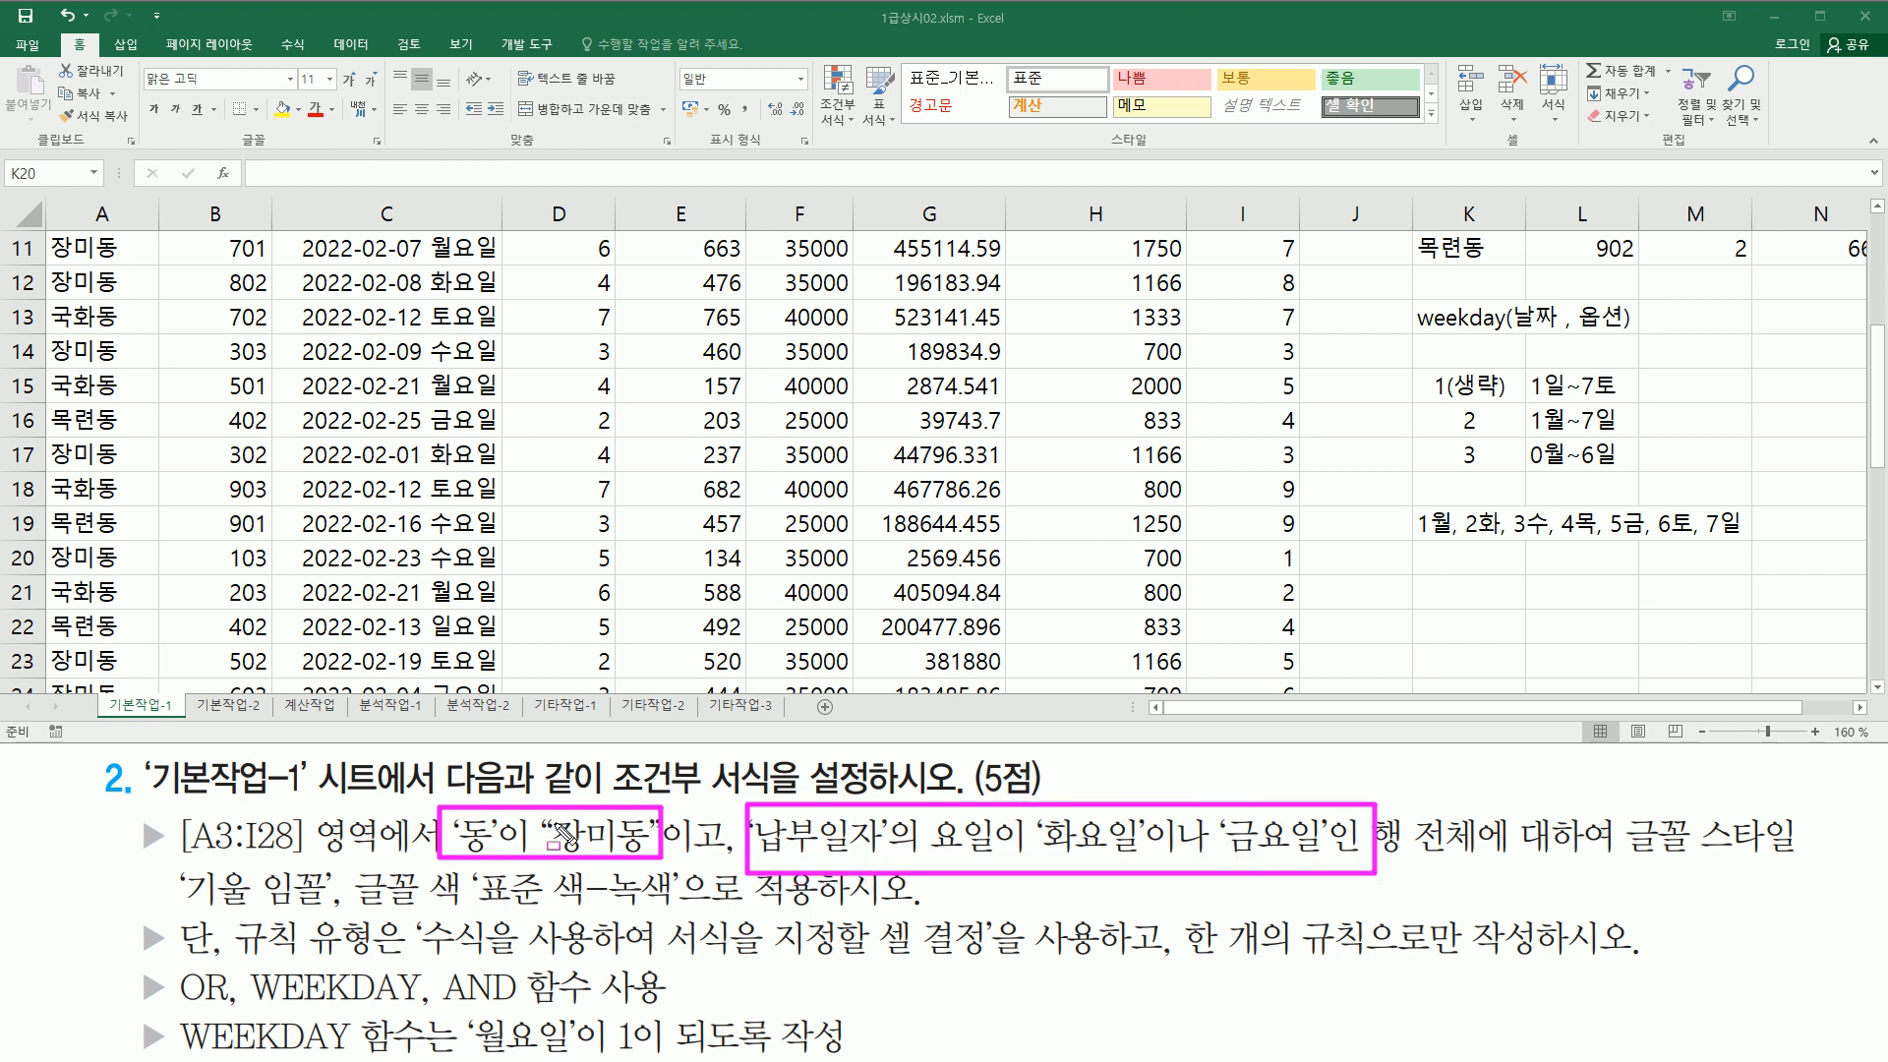
pyautogui.moveTo(670, 861); pyautogui.dragTo(722, 865)
pyautogui.moveTo(440, 1004); pyautogui.dragTo(542, 1002)
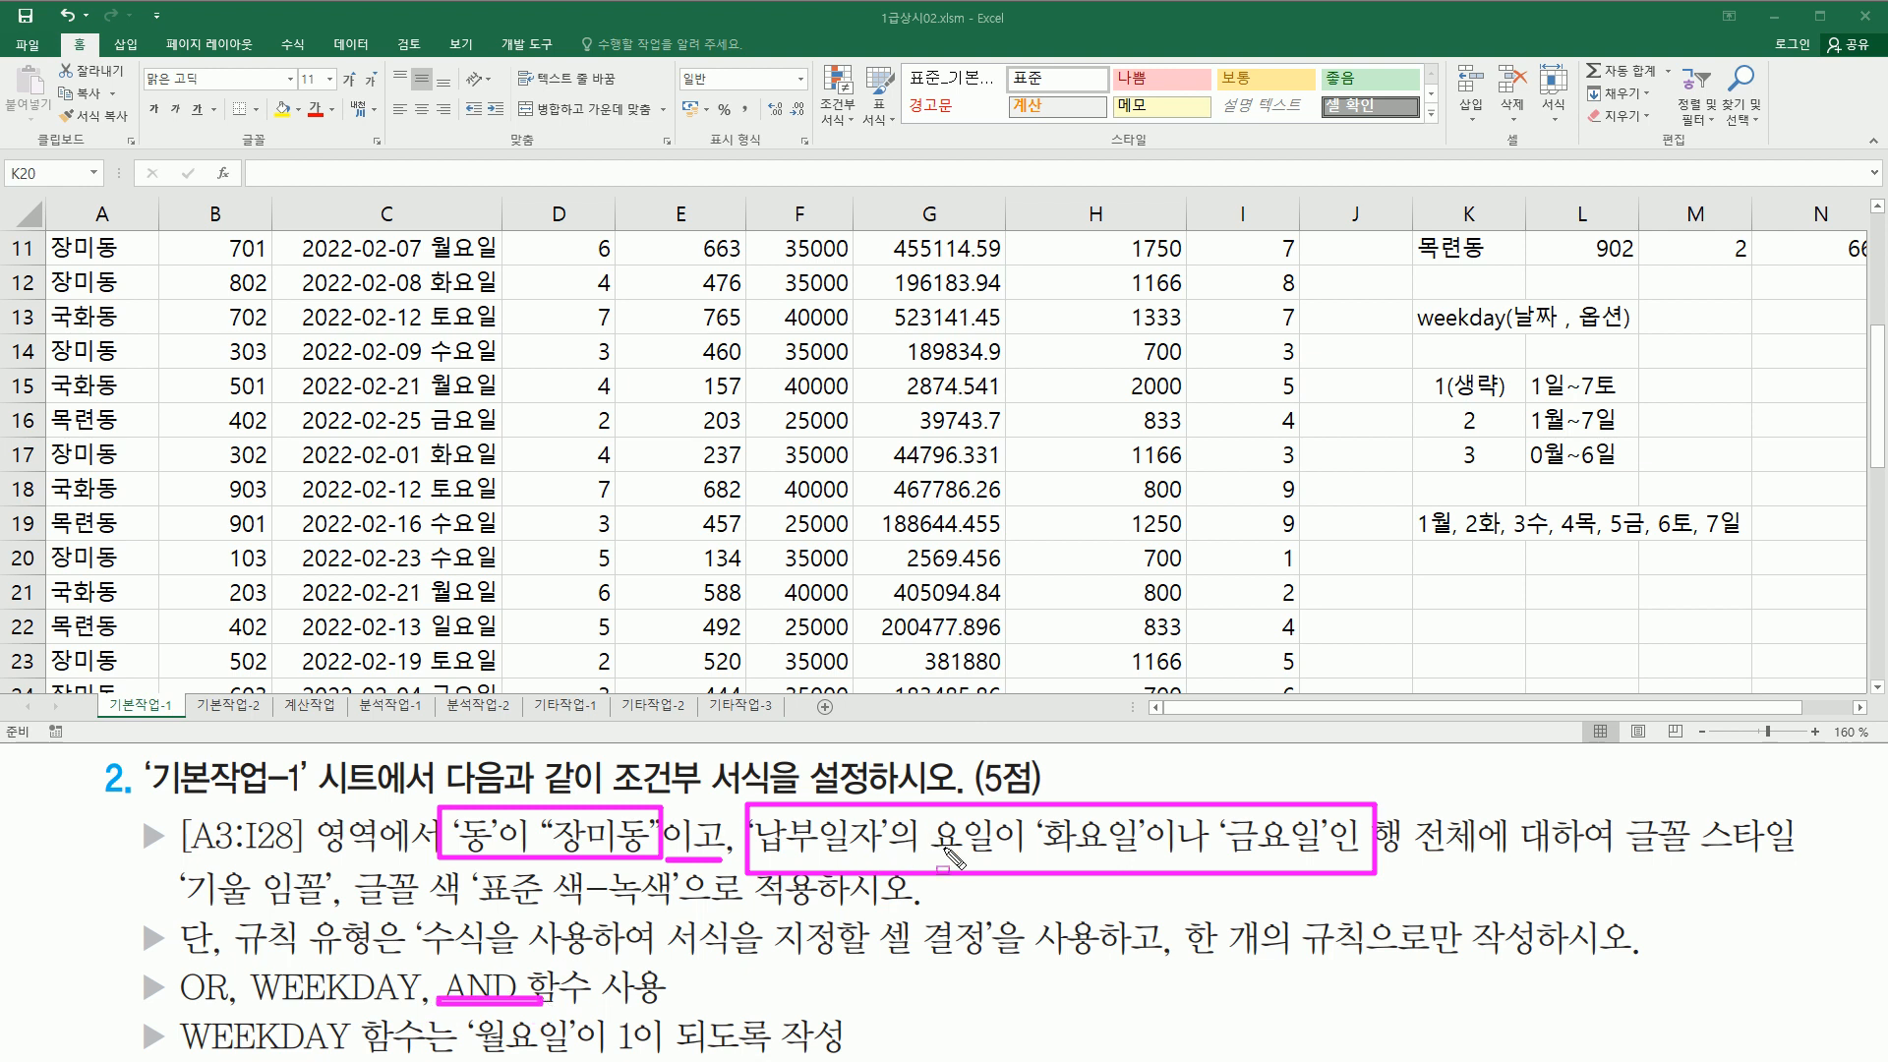
pyautogui.moveTo(1037, 852); pyautogui.dragTo(1321, 858)
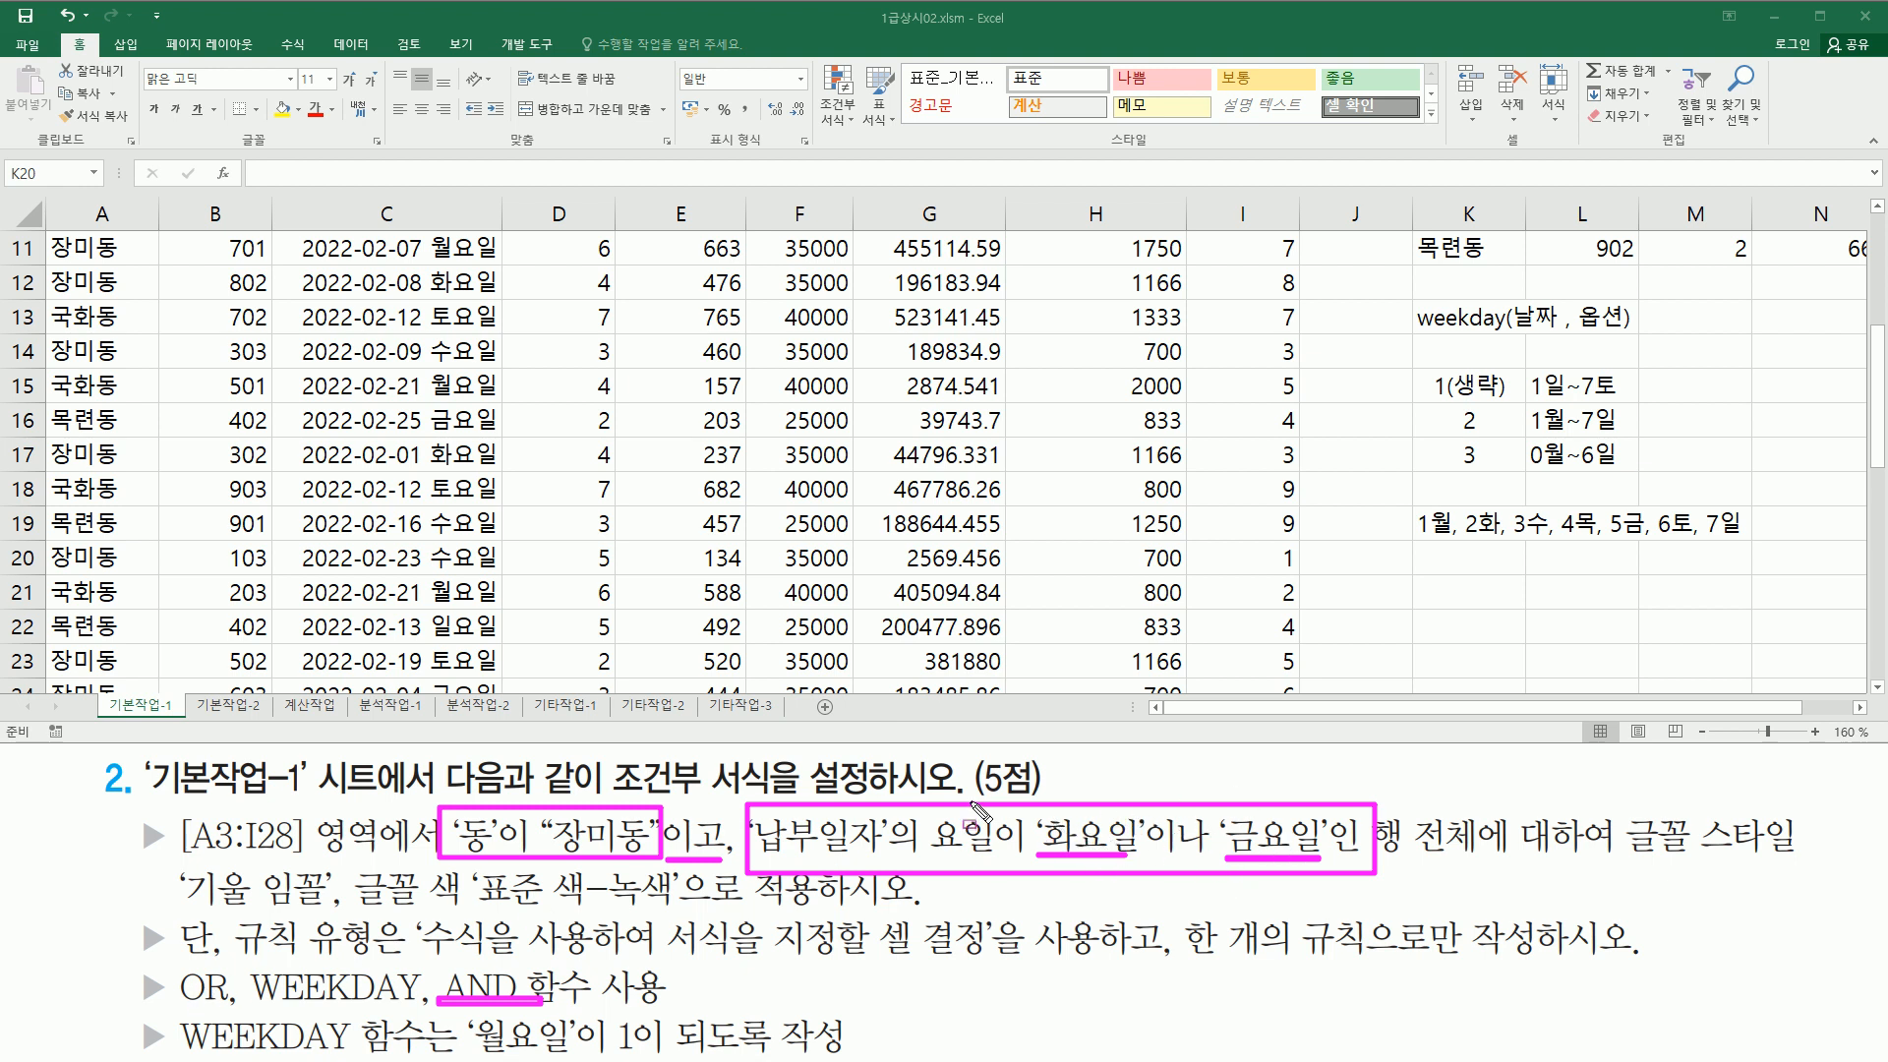
pyautogui.moveTo(172, 1010); pyautogui.dragTo(226, 1010)
pyautogui.moveTo(224, 960)
pyautogui.mouseDown()
pyautogui.moveTo(373, 961)
pyautogui.moveTo(375, 909)
pyautogui.moveTo(469, 963)
pyautogui.moveTo(991, 957)
pyautogui.moveTo(995, 978)
pyautogui.mouseUp()
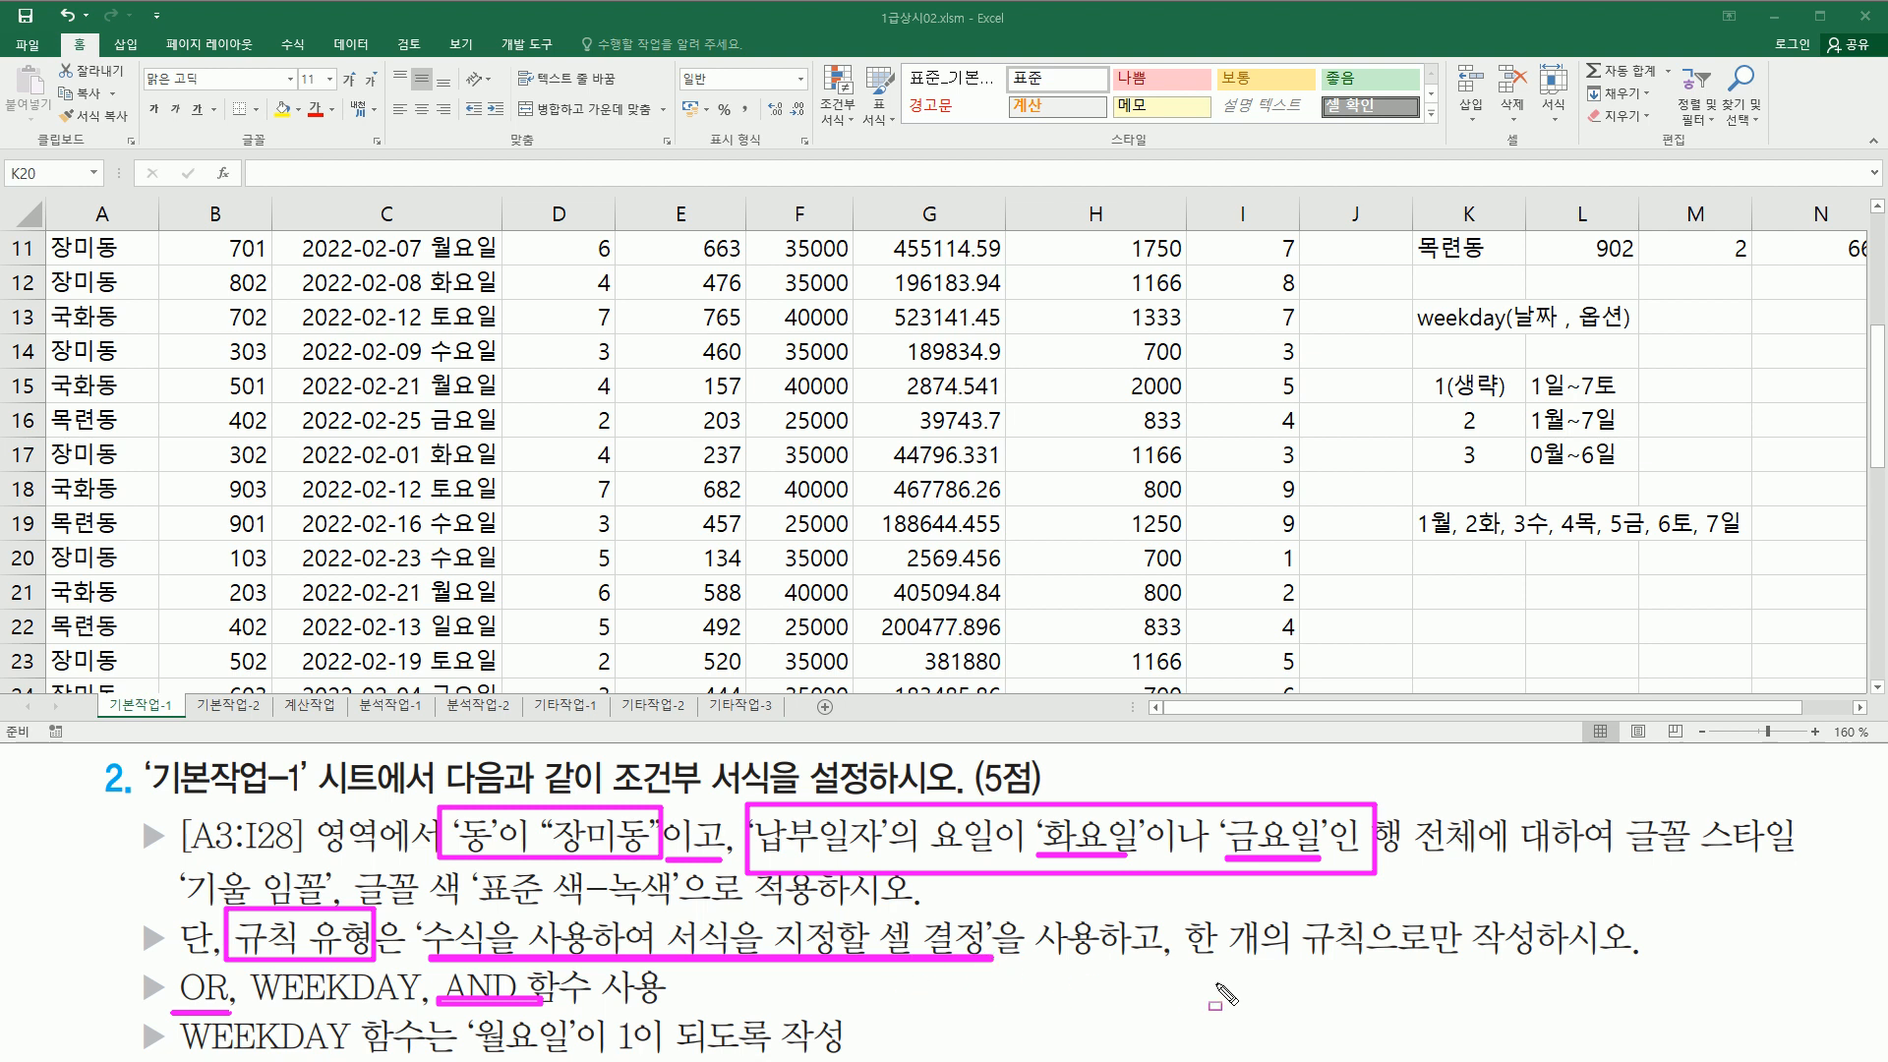
pyautogui.moveTo(1175, 961); pyautogui.dragTo(1551, 953)
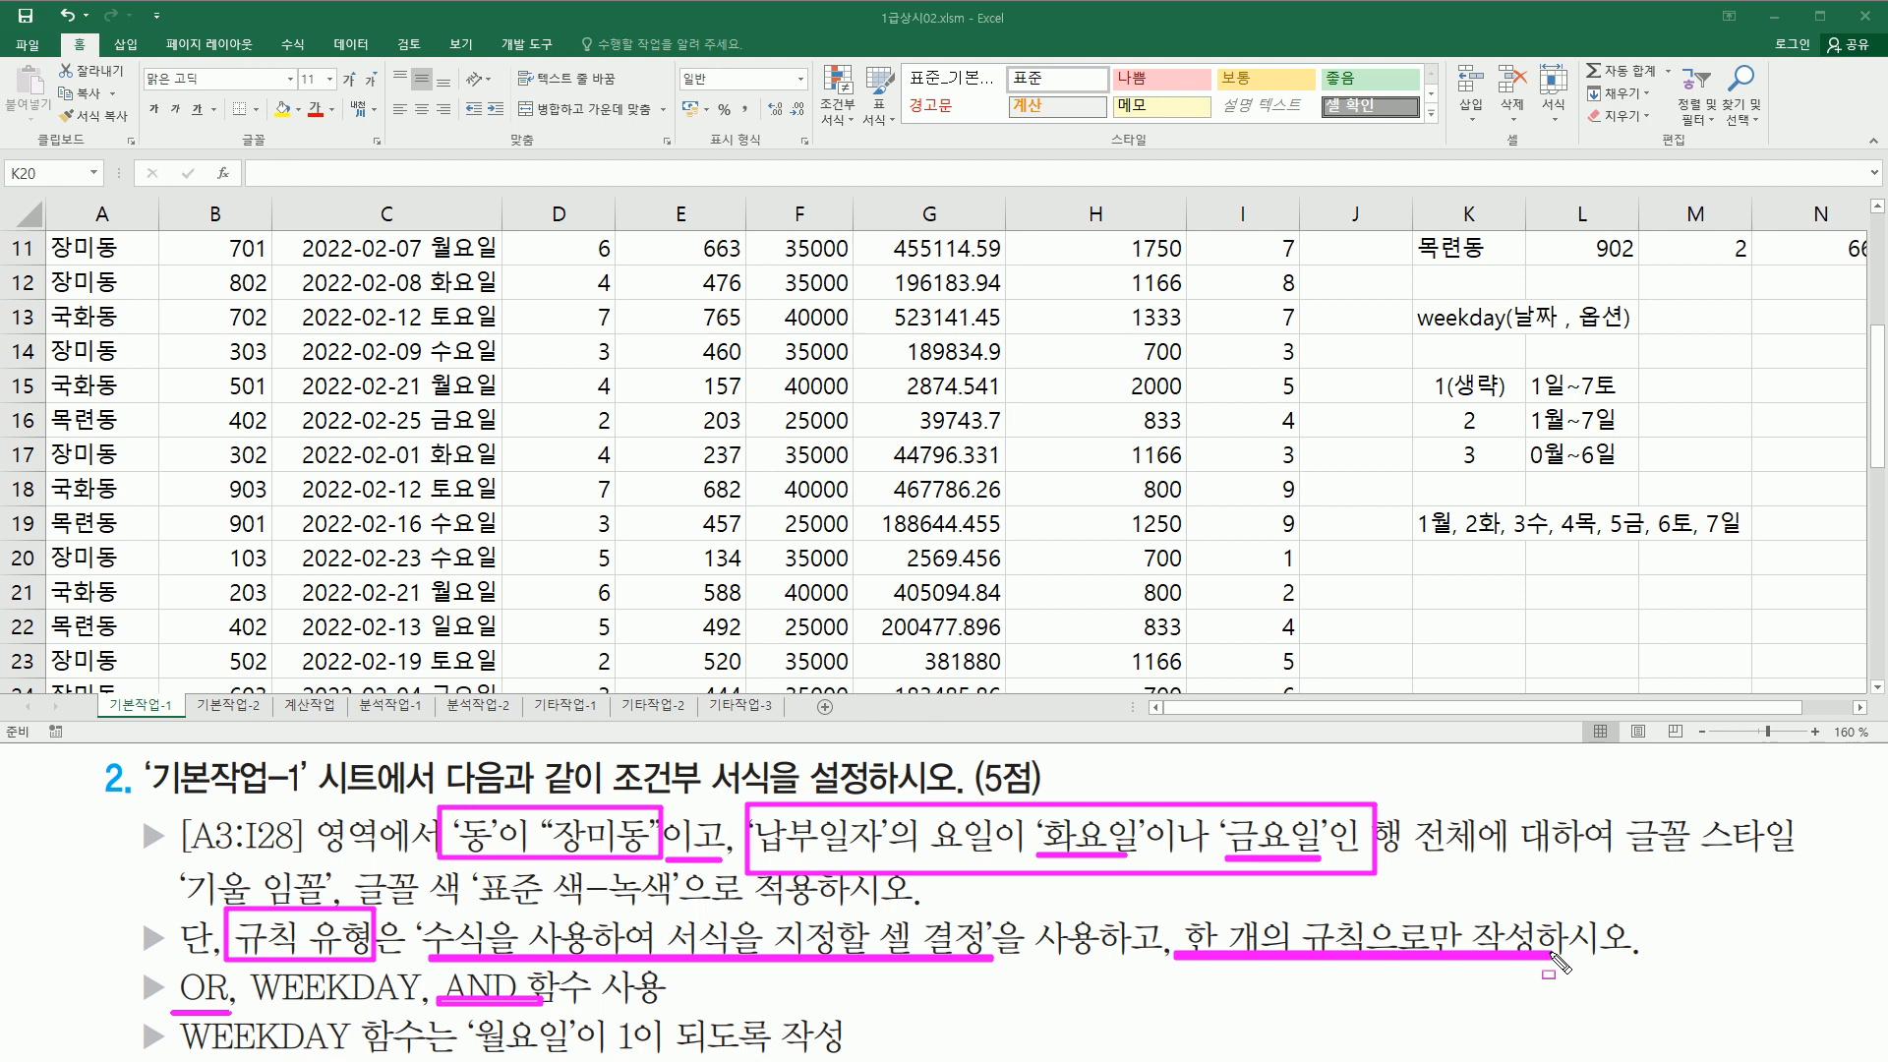
pyautogui.press('Escape')
# Step: Start a new conditional formatting rule for A3:I28 that uses a formula to determine which cells to format
pyautogui.scroll(4, 260, 425)
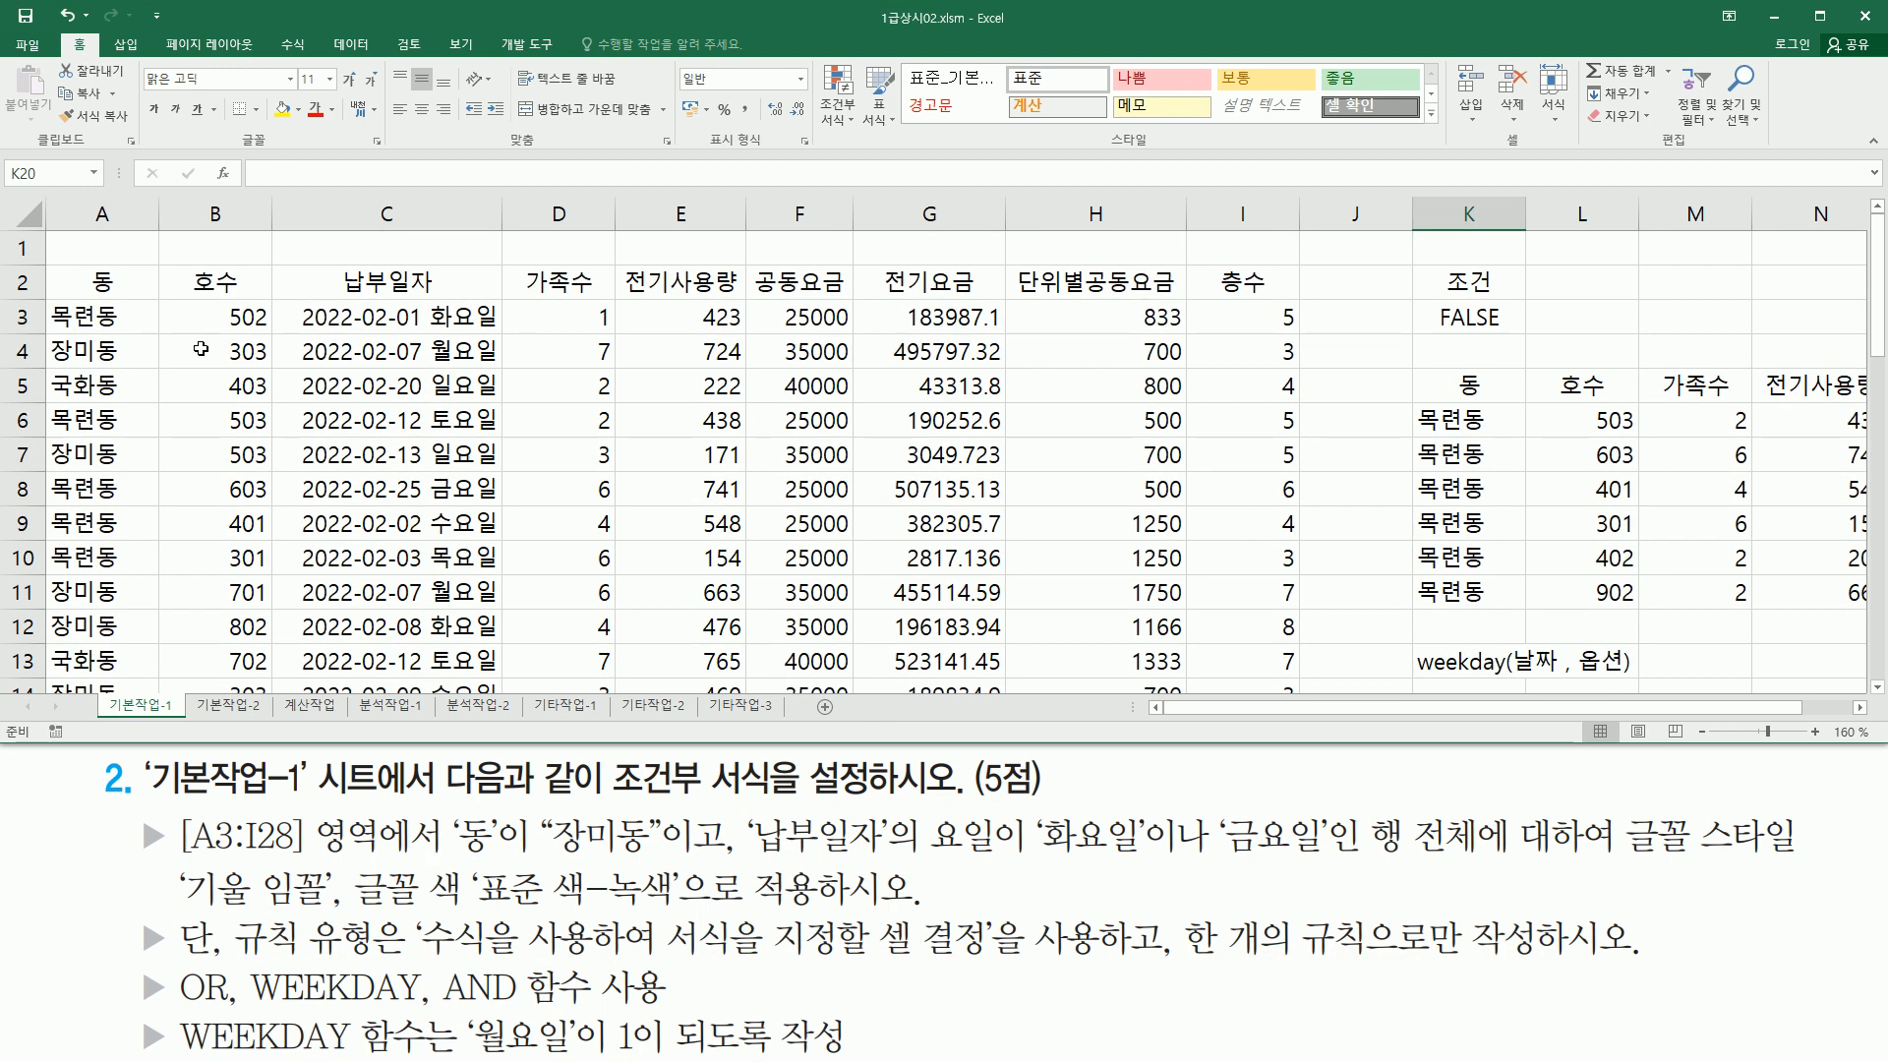
pyautogui.hotkey('ctrl', '2')
pyautogui.moveTo(71, 266); pyautogui.dragTo(1316, 328)
pyautogui.press('Escape')
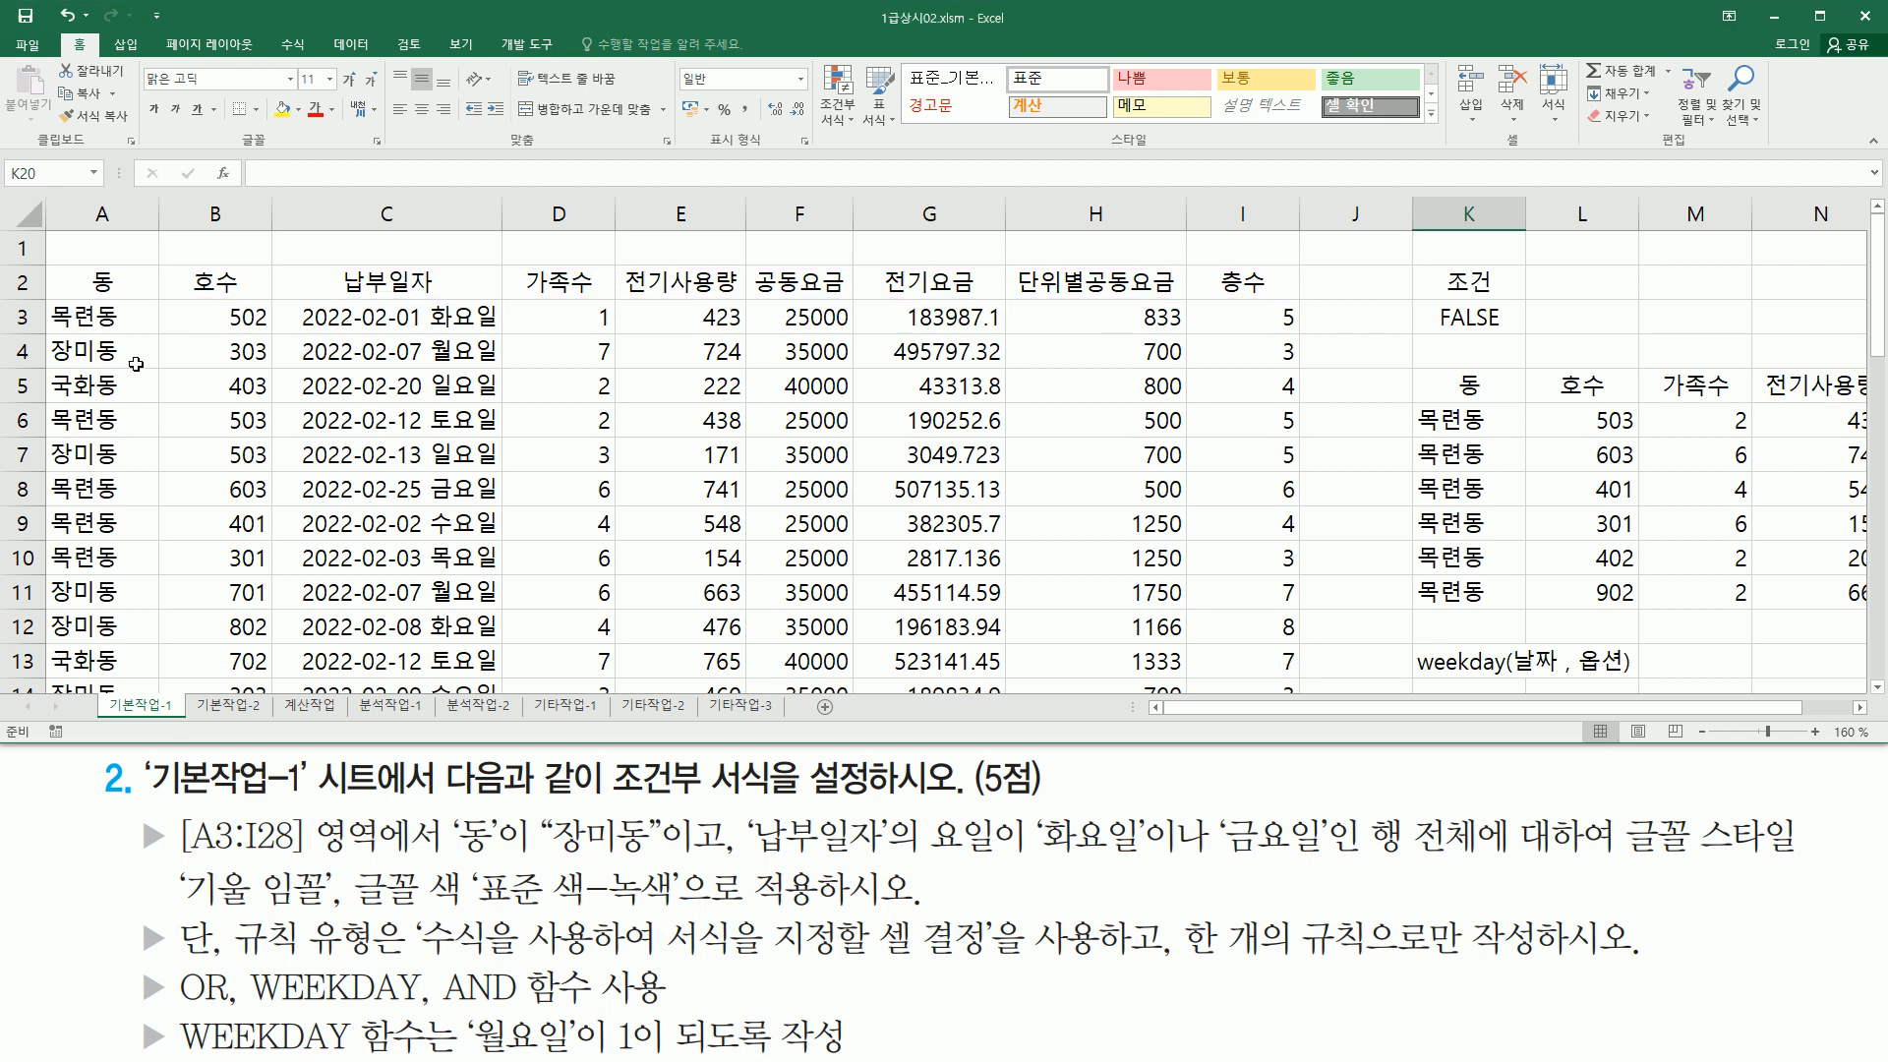
pyautogui.click(98, 316)
pyautogui.scroll(-7, 1257, 478)
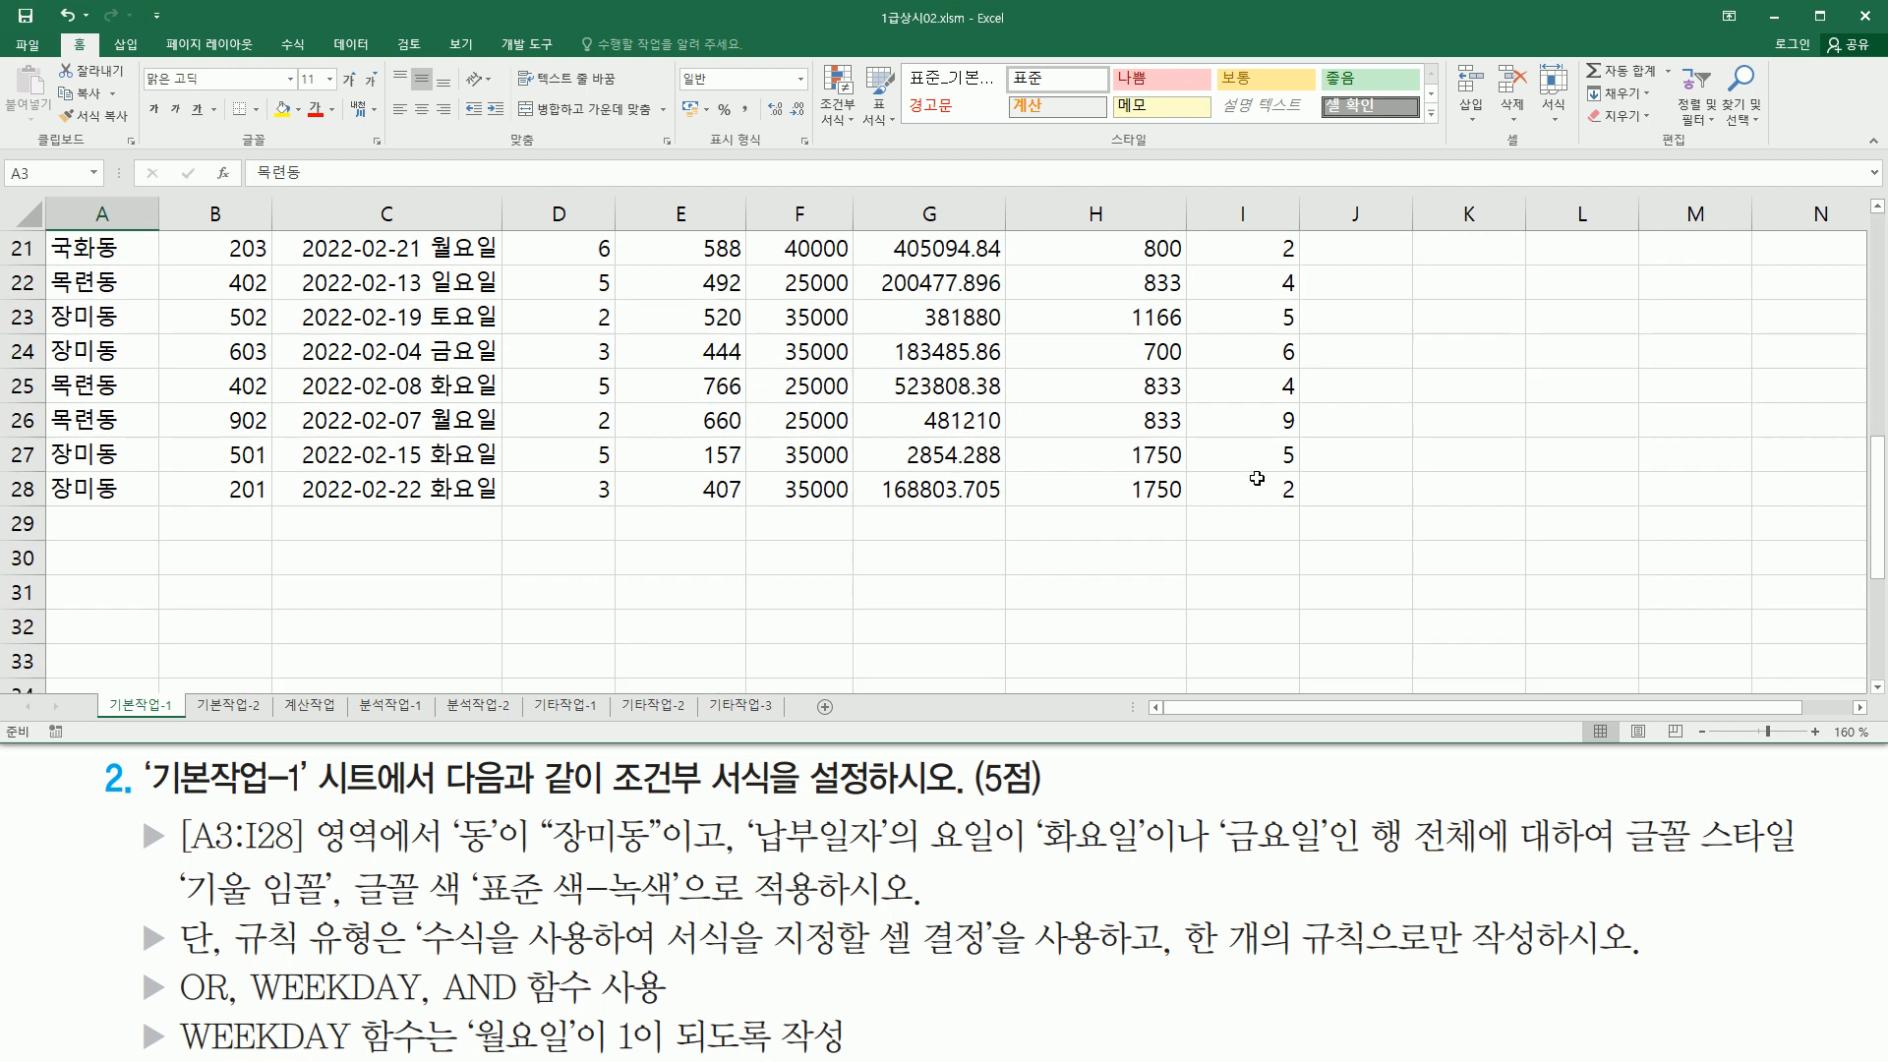
pyautogui.keyDown('shift'); pyautogui.click(1257, 482); pyautogui.keyUp('shift')
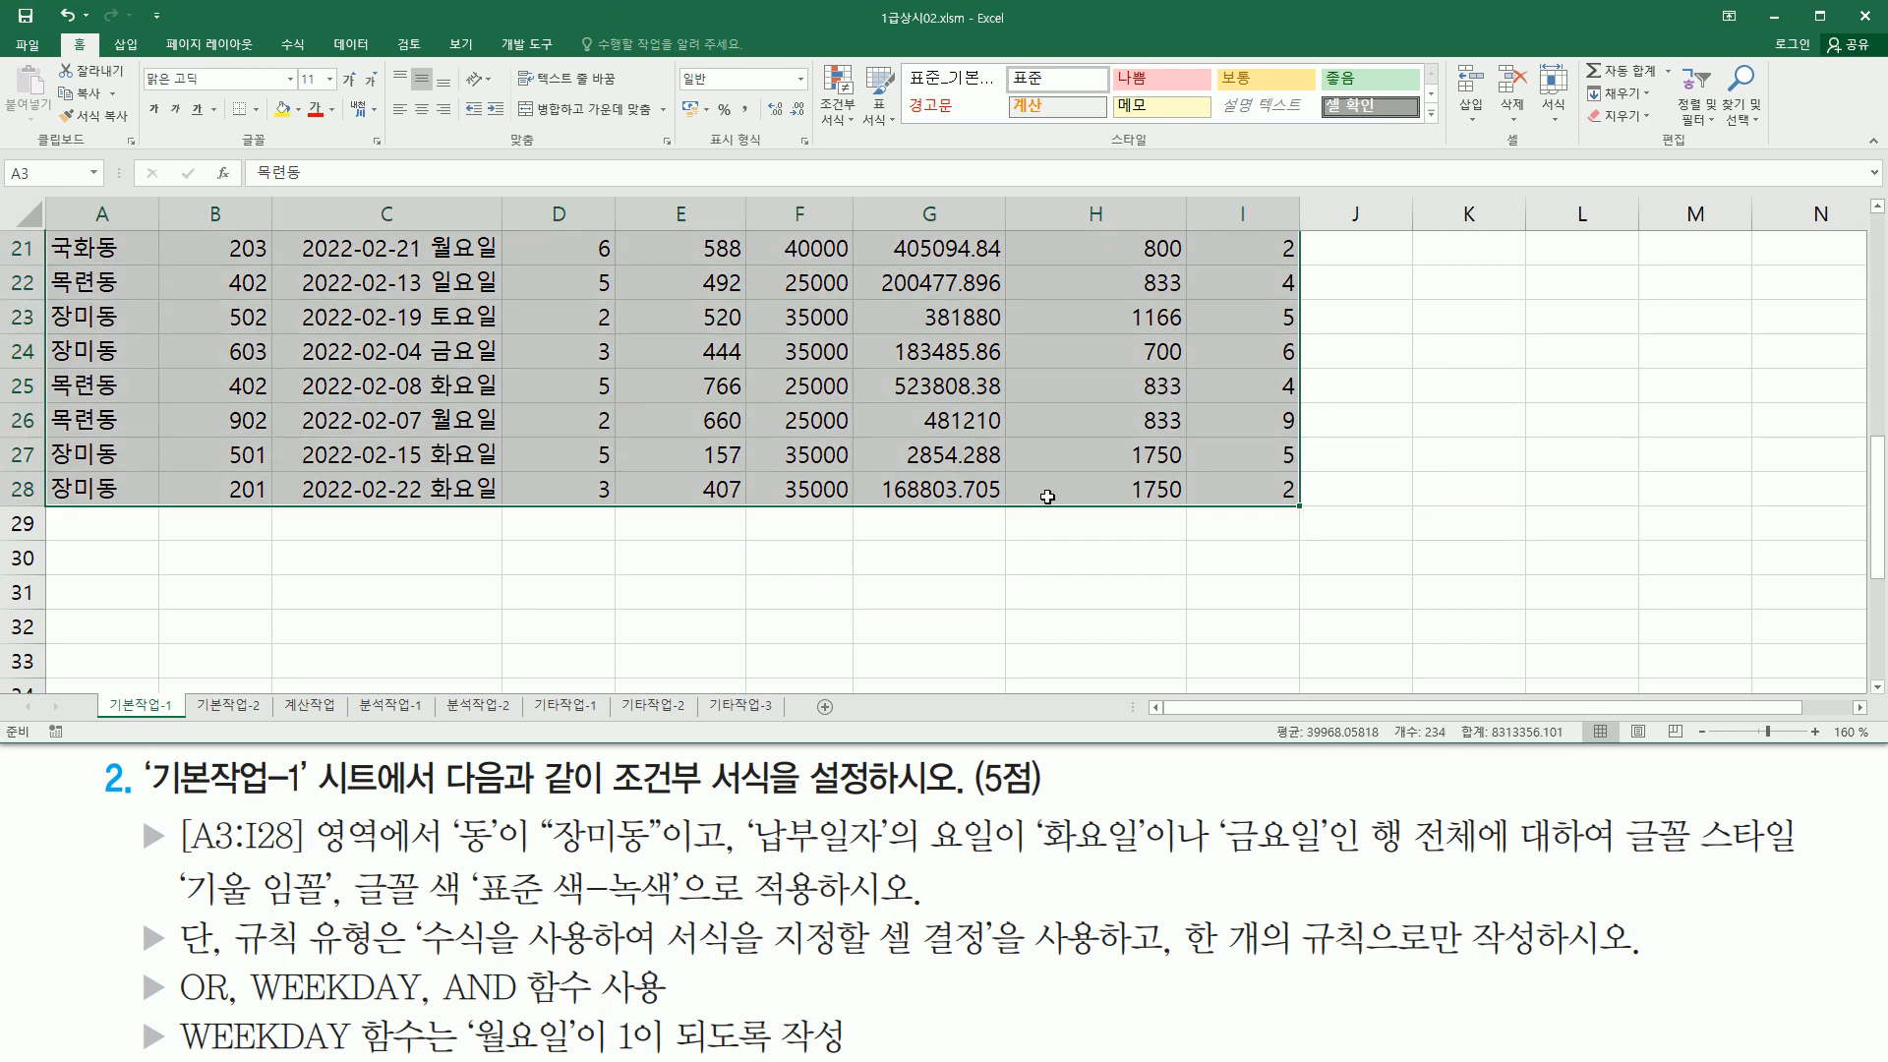
pyautogui.scroll(7, 1047, 497)
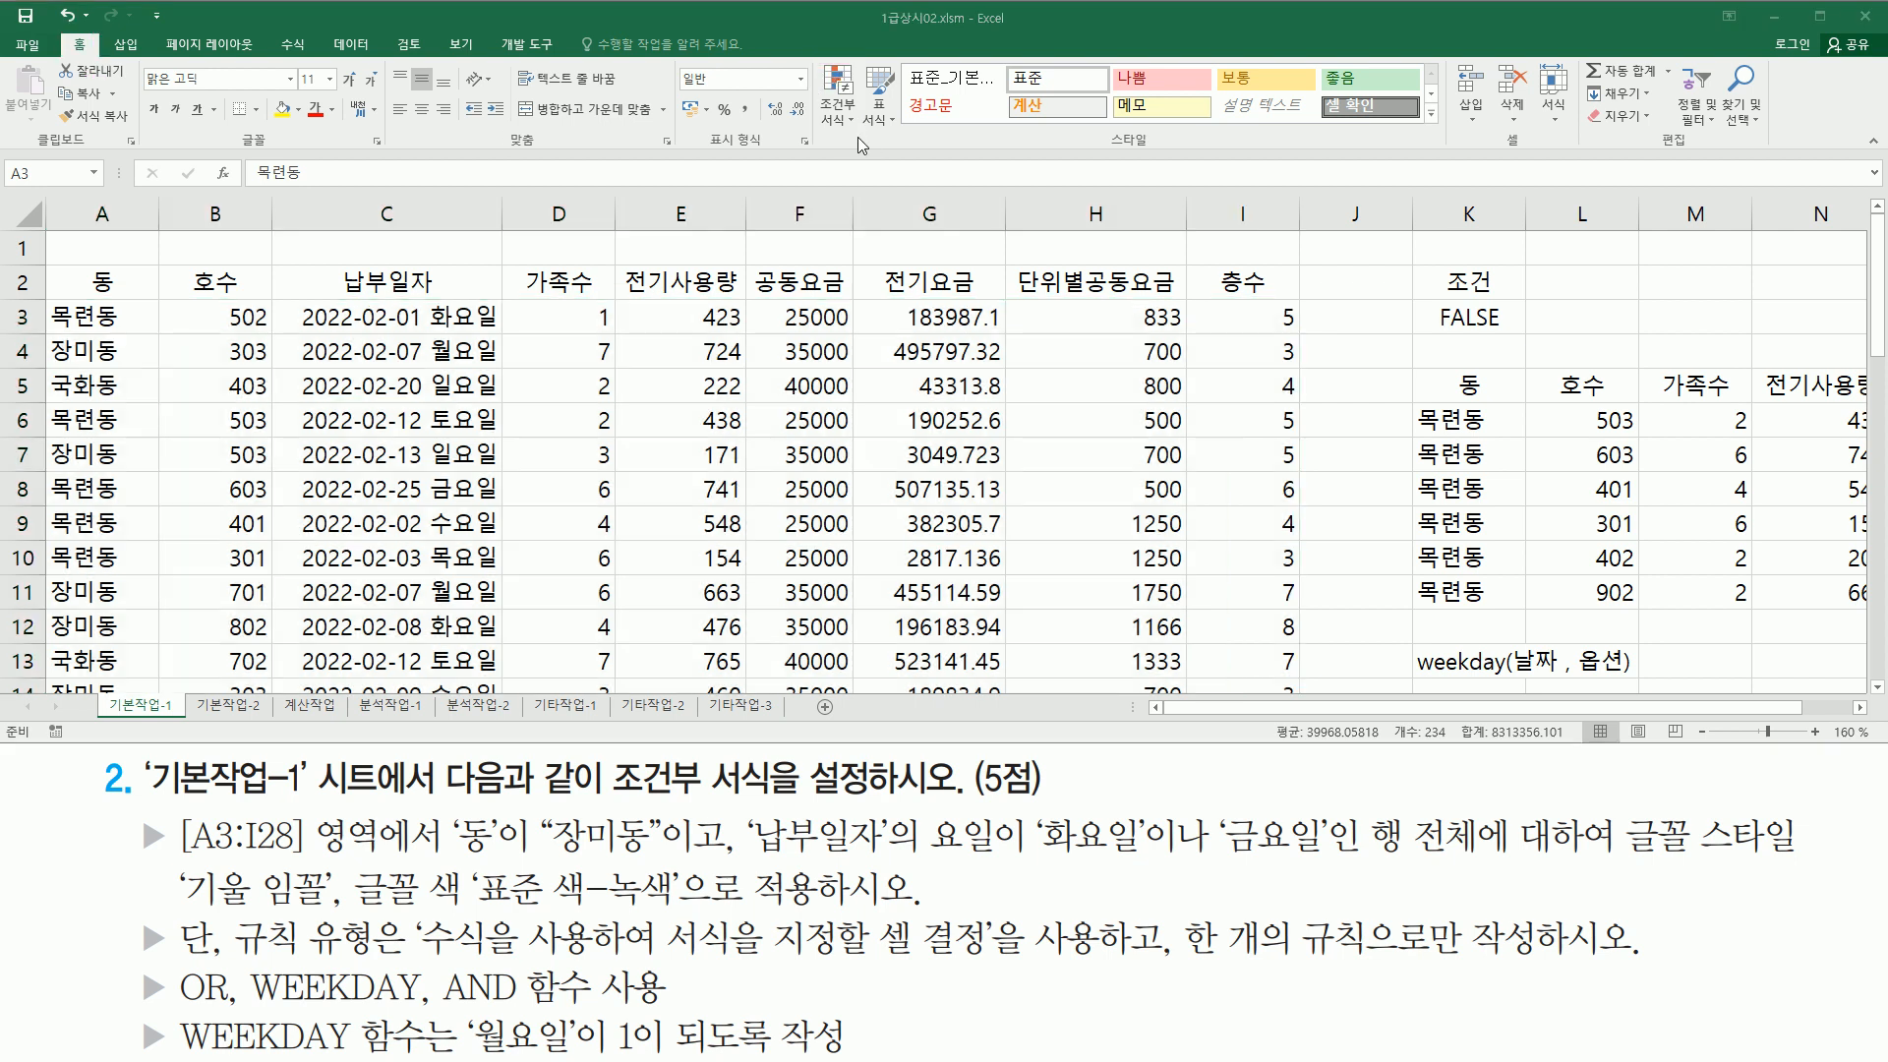
pyautogui.click(838, 94)
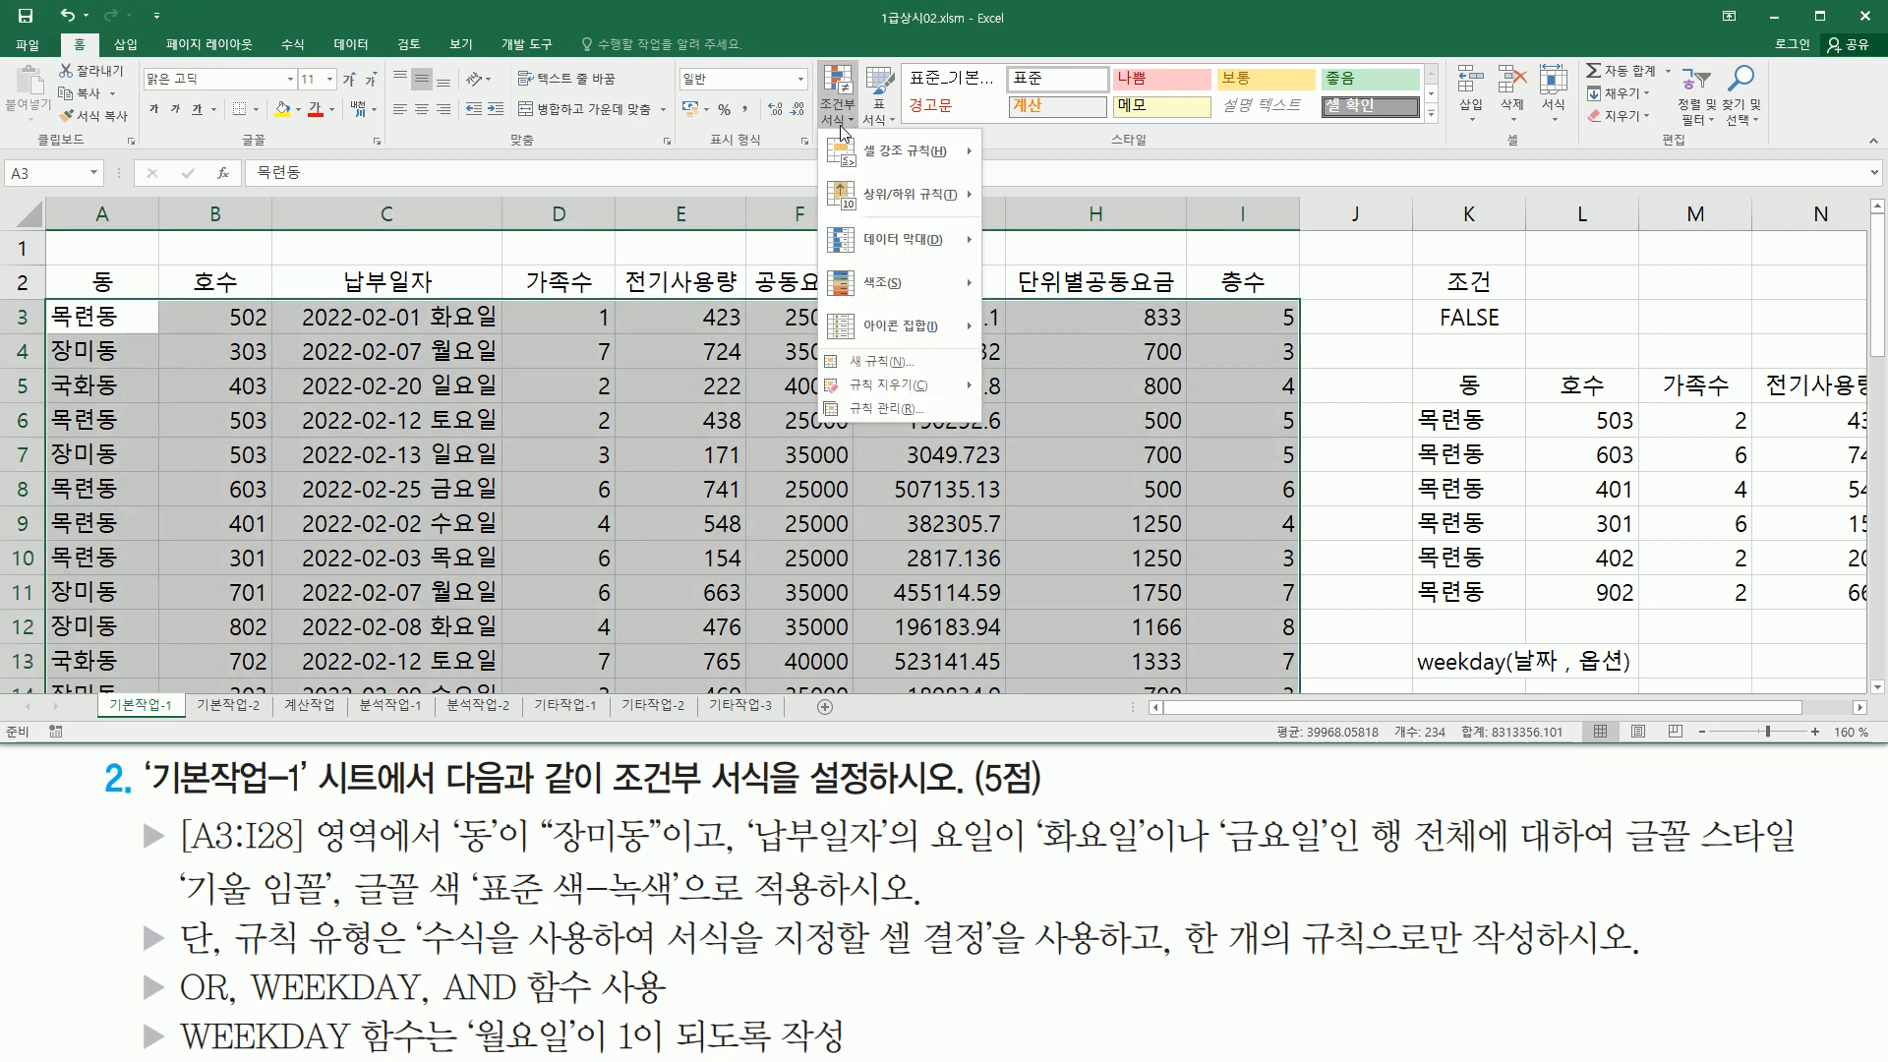
pyautogui.click(888, 363)
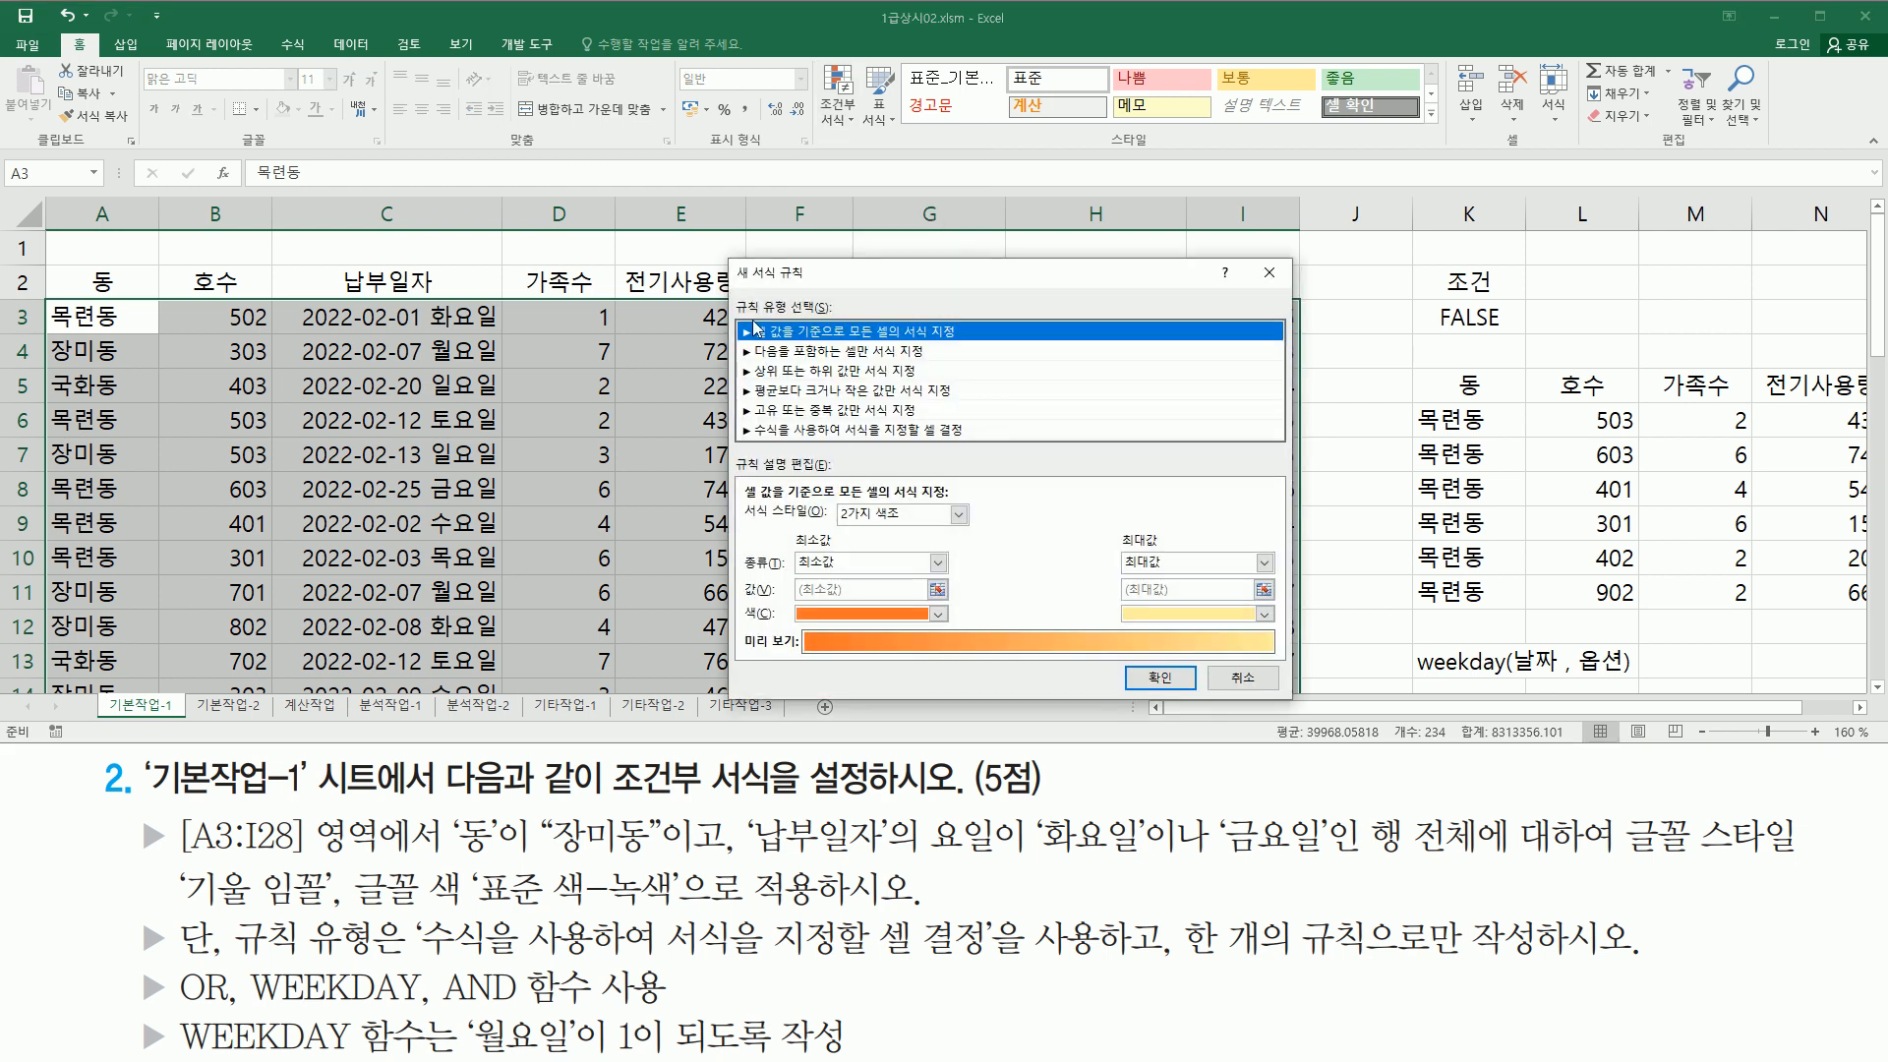
pyautogui.click(788, 430)
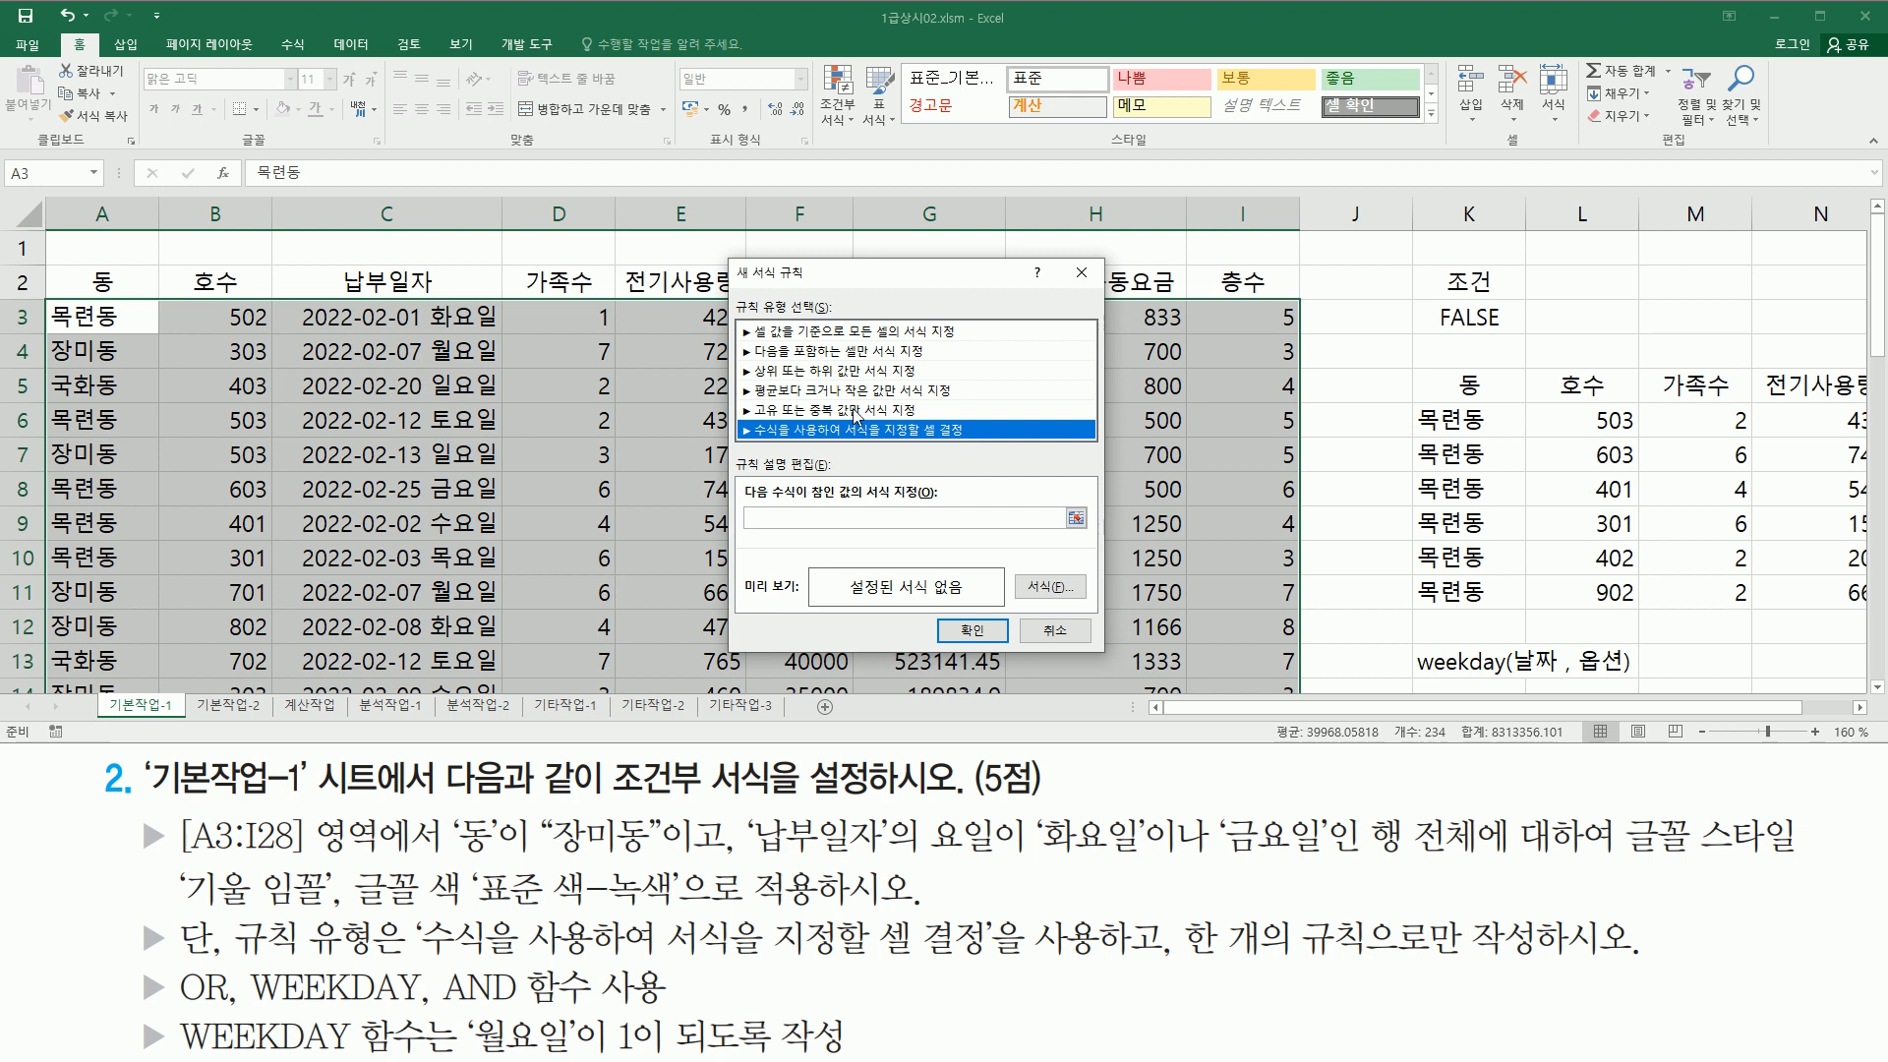
pyautogui.click(796, 515)
pyautogui.click(796, 514)
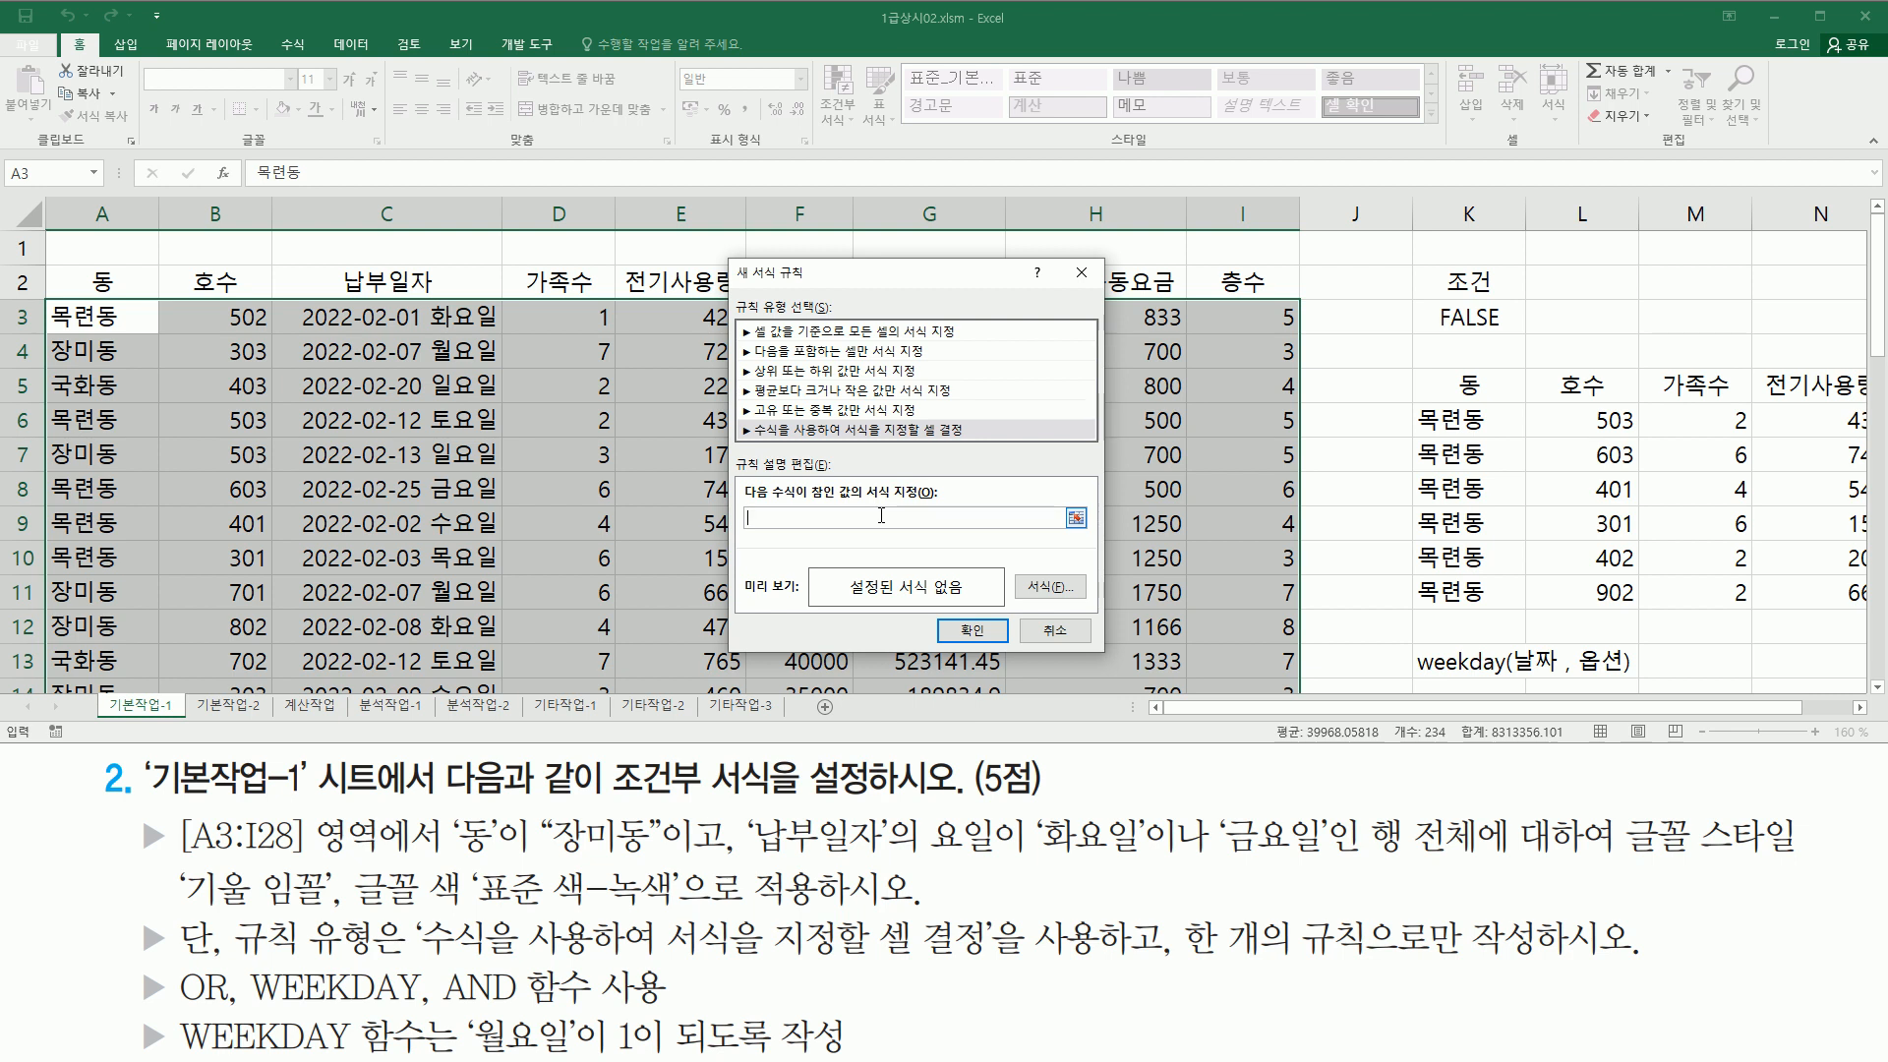
# Step: Begin the rule formula with an AND function whose first condition is $A3="장미동", keeping only the column absolute
pyautogui.write('=and(')
pyautogui.click(102, 310)
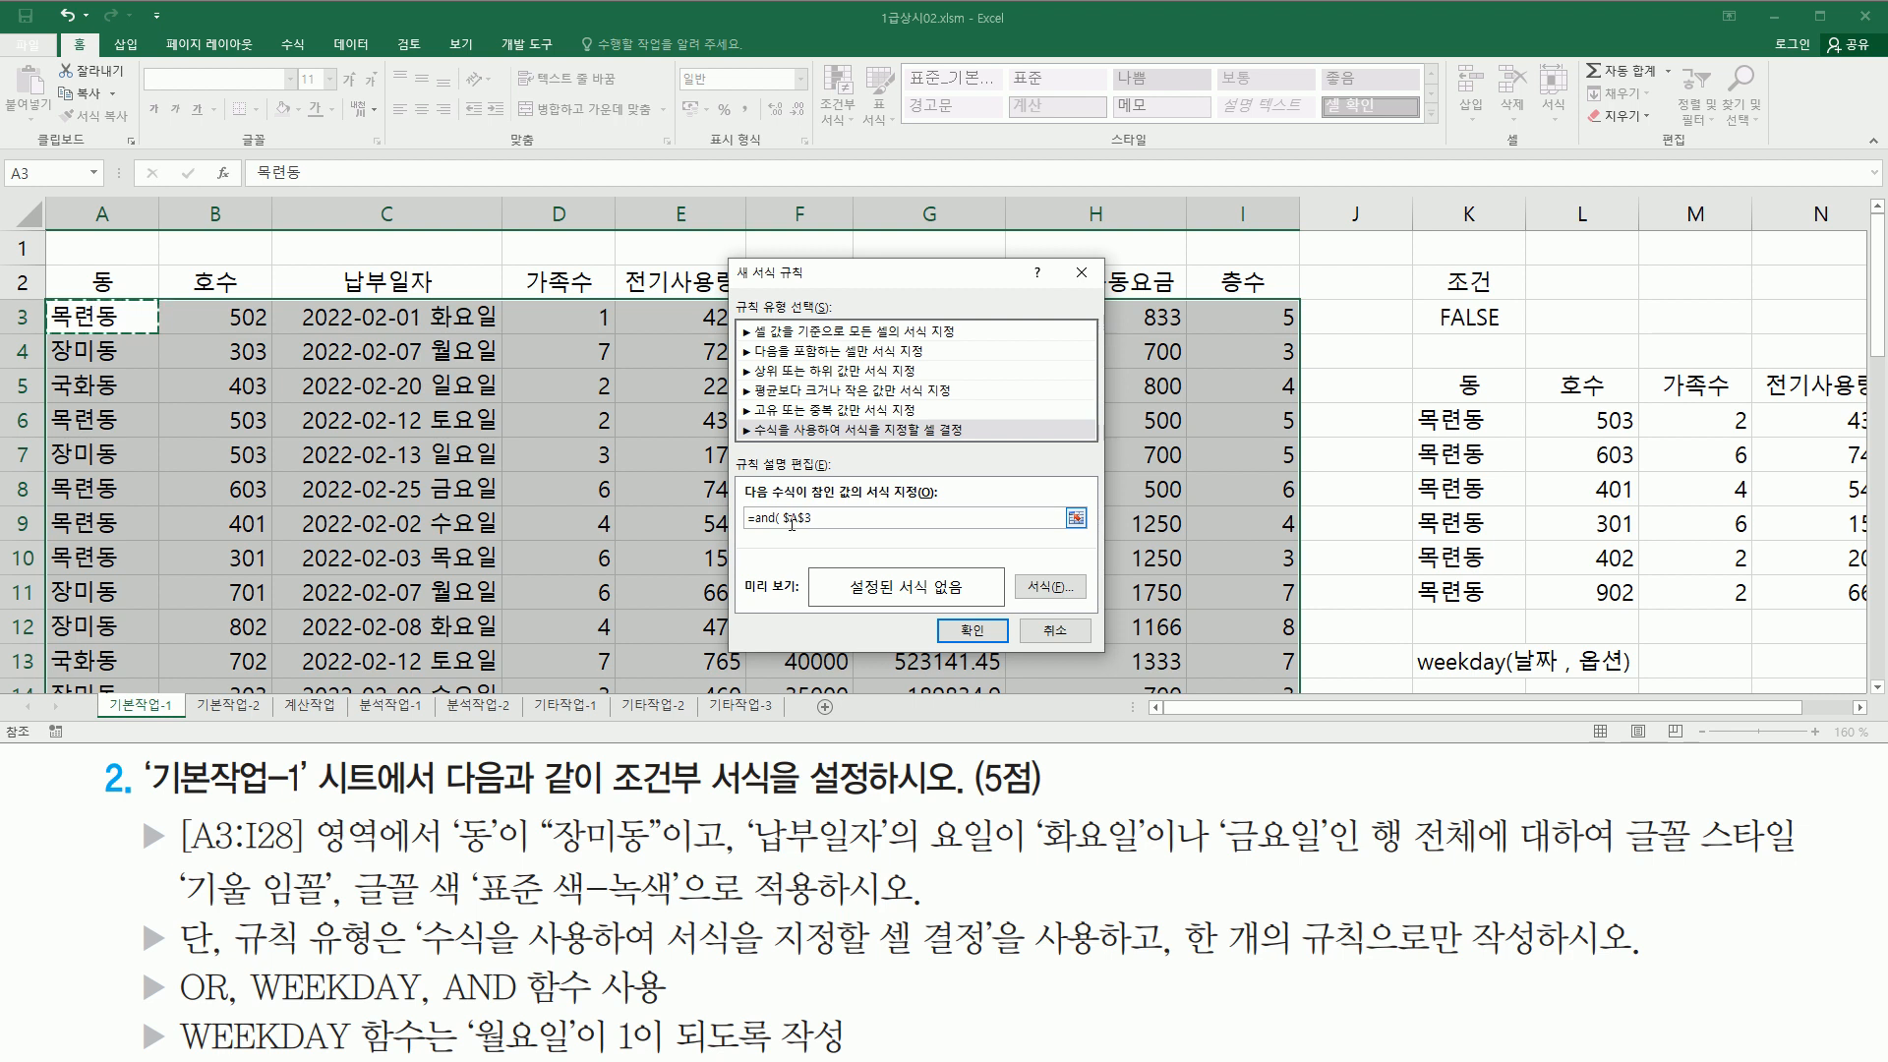
pyautogui.moveTo(1366, 822)
pyautogui.mouseDown()
pyautogui.moveTo(1374, 803)
pyautogui.moveTo(1483, 867)
pyautogui.mouseUp()
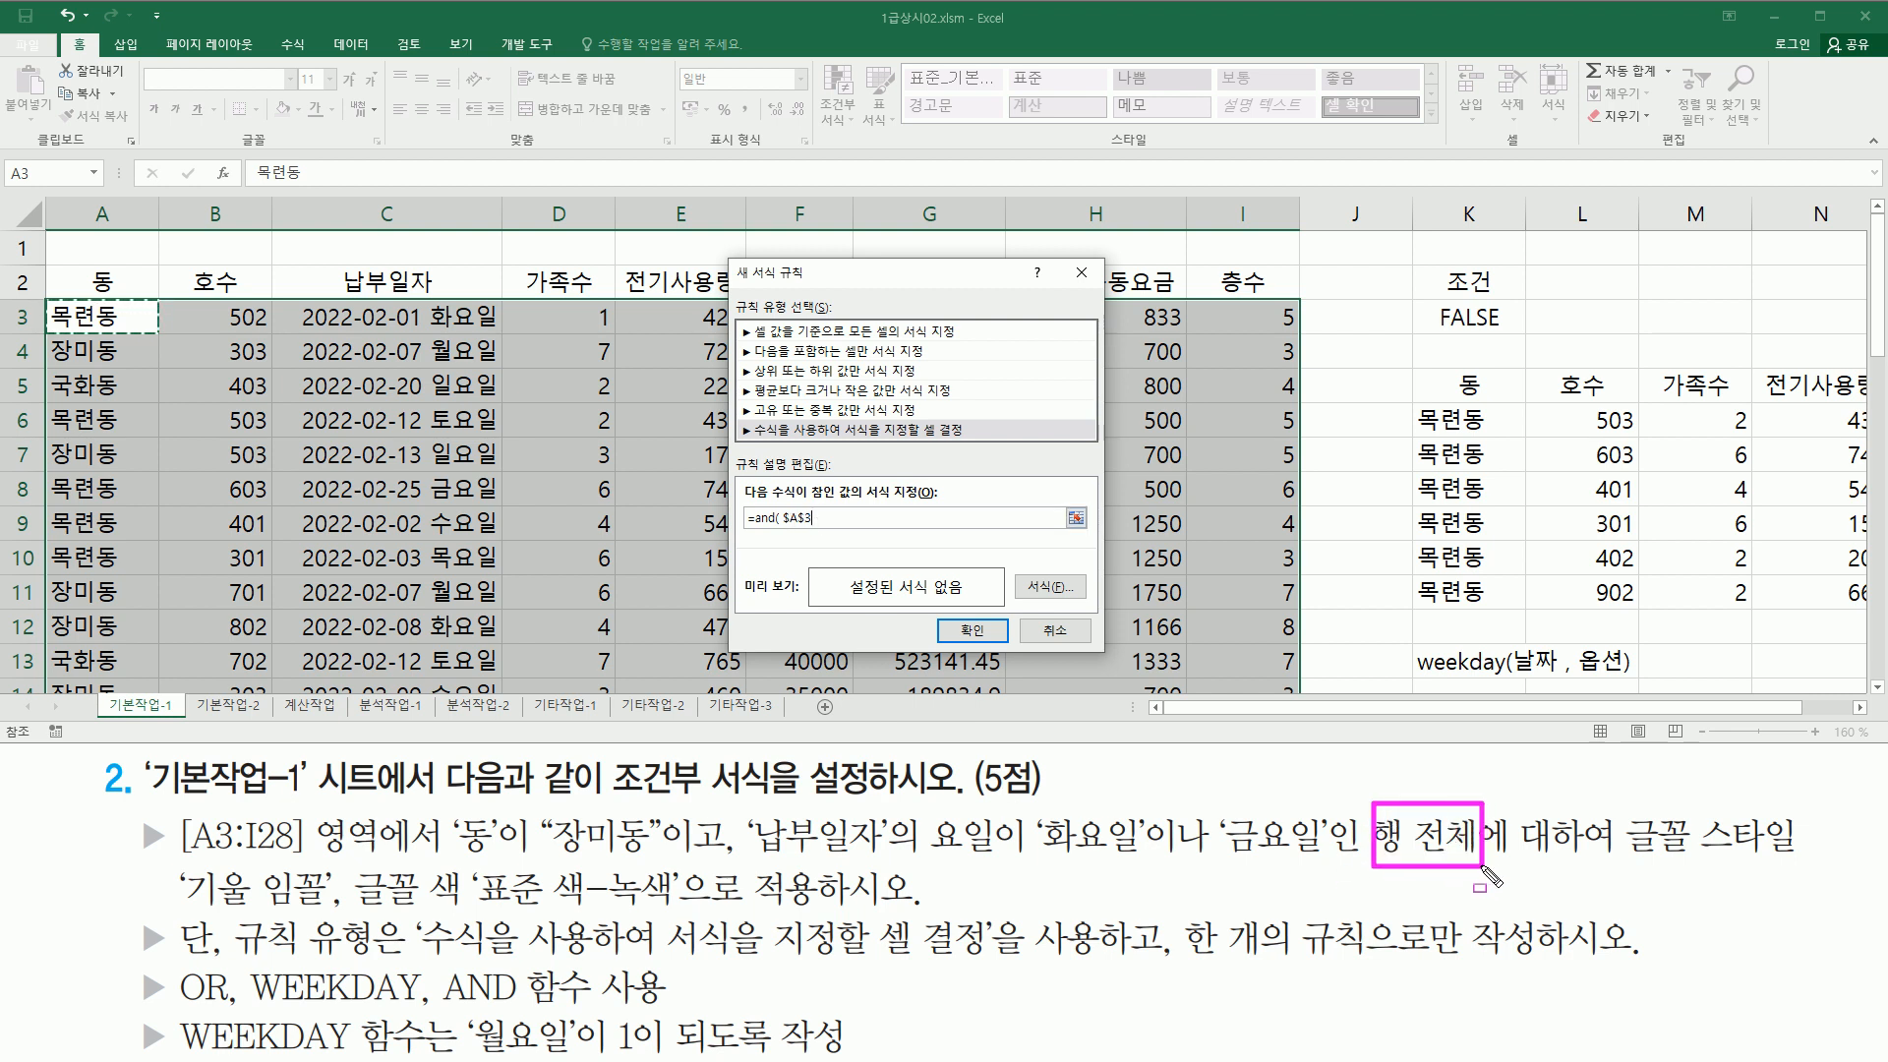
pyautogui.click(845, 518)
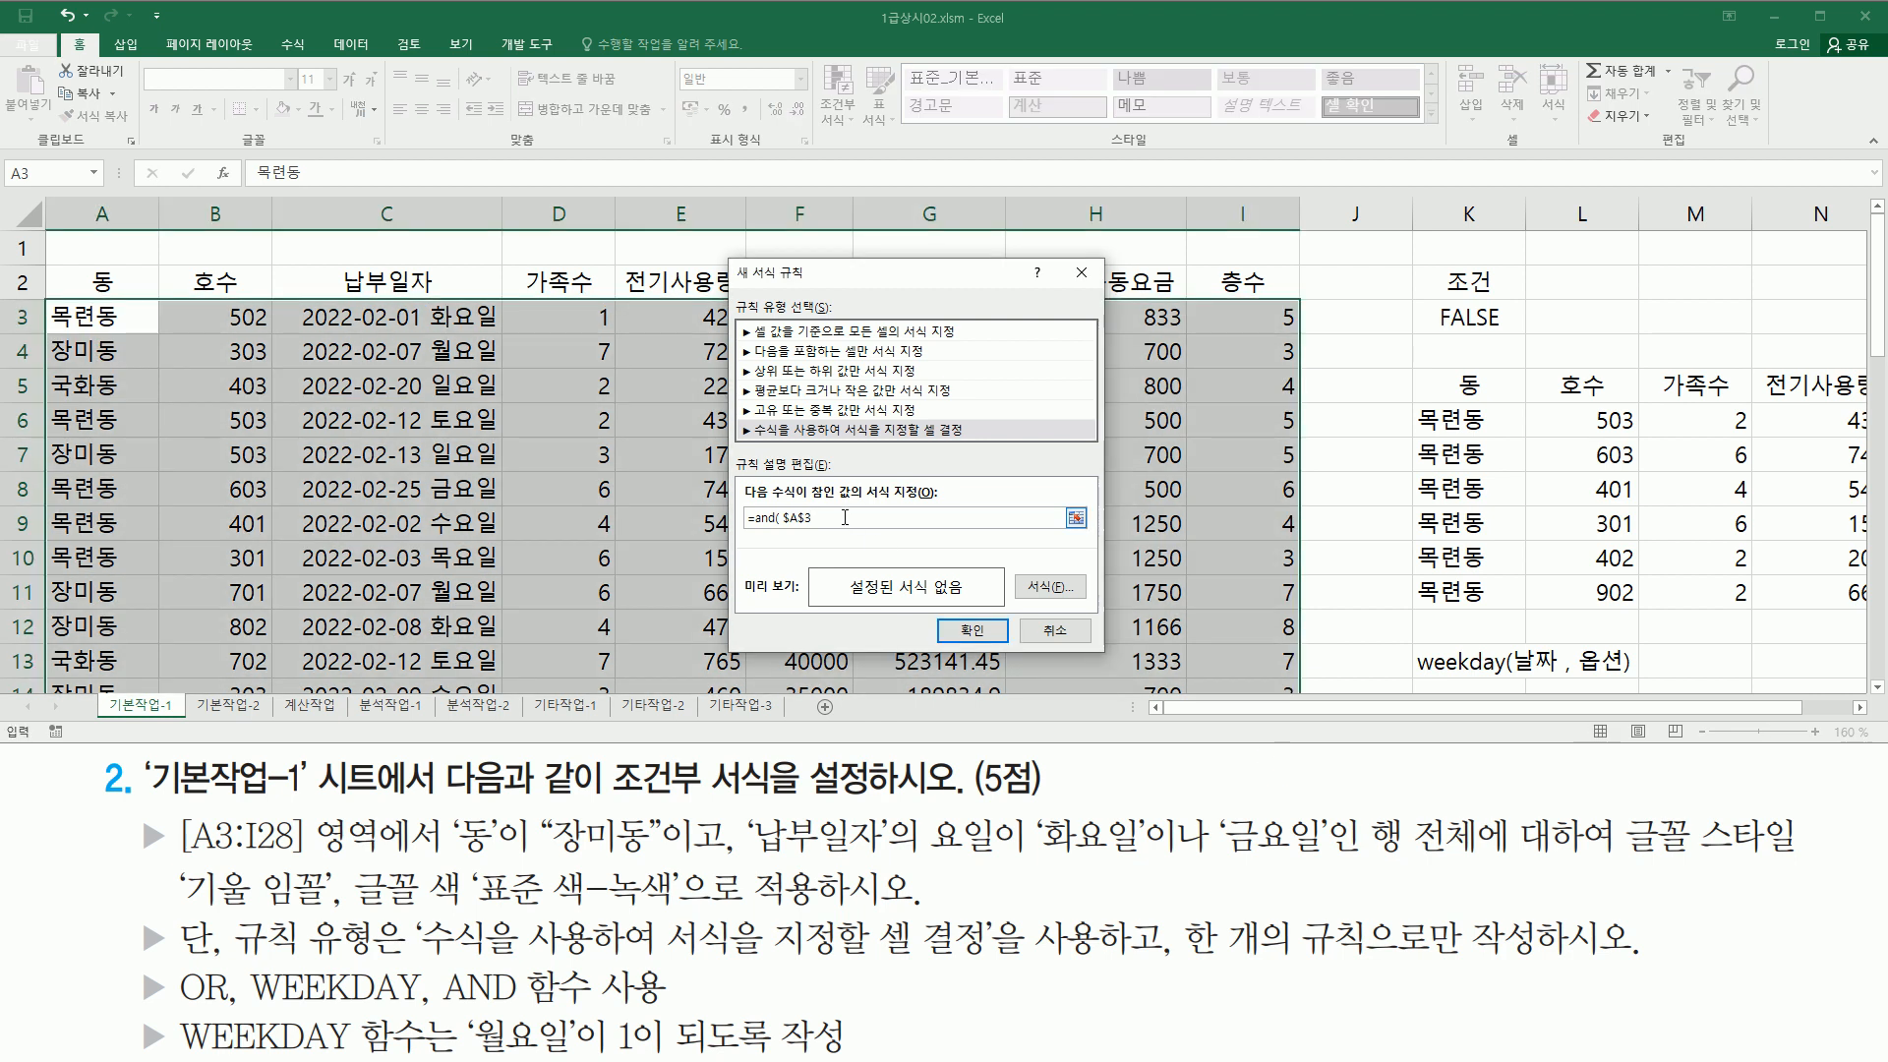
pyautogui.press('F4')
pyautogui.press('F4')
pyautogui.write('="장미동" ,')
# Step: Add a nested OR to the rule formula with weekday($C3, 2)=2 as its first condition for Tuesday
pyautogui.write('or( week')
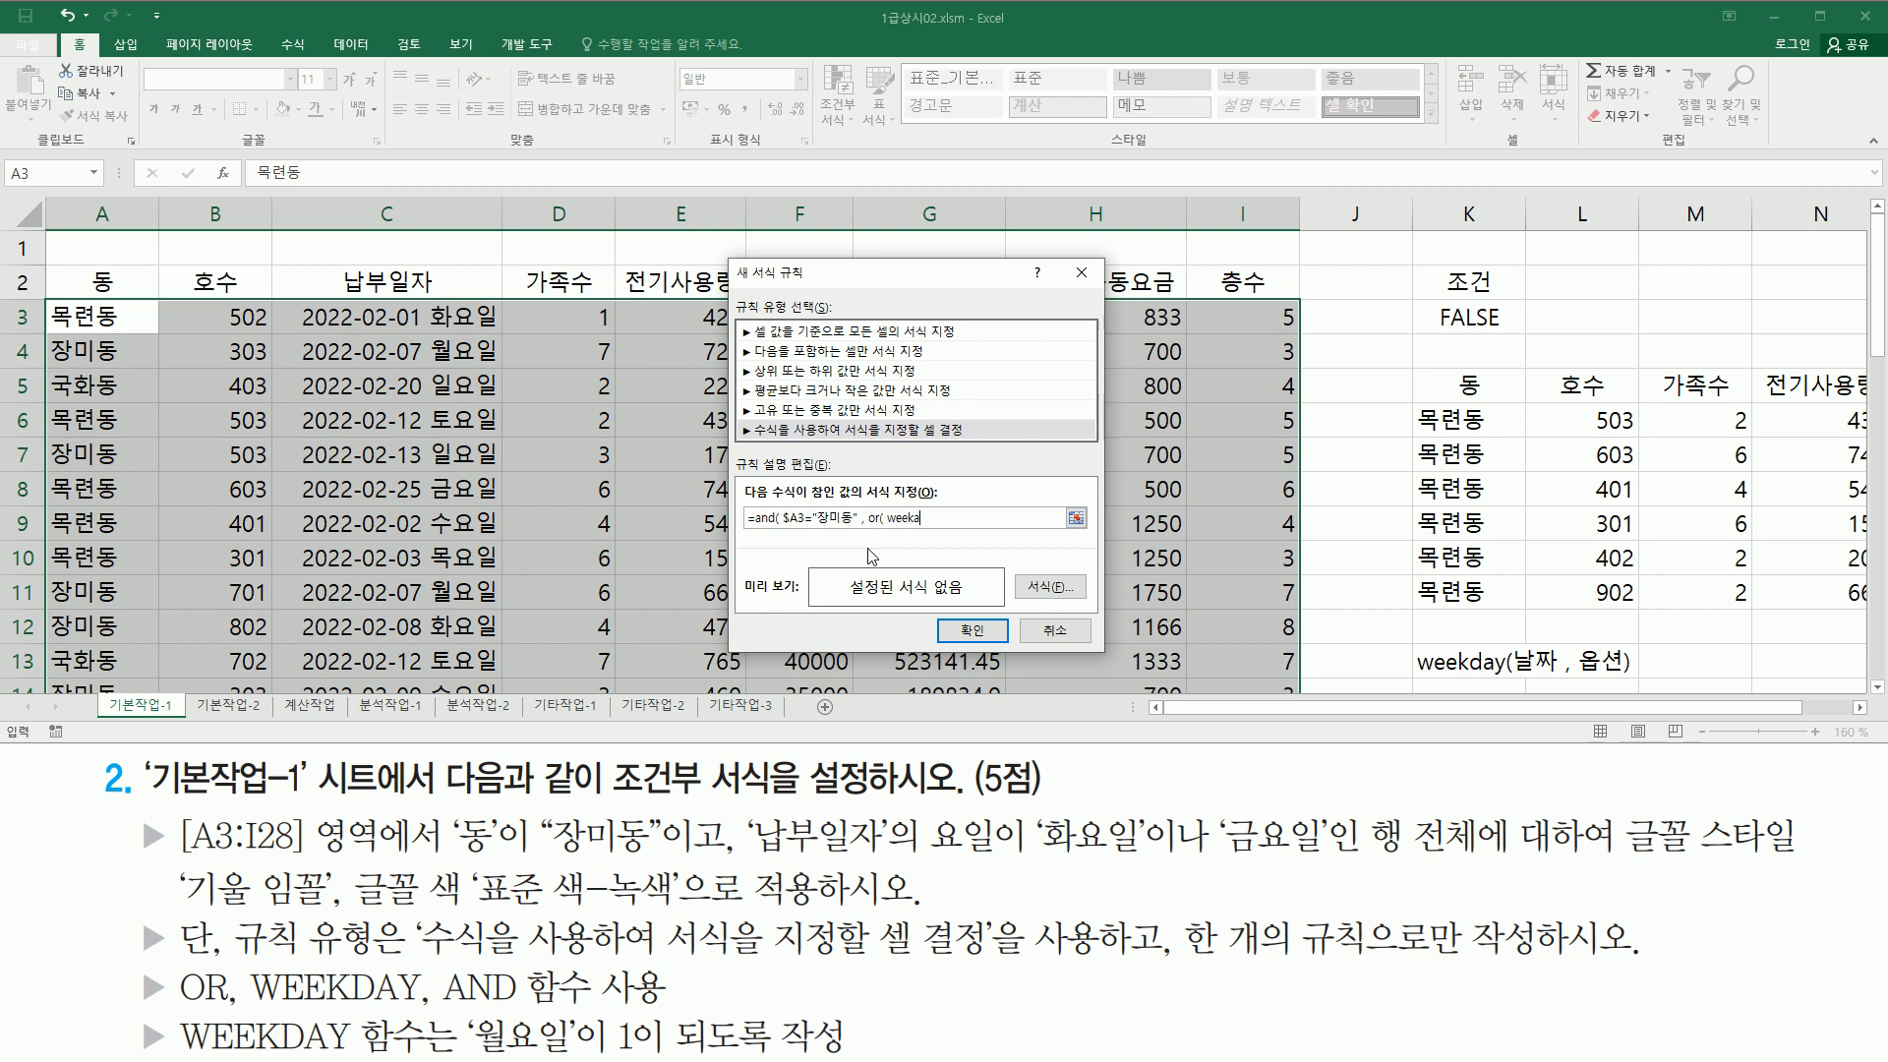
pyautogui.write('day(')
pyautogui.click(349, 315)
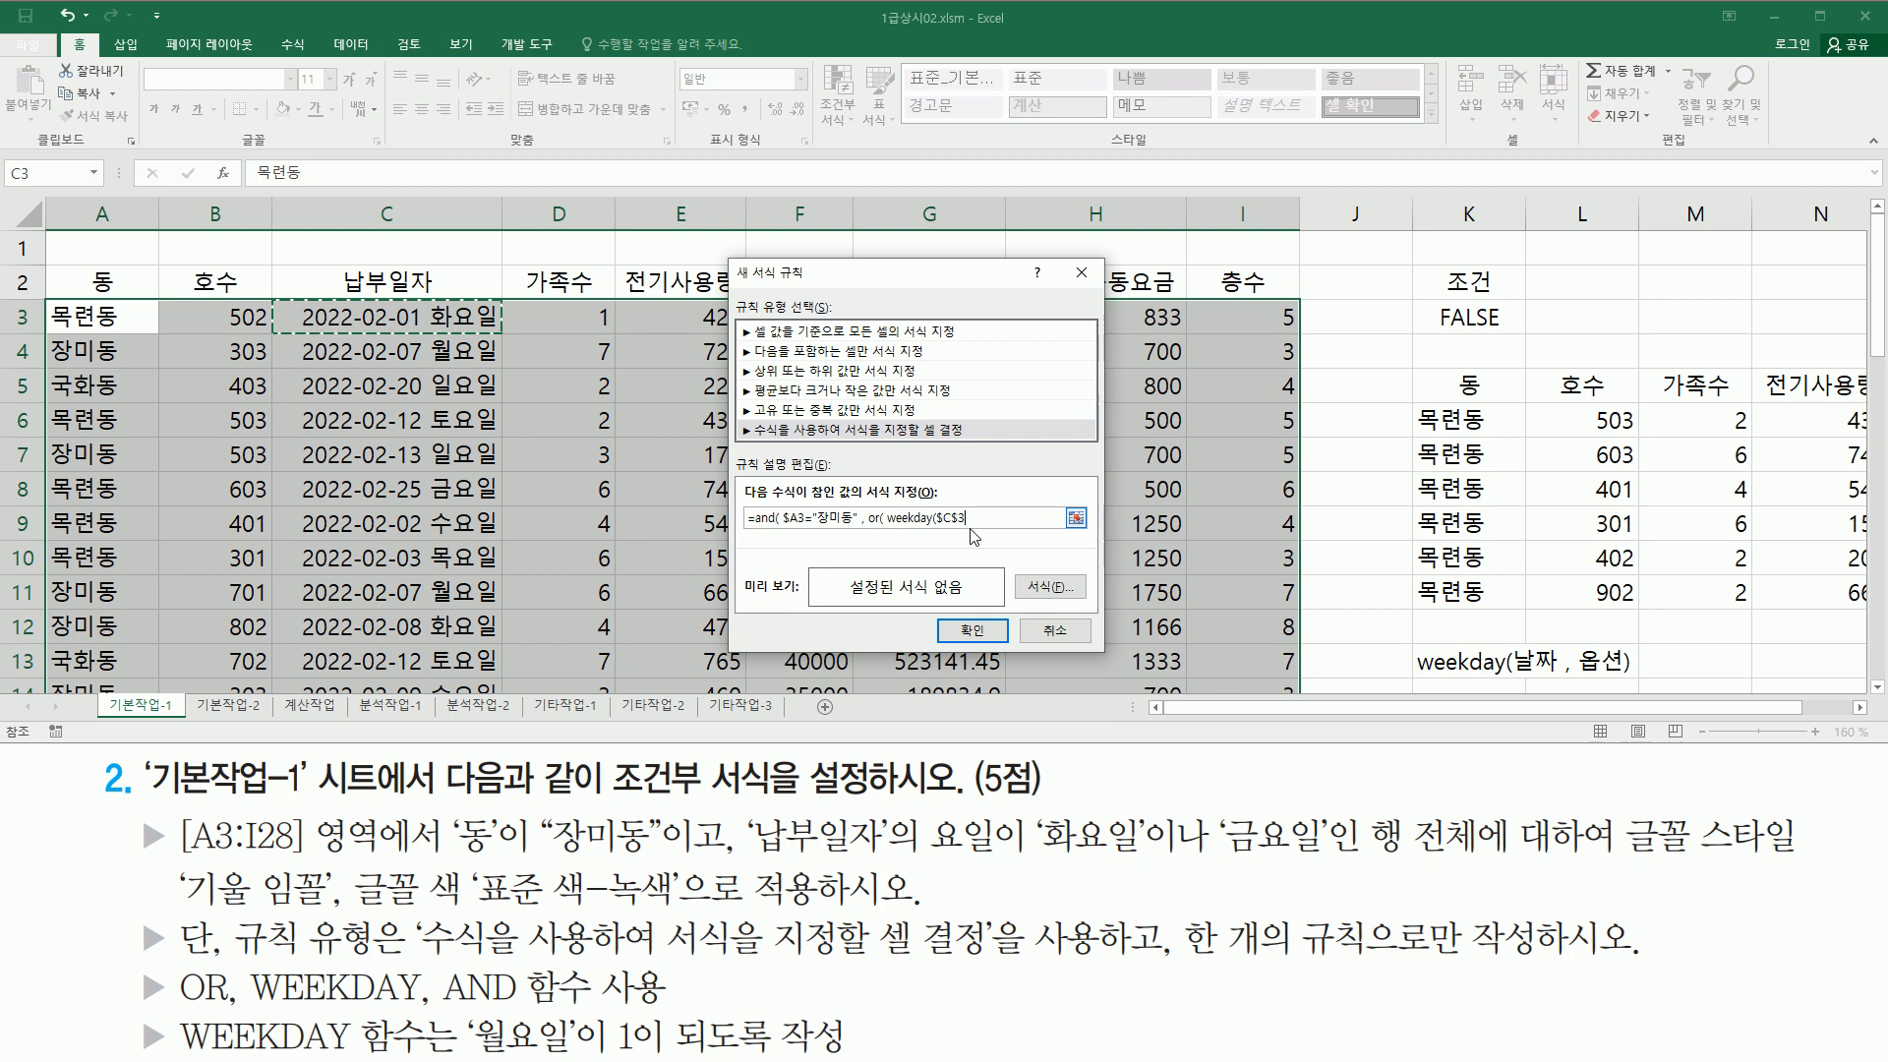
pyautogui.press('F4')
pyautogui.press('F4')
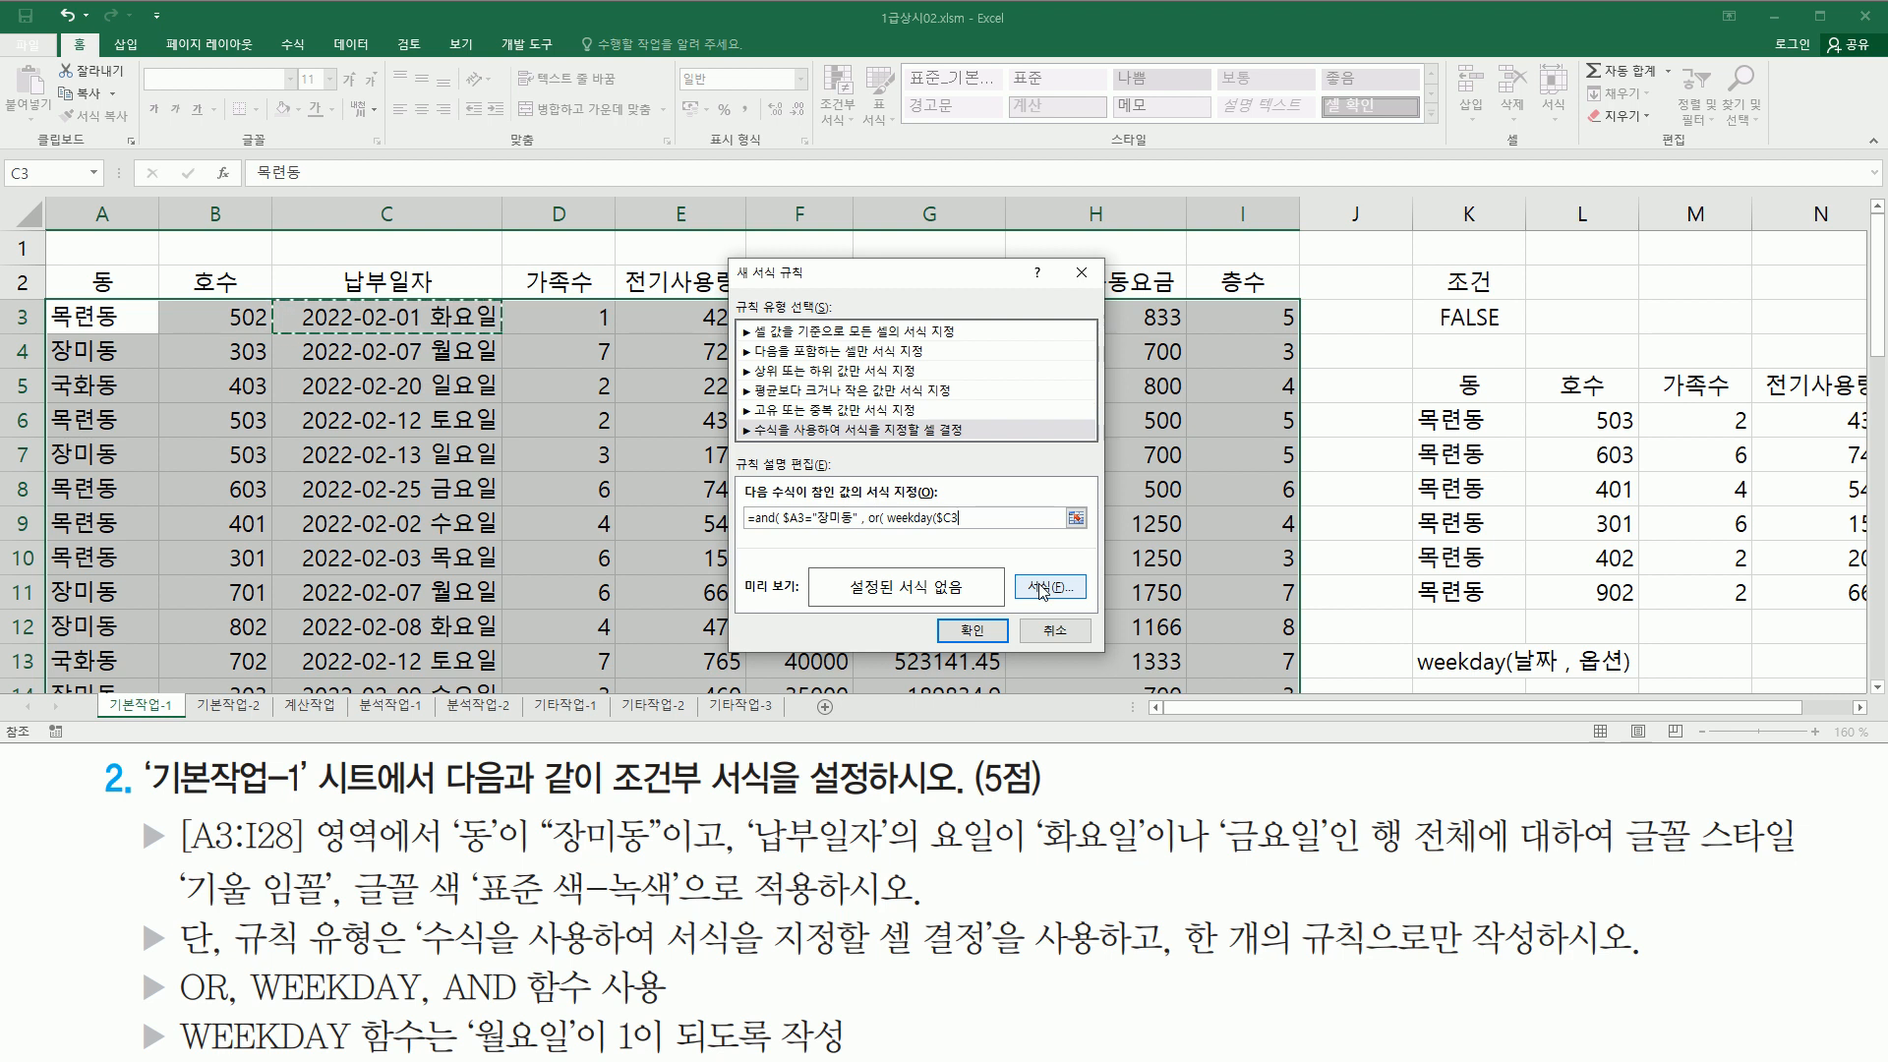
pyautogui.write(', 2')
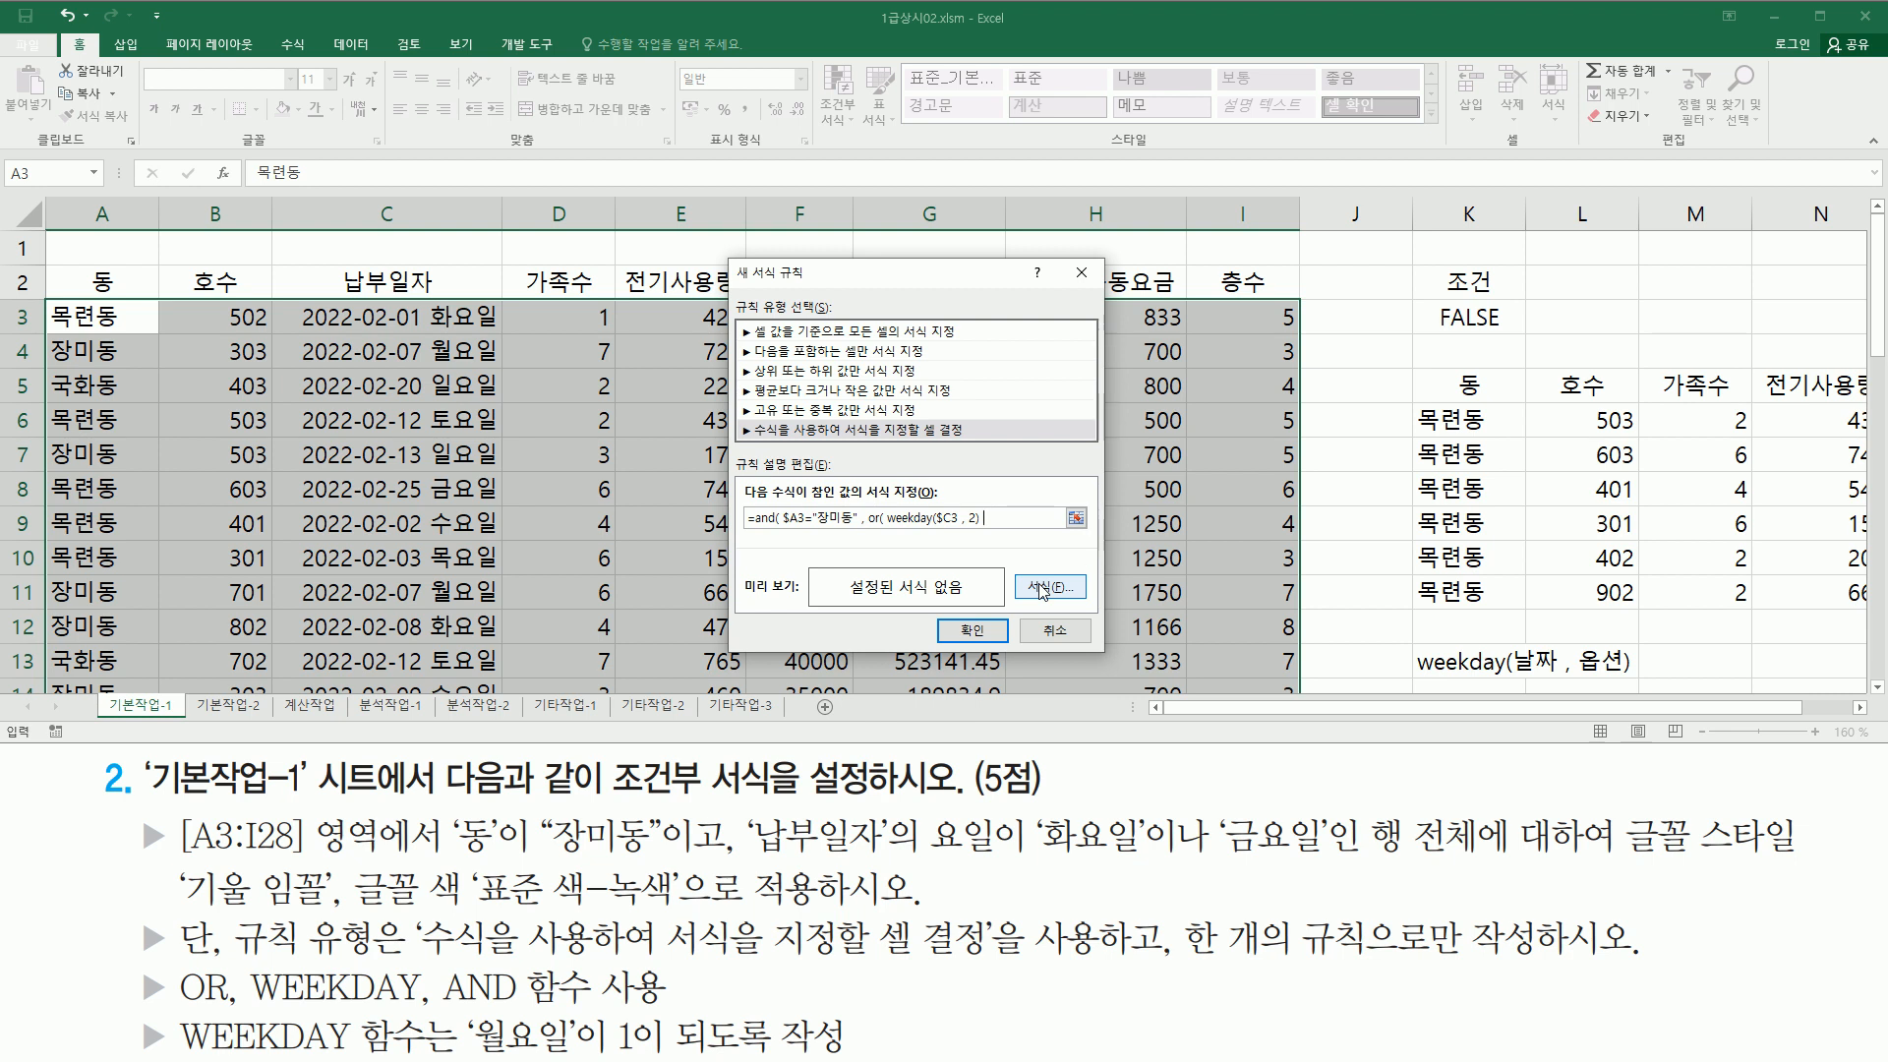
pyautogui.write('=2')
# Step: Add weekday($C3, 2)=5 as the second OR condition for Friday and close the OR and AND functions
pyautogui.write(', weekday(')
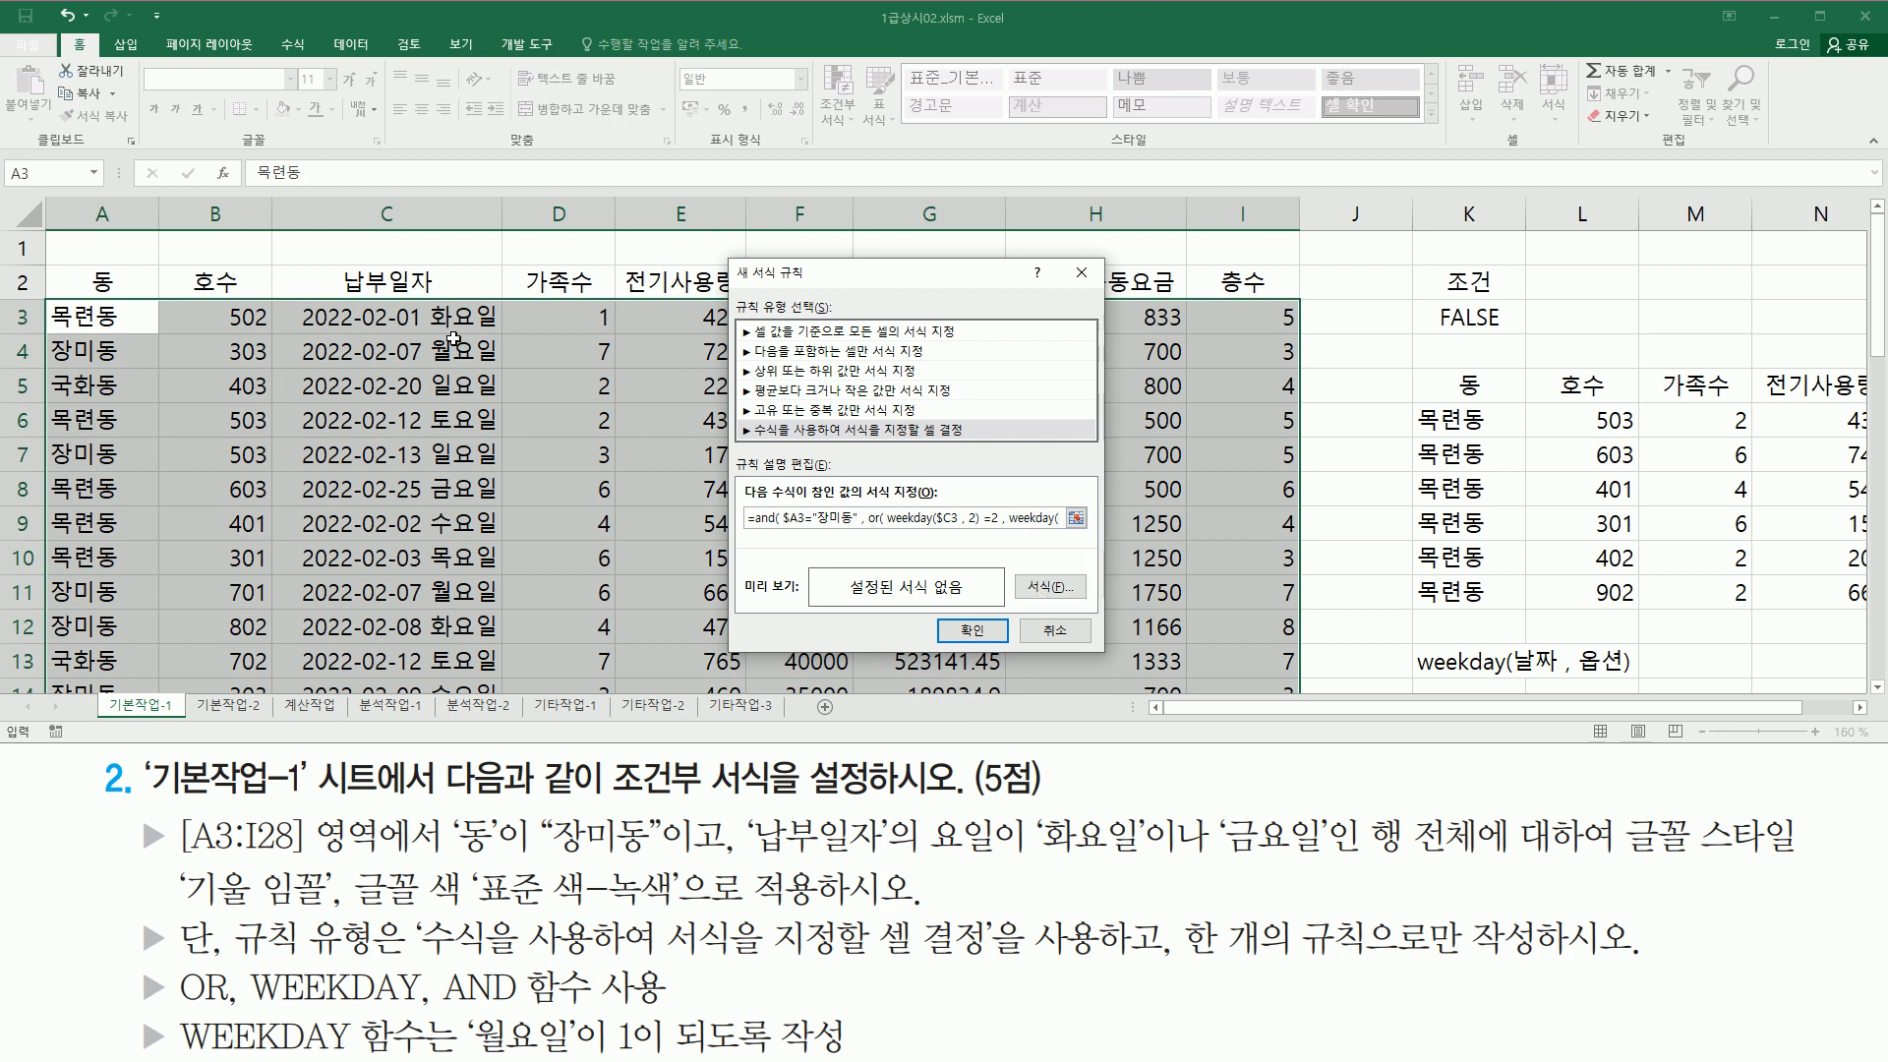
pyautogui.click(462, 312)
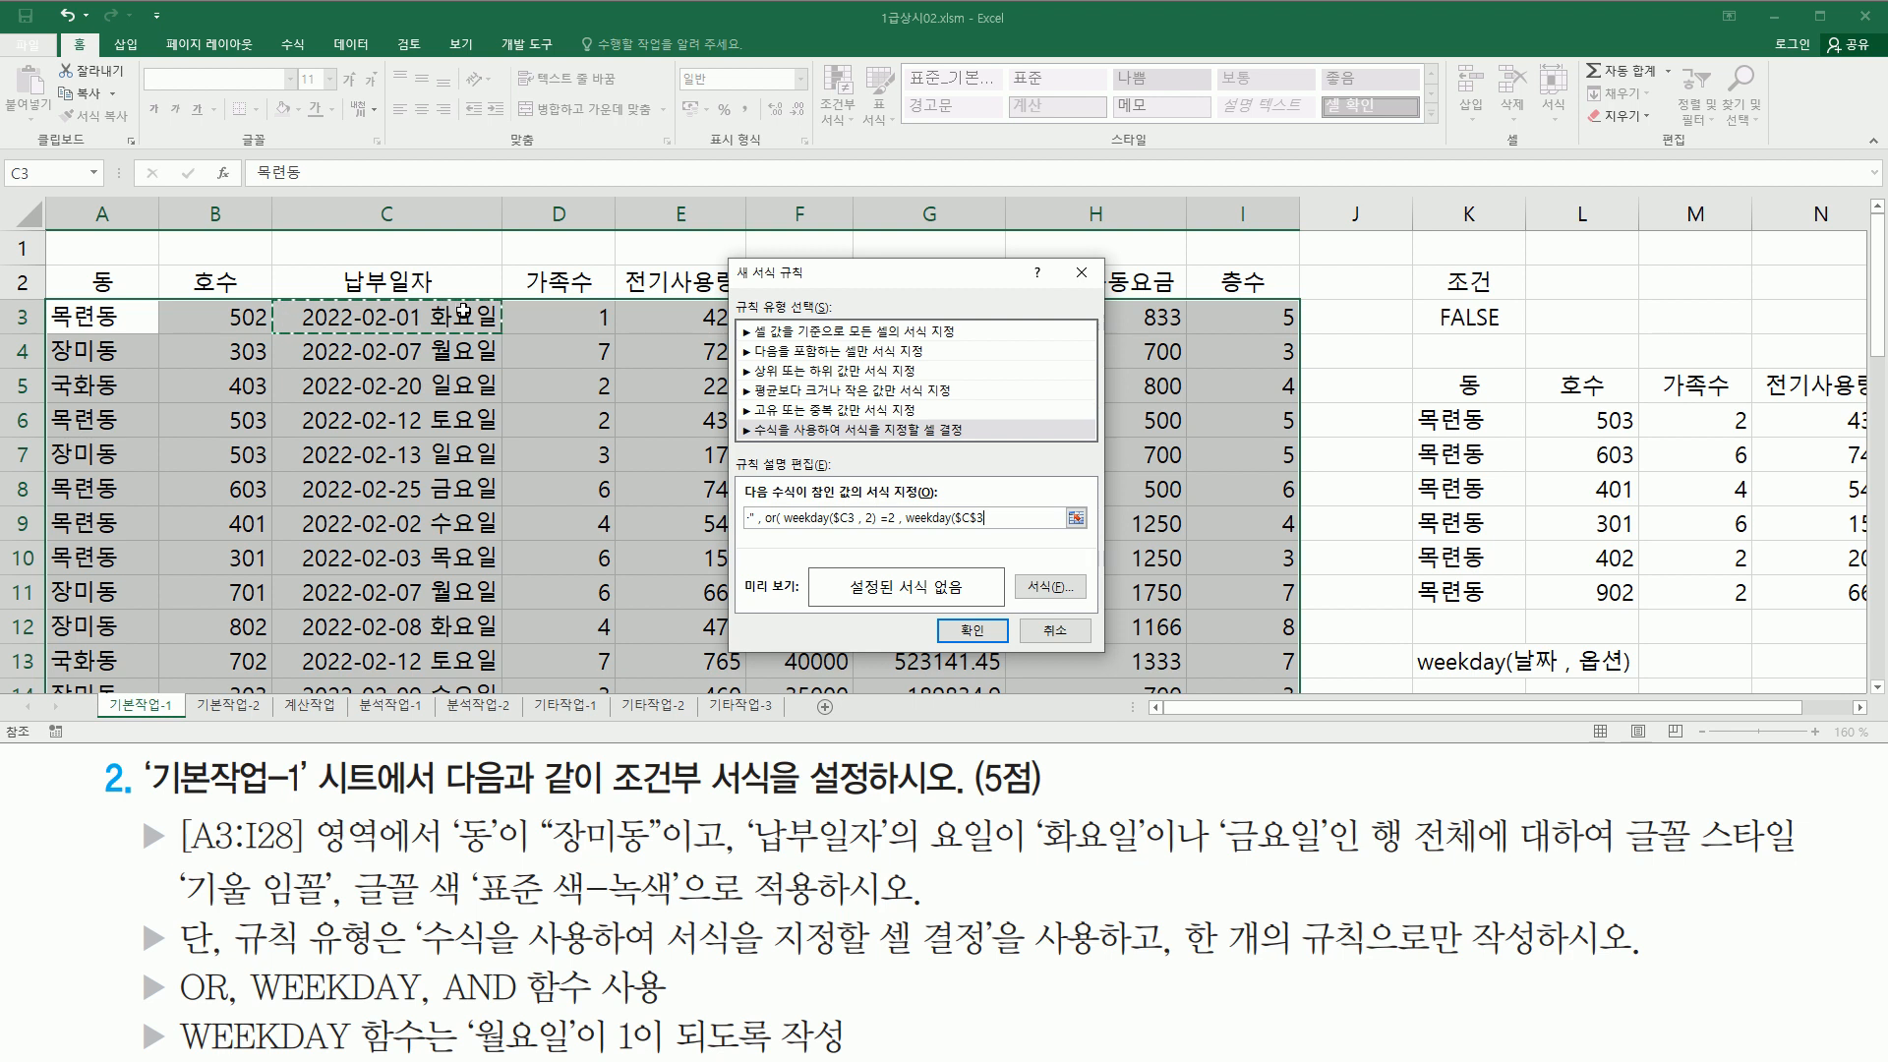
pyautogui.press('F4')
pyautogui.press('F4')
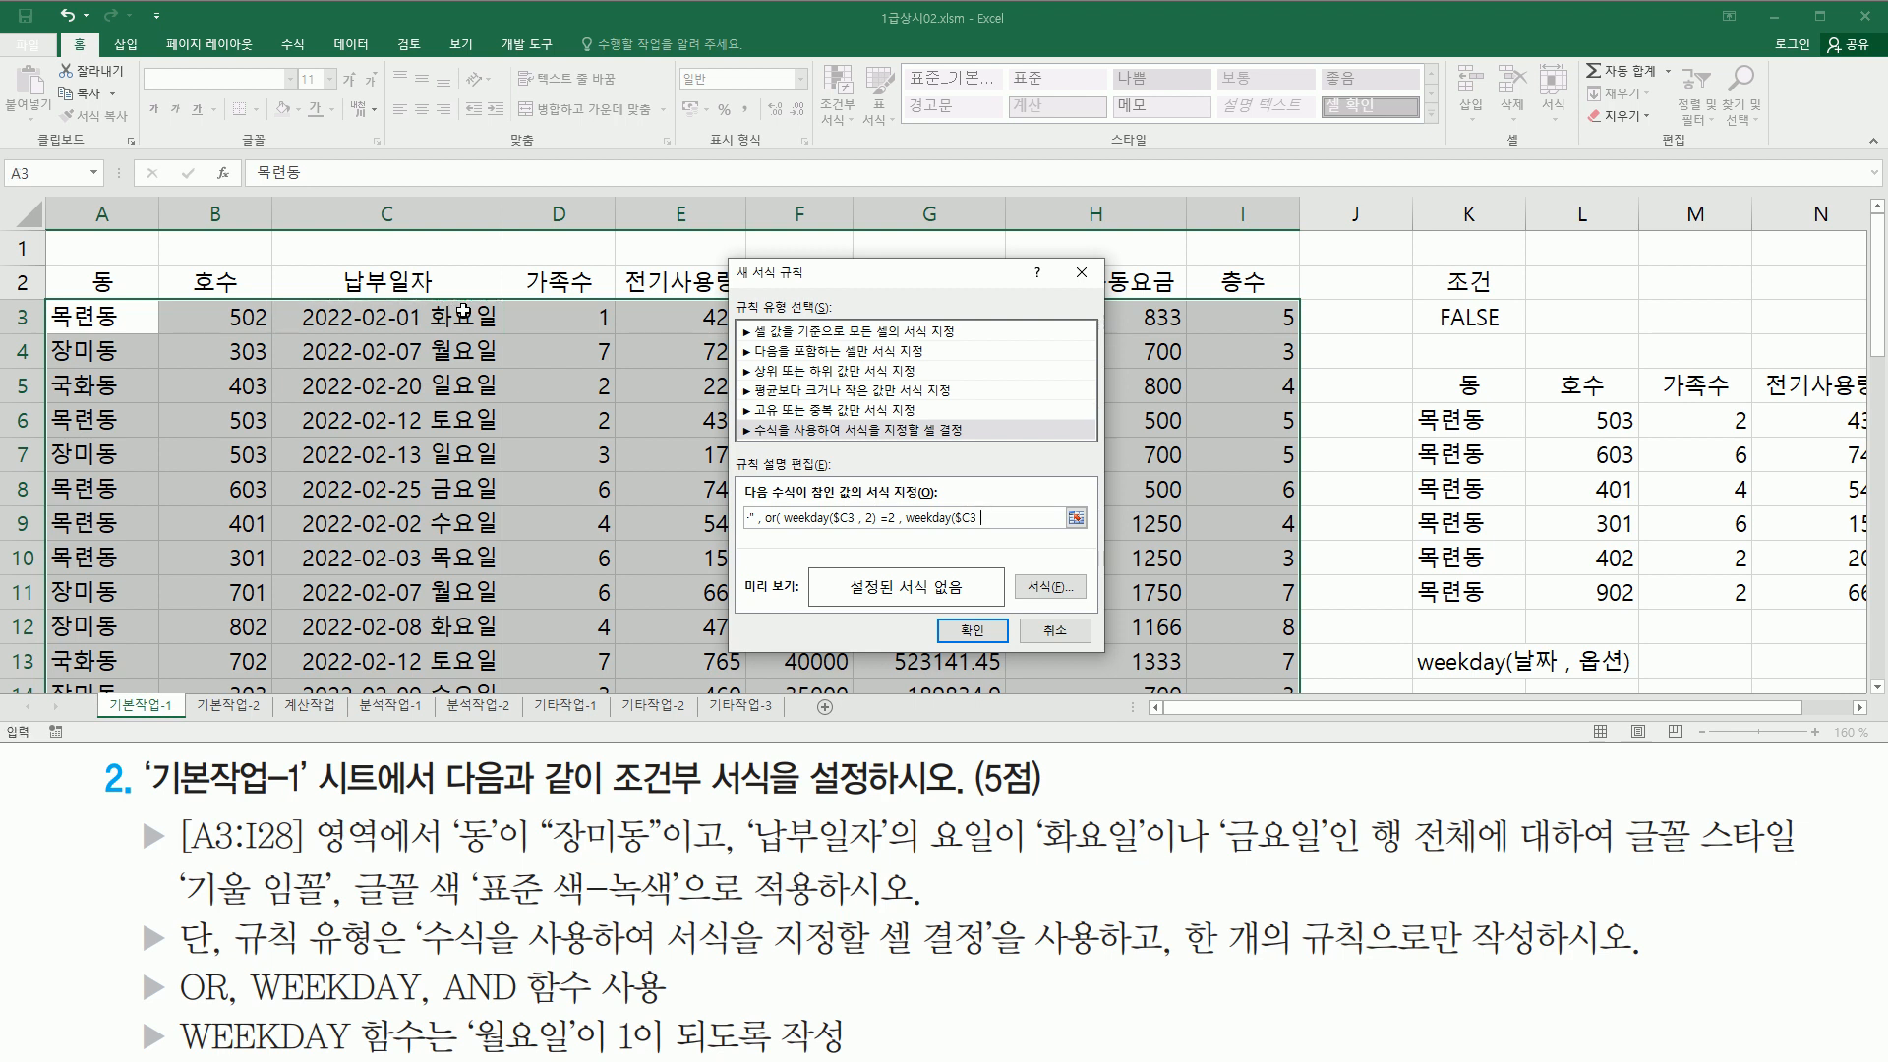
pyautogui.write(', 2')
pyautogui.write(')=5')
pyautogui.write(')')
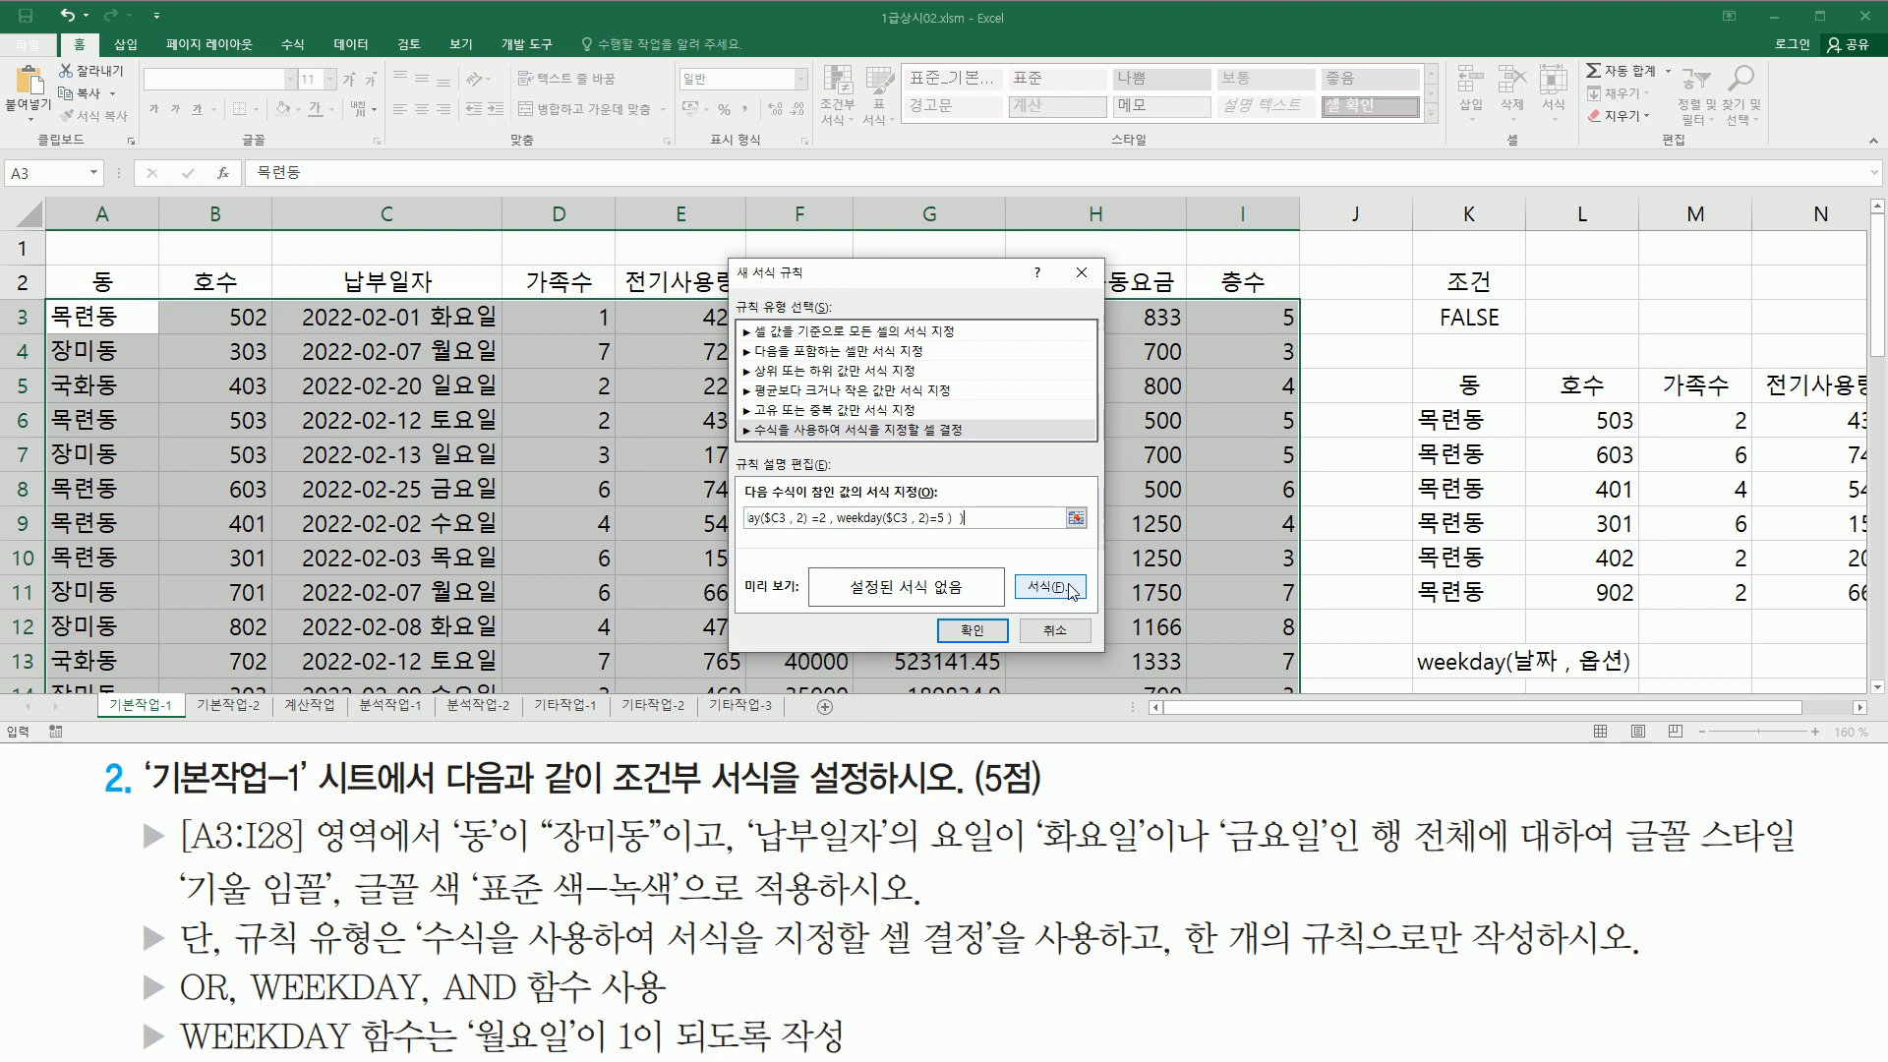
# Step: Set the rule's format to the 기울임꼴 font style with the standard green font color, and apply the rule to A3:I28
pyautogui.click(1070, 589)
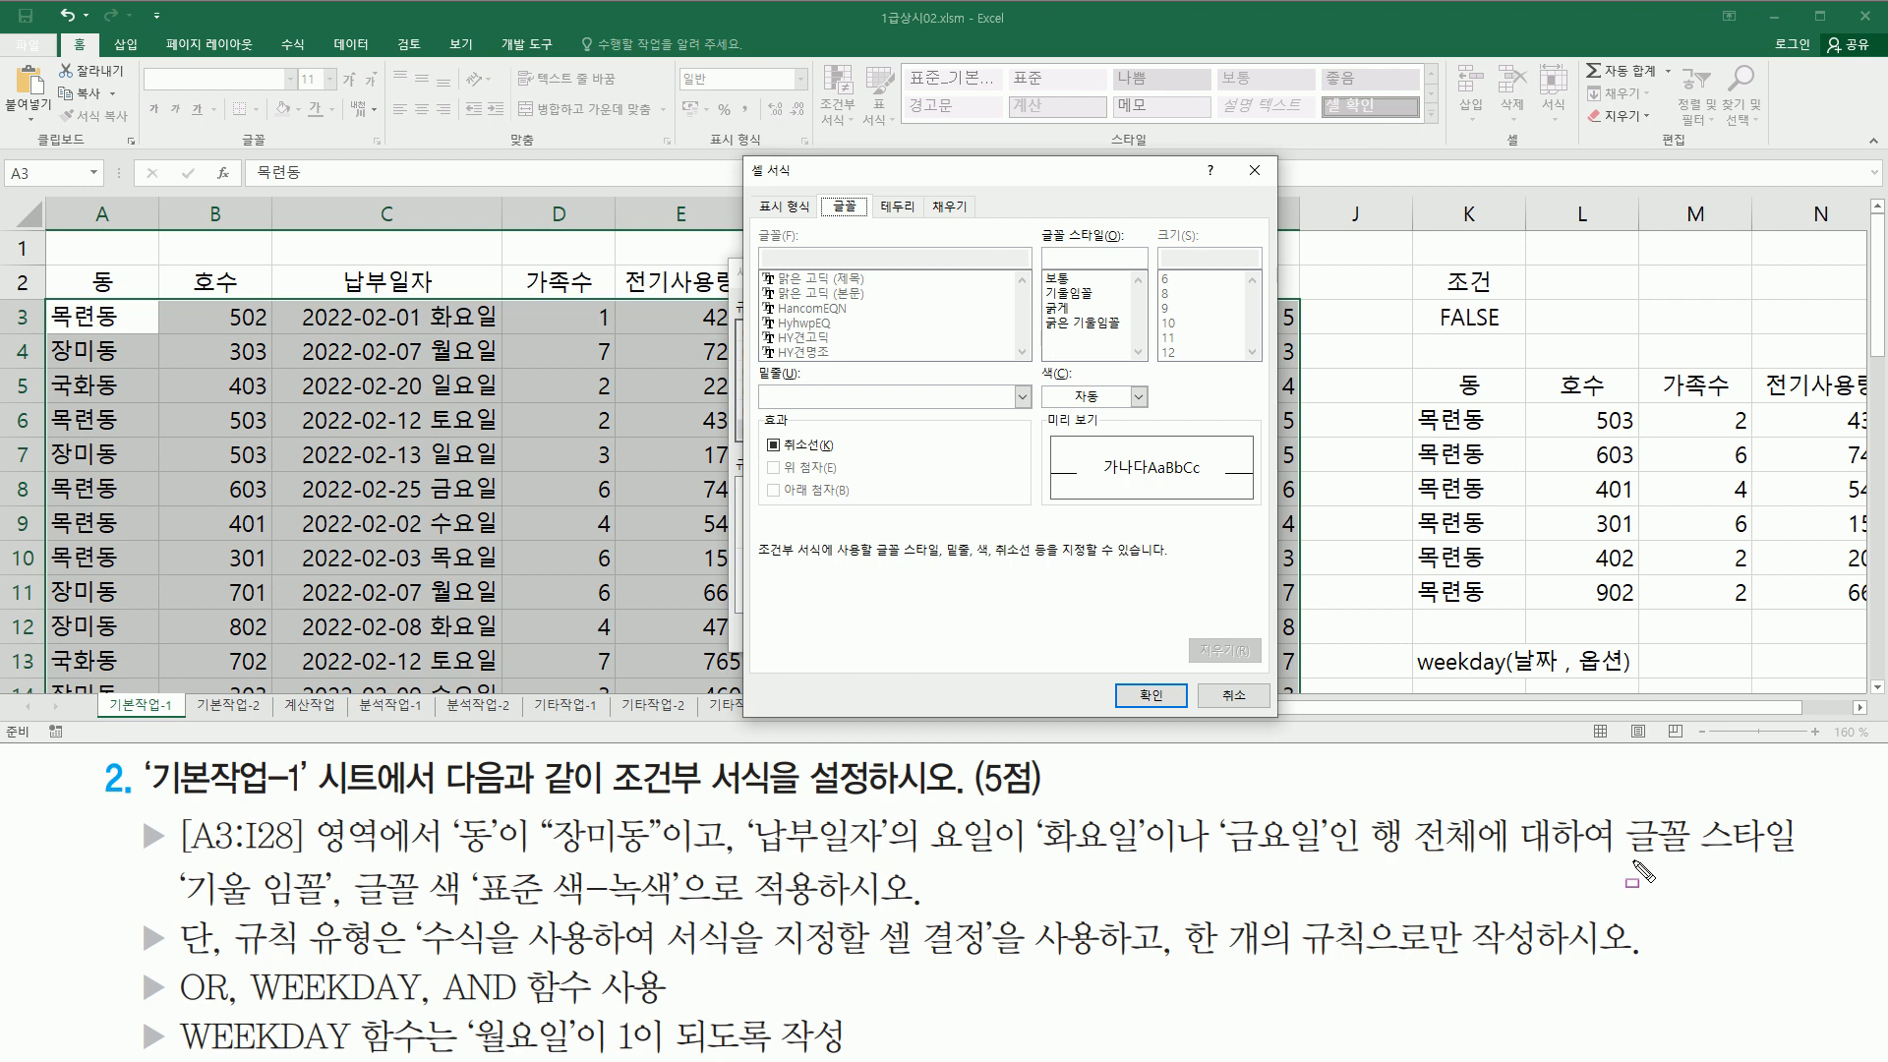
pyautogui.moveTo(1634, 864); pyautogui.dragTo(1811, 864)
pyautogui.moveTo(170, 871)
pyautogui.mouseDown()
pyautogui.moveTo(246, 913)
pyautogui.moveTo(330, 915)
pyautogui.mouseUp()
pyautogui.moveTo(475, 861)
pyautogui.mouseDown()
pyautogui.moveTo(503, 903)
pyautogui.moveTo(687, 915)
pyautogui.mouseUp()
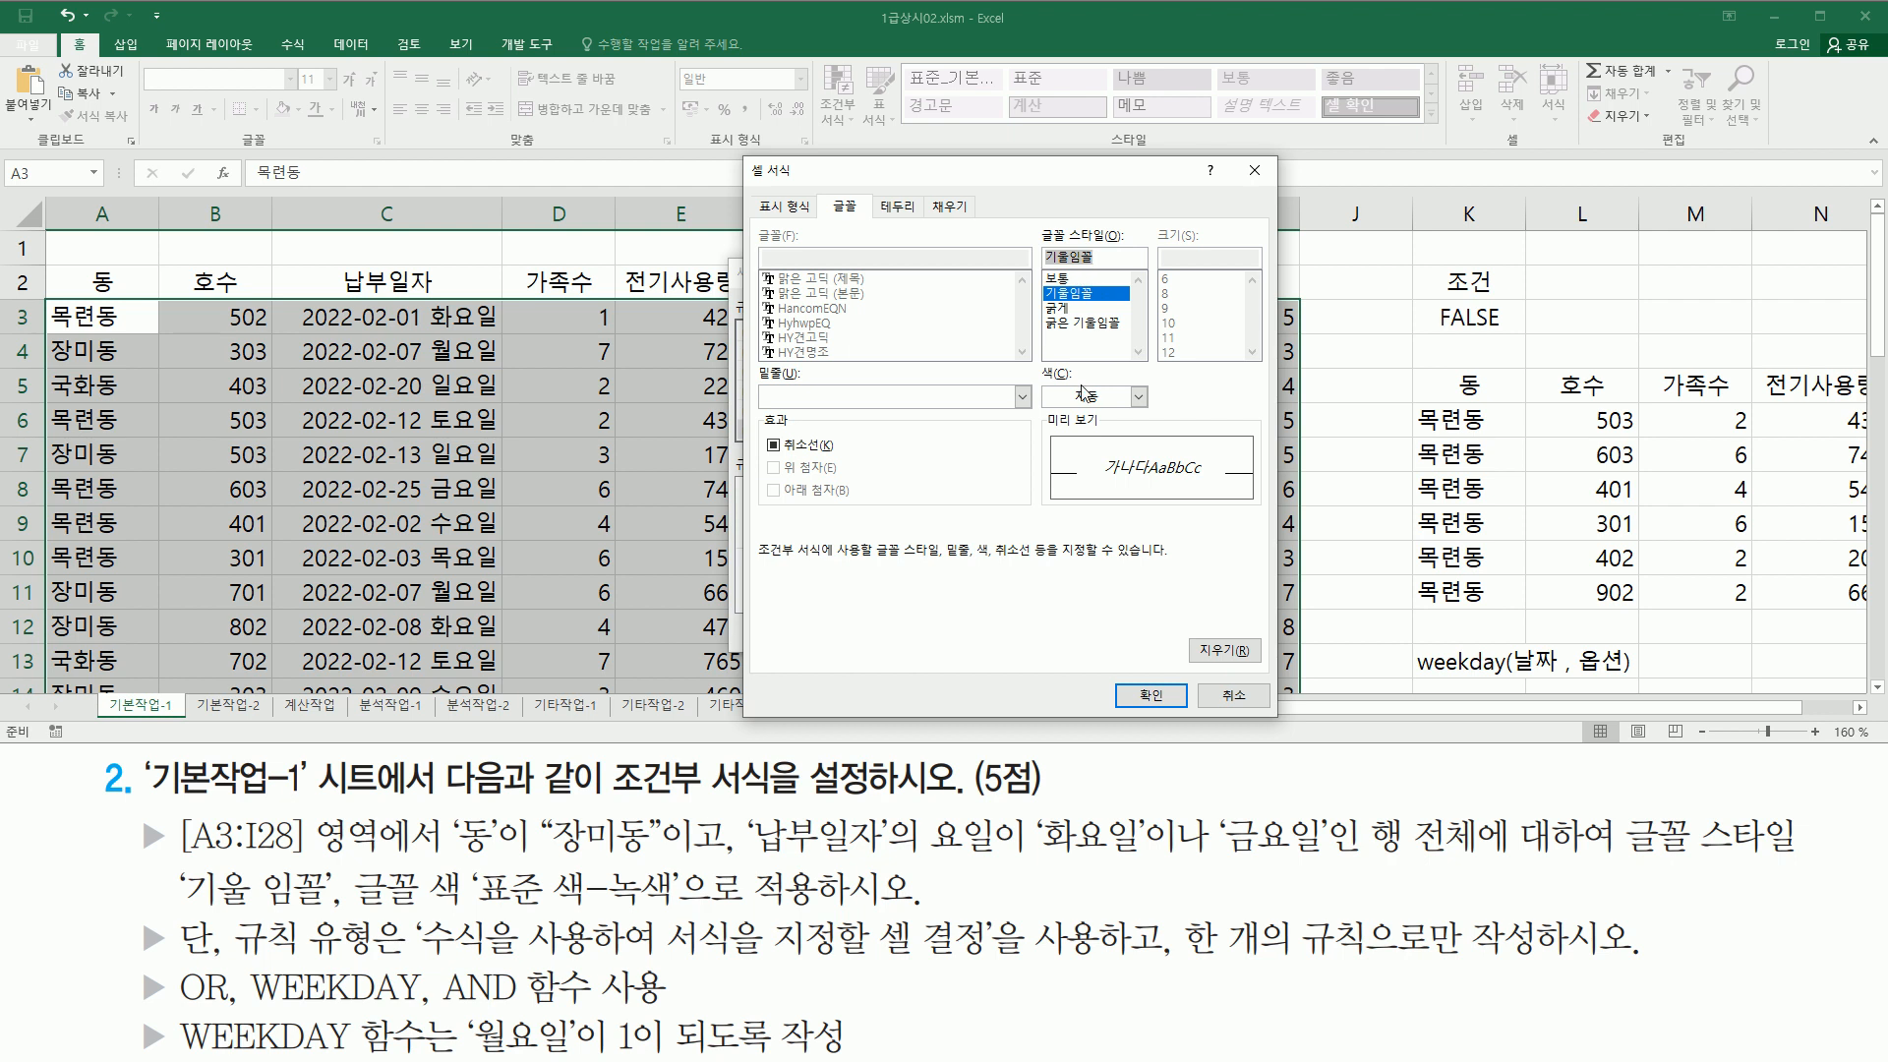
pyautogui.click(1085, 396)
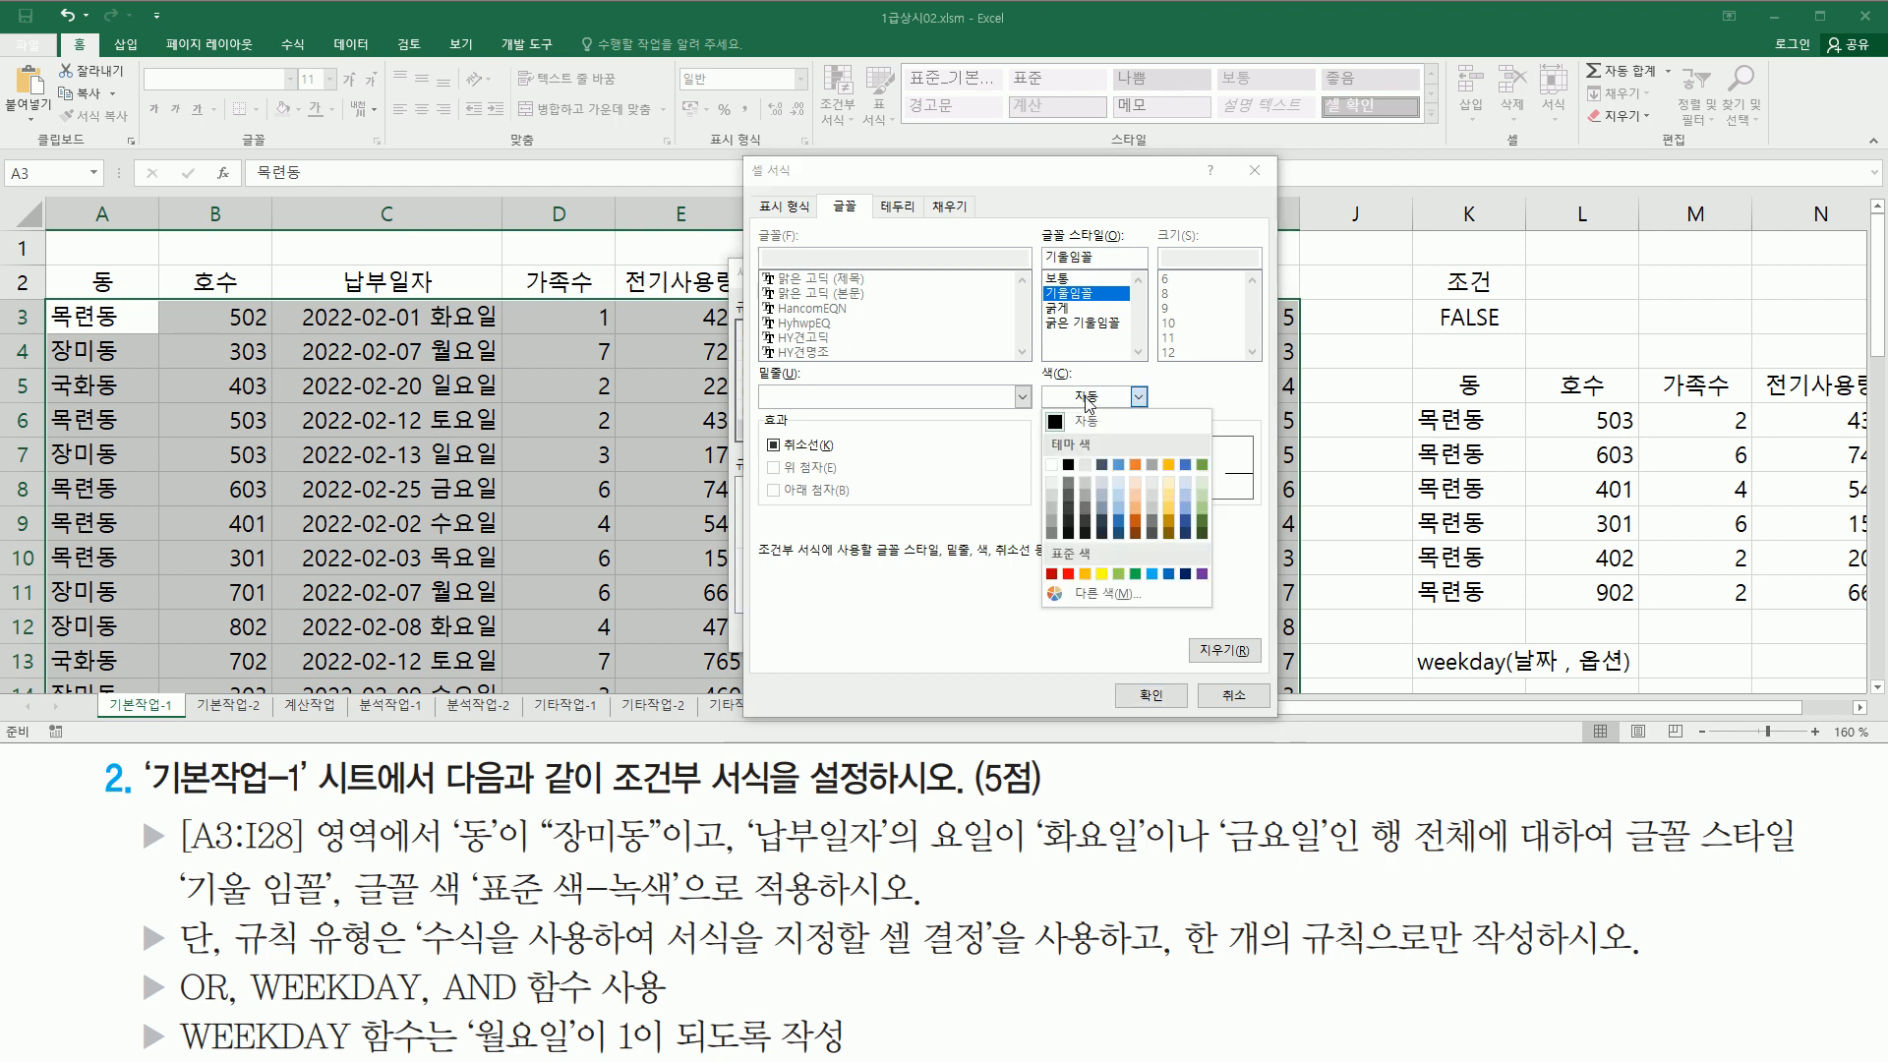
pyautogui.click(1136, 574)
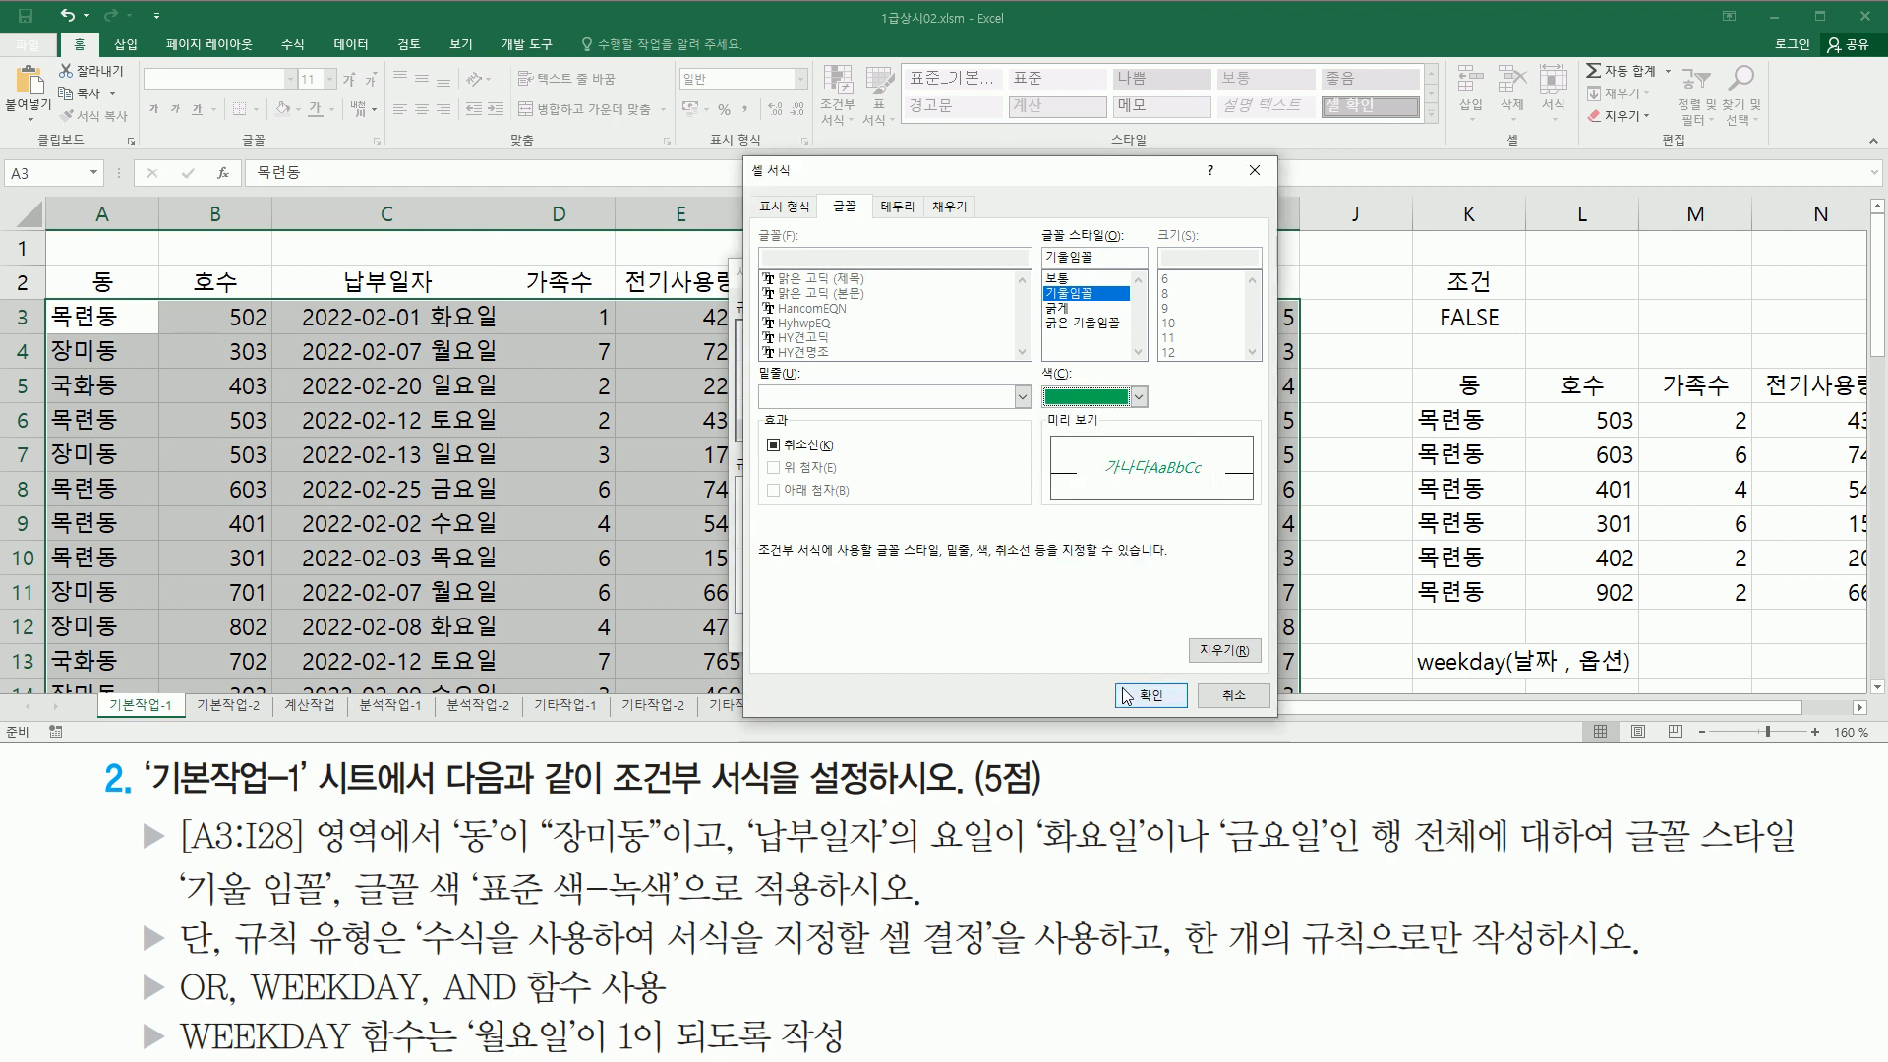
pyautogui.click(1152, 698)
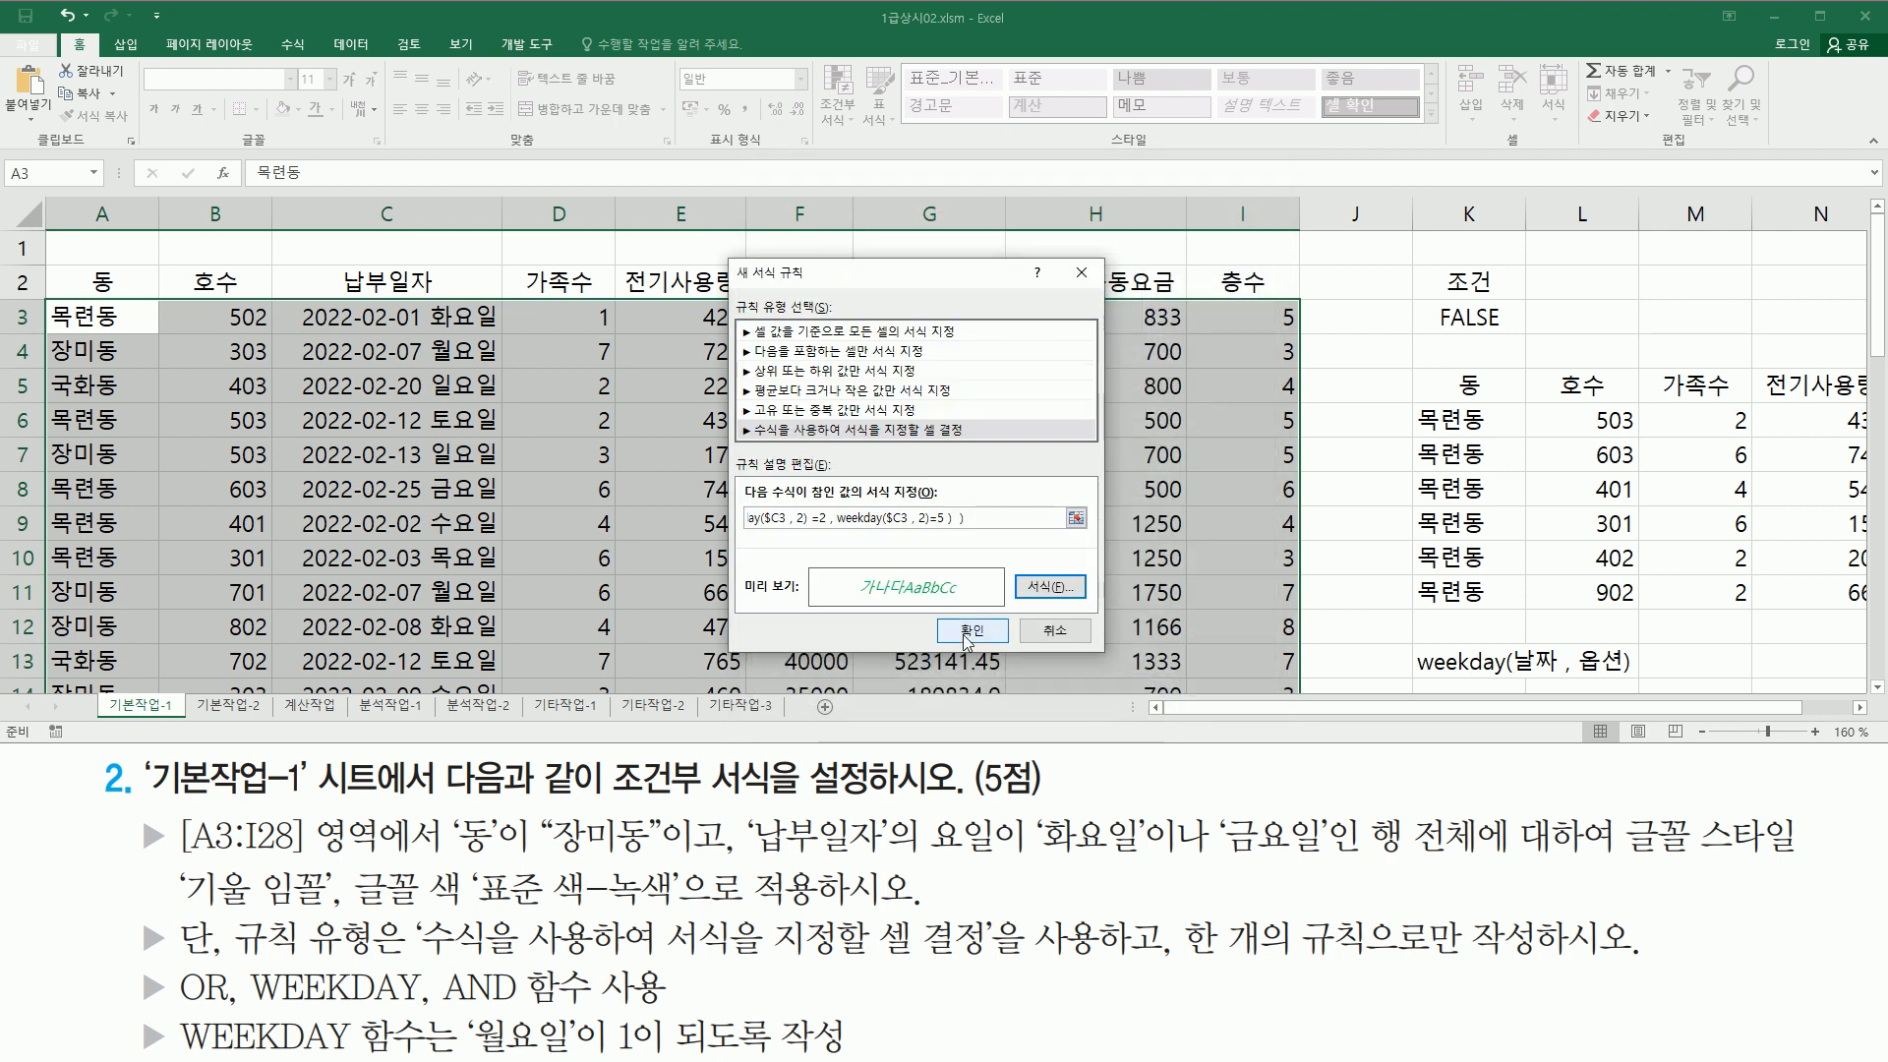
pyautogui.click(967, 634)
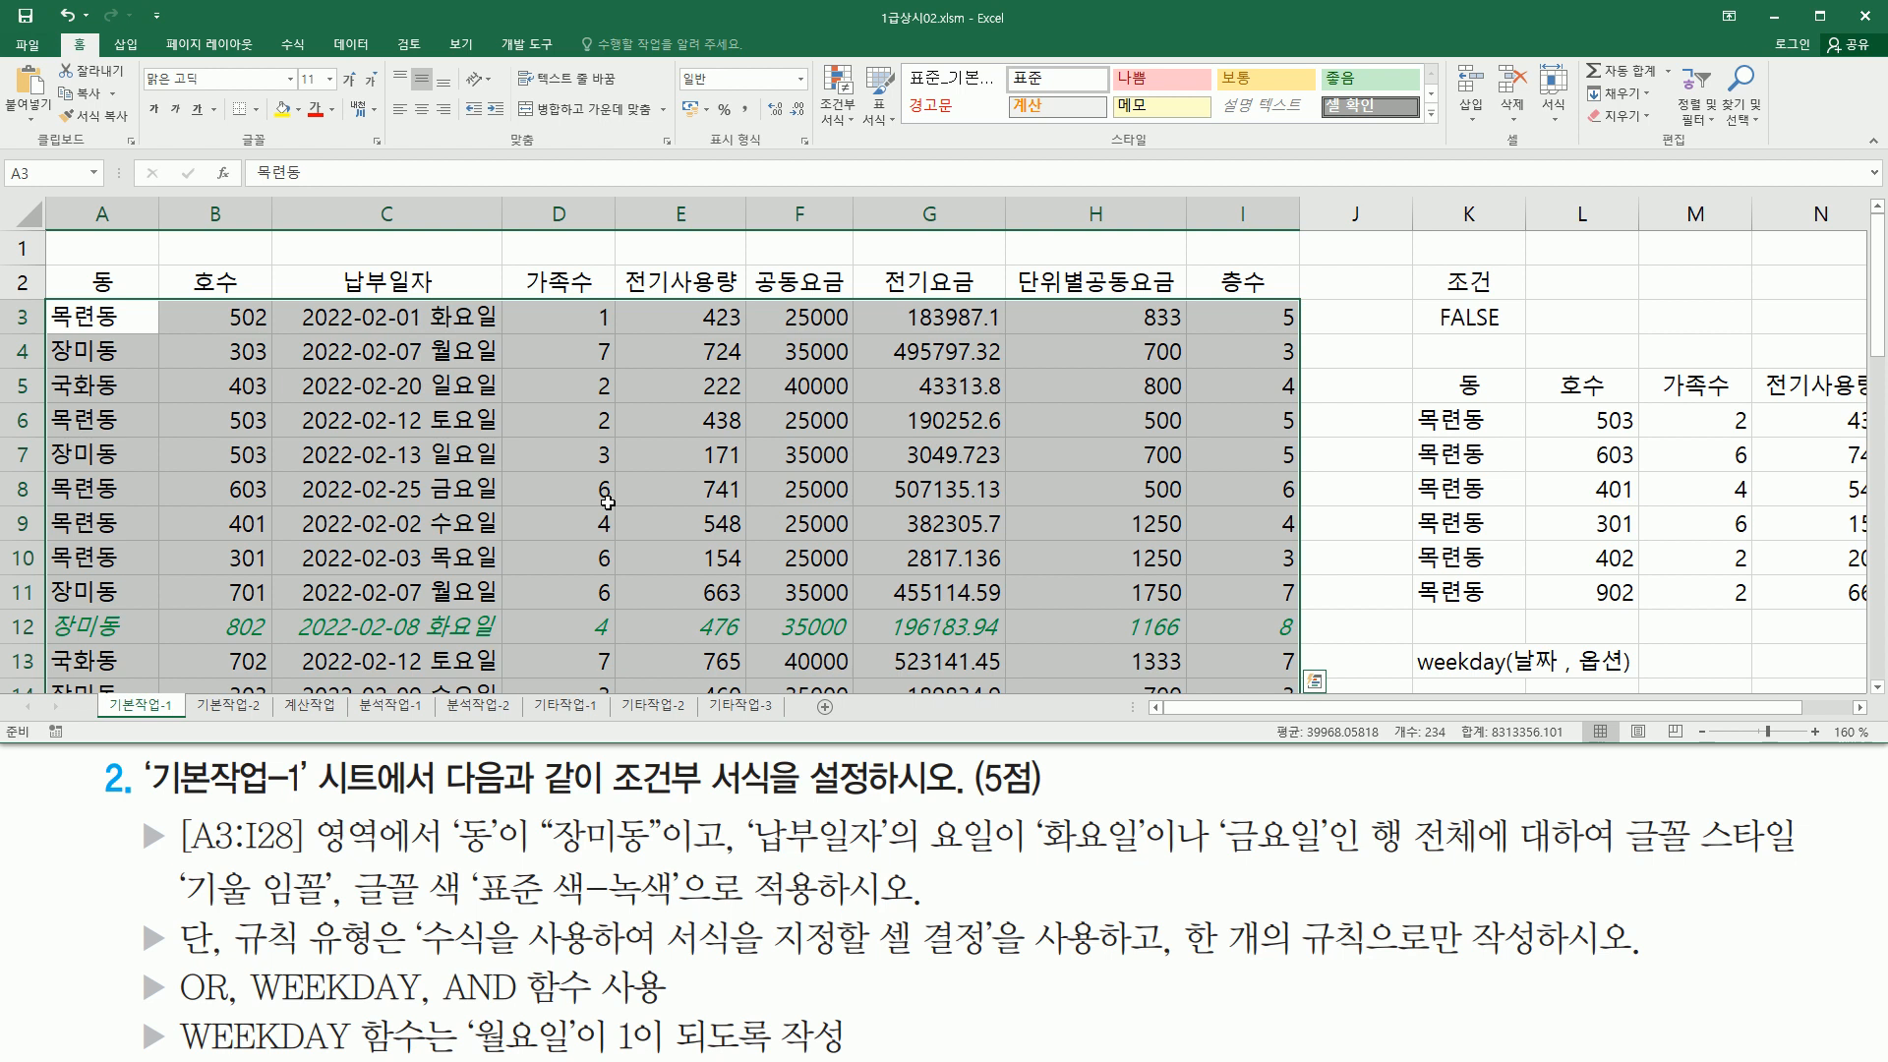
# Step: Check the formatted rows down to row 28 against their 동 values and the weekdays in 납부일자
pyautogui.scroll(-3, 608, 502)
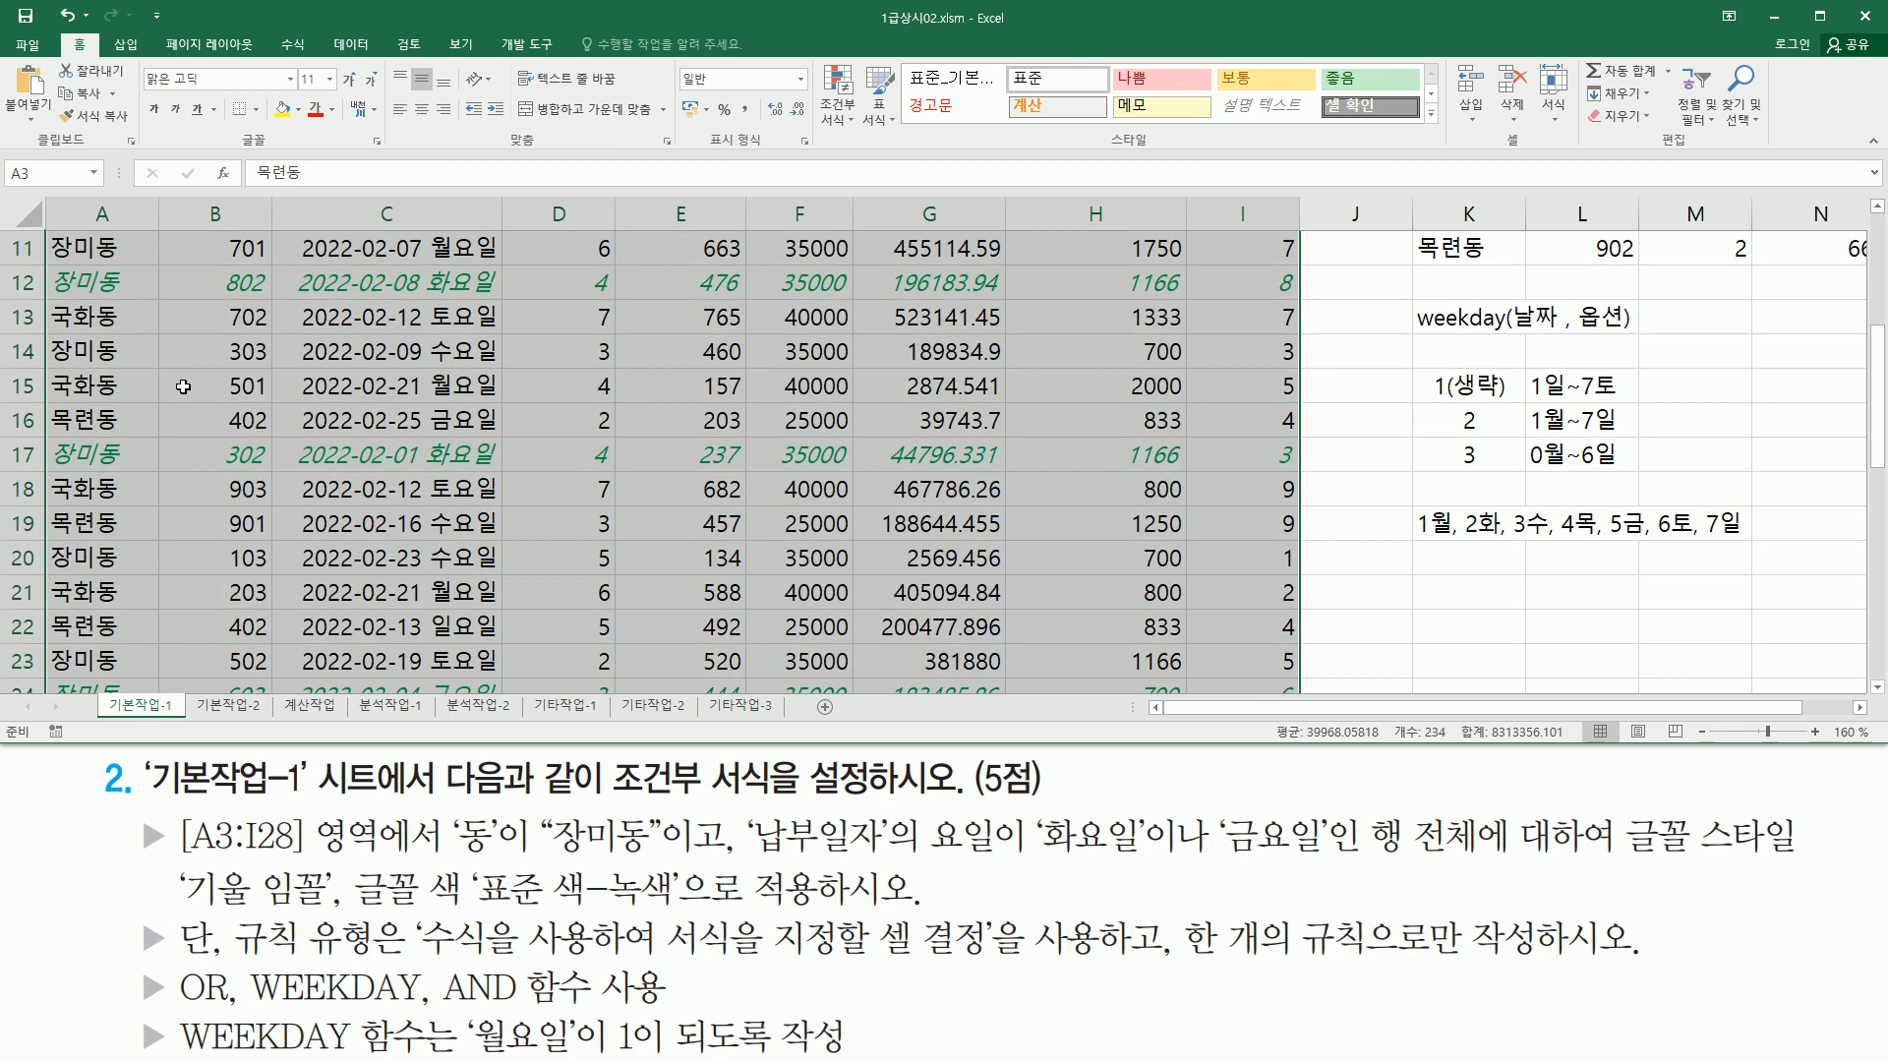
pyautogui.moveTo(51, 261); pyautogui.dragTo(131, 295)
pyautogui.moveTo(429, 258); pyautogui.dragTo(516, 305)
pyautogui.moveTo(57, 436)
pyautogui.mouseDown()
pyautogui.moveTo(101, 477)
pyautogui.moveTo(151, 478)
pyautogui.mouseUp()
pyautogui.press('Escape')
pyautogui.scroll(-3, 475, 512)
pyautogui.moveTo(57, 337); pyautogui.dragTo(114, 367)
pyautogui.moveTo(44, 442); pyautogui.dragTo(140, 504)
pyautogui.moveTo(428, 332); pyautogui.dragTo(475, 374)
pyautogui.moveTo(427, 437); pyautogui.dragTo(513, 510)
pyautogui.press('Escape')
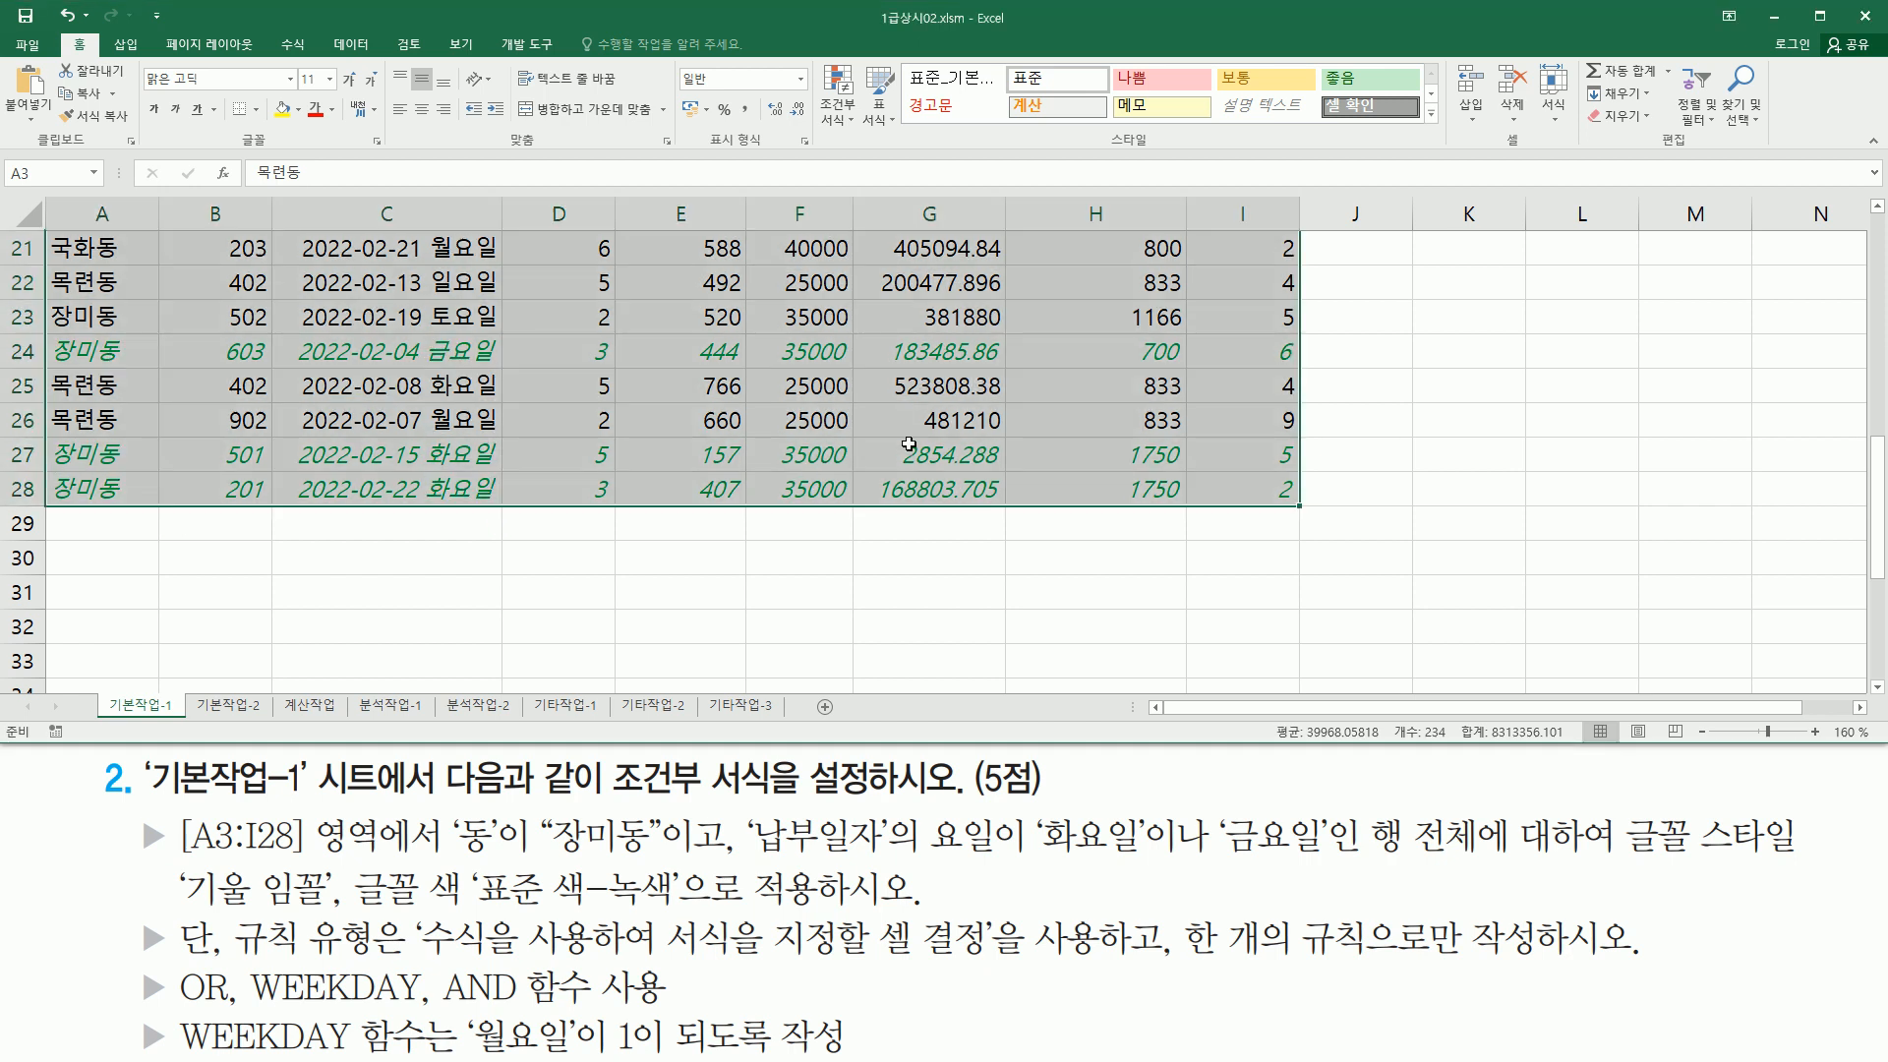
pyautogui.scroll(7, 988, 454)
pyautogui.scroll(-3, 1100, 459)
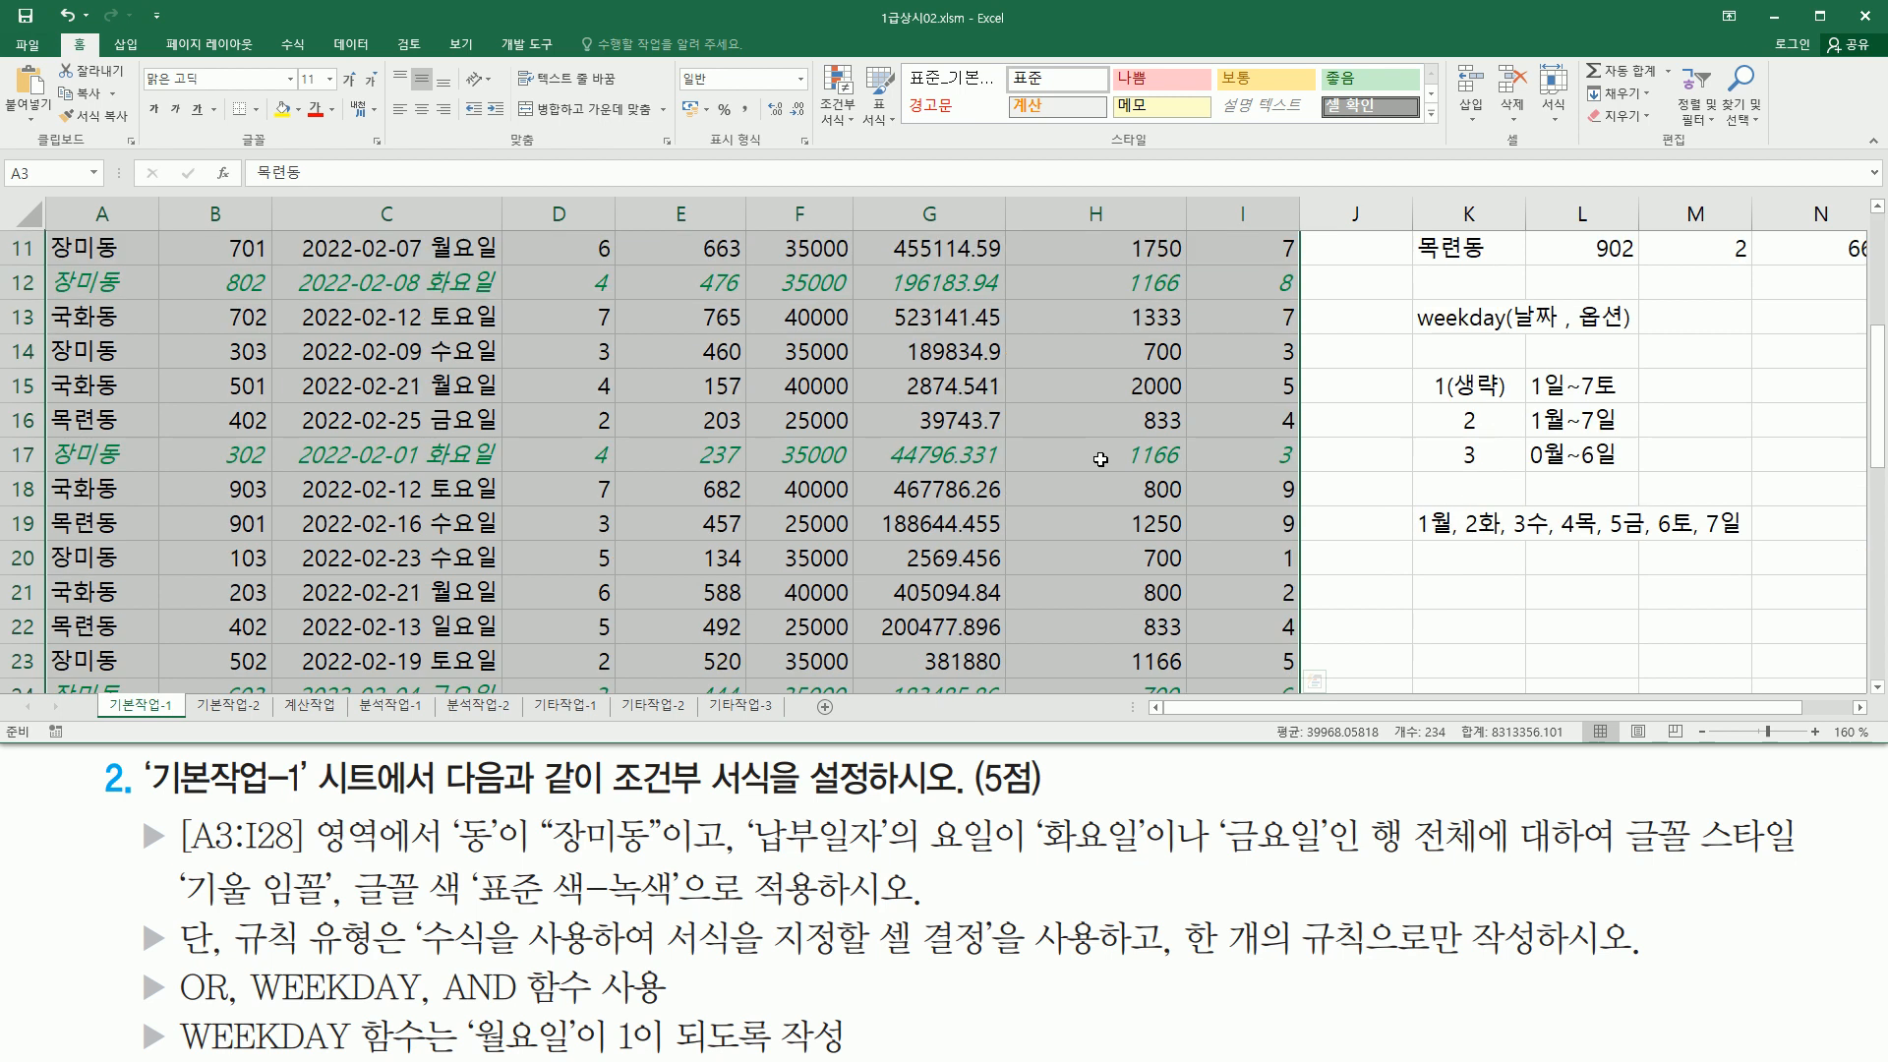
# Step: Put the rule formula =and( $A3="장미동" , or( weekday($C3 , 2) =2 , weekday($C3 , 2)=5 ) ) into K21 as text, colored red
pyautogui.click(1430, 584)
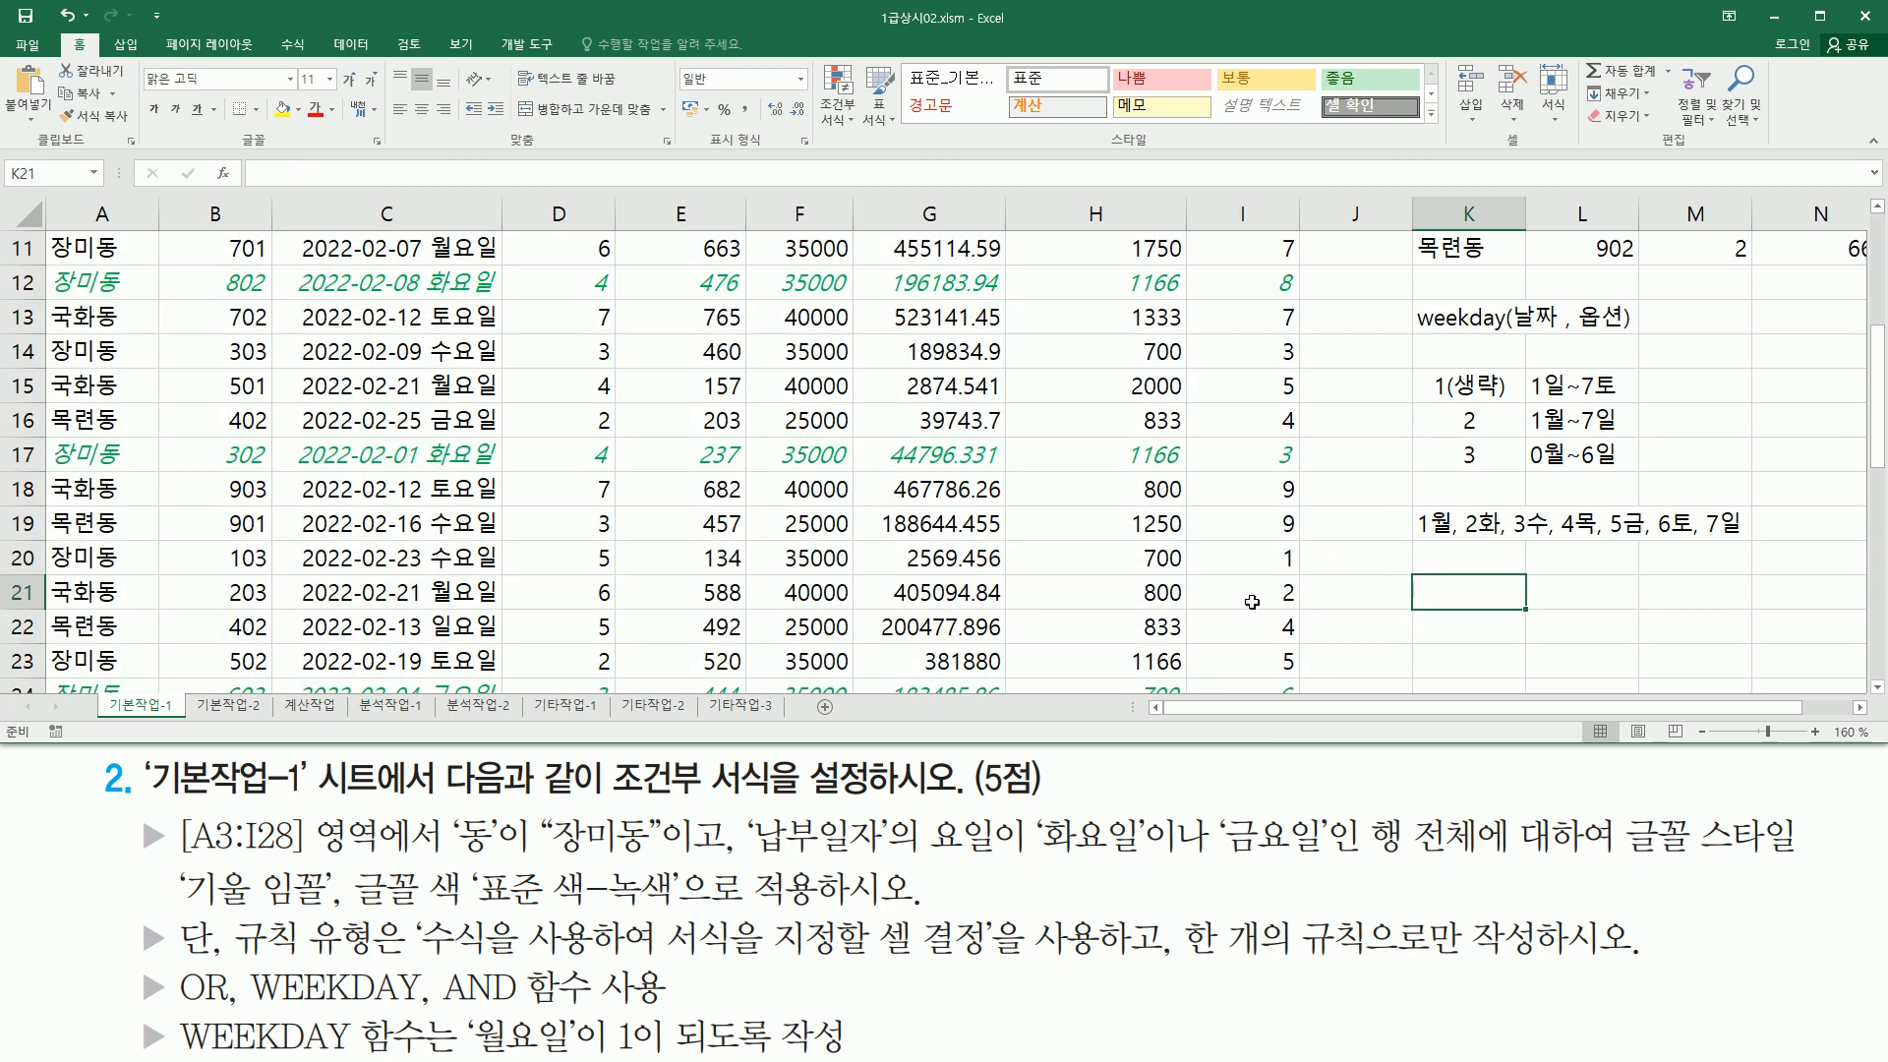
pyautogui.click(314, 112)
pyautogui.click(1860, 709)
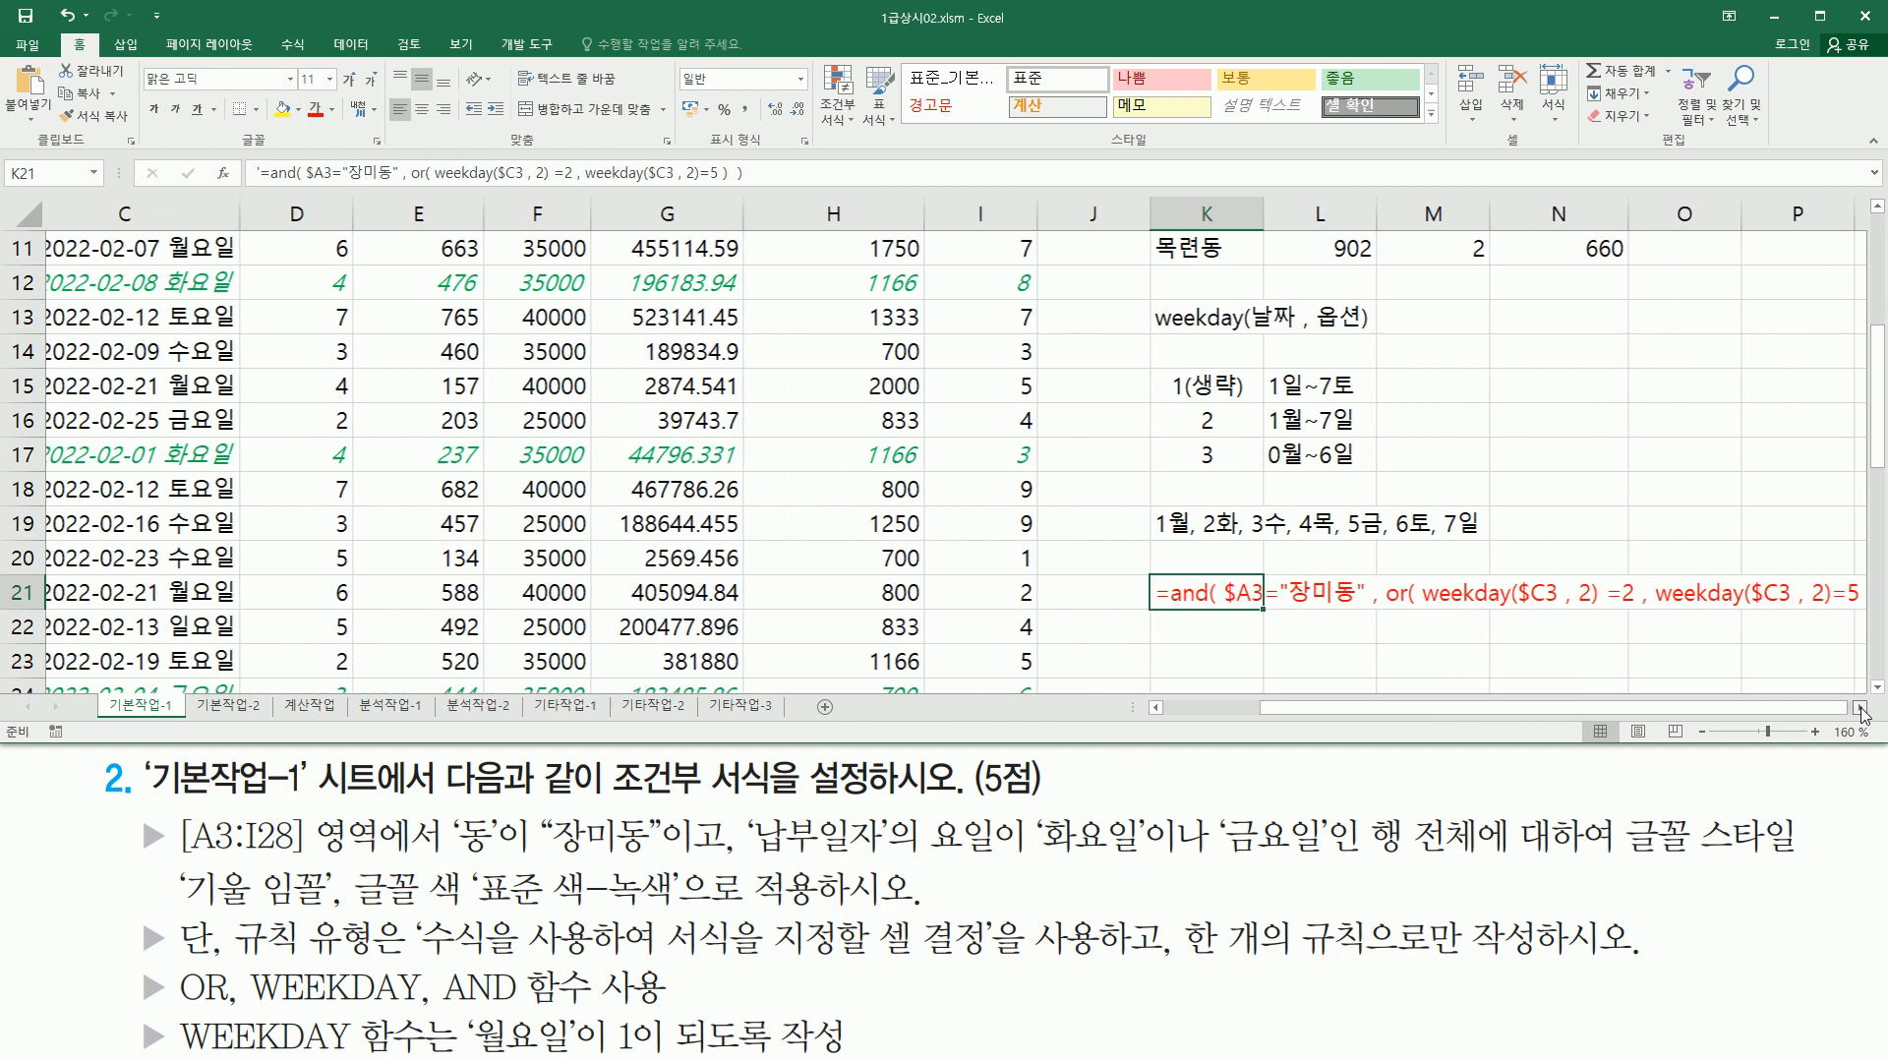
pyautogui.click(1861, 708)
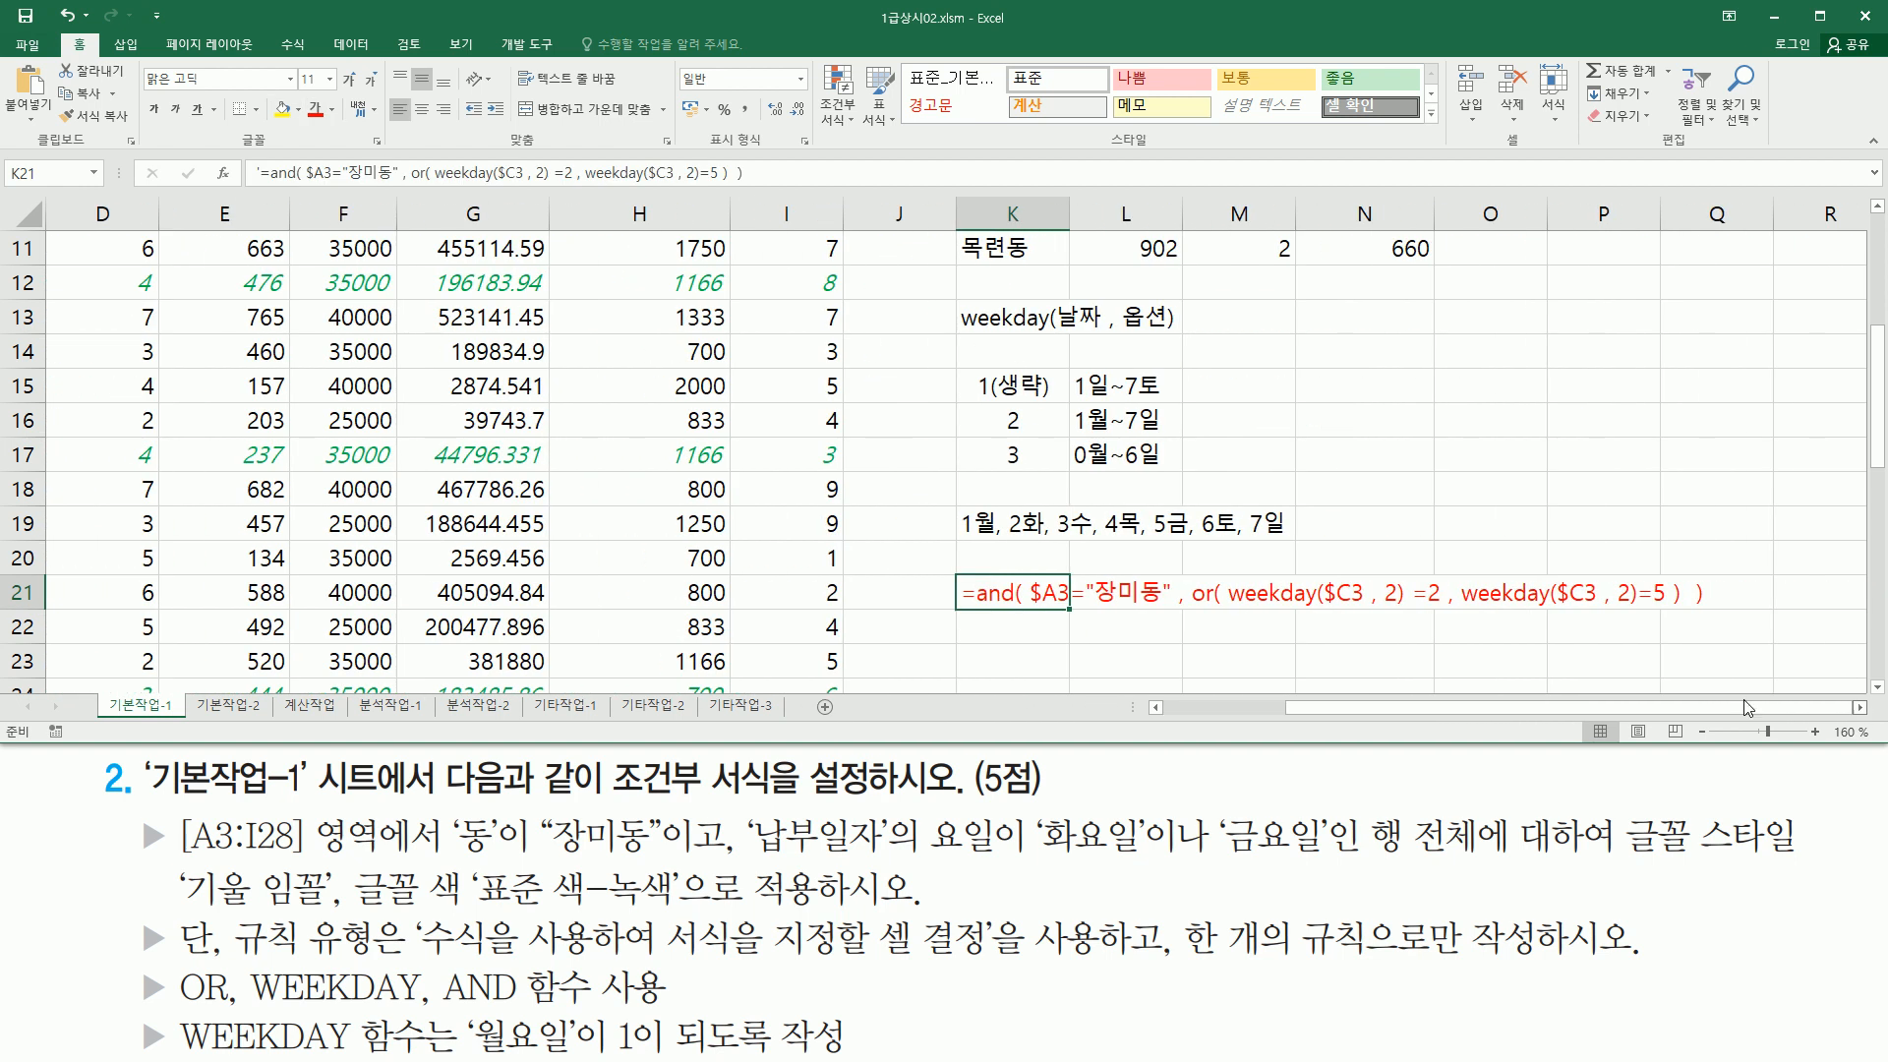
pyautogui.click(1375, 476)
# Step: Review the K21 formula's AND and OR conditions against the required weekdays and the weekday number notes in row 19
pyautogui.moveTo(1029, 609); pyautogui.dragTo(1685, 612)
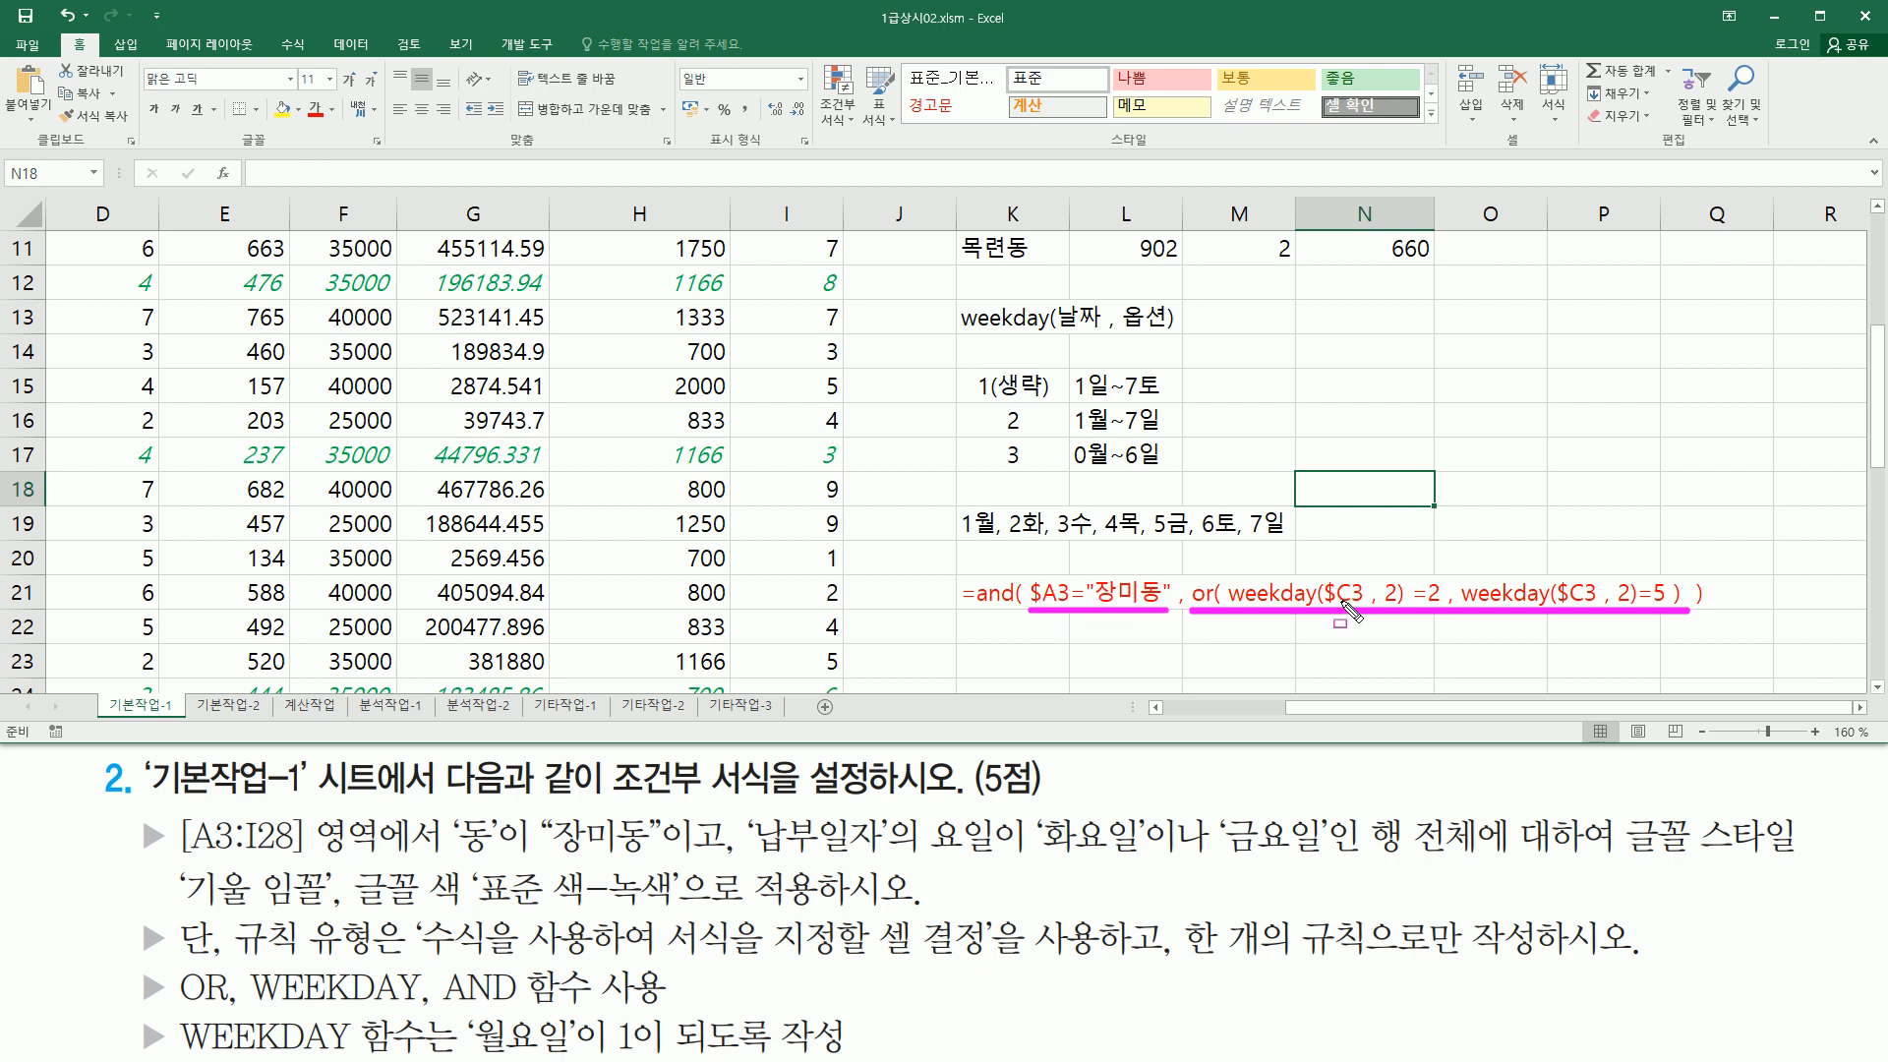
pyautogui.moveTo(1039, 856); pyautogui.dragTo(1327, 857)
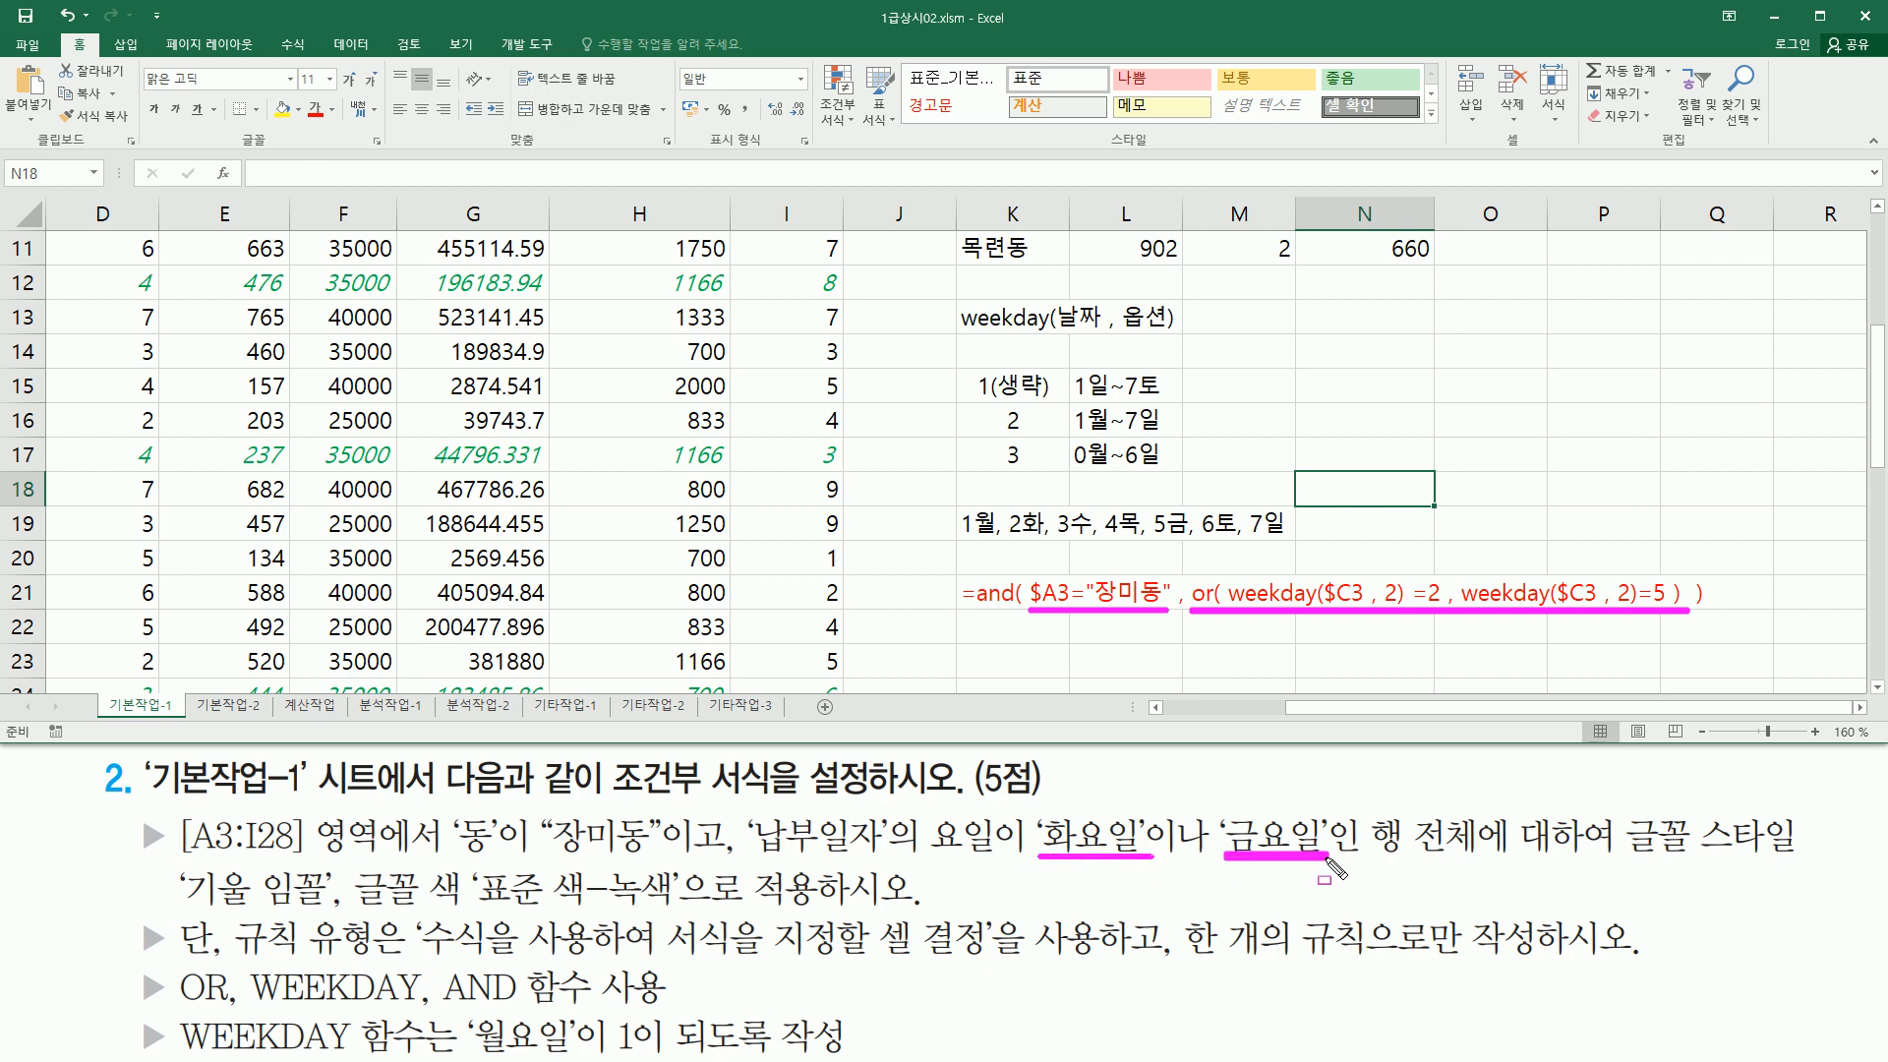
pyautogui.moveTo(1003, 501)
pyautogui.mouseDown()
pyautogui.moveTo(1005, 541)
pyautogui.moveTo(1048, 541)
pyautogui.mouseUp()
pyautogui.moveTo(1146, 501)
pyautogui.mouseDown()
pyautogui.moveTo(1190, 541)
pyautogui.moveTo(1149, 500)
pyautogui.mouseUp()
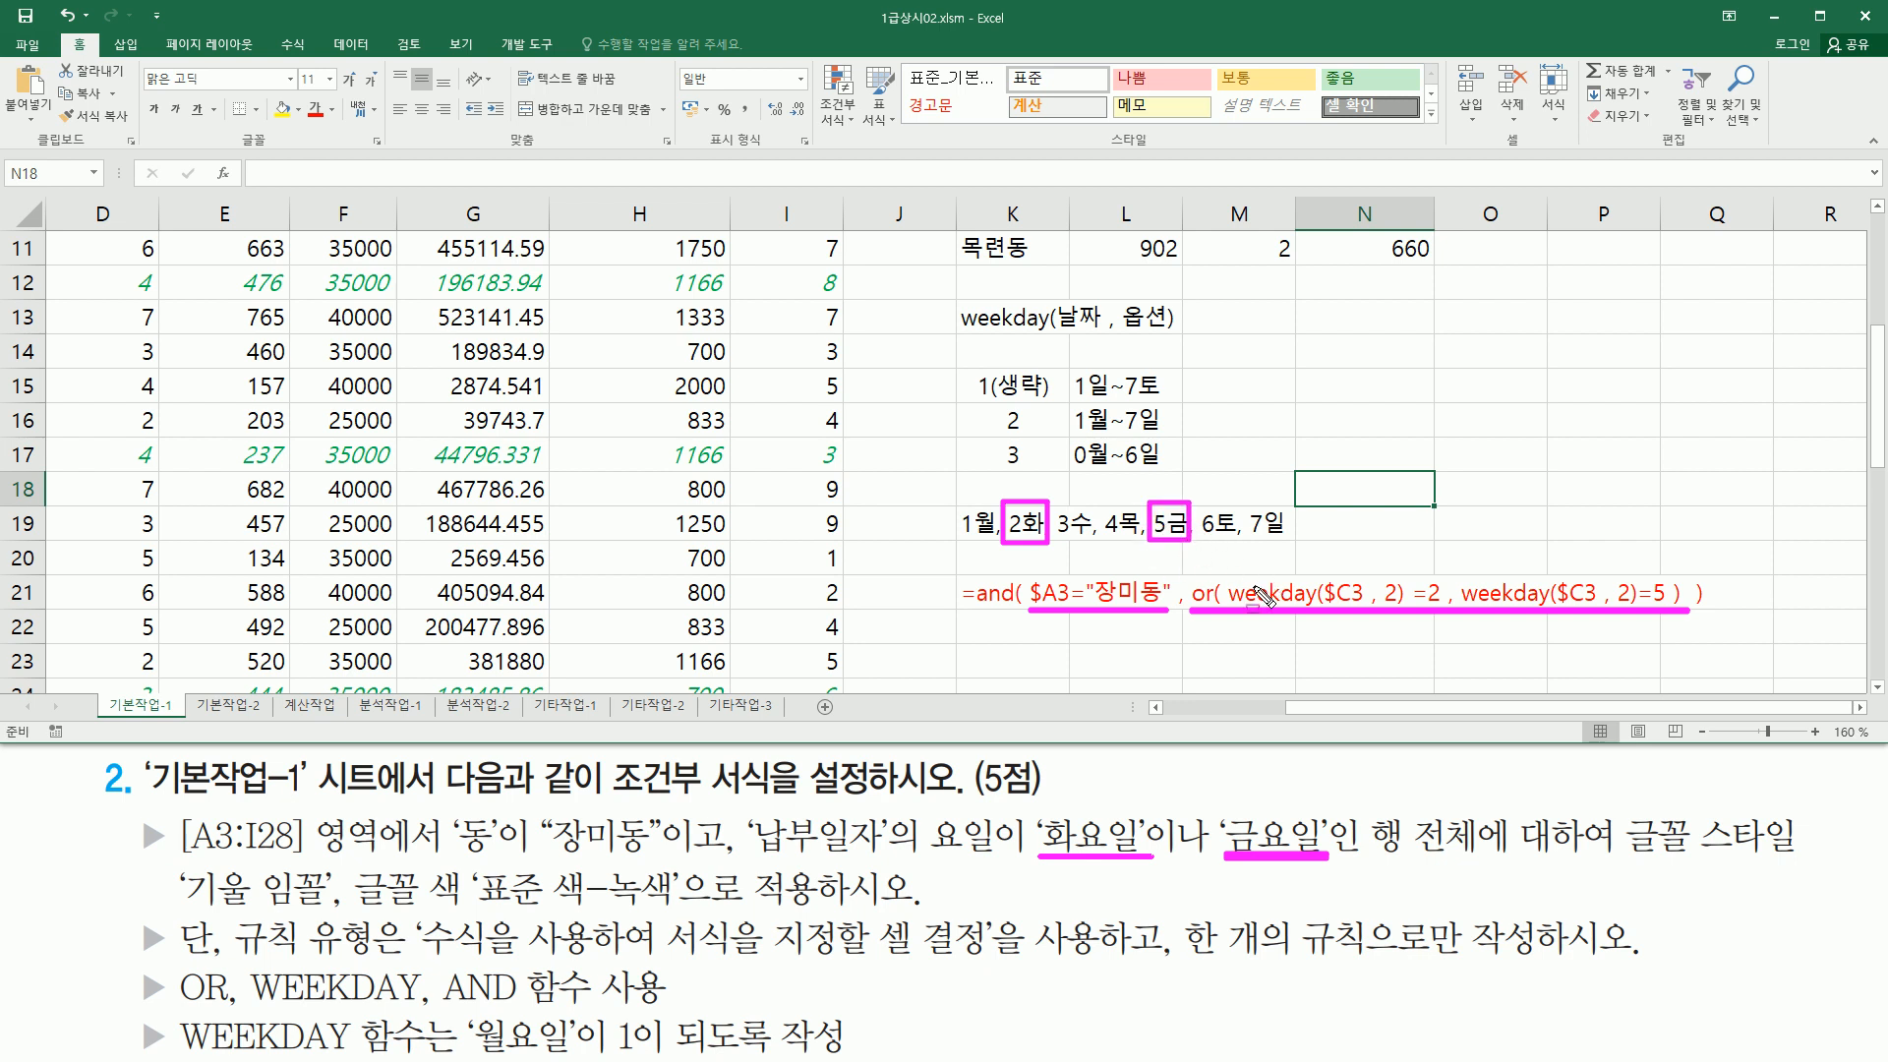
pyautogui.moveTo(1231, 569)
pyautogui.mouseDown()
pyautogui.moveTo(1318, 610)
pyautogui.moveTo(1410, 608)
pyautogui.mouseUp()
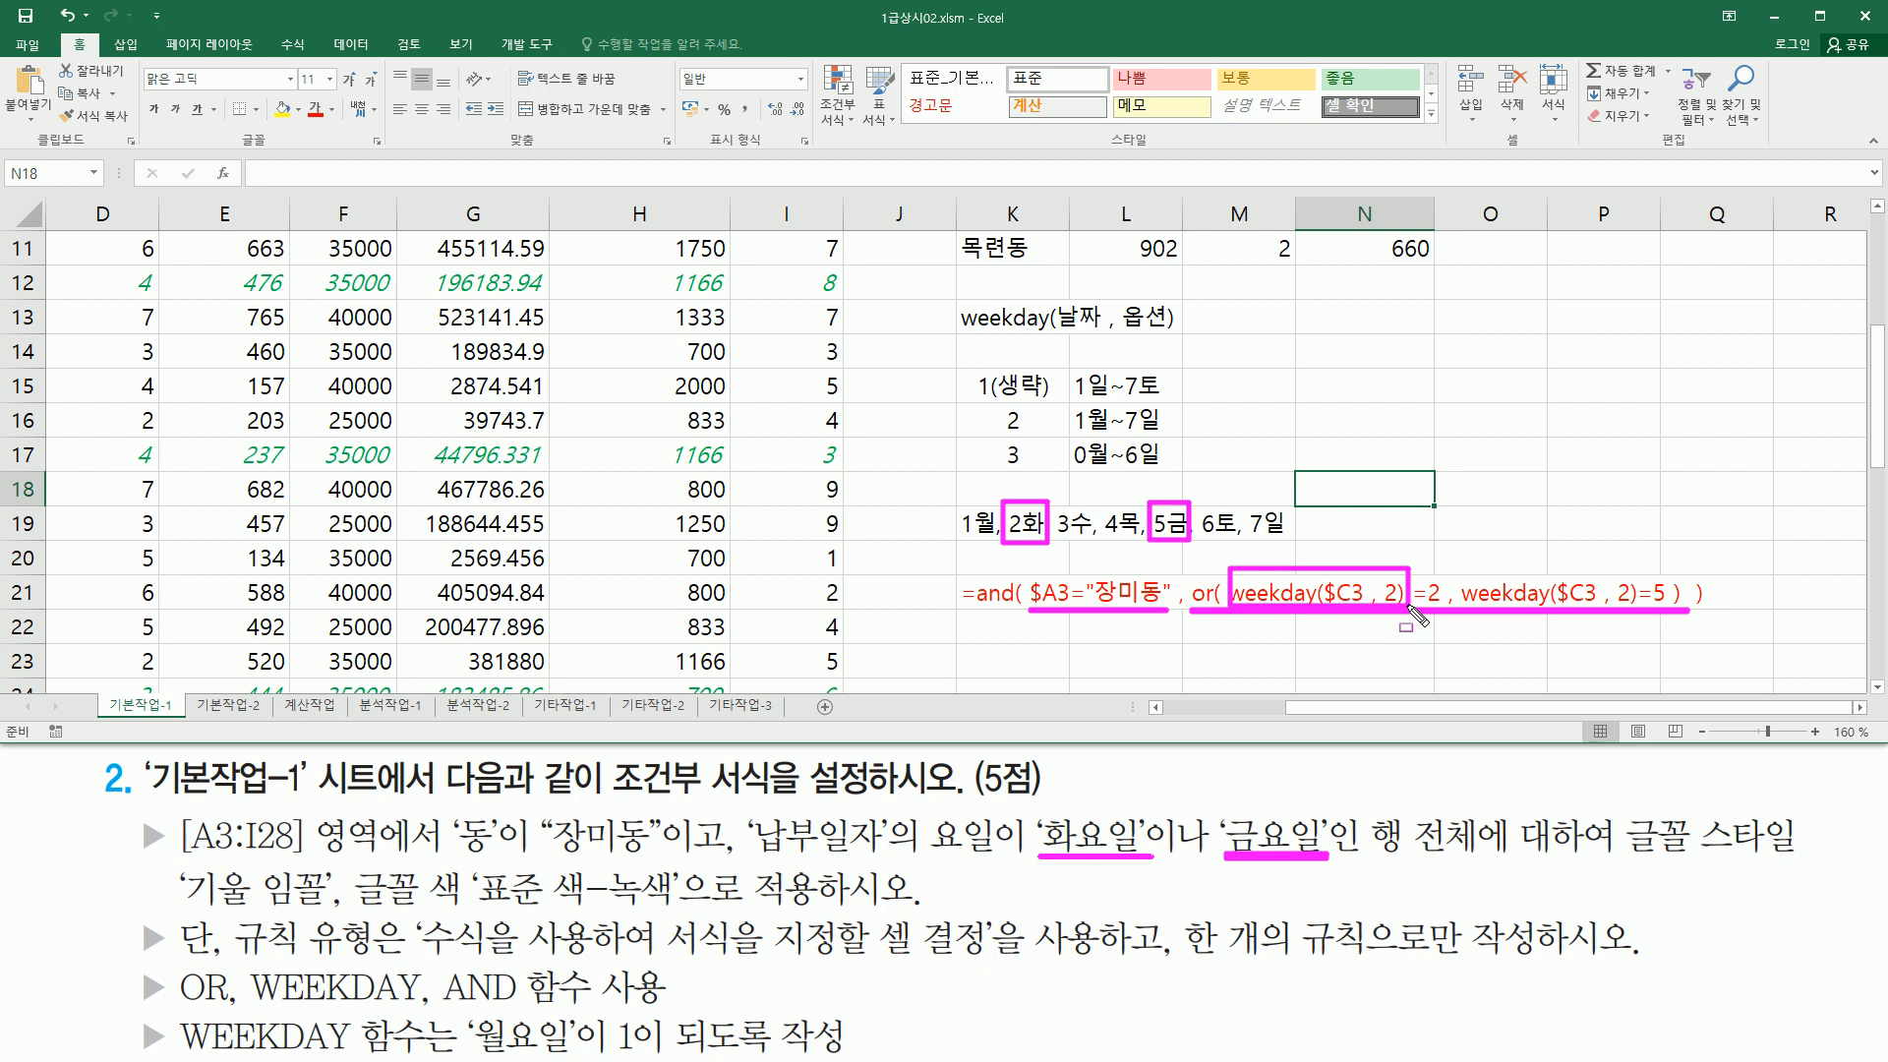
pyautogui.moveTo(1456, 568)
pyautogui.mouseDown()
pyautogui.moveTo(1457, 602)
pyautogui.moveTo(1487, 610)
pyautogui.moveTo(1657, 603)
pyautogui.mouseUp()
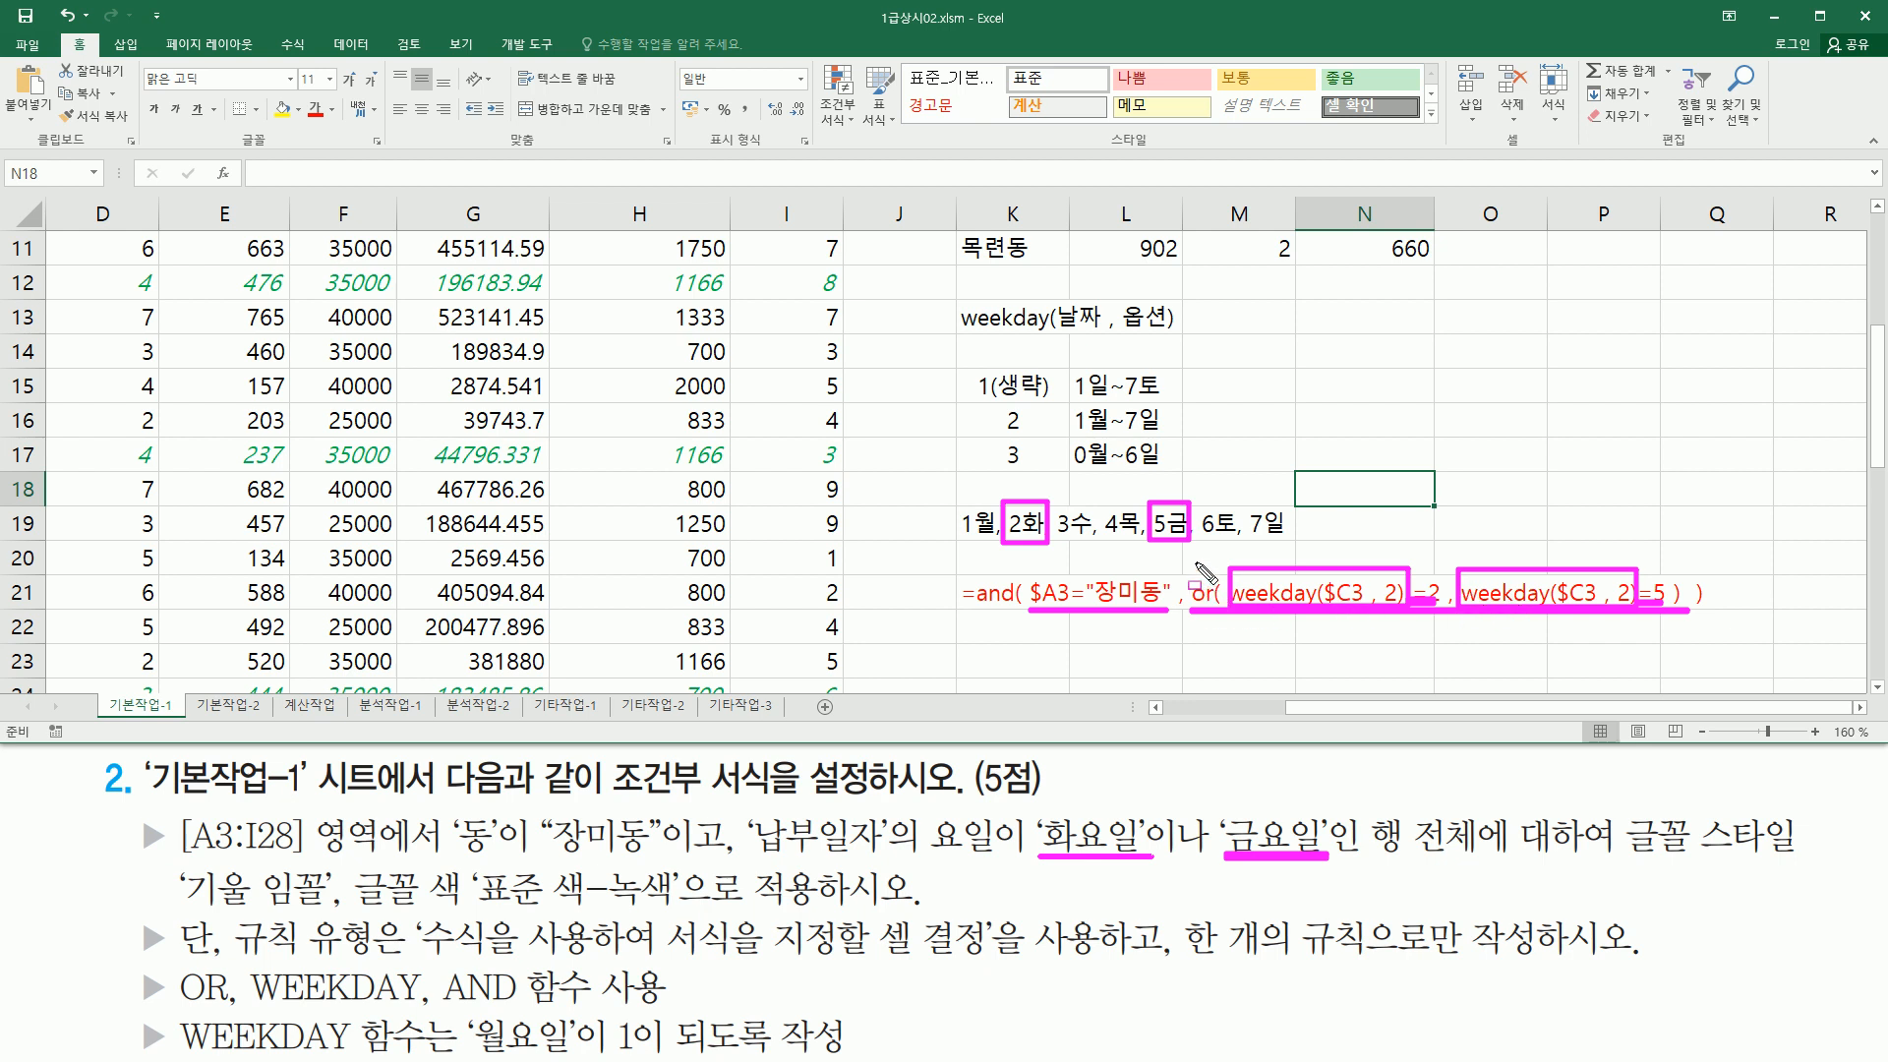
pyautogui.moveTo(1194, 557)
pyautogui.mouseDown()
pyautogui.moveTo(1245, 632)
pyautogui.moveTo(1687, 631)
pyautogui.mouseUp()
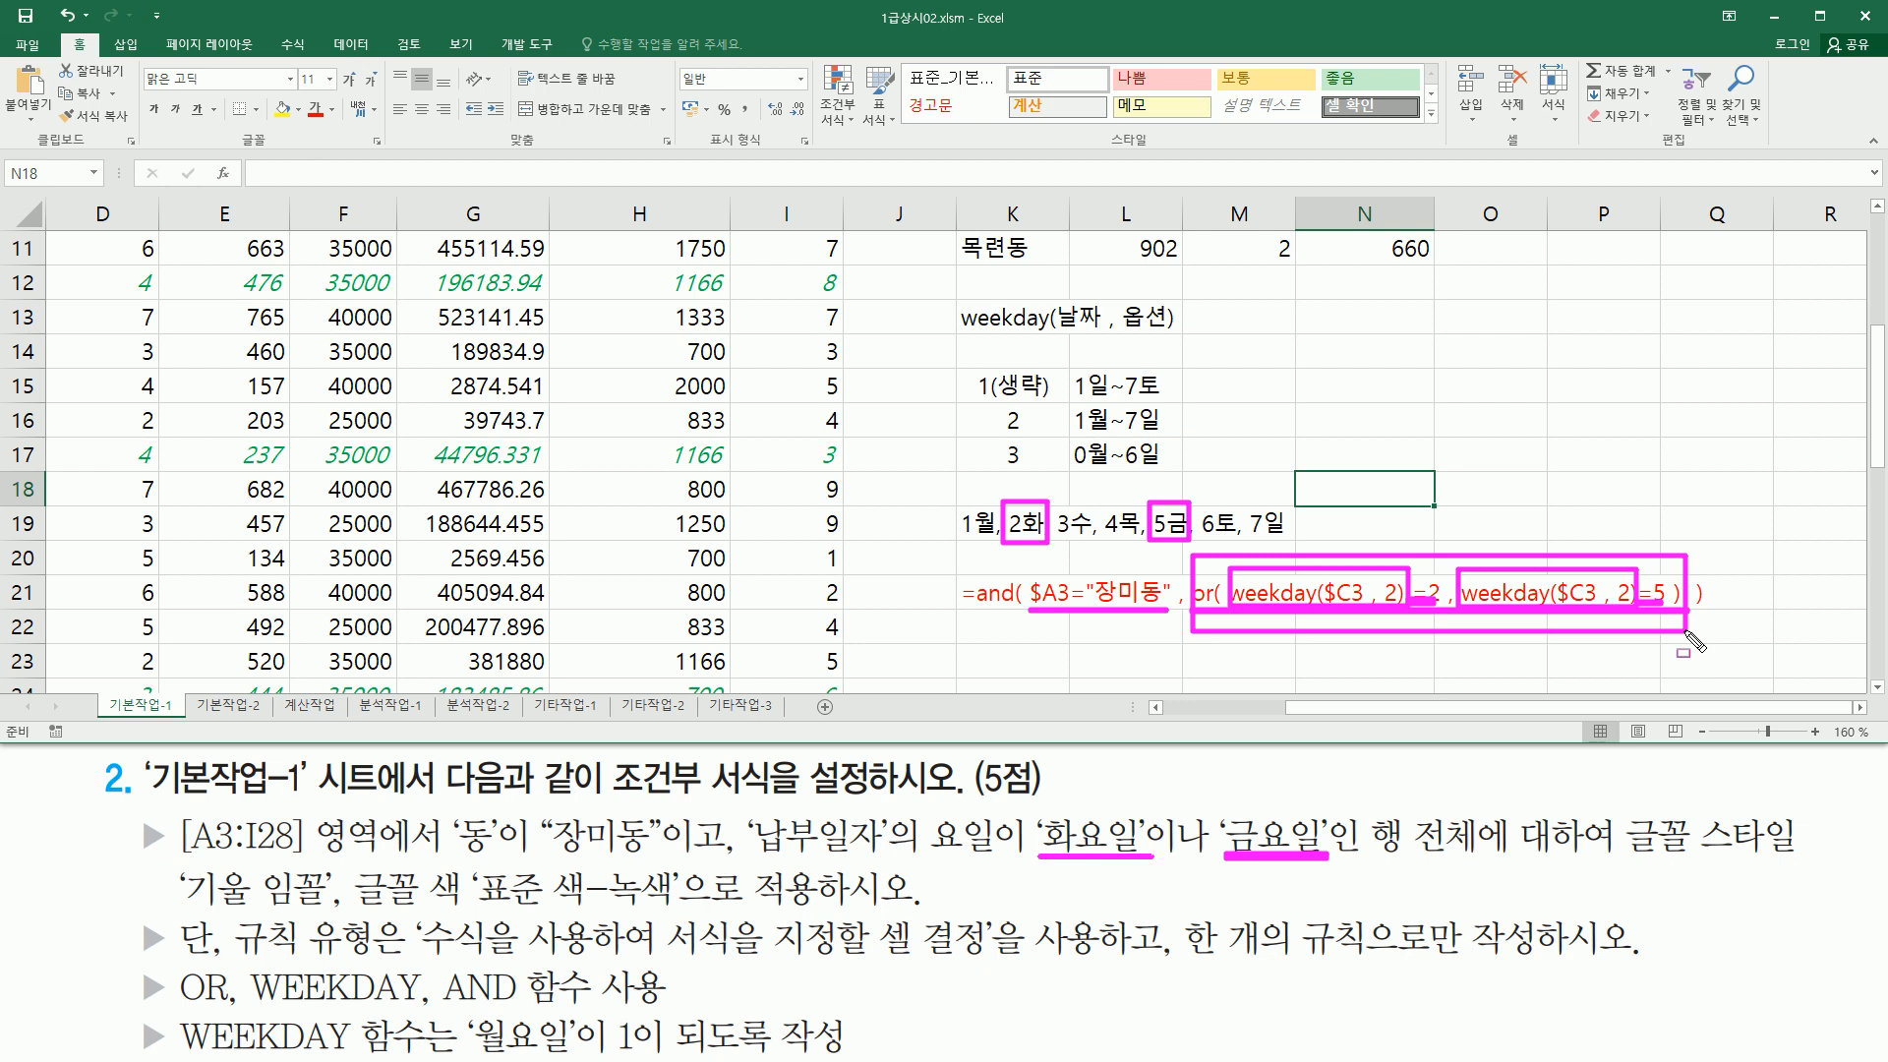
pyautogui.press('Escape')
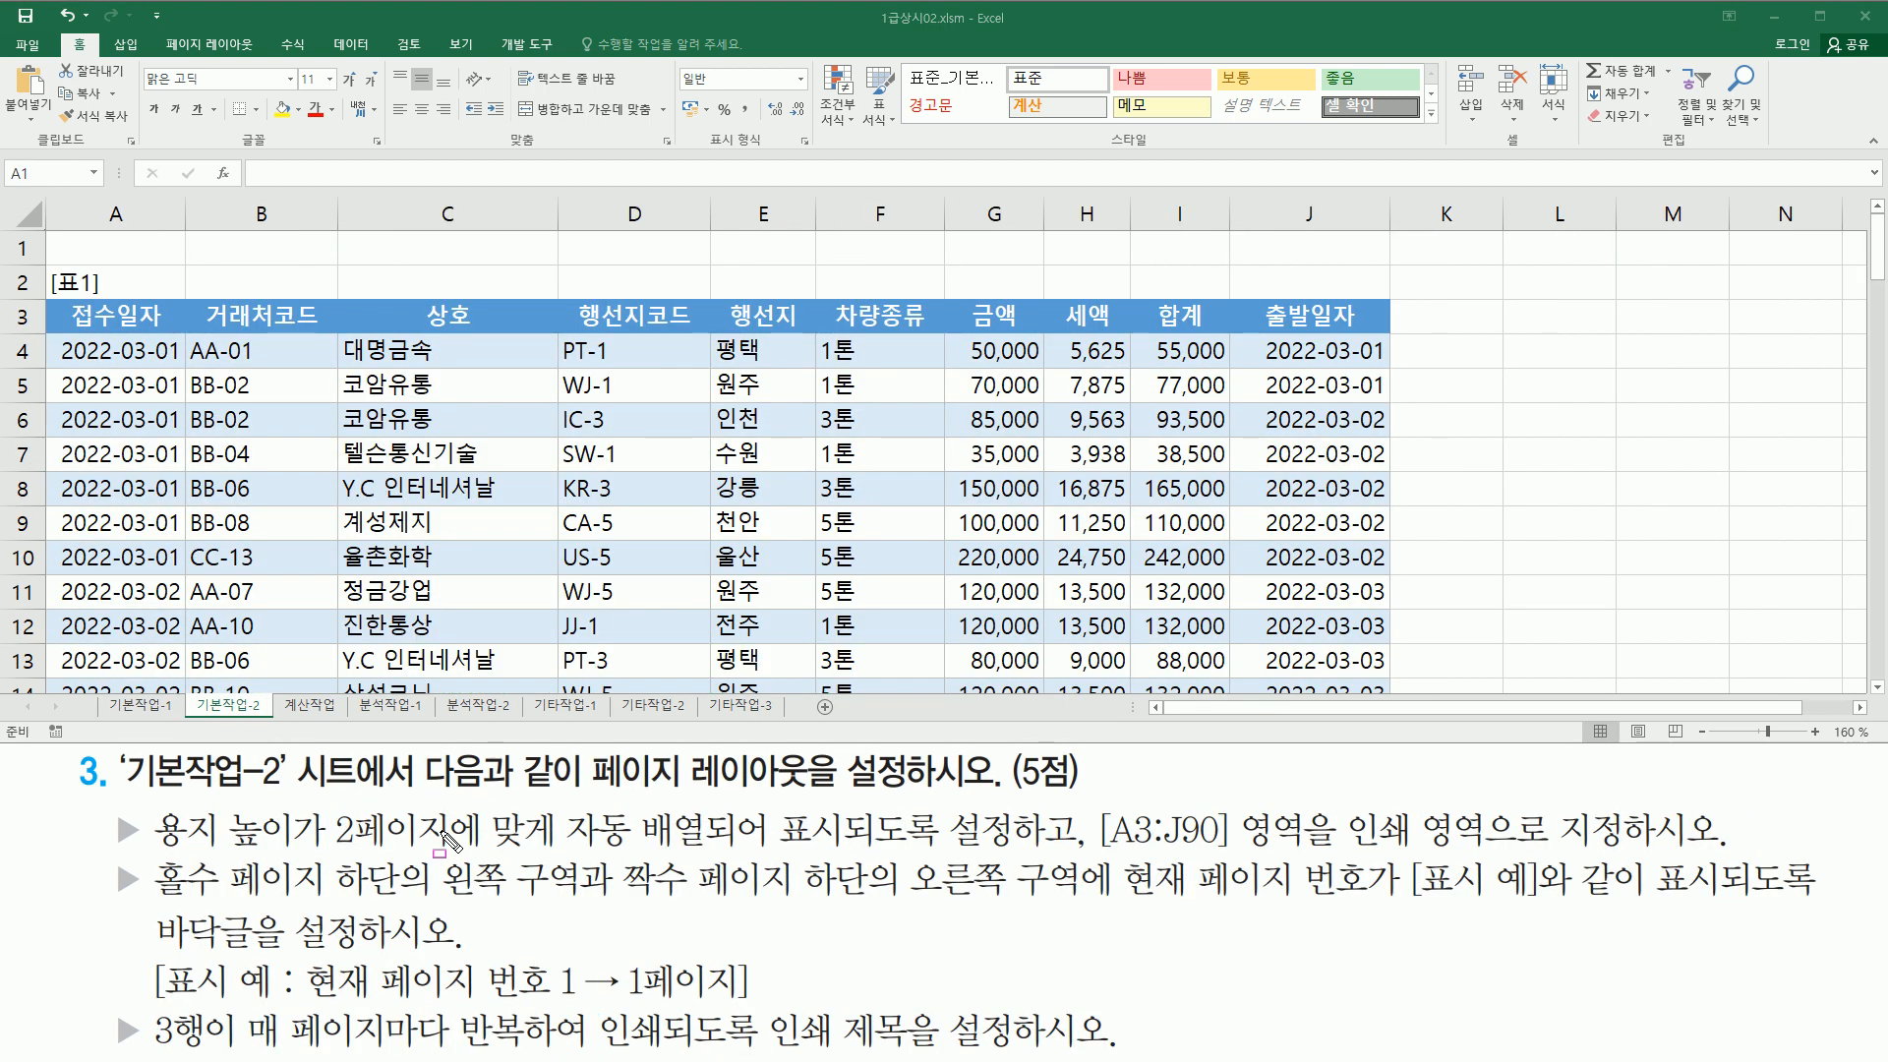
# Step: Examine the table on sheet 기본작업-2 and the page layout requirements for page height fitting and the print area
pyautogui.moveTo(194, 790); pyautogui.dragTo(280, 790)
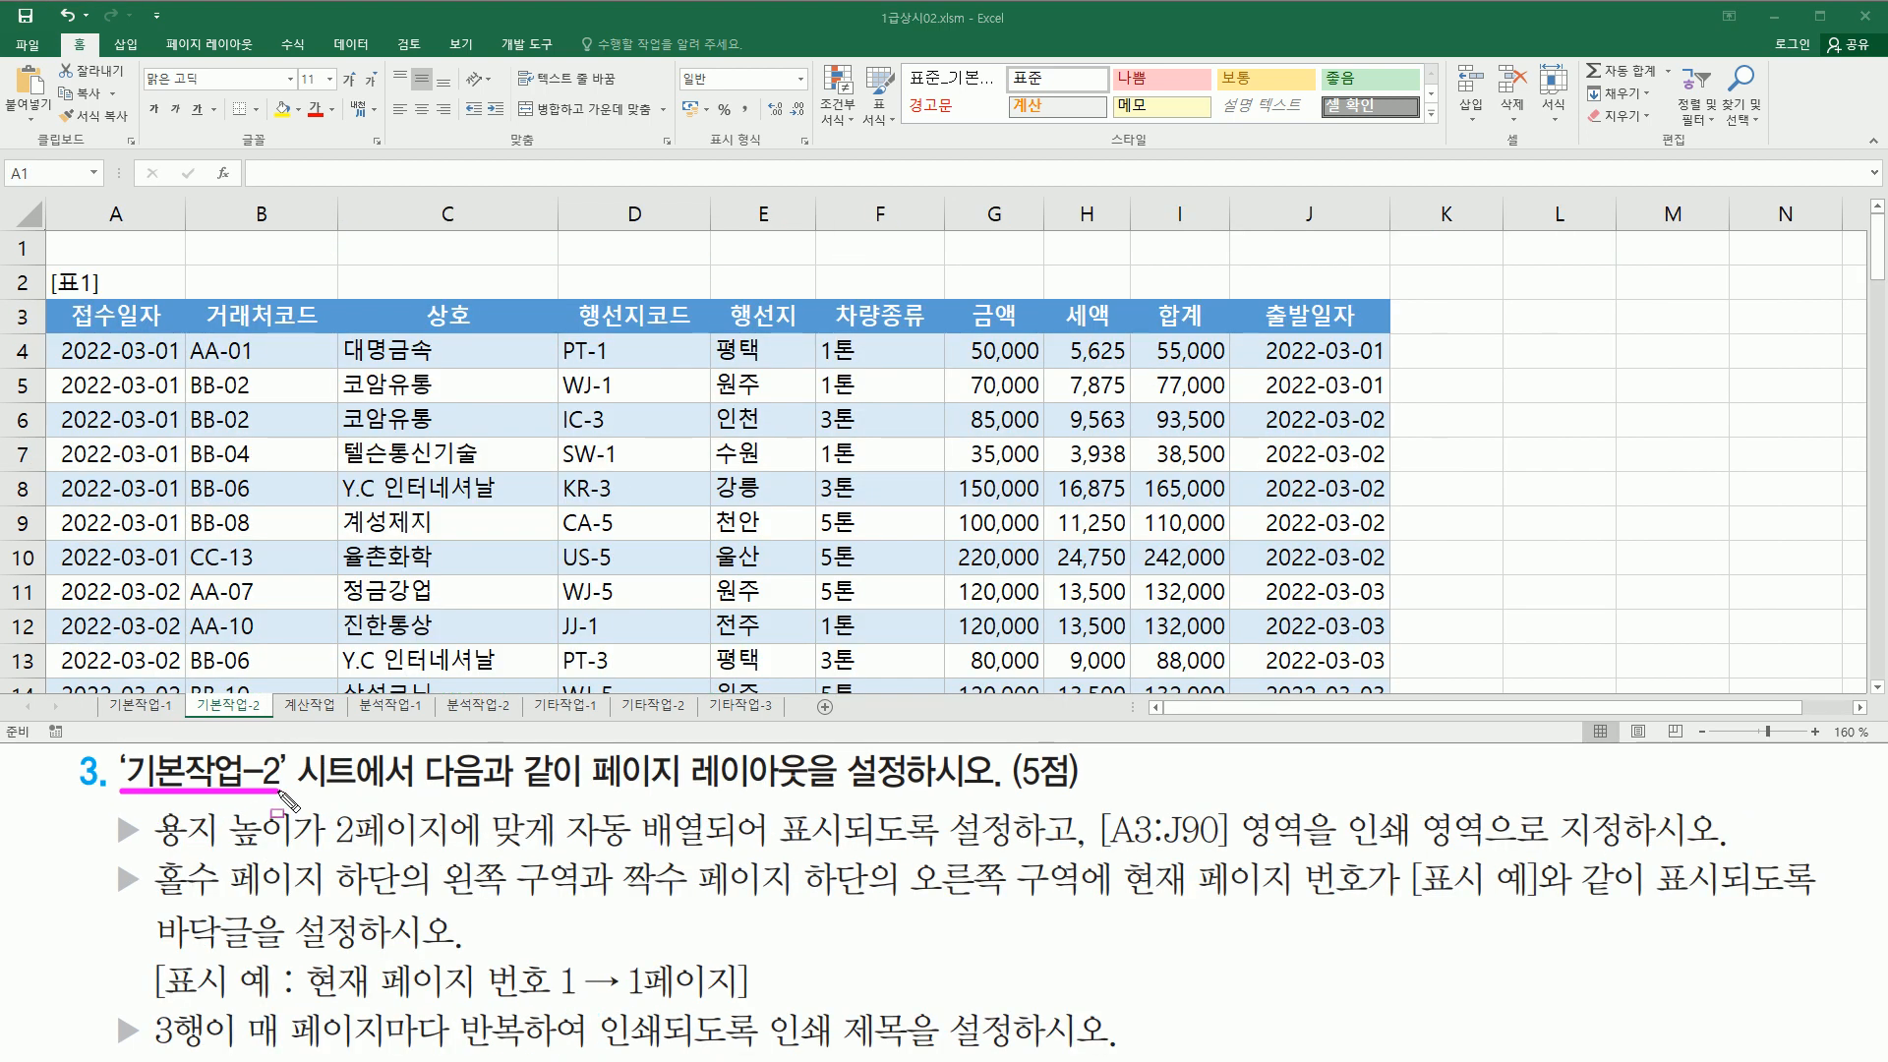
pyautogui.moveTo(187, 696); pyautogui.dragTo(275, 719)
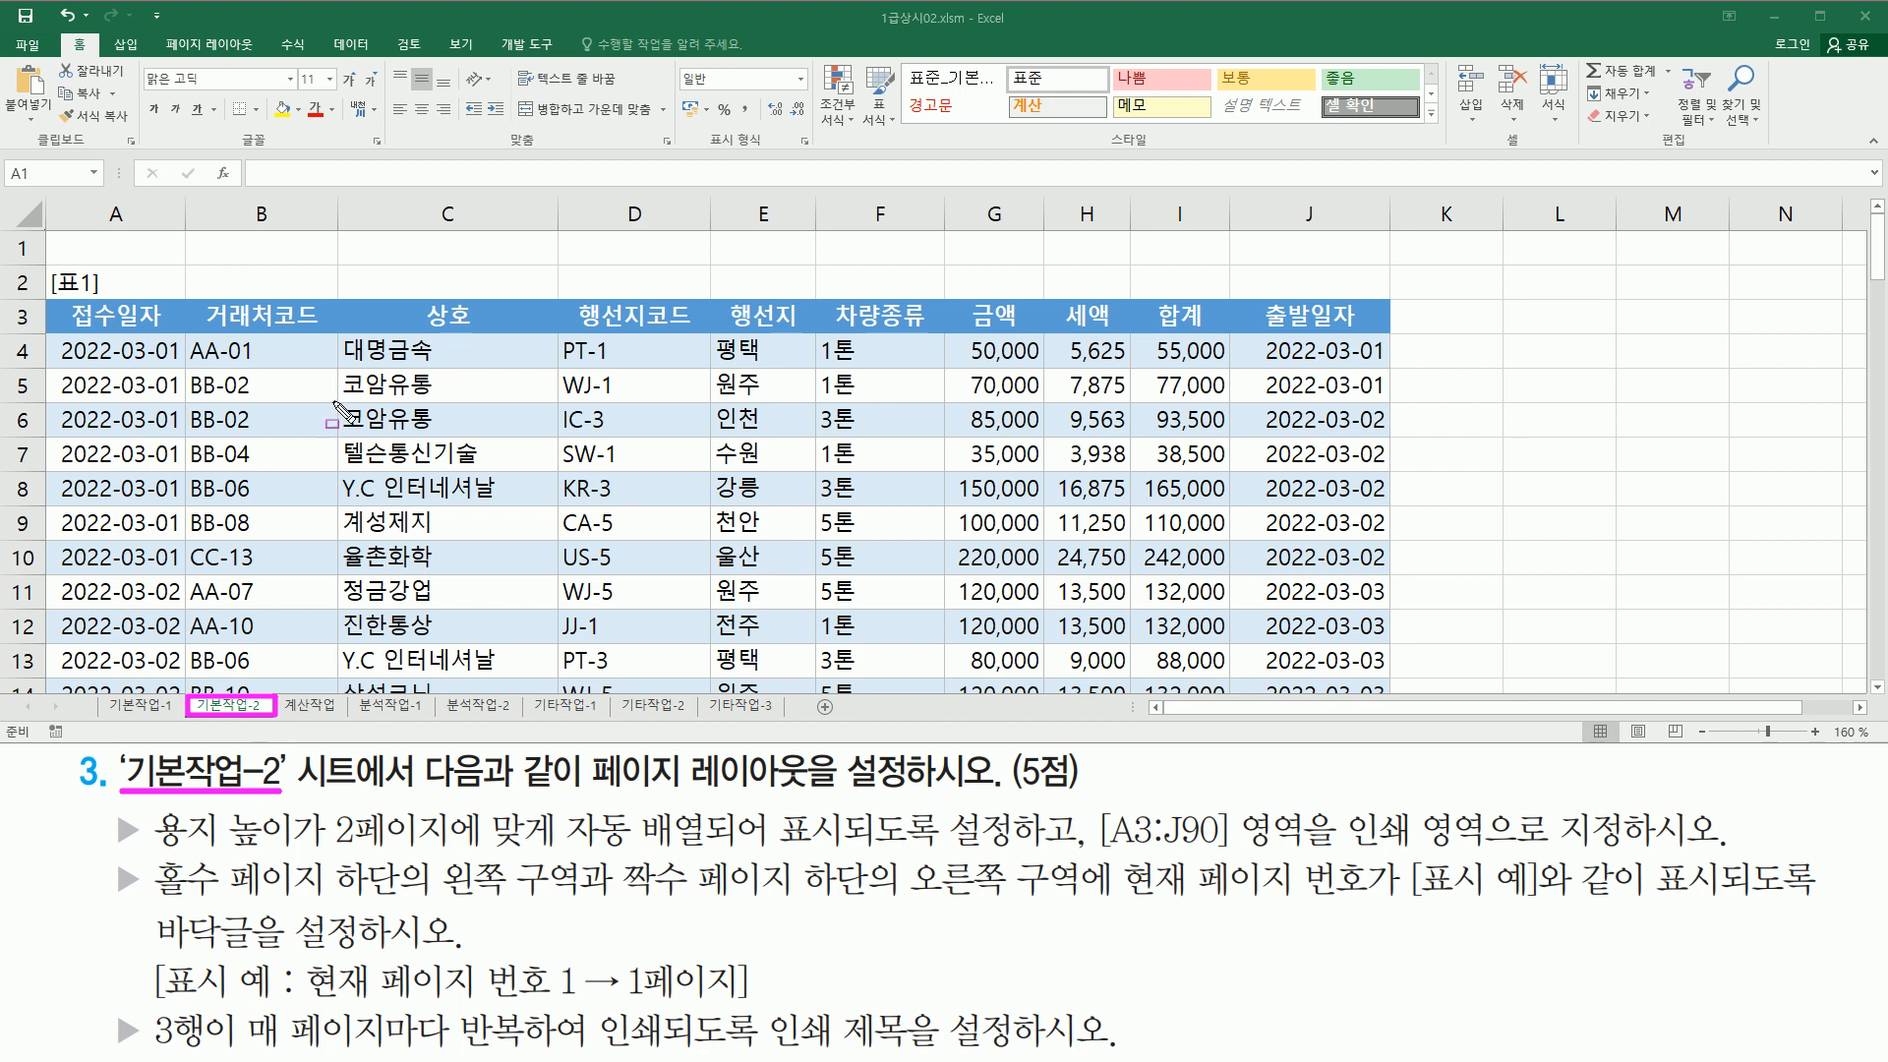
pyautogui.moveTo(76, 303)
pyautogui.mouseDown()
pyautogui.moveTo(885, 474)
pyautogui.moveTo(1419, 668)
pyautogui.moveTo(1393, 686)
pyautogui.mouseUp()
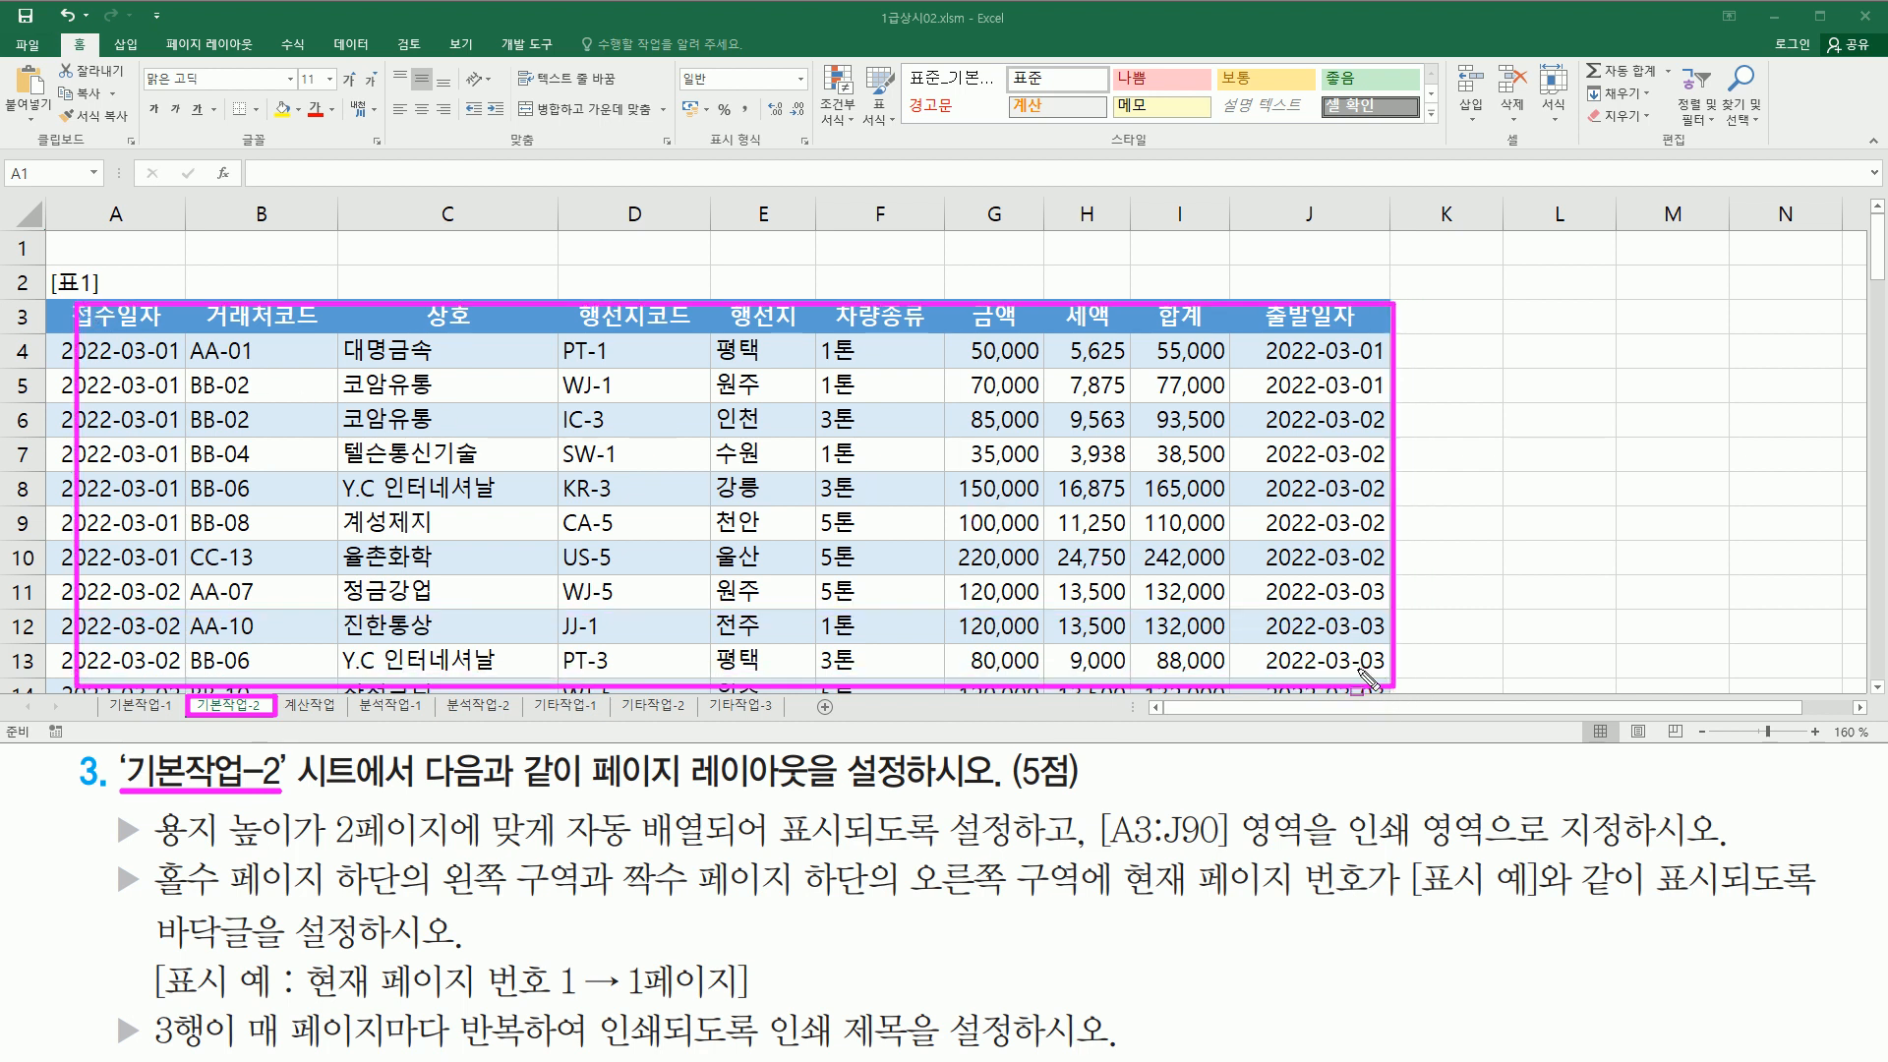
pyautogui.press('Escape')
pyautogui.moveTo(594, 792); pyautogui.dragTo(809, 792)
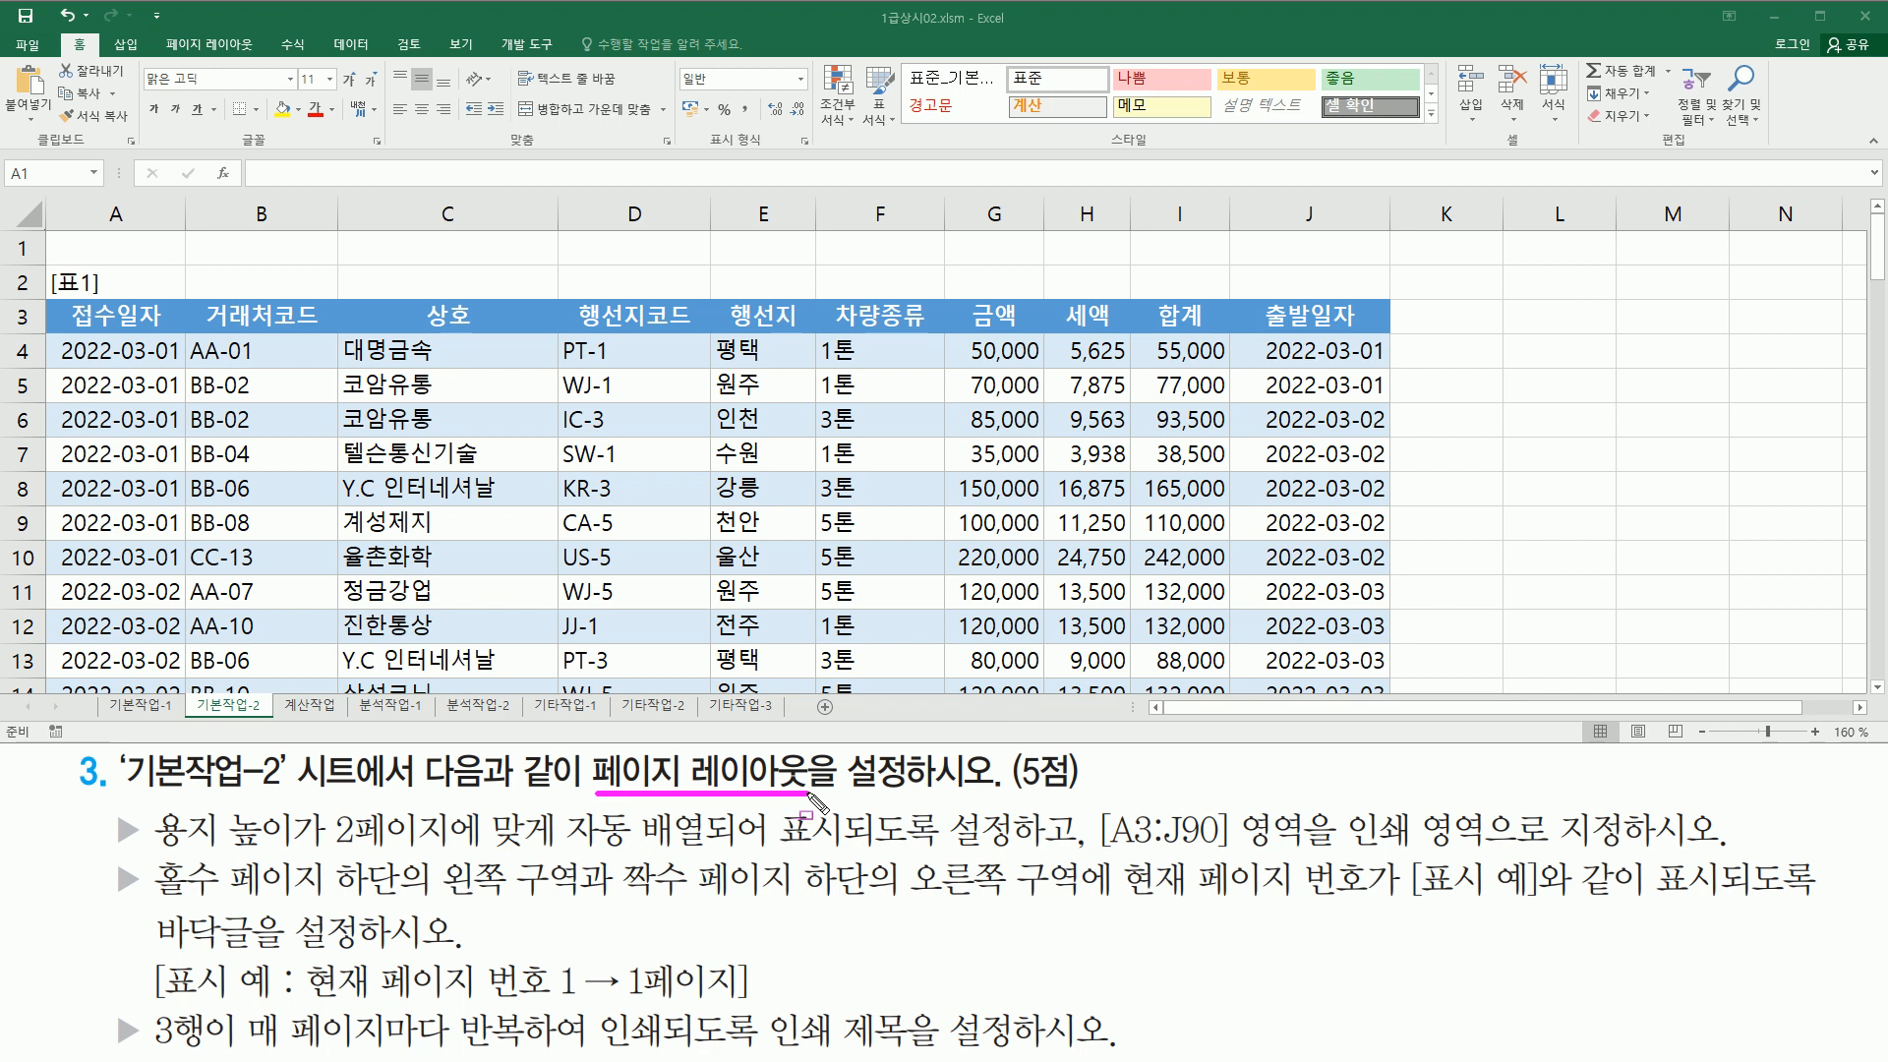
pyautogui.moveTo(1005, 798); pyautogui.dragTo(1087, 798)
pyautogui.press('Escape')
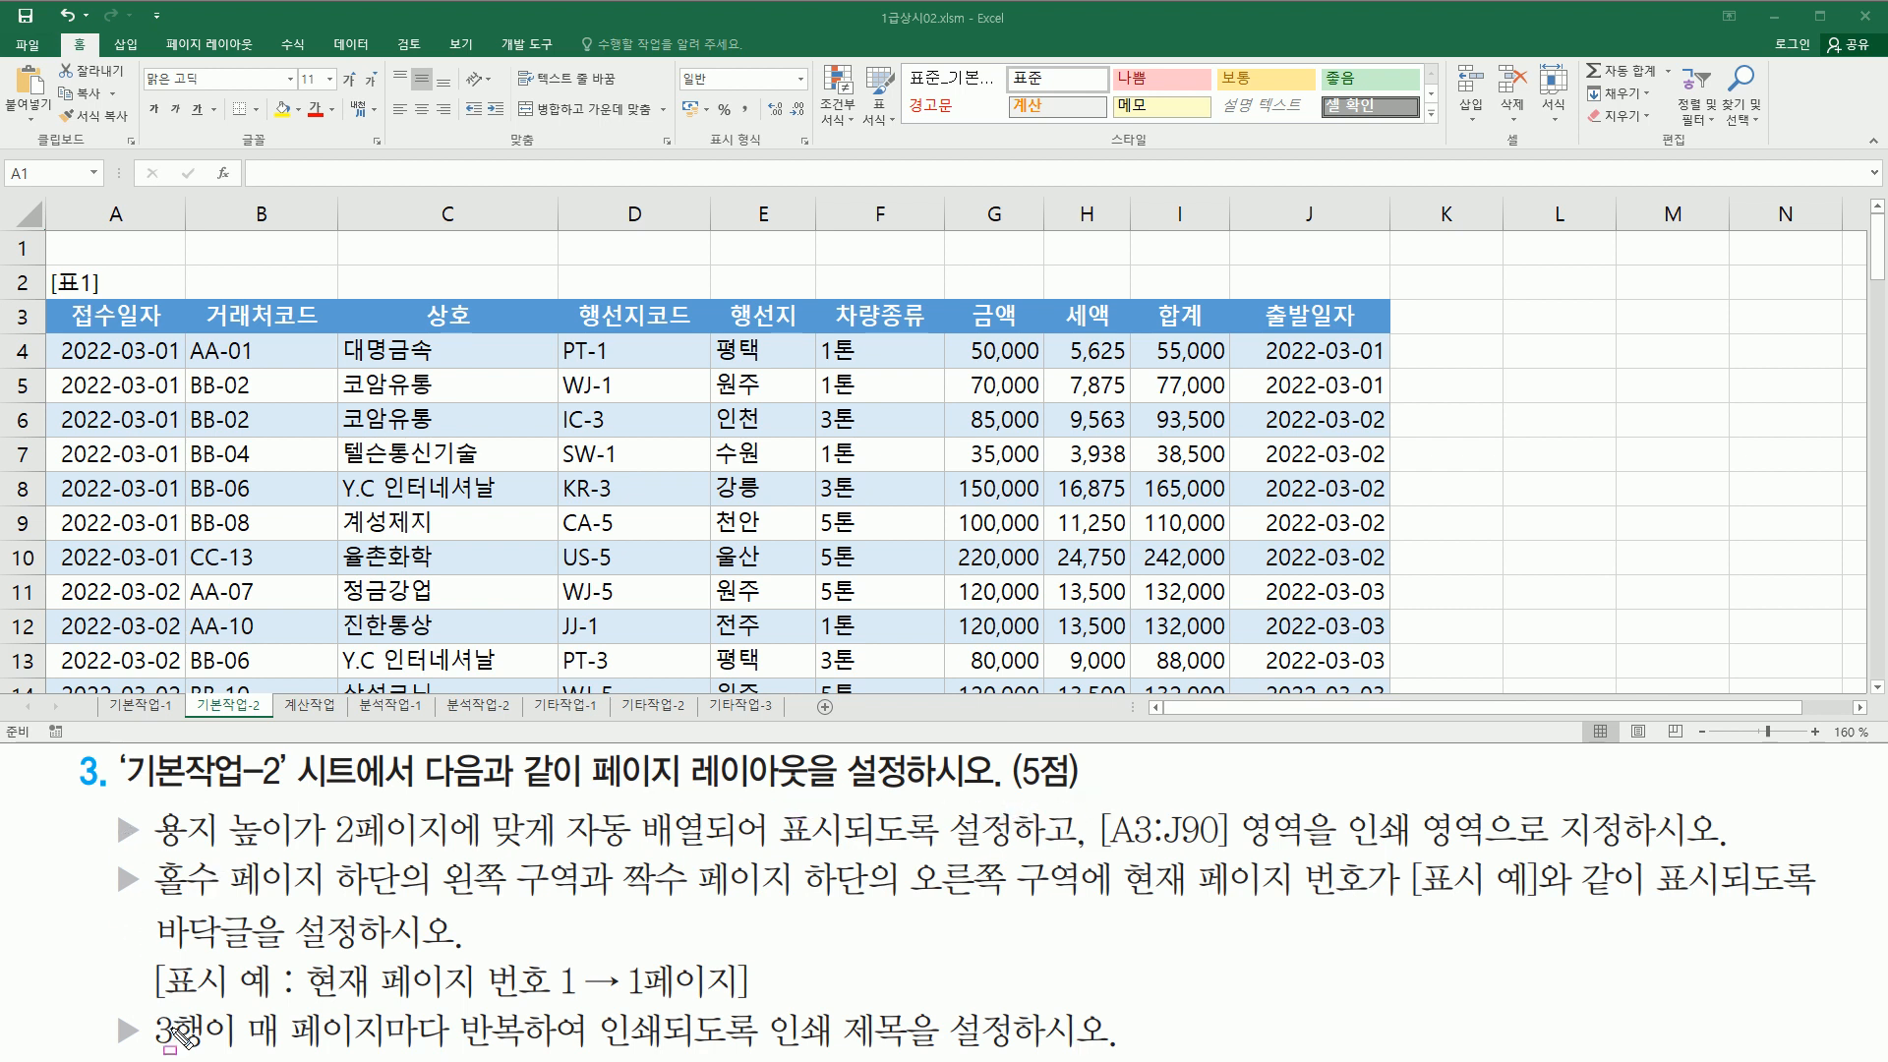
pyautogui.moveTo(177, 872)
pyautogui.mouseDown()
pyautogui.moveTo(170, 855)
pyautogui.moveTo(285, 848)
pyautogui.mouseUp()
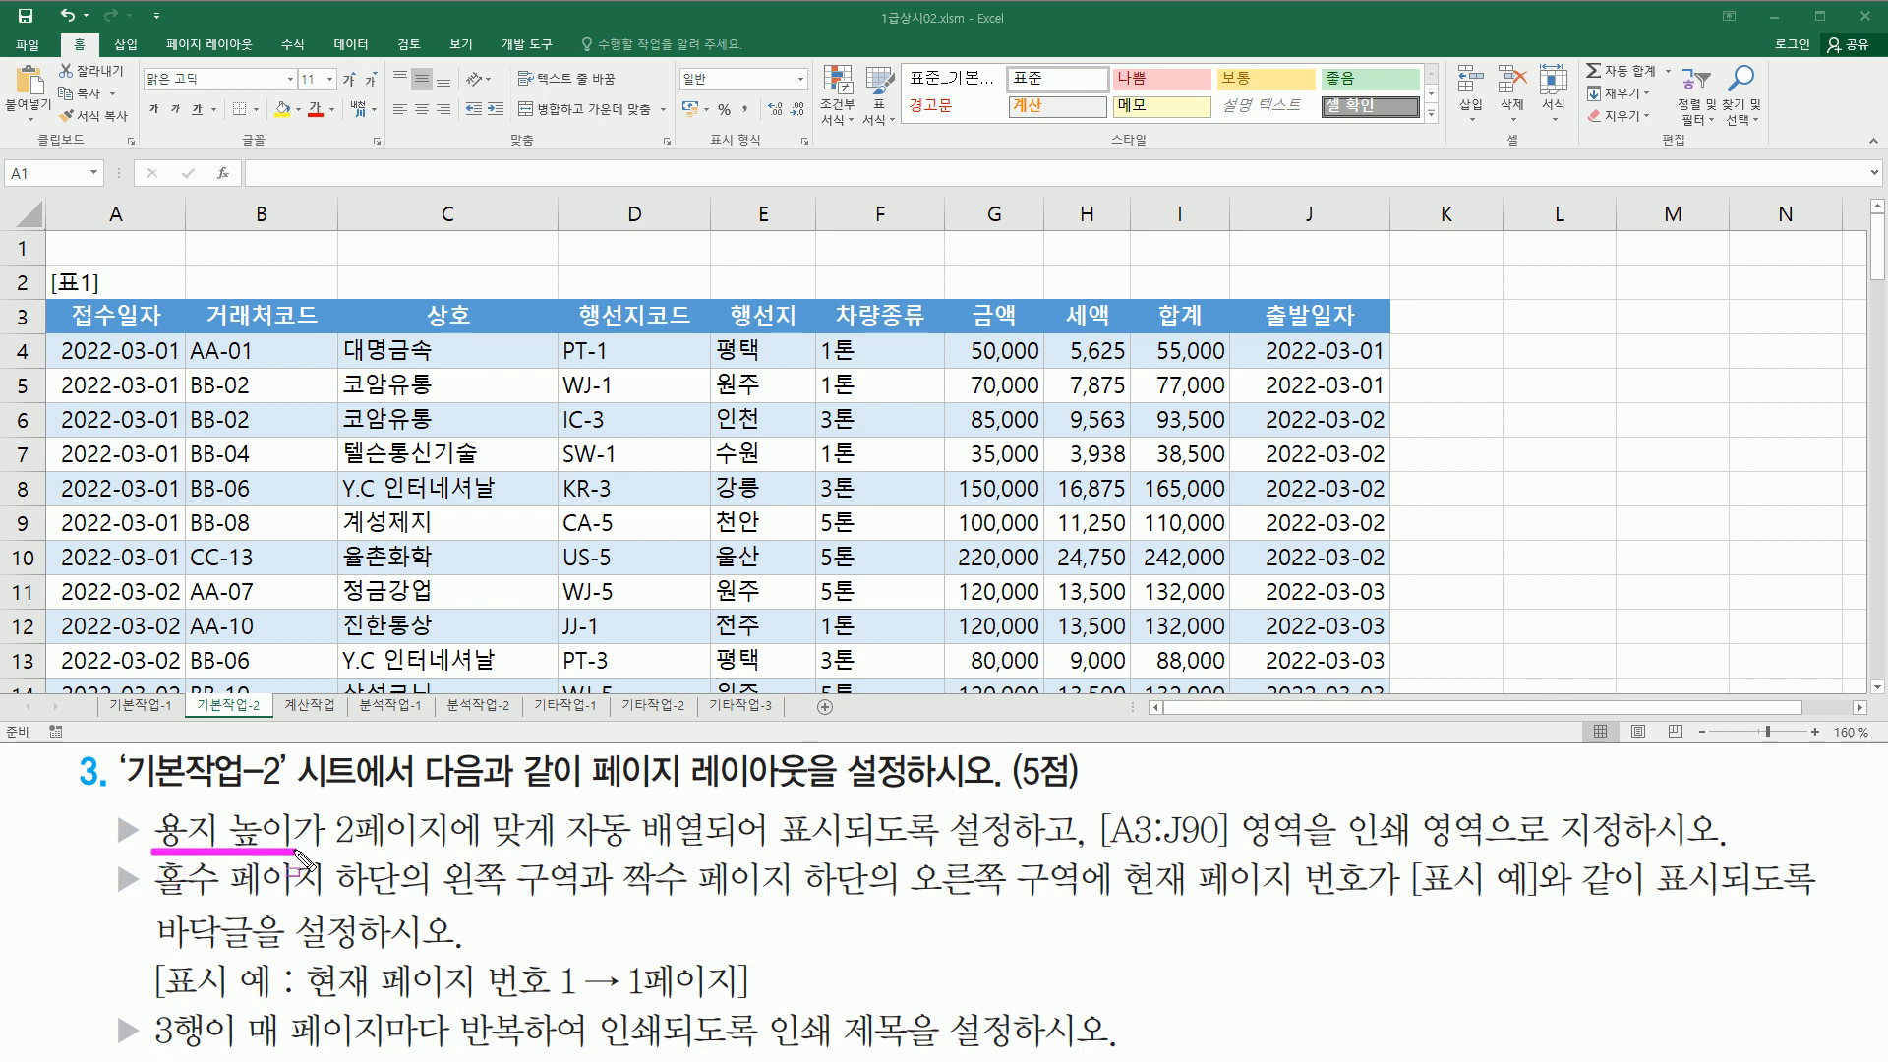
pyautogui.moveTo(332, 808)
pyautogui.mouseDown()
pyautogui.moveTo(408, 846)
pyautogui.moveTo(571, 859)
pyautogui.moveTo(993, 856)
pyautogui.mouseUp()
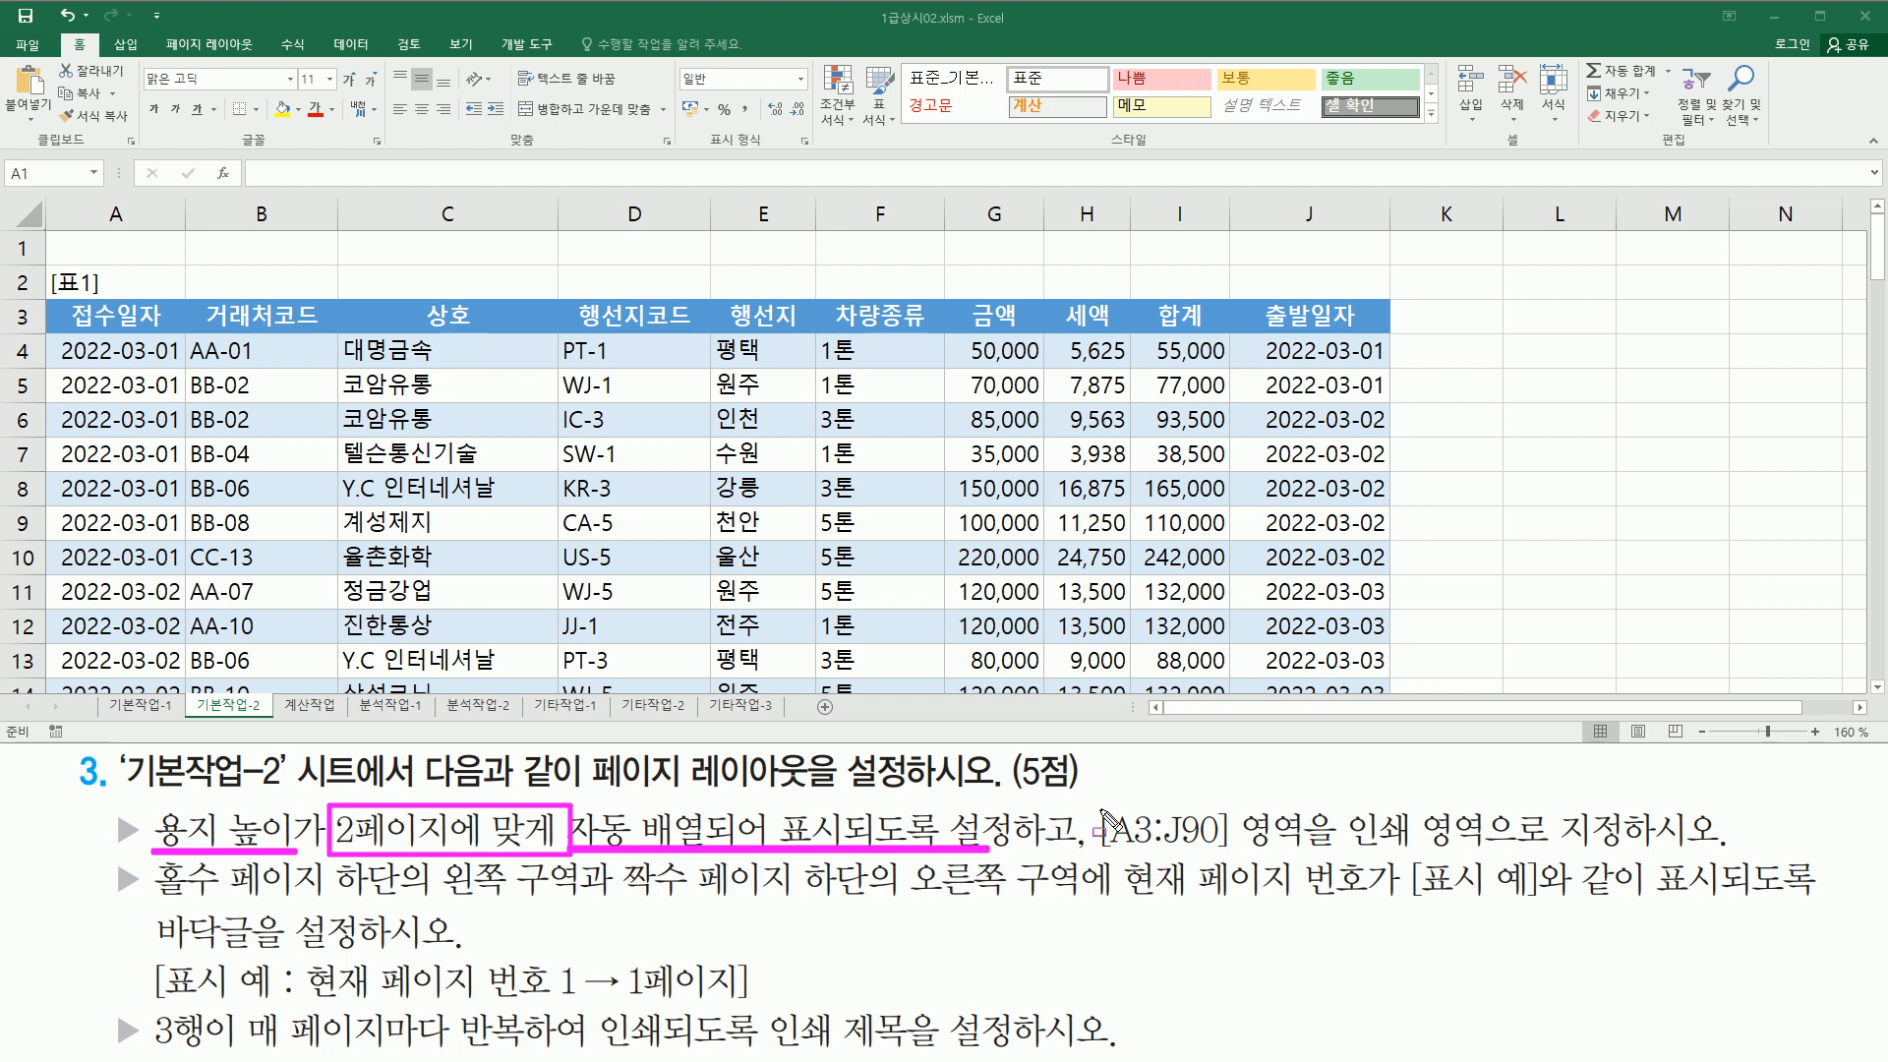
pyautogui.moveTo(1100, 810)
pyautogui.mouseDown()
pyautogui.moveTo(1169, 851)
pyautogui.moveTo(1236, 854)
pyautogui.mouseUp()
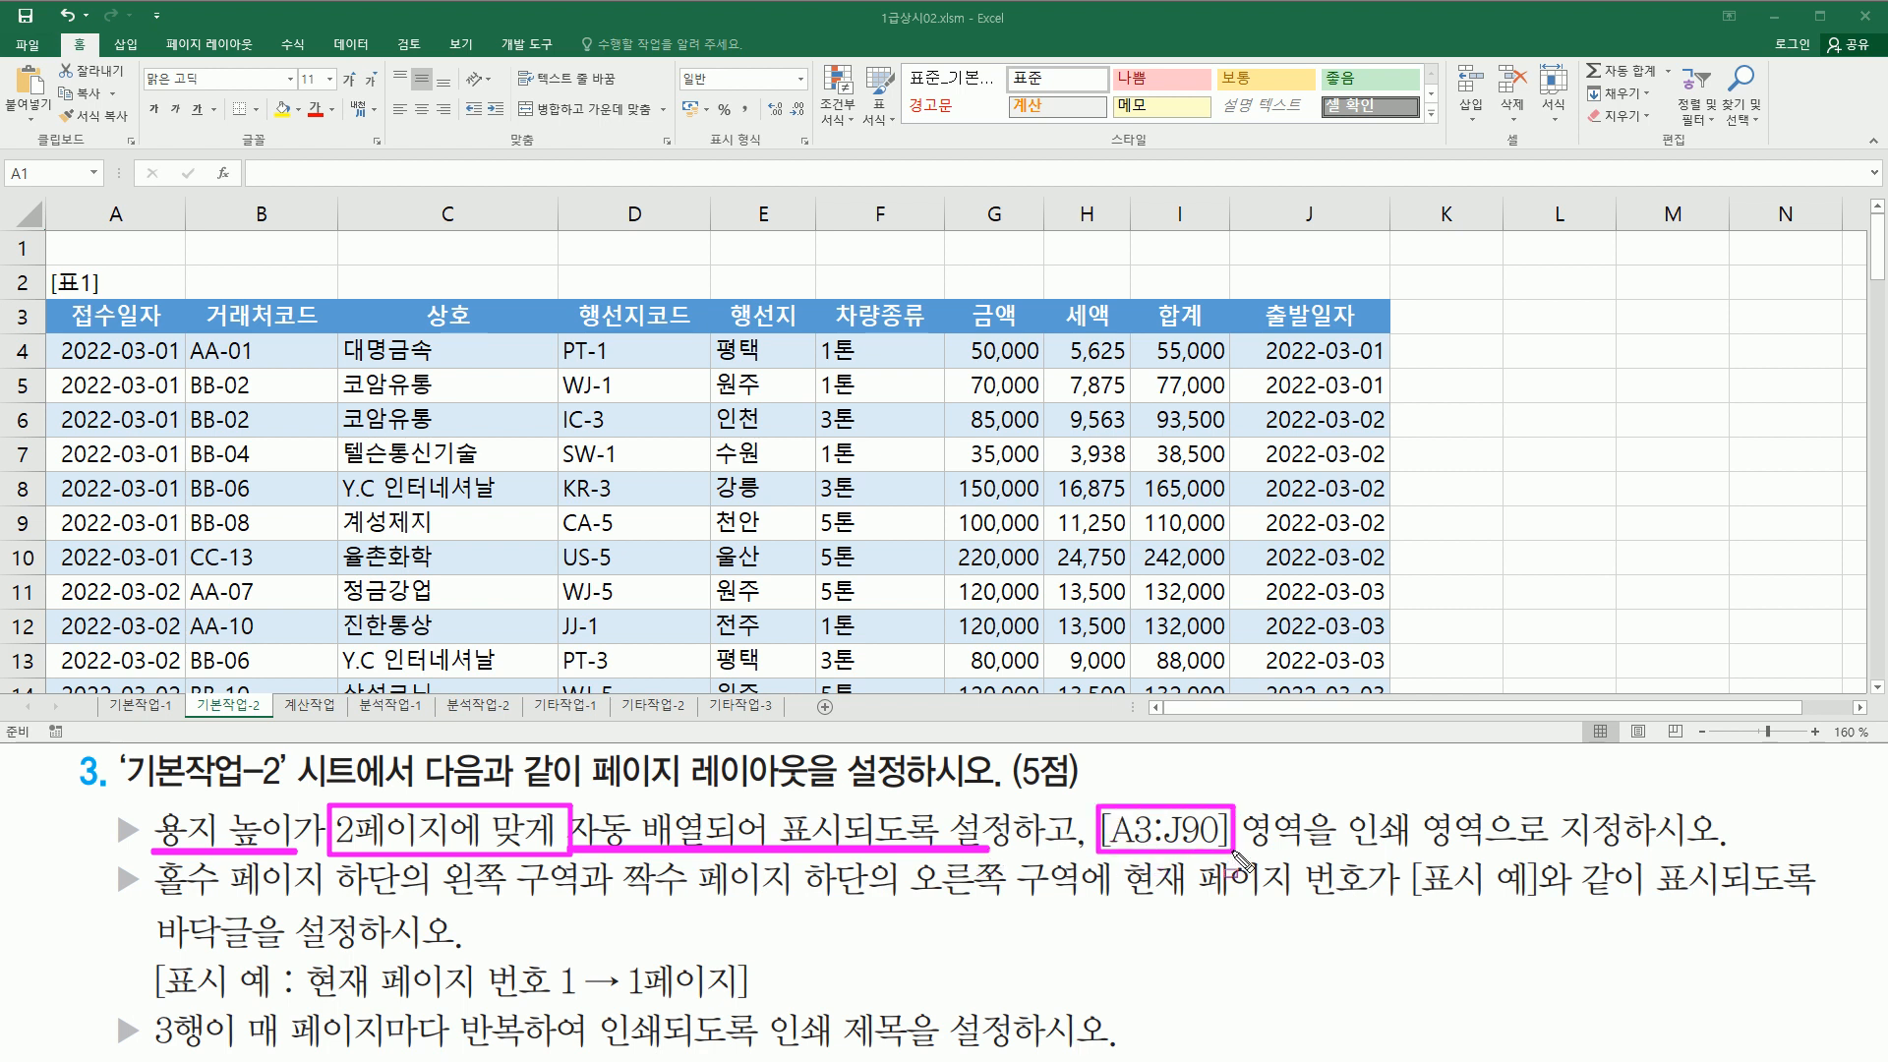
pyautogui.moveTo(1351, 844); pyautogui.dragTo(1637, 847)
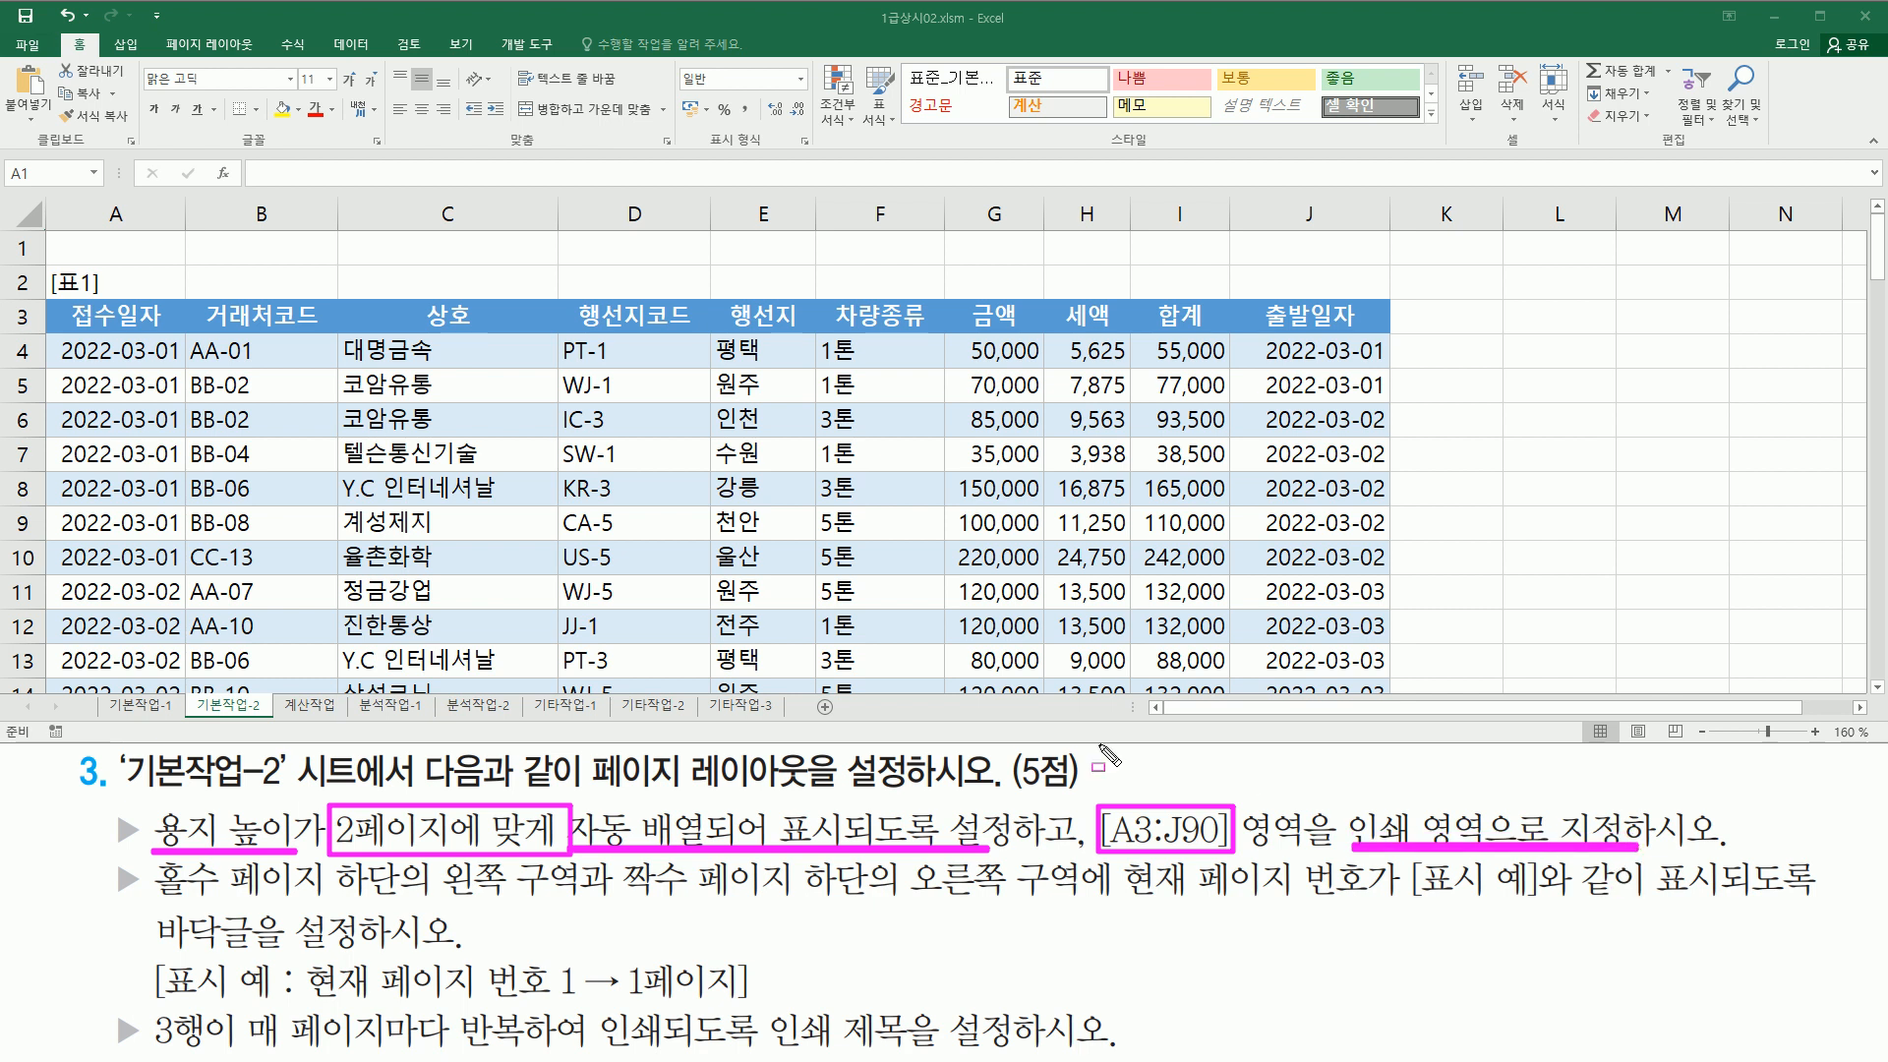
pyautogui.press('Escape')
# Step: In the page setup for sheet 기본작업-2, use 자동 맞춤 scaling with 용지 높이 set to 2 pages
pyautogui.click(473, 398)
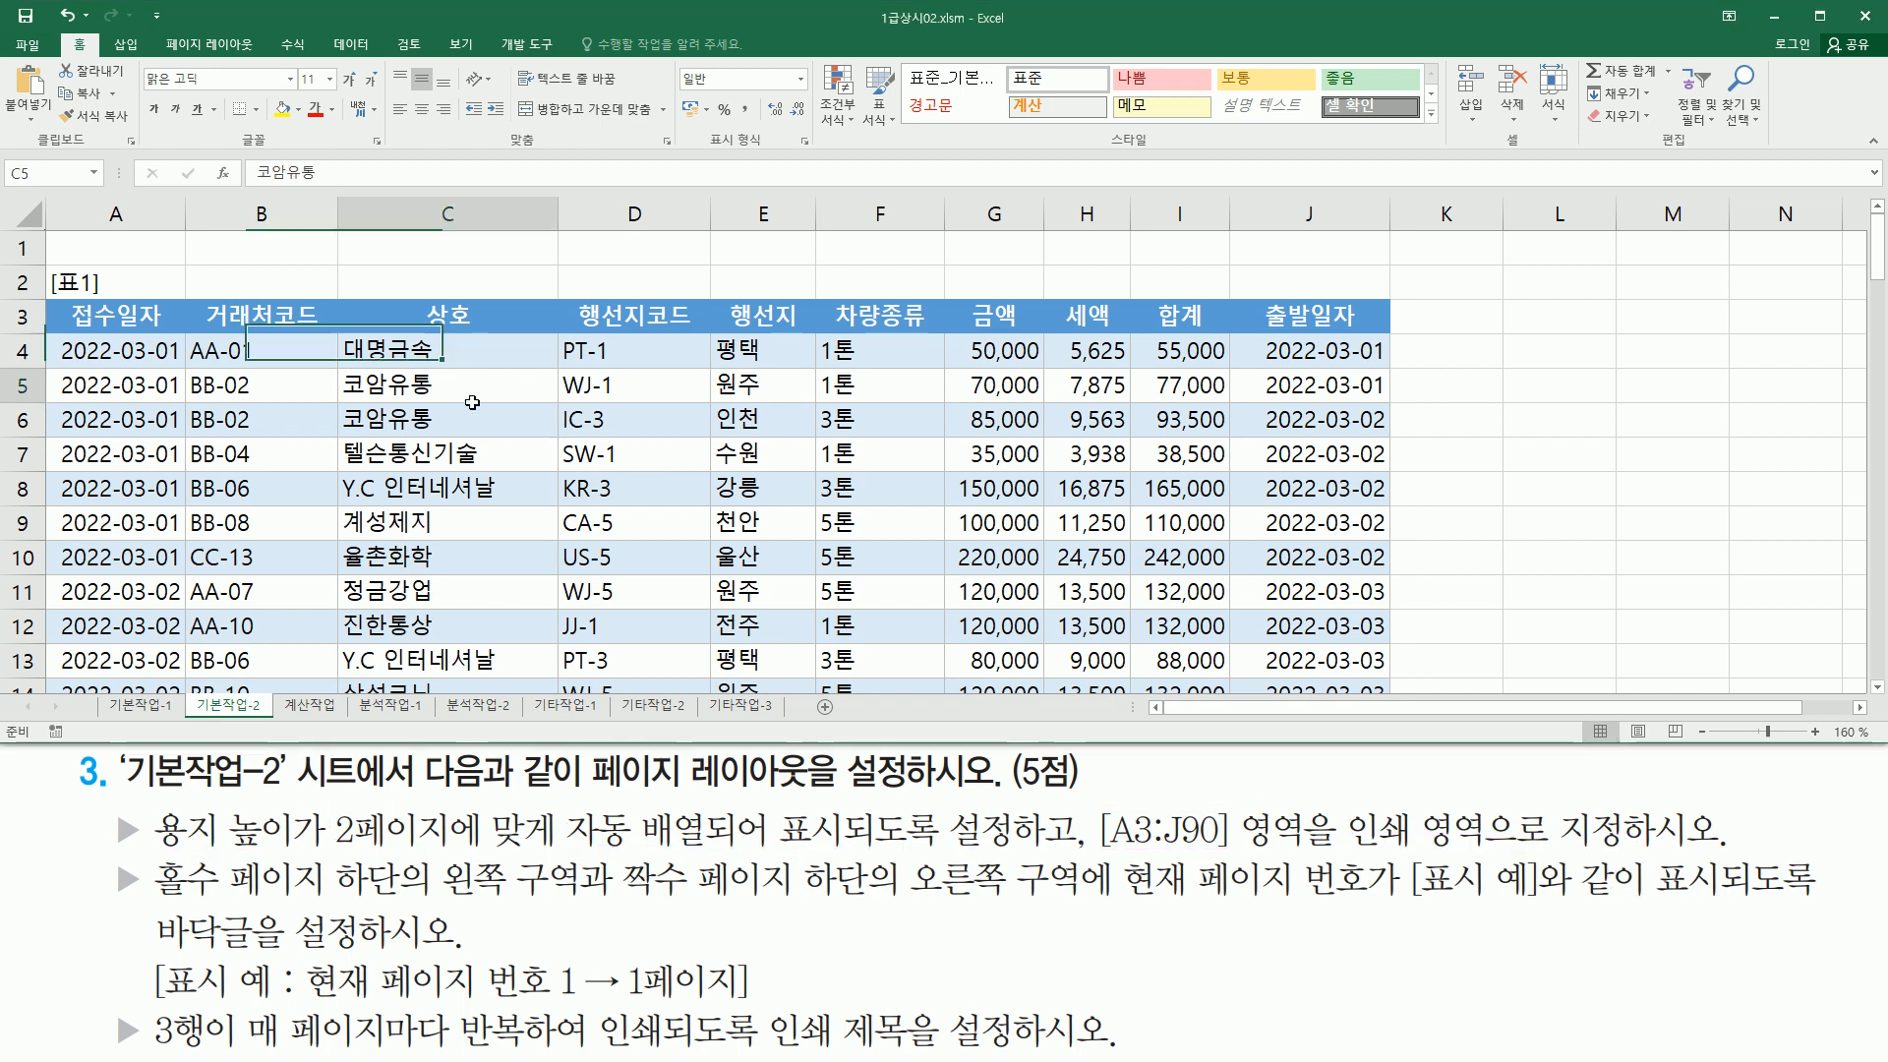
pyautogui.click(209, 44)
pyautogui.moveTo(157, 33); pyautogui.dragTo(266, 56)
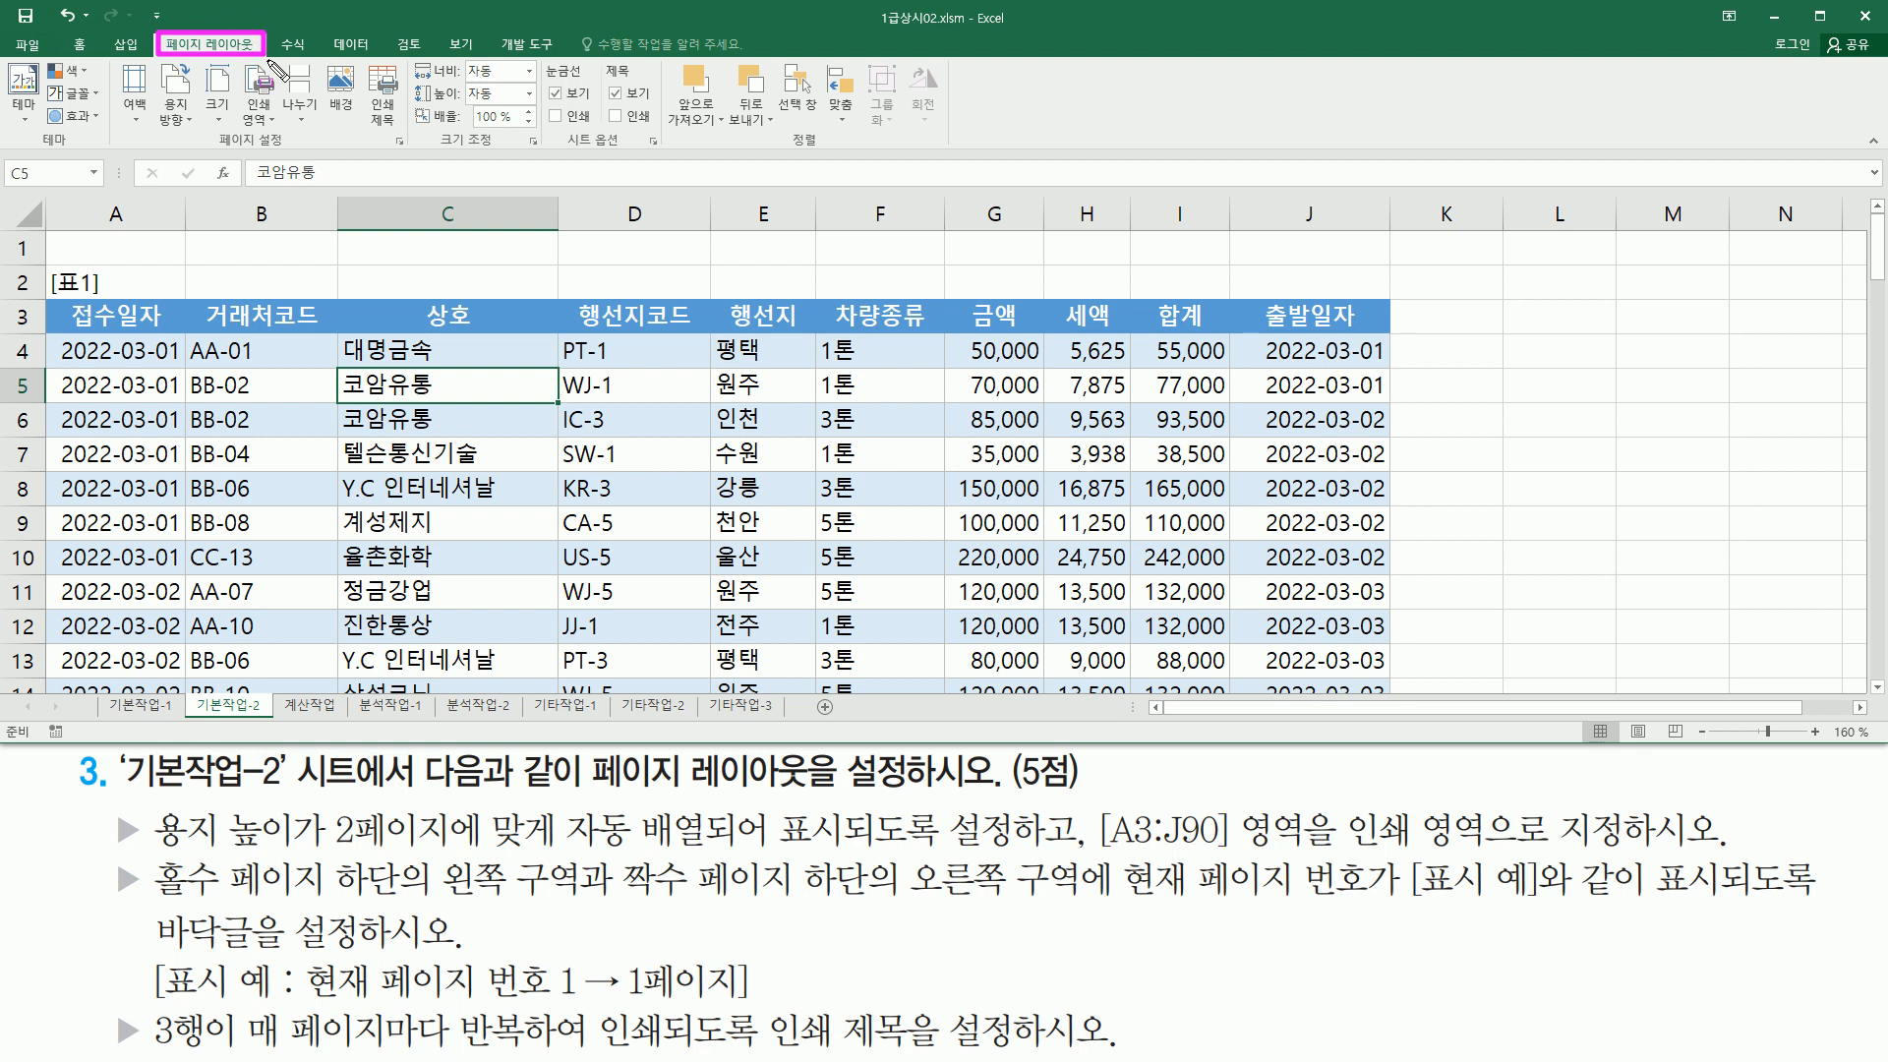
pyautogui.moveTo(381, 128); pyautogui.dragTo(417, 154)
pyautogui.press('Escape')
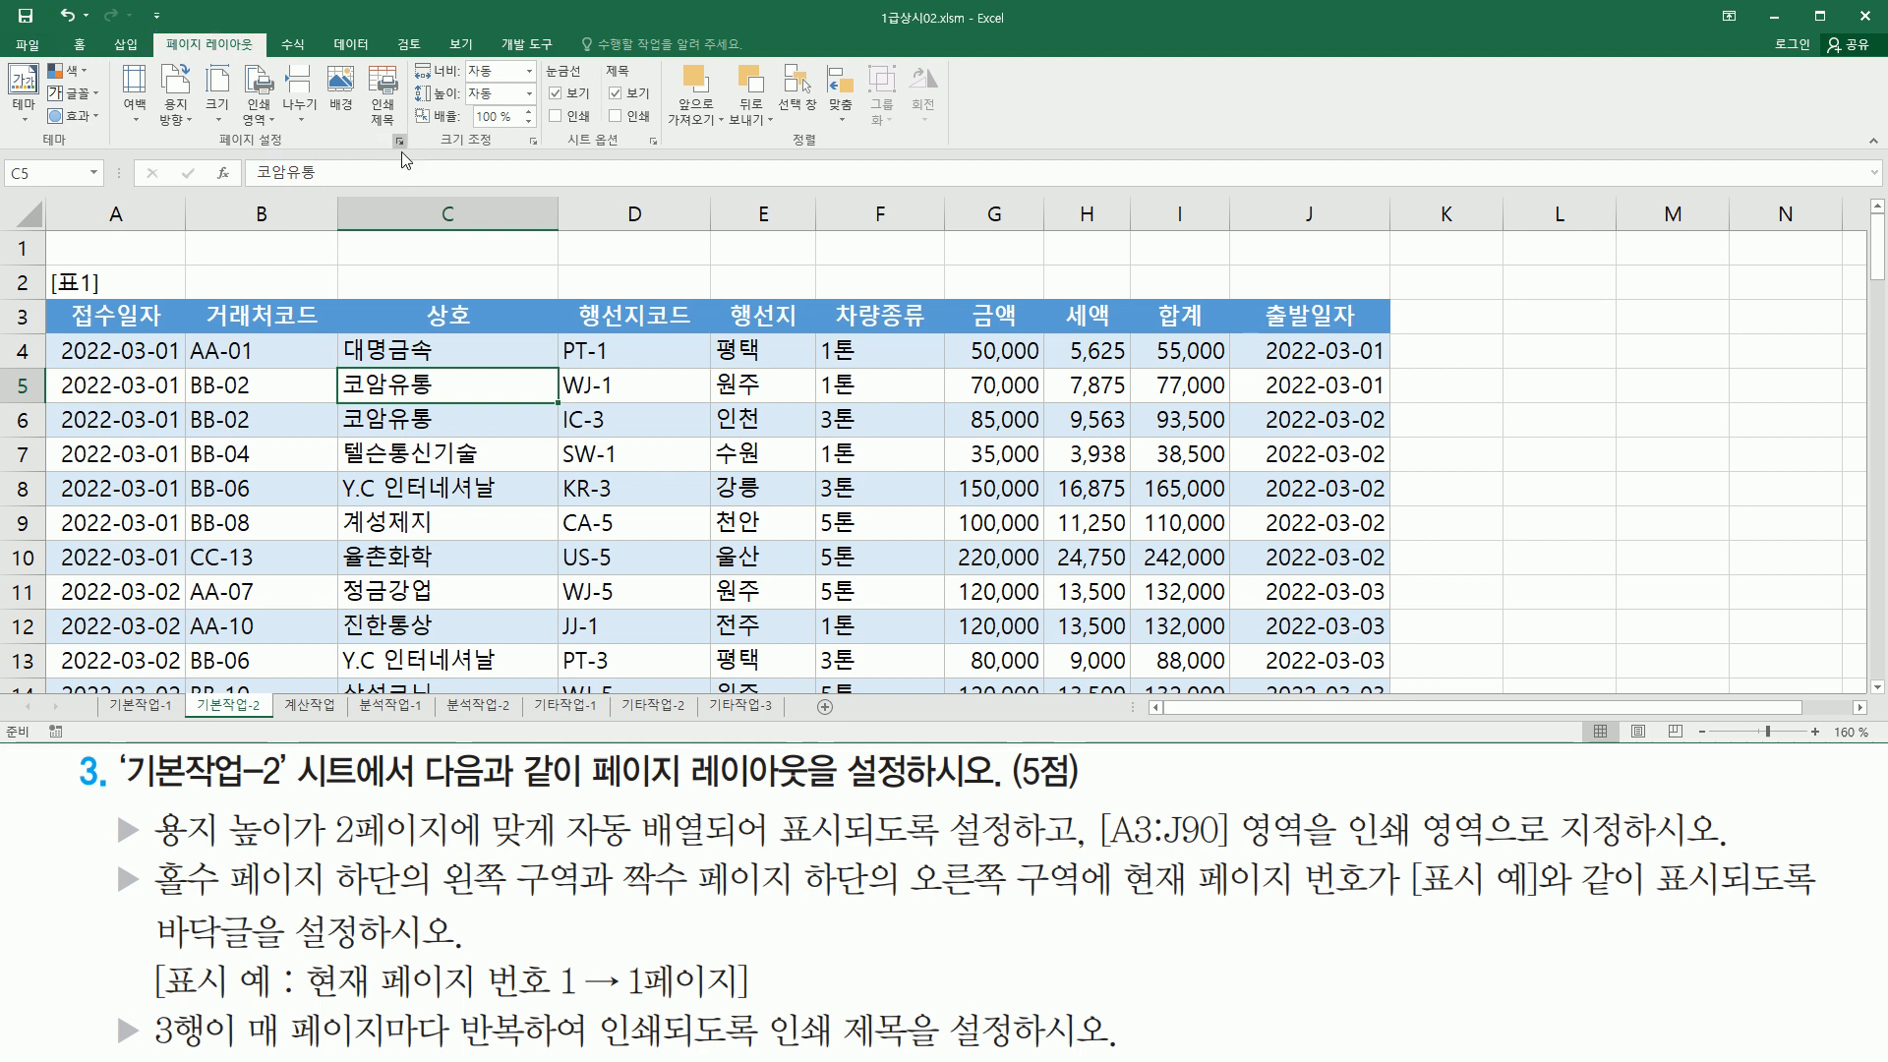
pyautogui.click(399, 141)
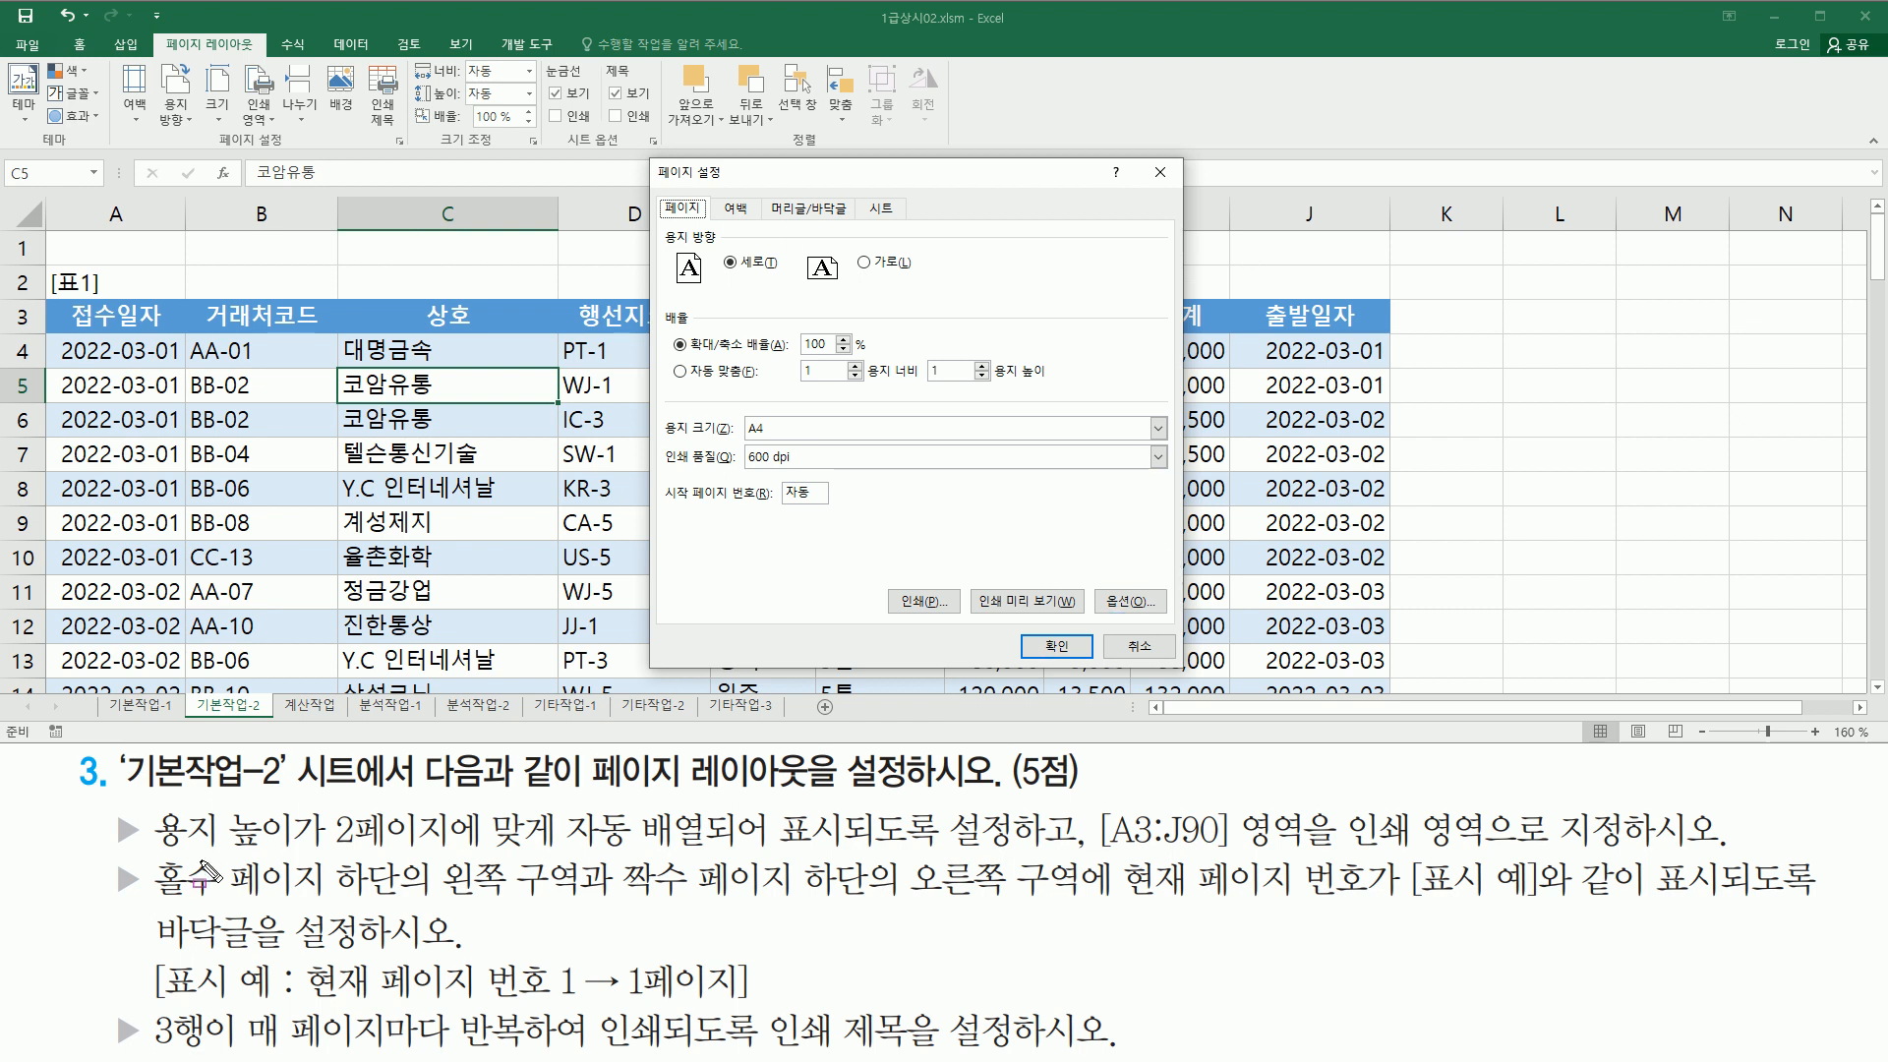
pyautogui.moveTo(154, 802)
pyautogui.mouseDown()
pyautogui.moveTo(287, 857)
pyautogui.moveTo(398, 853)
pyautogui.moveTo(459, 810)
pyautogui.mouseUp()
pyautogui.moveTo(554, 848); pyautogui.dragTo(1013, 849)
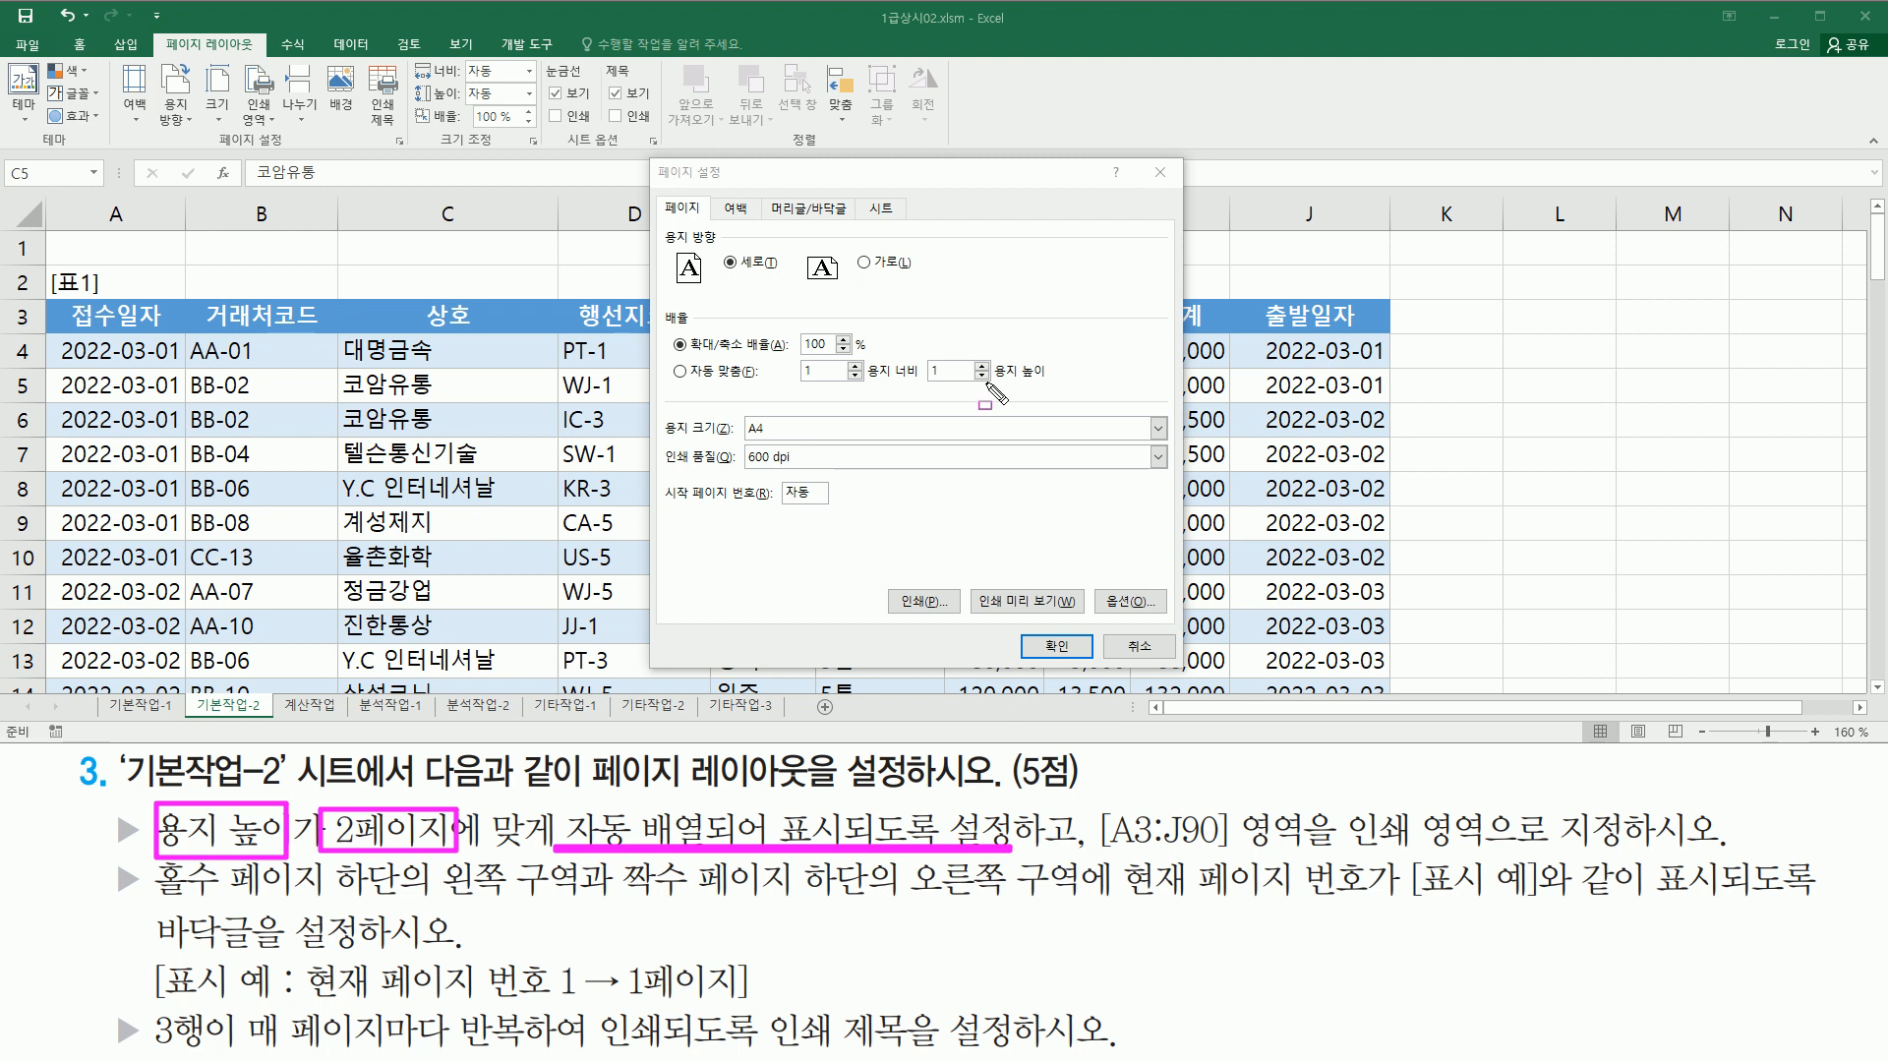
pyautogui.moveTo(991, 380); pyautogui.dragTo(1045, 381)
pyautogui.moveTo(925, 389); pyautogui.dragTo(988, 388)
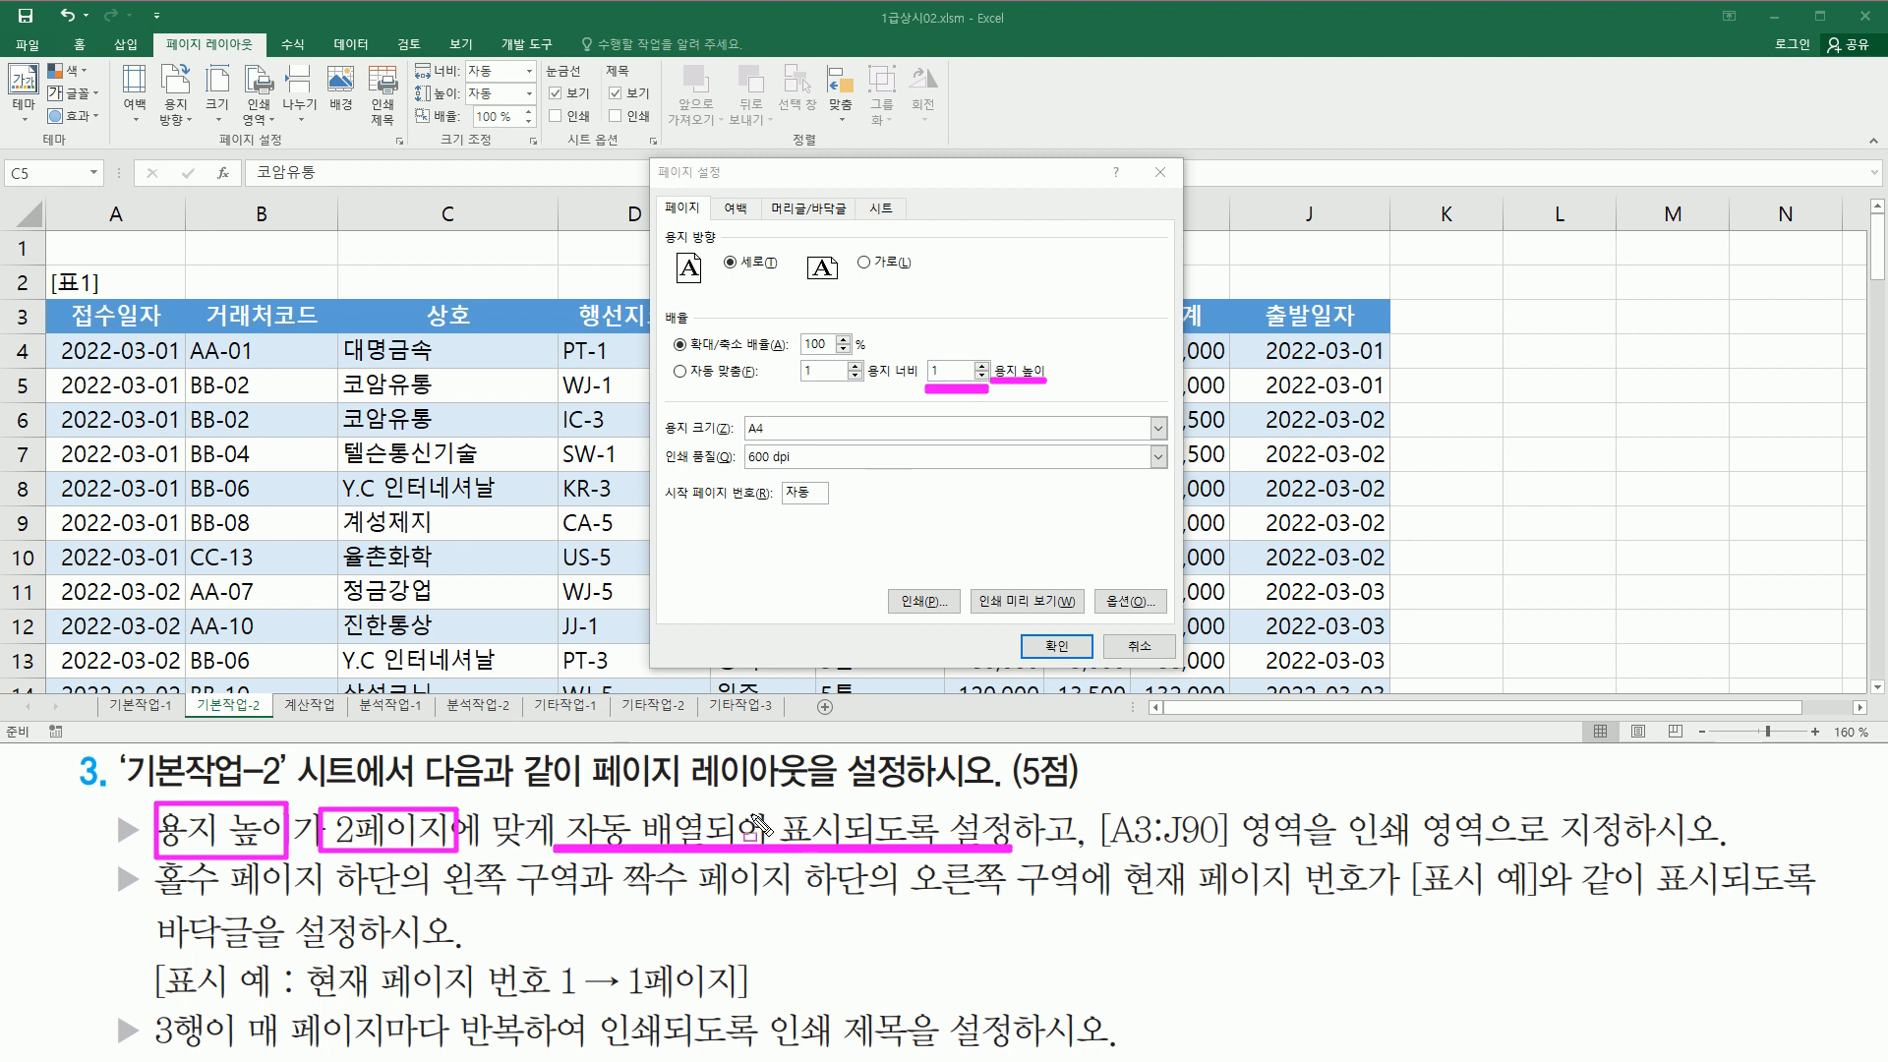
pyautogui.press('Escape')
pyautogui.click(982, 366)
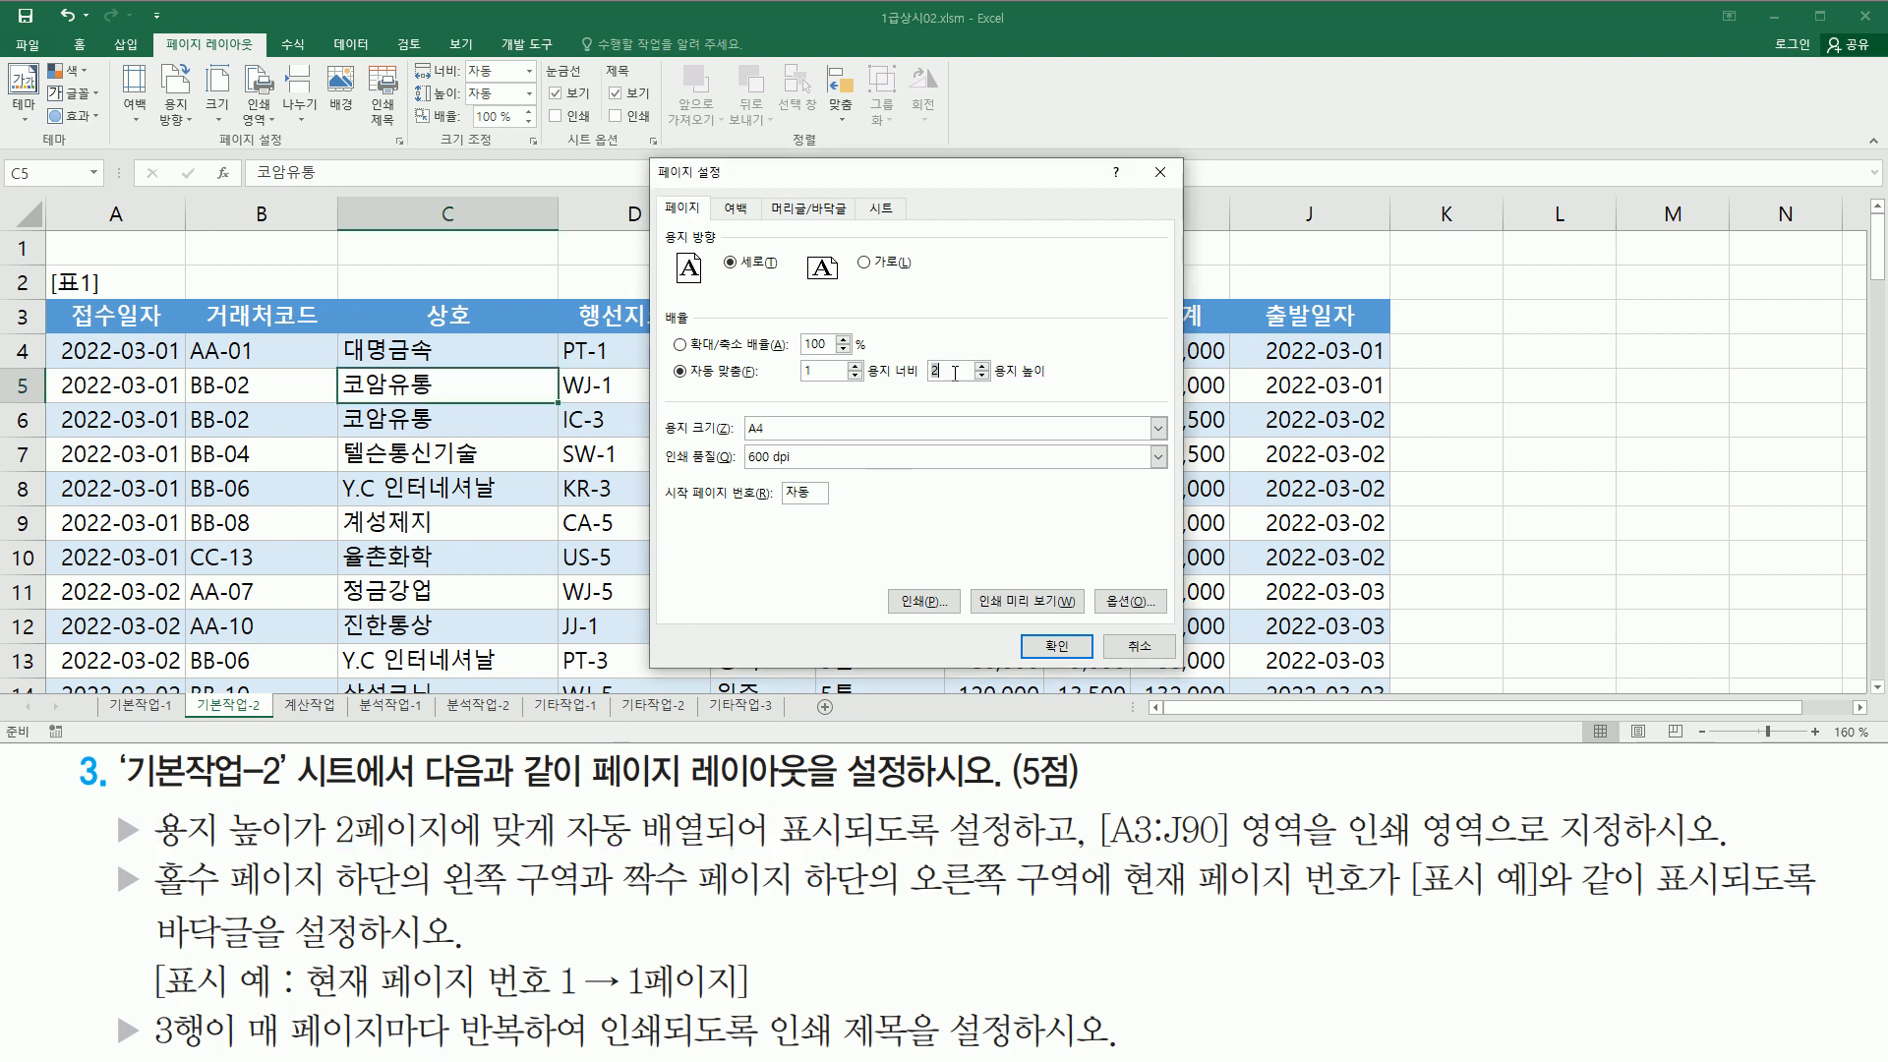
# Step: Set the print area of sheet 기본작업-2 to $A$3:$J$90 in the page setup
pyautogui.moveTo(917, 385)
pyautogui.mouseDown()
pyautogui.moveTo(1056, 385)
pyautogui.moveTo(1056, 356)
pyautogui.mouseUp()
pyautogui.moveTo(666, 389)
pyautogui.mouseDown()
pyautogui.moveTo(665, 359)
pyautogui.moveTo(758, 389)
pyautogui.mouseUp()
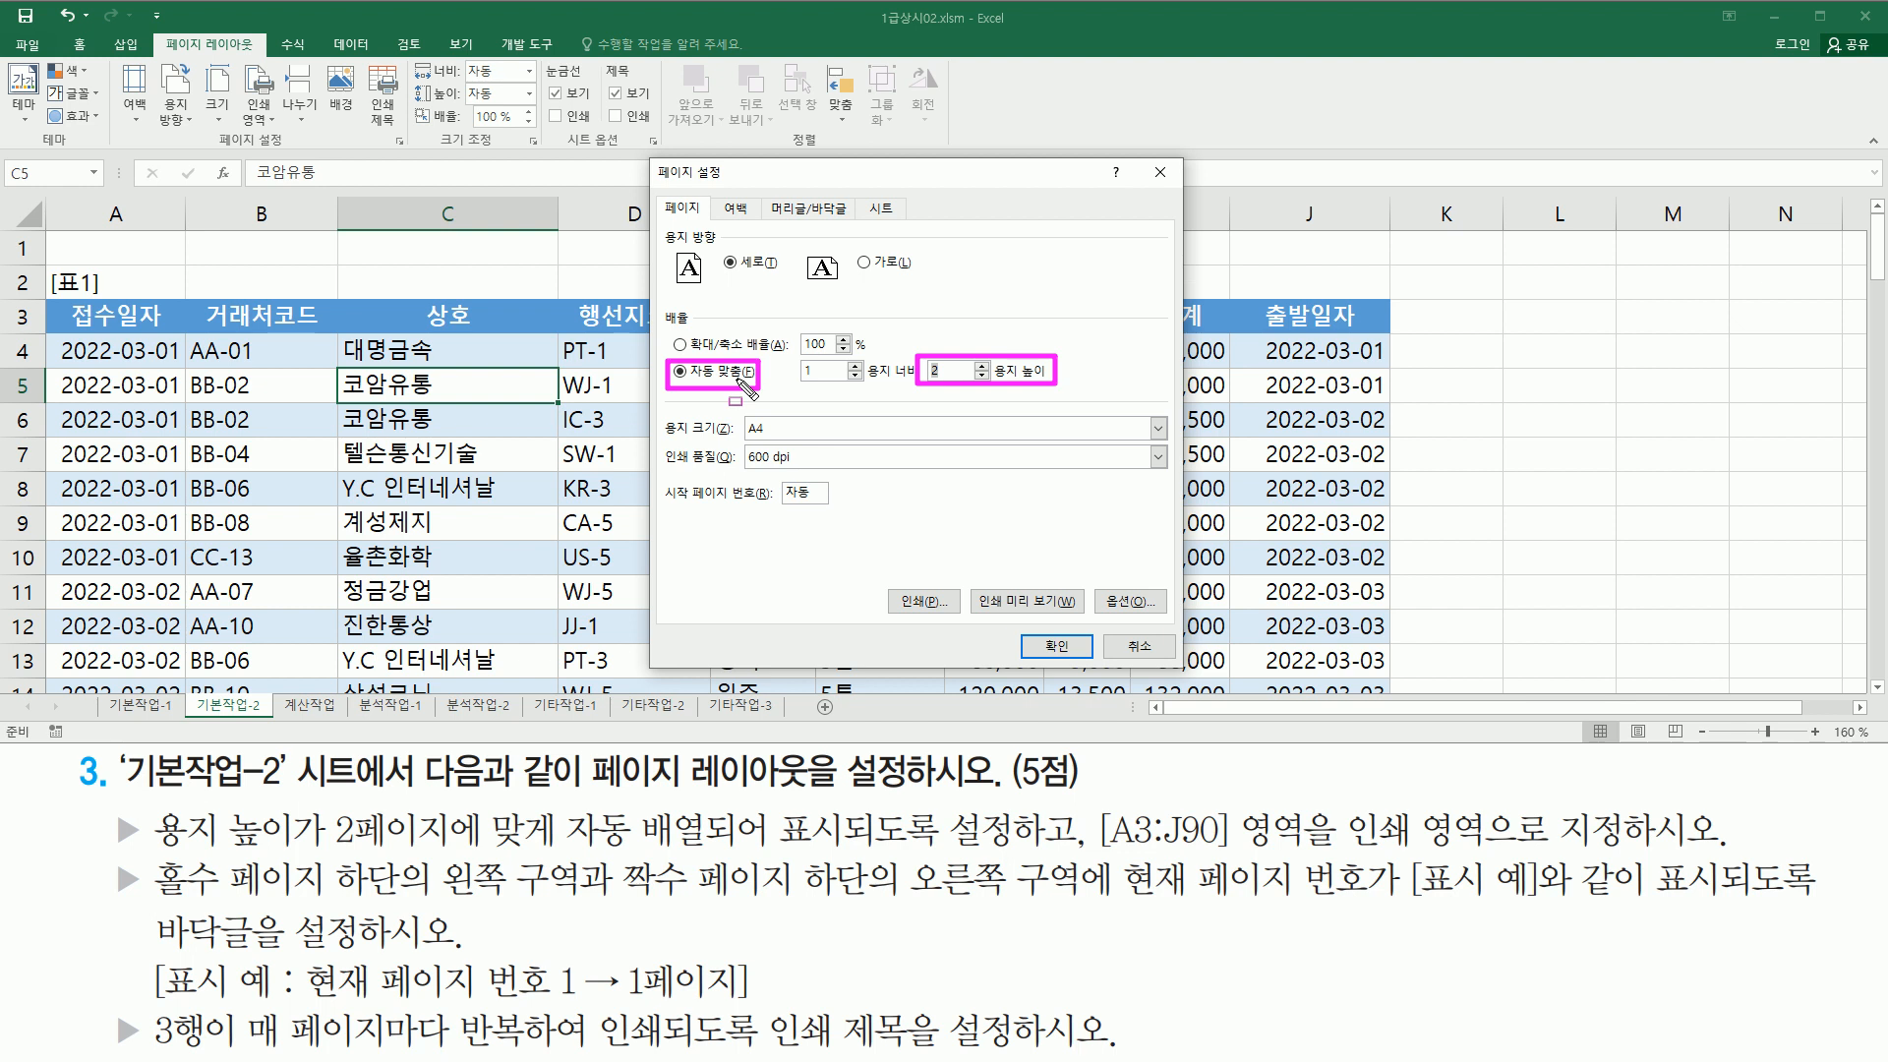
pyautogui.moveTo(1091, 799); pyautogui.dragTo(1246, 858)
pyautogui.press('Escape')
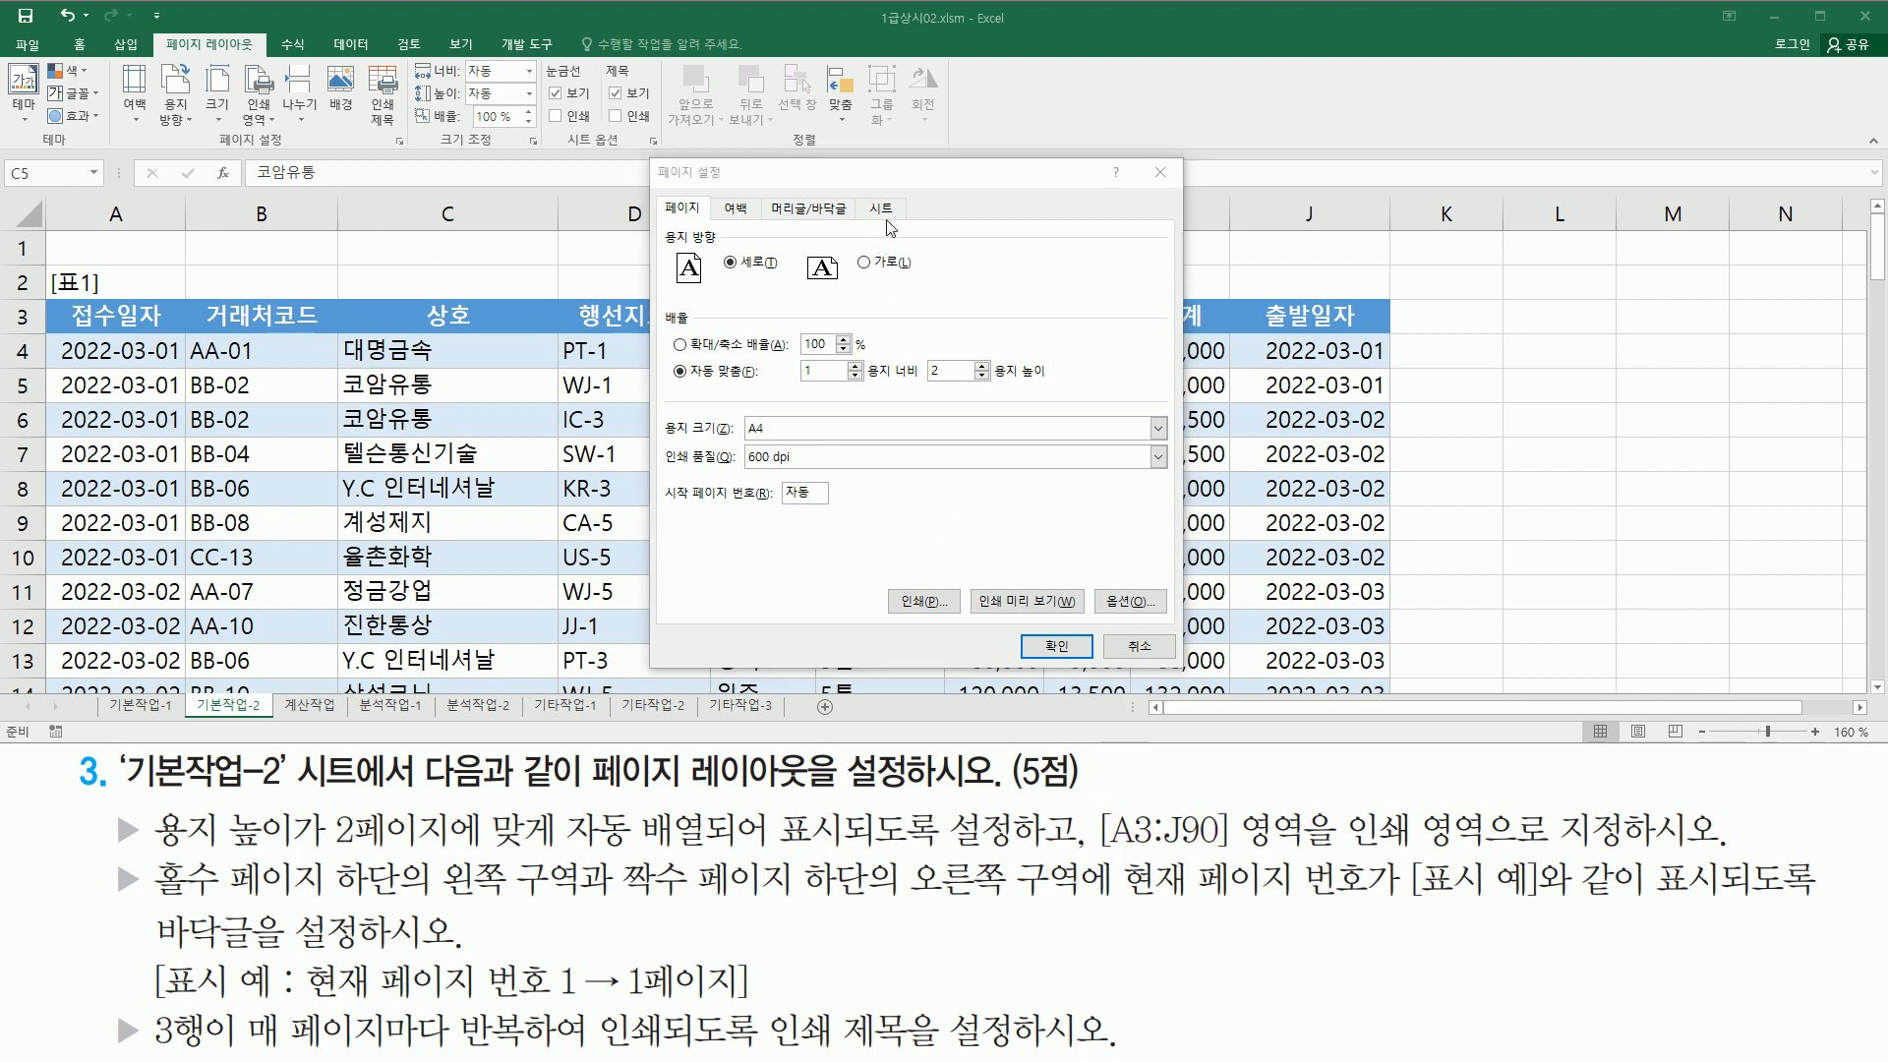
pyautogui.click(882, 208)
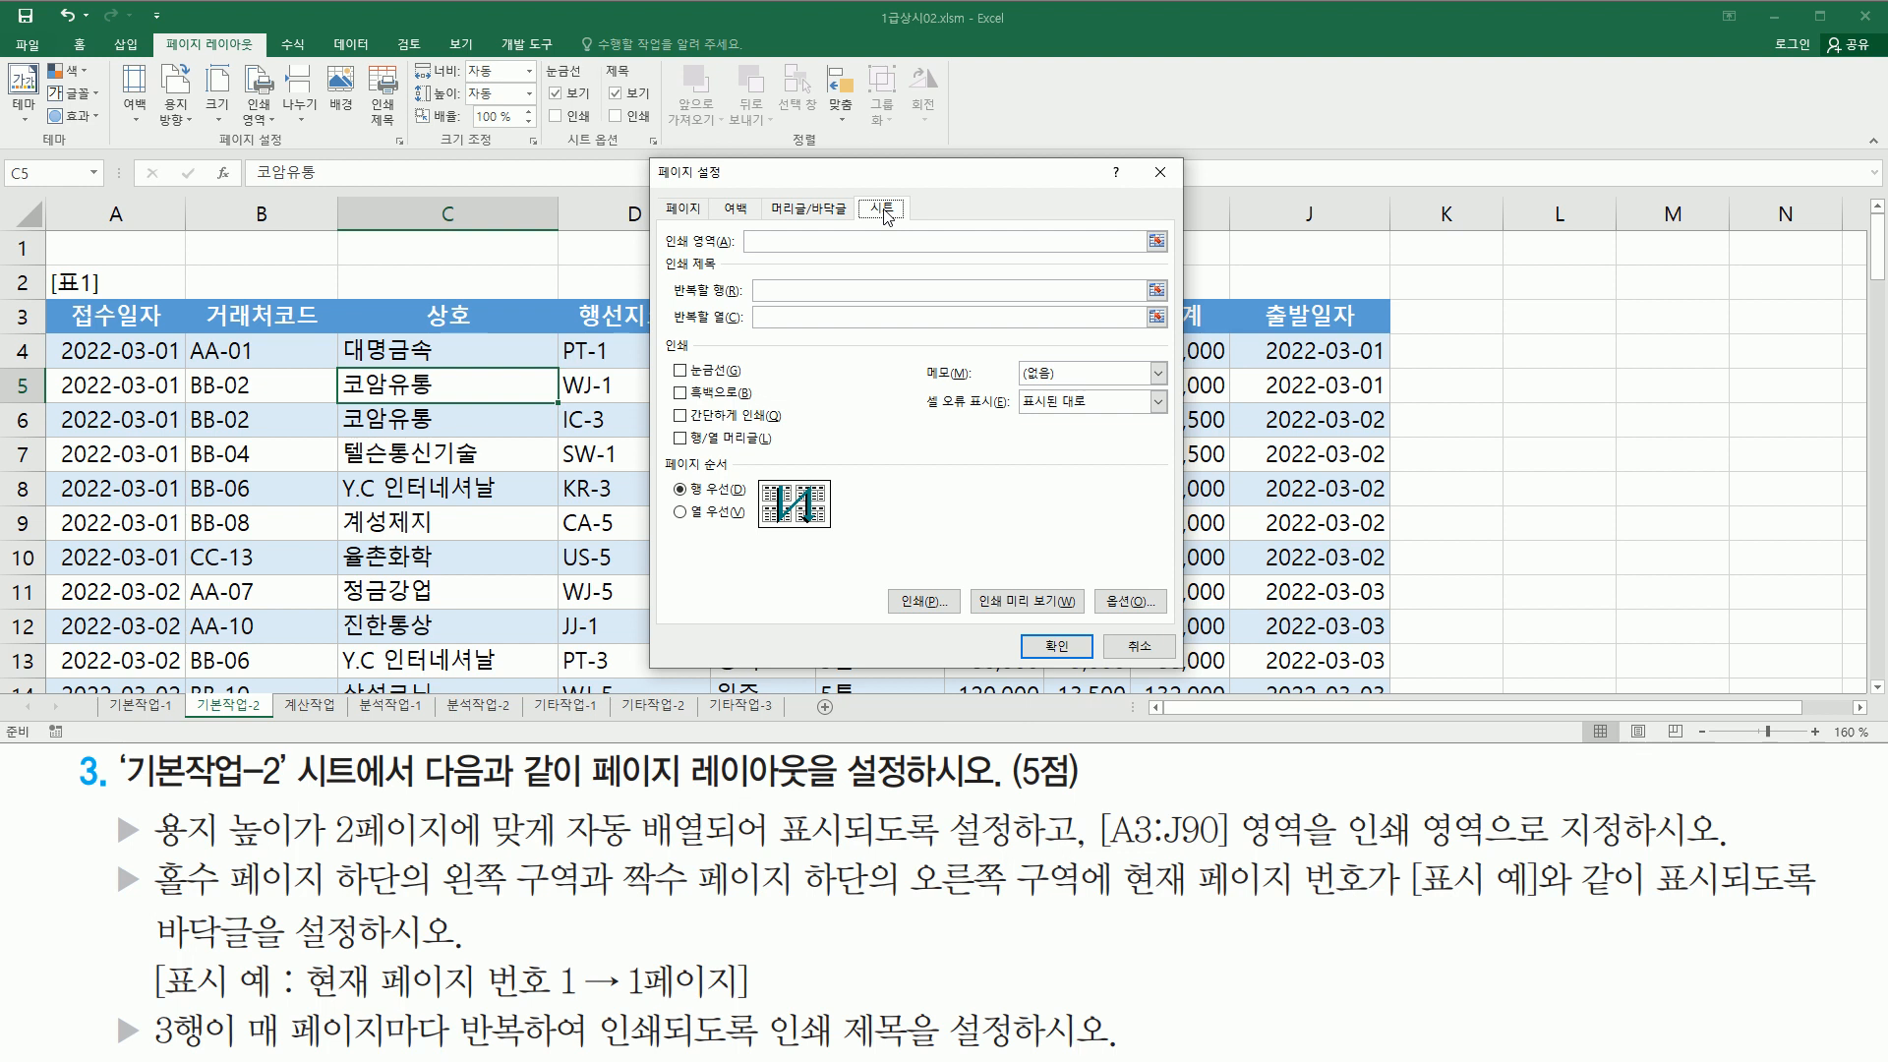
pyautogui.click(807, 243)
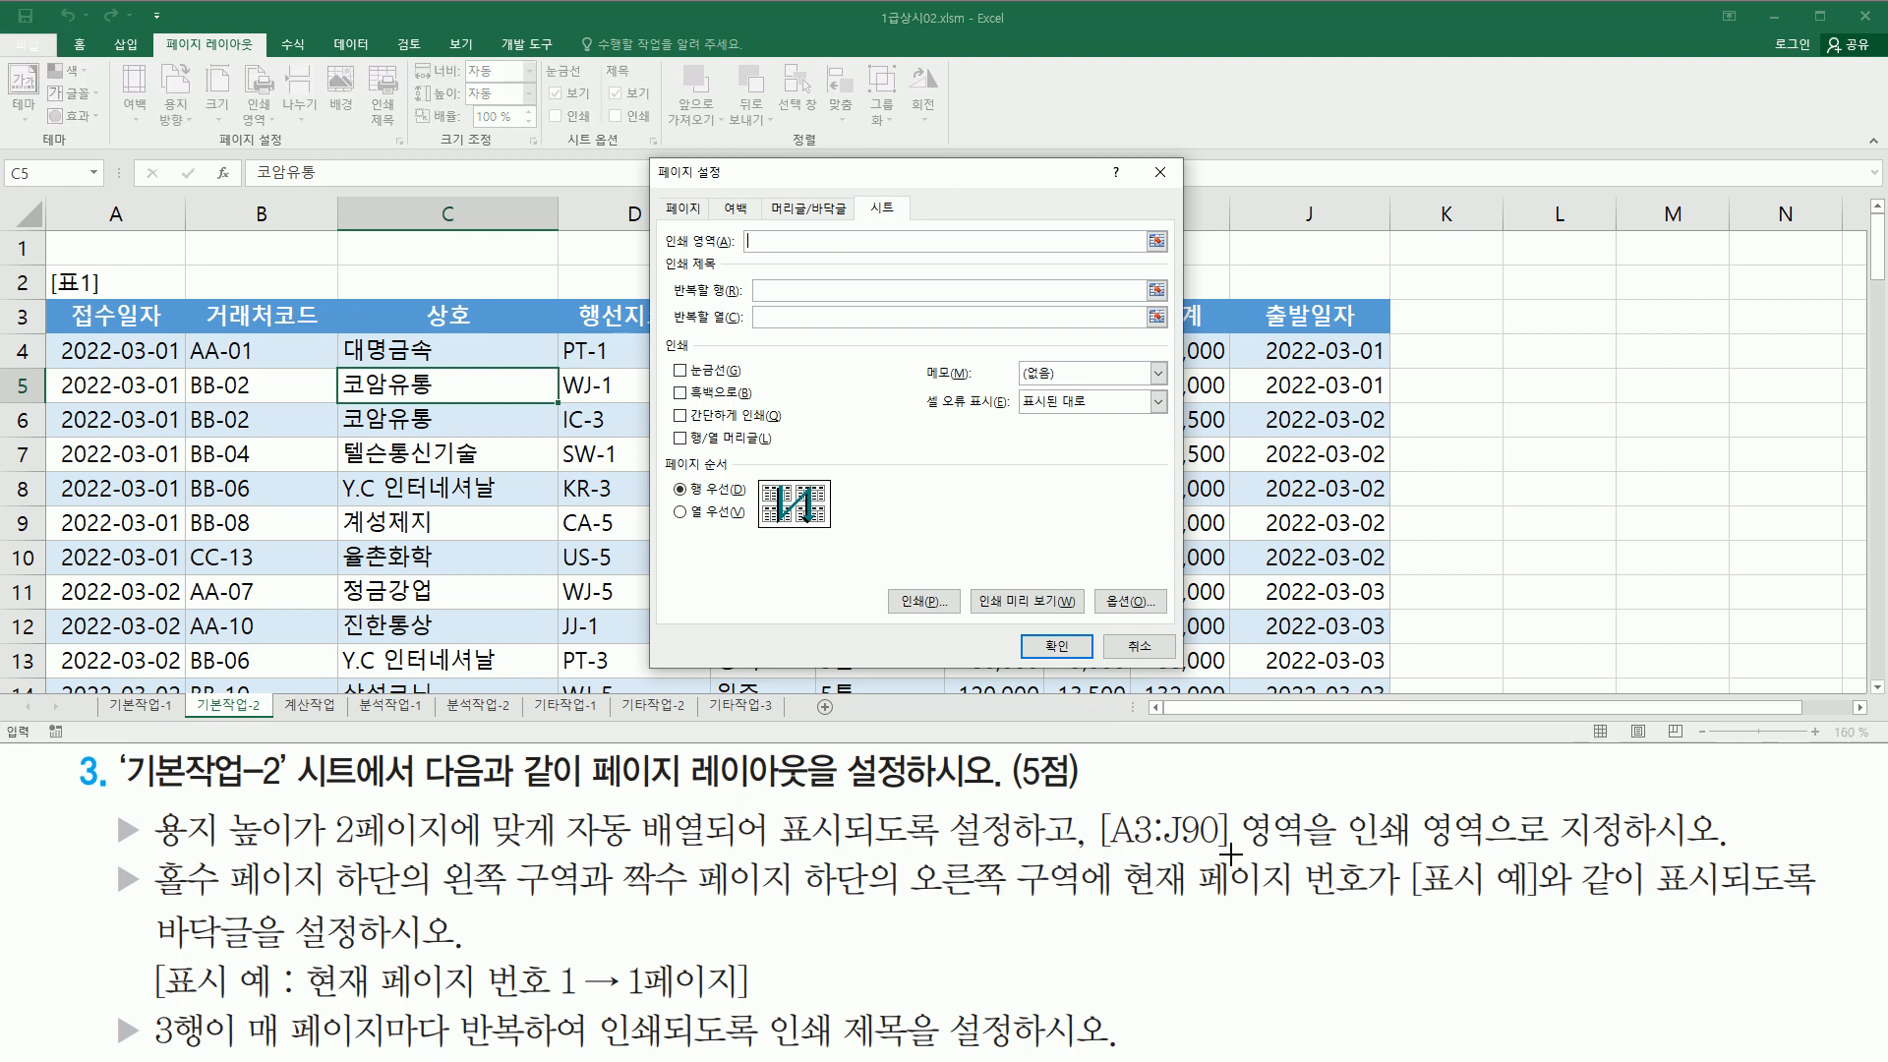
pyautogui.click(103, 321)
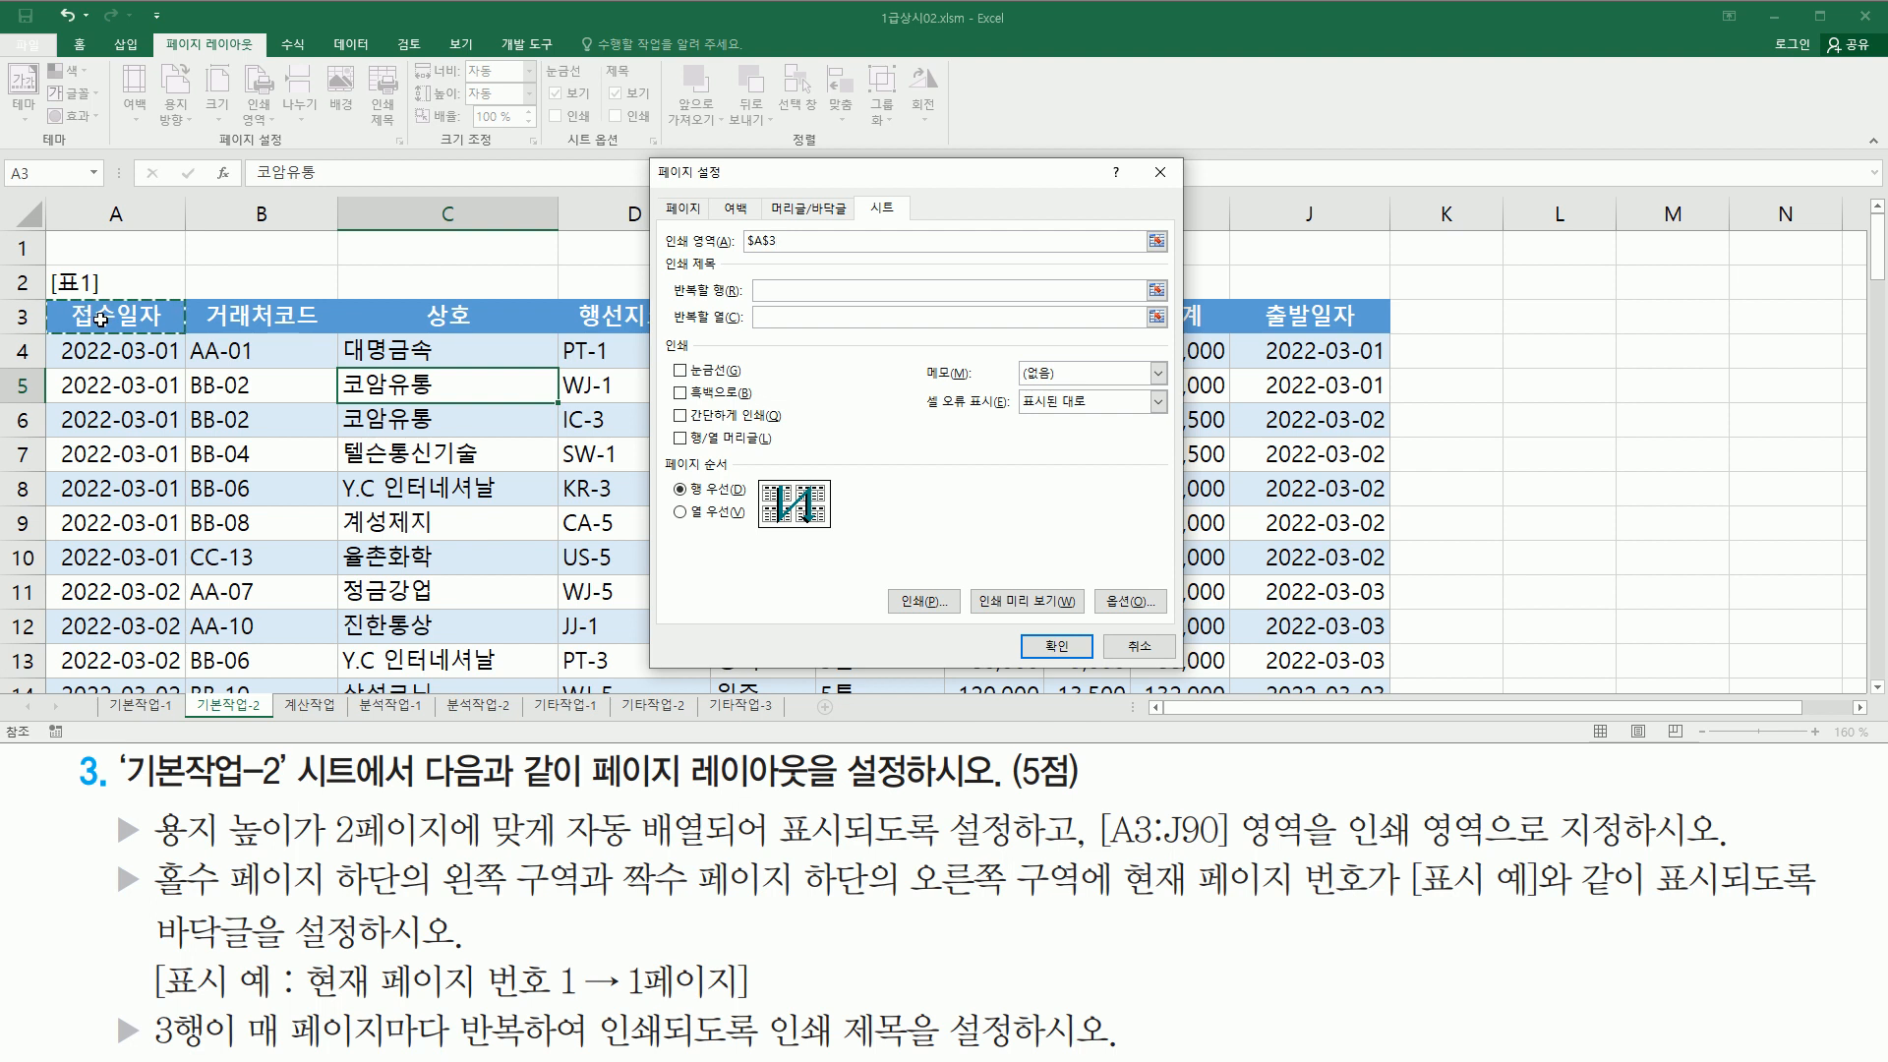
pyautogui.moveTo(101, 320); pyautogui.dragTo(1345, 565)
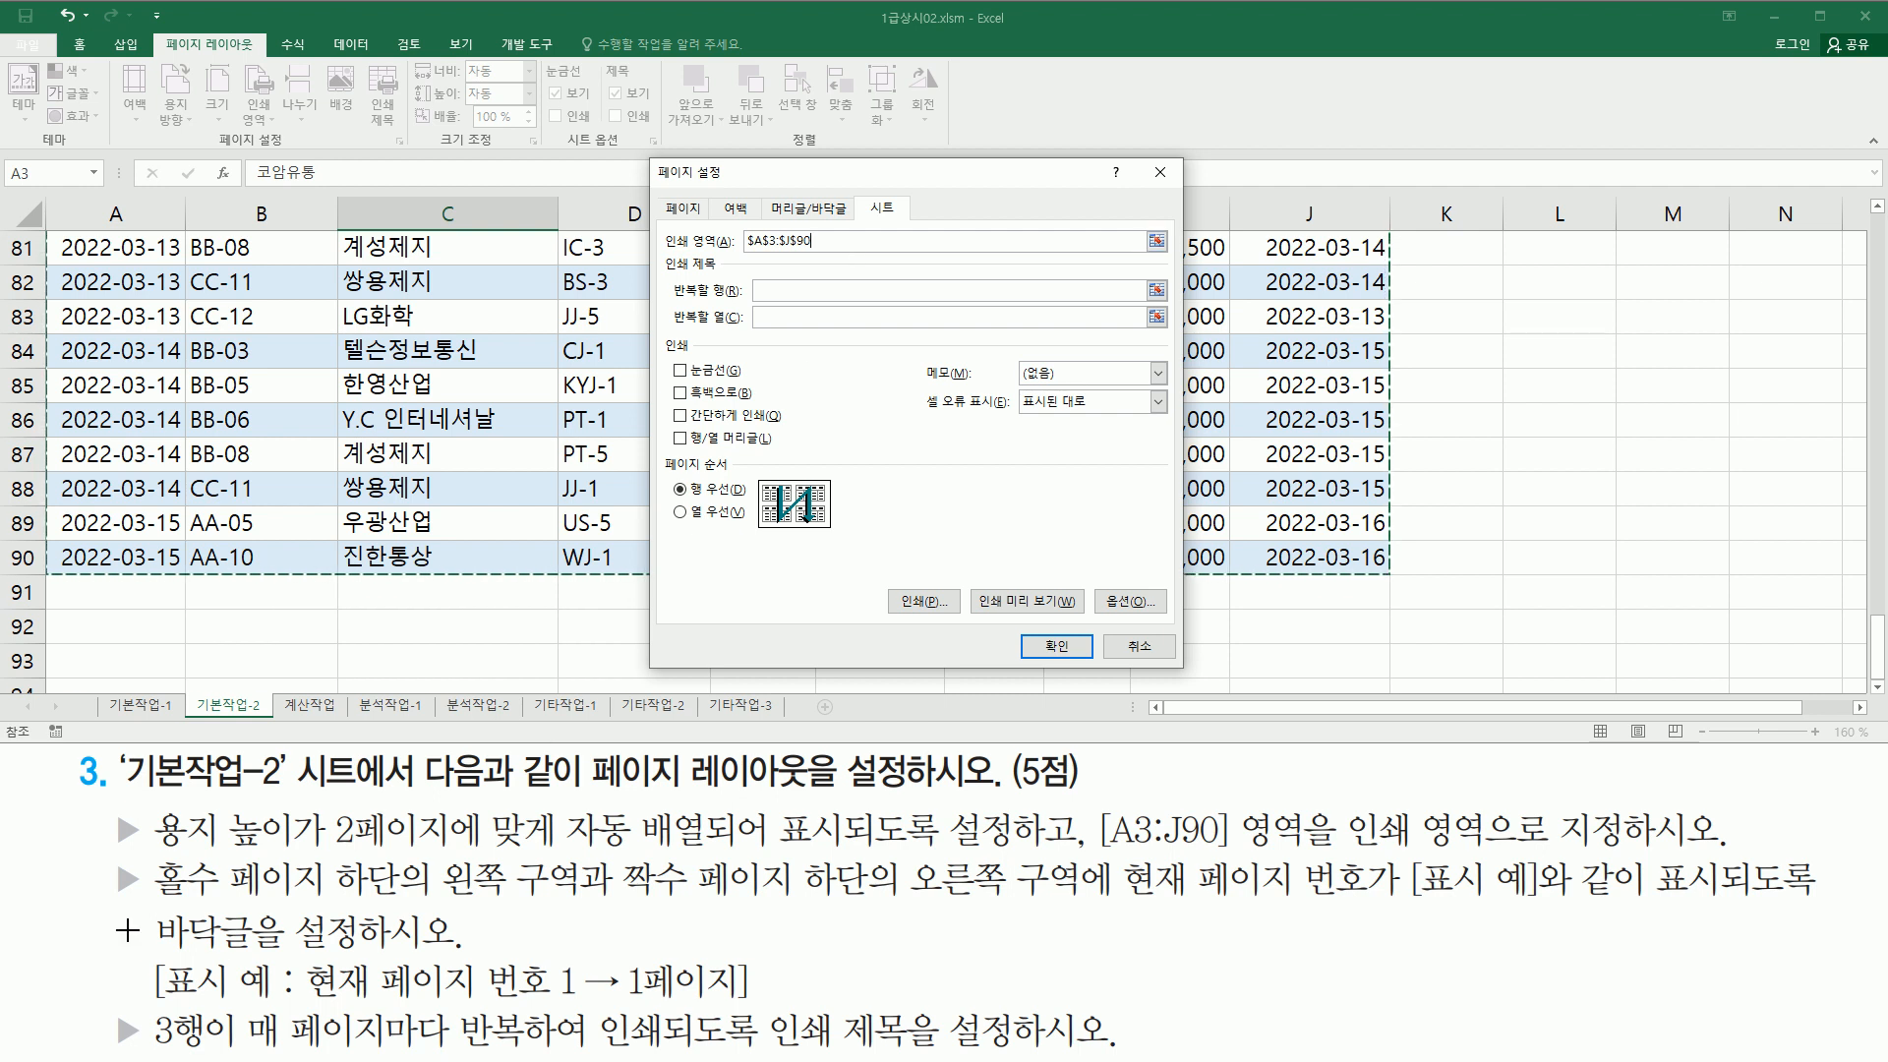
# Step: Enable 짝수와 홀수 페이지를 다르게 지정 in the header and footer settings of sheet 기본작업-2
pyautogui.moveTo(152, 900)
pyautogui.mouseDown()
pyautogui.moveTo(584, 914)
pyautogui.moveTo(934, 885)
pyautogui.moveTo(1095, 901)
pyautogui.mouseUp()
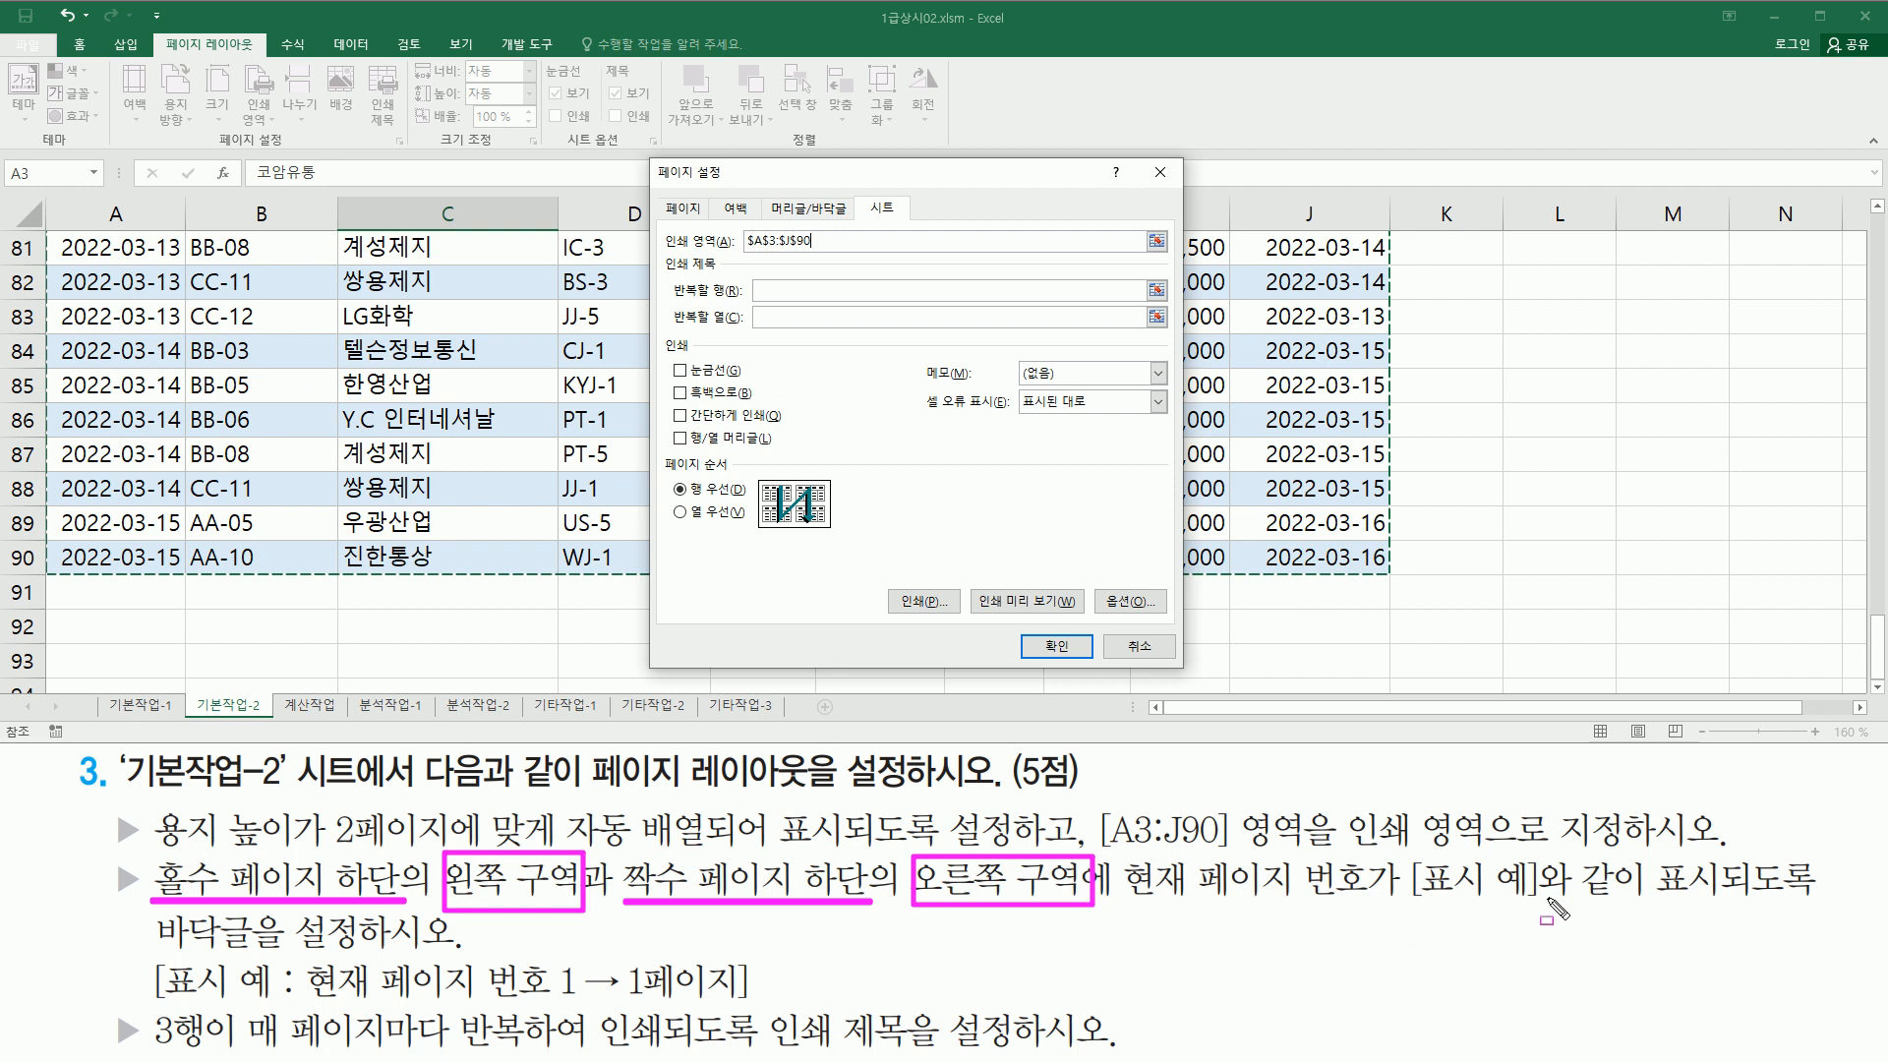
pyautogui.moveTo(132, 953); pyautogui.dragTo(261, 954)
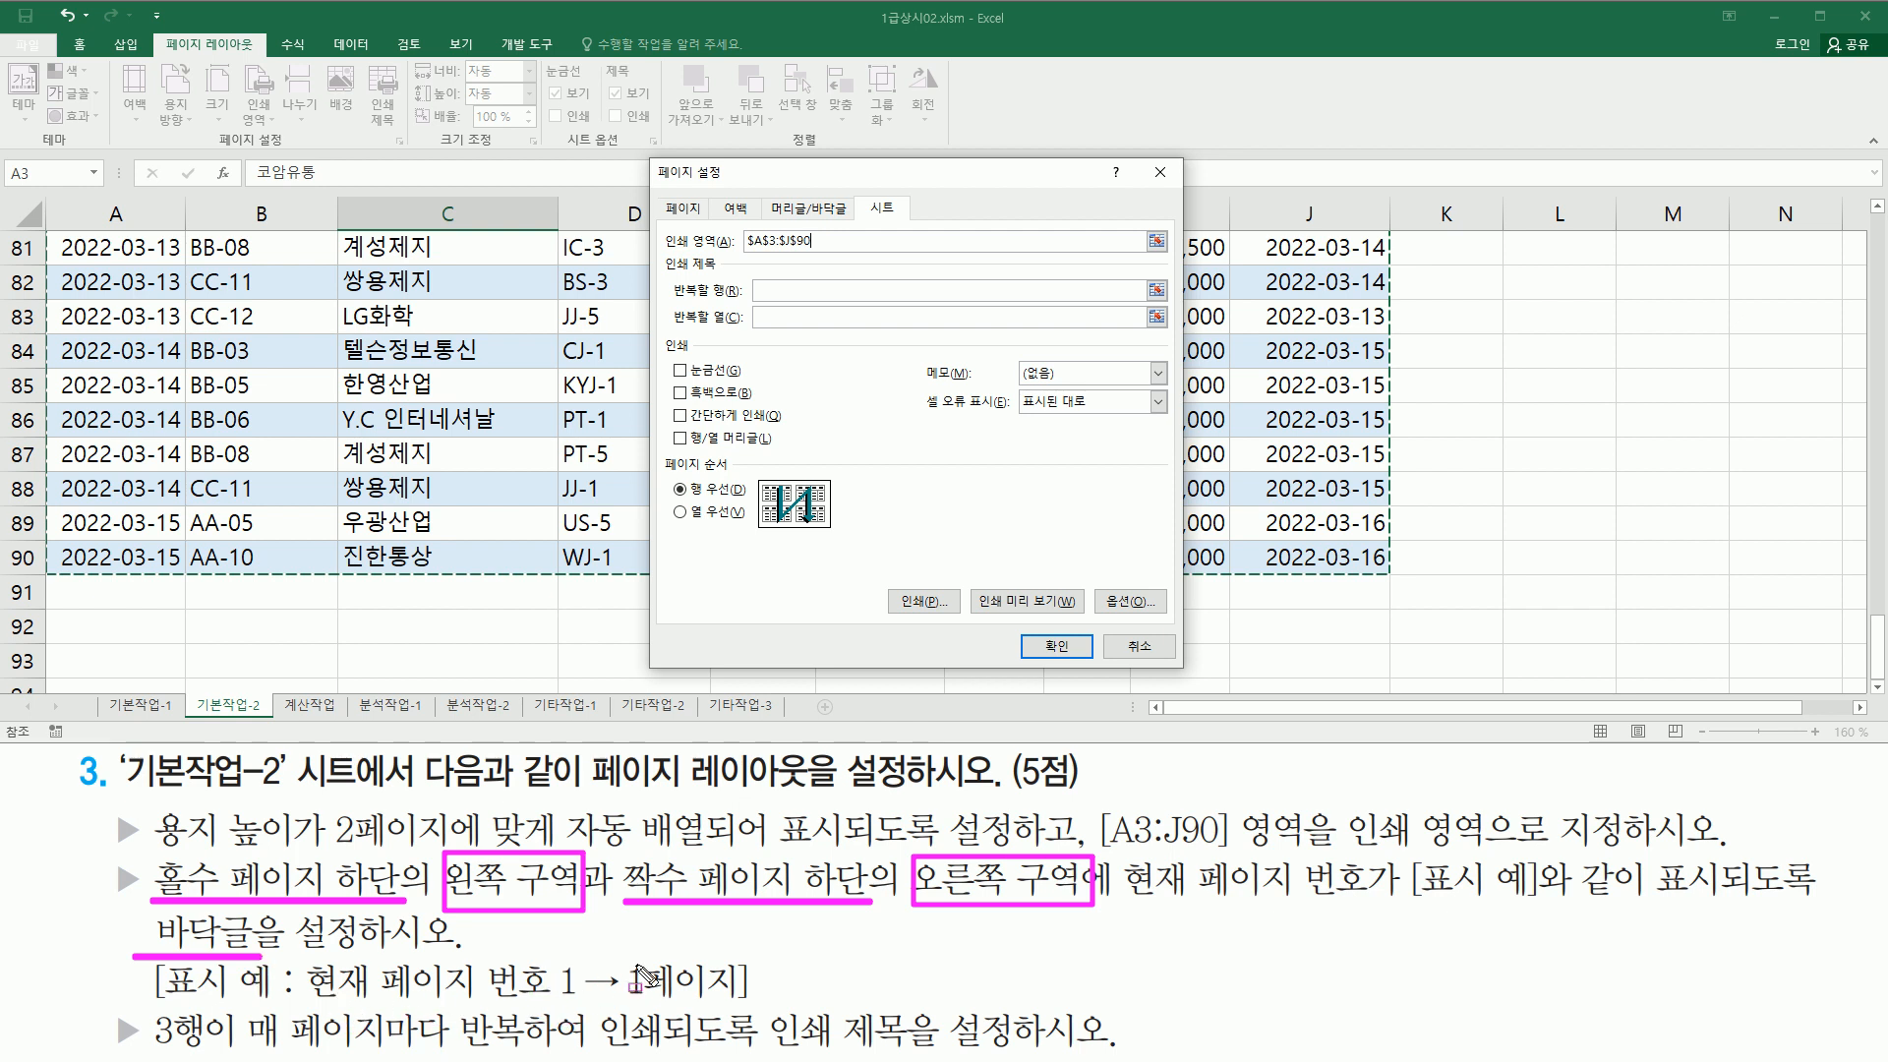
pyautogui.moveTo(620, 953); pyautogui.dragTo(741, 1009)
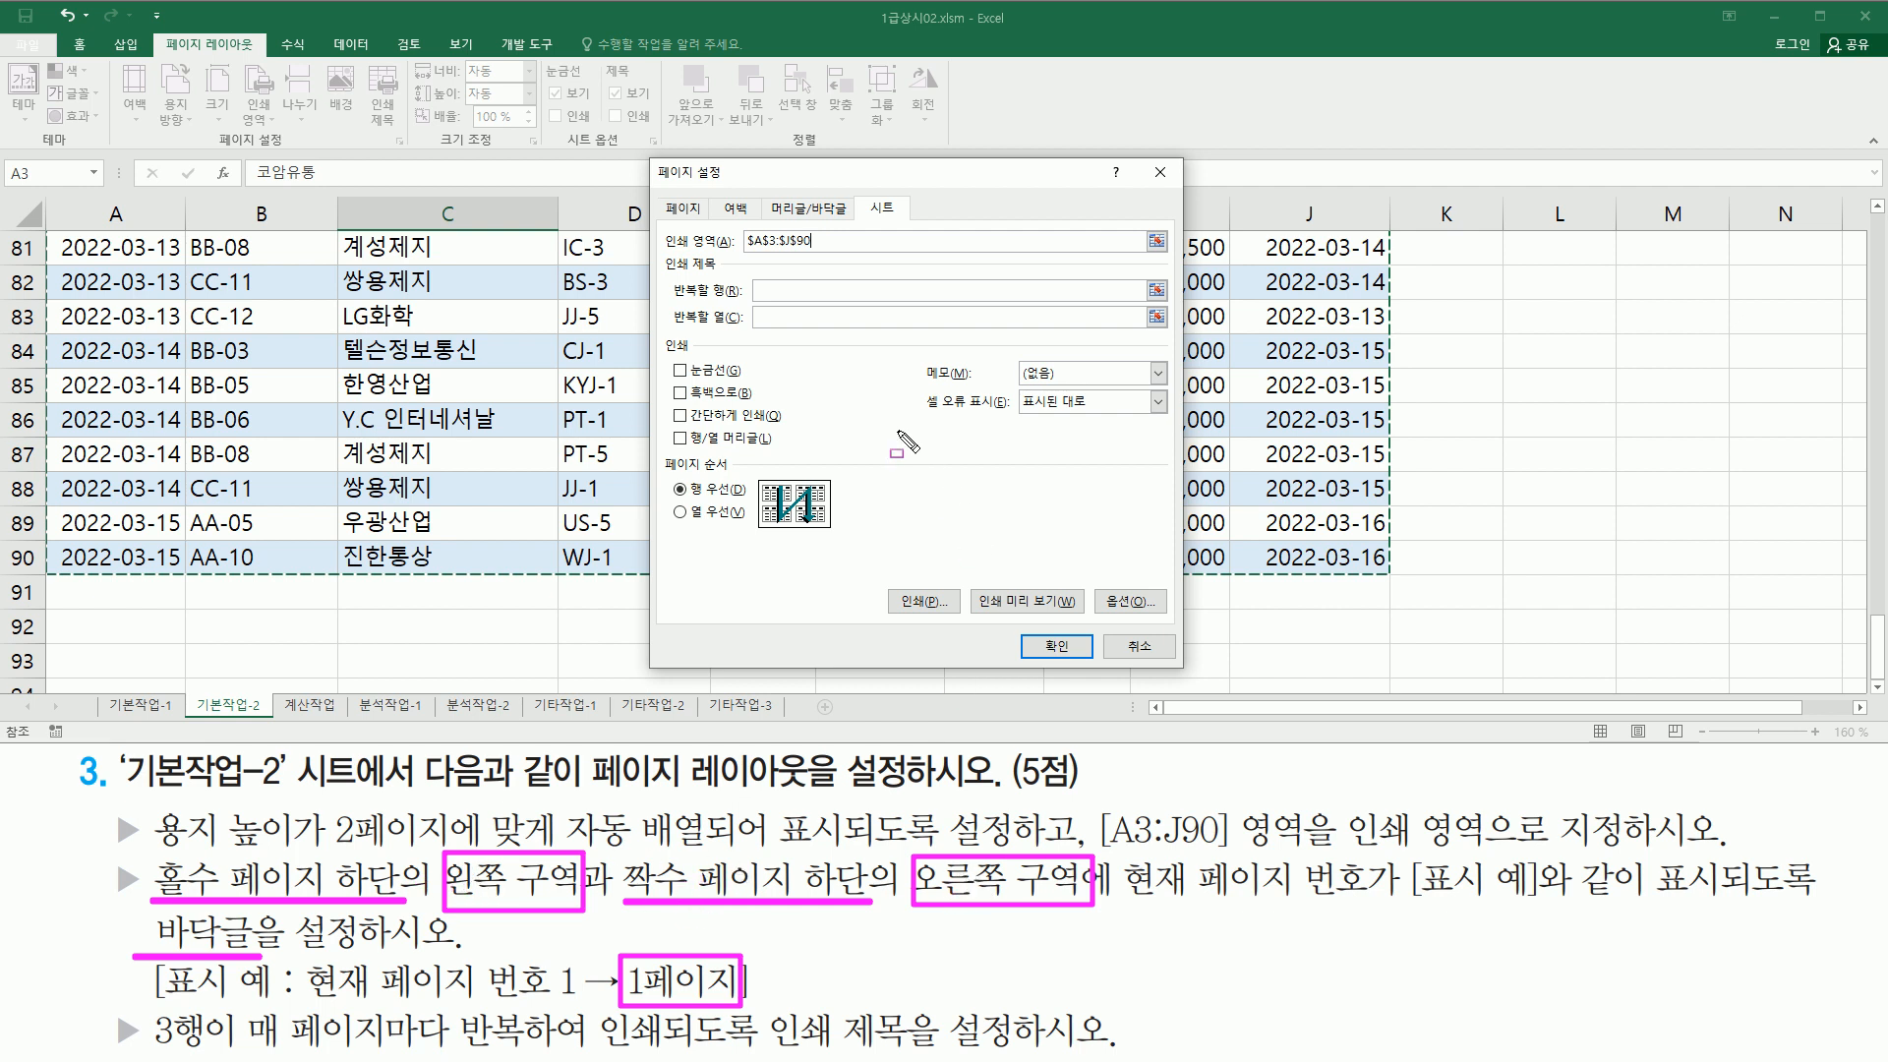
pyautogui.moveTo(769, 192); pyautogui.dragTo(867, 212)
pyautogui.click(829, 210)
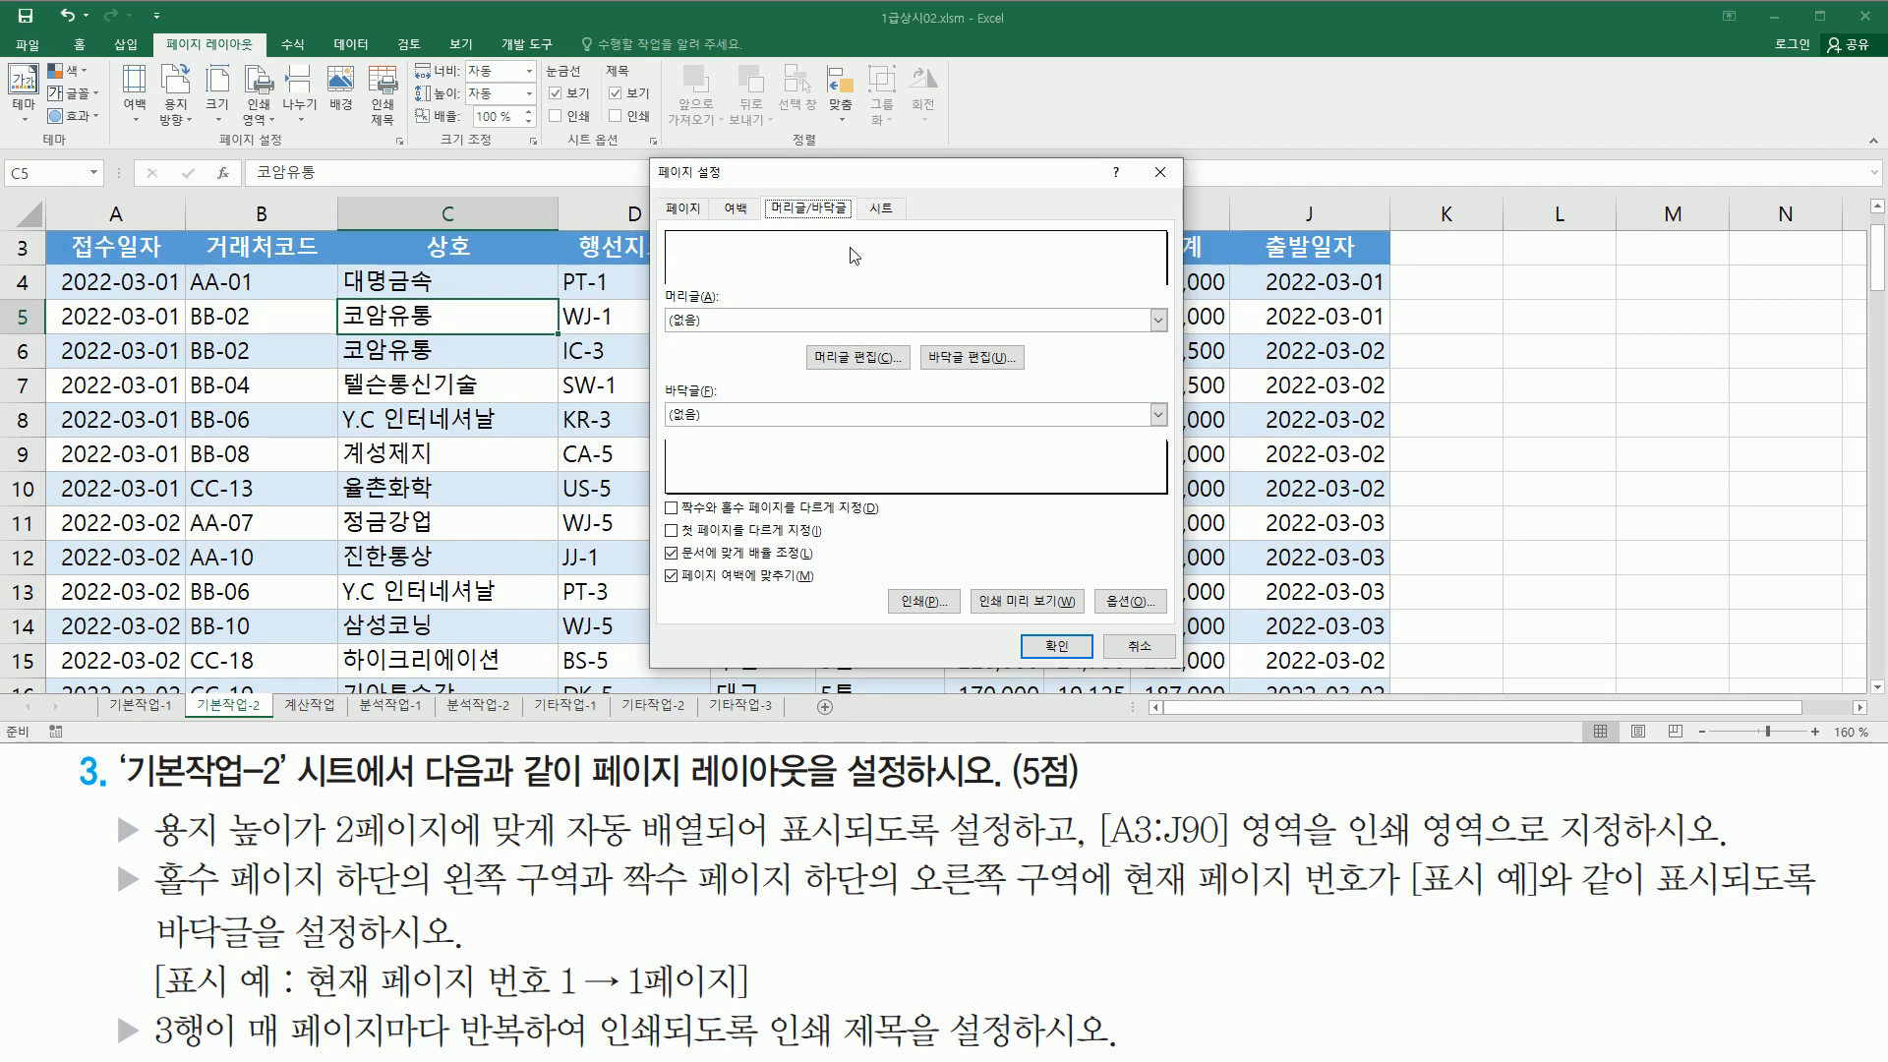
pyautogui.hotkey('alt', 'f')
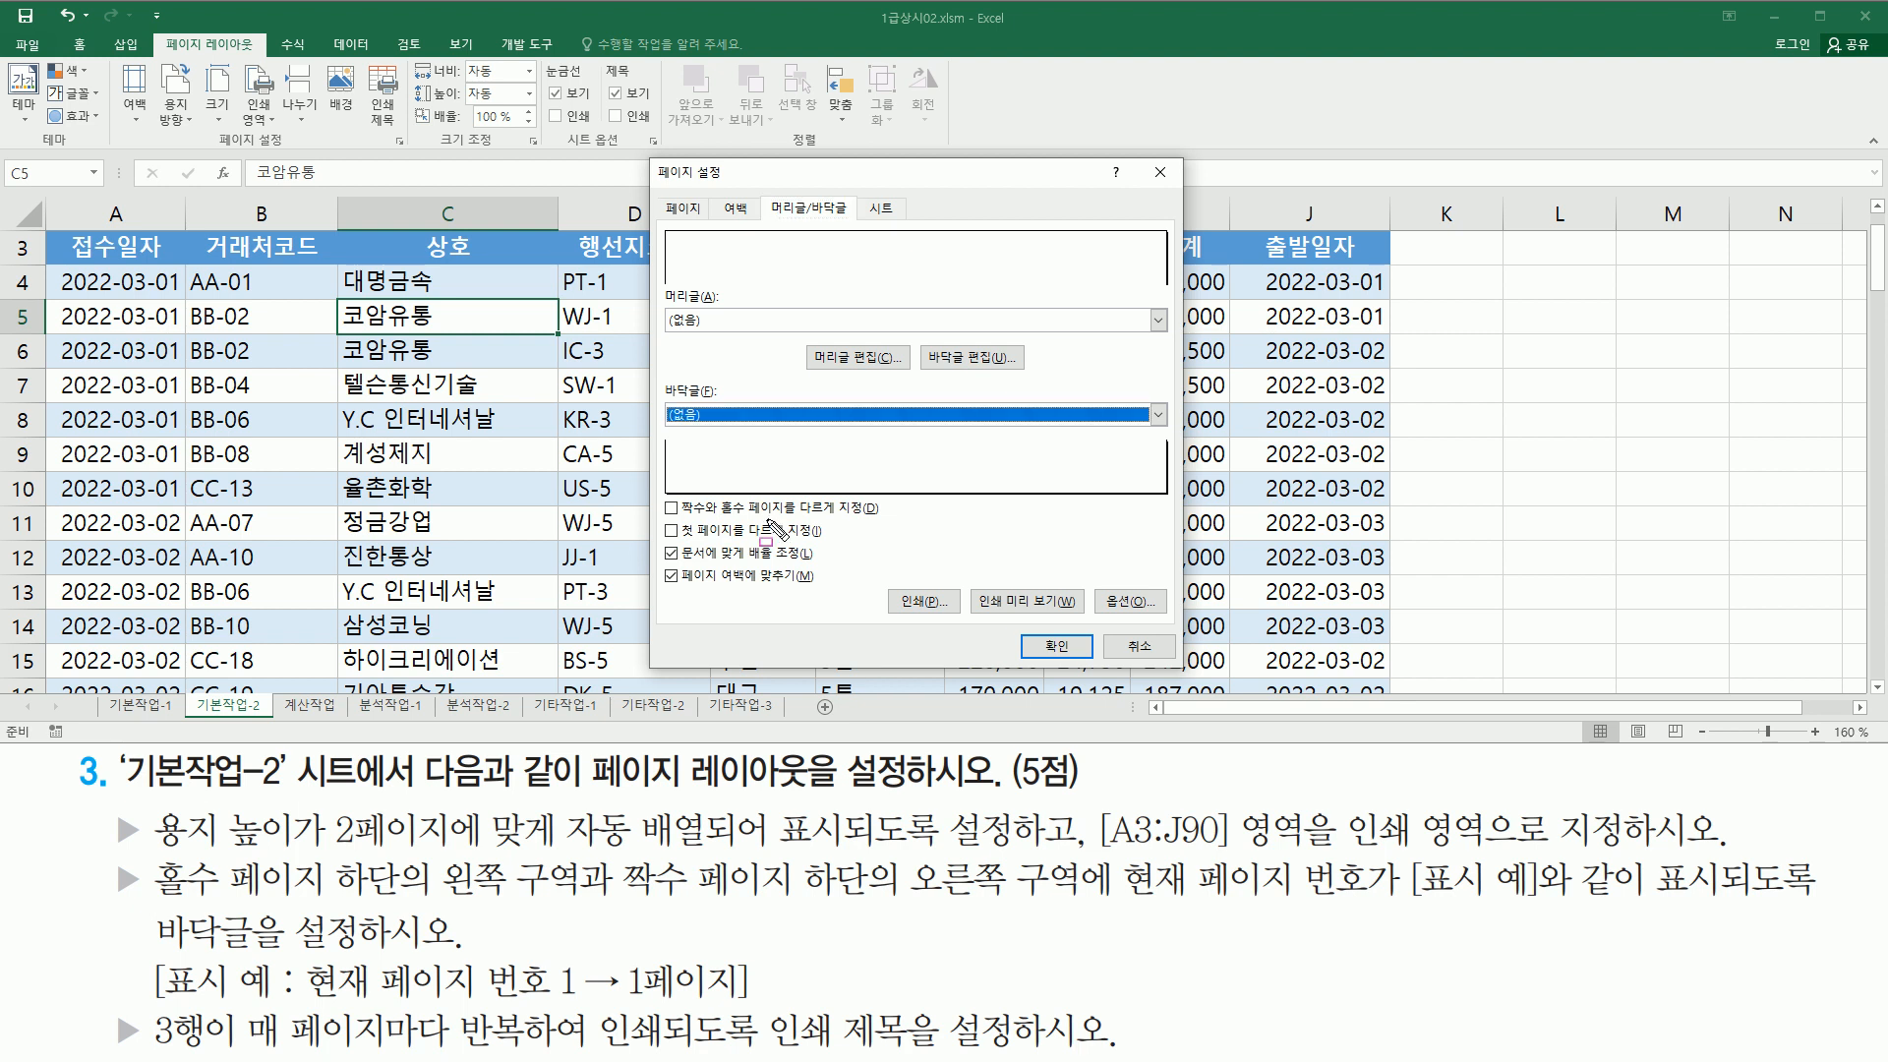
pyautogui.moveTo(659, 495); pyautogui.dragTo(909, 525)
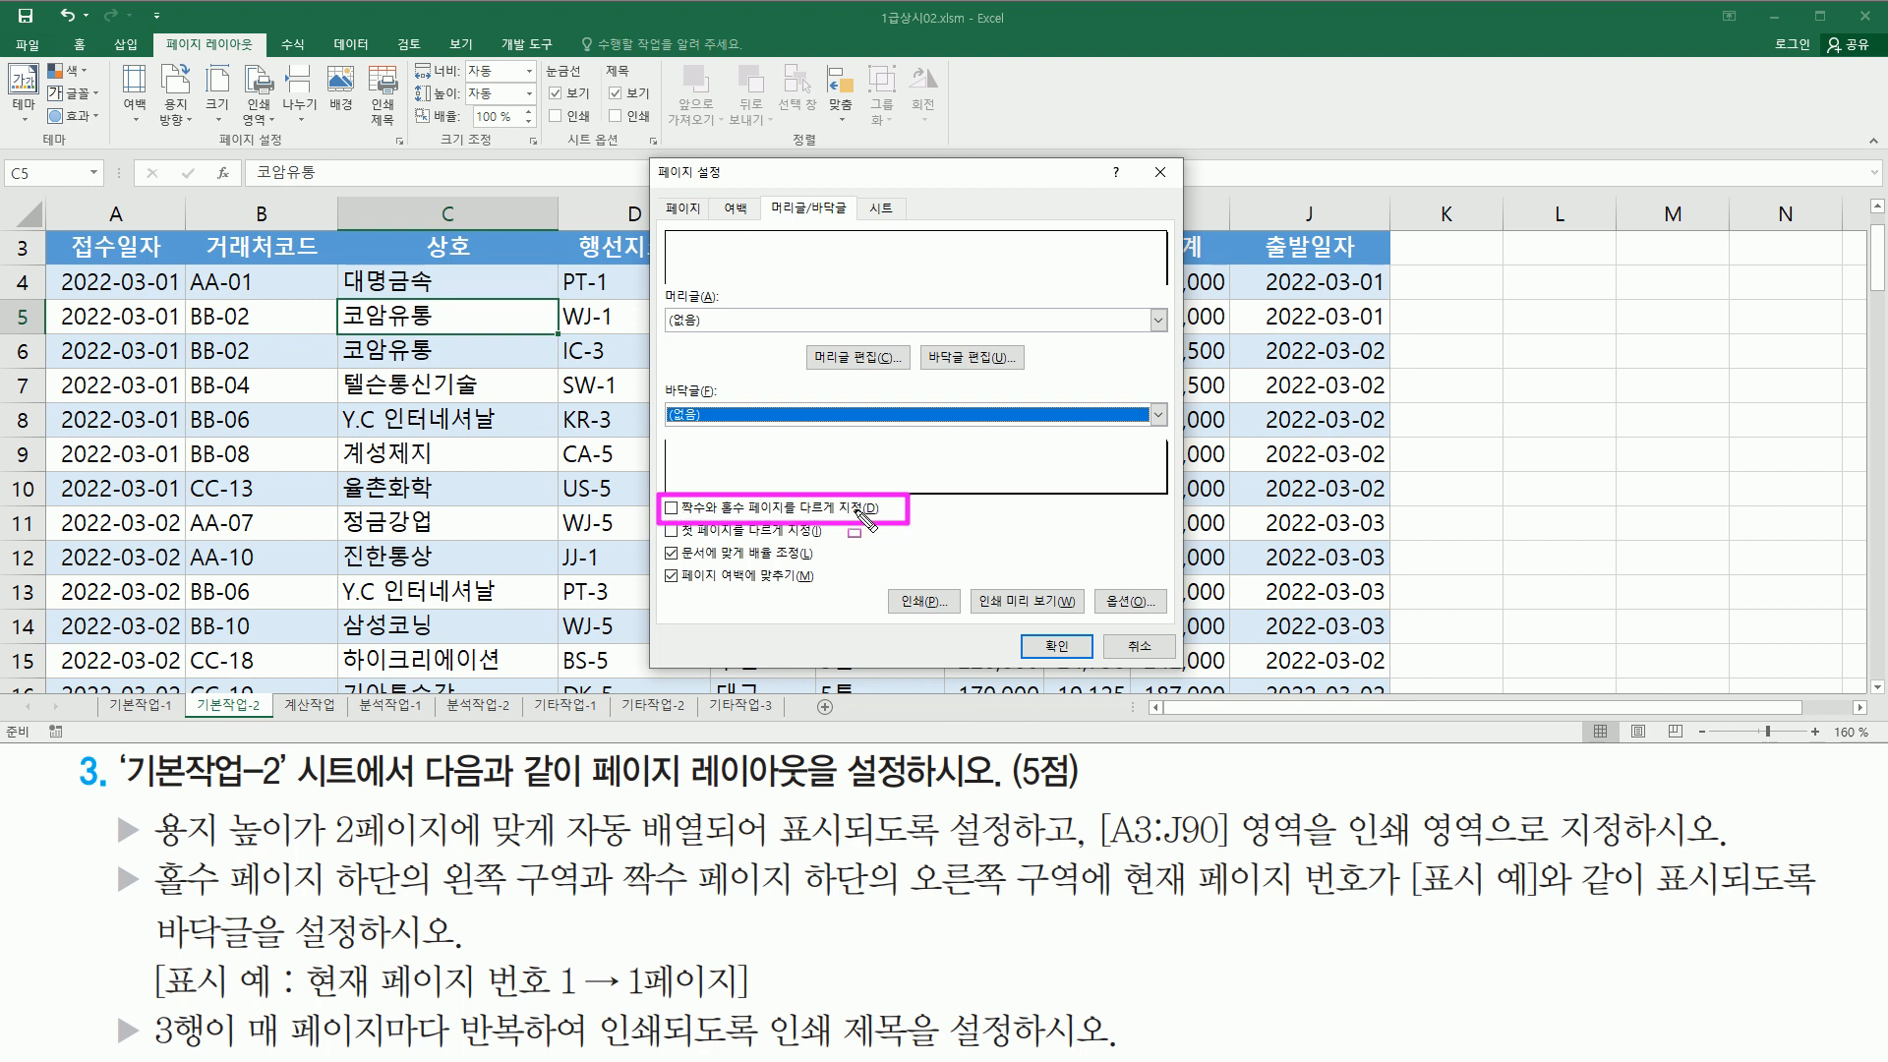
pyautogui.click(671, 508)
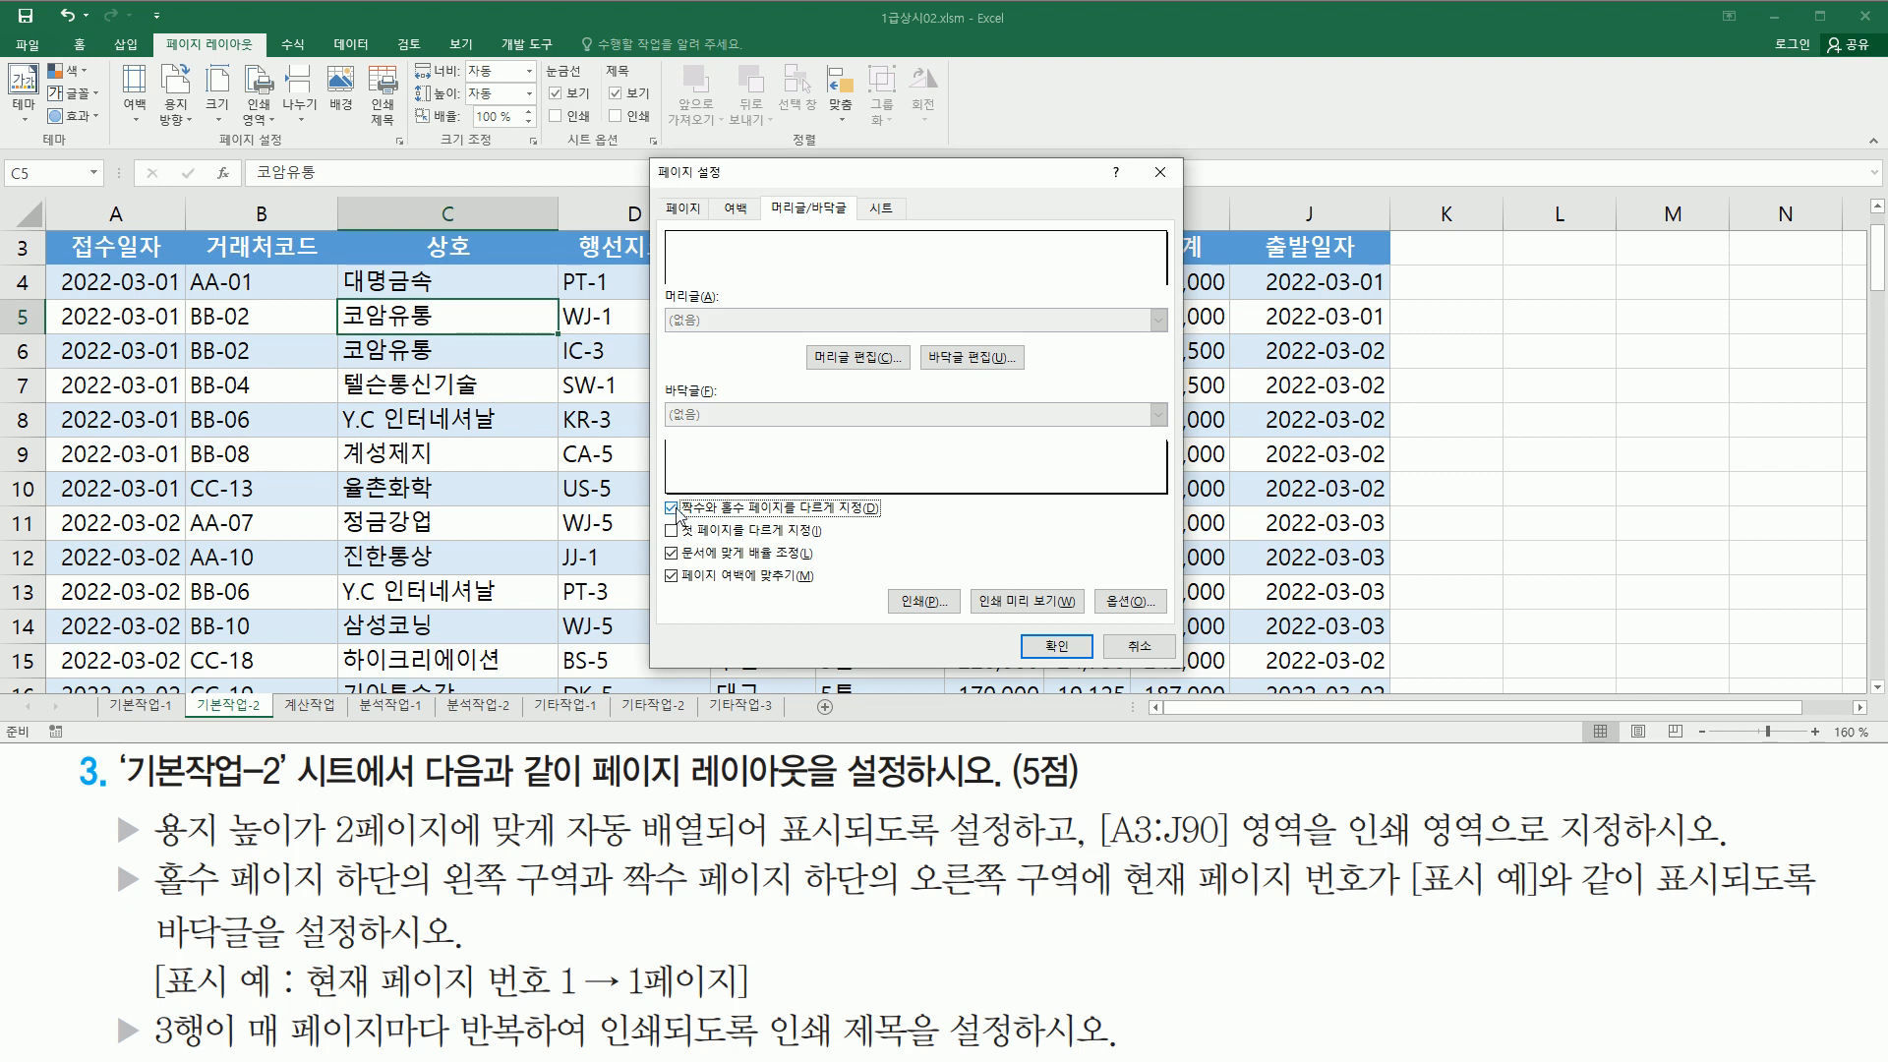
# Step: Enter &[페이지 번호]페이지 in the left section of the odd-page footer, using the page number code
pyautogui.click(970, 362)
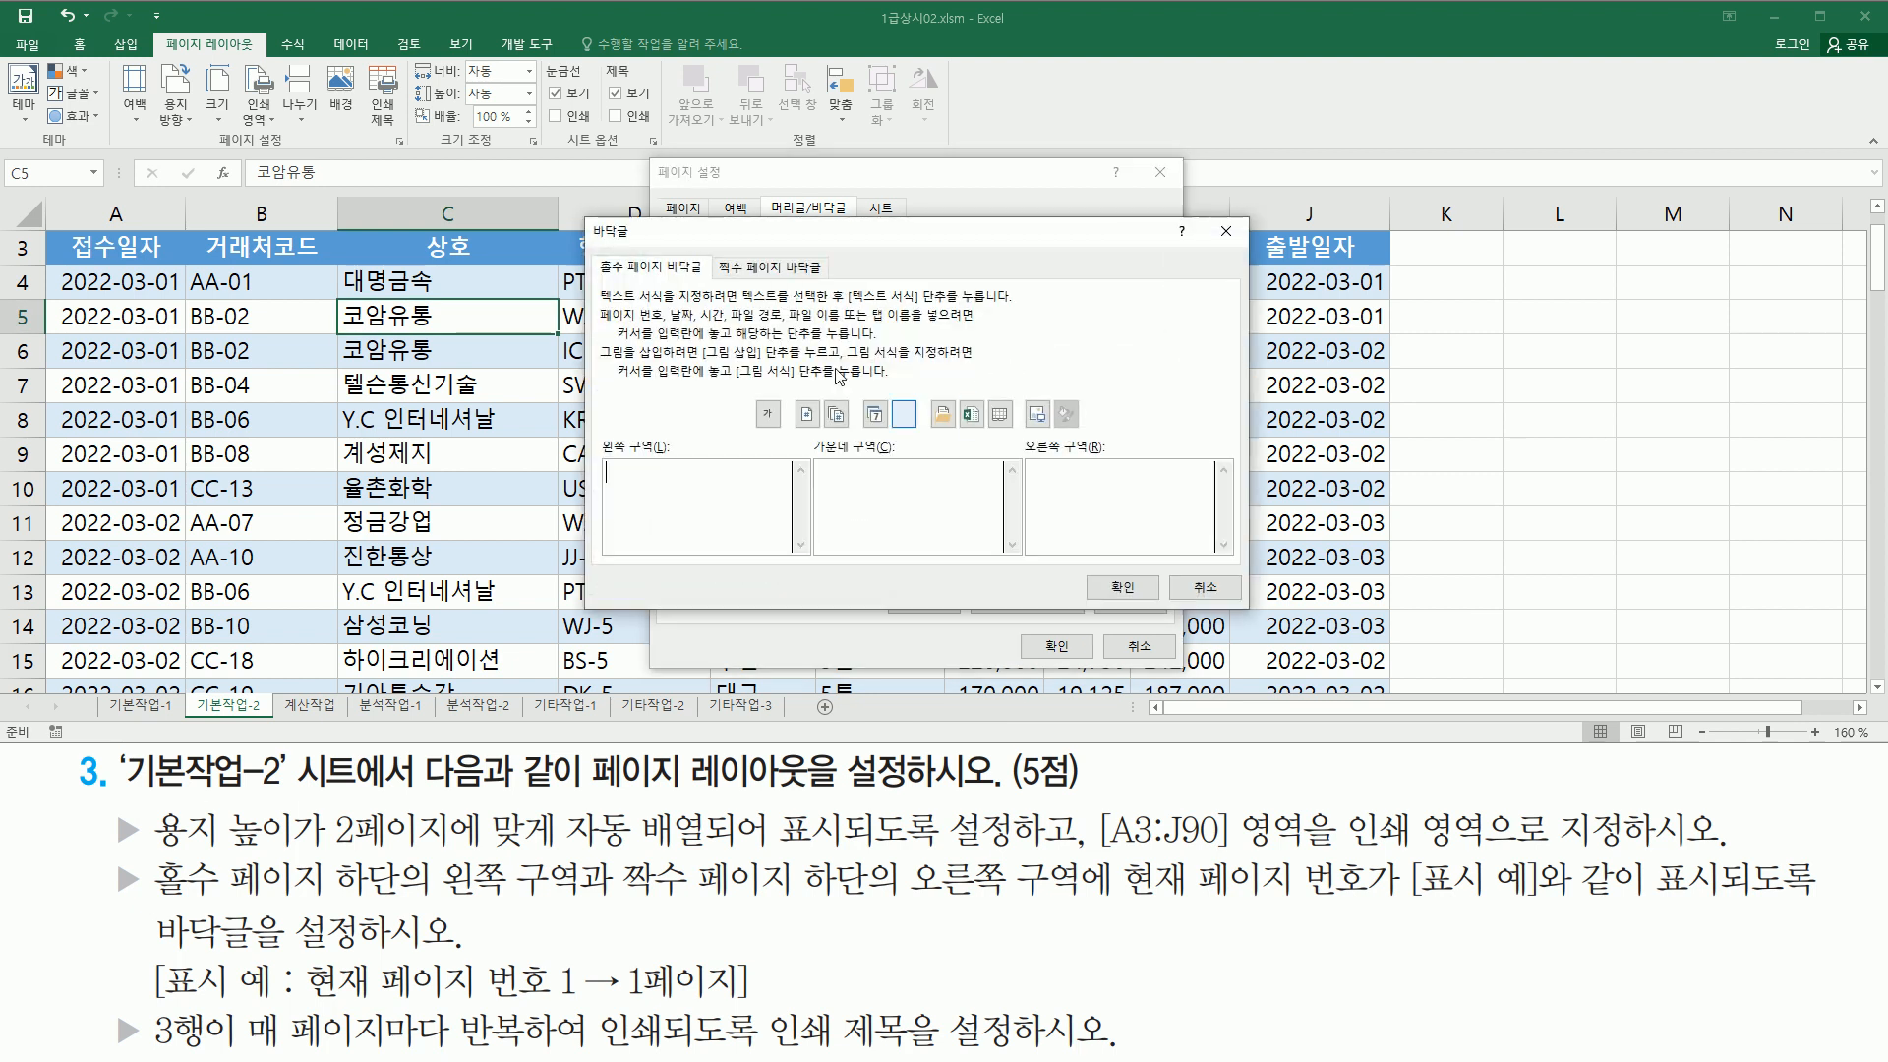
pyautogui.moveTo(597, 259); pyautogui.dragTo(829, 283)
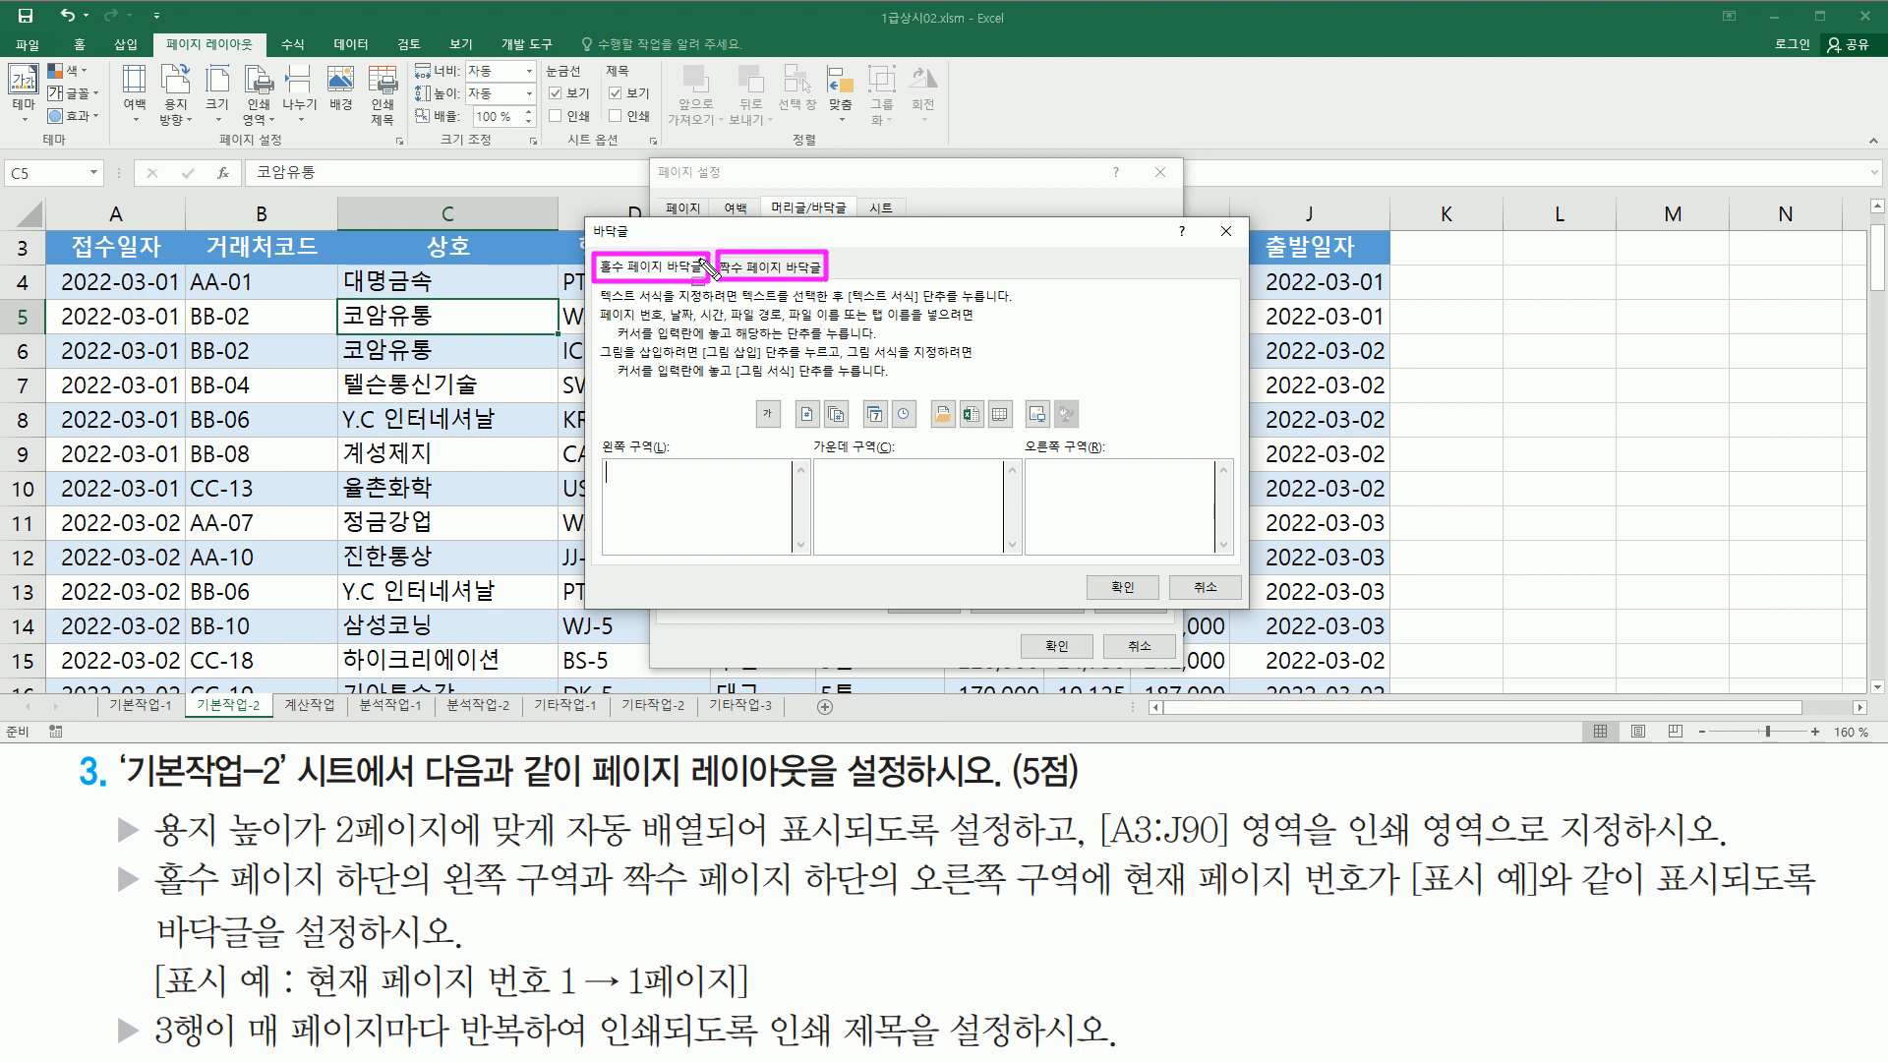
pyautogui.moveTo(434, 907)
pyautogui.mouseDown()
pyautogui.moveTo(588, 917)
pyautogui.moveTo(583, 858)
pyautogui.mouseUp()
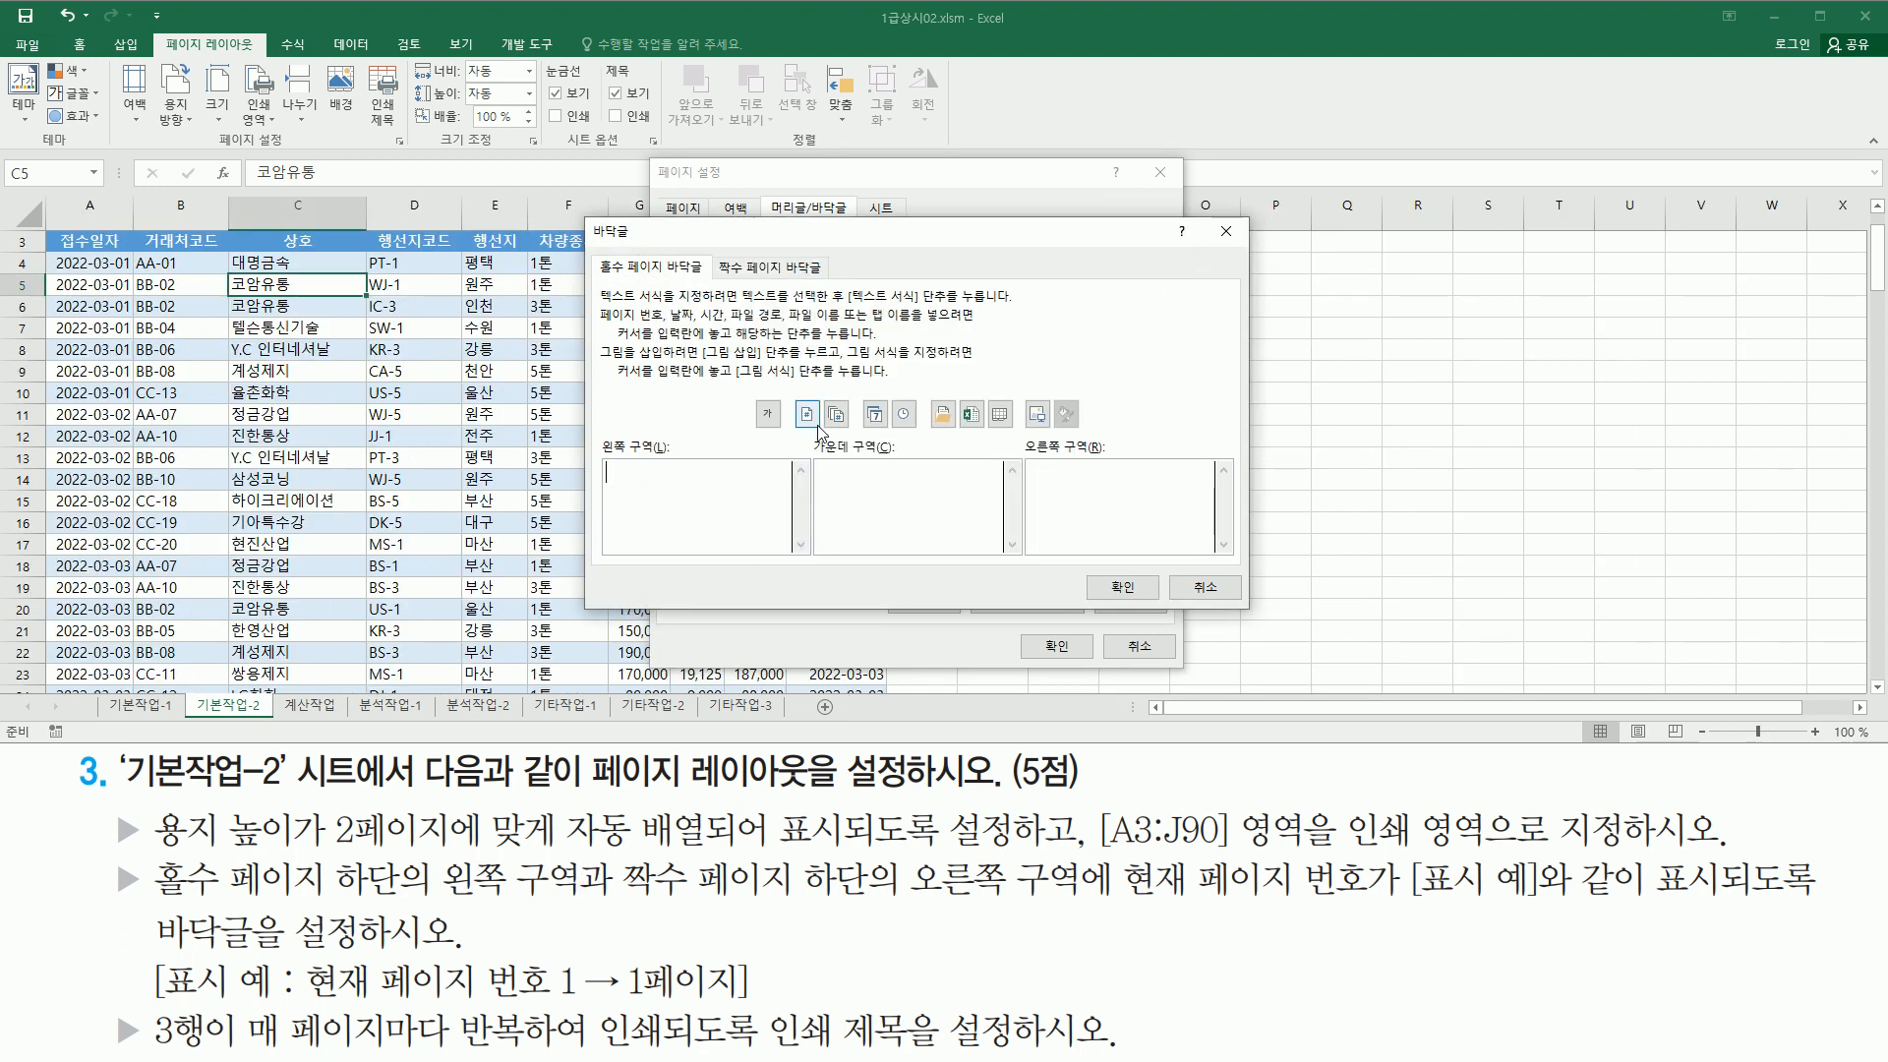
pyautogui.click(806, 414)
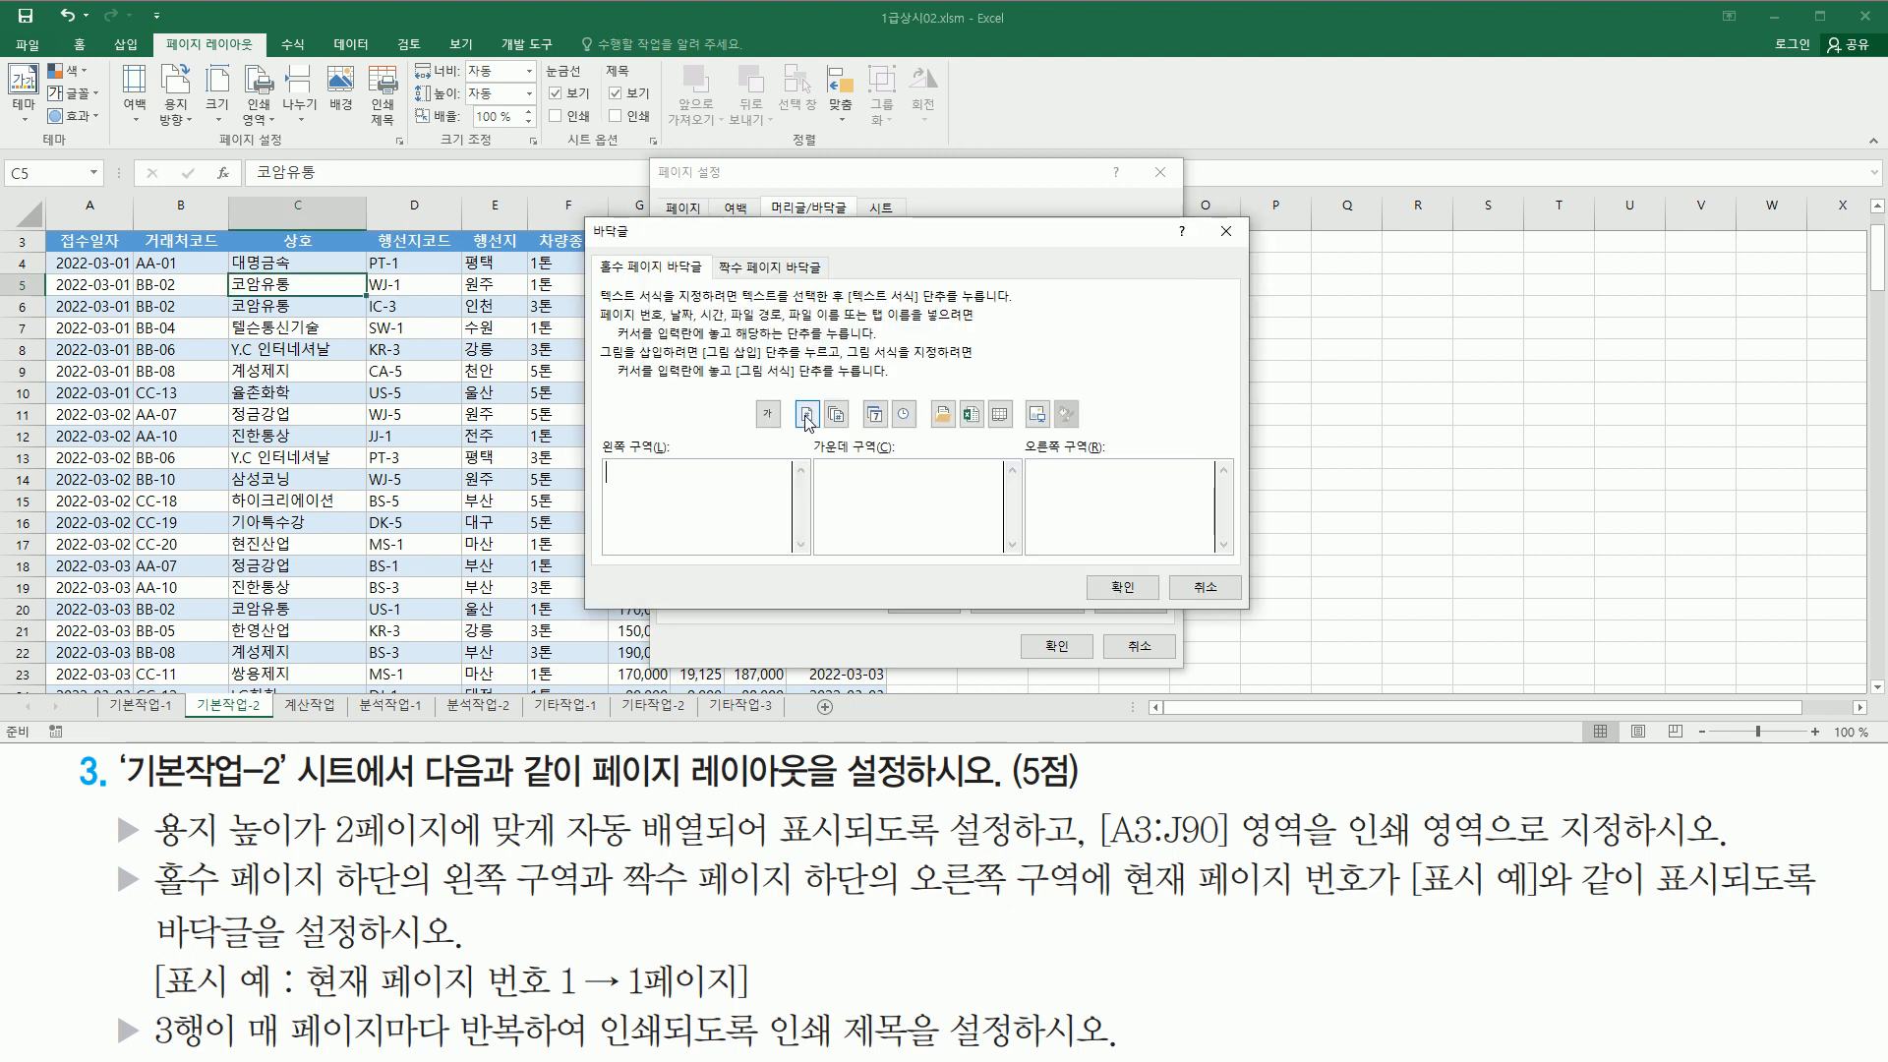
pyautogui.click(807, 414)
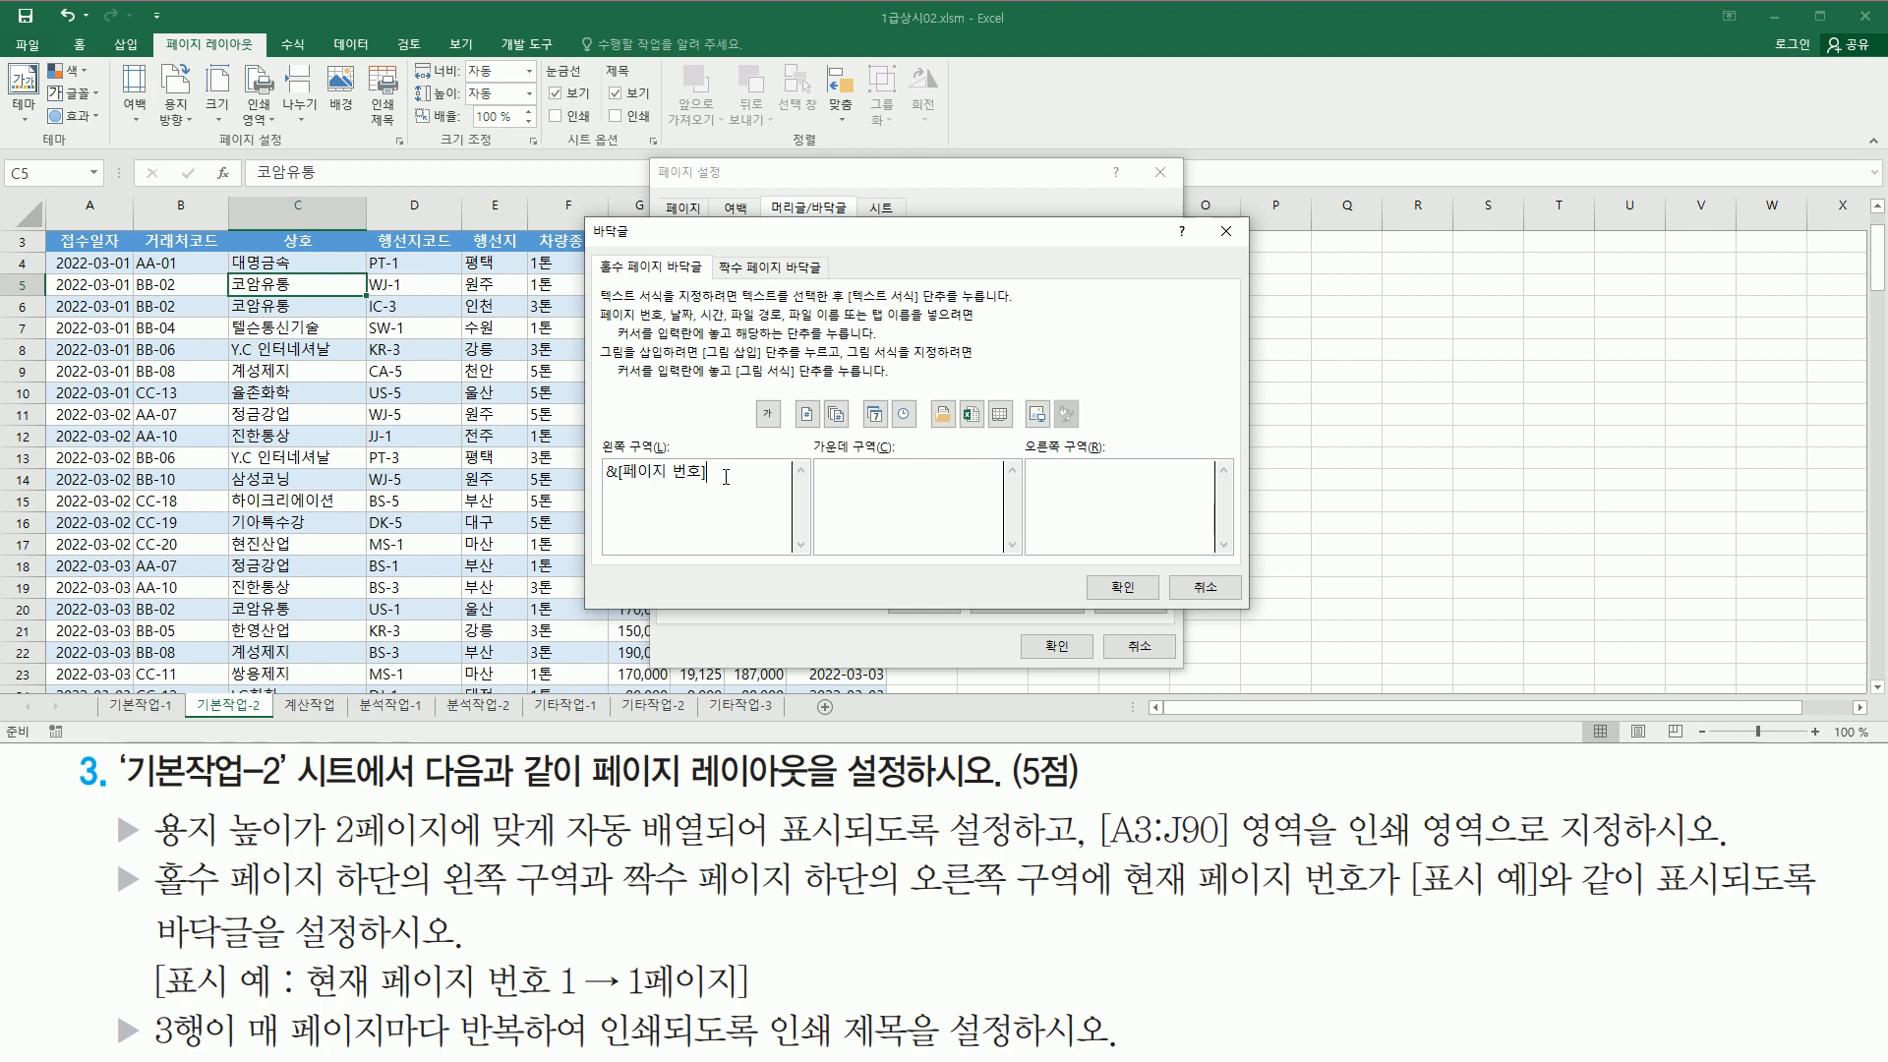
pyautogui.write('페이지')
# Step: Enter &[페이지 번호]페이지 in the right section of the even-page footer and accept the footers
pyautogui.click(740, 269)
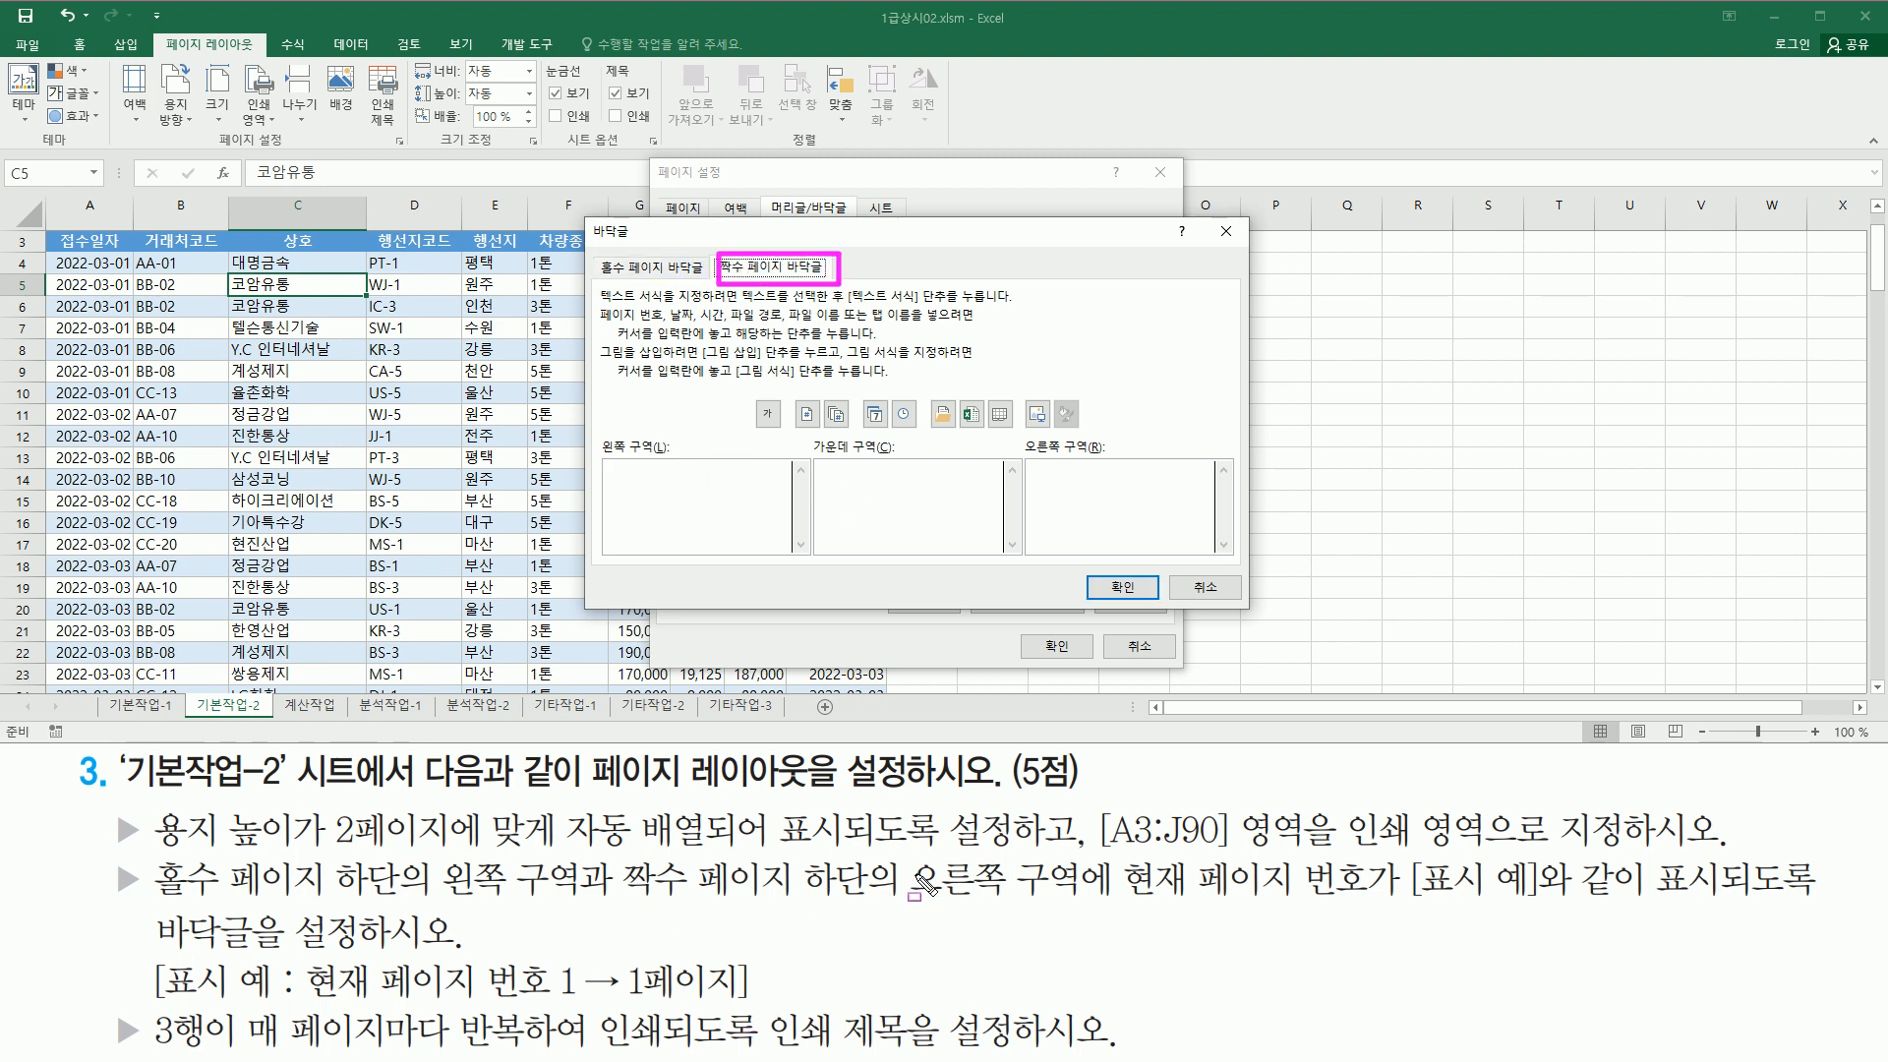
pyautogui.moveTo(897, 850)
pyautogui.mouseDown()
pyautogui.moveTo(973, 907)
pyautogui.moveTo(1087, 910)
pyautogui.mouseUp()
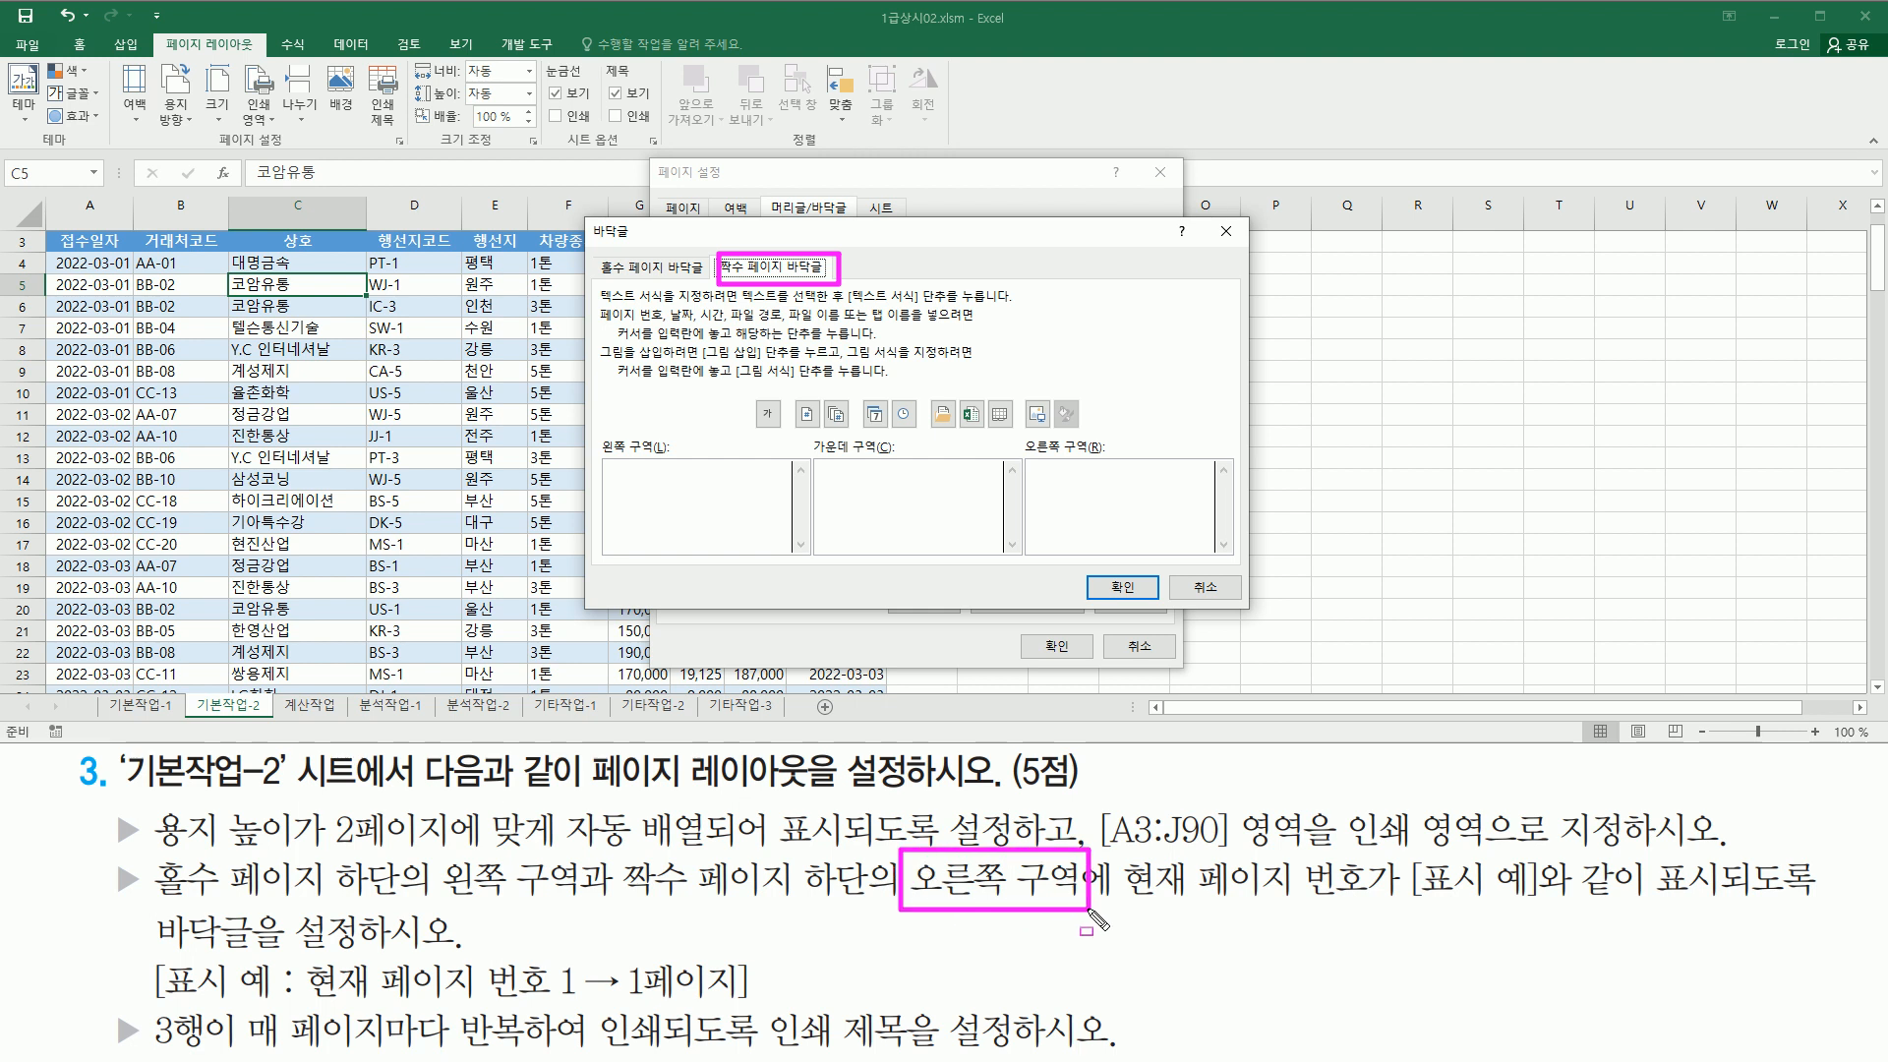
pyautogui.click(1092, 491)
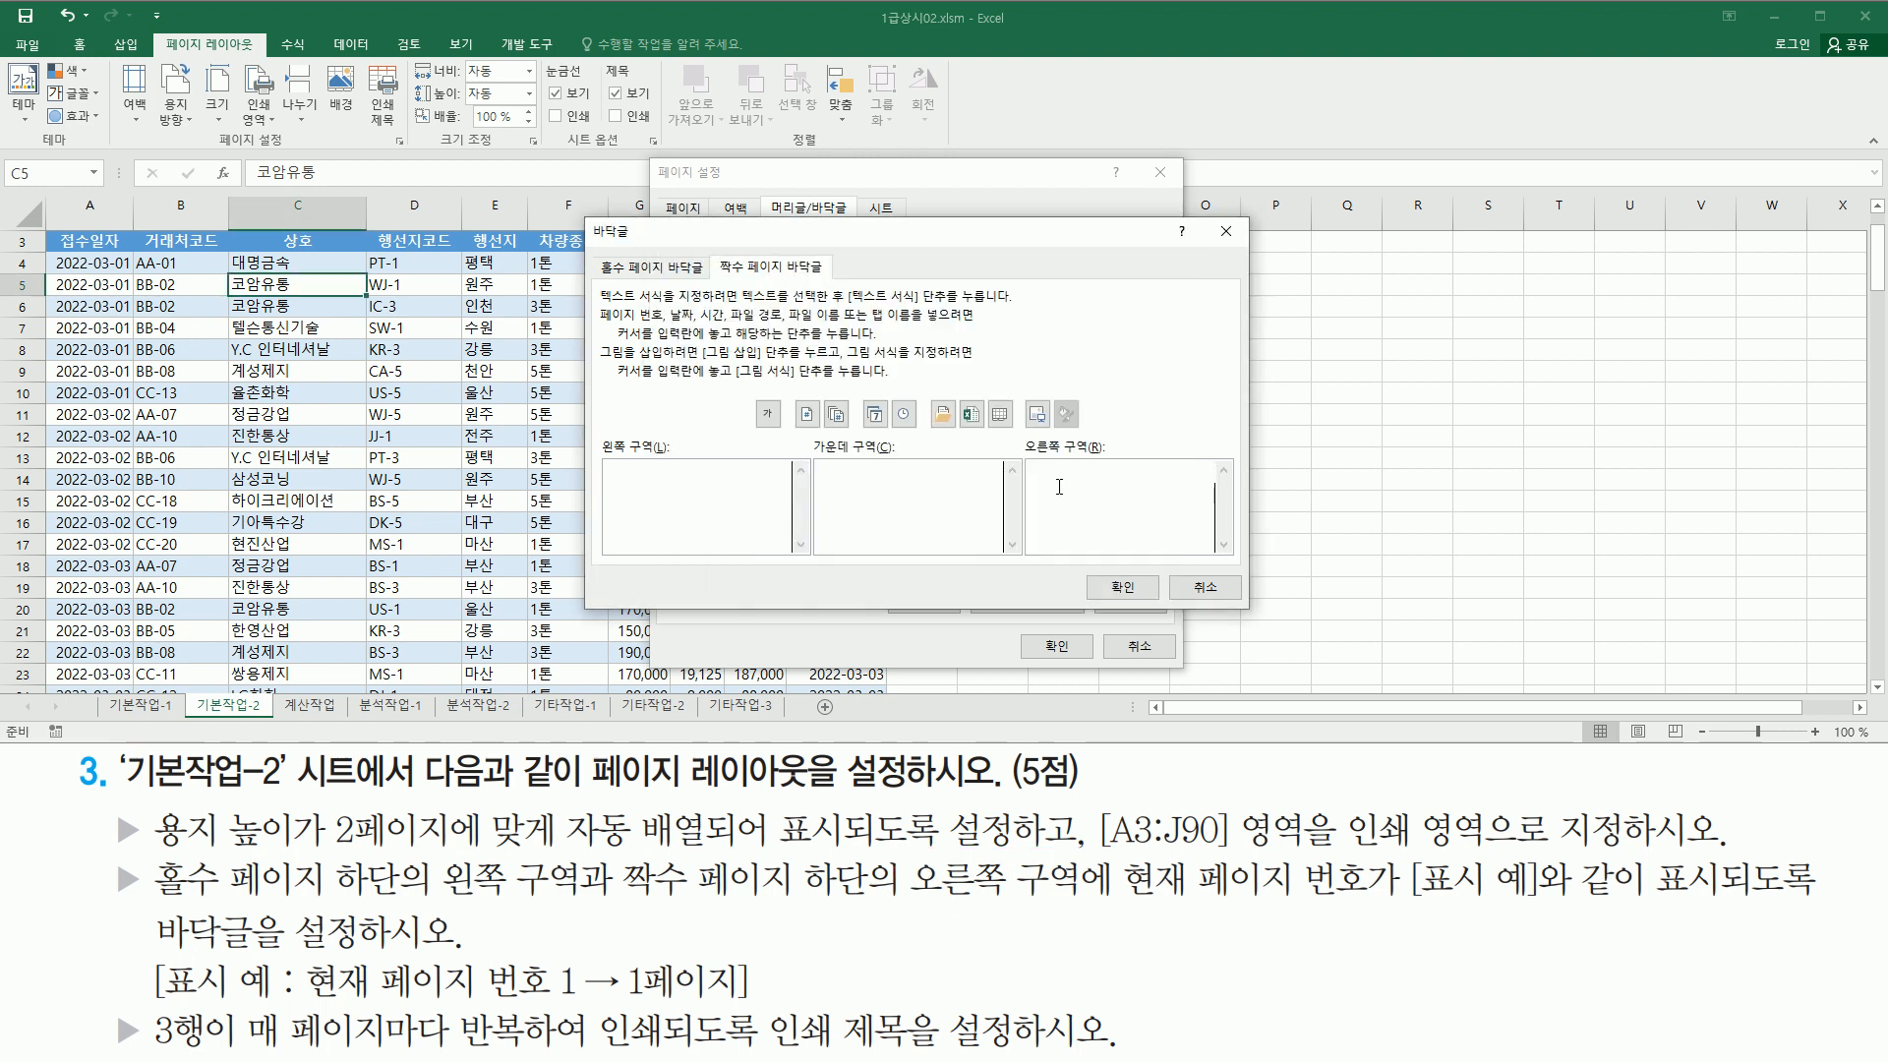
pyautogui.click(806, 413)
pyautogui.write('ㅍ')
pyautogui.write('이지')
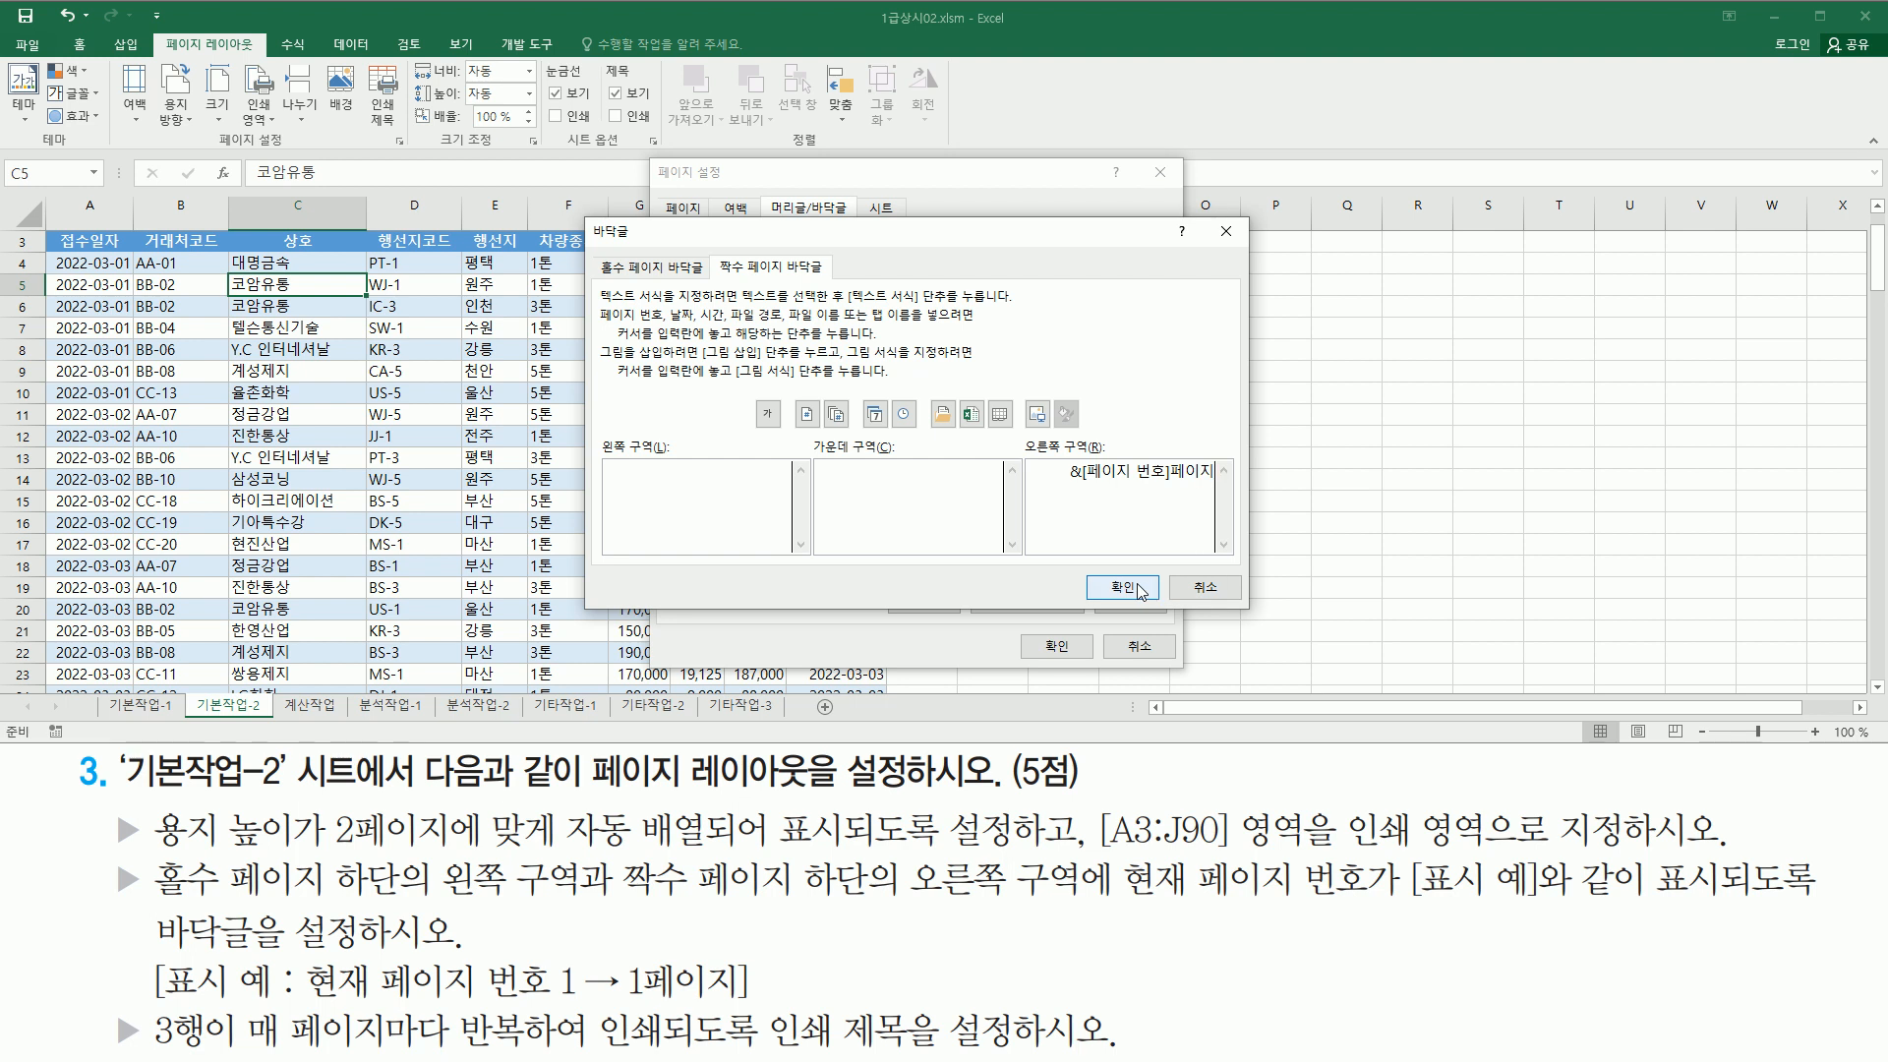
pyautogui.click(1122, 587)
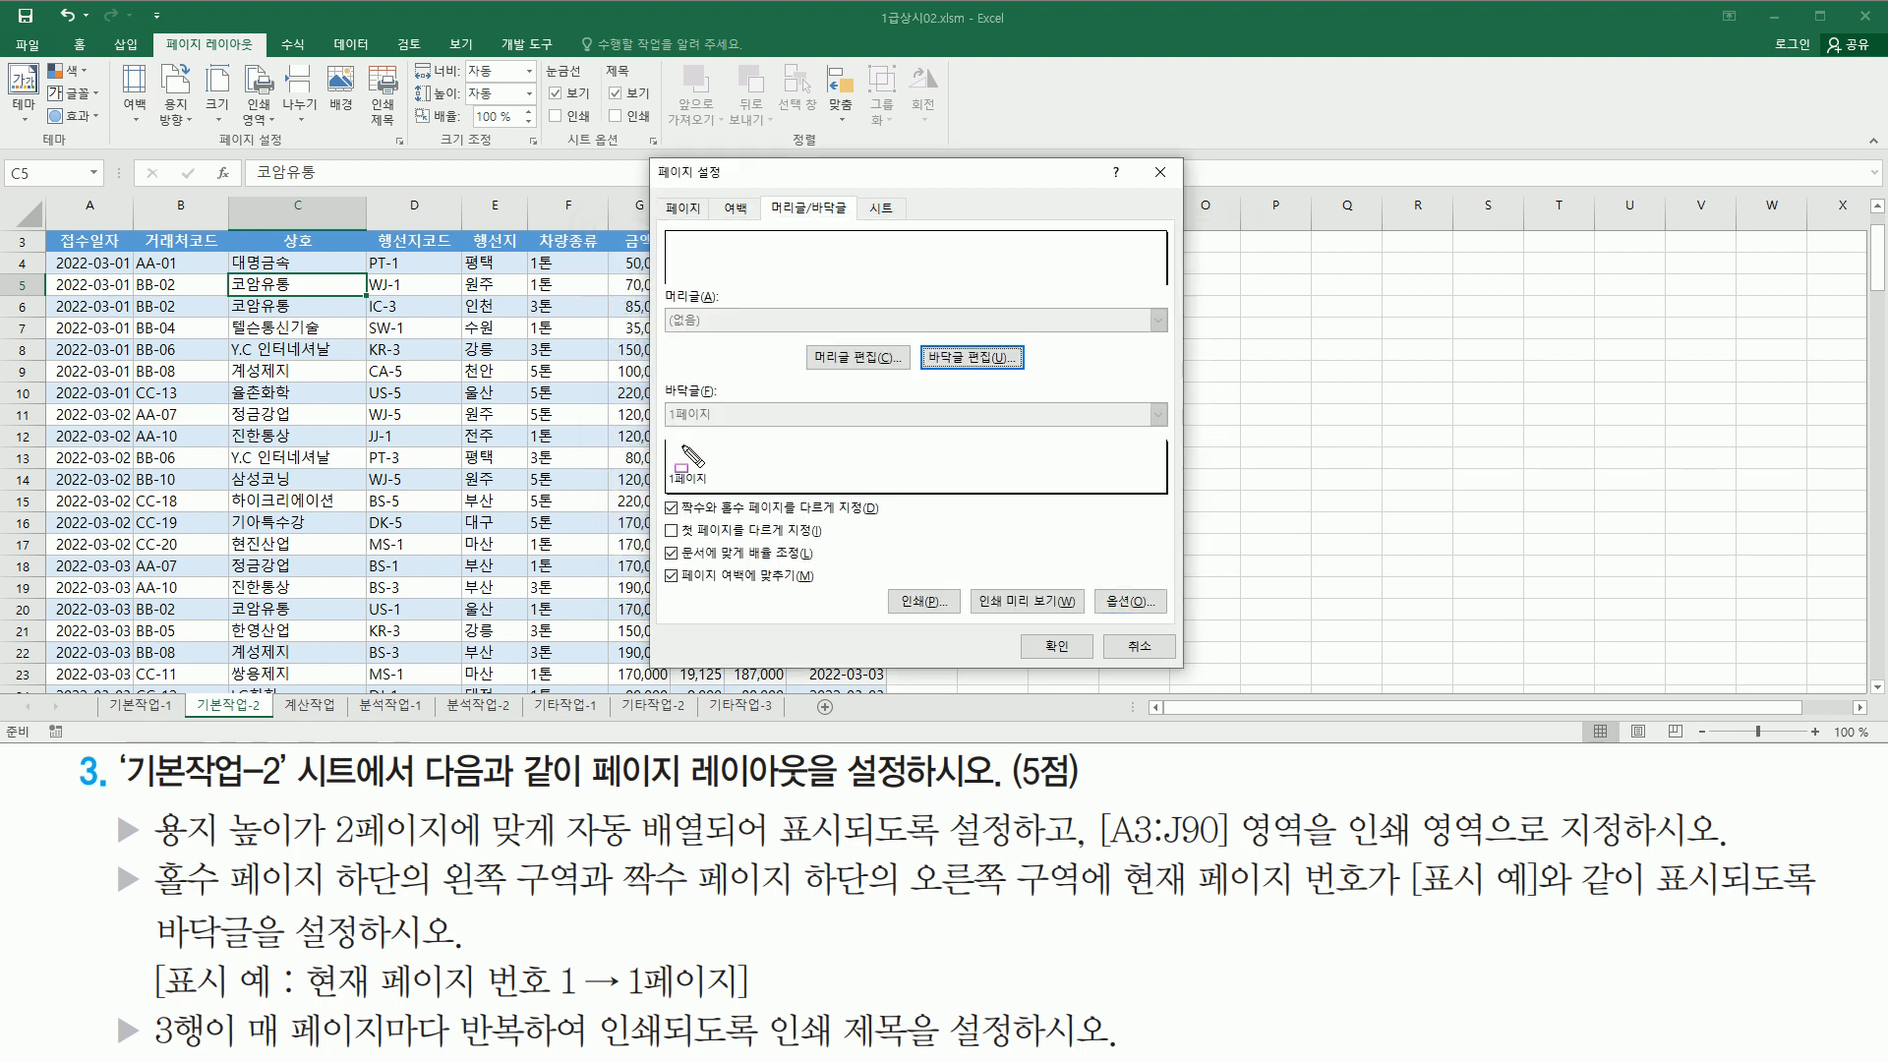
# Step: Set row 3 ($3:$3) as the repeating print title row and apply the page setup
pyautogui.moveTo(659, 434)
pyautogui.mouseDown()
pyautogui.moveTo(809, 496)
pyautogui.moveTo(1170, 497)
pyautogui.mouseUp()
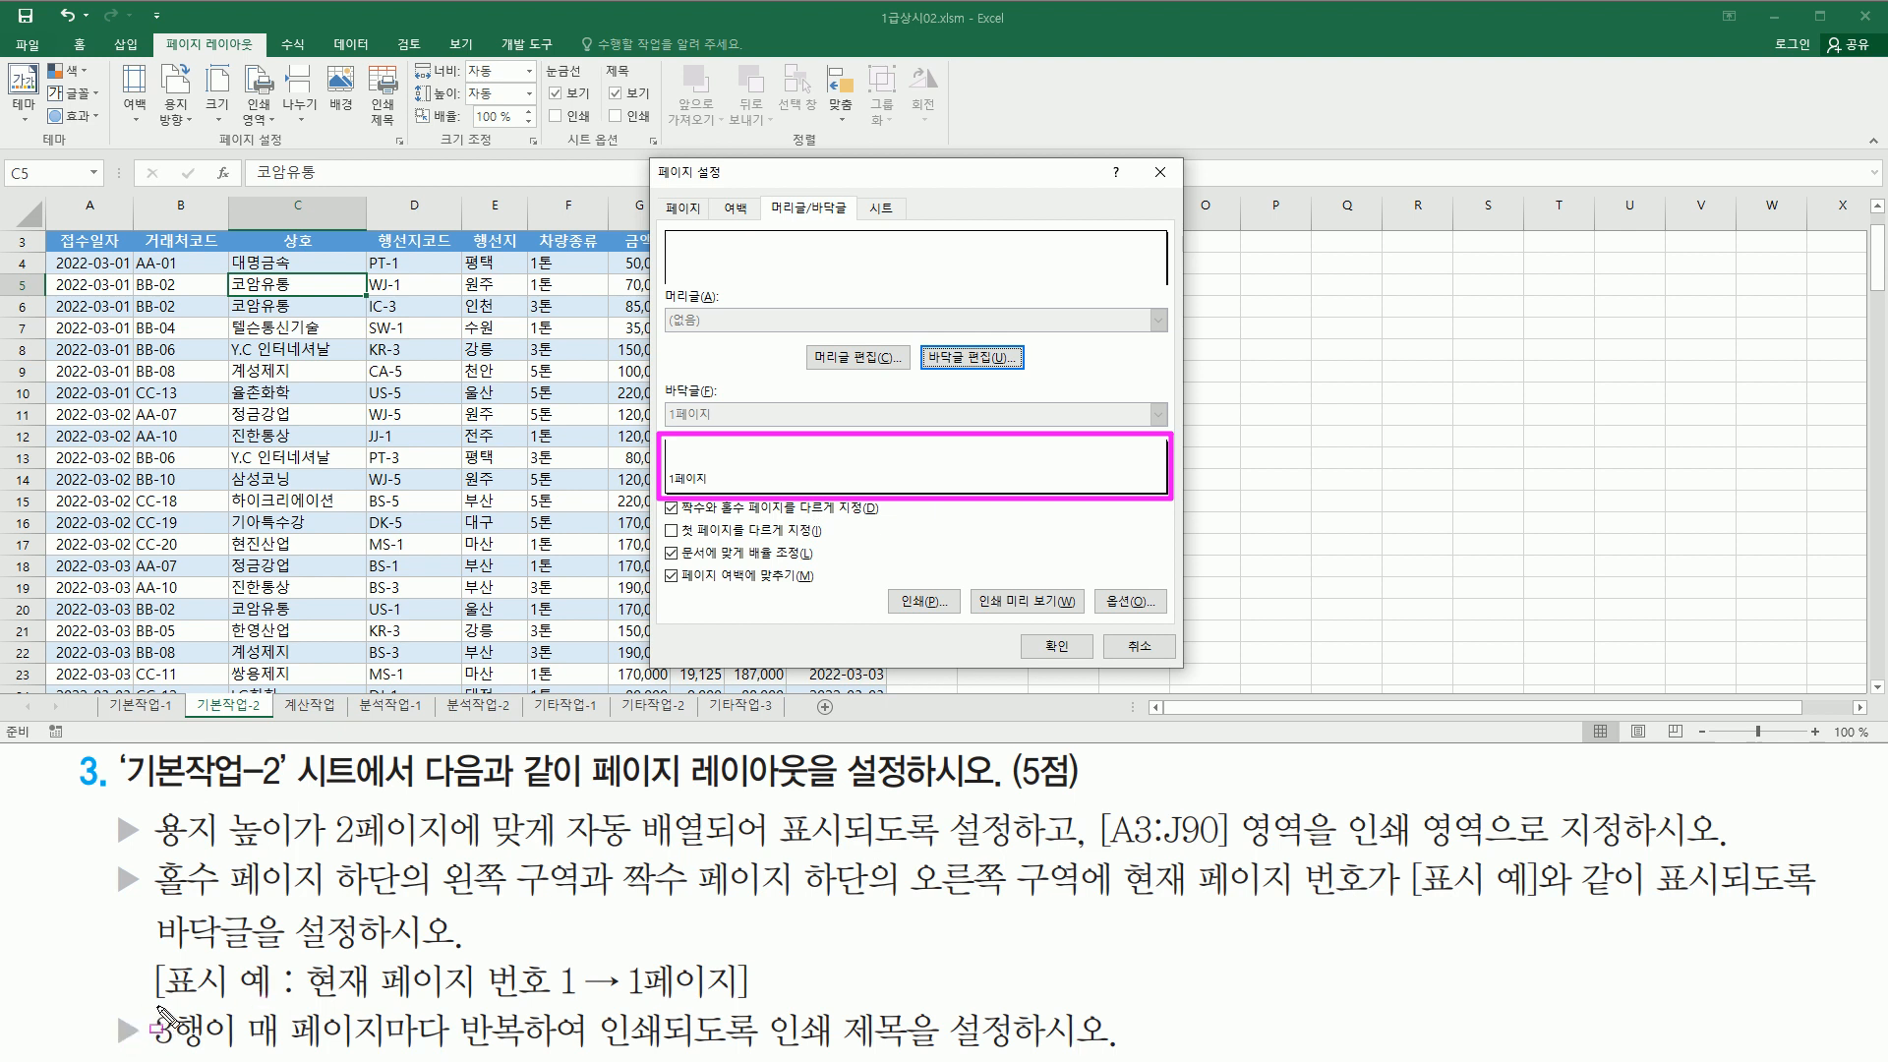
pyautogui.moveTo(145, 1005)
pyautogui.mouseDown()
pyautogui.moveTo(270, 1050)
pyautogui.moveTo(245, 1051)
pyautogui.moveTo(1071, 1052)
pyautogui.mouseUp()
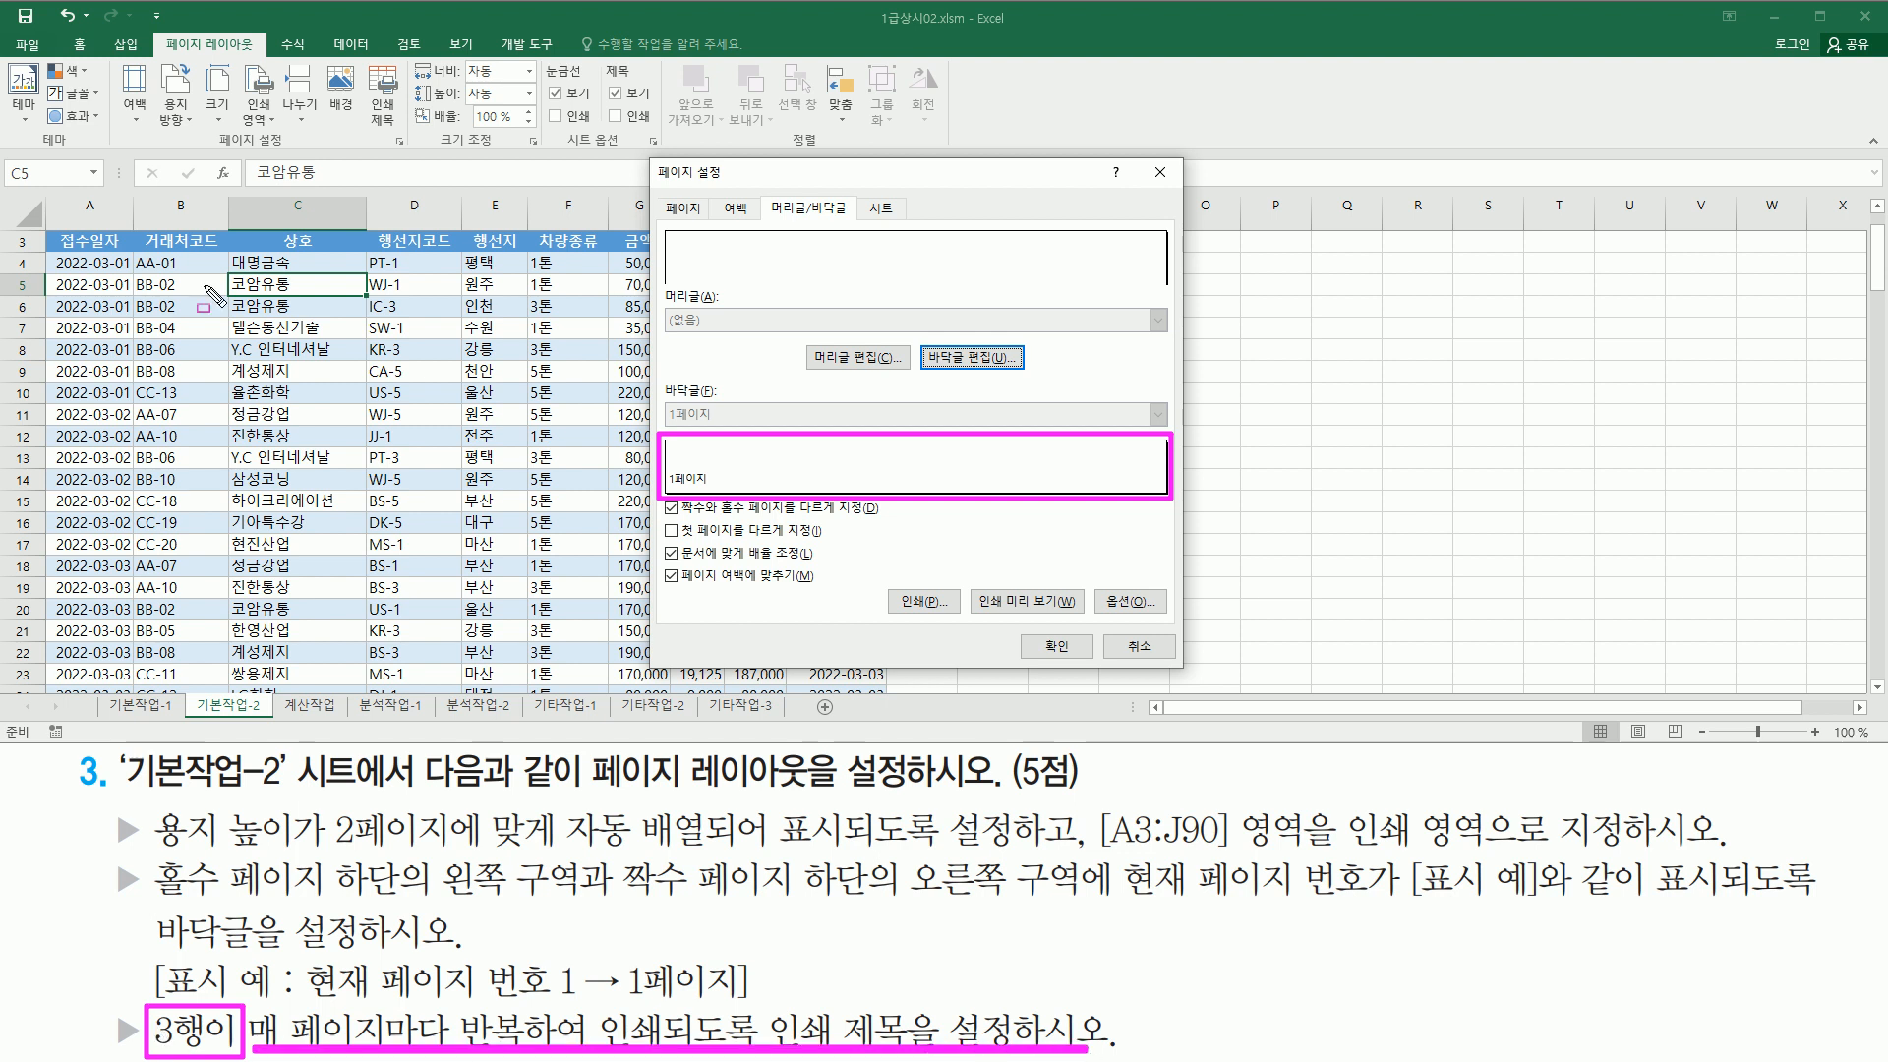
pyautogui.moveTo(40, 229); pyautogui.dragTo(639, 258)
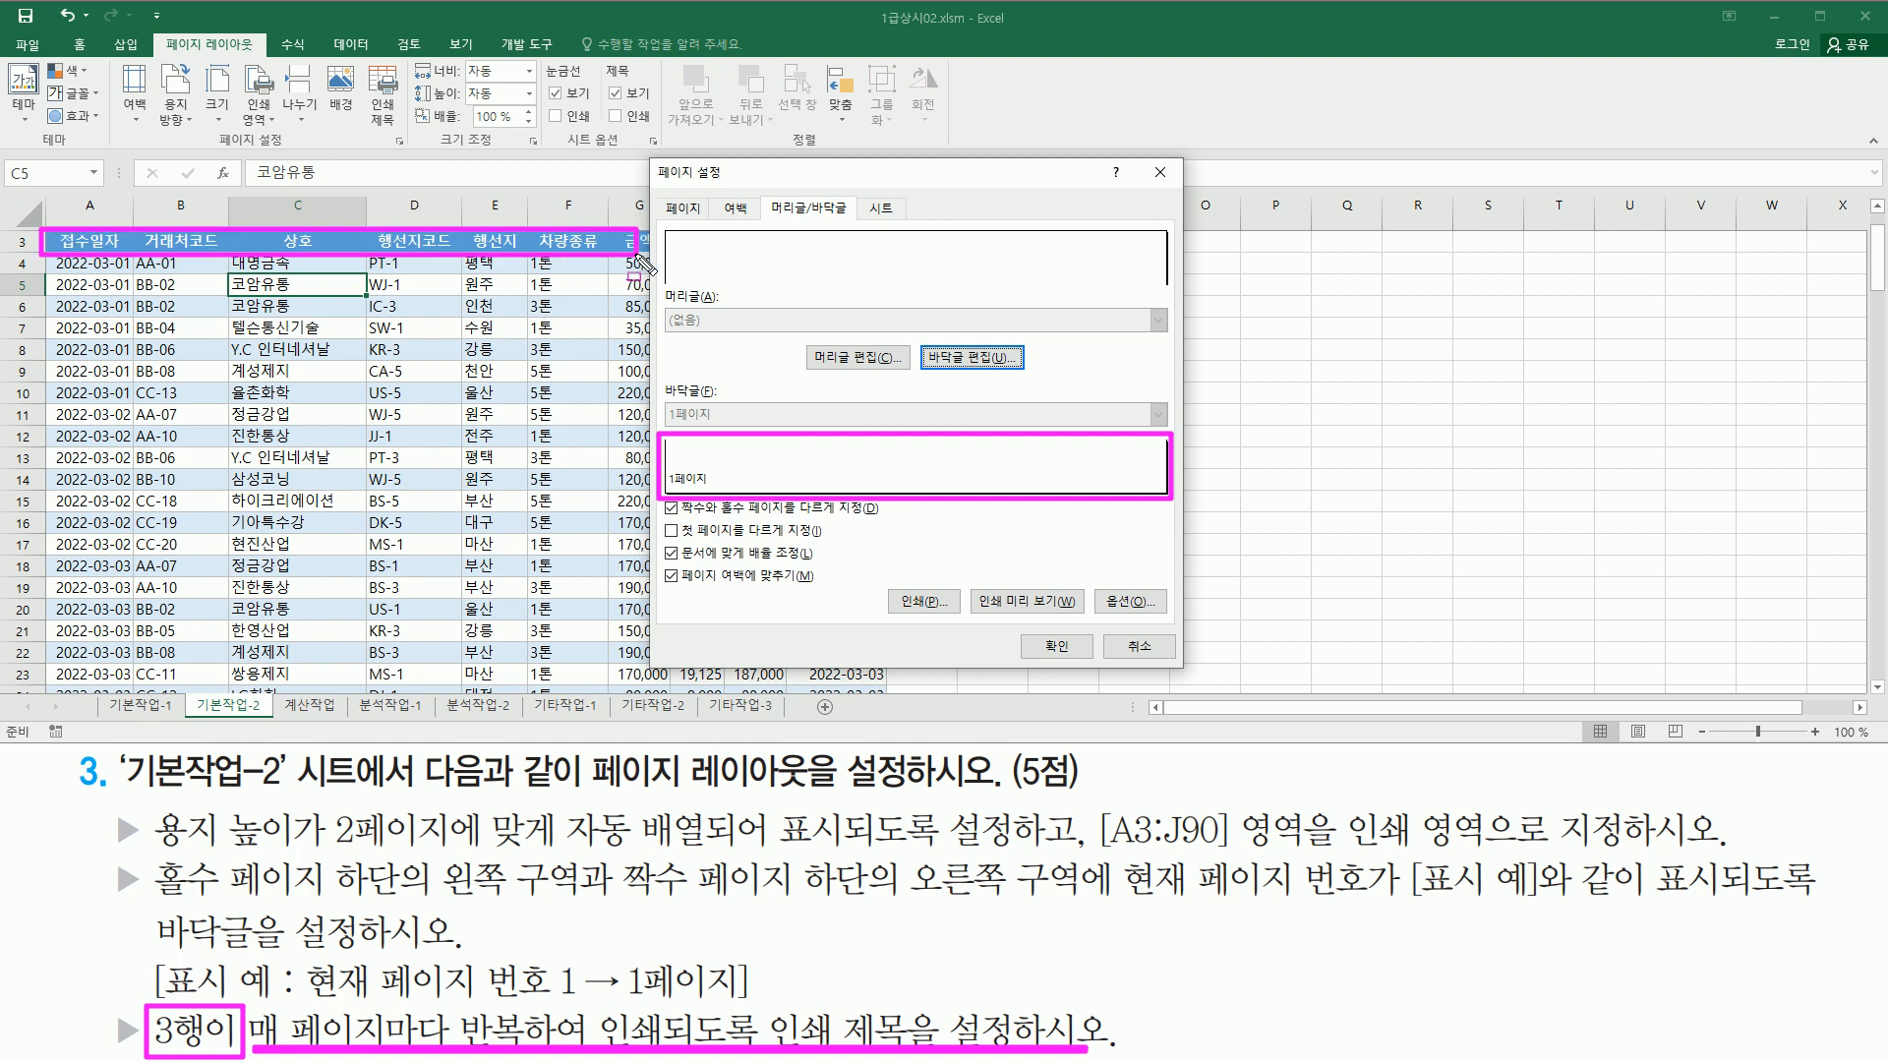
pyautogui.moveTo(865, 193); pyautogui.dragTo(910, 222)
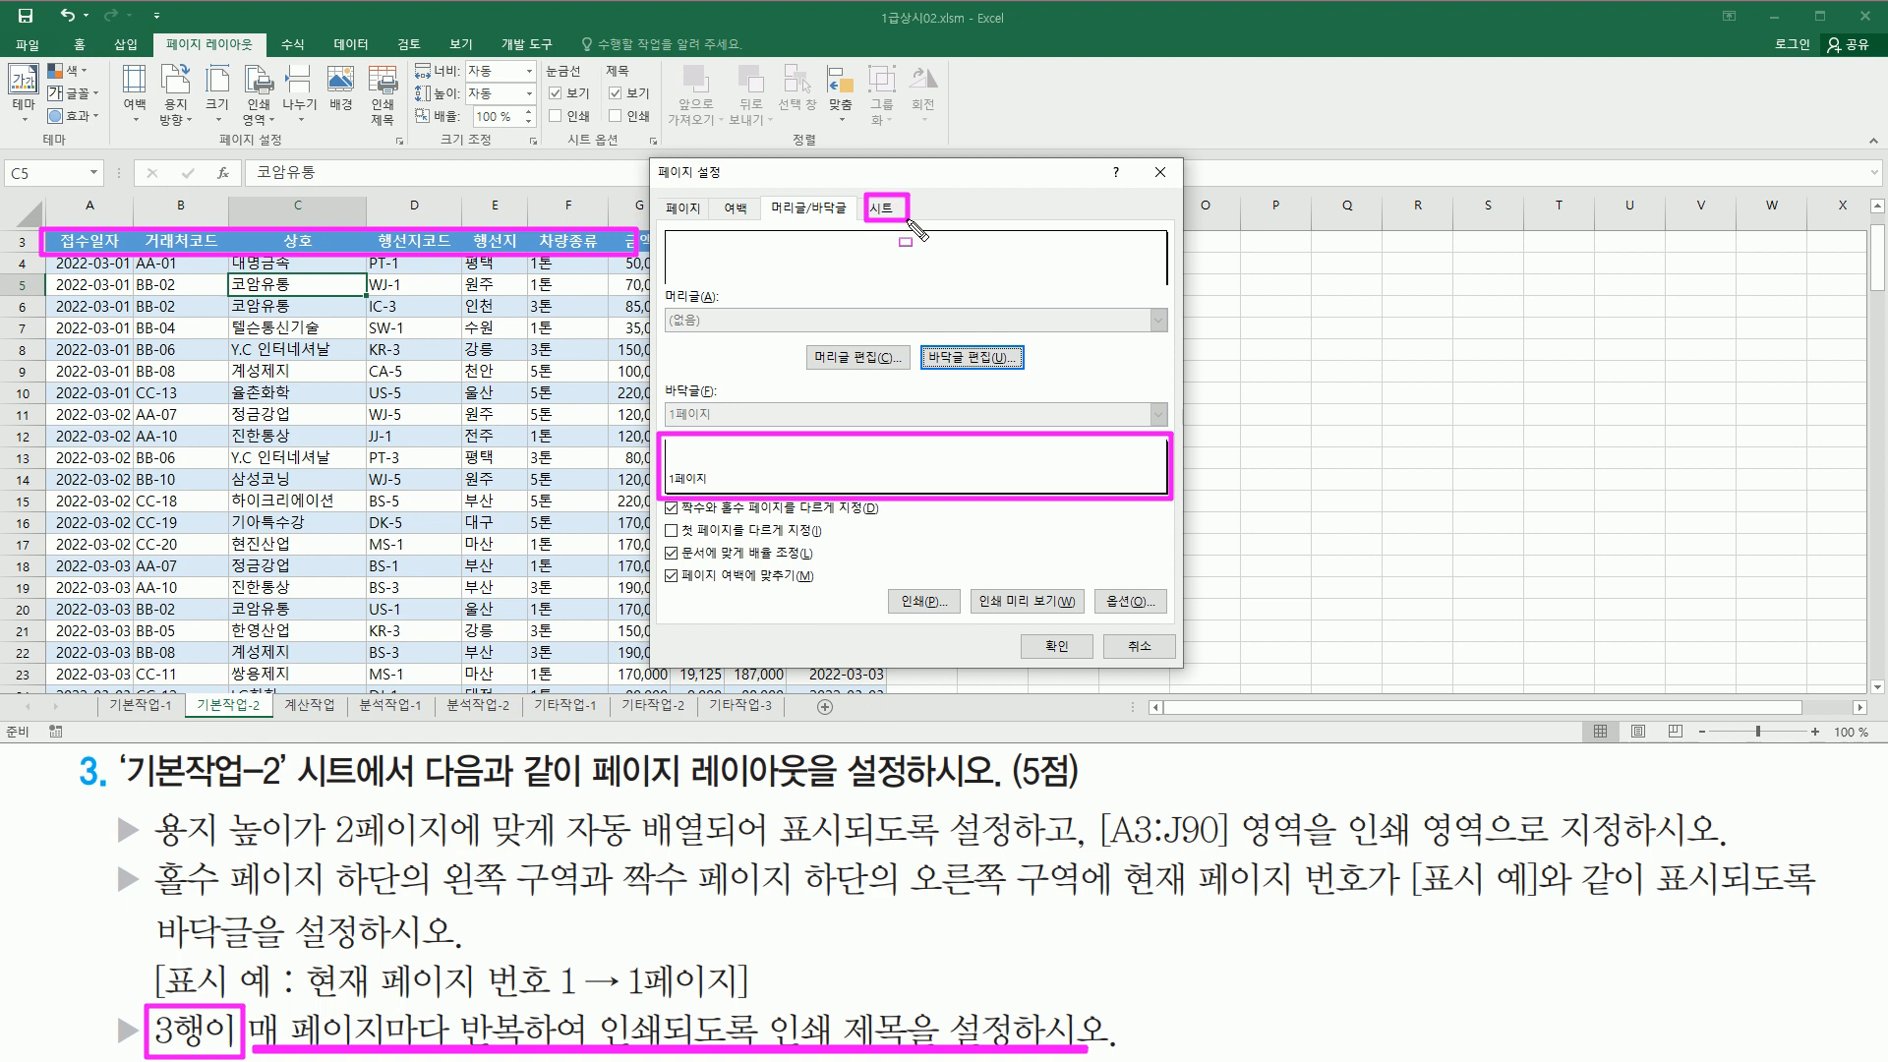
pyautogui.click(890, 210)
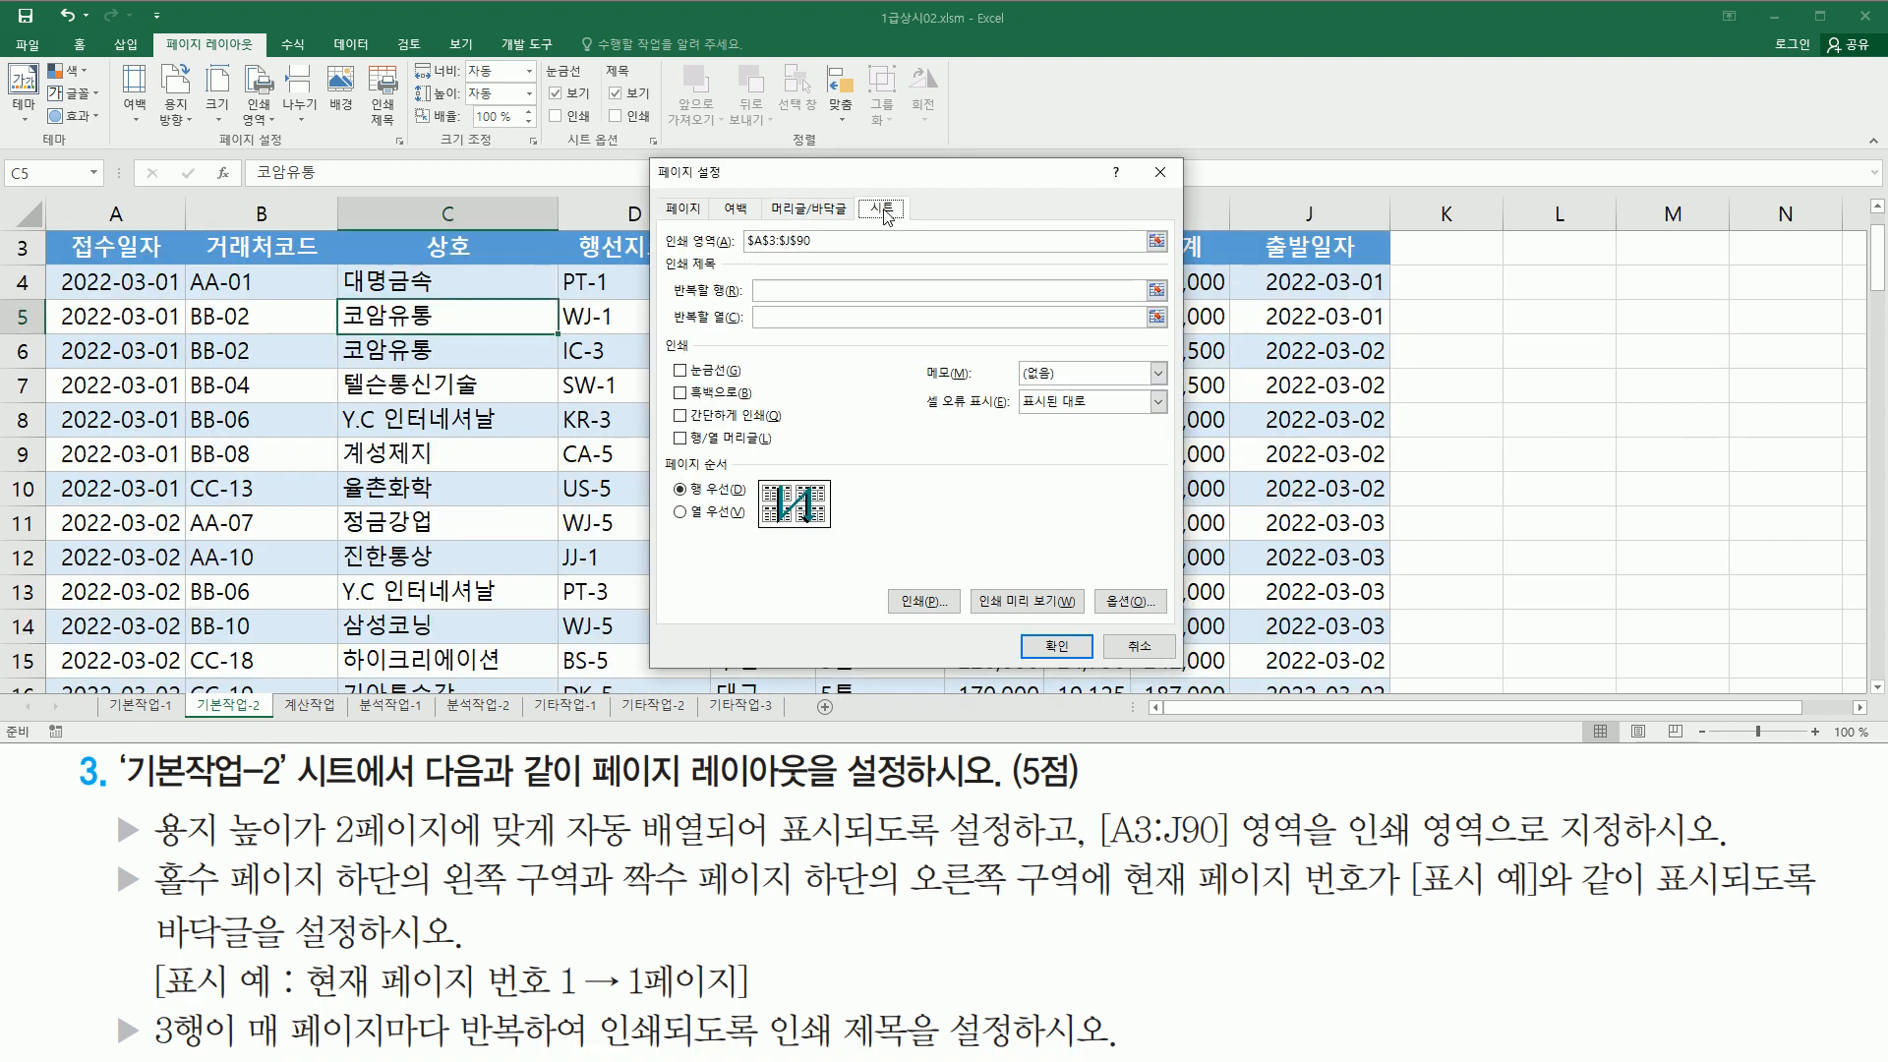
pyautogui.click(785, 293)
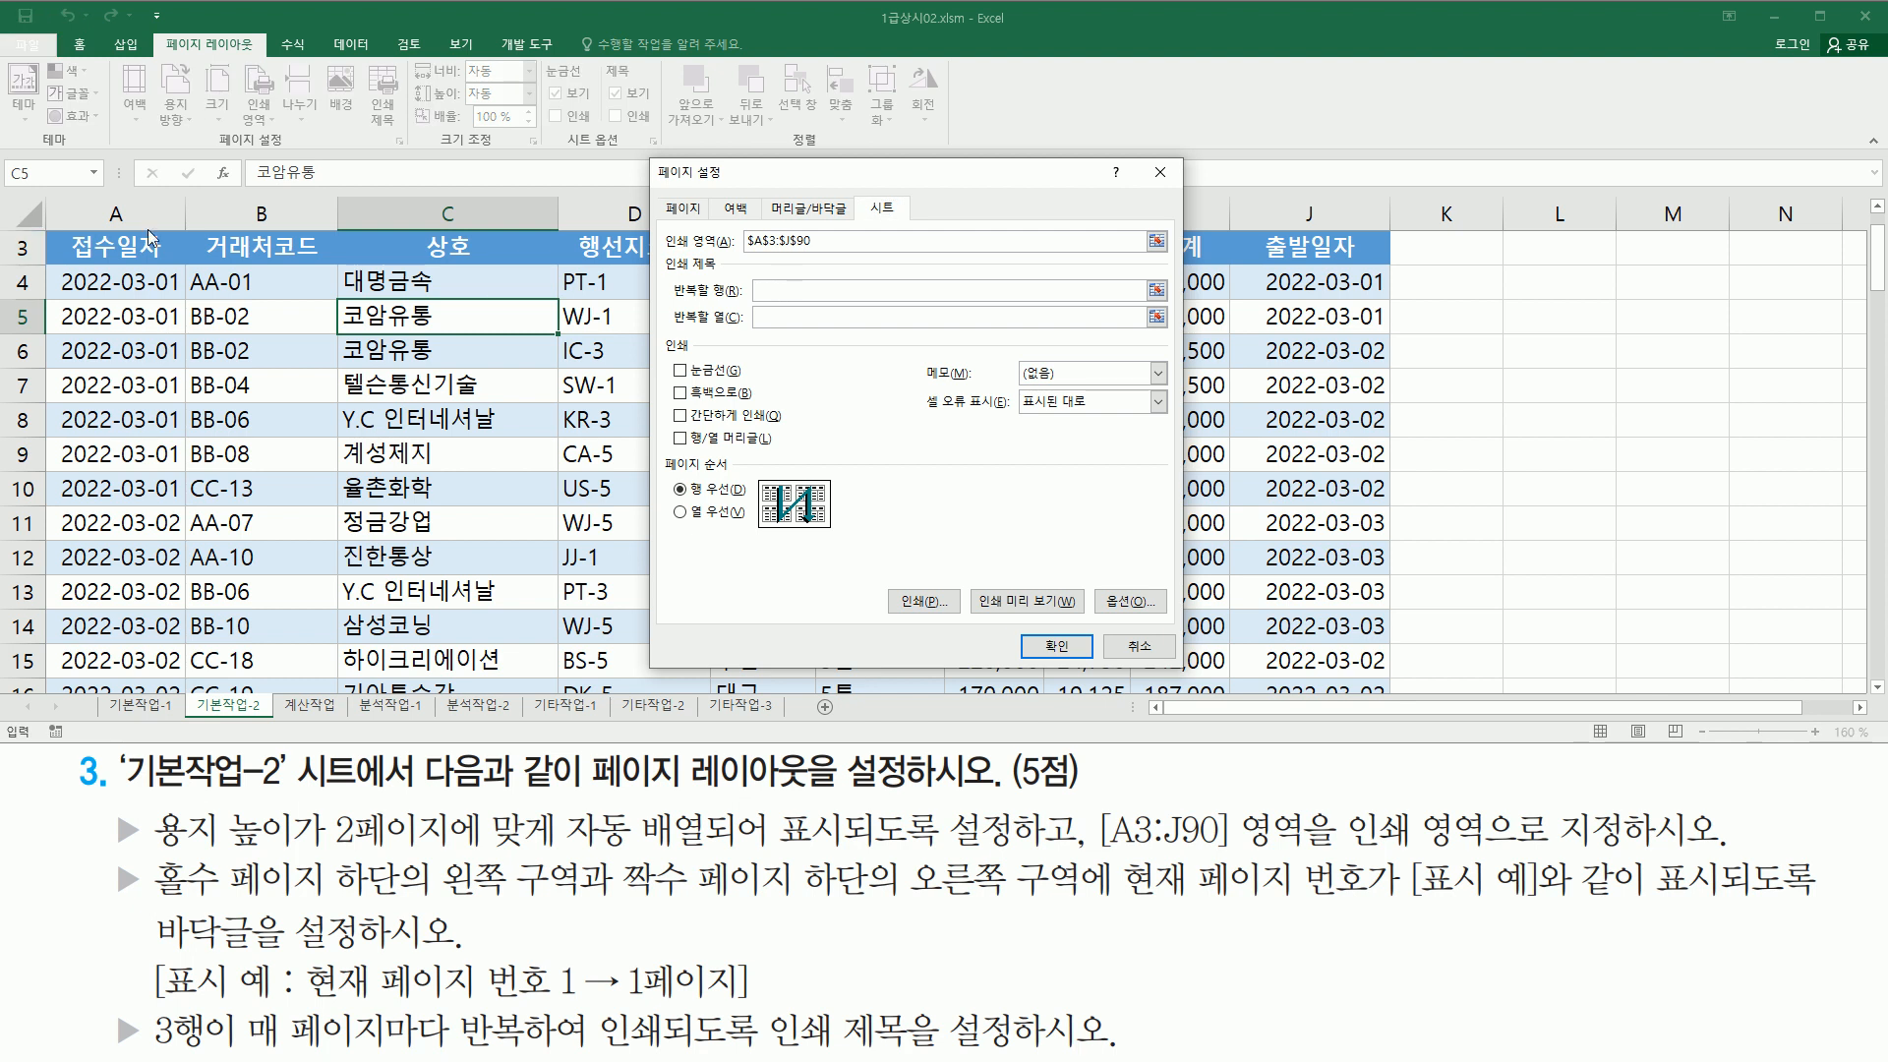
pyautogui.click(80, 247)
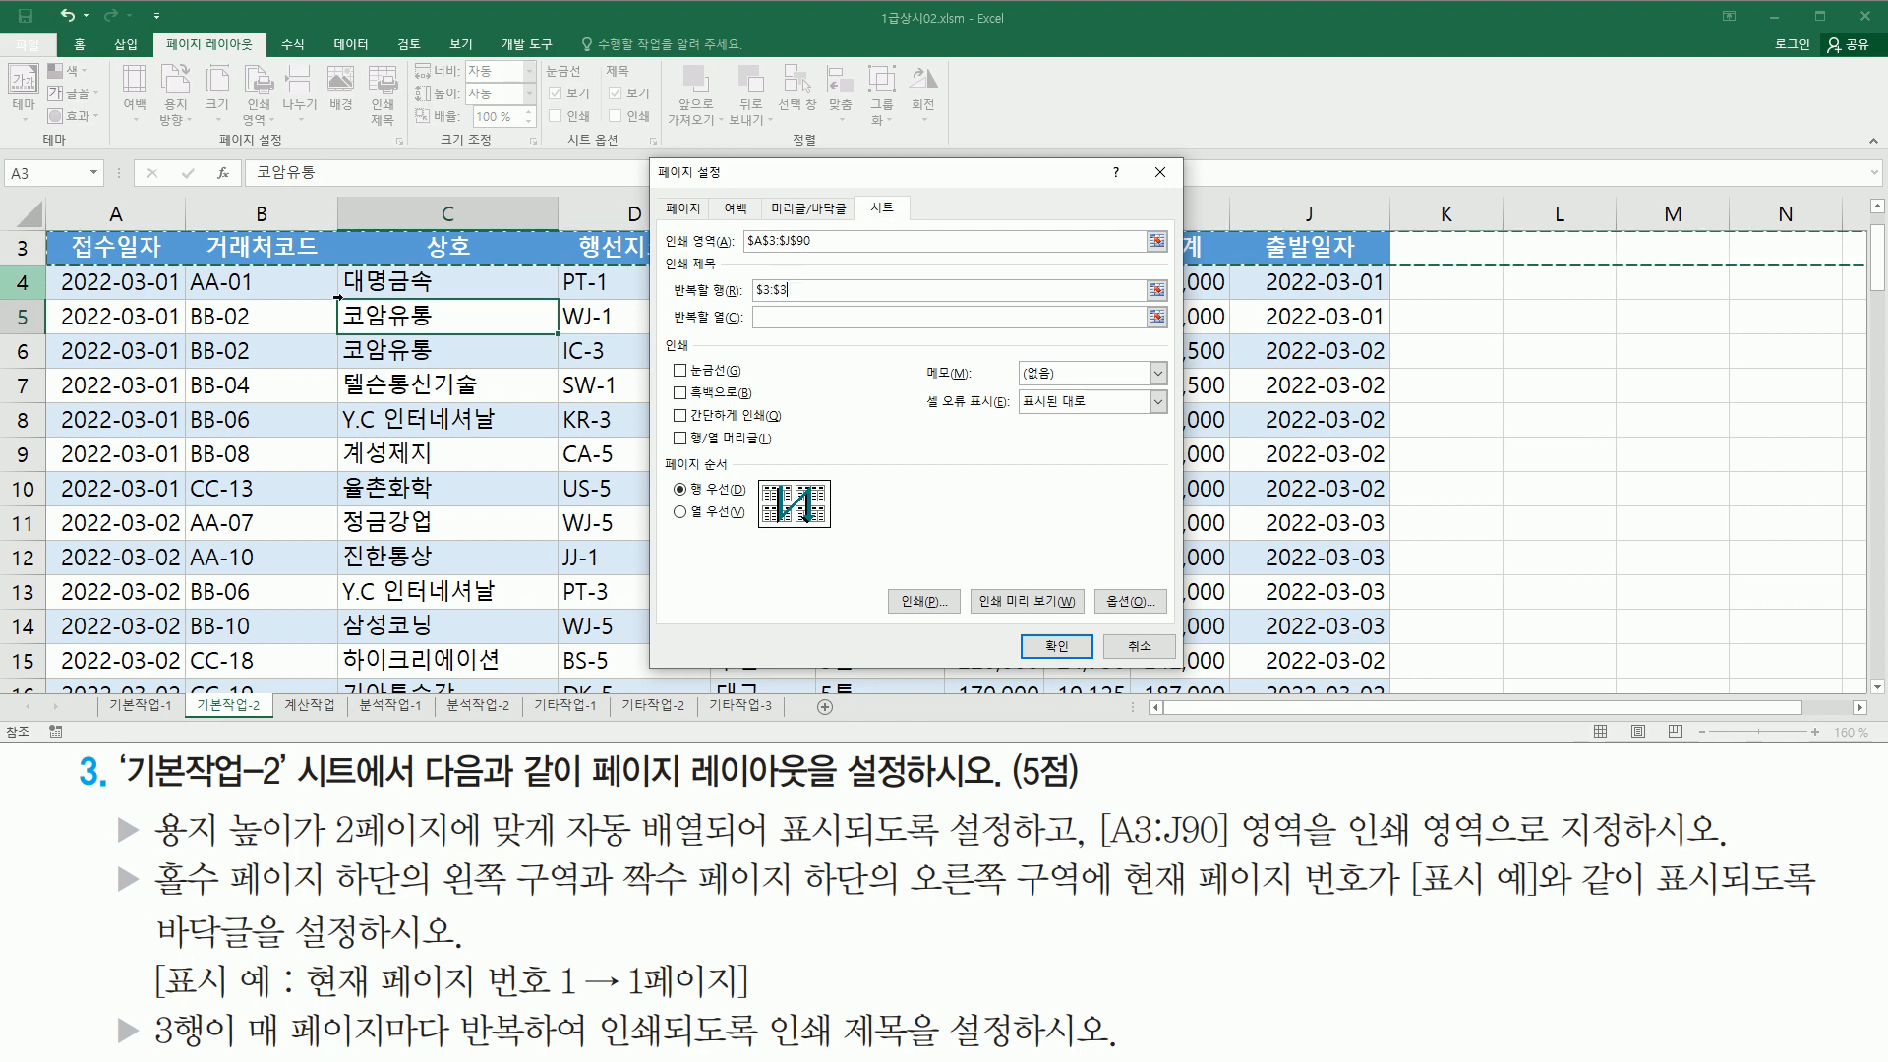
pyautogui.click(1054, 646)
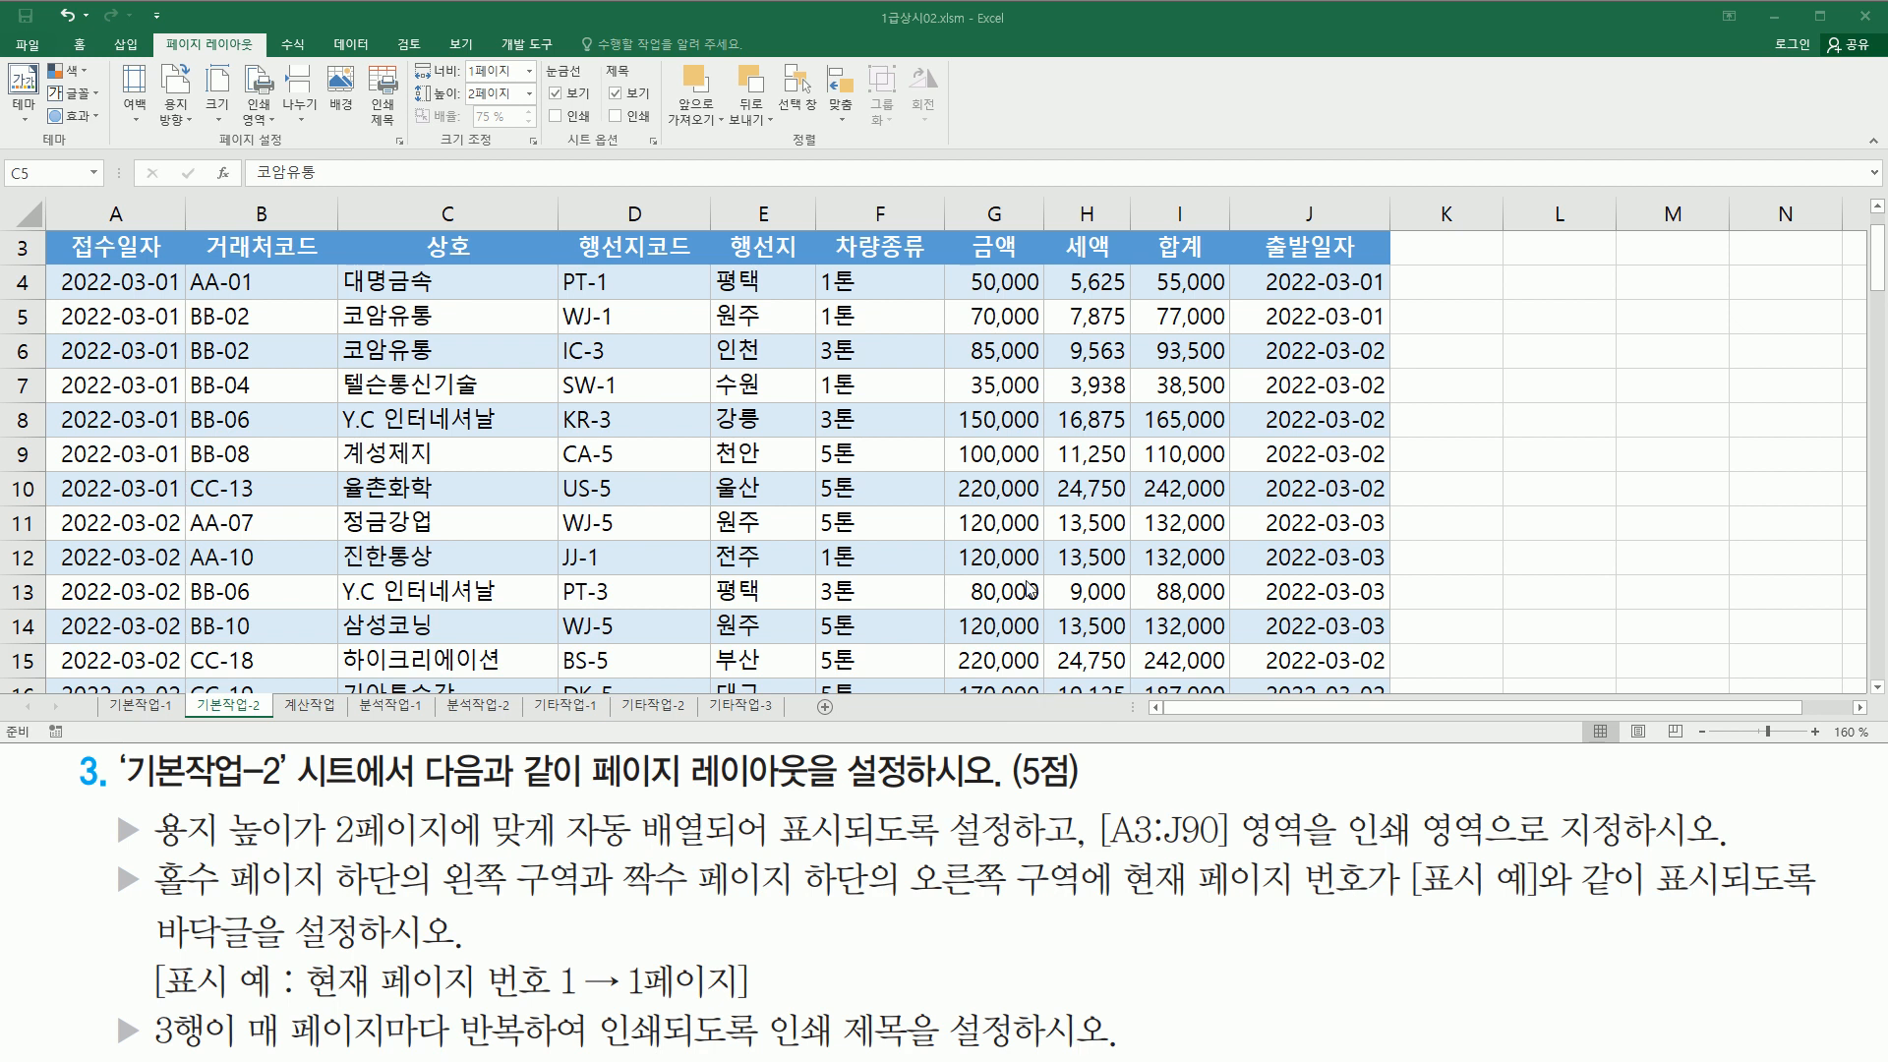
# Step: Open the print preview of sheet 기본작업-2 and advance to the second page to check the page fit
pyautogui.click(23, 45)
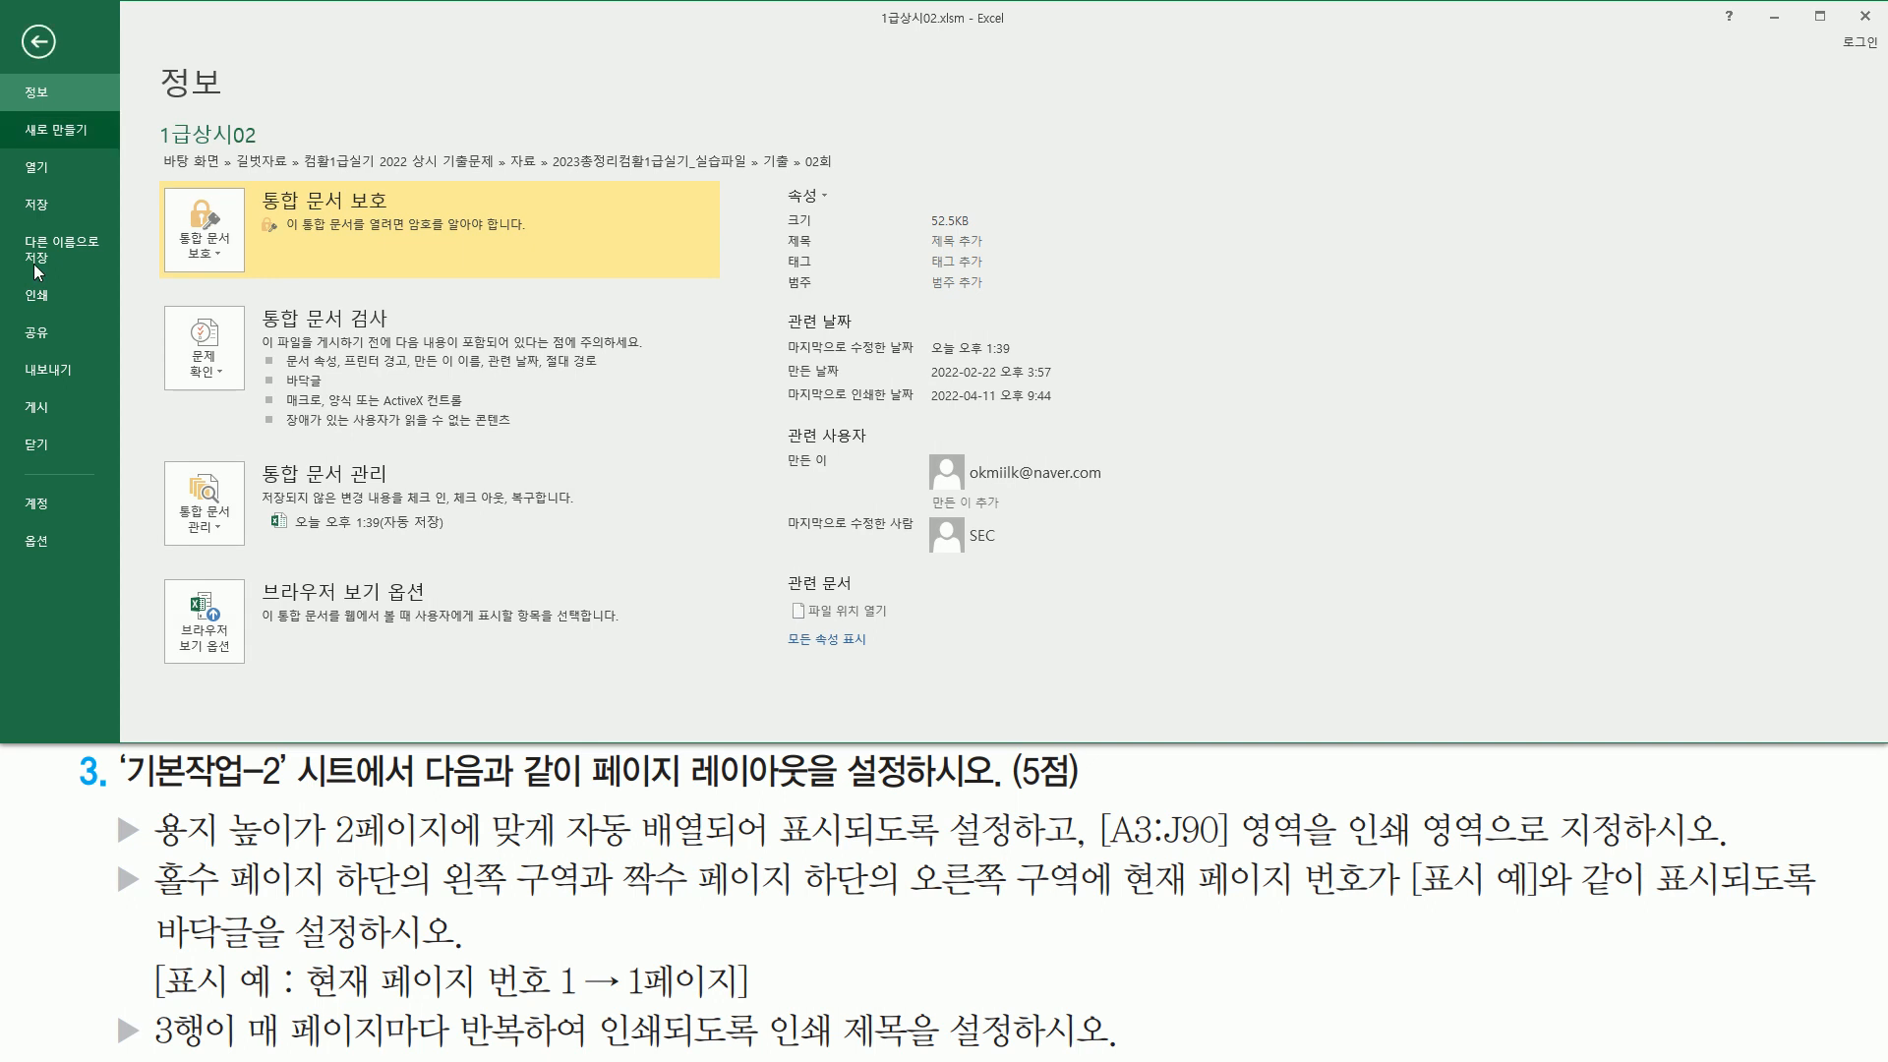
pyautogui.click(47, 307)
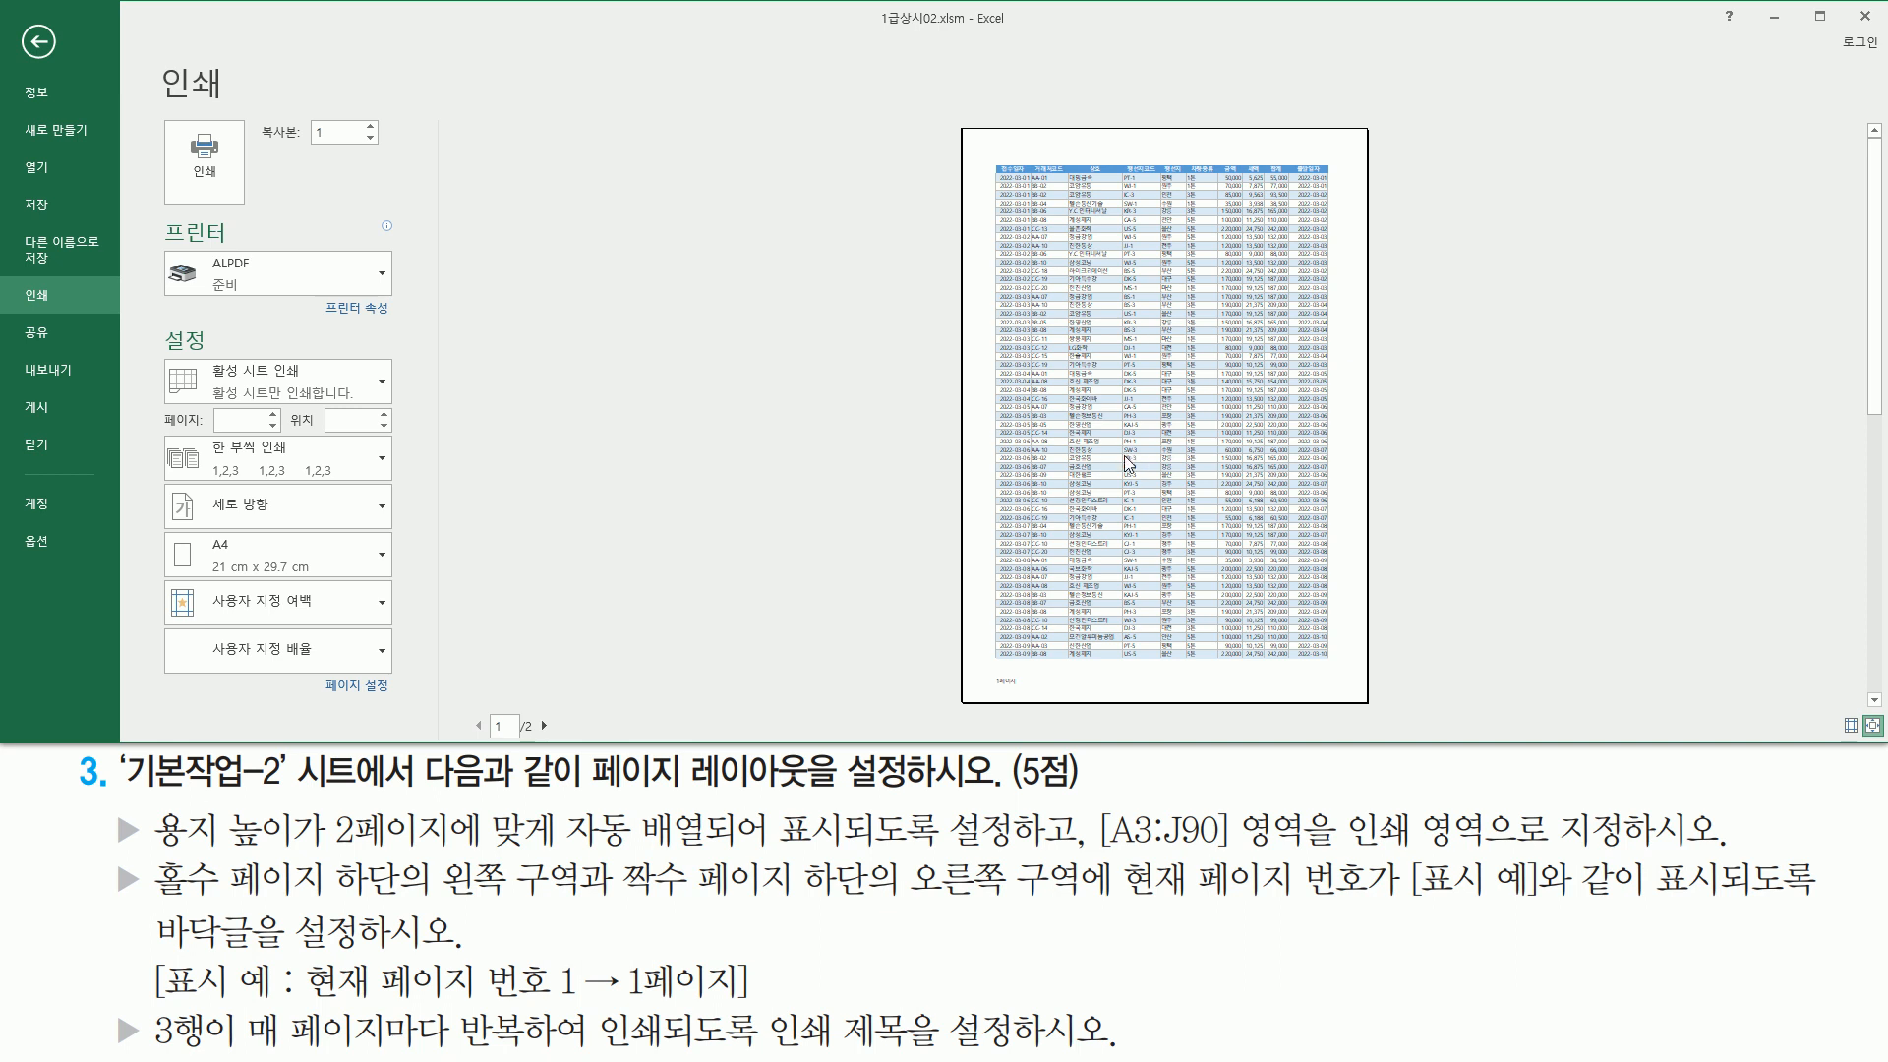
pyautogui.moveTo(320, 847); pyautogui.dragTo(971, 849)
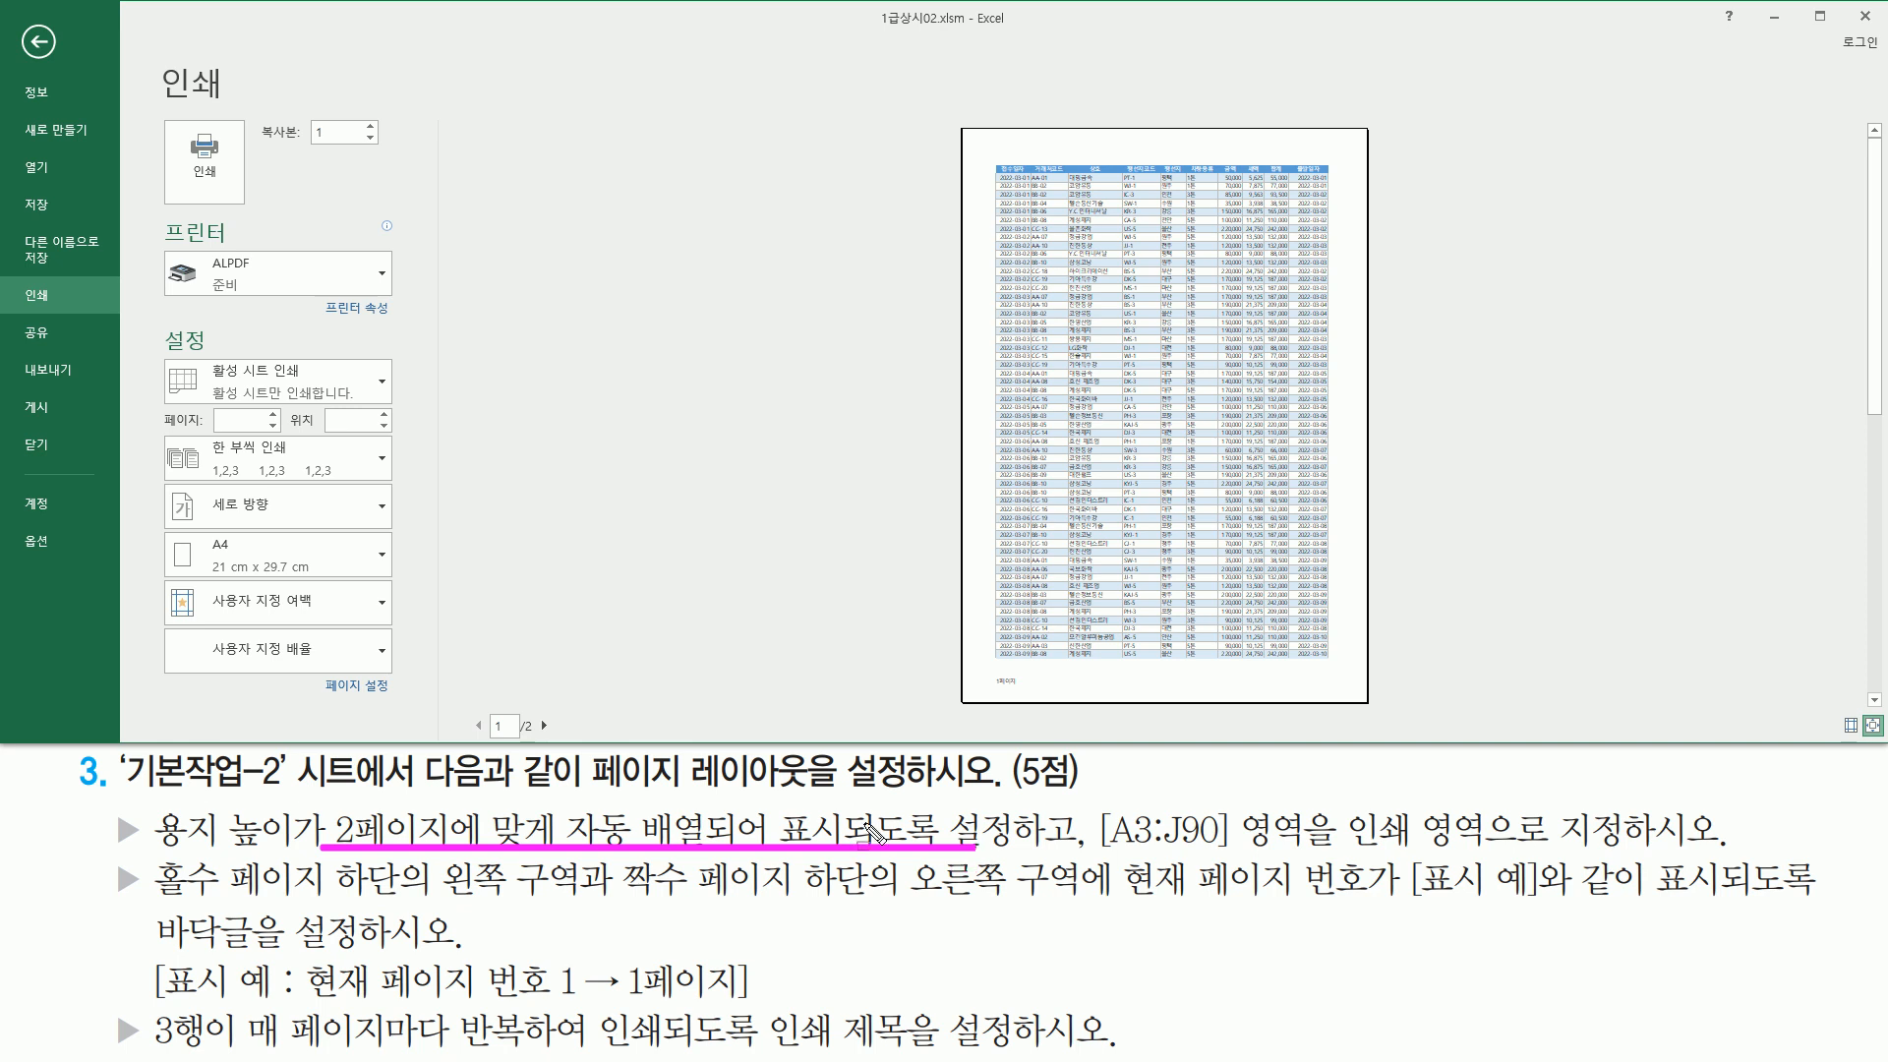
pyautogui.press('Escape')
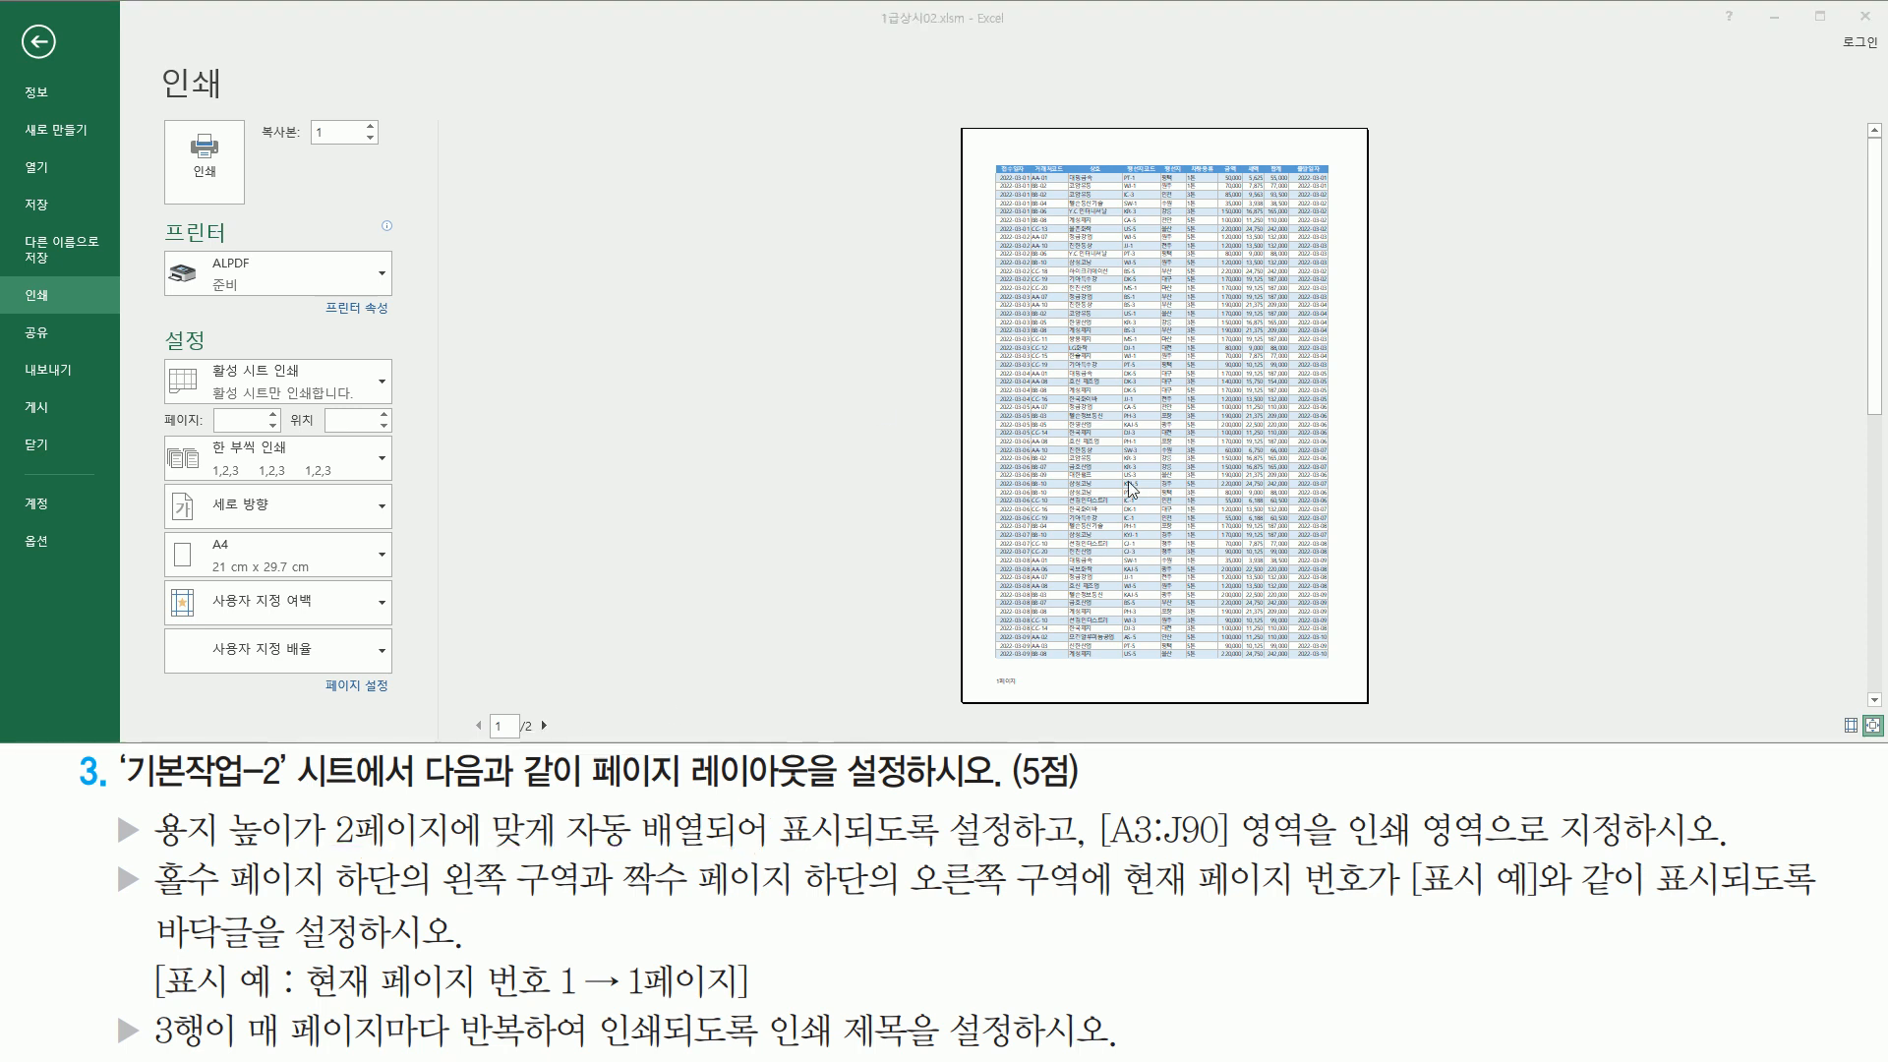
pyautogui.click(551, 726)
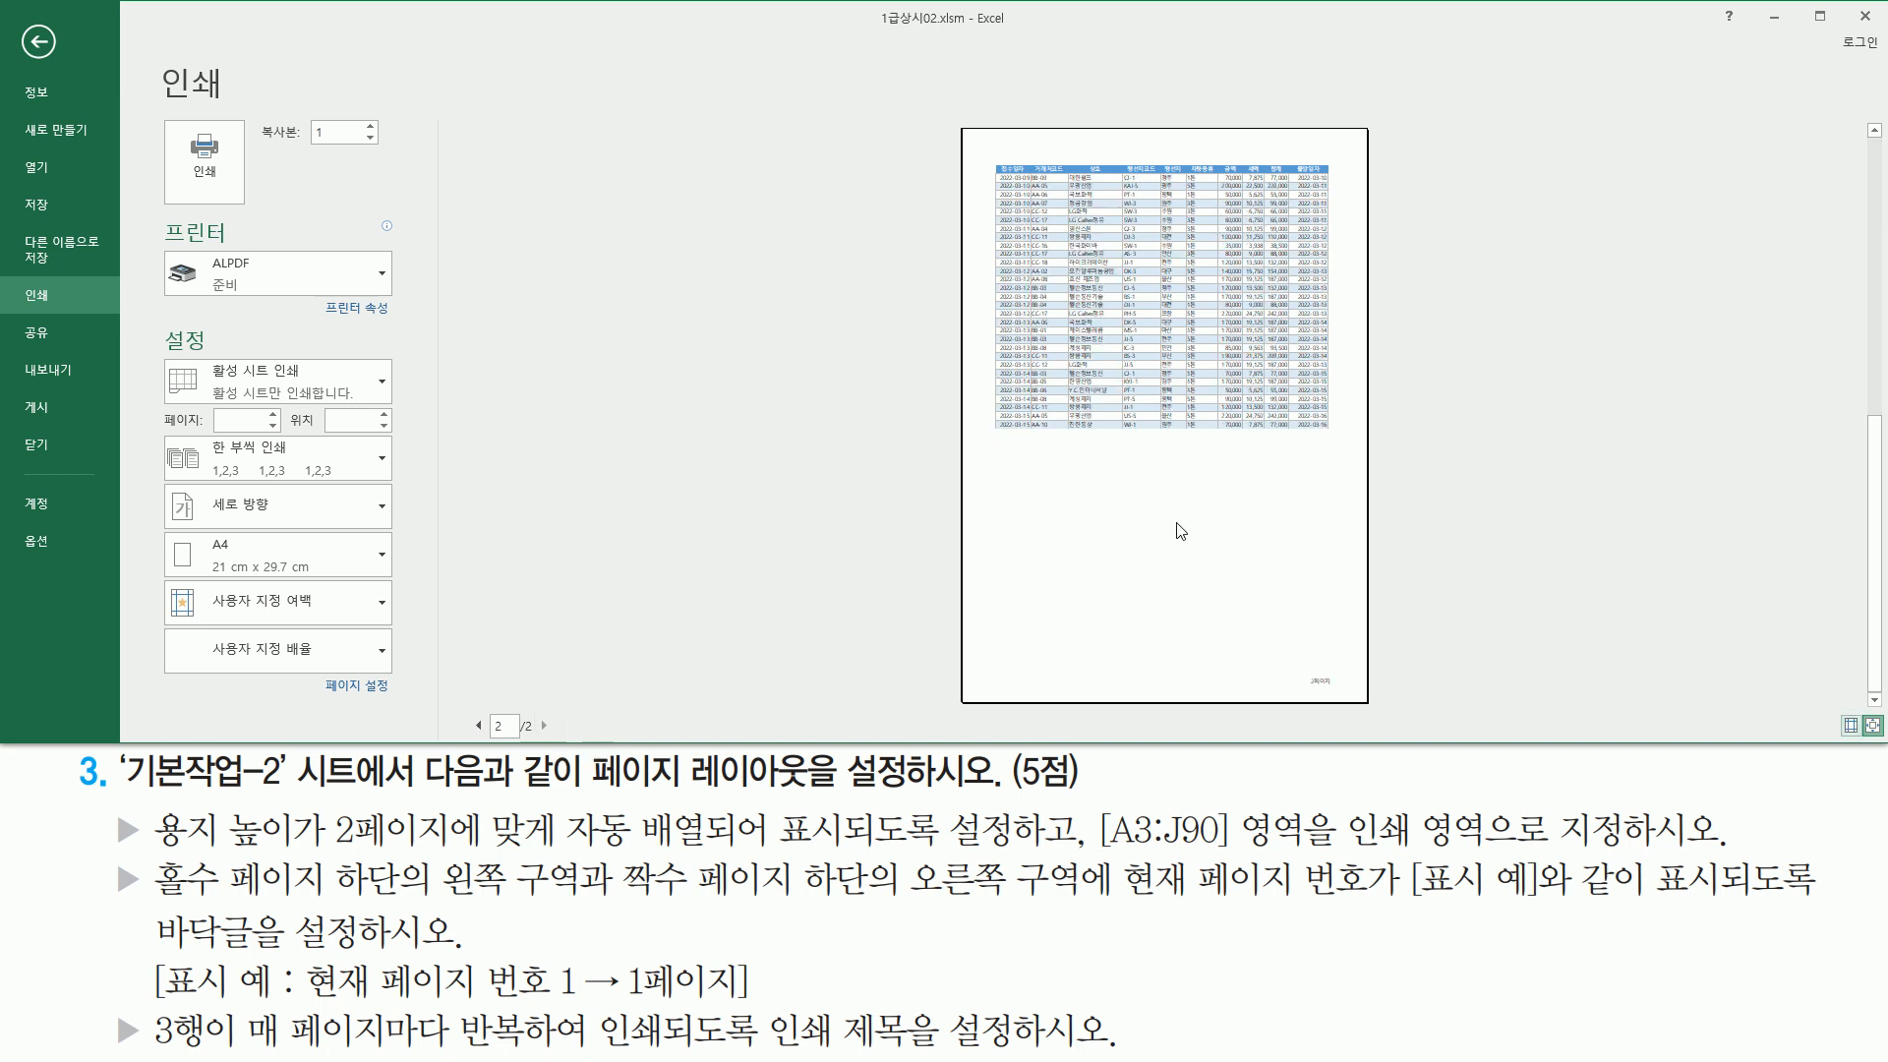
# Step: Compare the print area and footer requirements with page 2, examining the even-page footer's right section
pyautogui.moveTo(1091, 805)
pyautogui.mouseDown()
pyautogui.moveTo(1133, 836)
pyautogui.moveTo(1231, 854)
pyautogui.moveTo(1499, 852)
pyautogui.mouseUp()
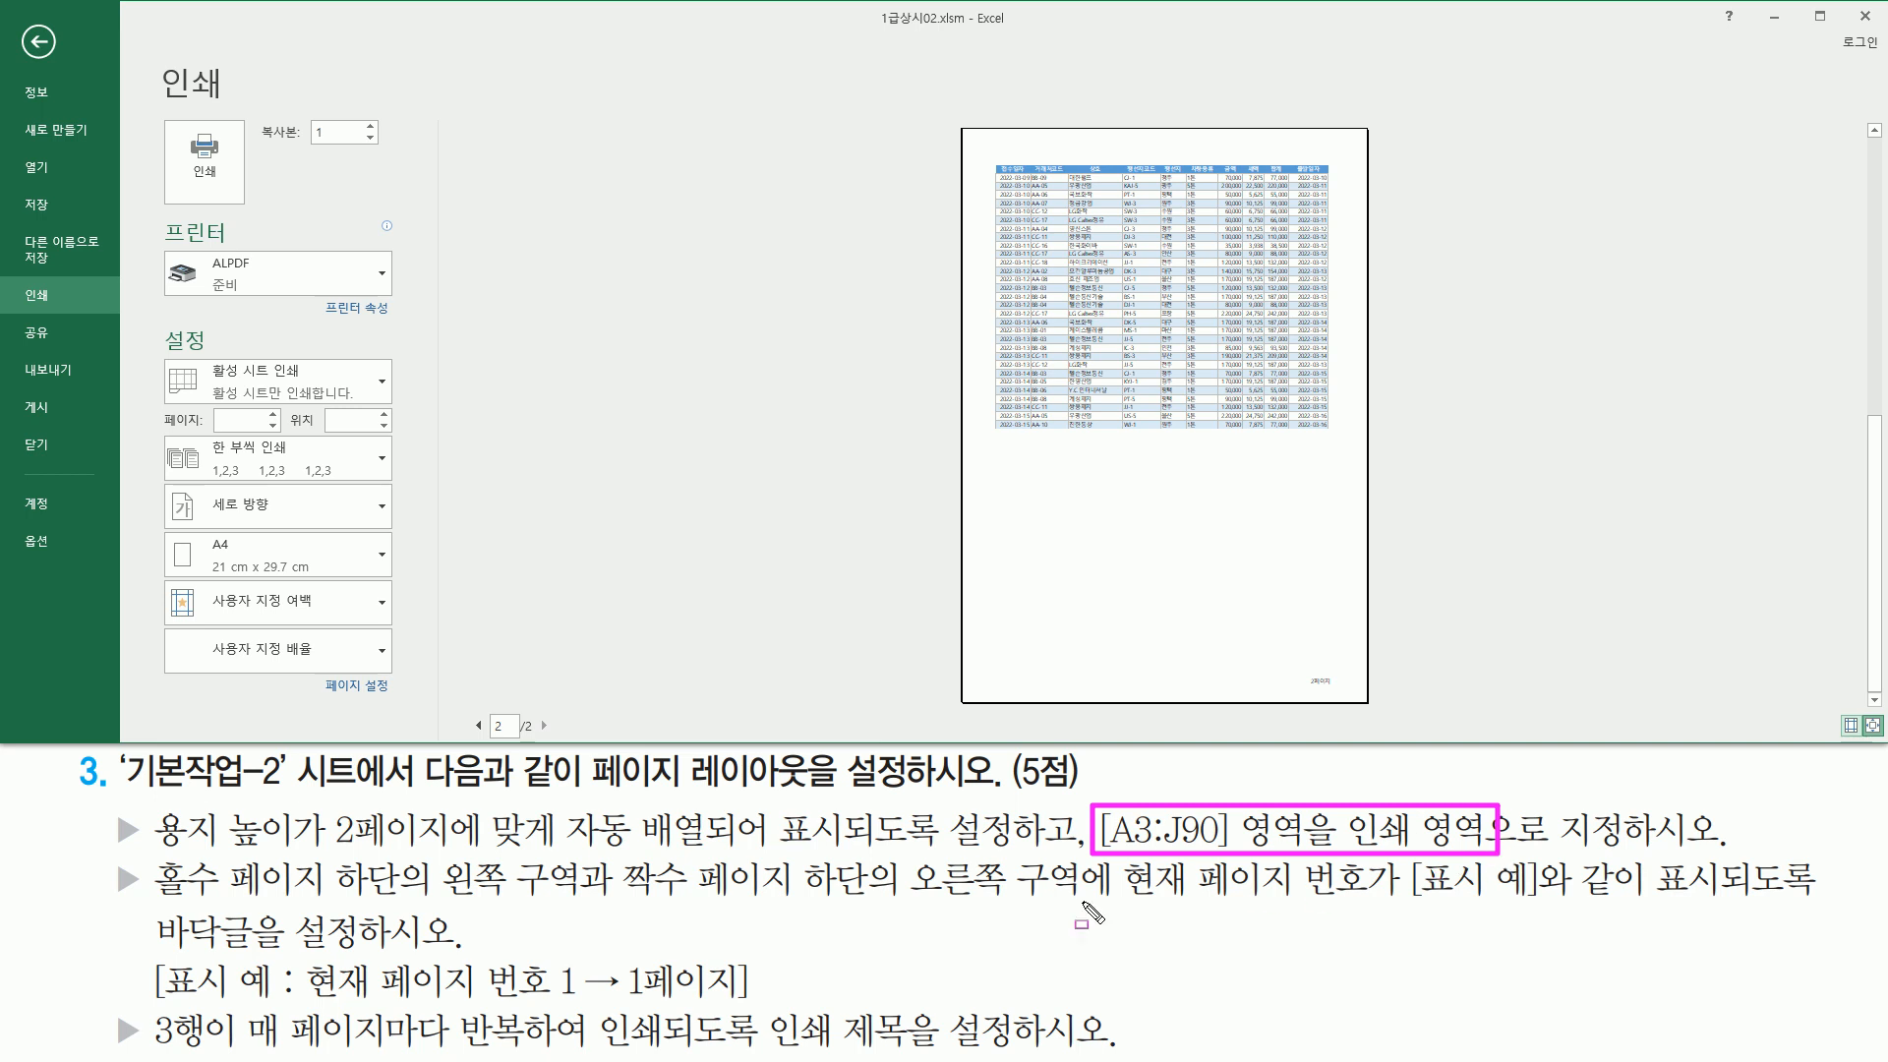
pyautogui.moveTo(150, 894); pyautogui.dragTo(391, 897)
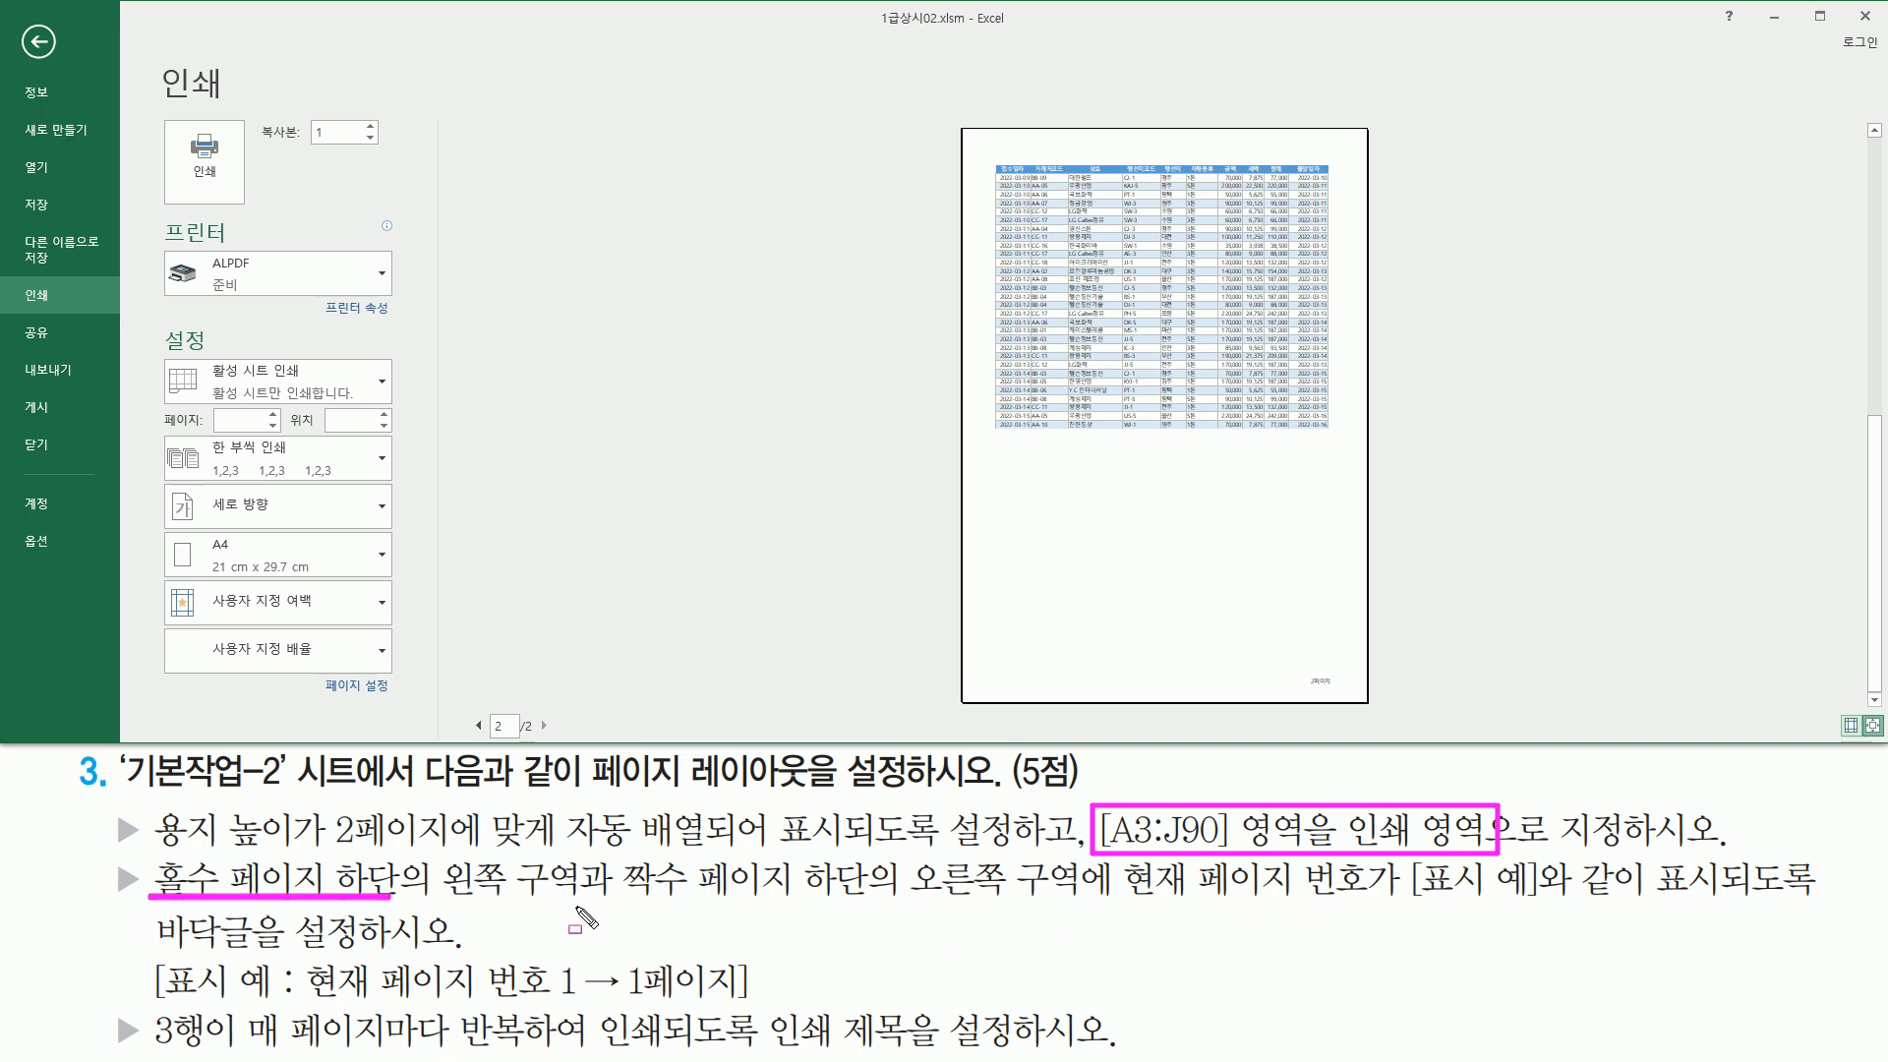
pyautogui.moveTo(612, 899); pyautogui.dragTo(914, 901)
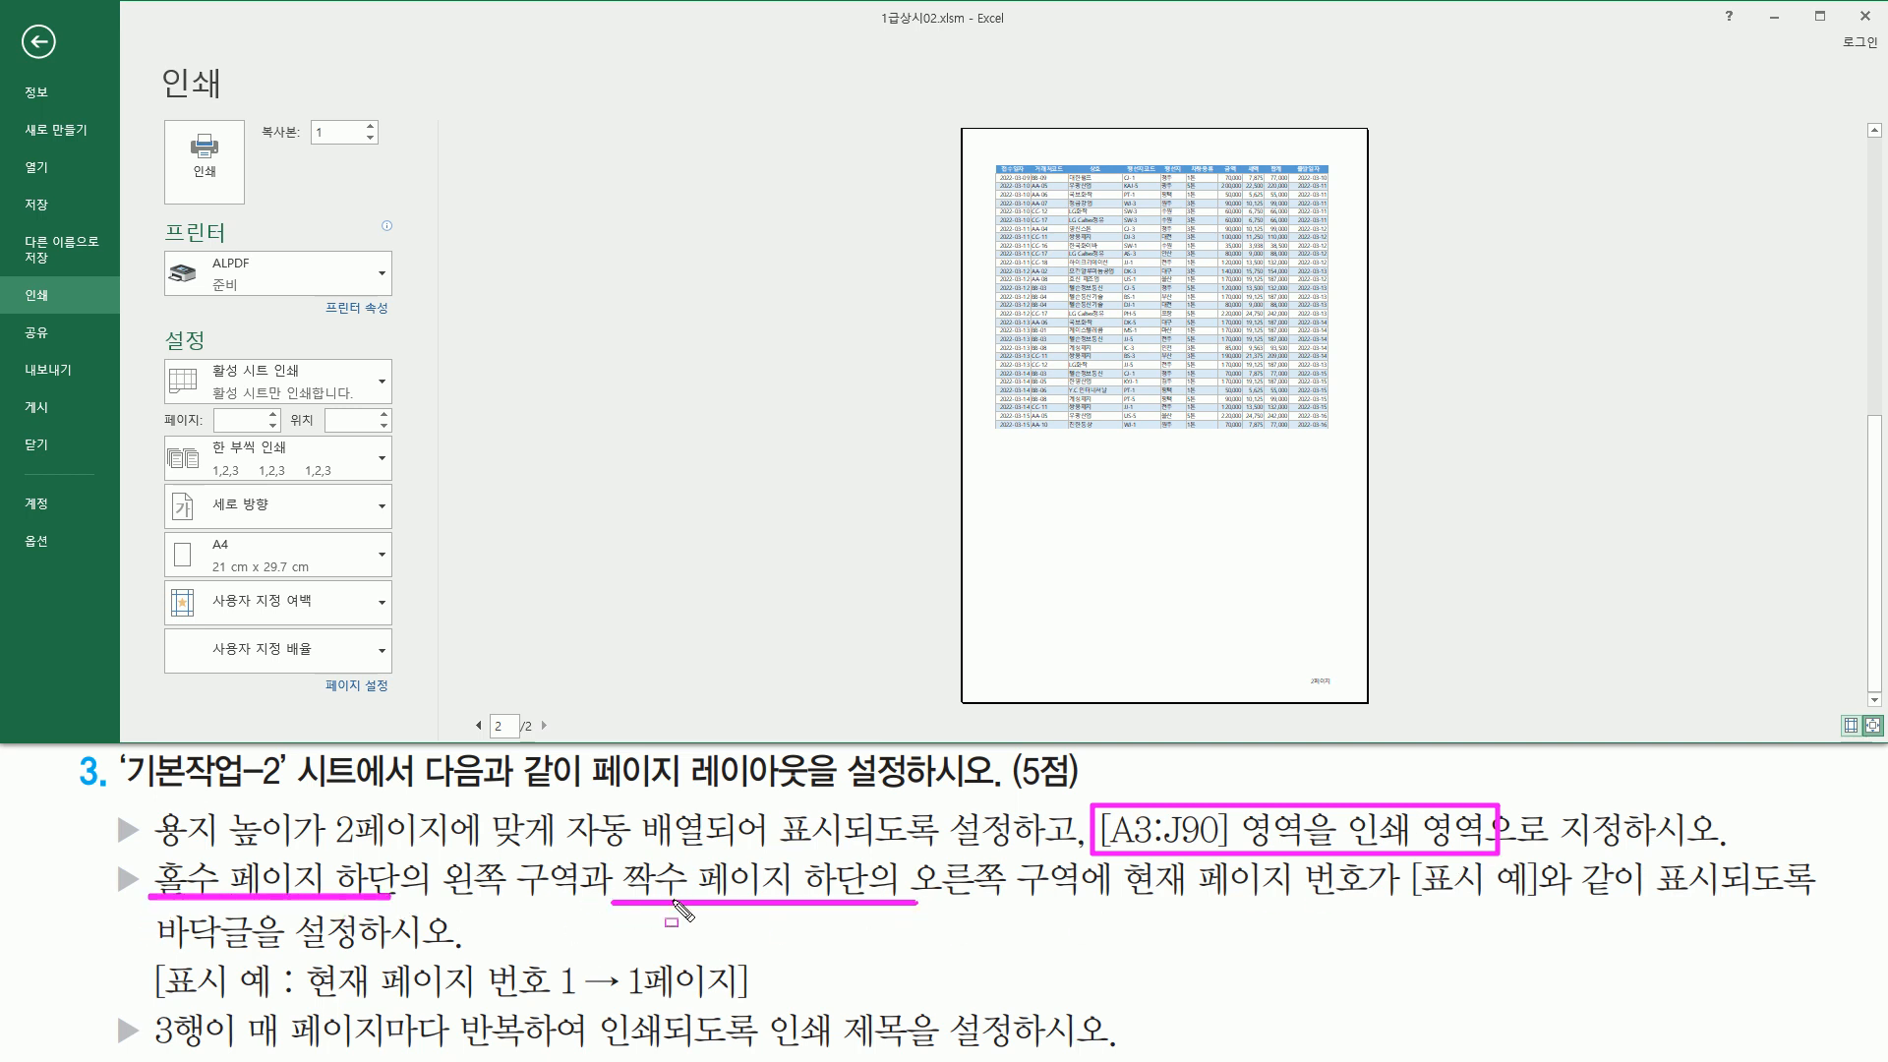
pyautogui.press('Escape')
pyautogui.click(1316, 689)
pyautogui.hotkey('ctrl', '2')
pyautogui.moveTo(1305, 668); pyautogui.dragTo(1340, 695)
pyautogui.press('Escape')
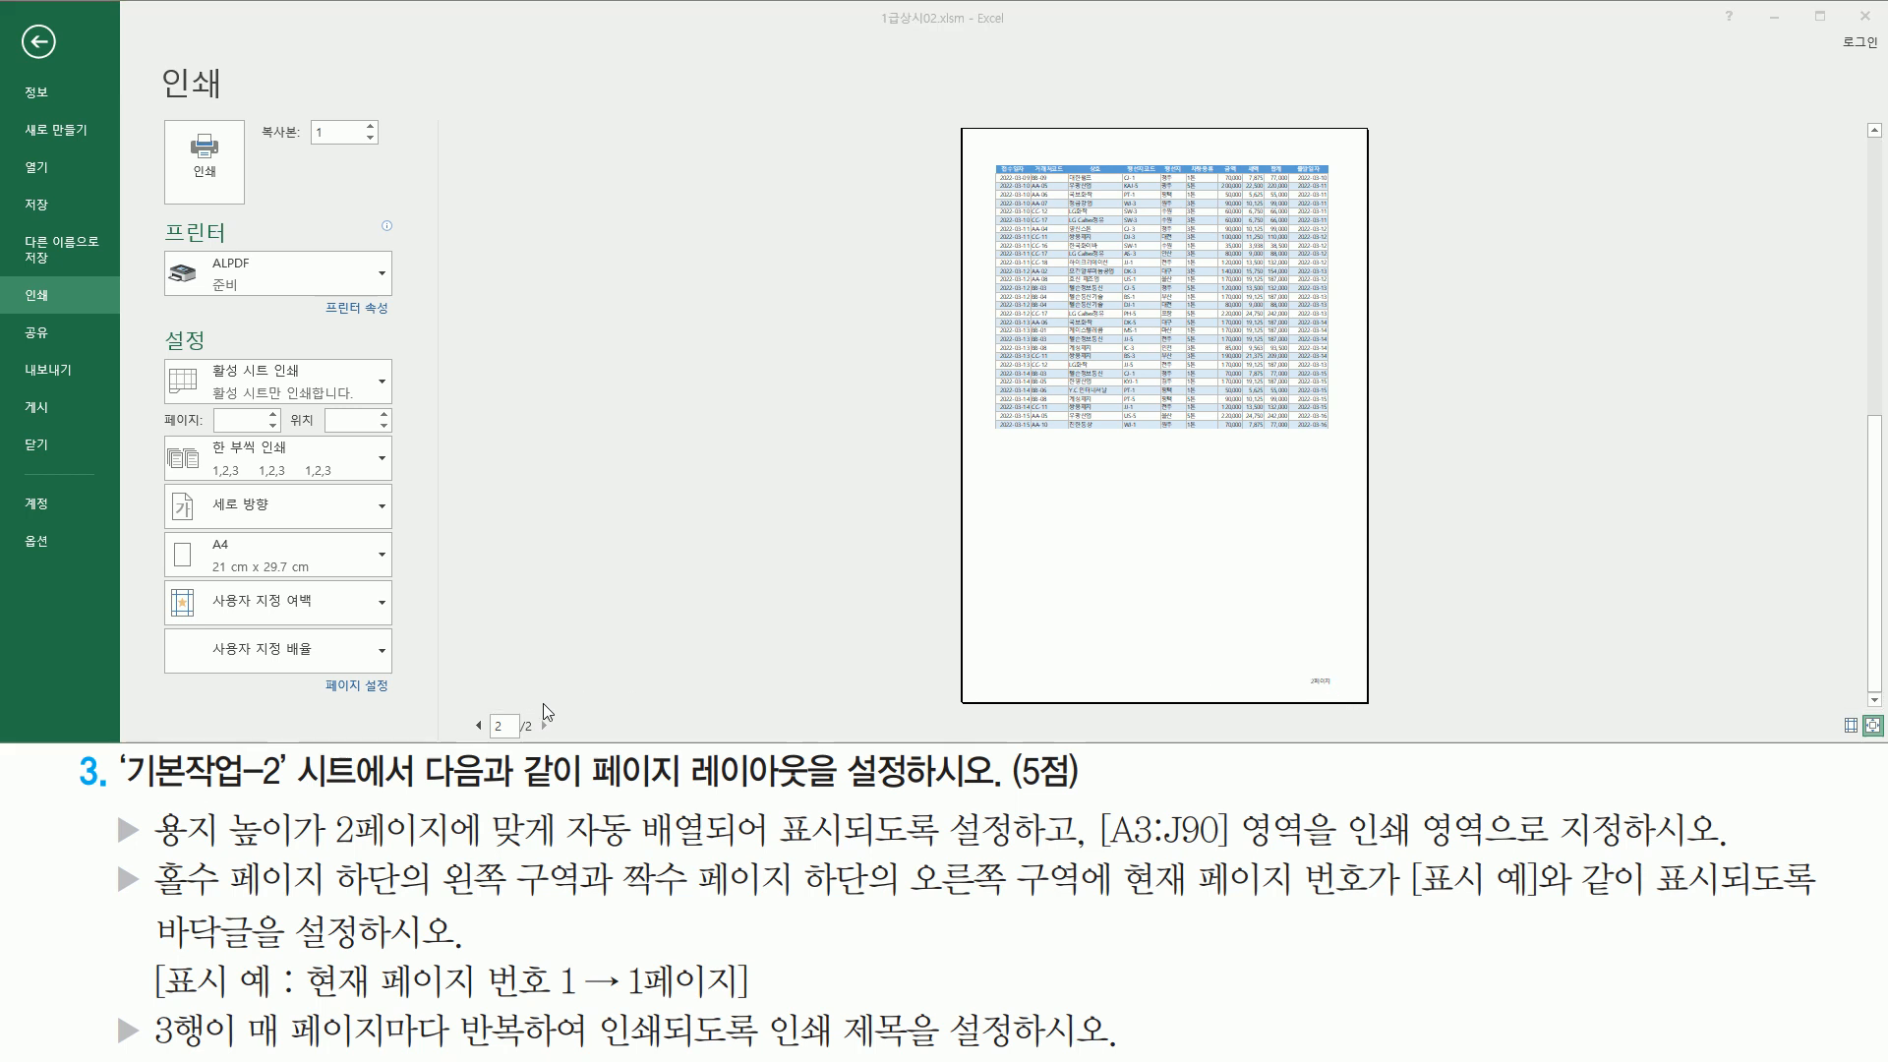
# Step: Return to page 1 of the preview and examine its left footer section and the header row
pyautogui.click(479, 728)
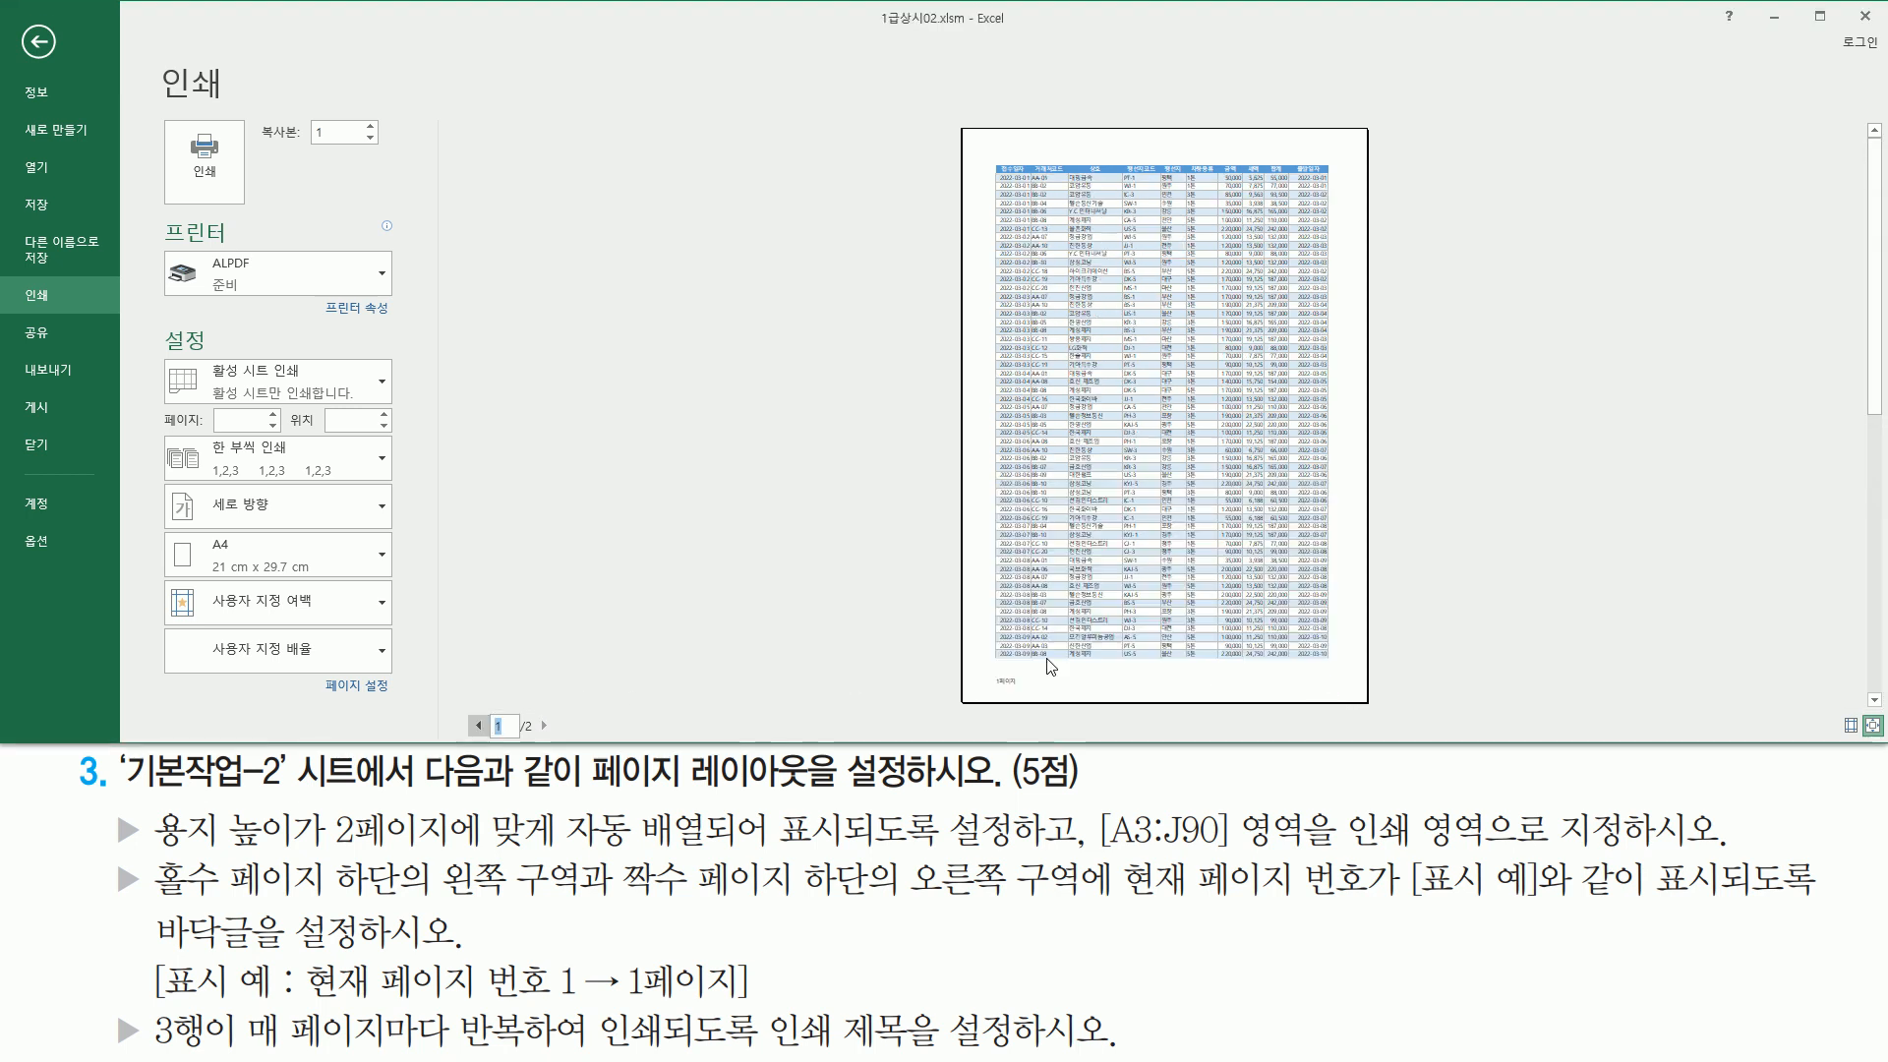
pyautogui.moveTo(988, 667); pyautogui.dragTo(1037, 694)
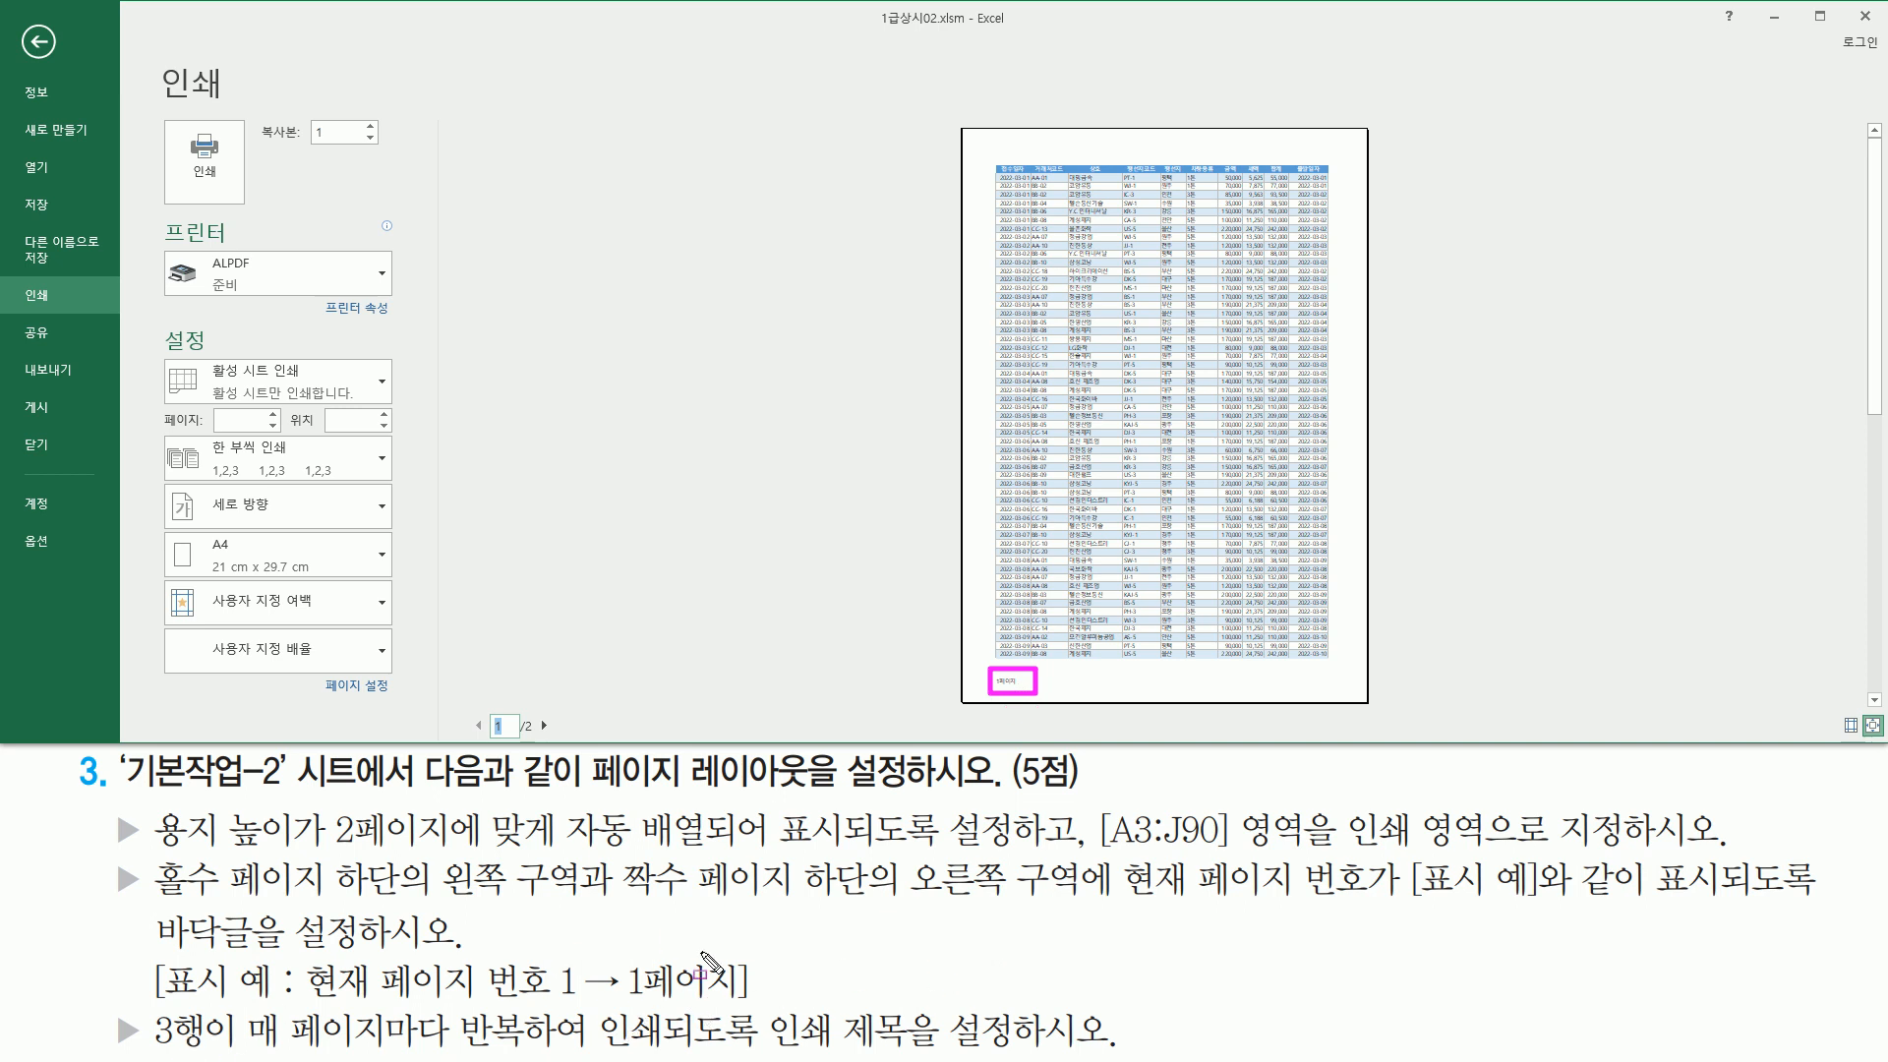
pyautogui.moveTo(973, 157); pyautogui.dragTo(1355, 179)
pyautogui.press('Escape')
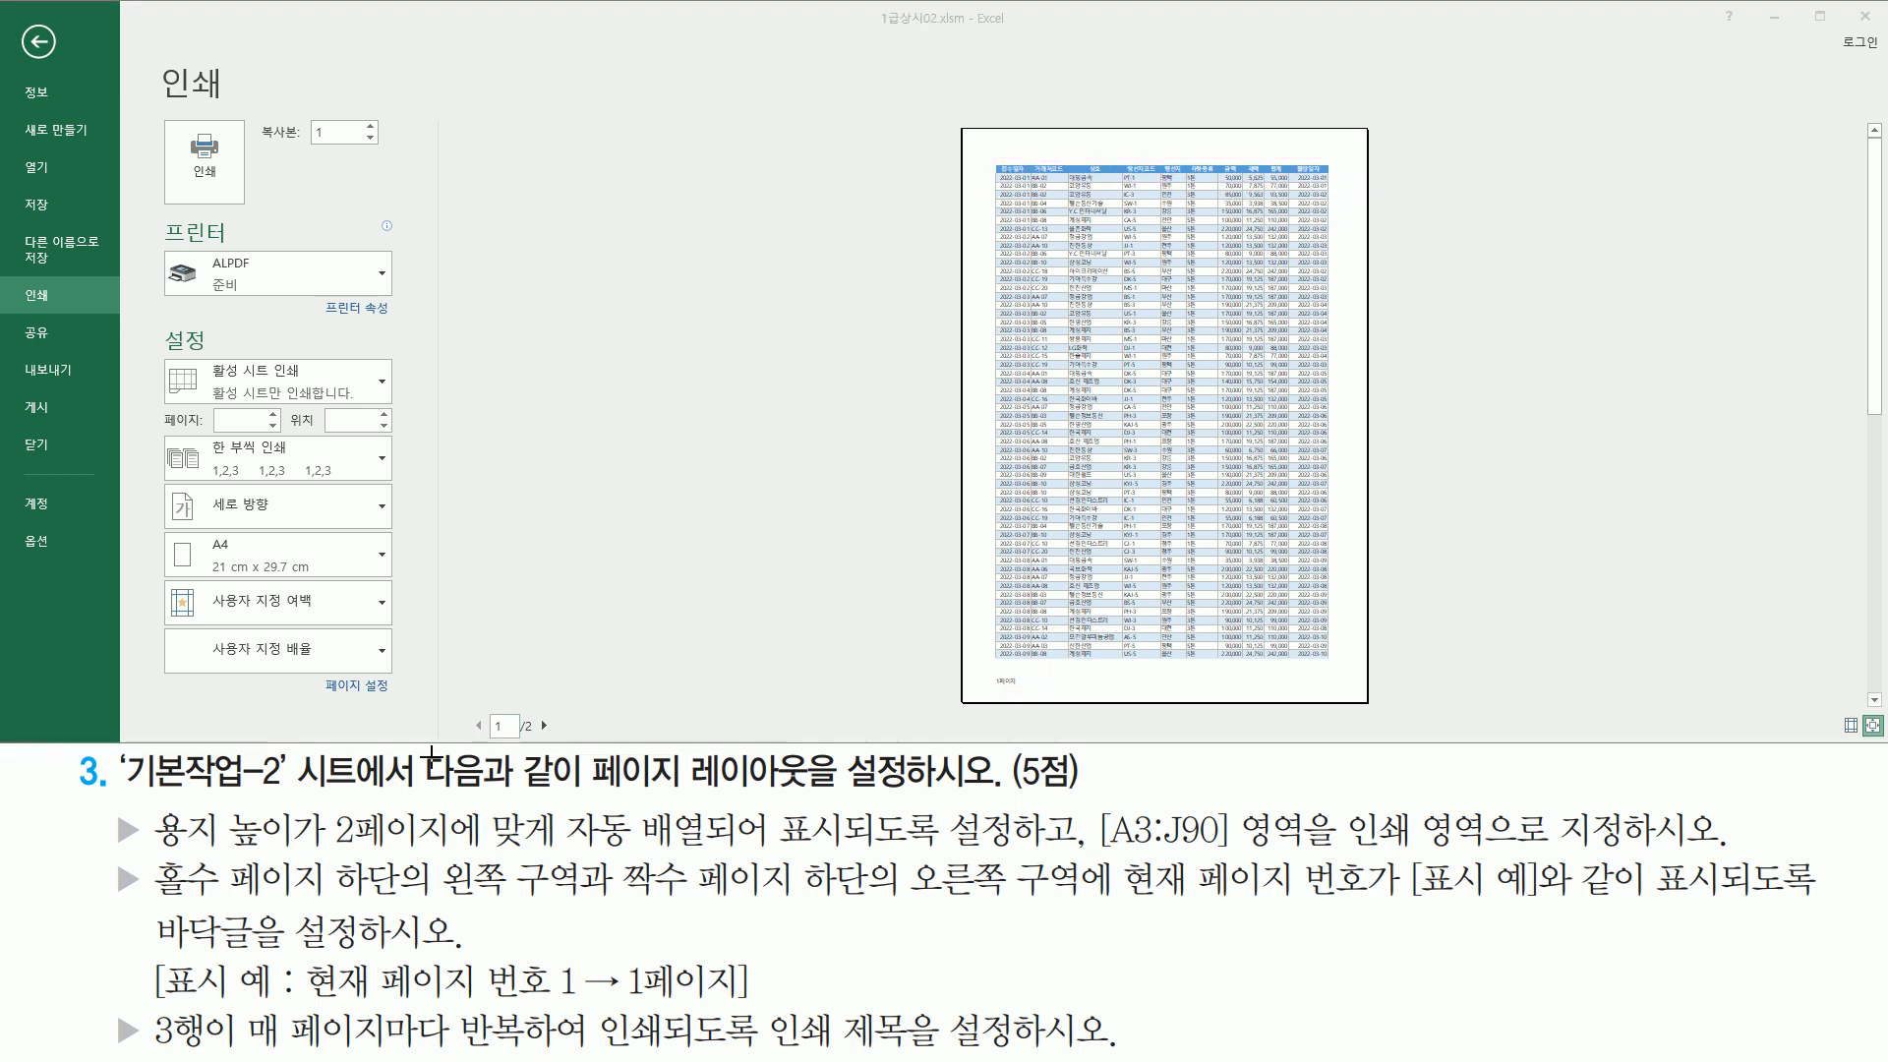
# Step: Check the repeated title row on page 2 of the preview, and return to the worksheet
pyautogui.click(545, 726)
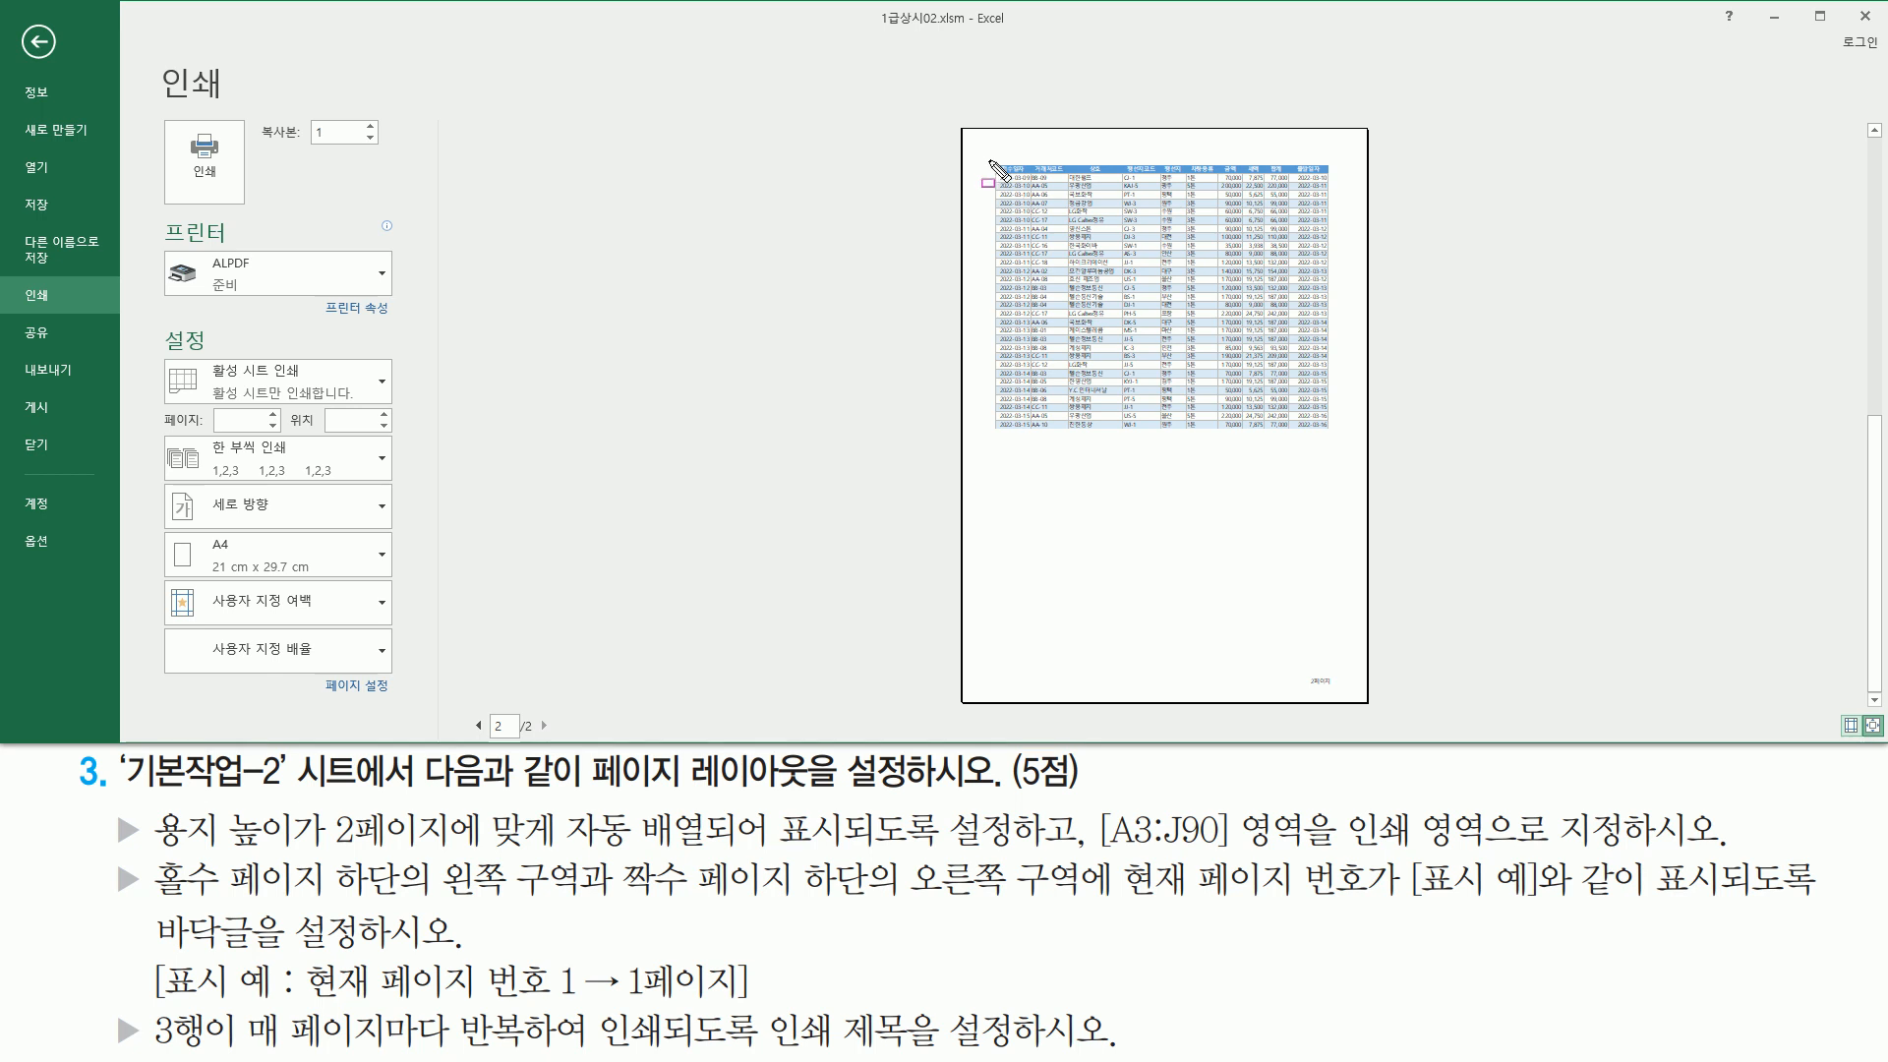
pyautogui.moveTo(984, 157); pyautogui.dragTo(1334, 178)
pyautogui.press('Escape')
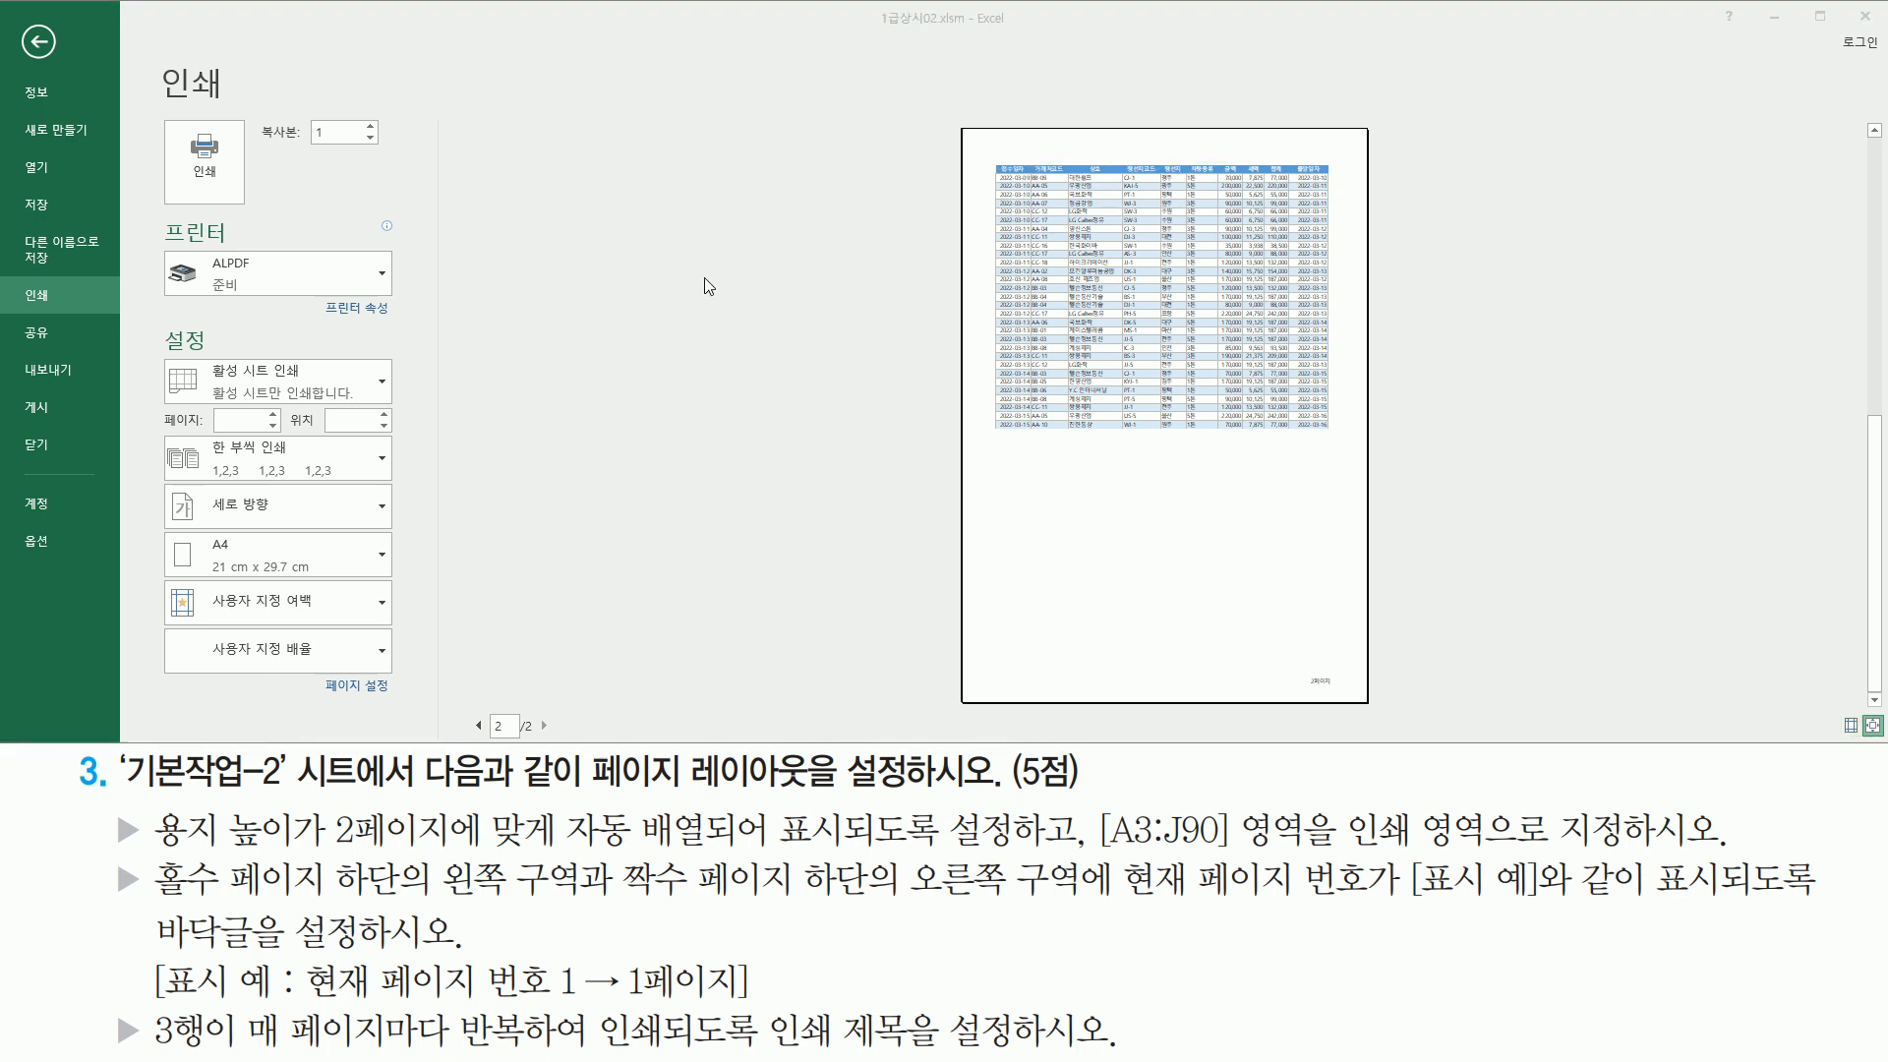
pyautogui.press('Escape')
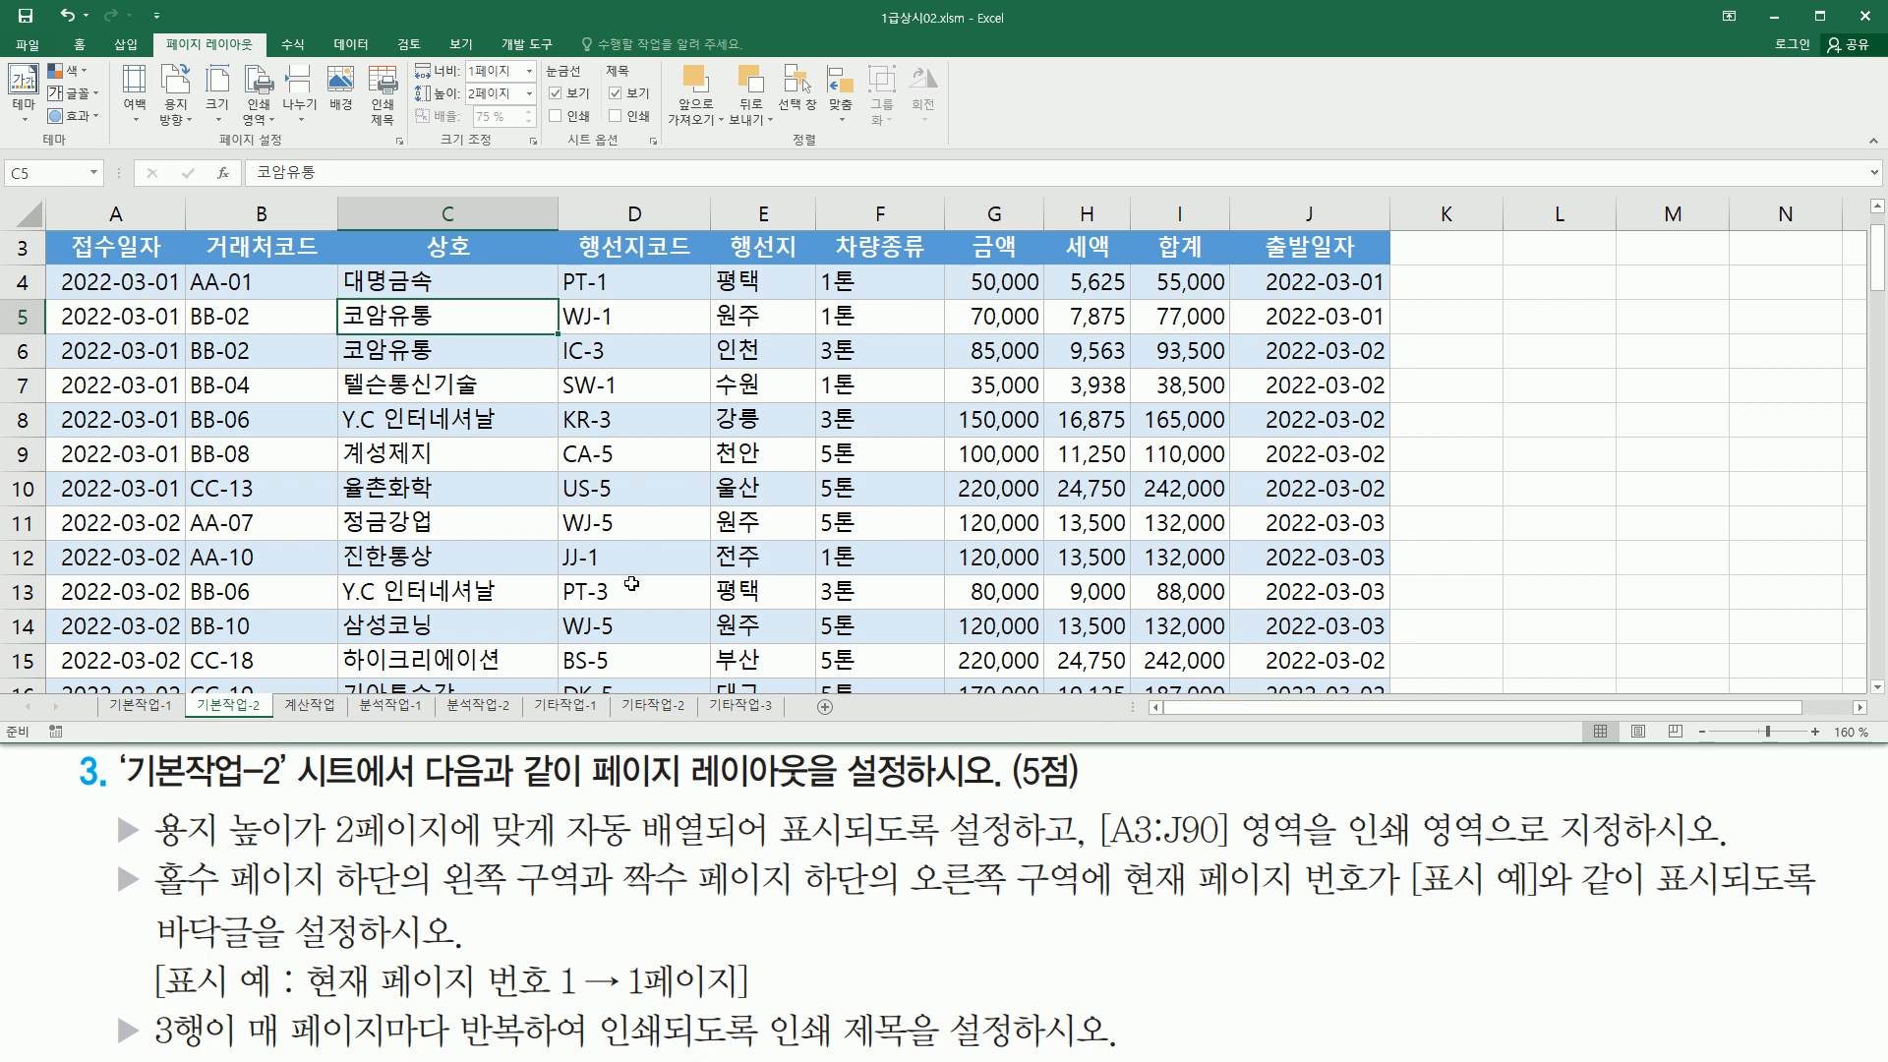